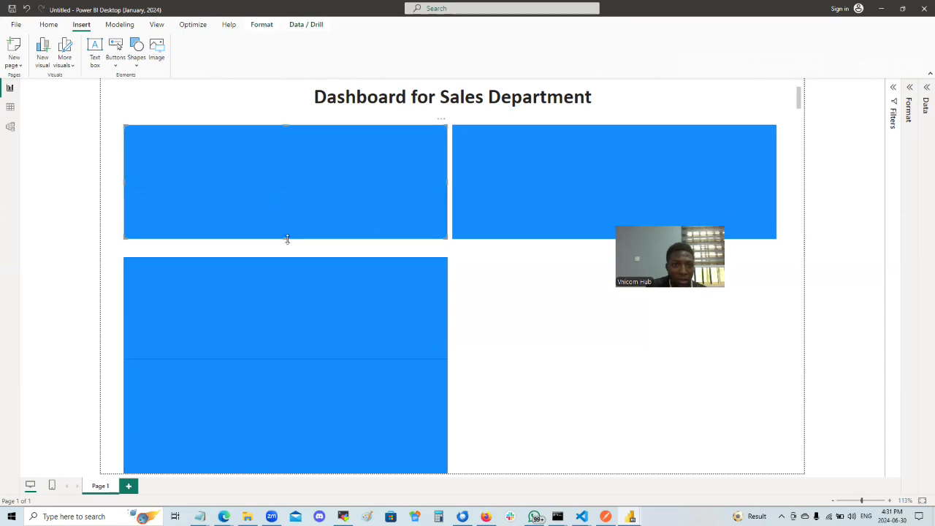
# Shorten the upper-left rectangle from its bottom edge and move the middle rectangle up beneath it.
pyautogui.moveTo(285, 239); pyautogui.dragTo(288, 231)
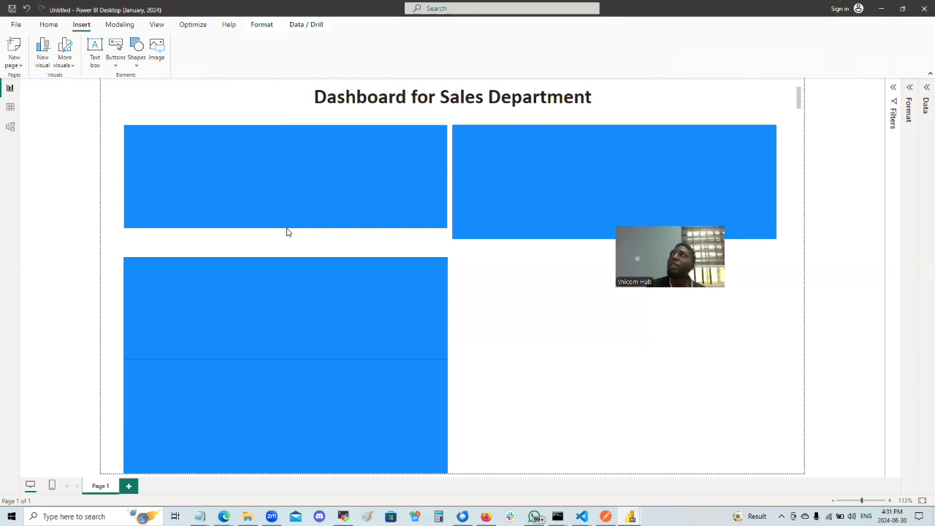
pyautogui.click(290, 219)
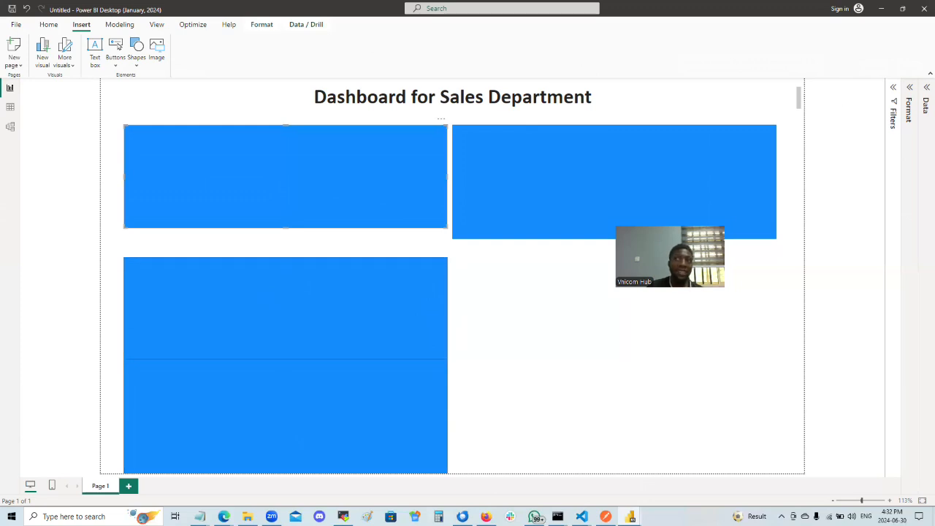
pyautogui.moveTo(264, 315); pyautogui.dragTo(266, 296)
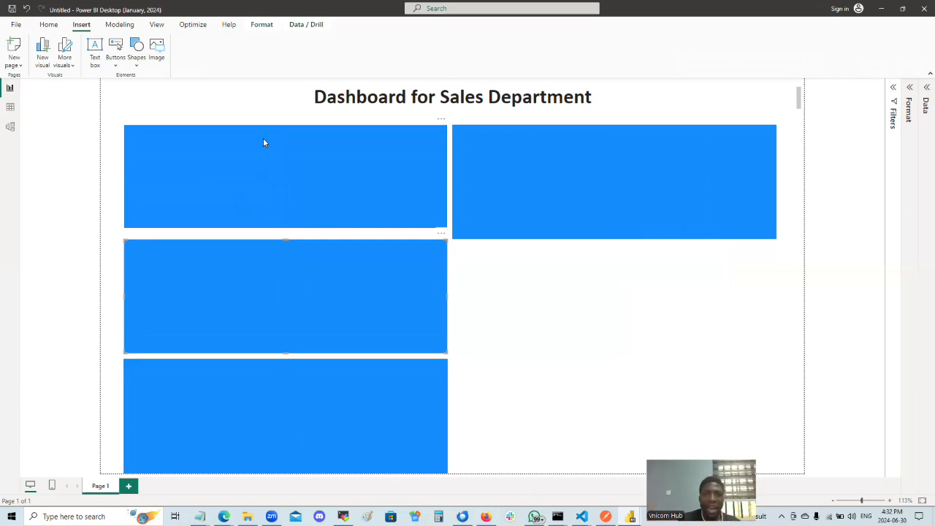
# Delete the two lower rectangles in the left column and shorten the remaining left rectangle from its bottom edge.
pyautogui.click(607, 170)
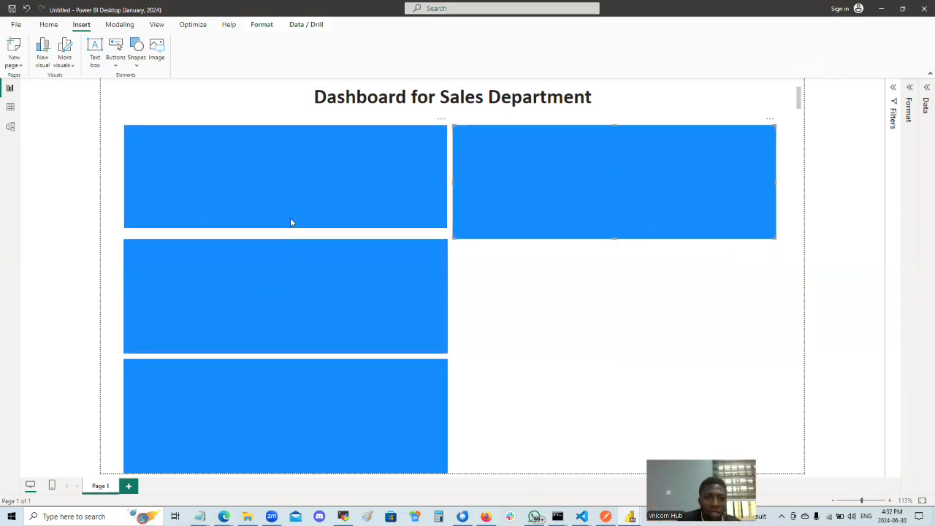
pyautogui.click(289, 268)
pyautogui.press('Delete')
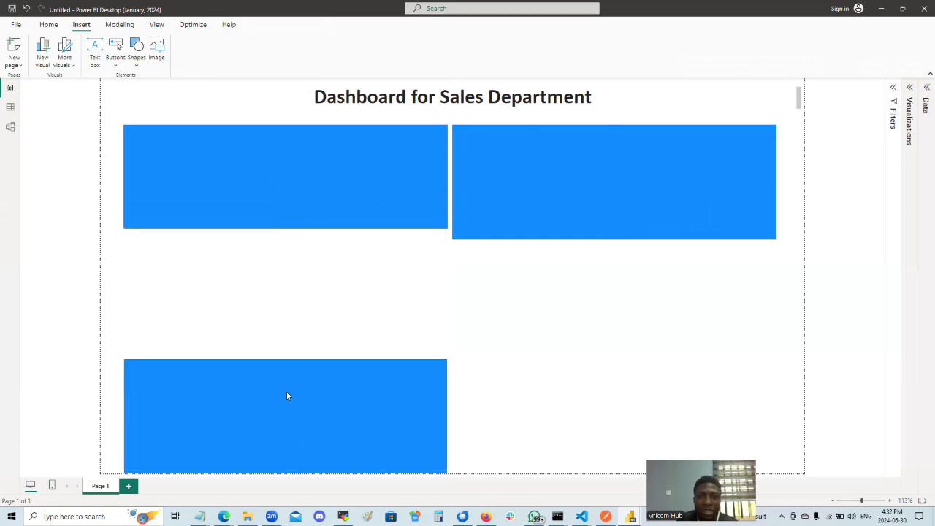
pyautogui.click(328, 376)
pyautogui.press('Delete')
pyautogui.click(327, 197)
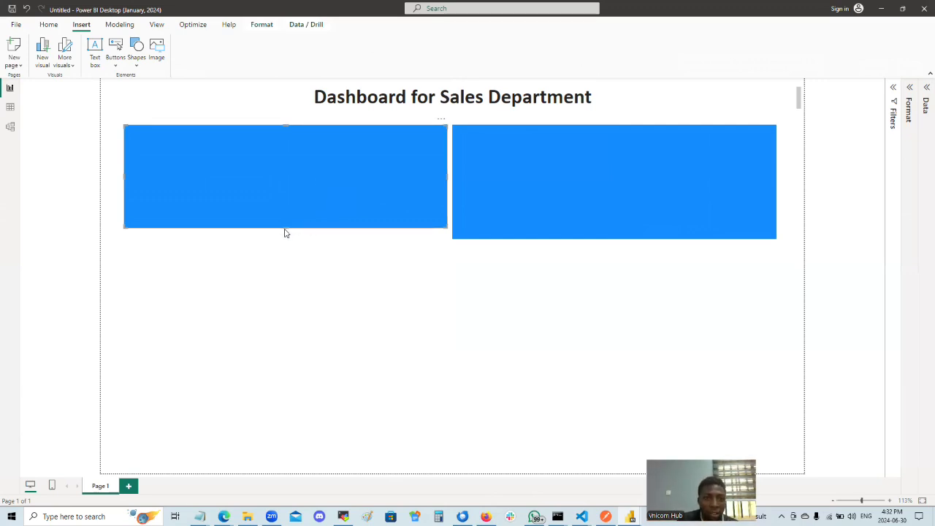
pyautogui.moveTo(285, 227); pyautogui.dragTo(285, 219)
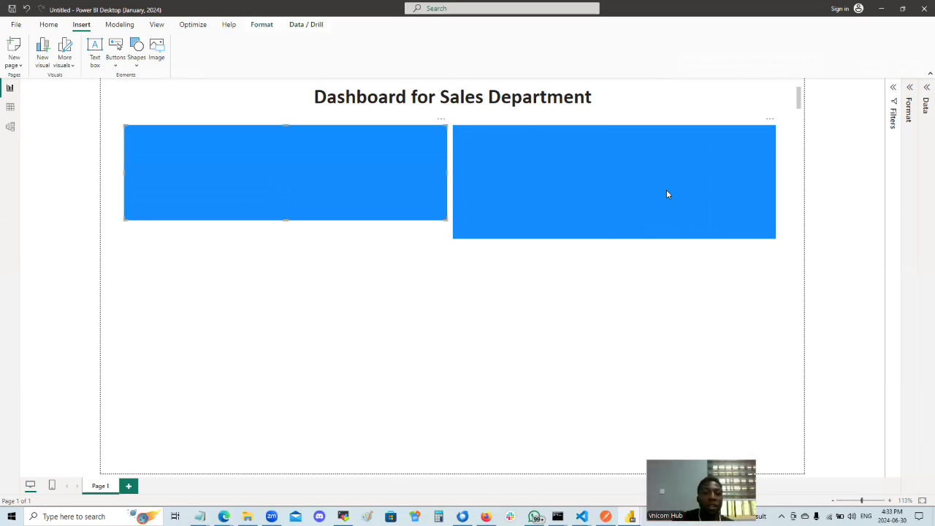
# Delete the taller rectangle on the right side of the report page.
pyautogui.click(642, 168)
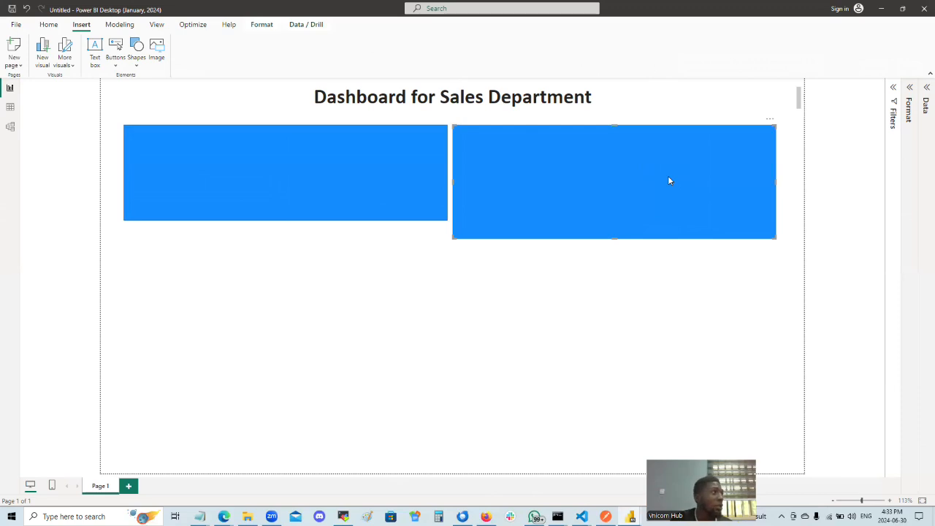
pyautogui.click(909, 89)
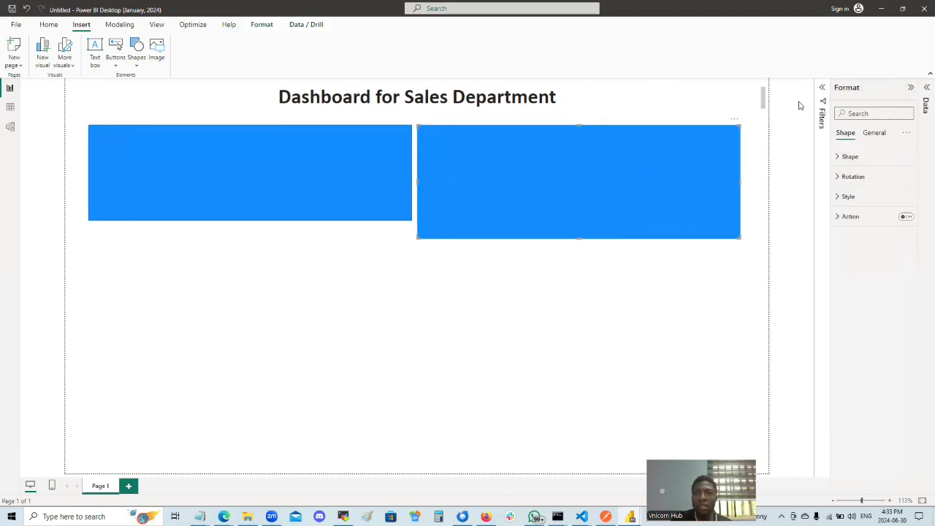
pyautogui.click(822, 88)
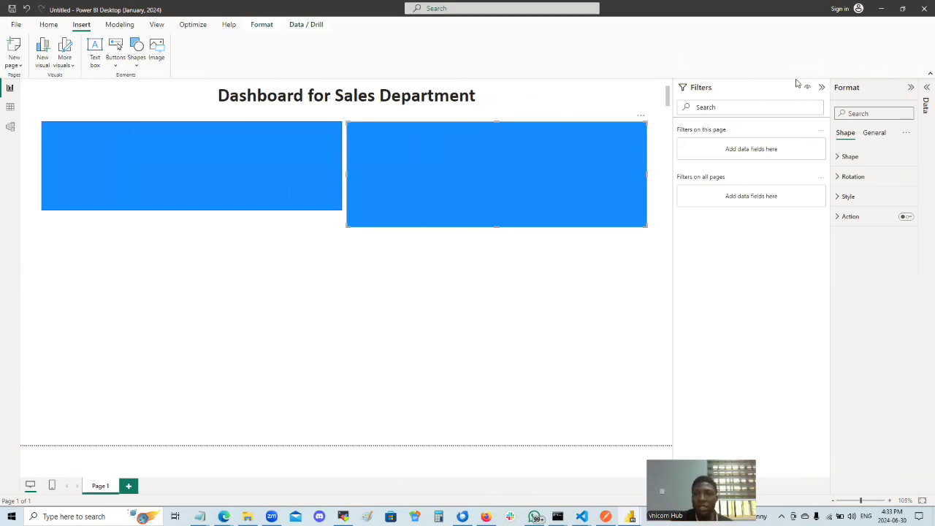
pyautogui.click(821, 87)
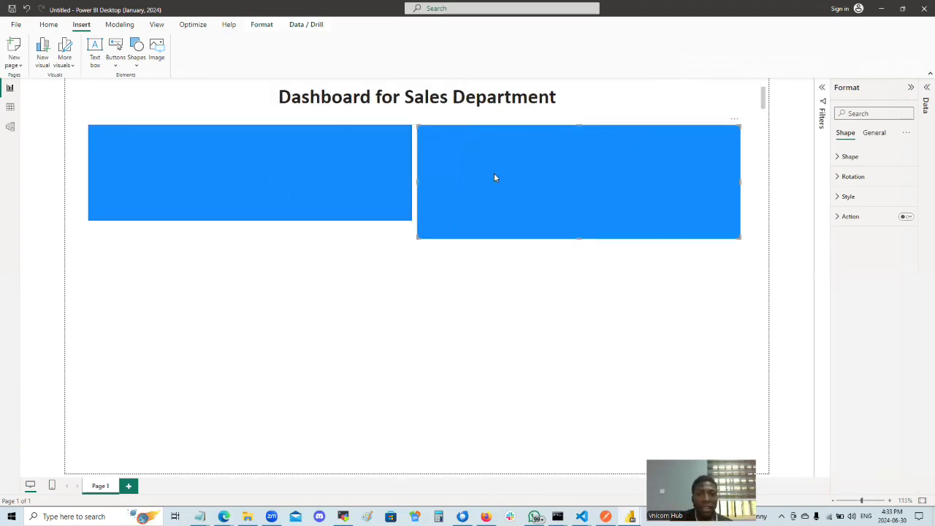
pyautogui.press('Delete')
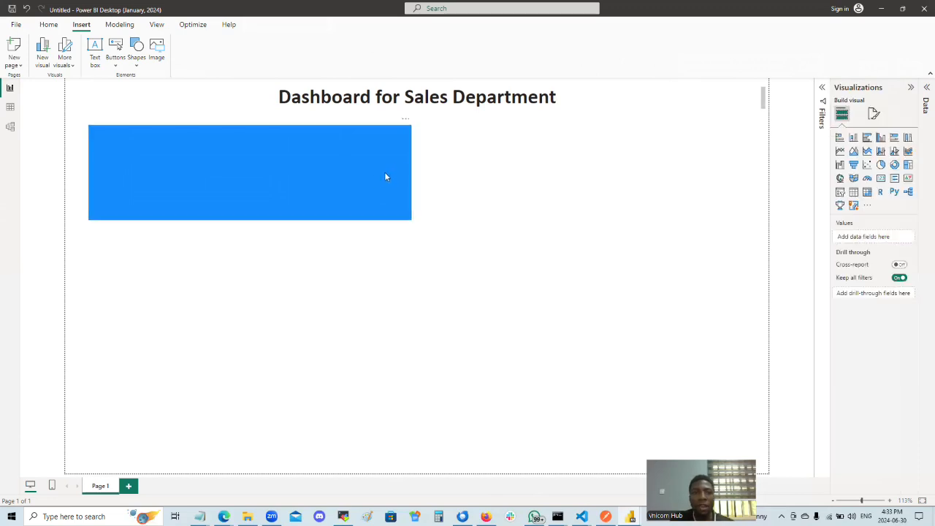
# Narrow the remaining rectangle from its left edge and align a copy to its right, leaving a small gap.
pyautogui.click(135, 165)
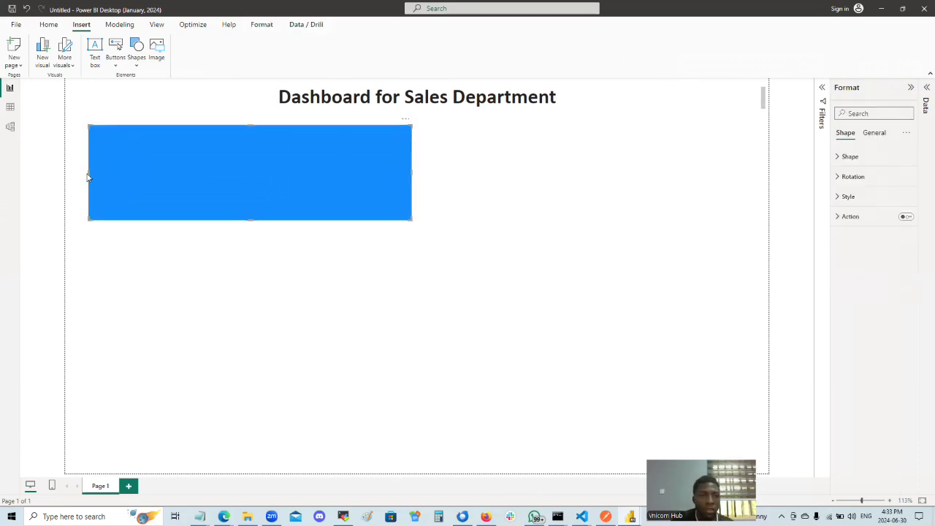
pyautogui.moveTo(87, 173); pyautogui.dragTo(101, 177)
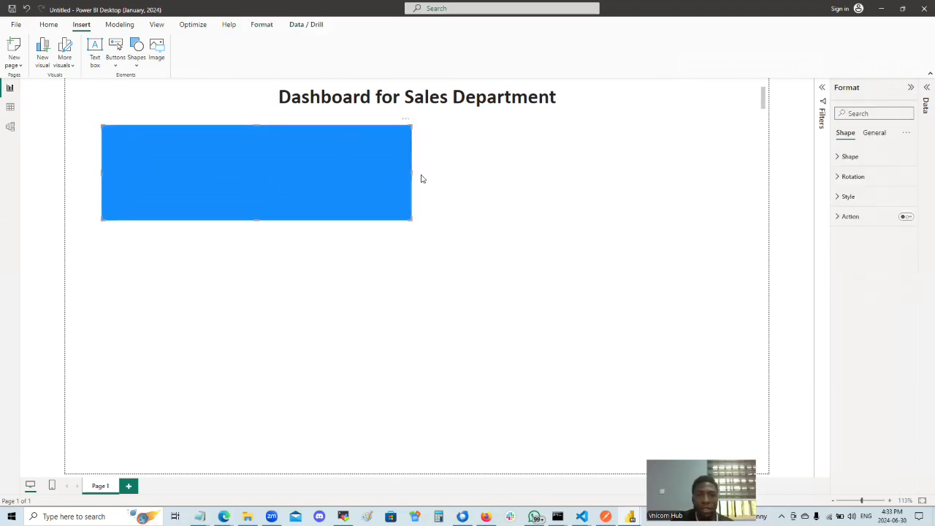
pyautogui.hotkey('ctrl', 'v')
pyautogui.moveTo(285, 155); pyautogui.dragTo(592, 161)
pyautogui.moveTo(365, 176); pyautogui.dragTo(366, 181)
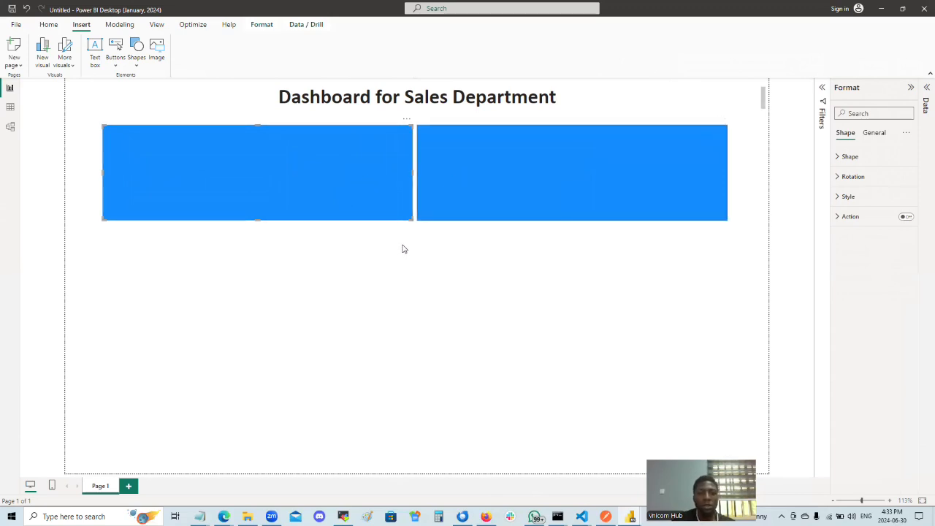
# Place two more copies of the rectangle in the left column below the first one and adjust their vertical spacing.
pyautogui.hotkey('ctrl', 'v')
pyautogui.moveTo(303, 174); pyautogui.dragTo(297, 284)
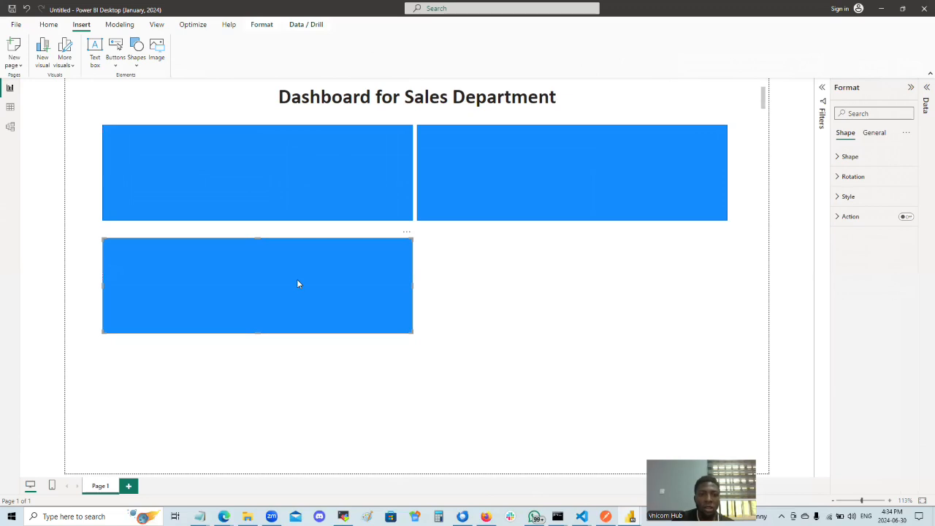
pyautogui.hotkey('ctrl', 'v')
pyautogui.moveTo(289, 197); pyautogui.dragTo(292, 411)
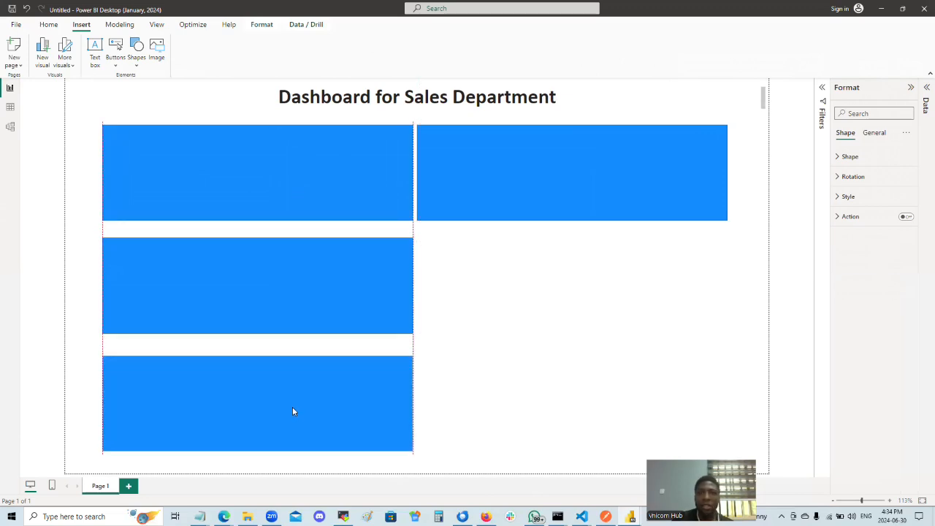
pyautogui.moveTo(293, 411); pyautogui.dragTo(290, 408)
pyautogui.moveTo(319, 298); pyautogui.dragTo(322, 300)
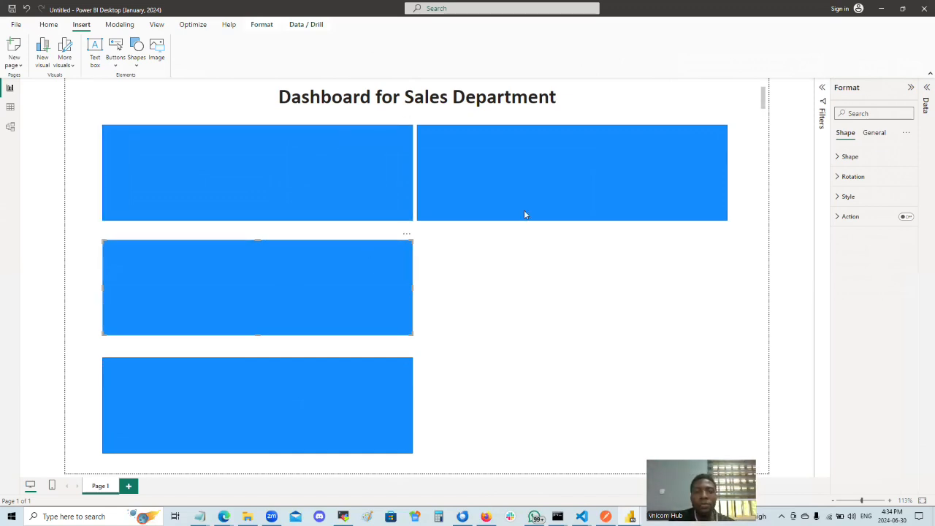
# Turn on the background effect of the top-left rectangle with the colour white and 100% transparency.
pyautogui.click(253, 175)
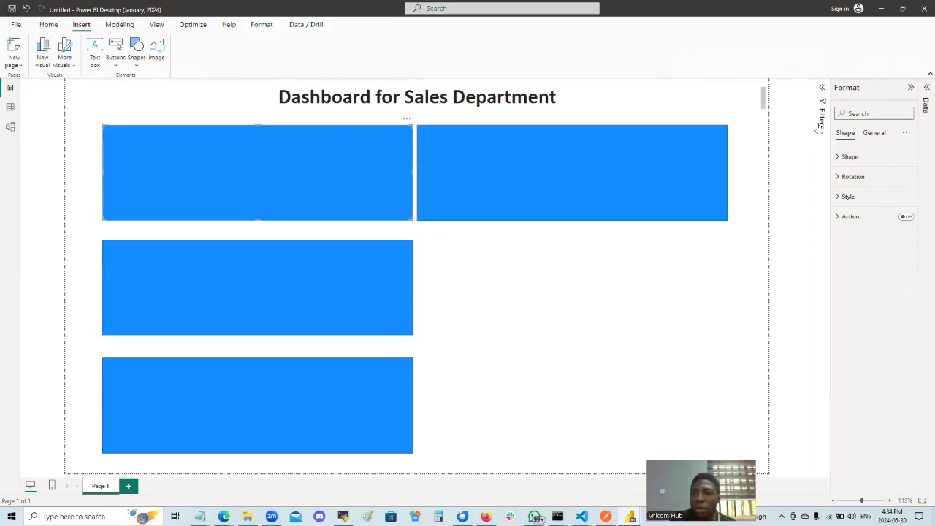
pyautogui.click(822, 89)
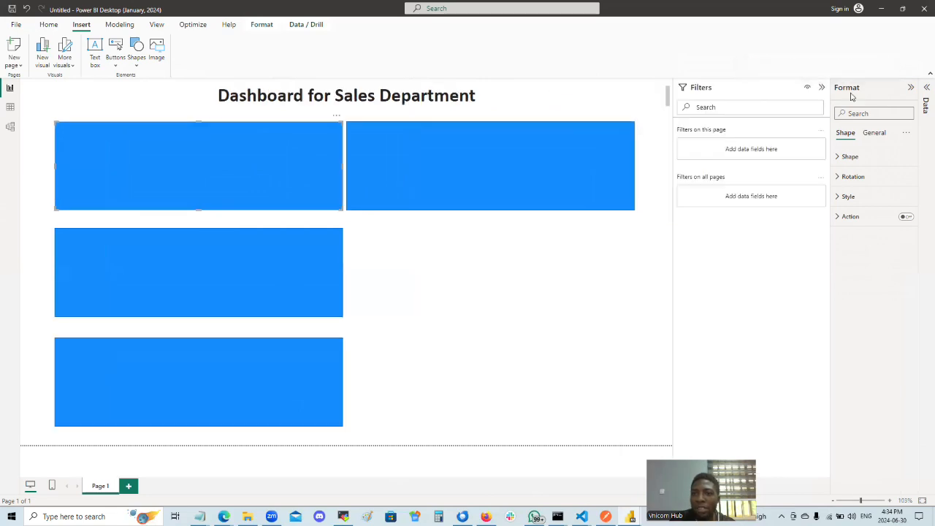
pyautogui.click(909, 87)
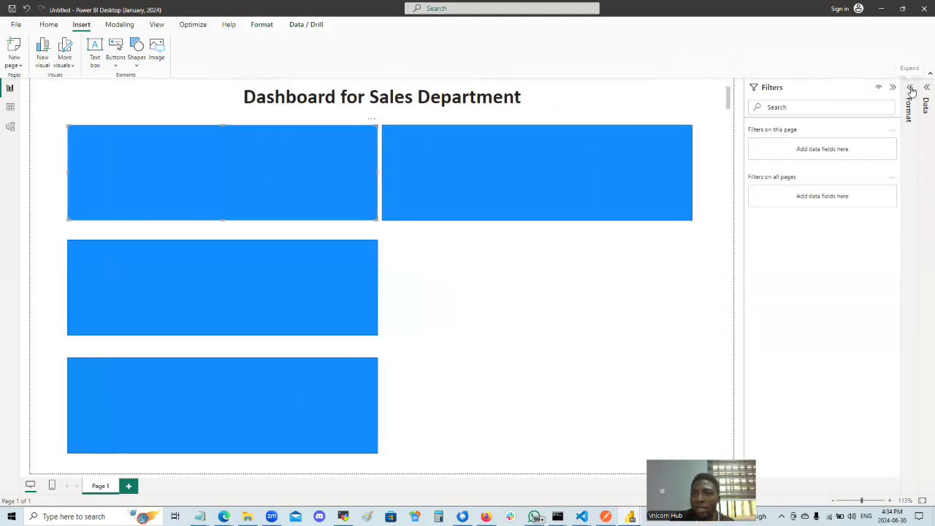
pyautogui.click(892, 87)
pyautogui.click(910, 89)
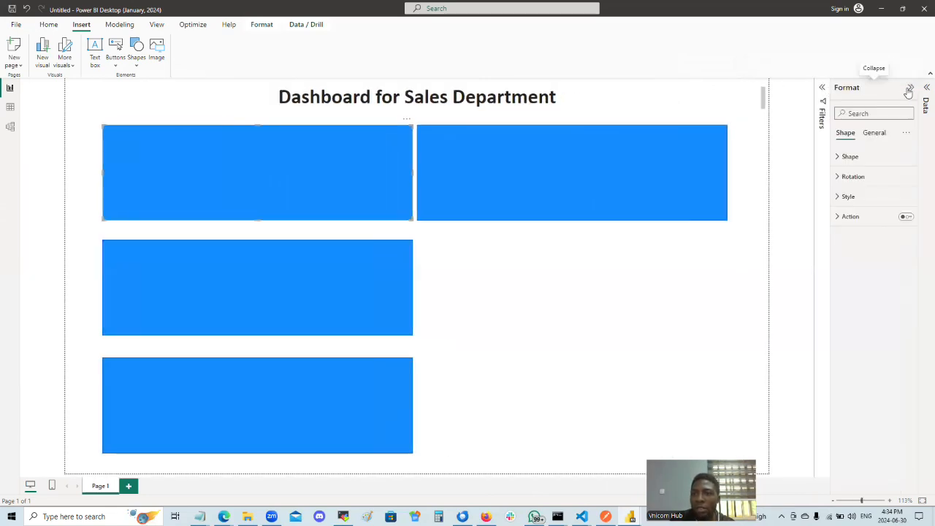
pyautogui.click(840, 158)
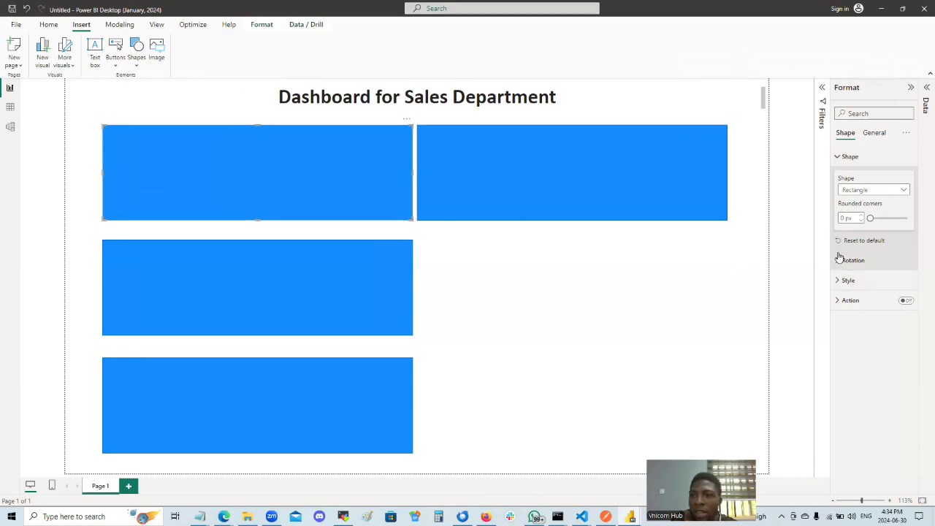
pyautogui.click(846, 156)
pyautogui.click(874, 132)
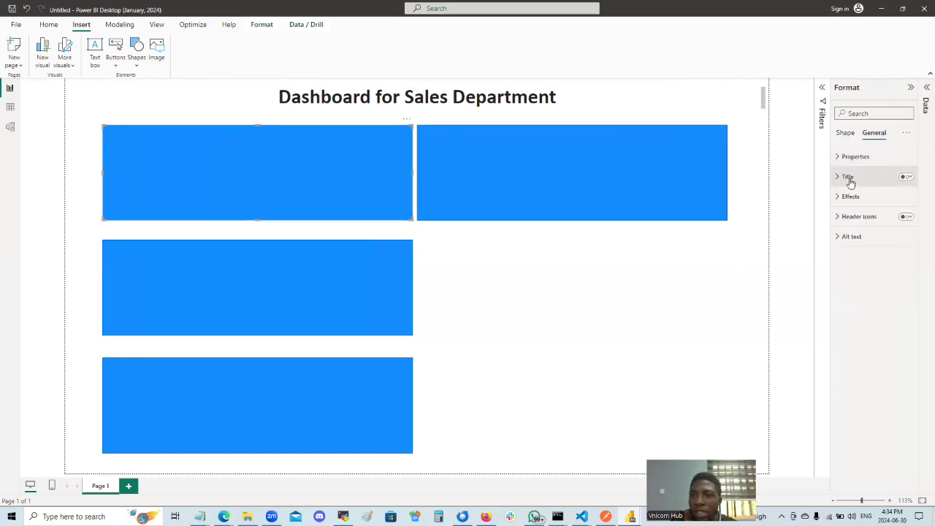
pyautogui.click(840, 198)
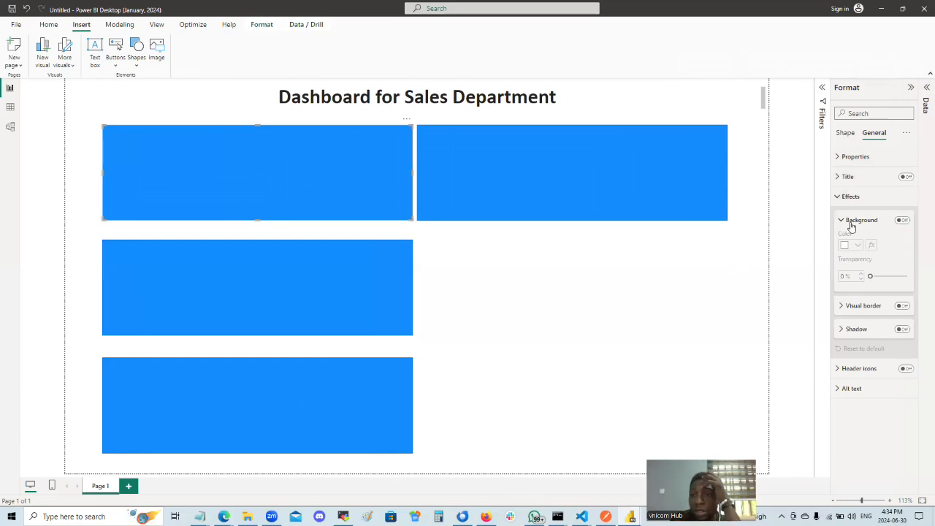
pyautogui.click(904, 222)
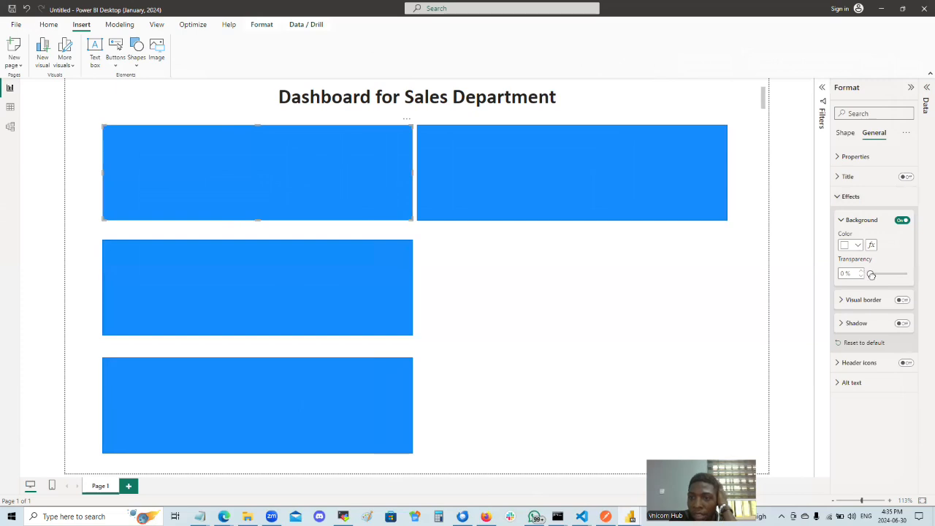
pyautogui.moveTo(870, 273); pyautogui.dragTo(908, 273)
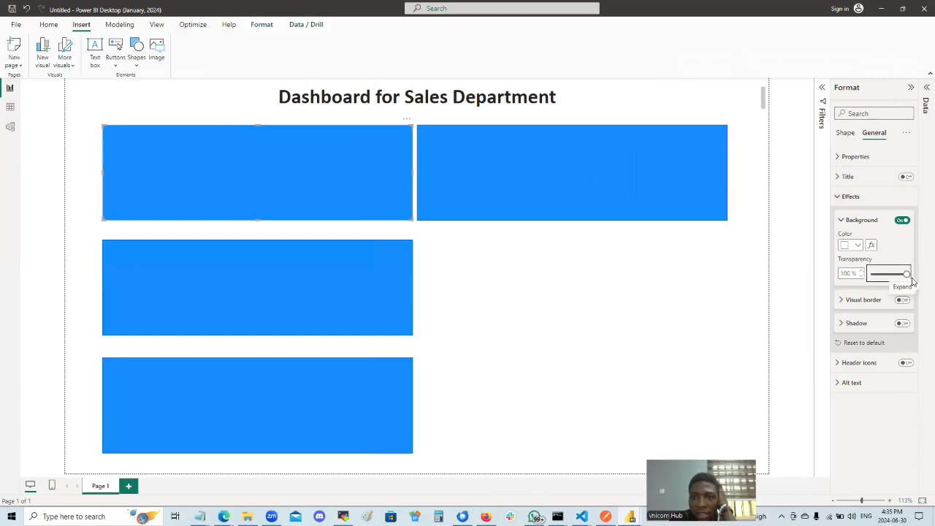
pyautogui.click(859, 249)
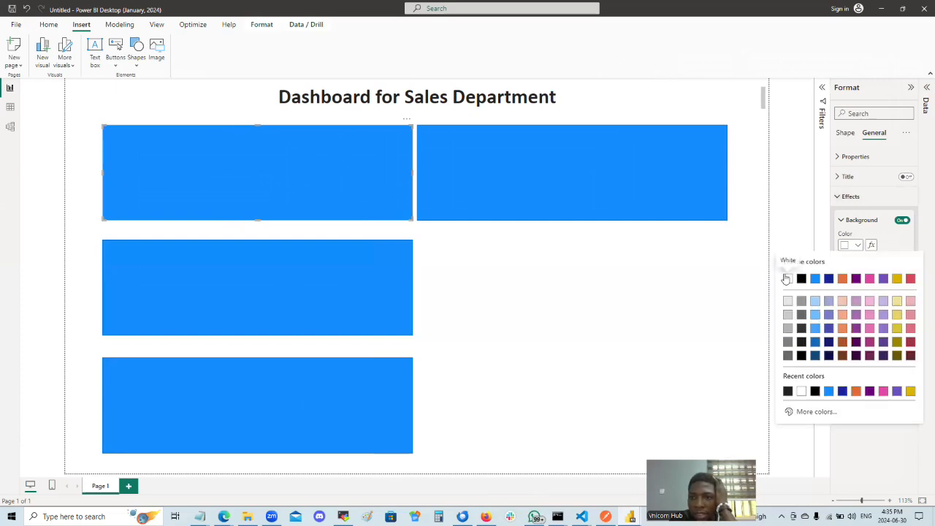
pyautogui.click(790, 279)
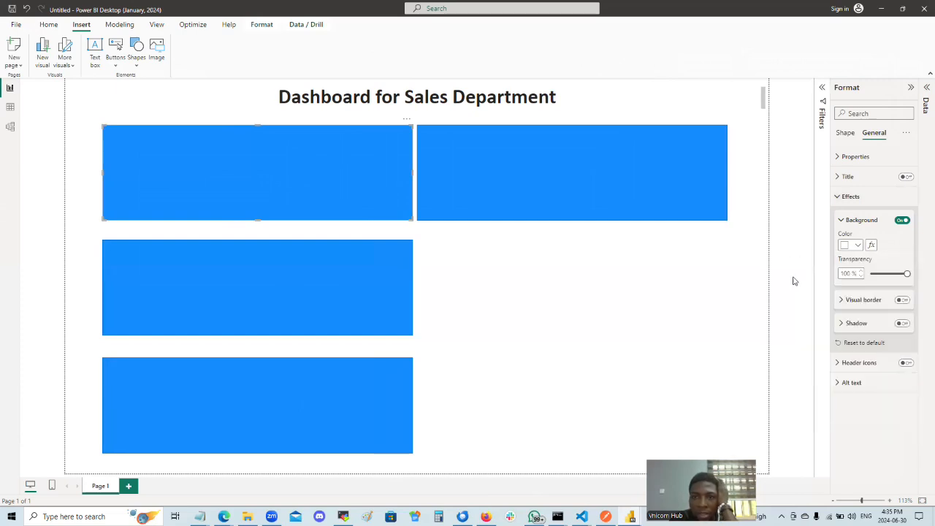
pyautogui.click(845, 221)
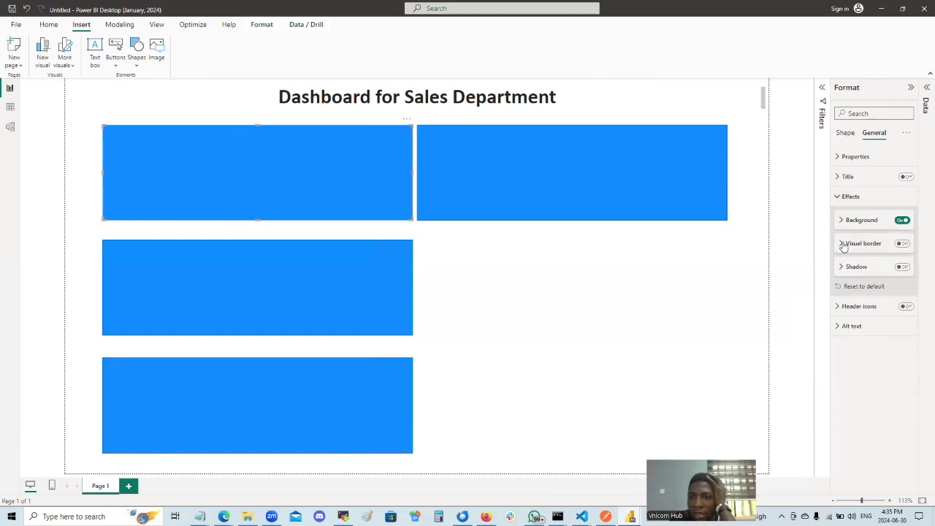
# Change the top-left rectangle's shape fill colour to white.
pyautogui.click(845, 132)
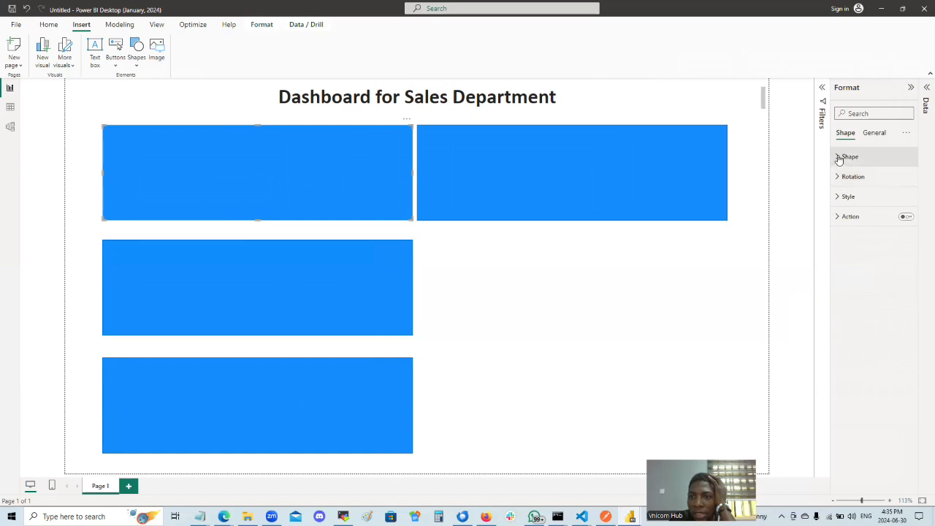
pyautogui.click(839, 157)
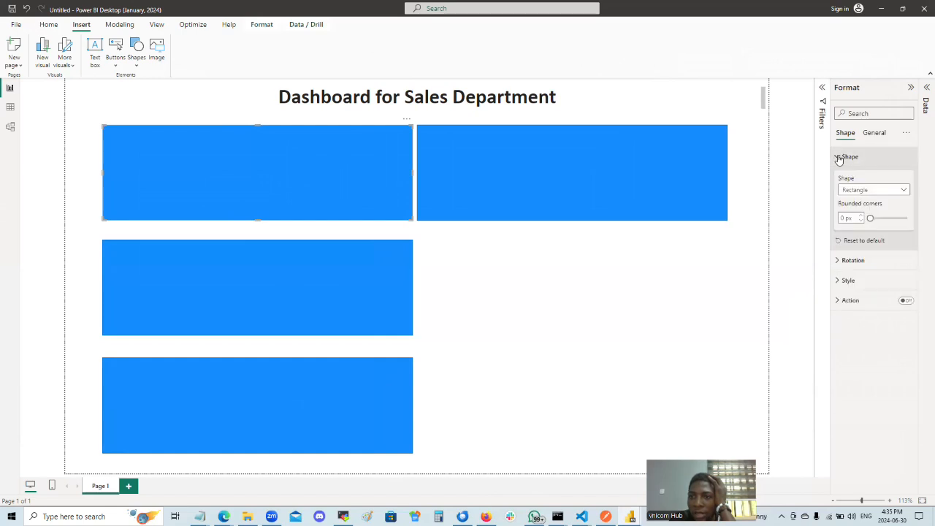
pyautogui.click(840, 159)
pyautogui.click(837, 197)
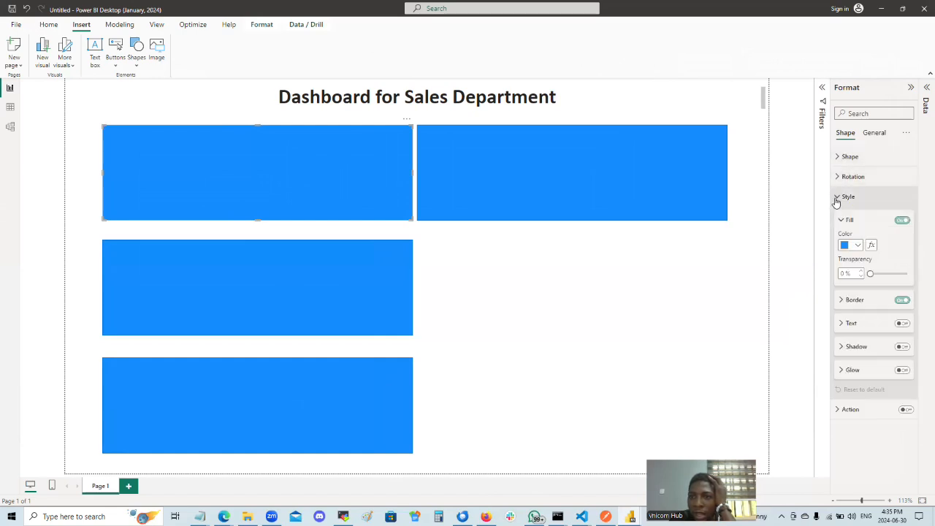
pyautogui.click(853, 245)
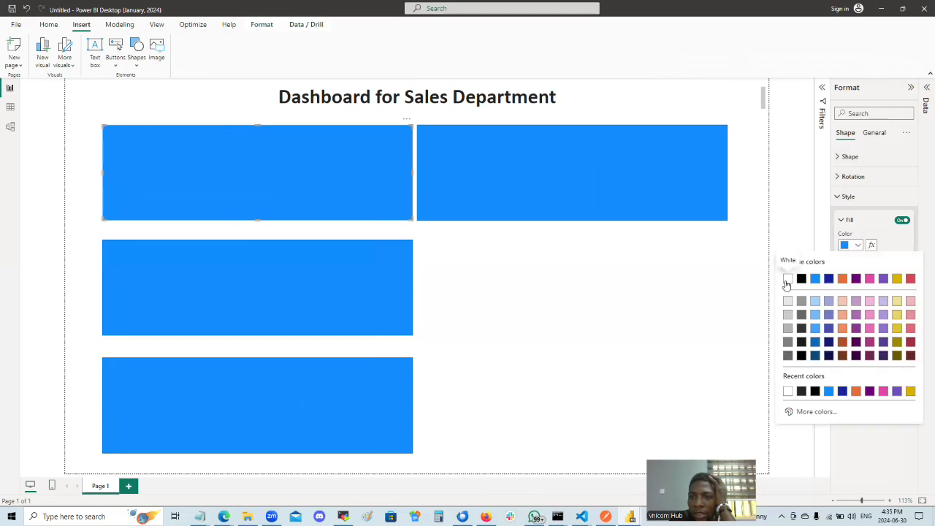
pyautogui.click(786, 280)
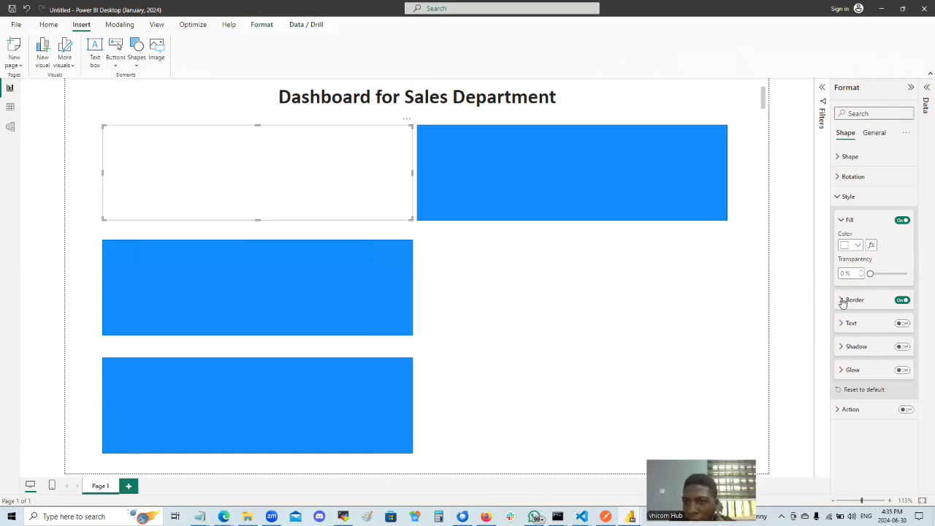
# Change the border colour of the top-left rectangle to the lightest grey shade of the theme colours.
pyautogui.click(841, 300)
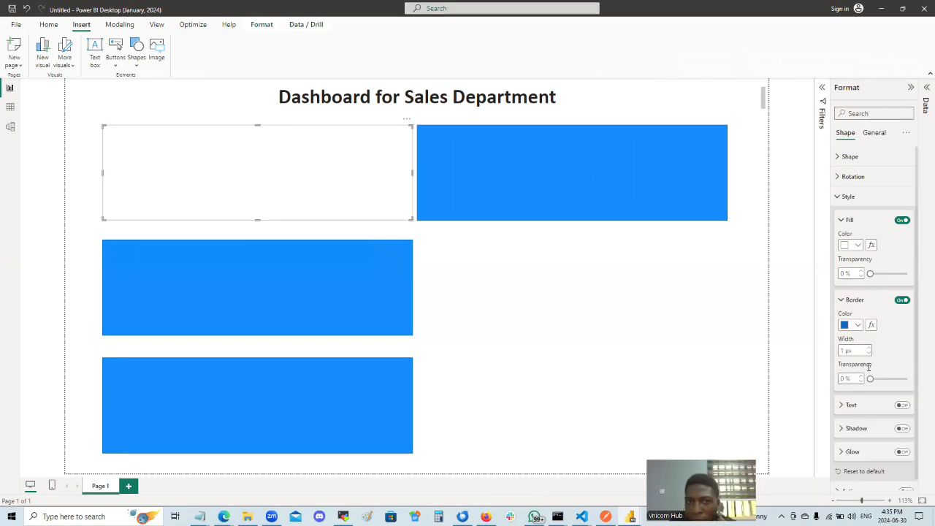
pyautogui.click(546, 311)
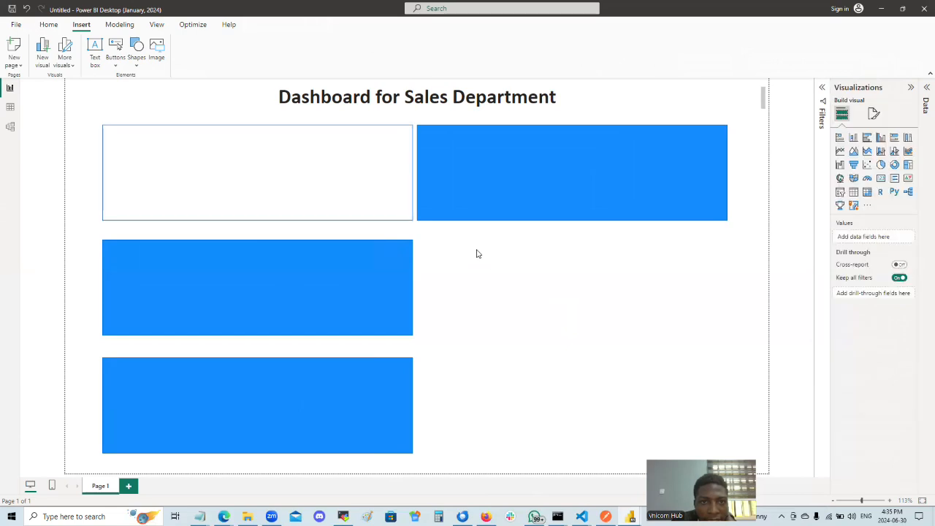
pyautogui.click(351, 204)
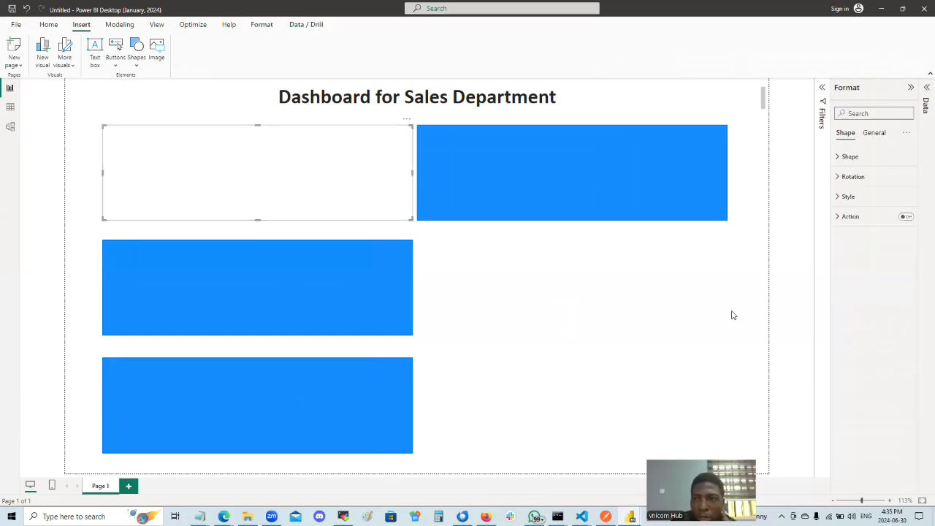
pyautogui.click(843, 197)
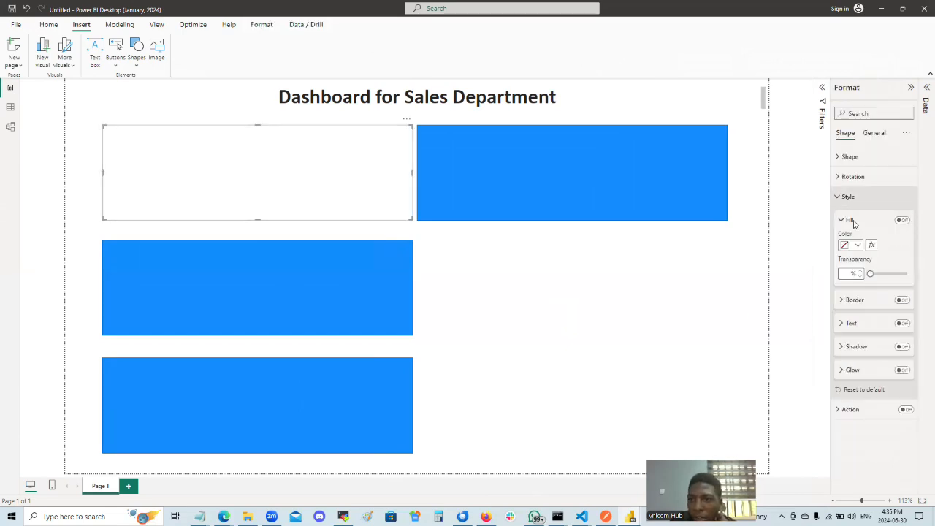
pyautogui.click(841, 300)
pyautogui.click(856, 325)
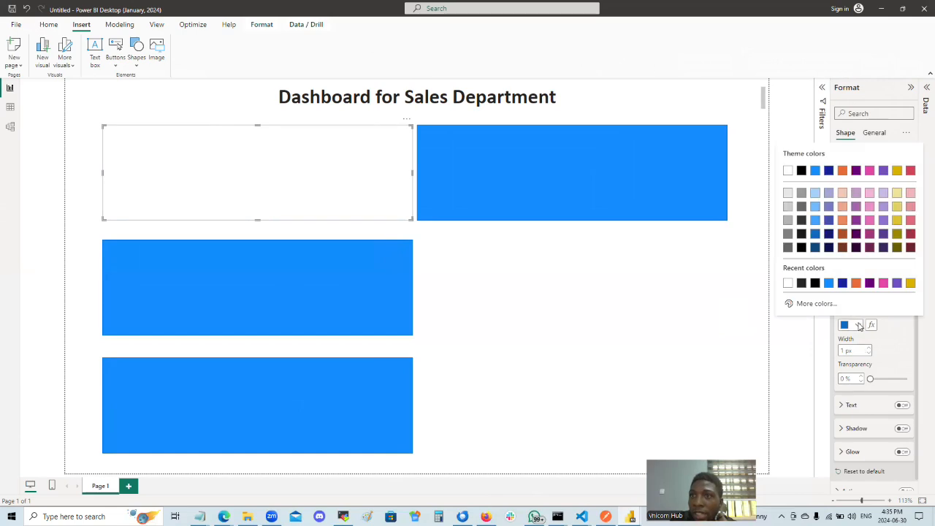
pyautogui.click(788, 197)
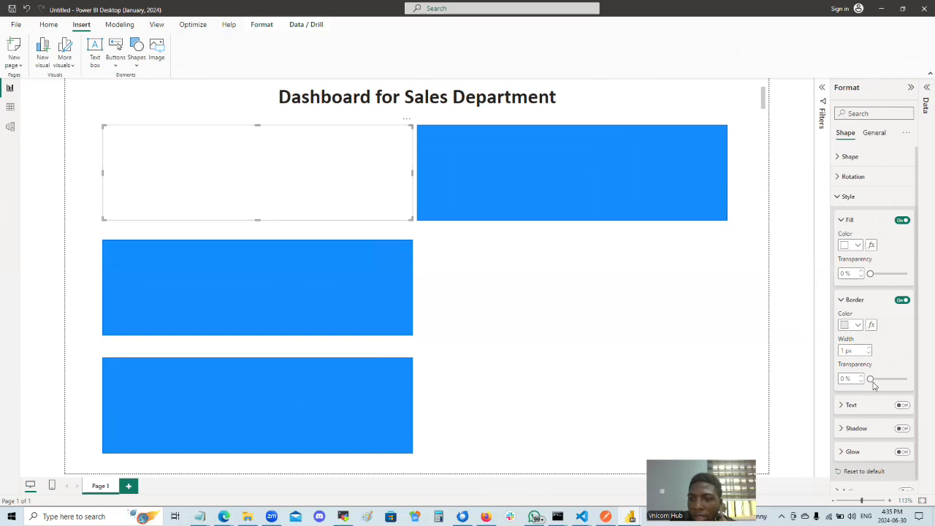
pyautogui.click(621, 296)
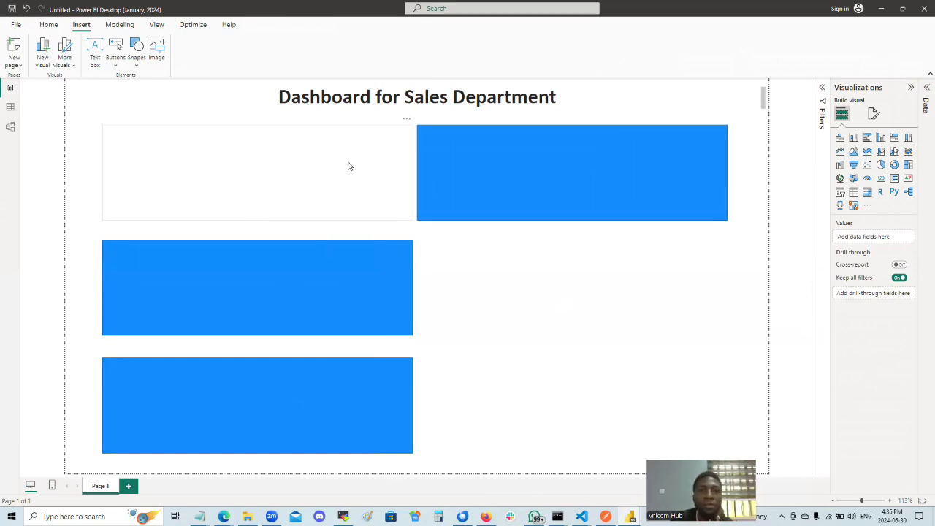
pyautogui.click(488, 162)
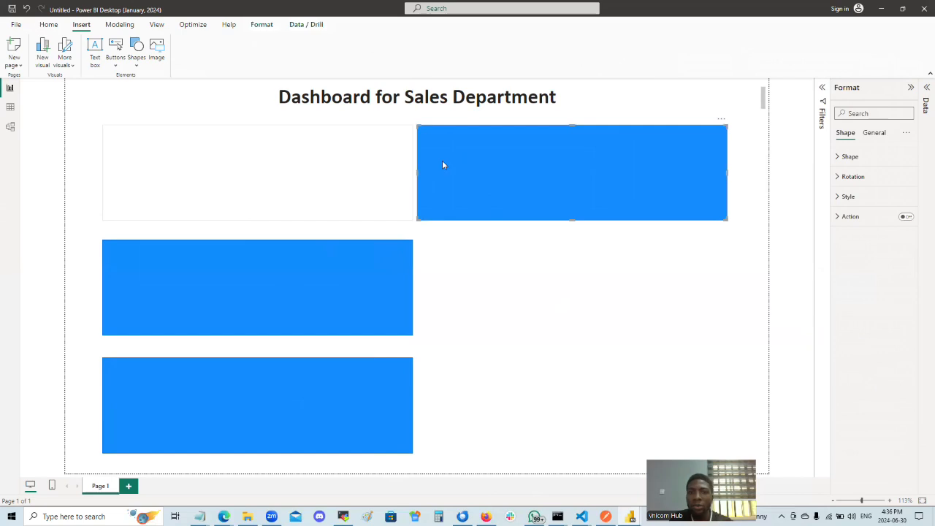
pyautogui.press('Delete')
pyautogui.click(358, 166)
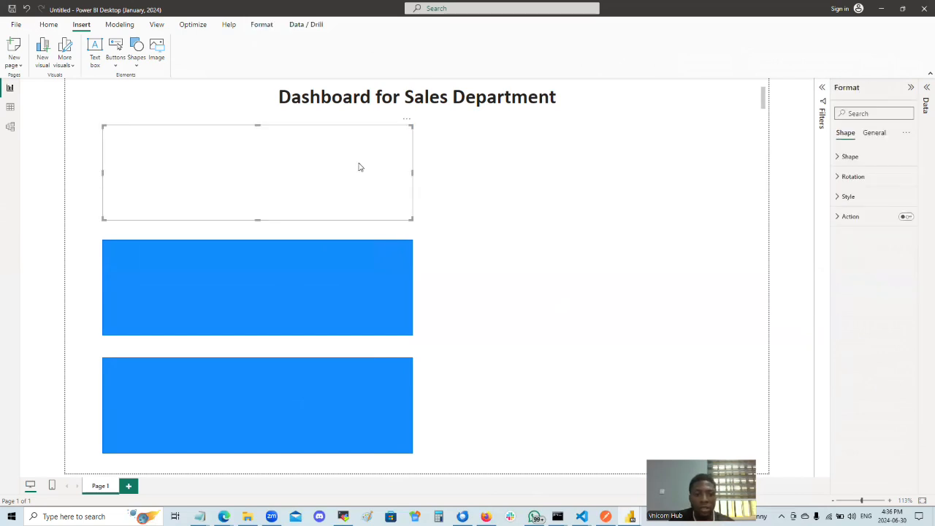
pyautogui.hotkey('ctrl', 'z')
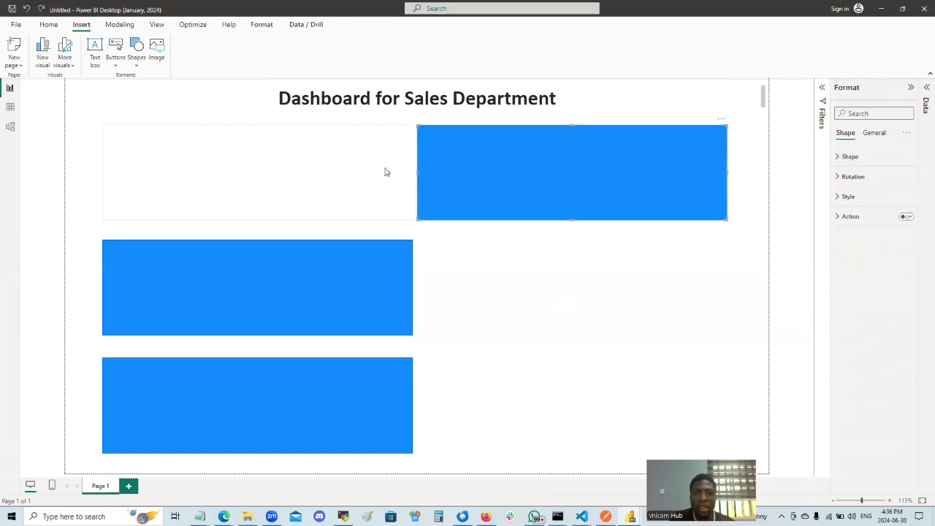
# Copy the top-left rectangle's formatting onto the top-right rectangle with the Format painter.
pyautogui.click(182, 169)
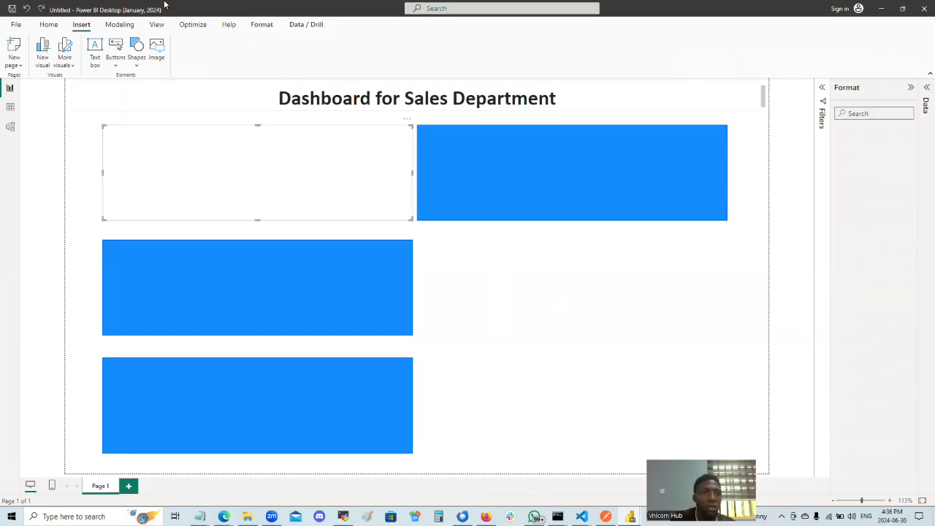
pyautogui.click(48, 24)
pyautogui.click(51, 63)
pyautogui.click(495, 156)
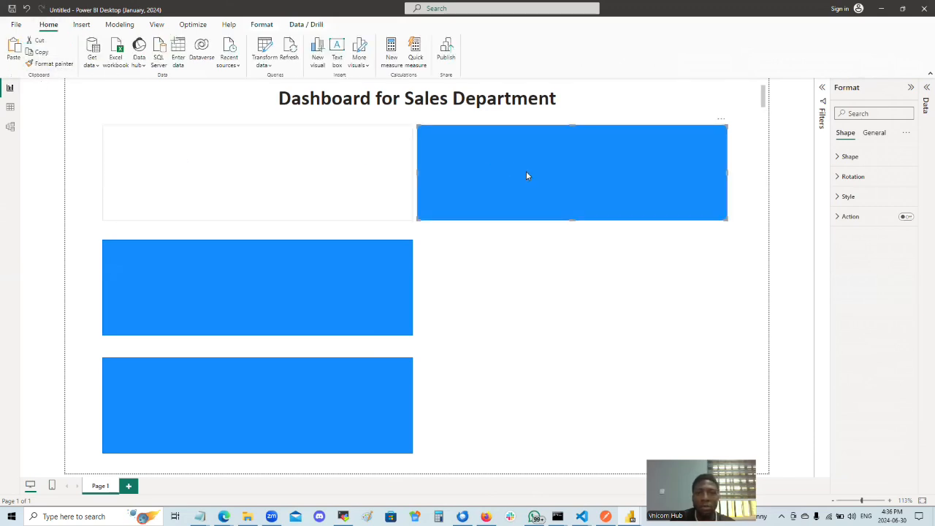
pyautogui.click(304, 165)
pyautogui.click(52, 64)
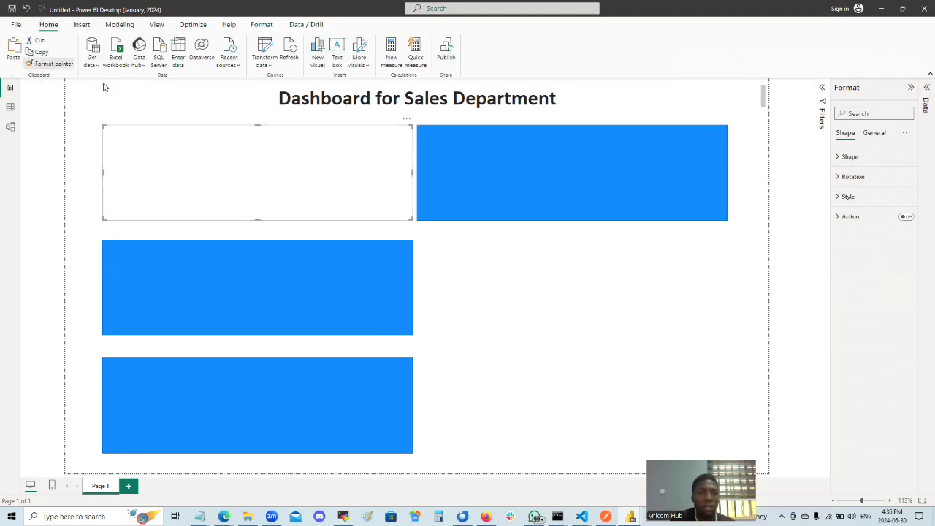
pyautogui.click(625, 177)
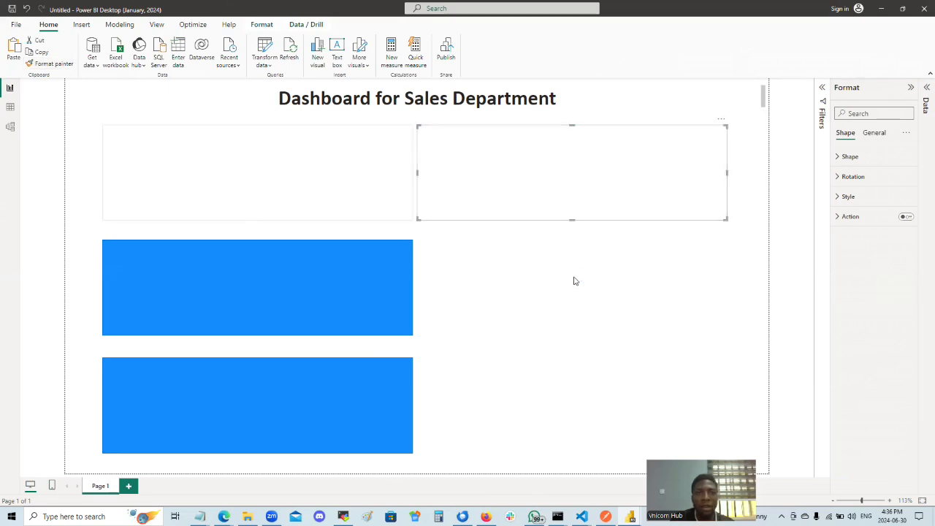
# Narrow the second-row rectangle from its right edge to roughly a third of the row's width.
pyautogui.click(307, 270)
pyautogui.moveTo(412, 288); pyautogui.dragTo(305, 292)
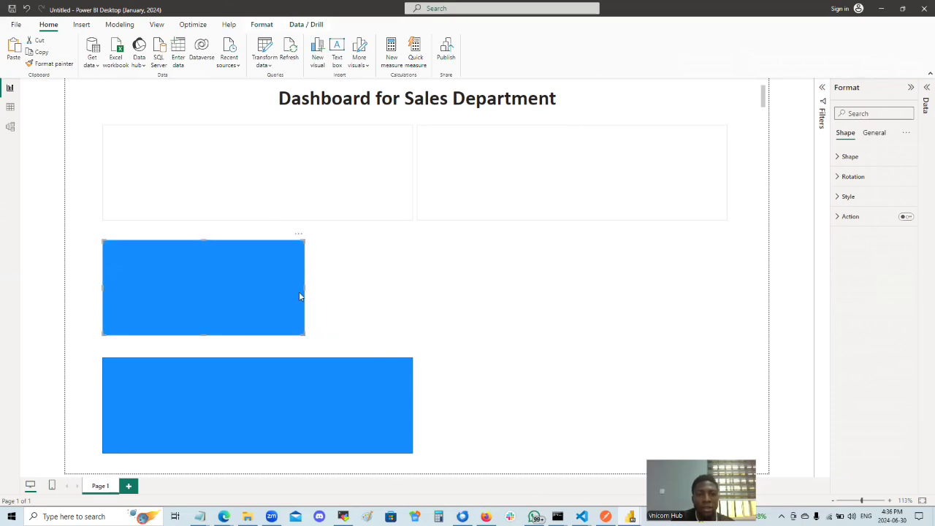
pyautogui.hotkey('ctrl', 'v')
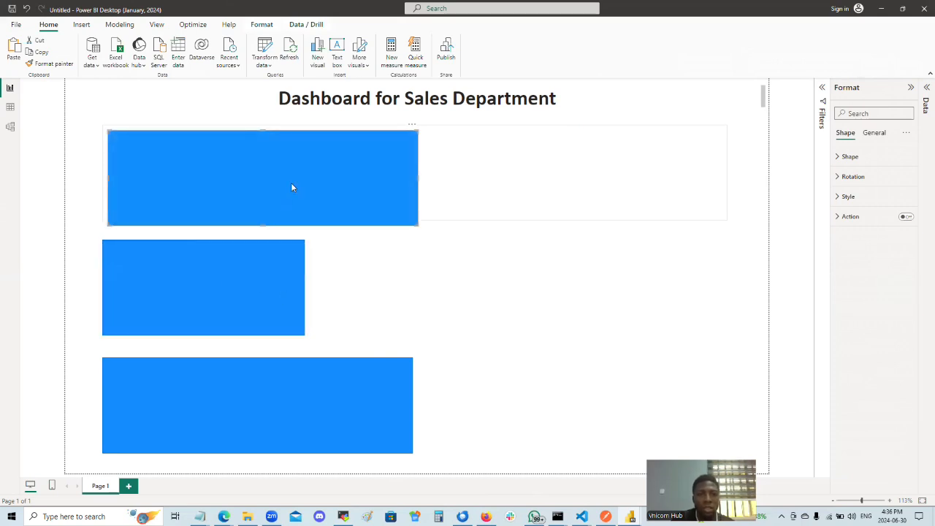
pyautogui.hotkey('ctrl', 'z')
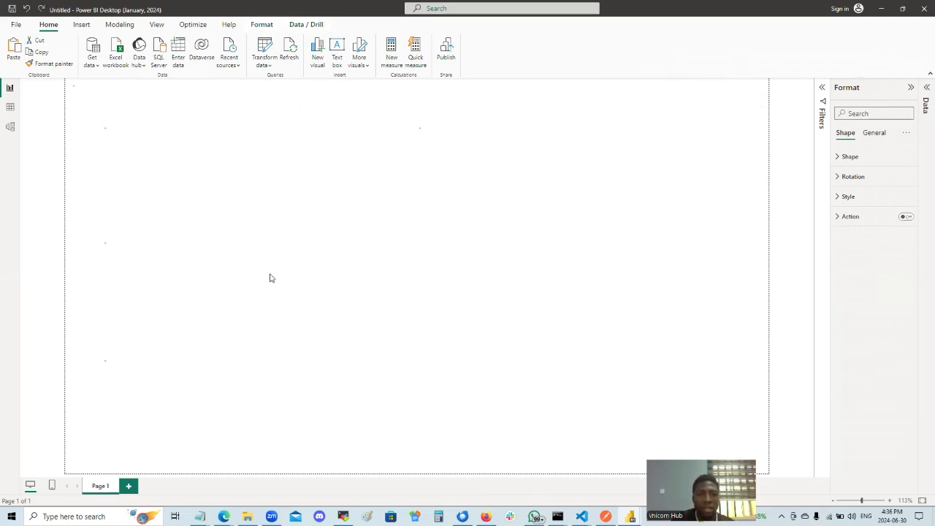
# Try placing two copies of the narrowed rectangle beside it to fill the second row.
pyautogui.moveTo(264, 281); pyautogui.dragTo(487, 283)
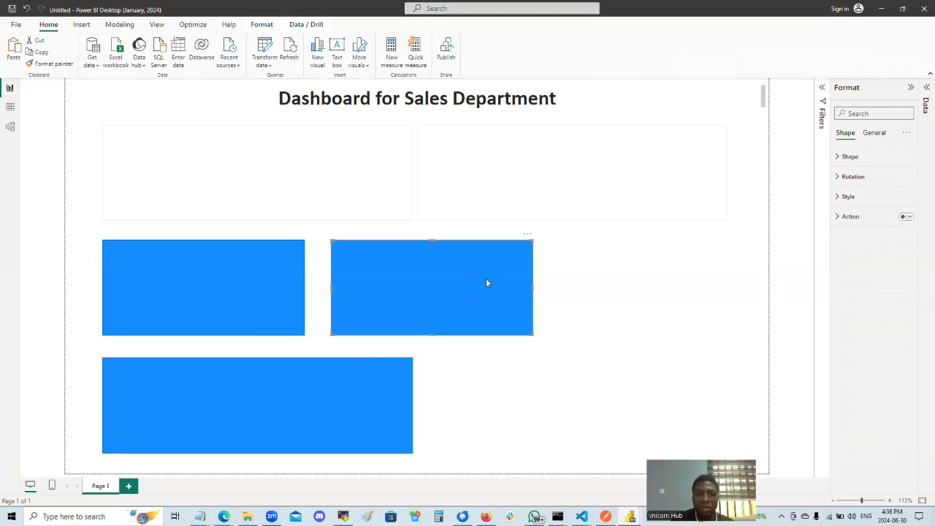
pyautogui.hotkey('ctrl', 'v')
pyautogui.moveTo(307, 279); pyautogui.dragTo(707, 276)
pyautogui.moveTo(486, 280); pyautogui.dragTo(453, 261)
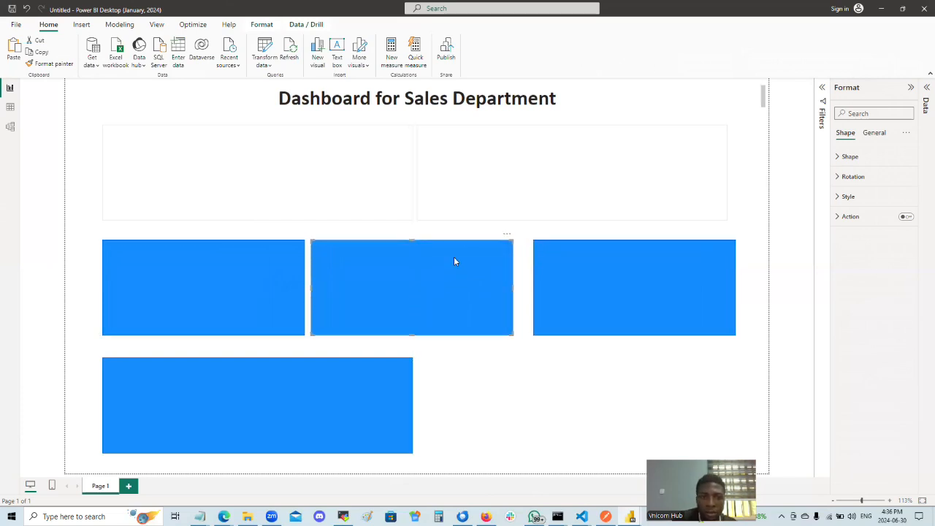
# Nudge the middle and right copies in the second row leftward to reduce the gaps between them.
pyautogui.press('Left')
pyautogui.press('Left')
pyautogui.click(659, 303)
pyautogui.press('Left')
pyautogui.press('Left')
pyautogui.press('Left')
pyautogui.press('Left')
pyautogui.press('Left')
pyautogui.press('Left')
pyautogui.press('Left')
pyautogui.press('Left')
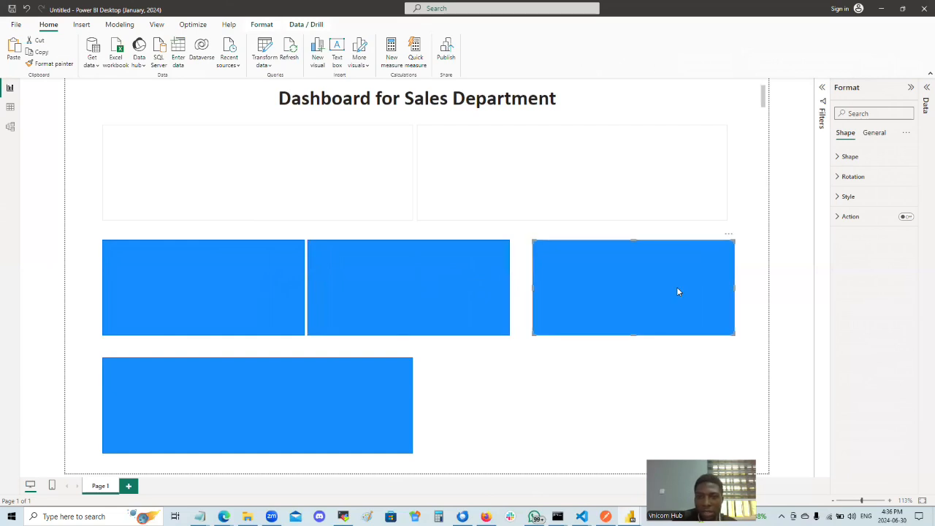
pyautogui.press('Left')
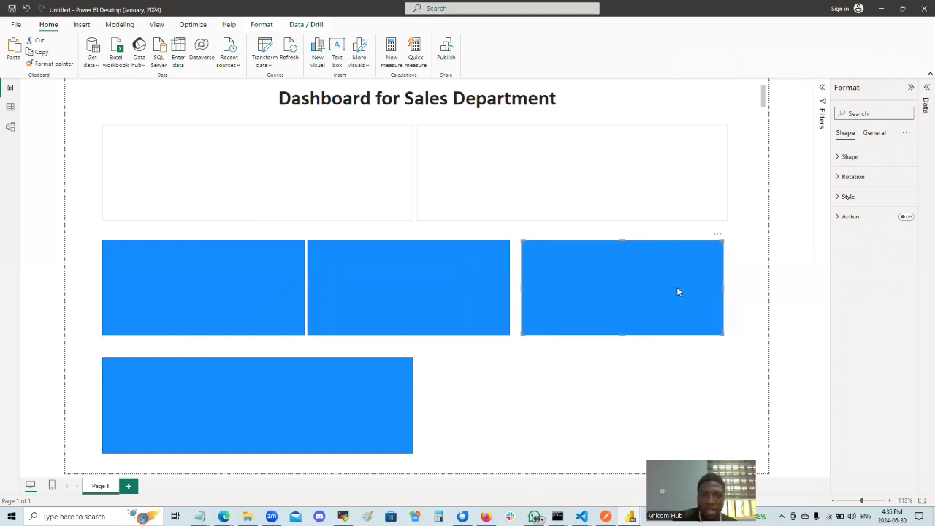
# Delete the right and middle rectangles from the second row.
pyautogui.press('Delete')
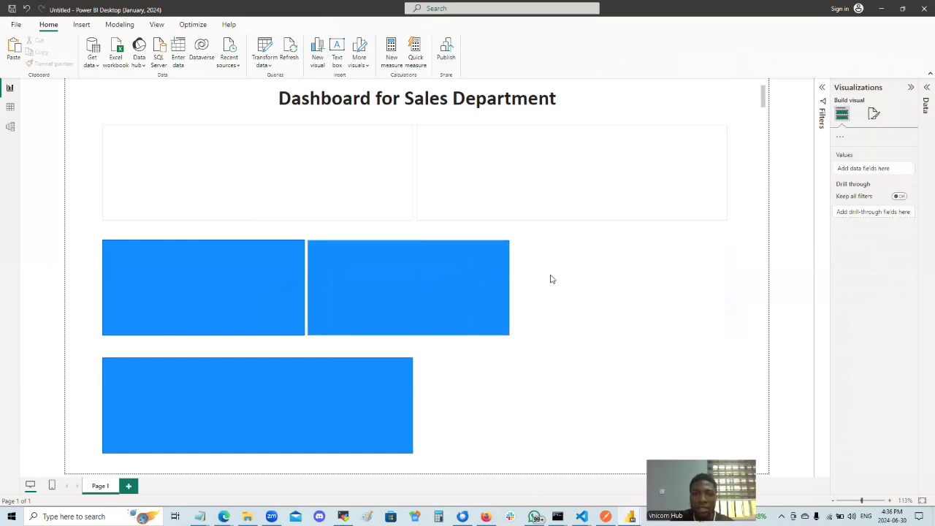
pyautogui.click(345, 294)
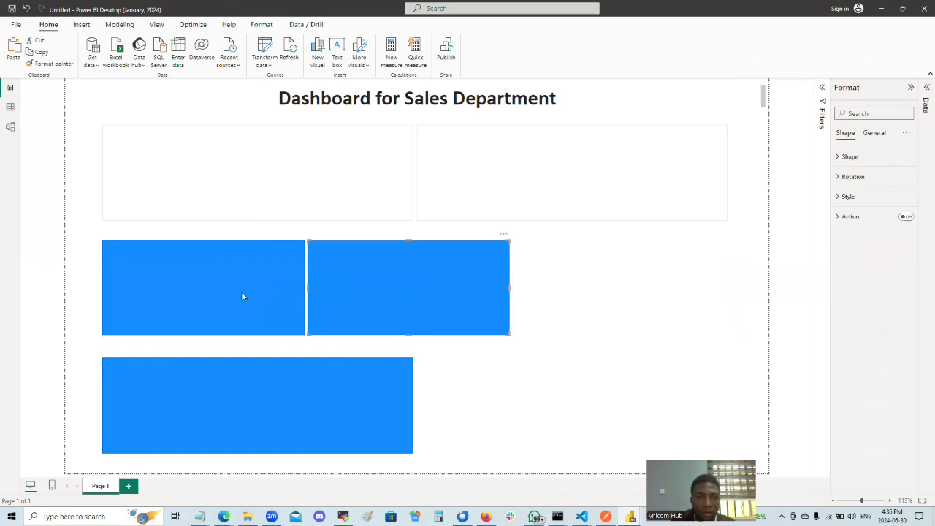
pyautogui.press('Delete')
# Widen the remaining second-row rectangle slightly from its right edge and place a copy immediately to its right.
pyautogui.click(303, 291)
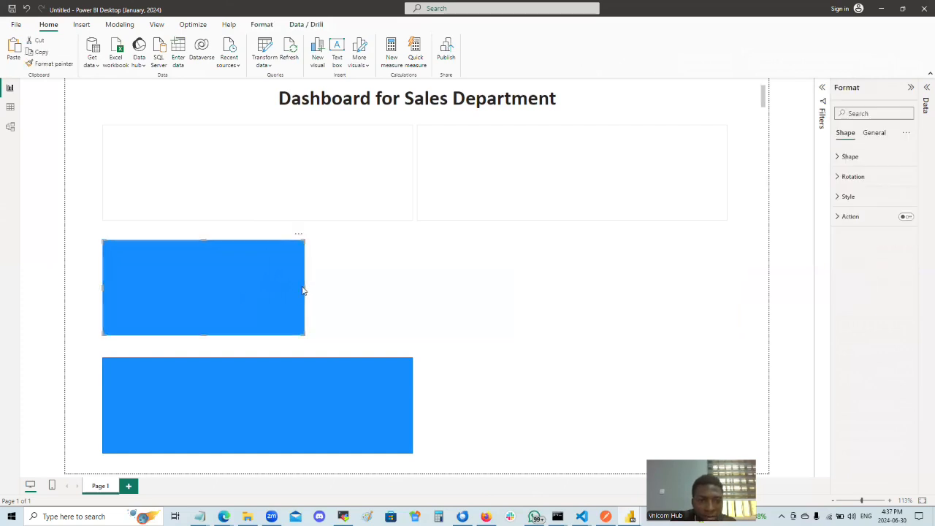
pyautogui.moveTo(305, 288); pyautogui.dragTo(312, 289)
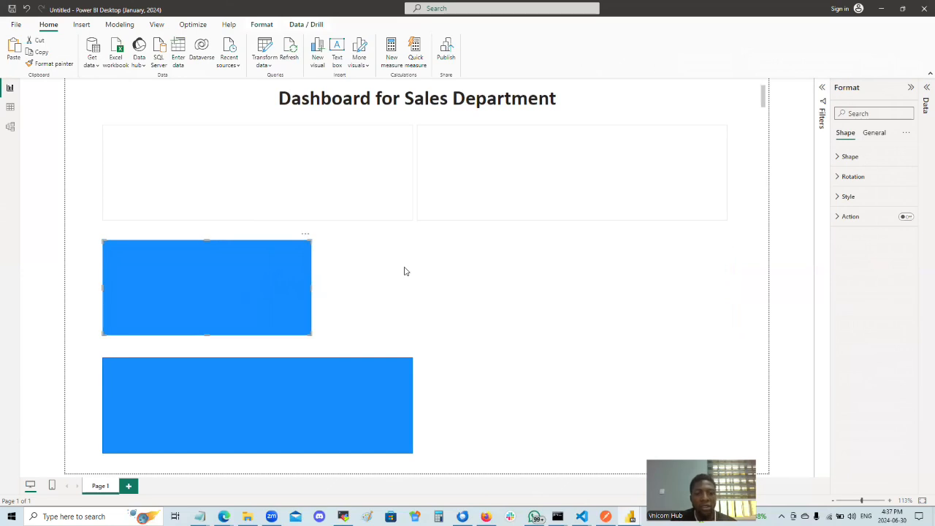
pyautogui.hotkey('ctrl', 'v')
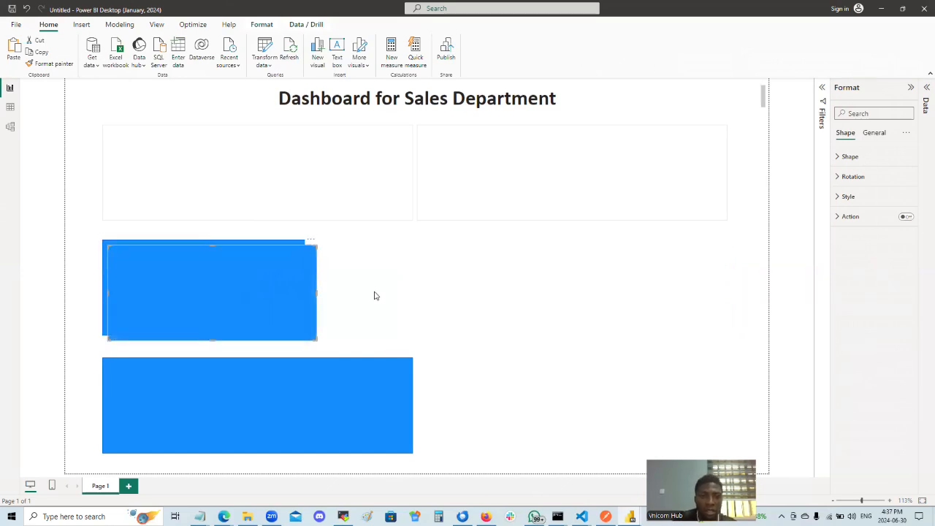
pyautogui.moveTo(277, 295); pyautogui.dragTo(488, 285)
pyautogui.press('Left')
pyautogui.press('Left')
pyautogui.press('Left')
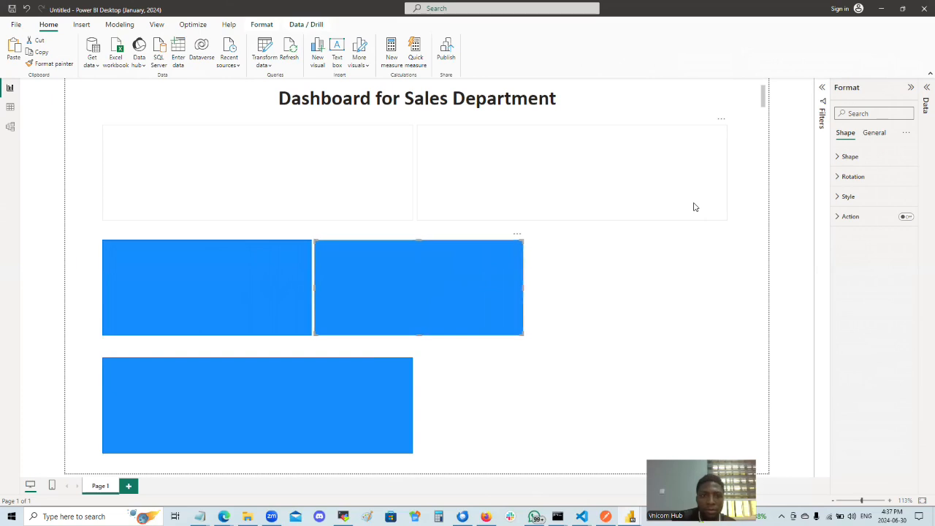
# Place another copy at the right end of the second row and align the three rectangles edge to edge.
pyautogui.hotkey('ctrl', 'v')
pyautogui.press('Right')
pyautogui.press('Right')
pyautogui.press('Right')
pyautogui.press('Right')
pyautogui.press('Right')
pyautogui.moveTo(278, 291); pyautogui.dragTo(685, 290)
pyautogui.click(435, 311)
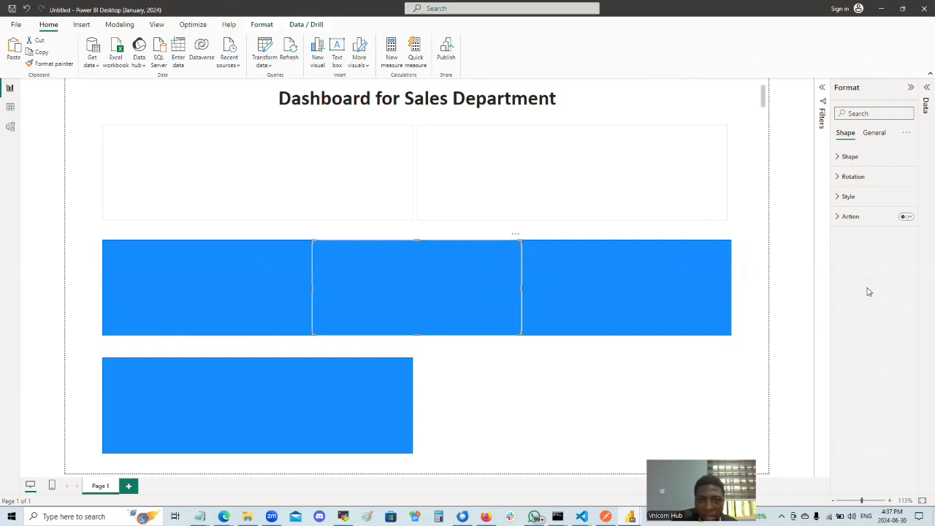
pyautogui.click(681, 376)
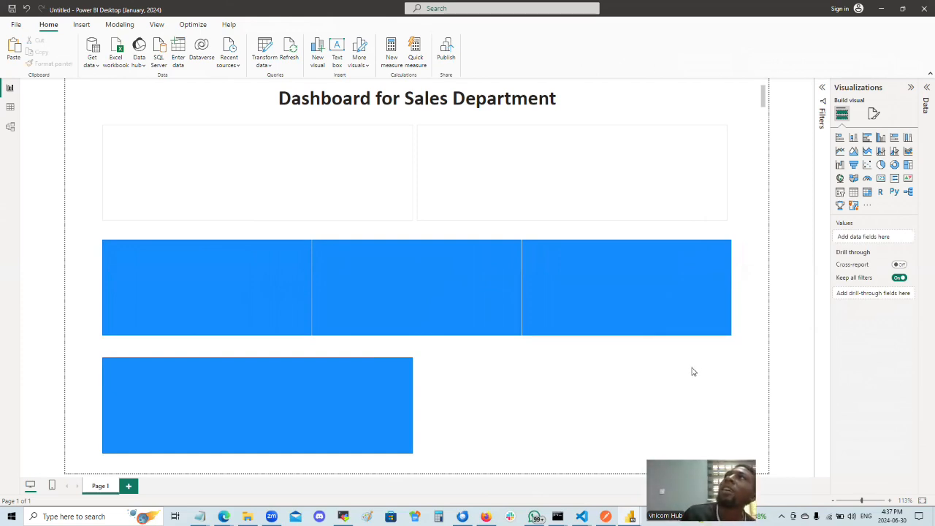
# Widen the top-right rectangle to the right edge of the second row and try fine-tuning the top-left rectangle's right edge.
pyautogui.click(553, 171)
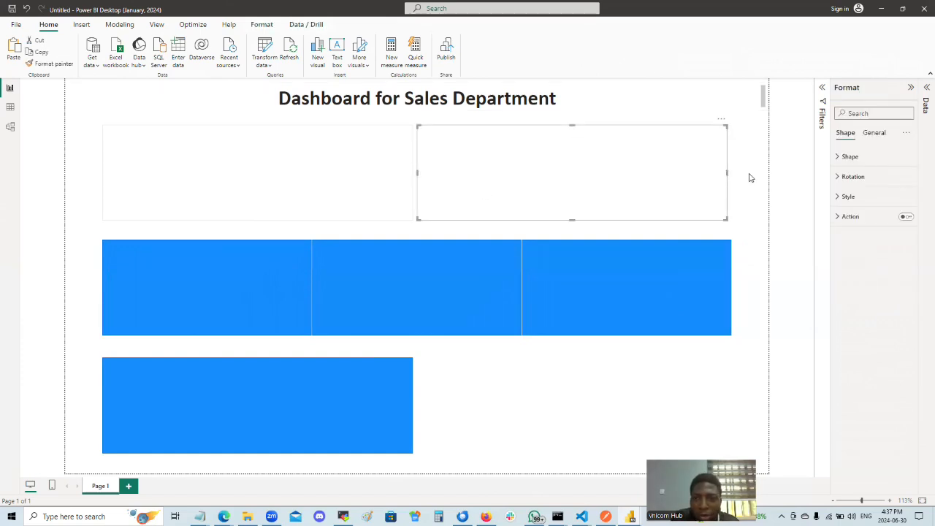
pyautogui.moveTo(727, 176); pyautogui.dragTo(731, 177)
pyautogui.click(392, 199)
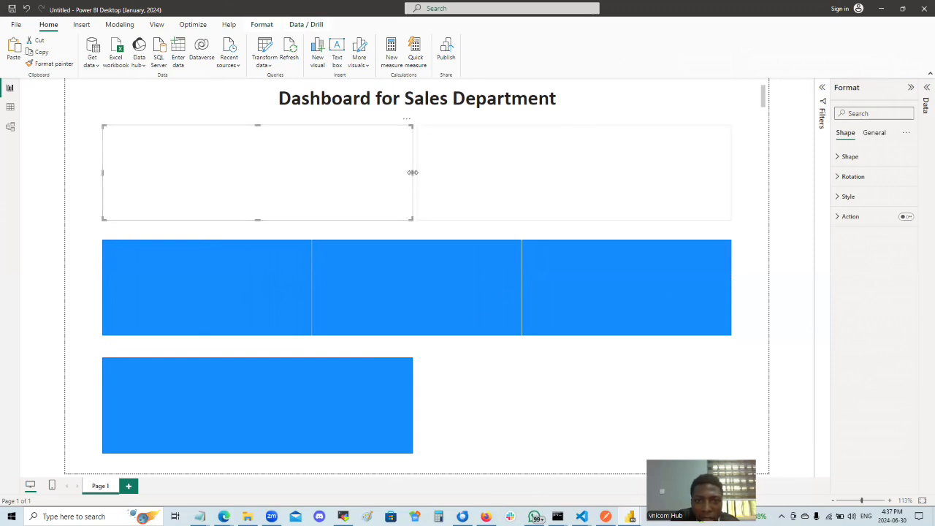
pyautogui.moveTo(413, 172); pyautogui.dragTo(414, 176)
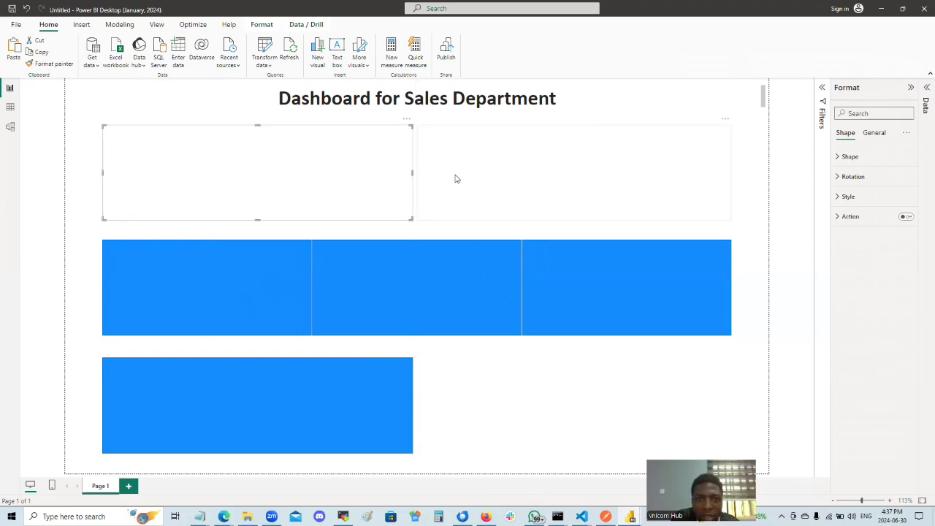
# Delete the blue rectangle in the third row.
pyautogui.click(504, 383)
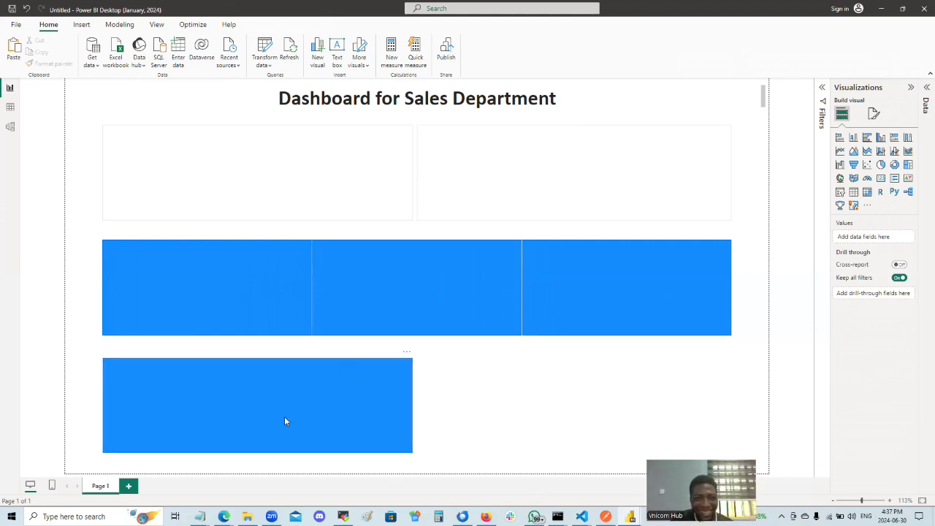
pyautogui.click(361, 398)
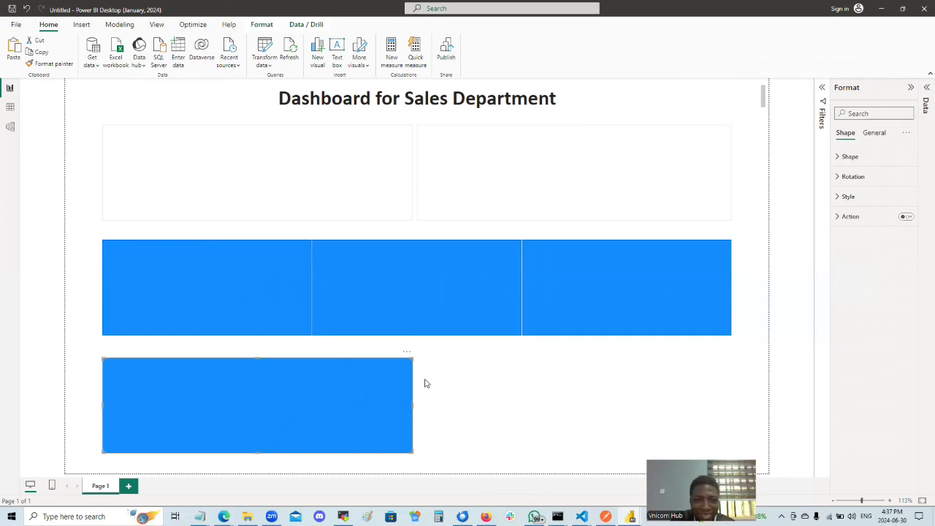
pyautogui.press('Delete')
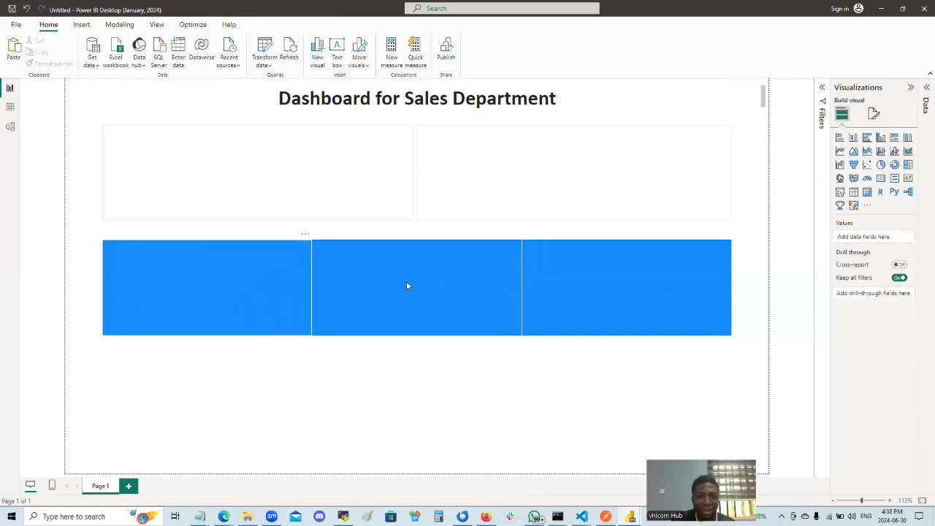
# Copy the top-left rectangle's white fill and light border onto all three second-row rectangles with Format Painter.
pyautogui.click(407, 281)
pyautogui.click(164, 317)
pyautogui.click(292, 183)
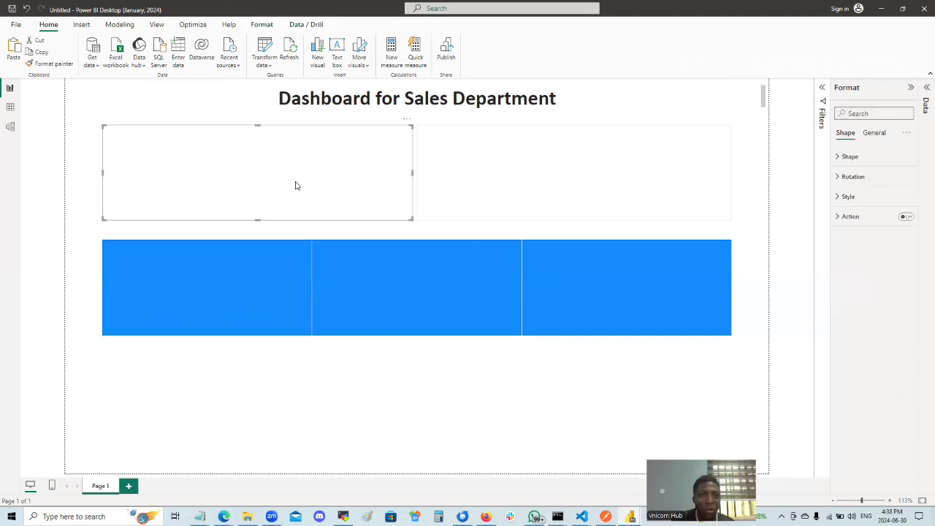
pyautogui.moveTo(161, 205); pyautogui.dragTo(161, 209)
pyautogui.hotkey('ctrl', 'z')
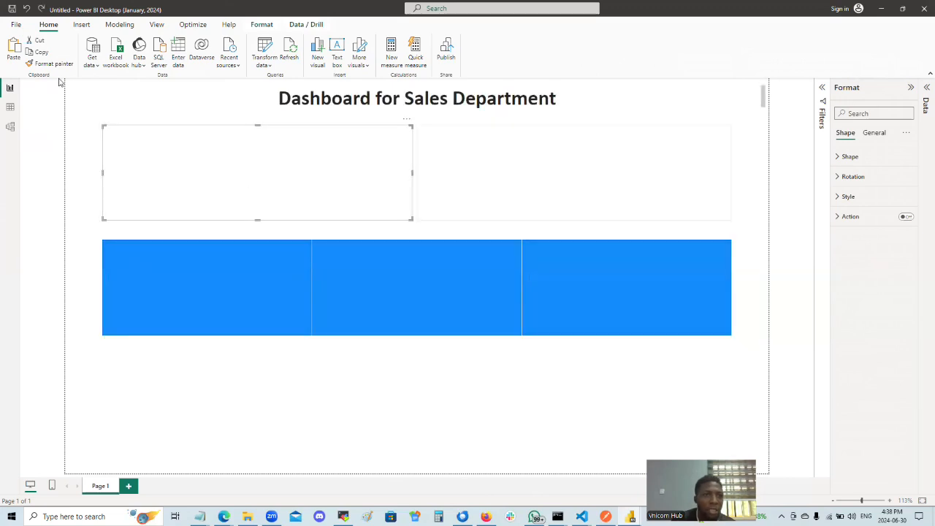
pyautogui.click(51, 63)
pyautogui.click(180, 286)
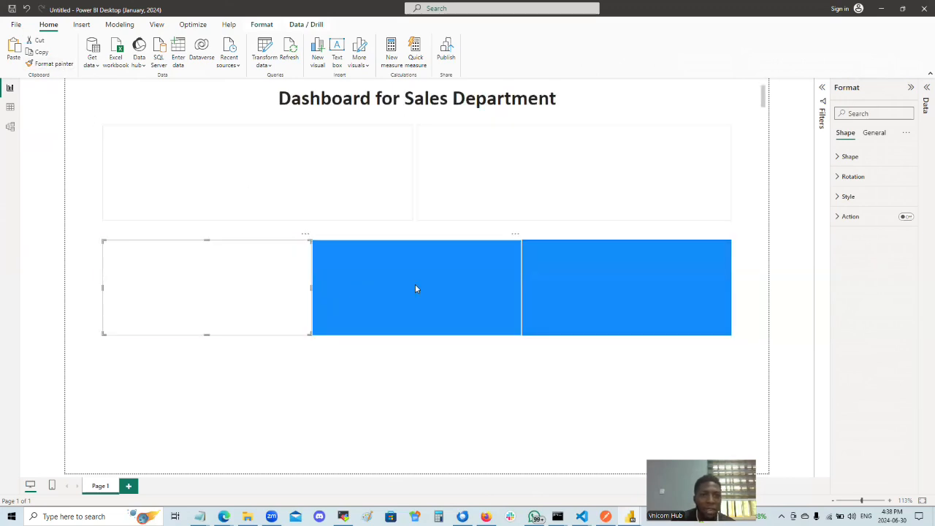
pyautogui.click(51, 64)
pyautogui.click(462, 300)
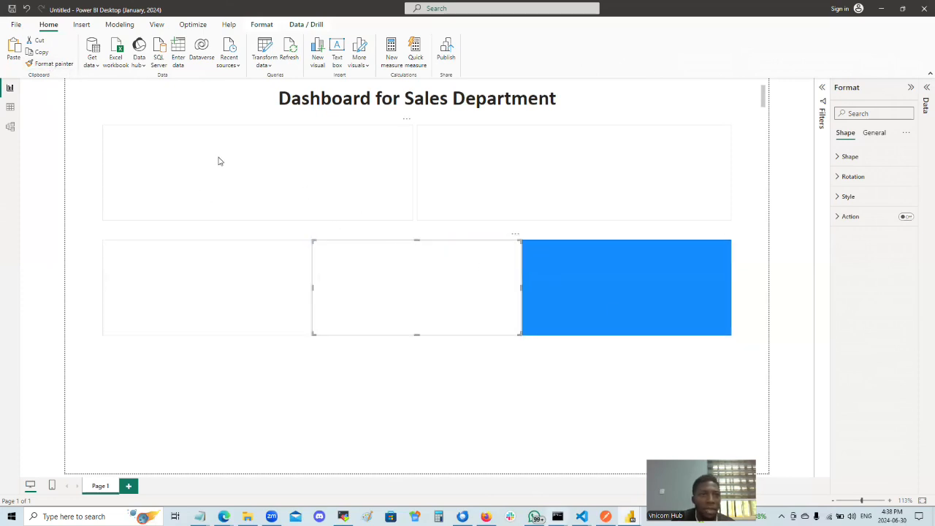
pyautogui.click(40, 65)
pyautogui.click(577, 279)
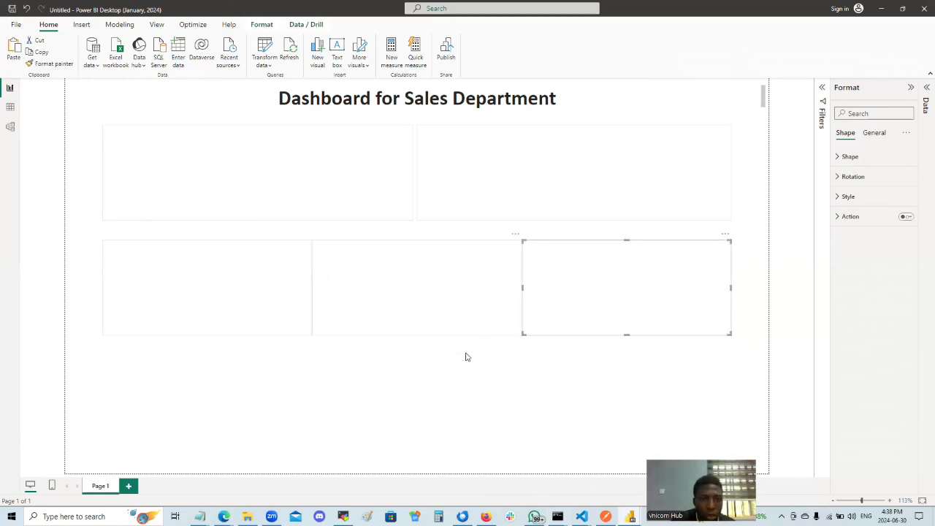
# Duplicate the three second-row rectangles and place the copies as a third row directly below, aligned with the row above.
pyautogui.click(225, 307)
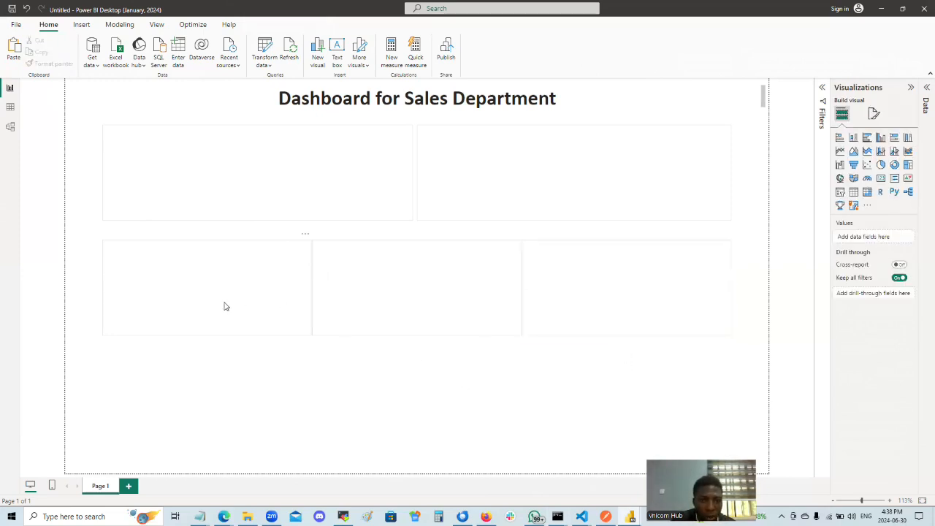
pyautogui.keyDown('ctrl'); pyautogui.click(376, 313); pyautogui.keyUp('ctrl')
pyautogui.keyDown('ctrl'); pyautogui.click(626, 309); pyautogui.keyUp('ctrl')
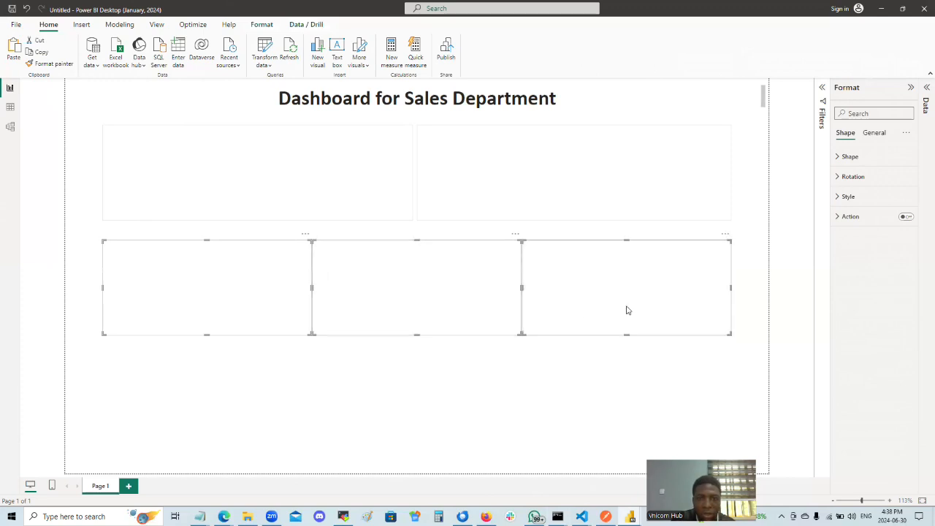
pyautogui.moveTo(424, 294); pyautogui.dragTo(419, 409)
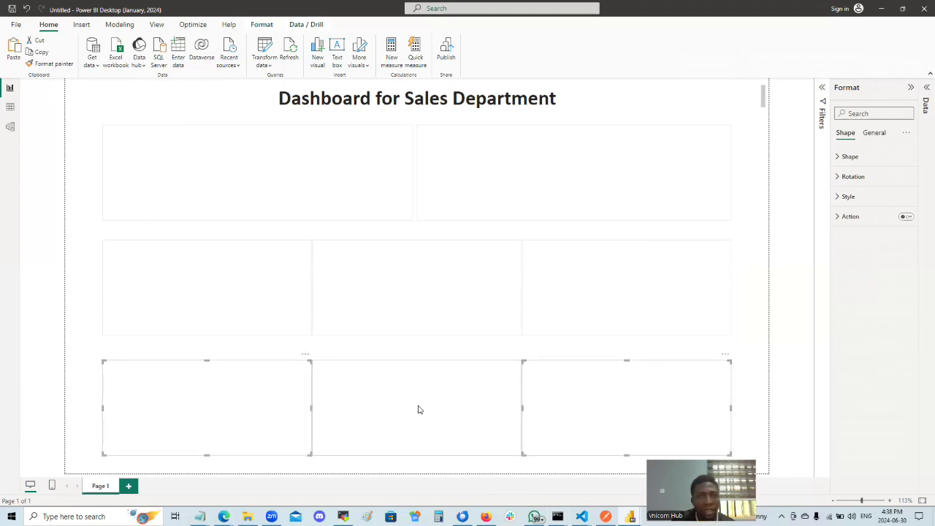
pyautogui.click(419, 410)
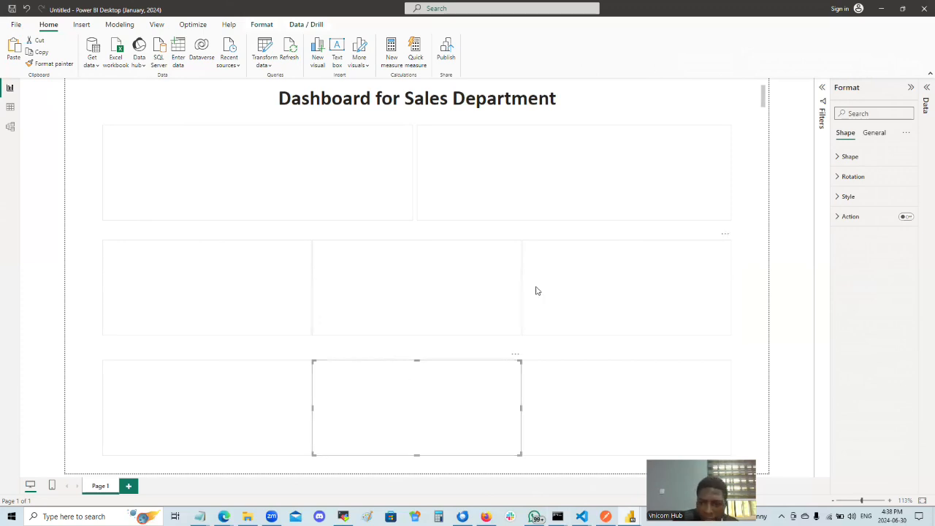
# Nudge the three third-row rectangles together down towards the bottom edge of the page.
pyautogui.click(234, 426)
pyautogui.keyDown('ctrl'); pyautogui.click(385, 423); pyautogui.keyUp('ctrl')
pyautogui.keyDown('ctrl'); pyautogui.click(617, 410); pyautogui.keyUp('ctrl')
pyautogui.press('Down')
pyautogui.press('Down')
pyautogui.press('Down')
pyautogui.press('Down')
pyautogui.press('Down')
pyautogui.press('Down')
pyautogui.press('Down')
pyautogui.press('Down')
pyautogui.press('Down')
pyautogui.press('Down')
pyautogui.press('Down')
pyautogui.press('Down')
pyautogui.press('Down')
pyautogui.press('Down')
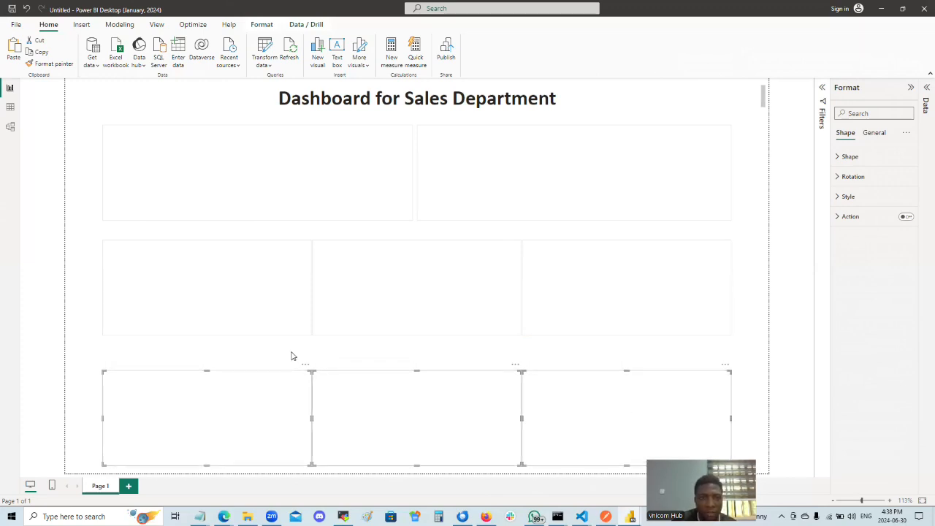
# Nudge the three second-row rectangles together down to balance the gaps between the first and third rows.
pyautogui.click(241, 307)
pyautogui.keyDown('ctrl'); pyautogui.click(474, 297); pyautogui.keyUp('ctrl')
pyautogui.keyDown('ctrl'); pyautogui.click(610, 282); pyautogui.keyUp('ctrl')
pyautogui.press('Down')
pyautogui.press('Down')
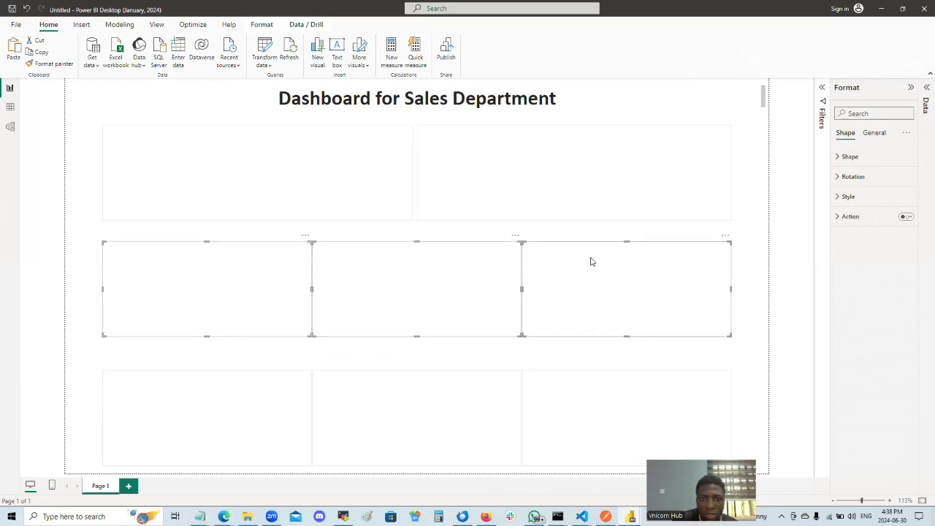
pyautogui.press('Down')
pyautogui.press('Down')
pyautogui.press('Down')
pyautogui.press('Down')
pyautogui.press('Down')
pyautogui.press('Down')
pyautogui.press('Down')
pyautogui.press('Down')
pyautogui.press('Down')
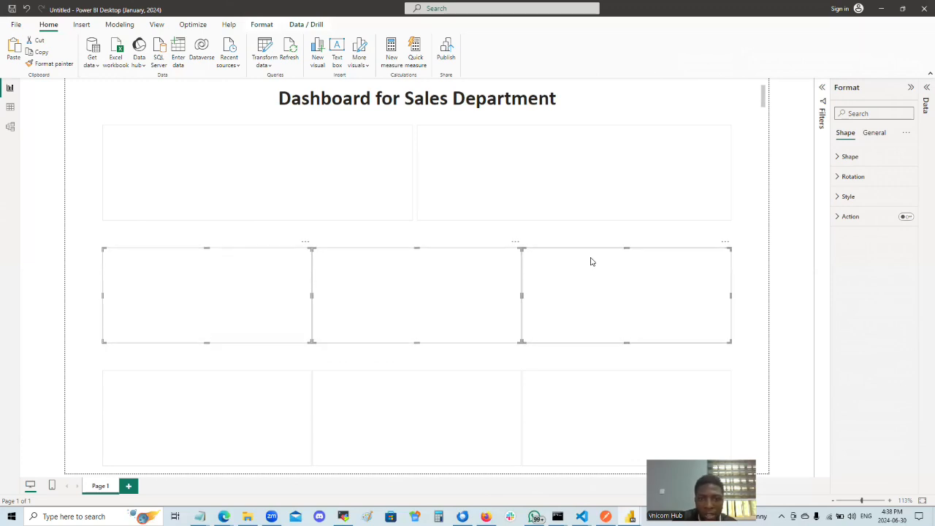
# Delete the middle second-row rectangle and widen the left one until it meets the right rectangle.
pyautogui.click(299, 301)
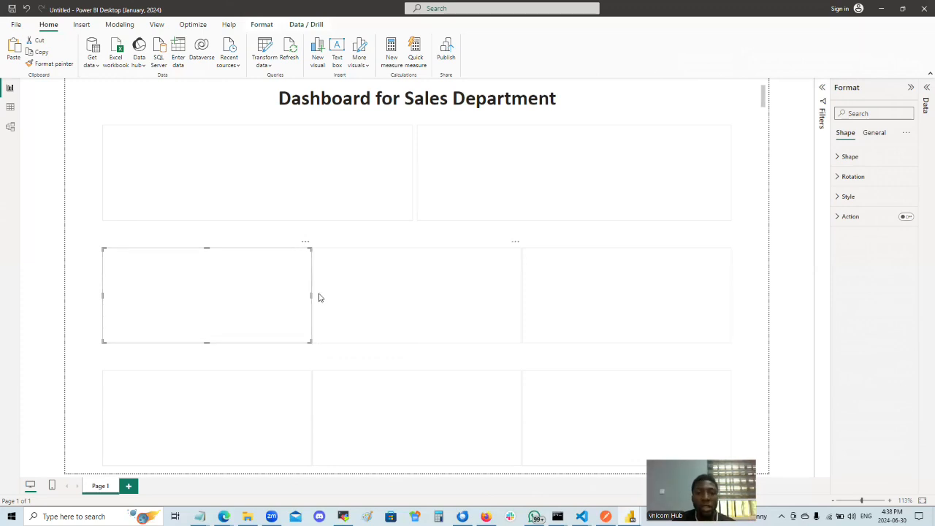
pyautogui.click(388, 287)
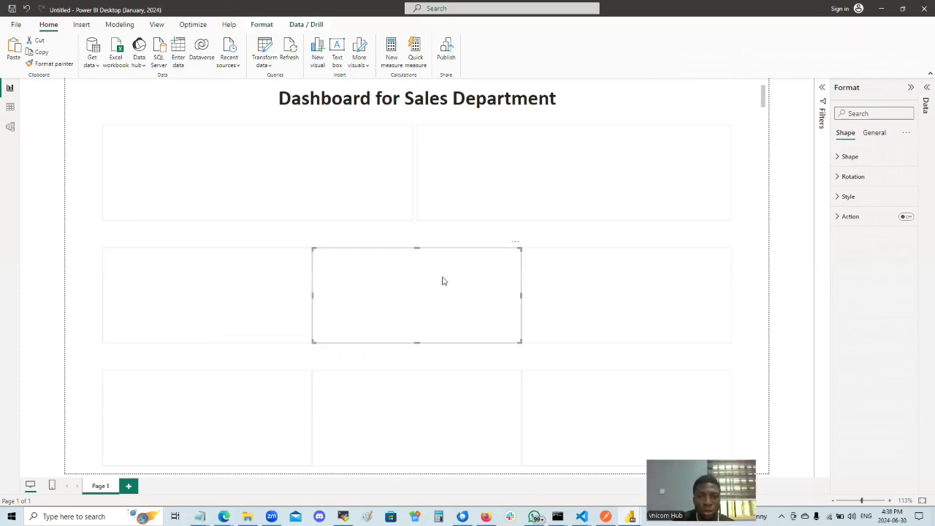
pyautogui.press('Delete')
pyautogui.click(310, 296)
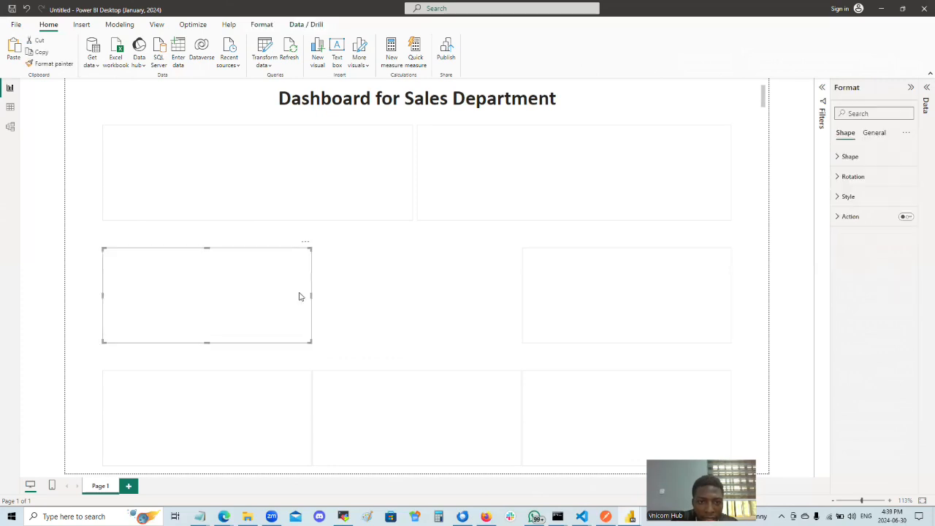
pyautogui.moveTo(311, 295); pyautogui.dragTo(536, 312)
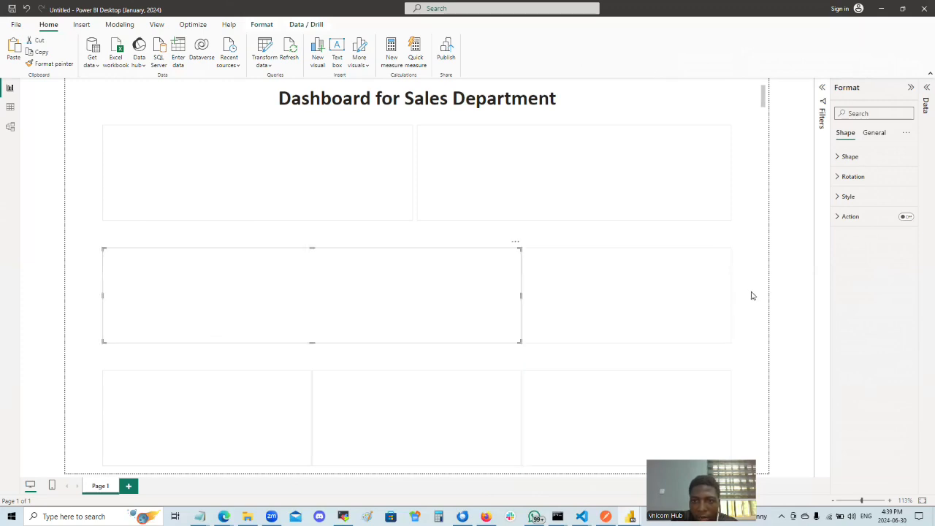
pyautogui.click(751, 295)
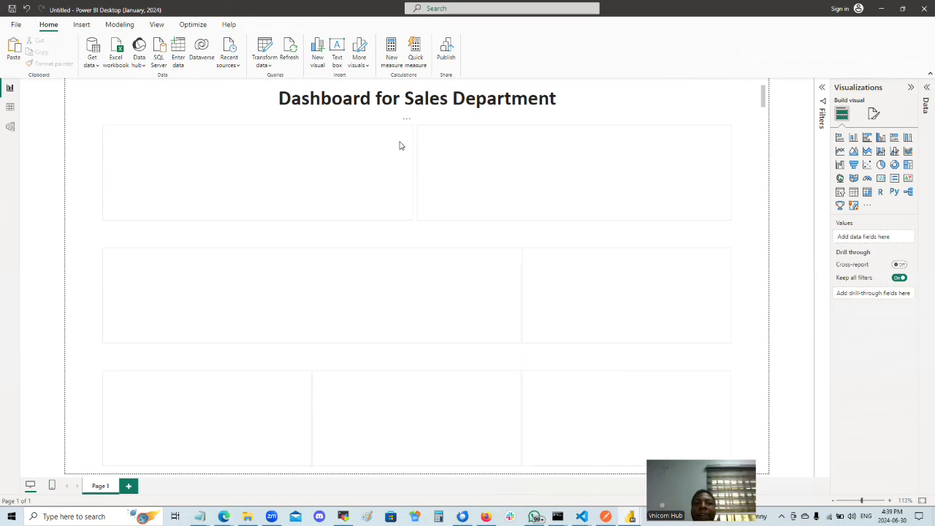
pyautogui.click(82, 24)
pyautogui.click(137, 50)
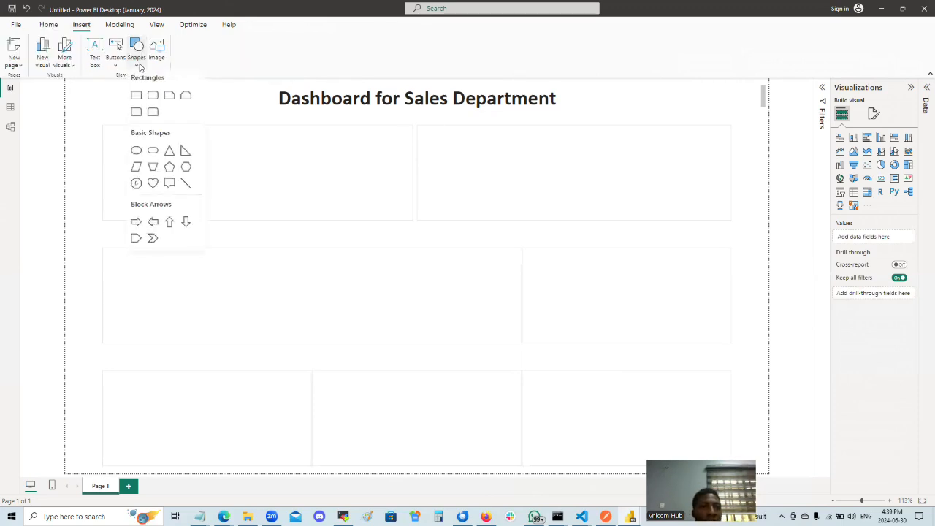
pyautogui.click(136, 100)
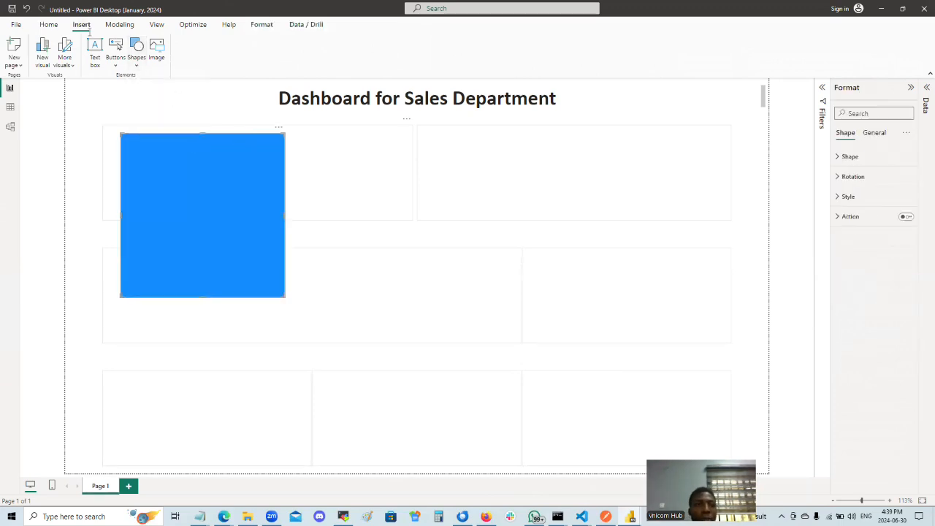
pyautogui.press('Delete')
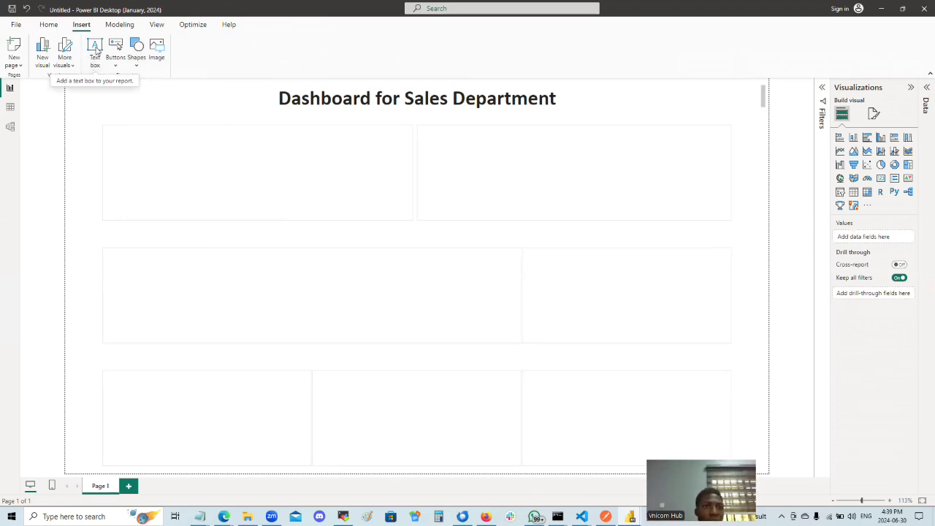
# Insert a text box inside the wide second-row rectangle and stretch it to the rectangle's full width.
pyautogui.click(97, 46)
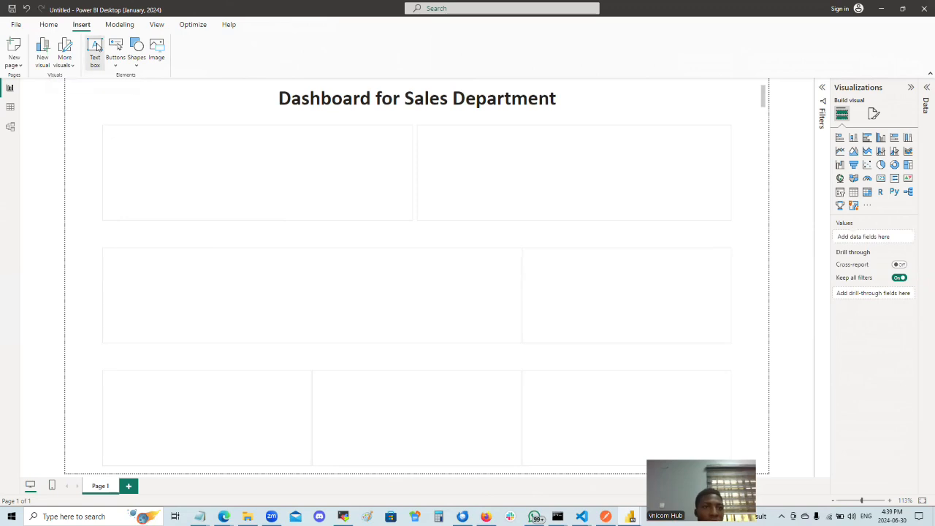
pyautogui.moveTo(202, 133); pyautogui.dragTo(269, 281)
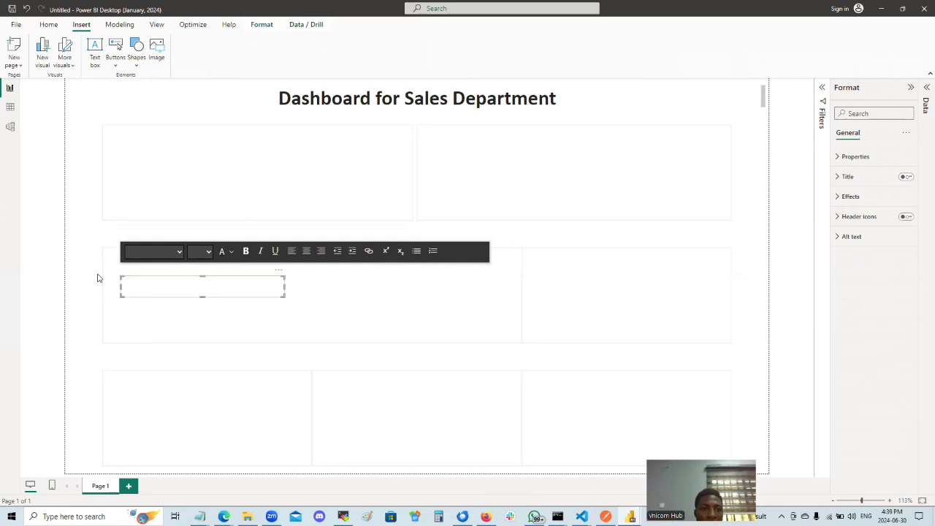
pyautogui.moveTo(121, 285); pyautogui.dragTo(102, 287)
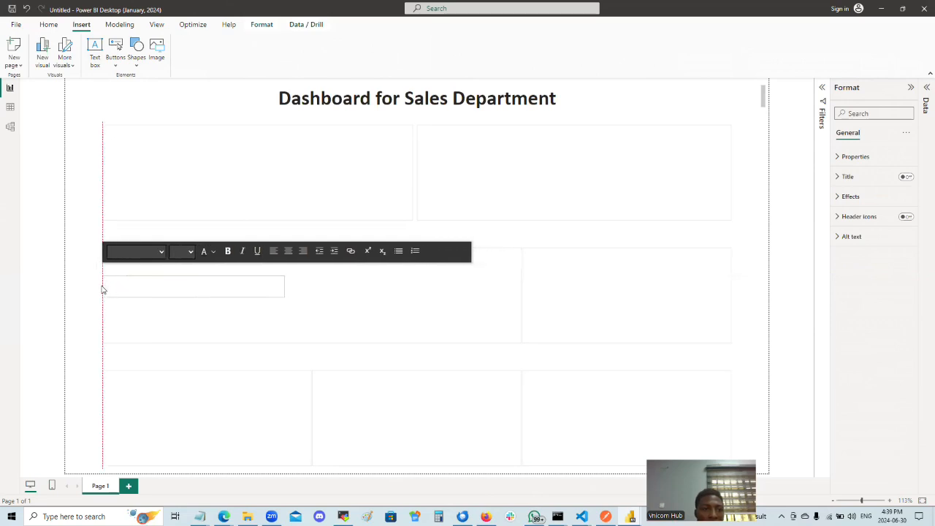
pyautogui.moveTo(286, 287); pyautogui.dragTo(521, 292)
pyautogui.click(324, 292)
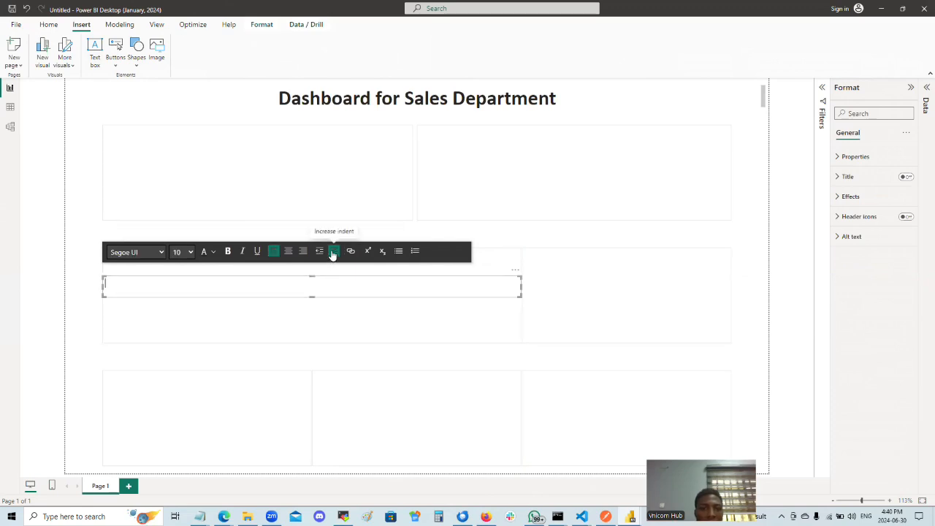
# Move the text box onto the wide rectangle's top edge, narrow it from both sides and nudge it slightly left.
pyautogui.moveTo(321, 276); pyautogui.dragTo(323, 243)
pyautogui.moveTo(184, 238); pyautogui.dragTo(171, 254)
pyautogui.moveTo(522, 249); pyautogui.dragTo(458, 250)
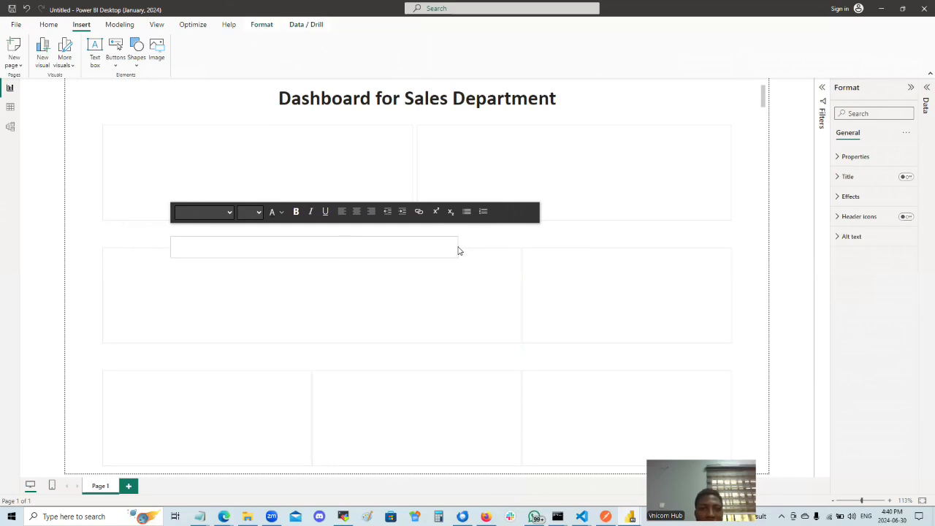
pyautogui.moveTo(458, 251); pyautogui.dragTo(450, 248)
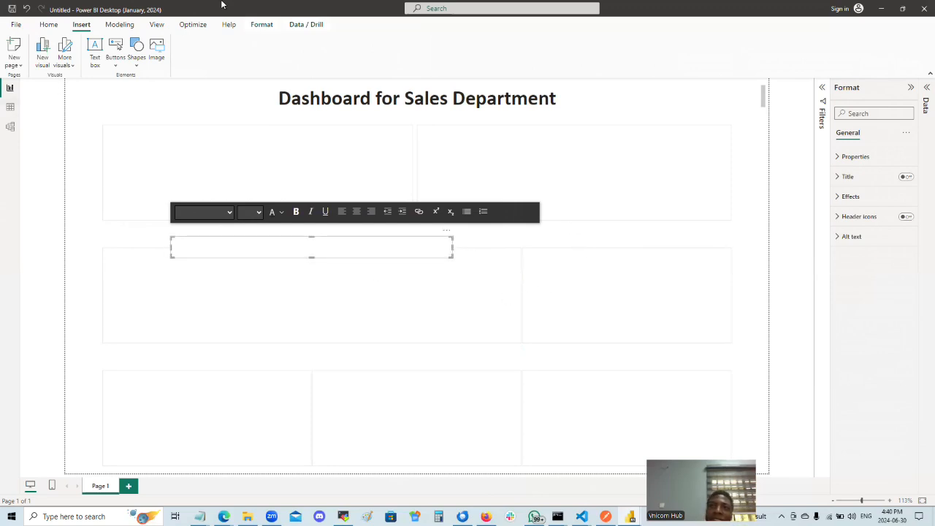
pyautogui.press('Left')
pyautogui.press('Left')
pyautogui.press('Left')
pyautogui.press('Left')
pyautogui.press('Left')
pyautogui.press('Left')
pyautogui.press('Left')
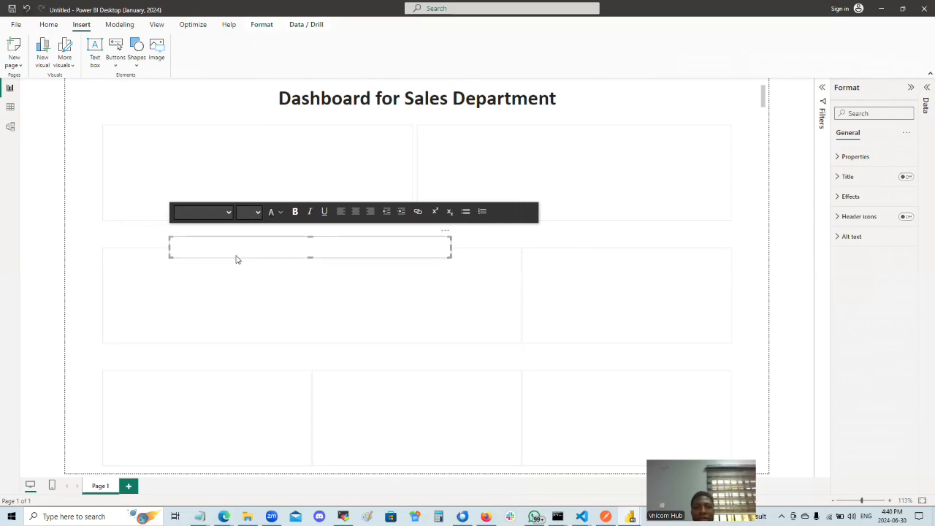
# Enter the heading "Profit and Sales by year" in the text box, set it to size 16 and centre it.
pyautogui.click(280, 245)
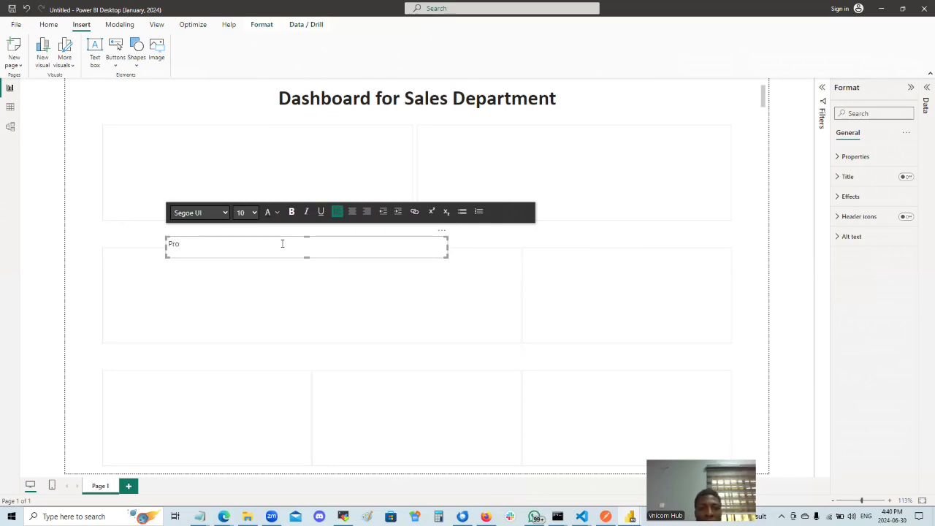
pyautogui.write('ofit and Sales by year')
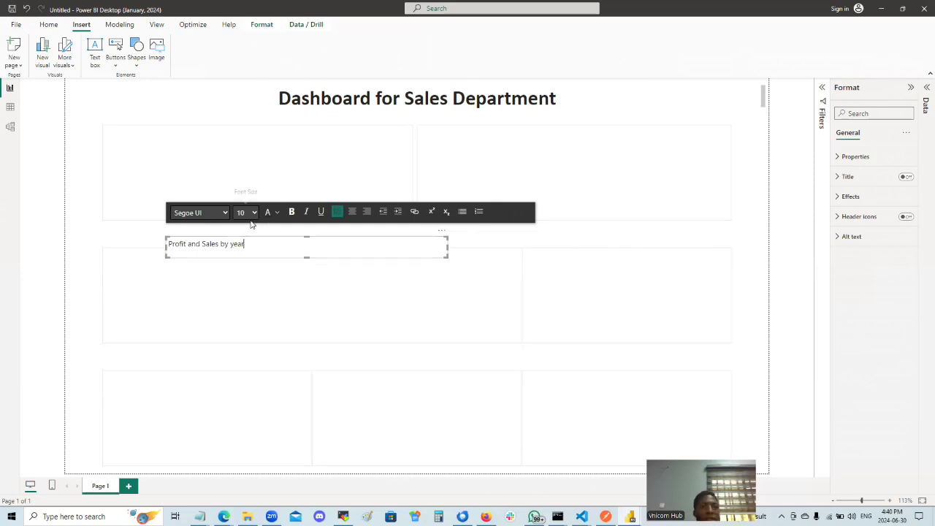
pyautogui.moveTo(252, 244); pyautogui.dragTo(168, 244)
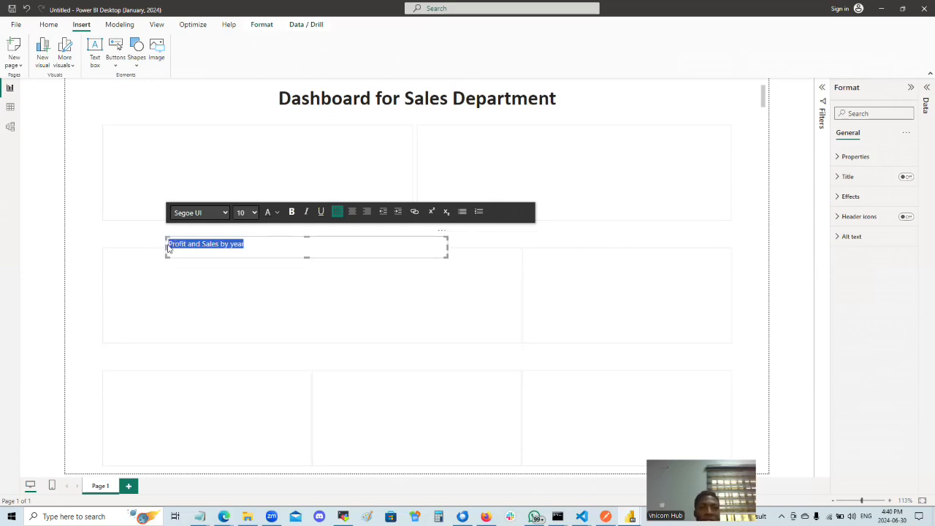
pyautogui.click(255, 214)
pyautogui.click(241, 298)
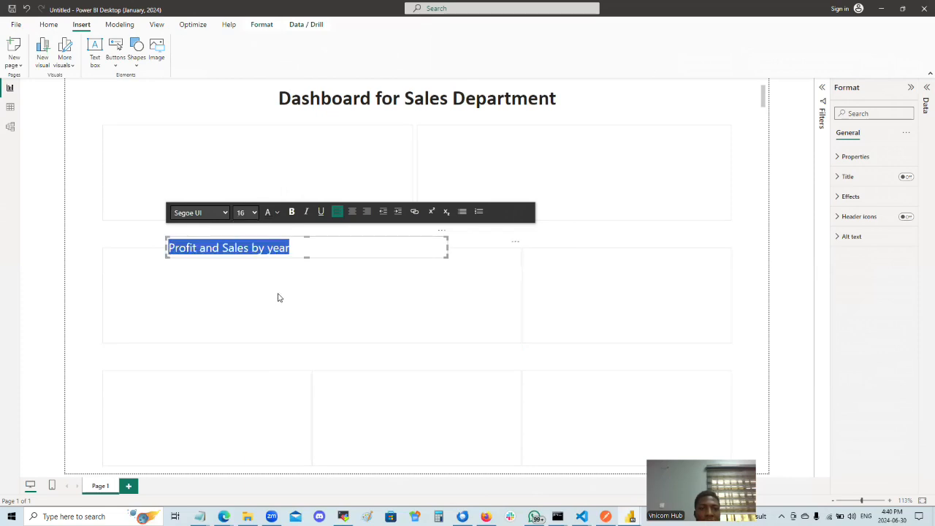
pyautogui.click(352, 211)
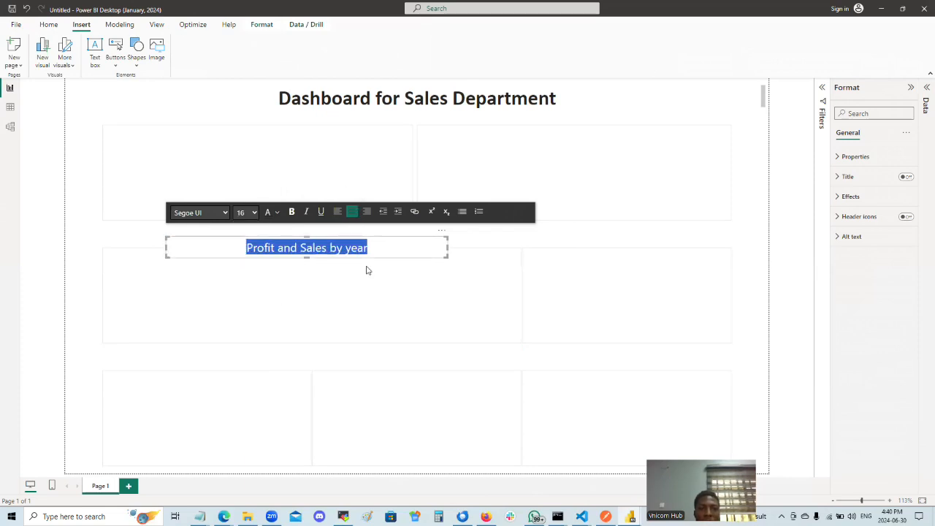
# Group the "Profit and Sales by year" text box with the wide second-row rectangle.
pyautogui.click(470, 279)
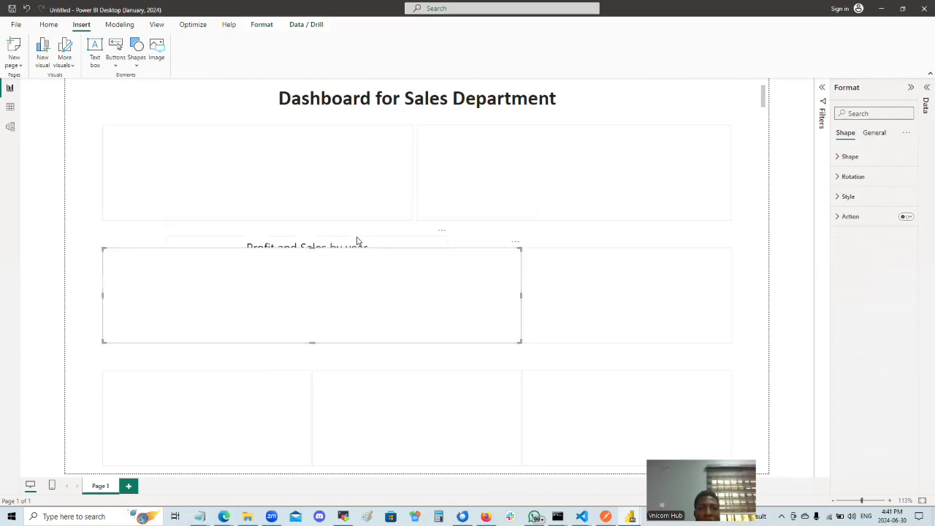
pyautogui.click(386, 253)
pyautogui.click(384, 251)
pyautogui.rightClick(383, 252)
pyautogui.click(378, 251)
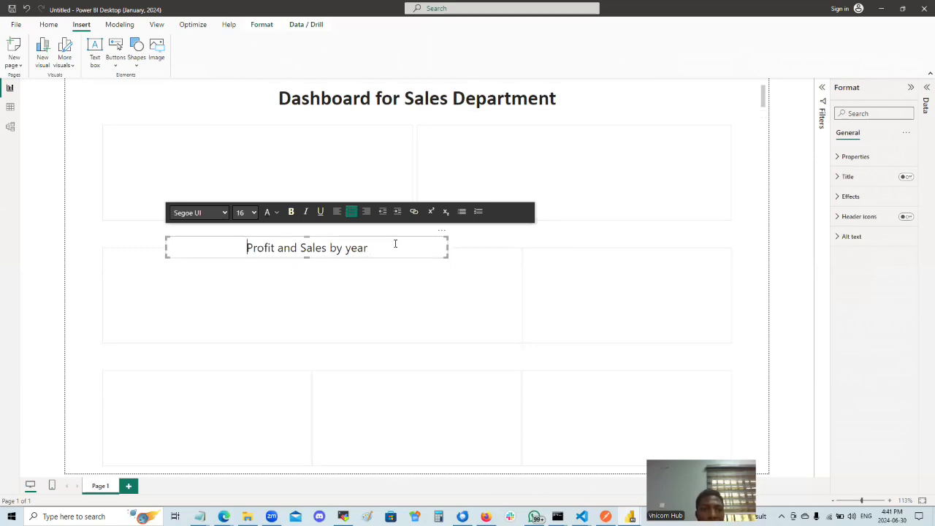
pyautogui.click(438, 269)
pyautogui.rightClick(373, 279)
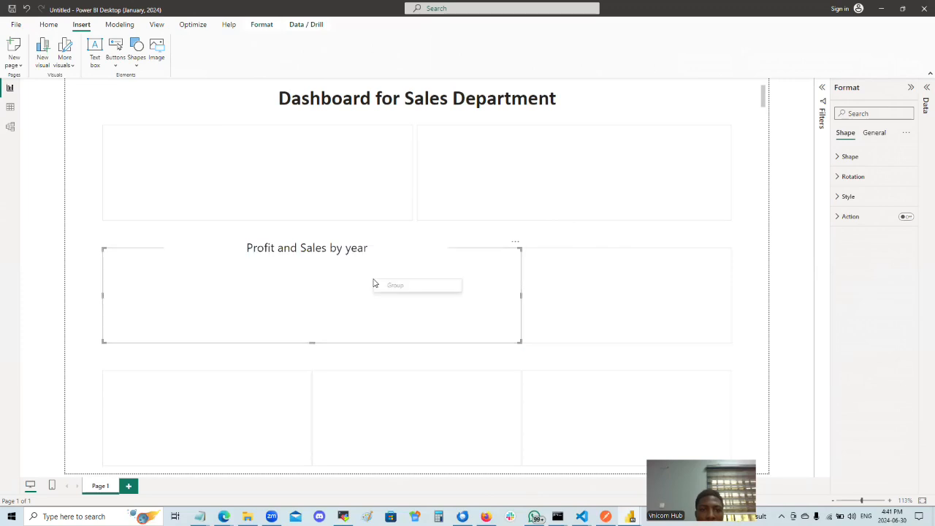
pyautogui.click(49, 25)
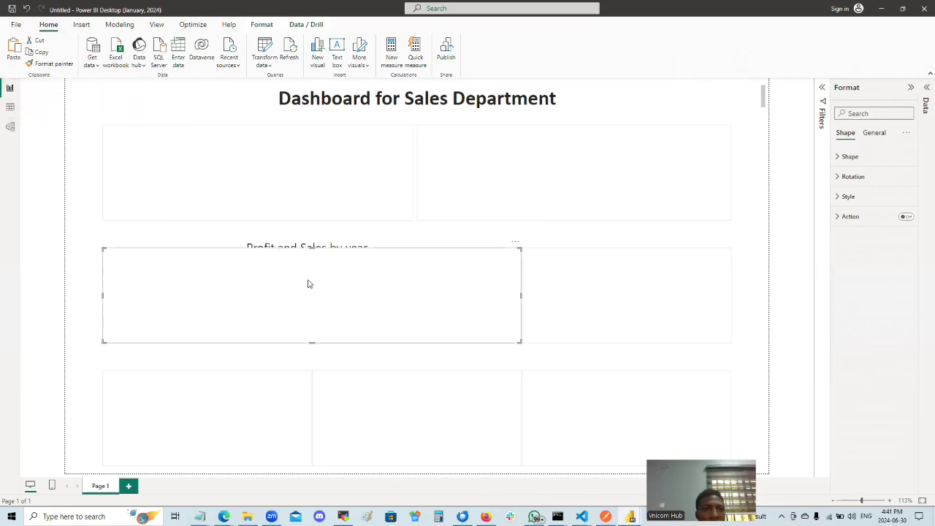
pyautogui.click(338, 246)
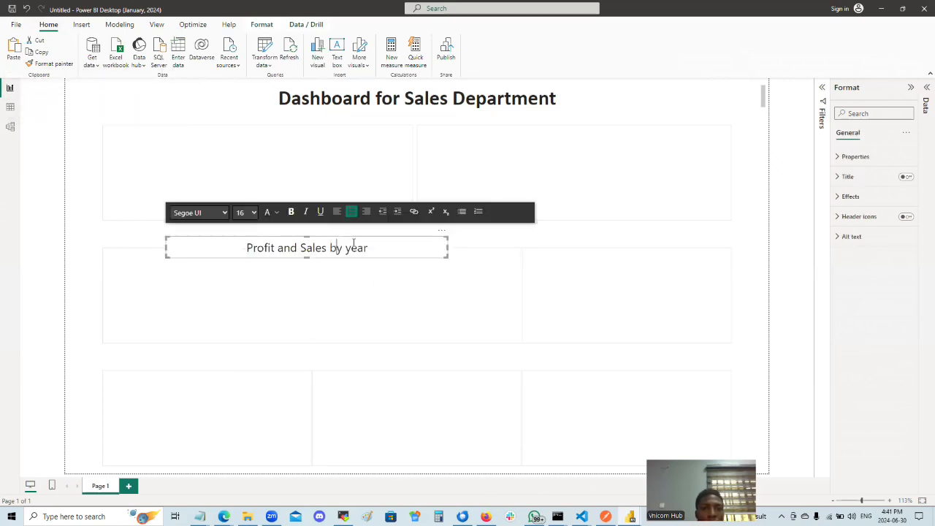
pyautogui.click(496, 326)
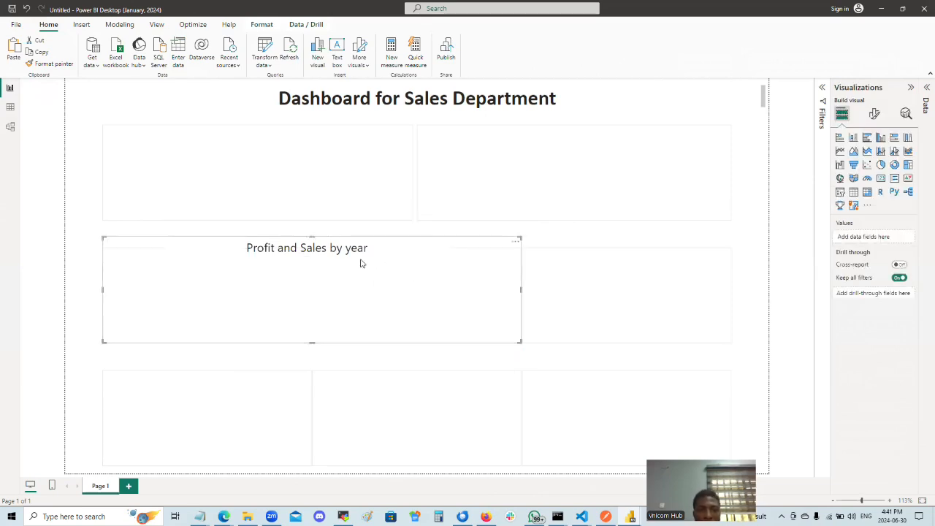
pyautogui.click(427, 257)
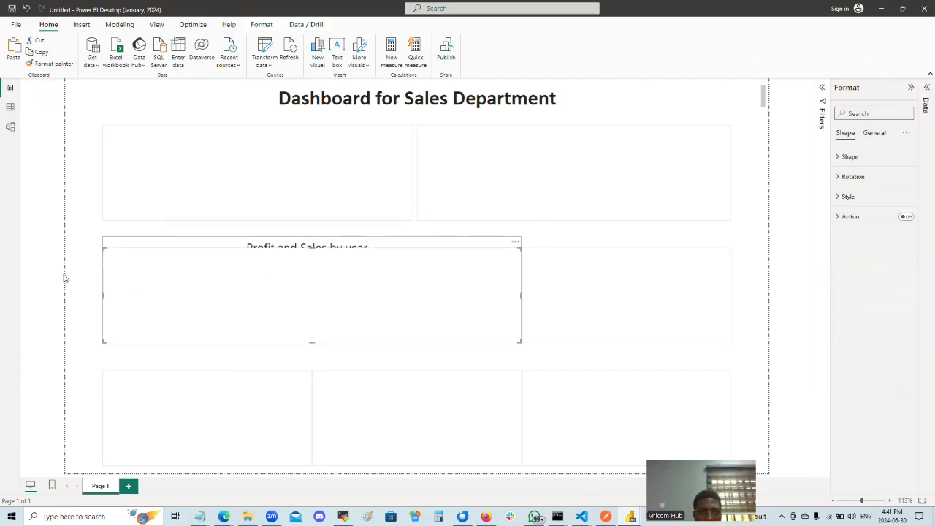
pyautogui.click(309, 245)
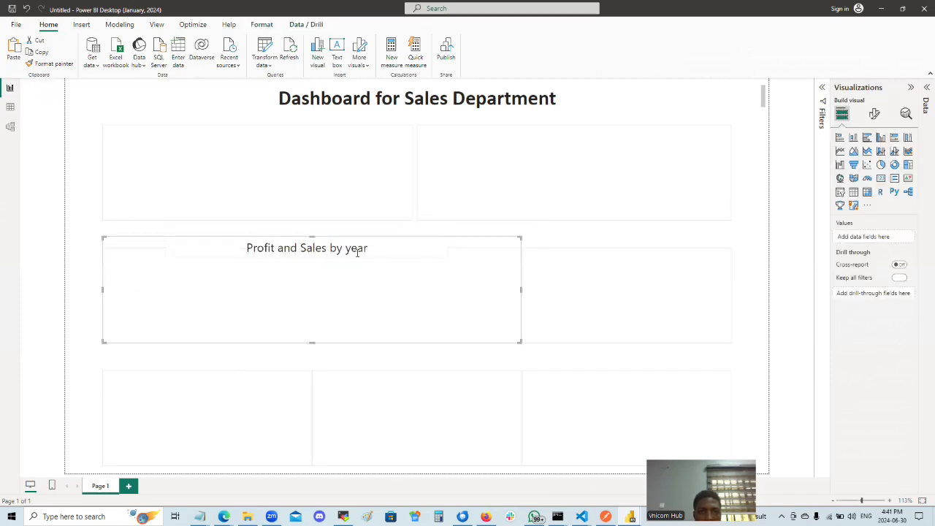
pyautogui.click(357, 249)
pyautogui.rightClick(371, 249)
pyautogui.moveTo(391, 258)
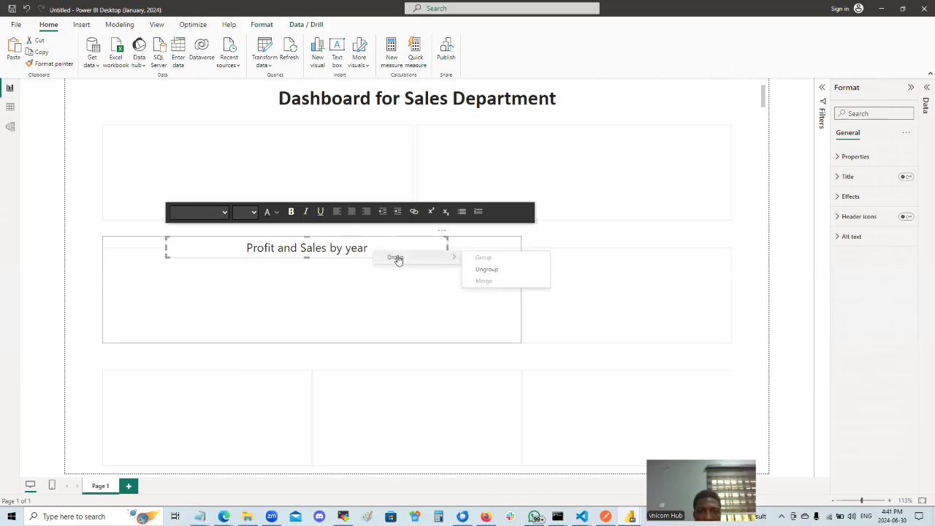
pyautogui.click(295, 248)
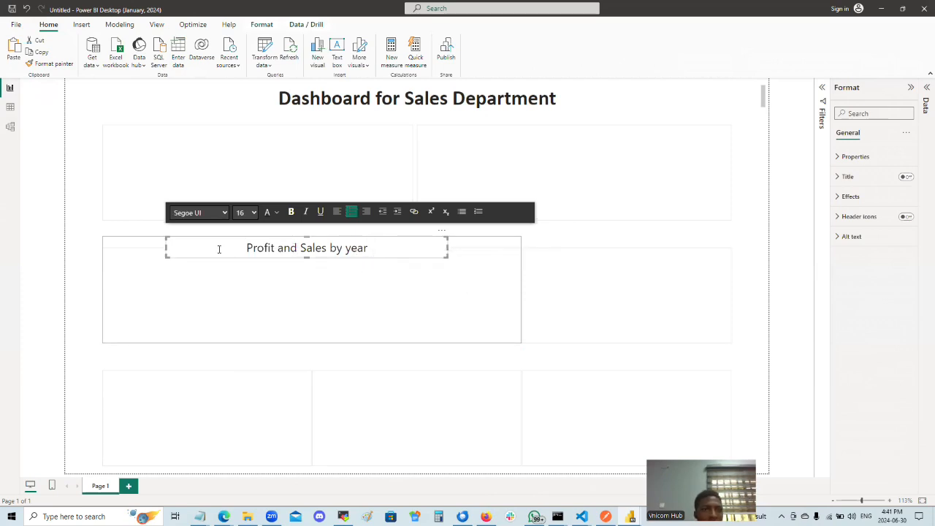
pyautogui.click(189, 257)
pyautogui.rightClick(199, 249)
pyautogui.click(189, 245)
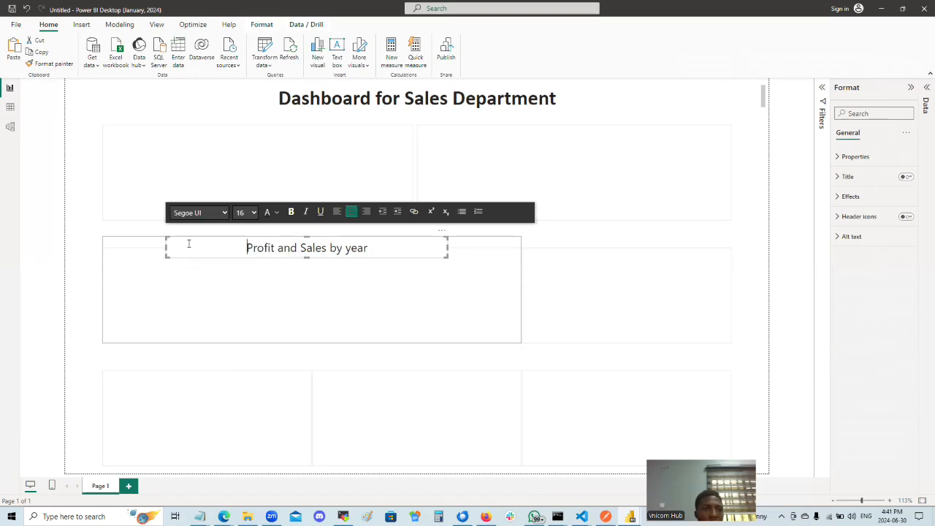
# Bring the heading text box one level forward within its group, and select the wide rectangle to check the stacking.
pyautogui.click(158, 26)
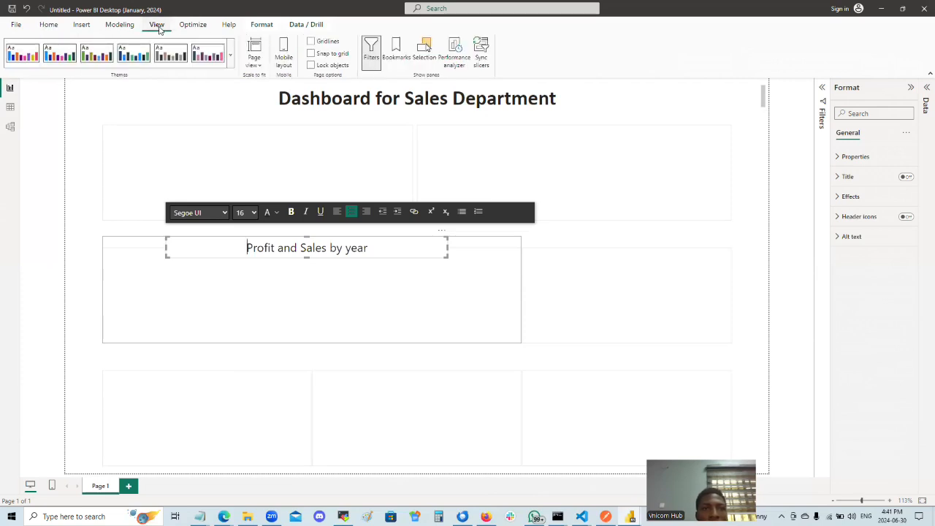
pyautogui.click(256, 26)
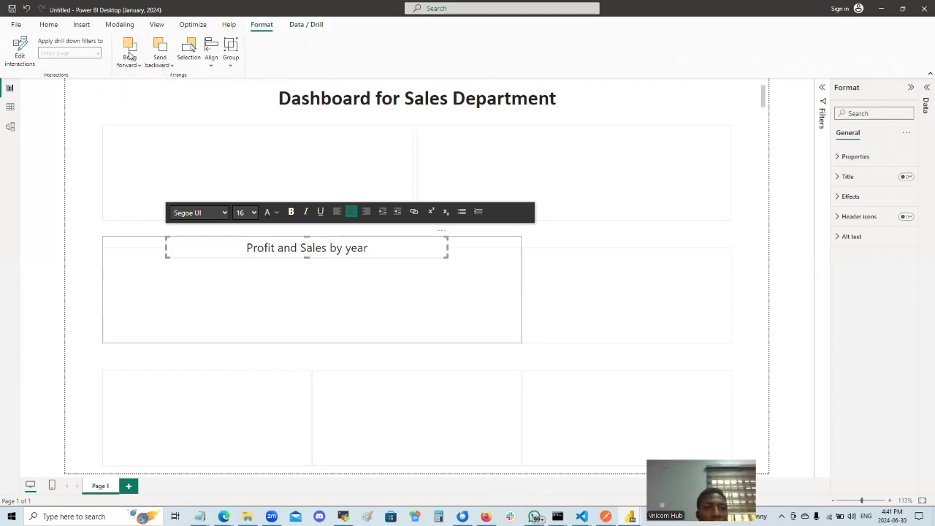
pyautogui.click(130, 58)
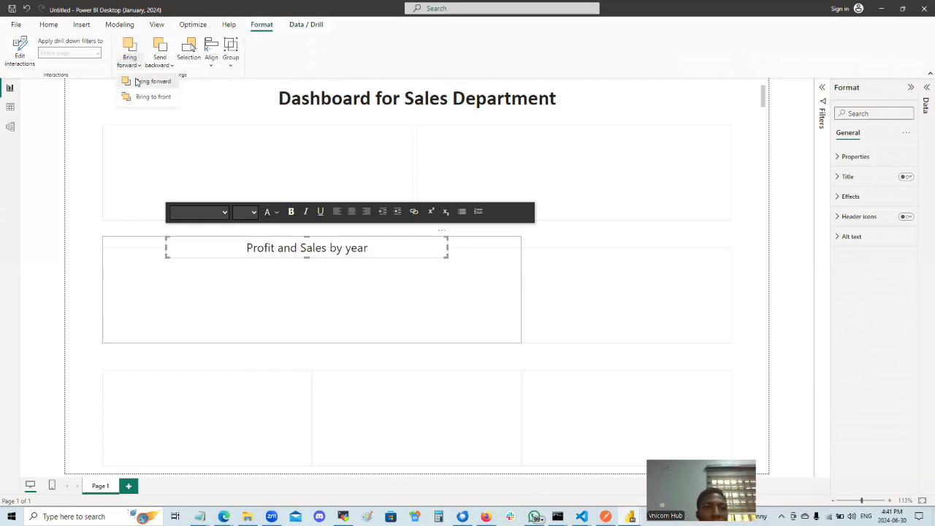
pyautogui.click(137, 82)
pyautogui.click(309, 280)
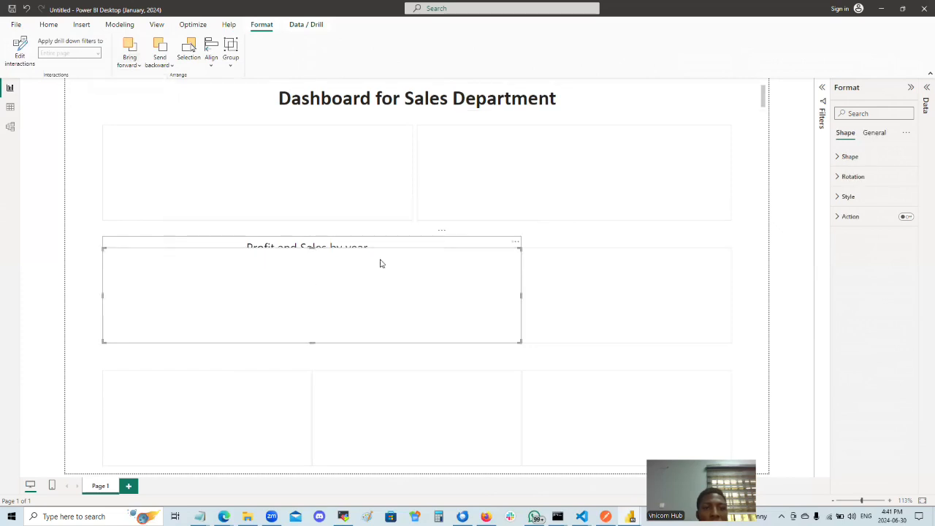
# Send the wide second-row rectangle to the back and one level backward, behind the heading text box.
pyautogui.click(161, 52)
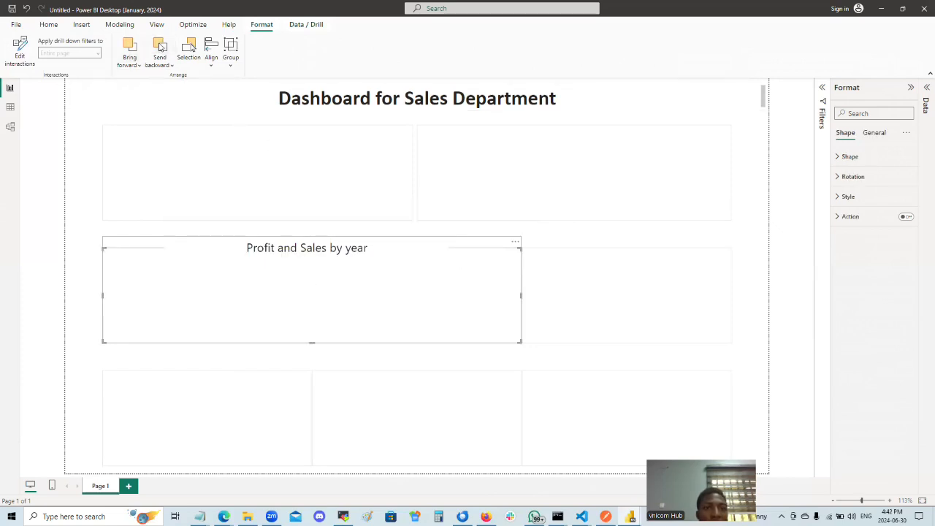
pyautogui.click(318, 304)
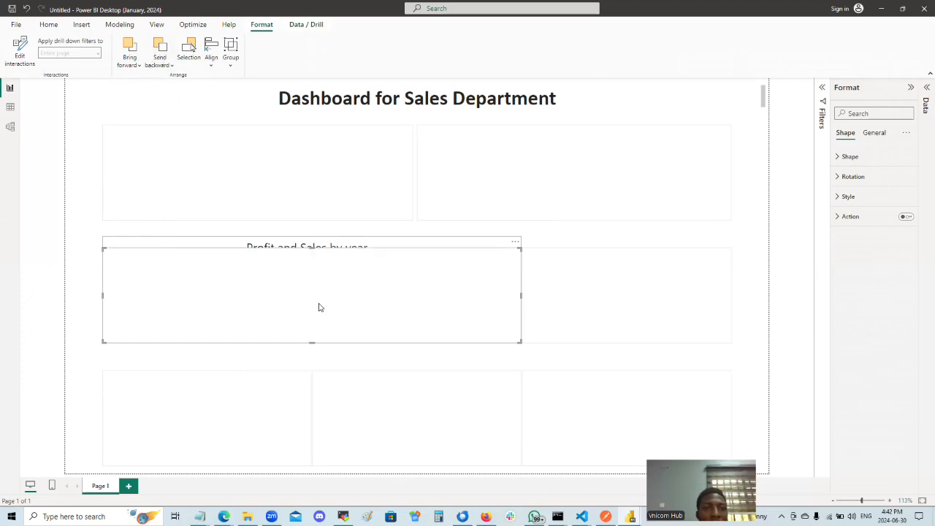
pyautogui.click(346, 242)
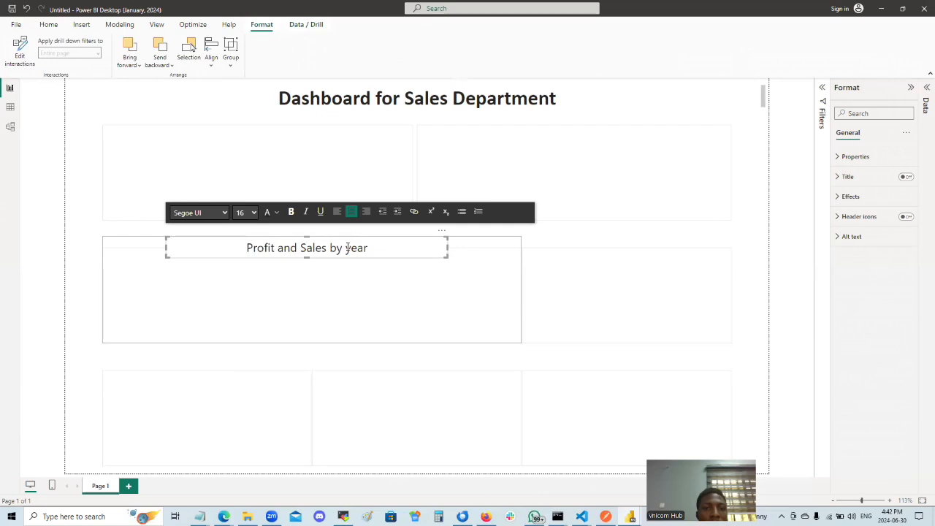
pyautogui.click(154, 280)
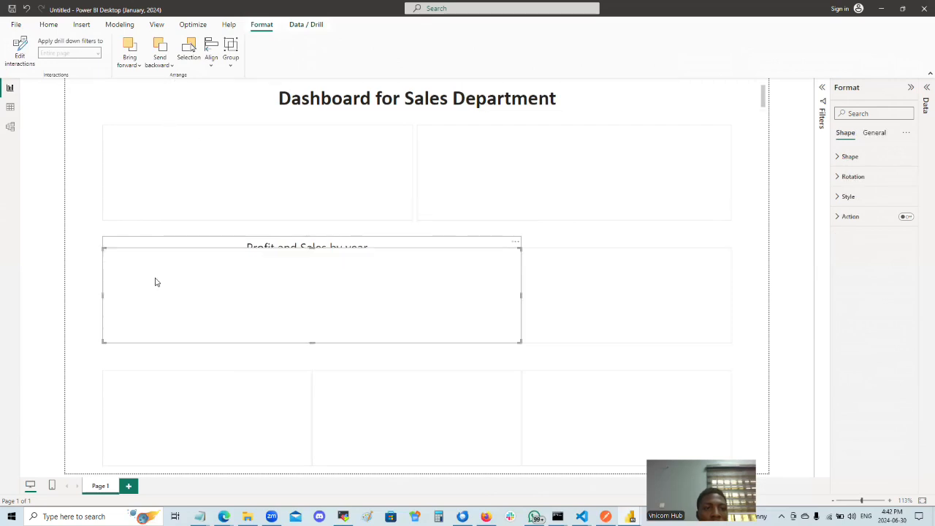
pyautogui.click(172, 66)
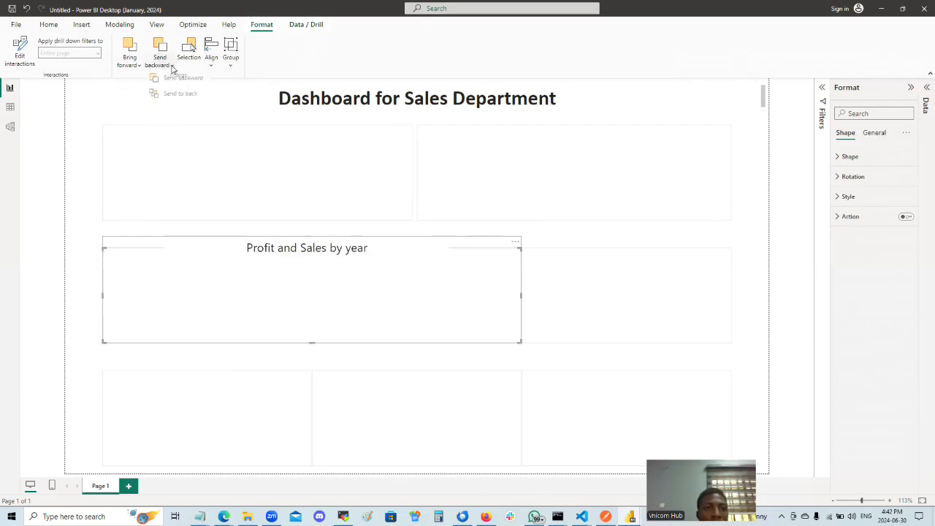
pyautogui.click(179, 99)
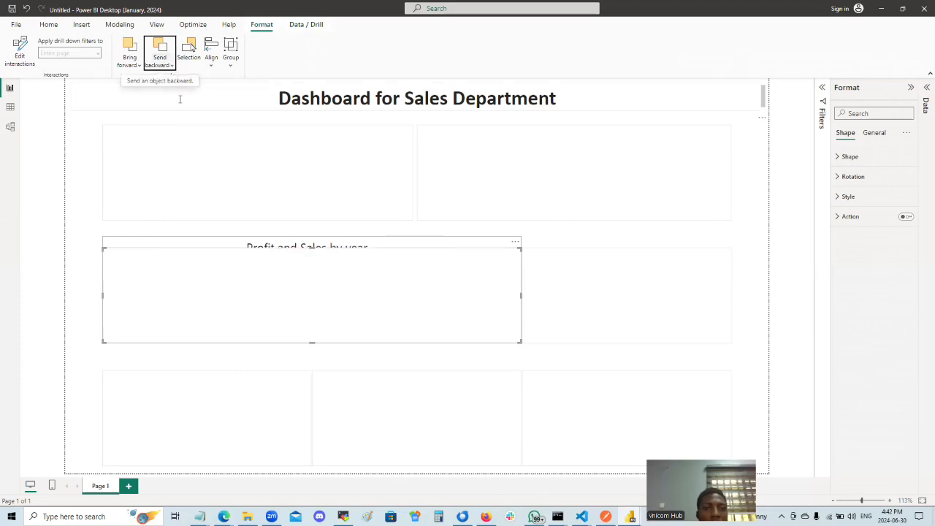
pyautogui.click(172, 66)
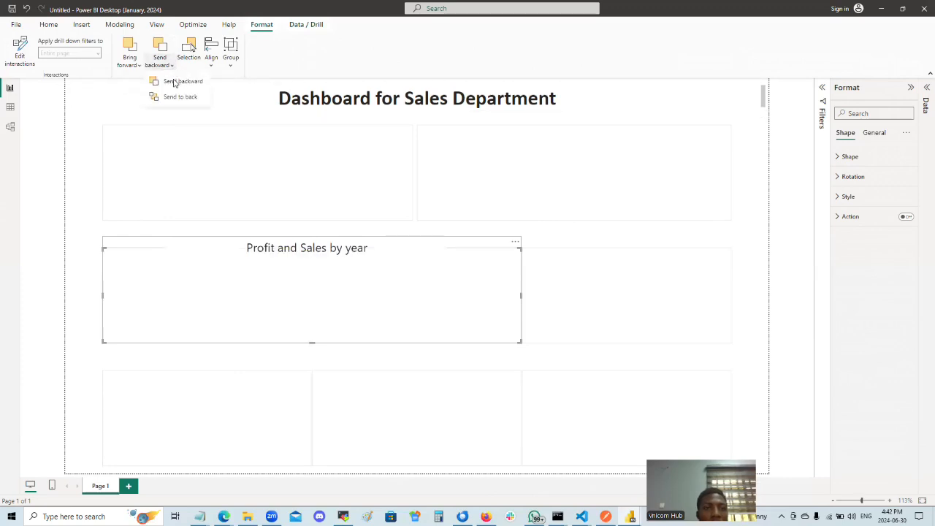
pyautogui.click(174, 83)
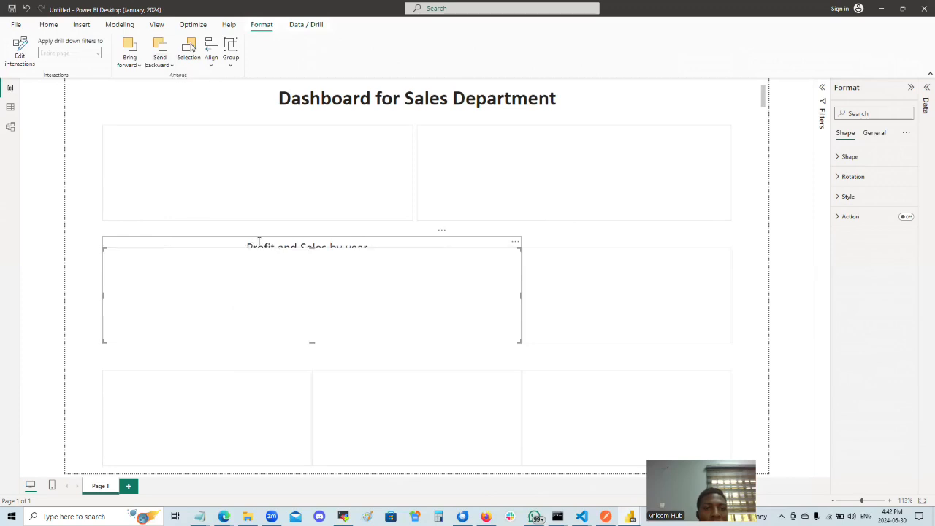
# Ungroup the heading text box from the wide second-row rectangle.
pyautogui.click(290, 242)
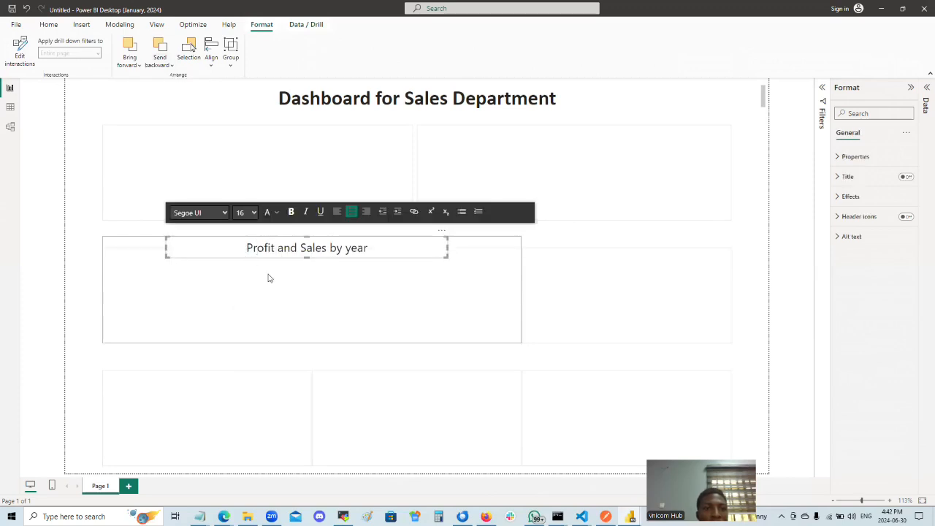
pyautogui.click(357, 258)
pyautogui.click(380, 289)
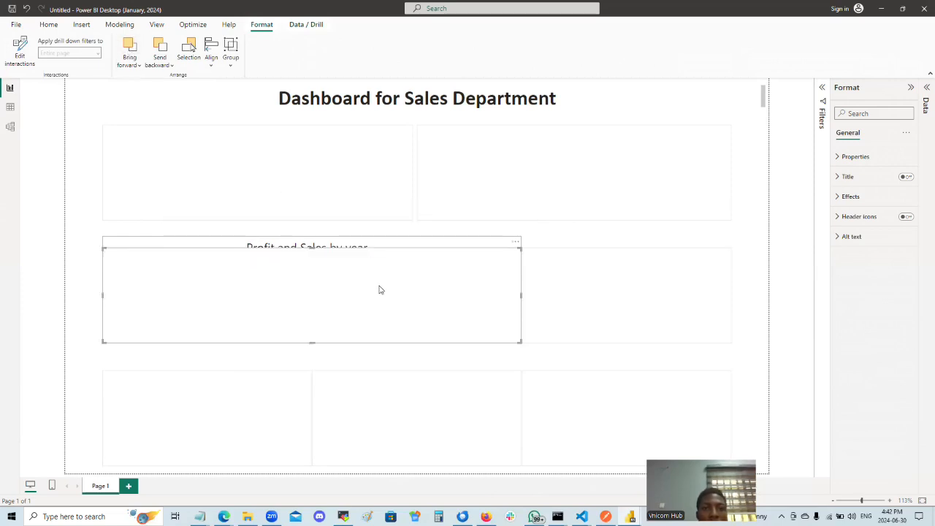
pyautogui.click(350, 242)
pyautogui.rightClick(374, 247)
pyautogui.moveTo(452, 255)
pyautogui.click(471, 266)
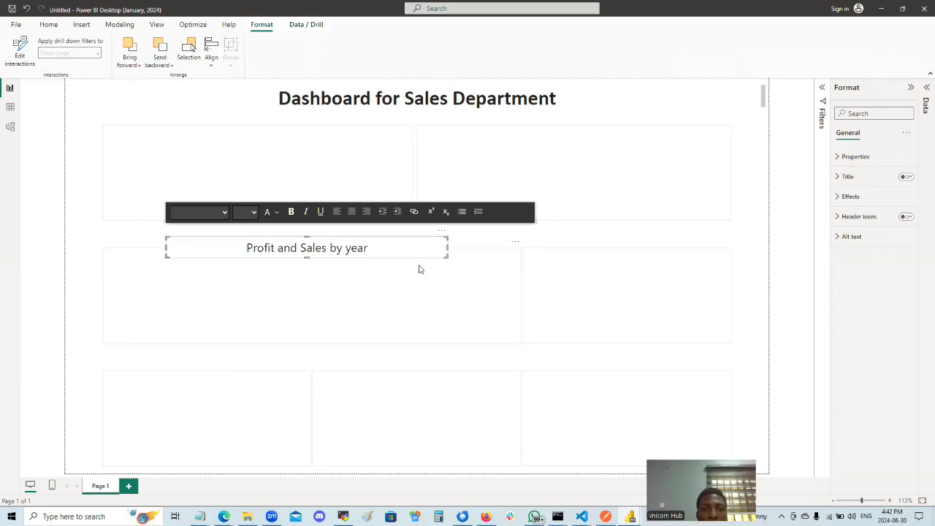
# Bring the "Profit and Sales by year" text box forward and to the front of the page.
pyautogui.click(369, 298)
pyautogui.click(350, 247)
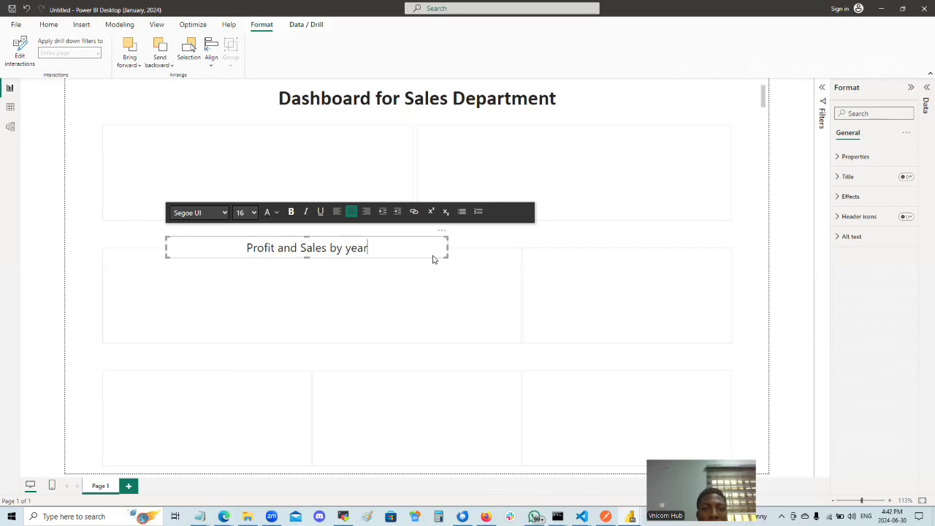
pyautogui.click(133, 57)
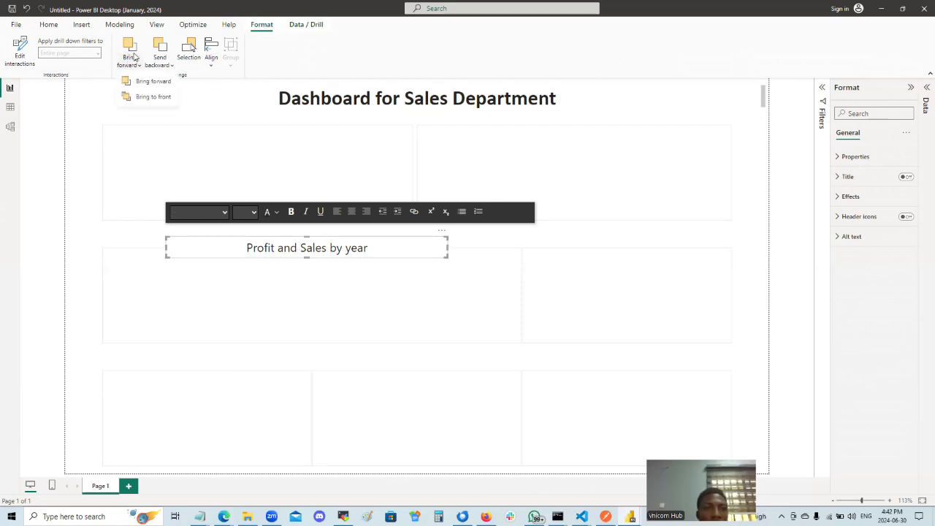
pyautogui.click(150, 82)
pyautogui.click(132, 61)
pyautogui.click(140, 95)
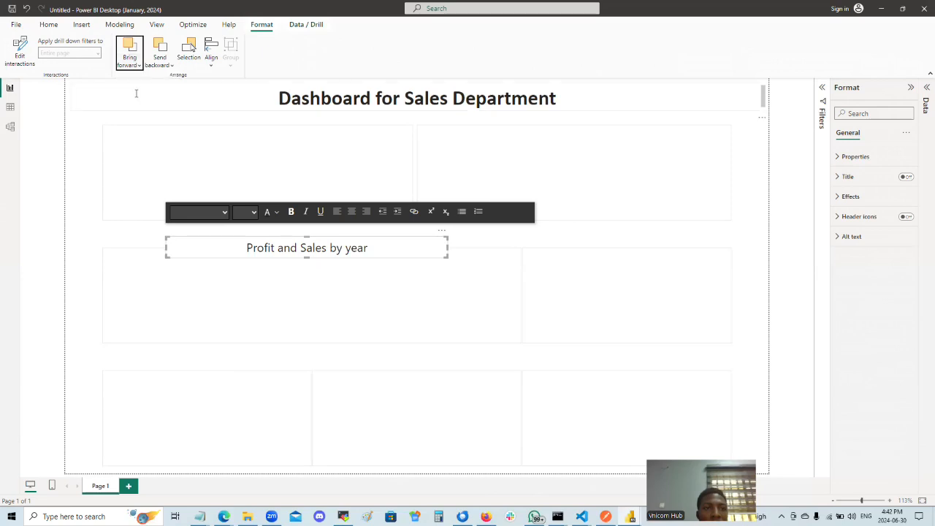
pyautogui.click(227, 315)
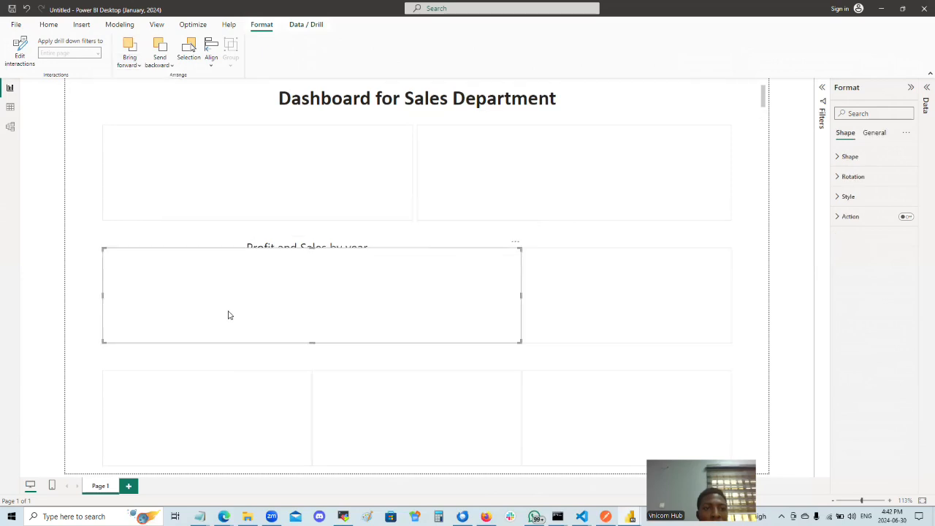
# Turn on a visual border for the "Profit and Sales by year" text box and deselect it.
pyautogui.click(395, 242)
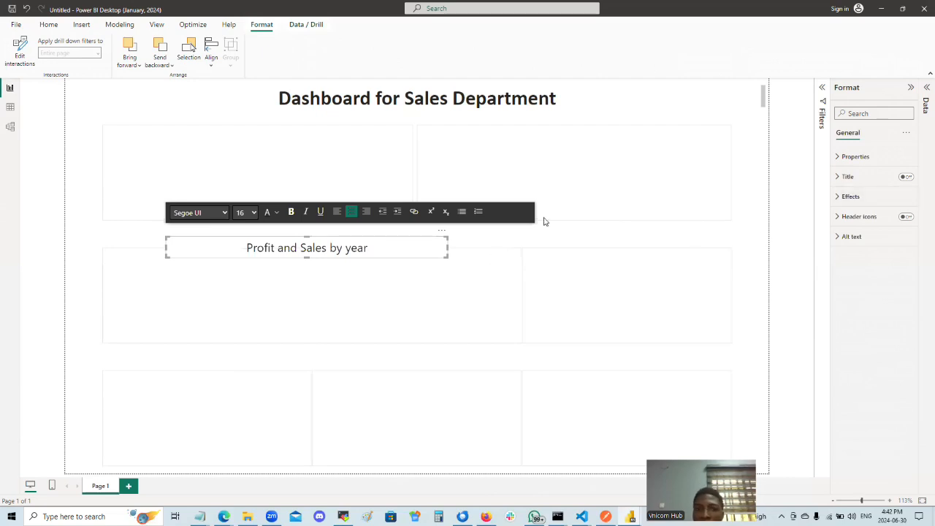
pyautogui.click(840, 199)
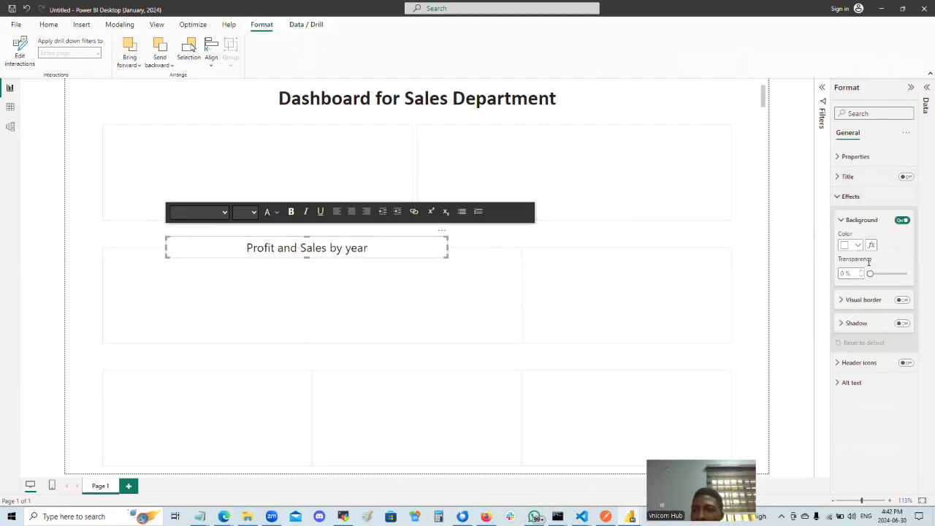
pyautogui.click(903, 299)
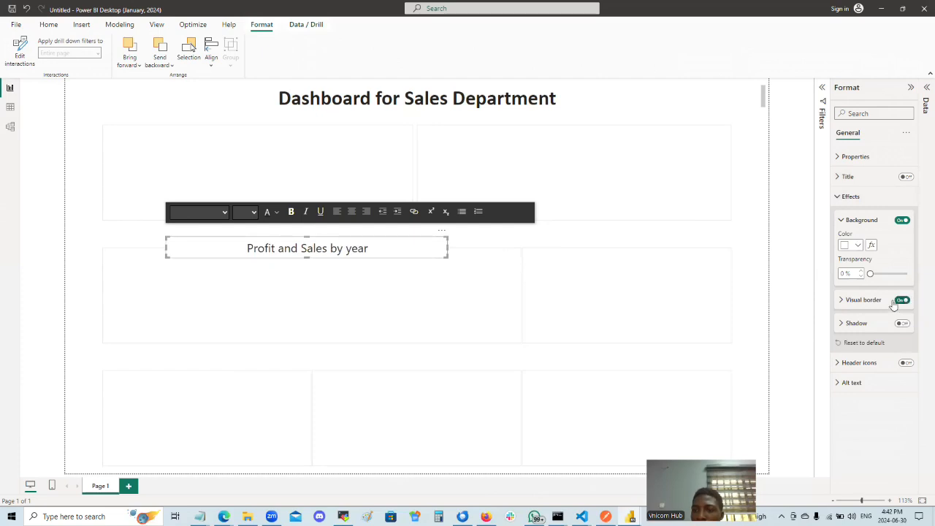
pyautogui.click(840, 301)
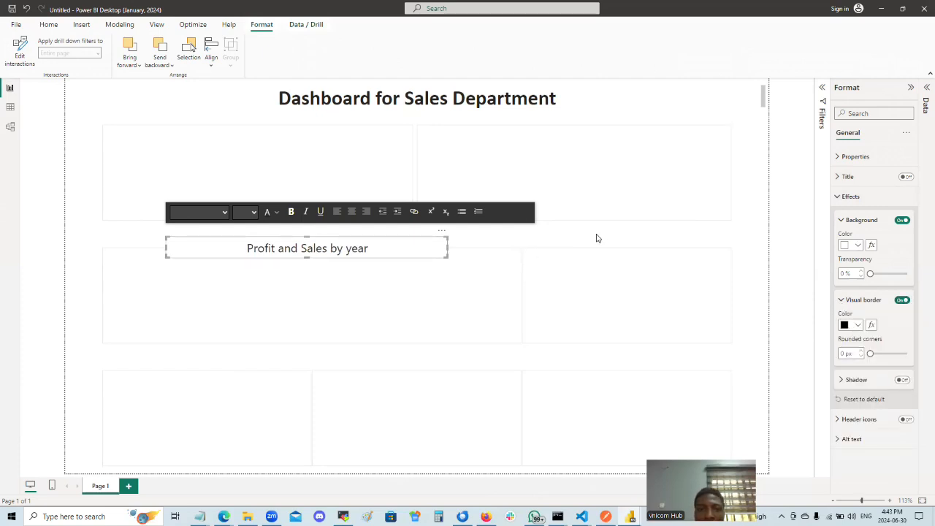
pyautogui.click(486, 242)
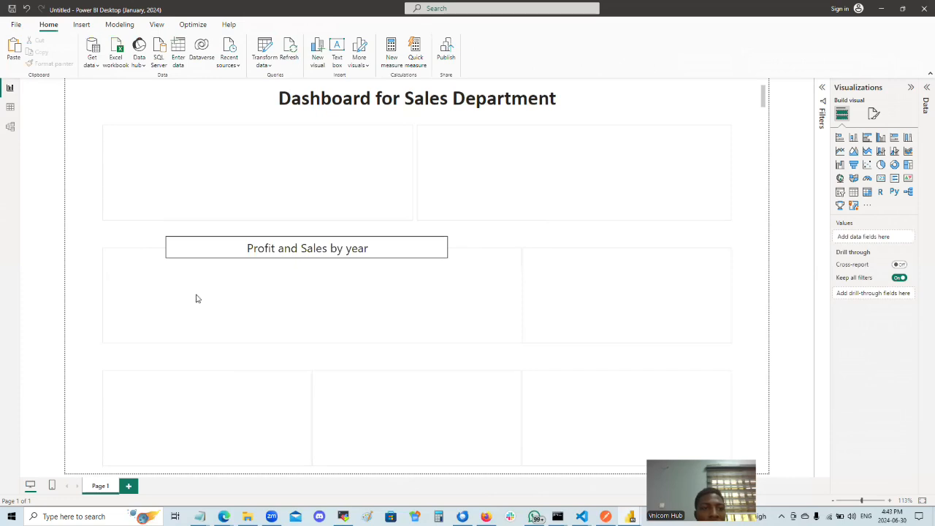
pyautogui.click(477, 262)
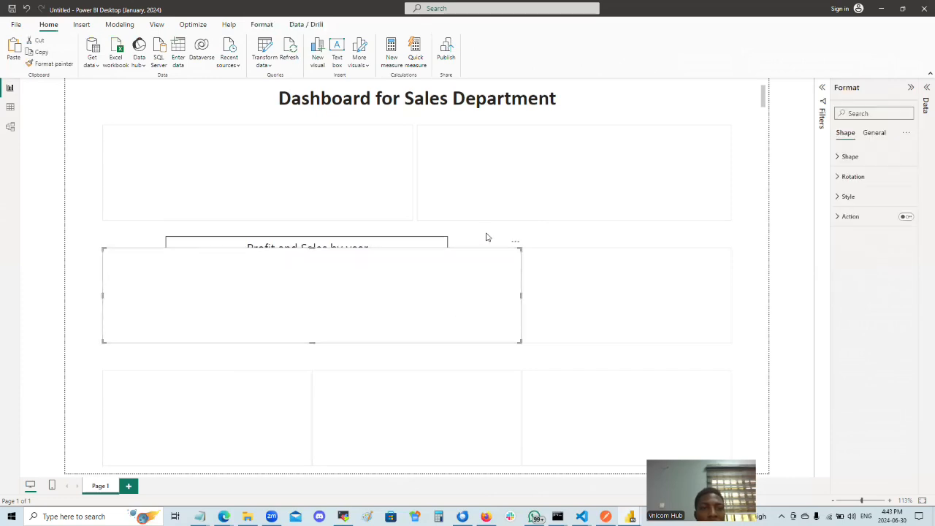
pyautogui.click(489, 237)
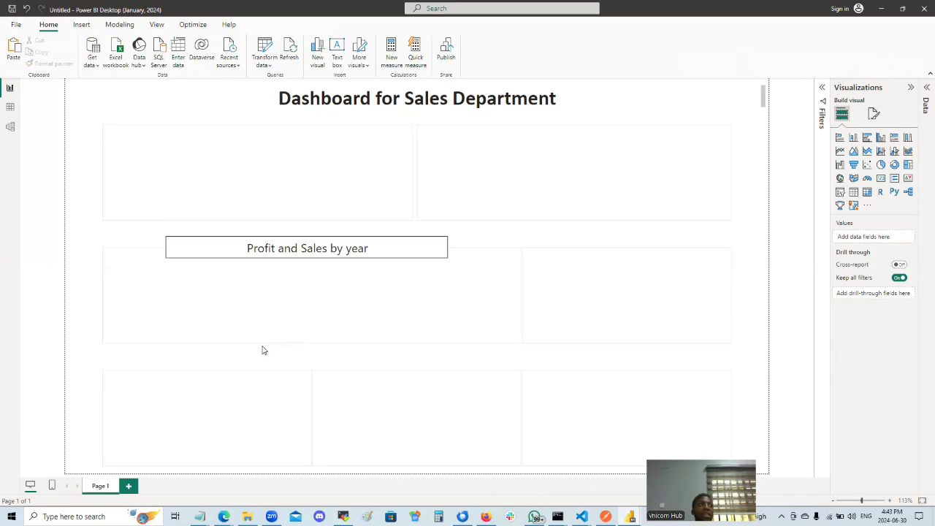
pyautogui.click(284, 329)
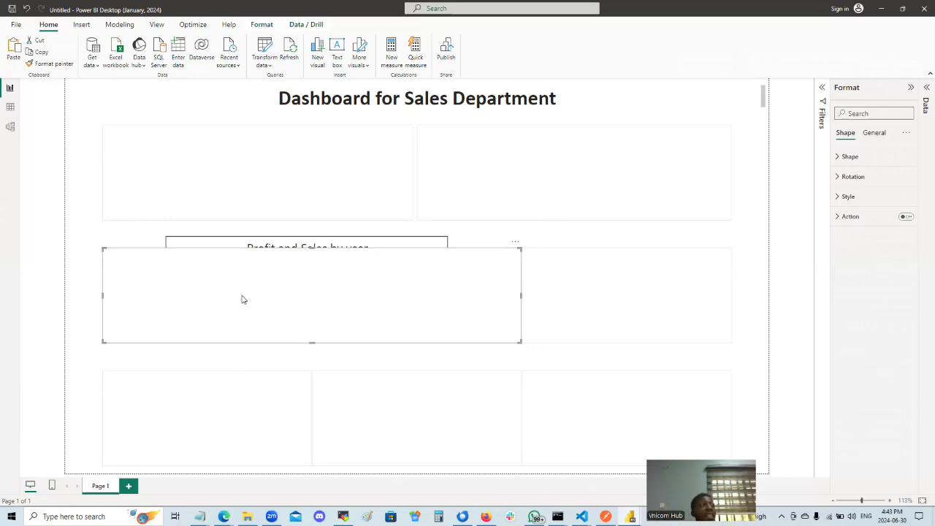
pyautogui.click(81, 259)
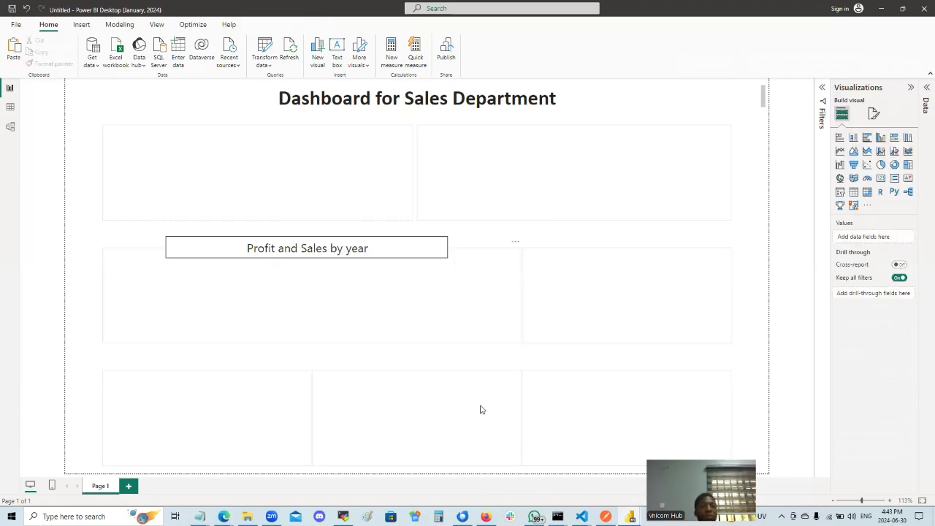
# Duplicate the wide second-row rectangle and shrink the copy on all four sides so it sits below the heading text box.
pyautogui.click(112, 256)
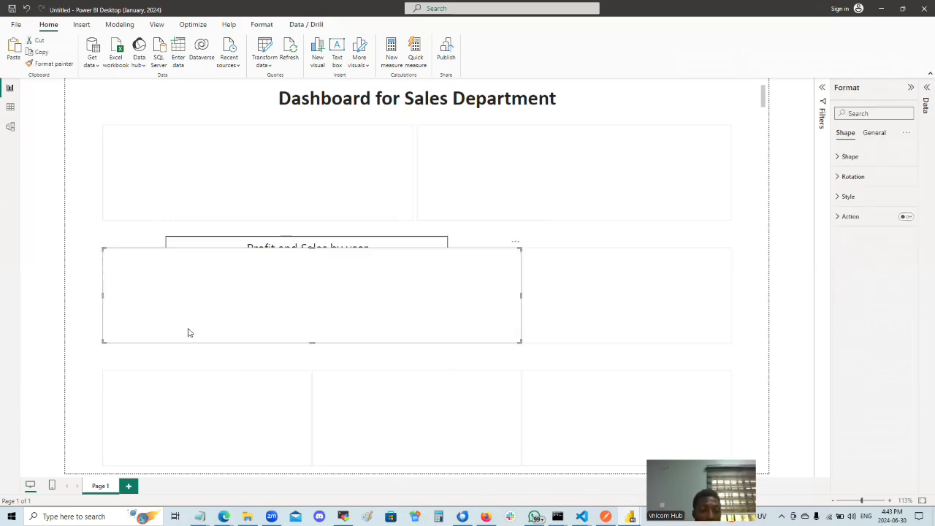
pyautogui.hotkey('ctrl', 'v')
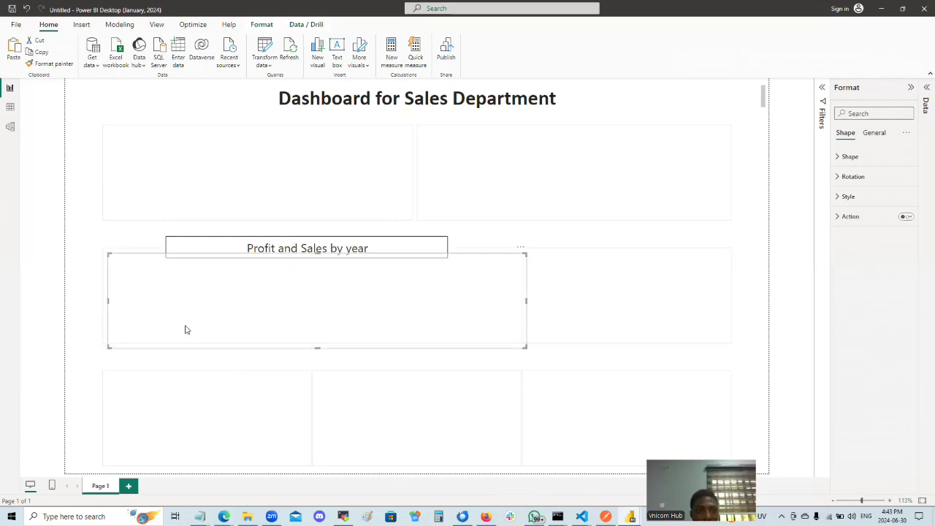
pyautogui.moveTo(108, 299); pyautogui.dragTo(138, 306)
pyautogui.moveTo(525, 302); pyautogui.dragTo(498, 305)
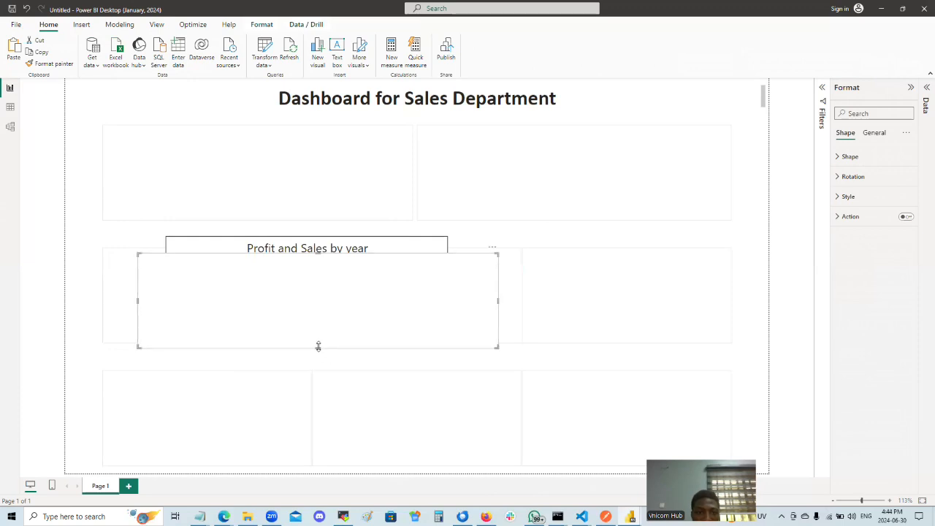
pyautogui.moveTo(318, 346); pyautogui.dragTo(322, 342)
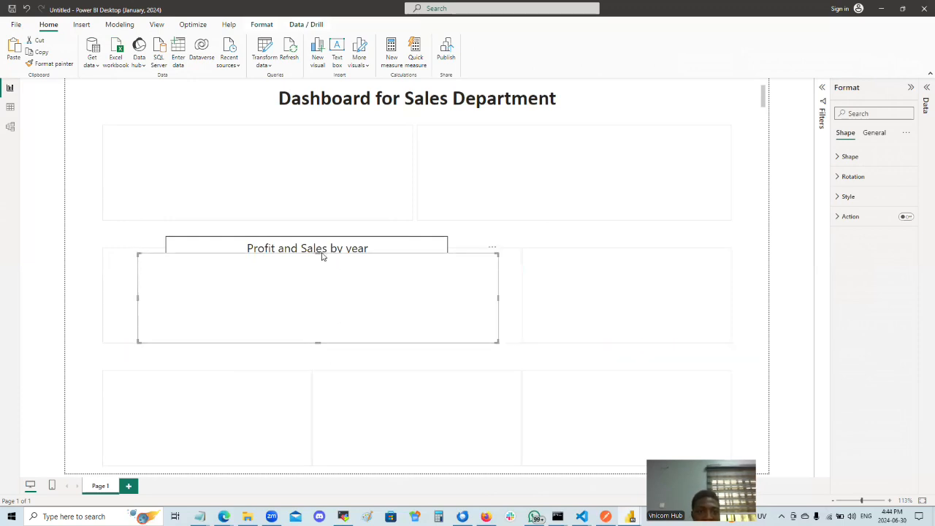
pyautogui.moveTo(315, 253); pyautogui.dragTo(317, 268)
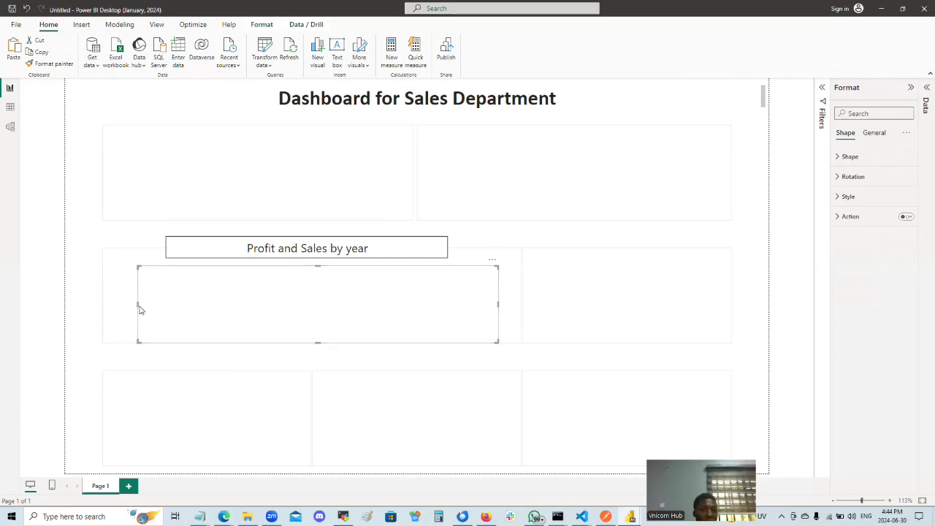
# Widen the copied rectangle to line up with both side edges of the original wide second-row rectangle, and deselect it.
pyautogui.moveTo(138, 306); pyautogui.dragTo(106, 308)
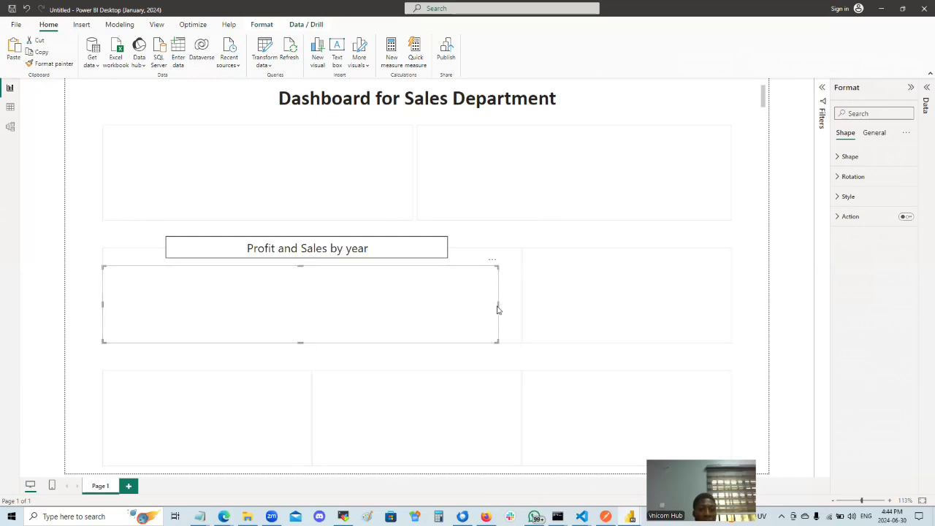
pyautogui.moveTo(500, 307); pyautogui.dragTo(520, 307)
pyautogui.press('Escape')
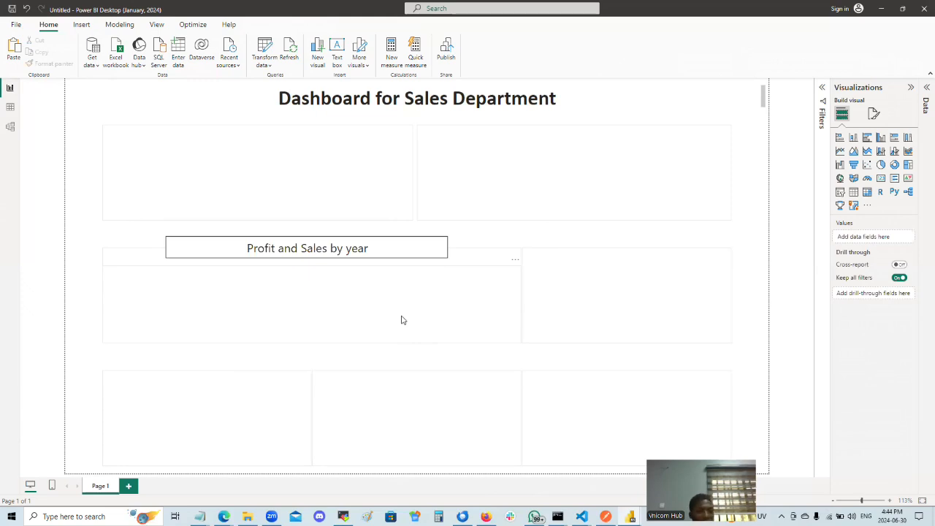
# Turn off the border of the copied rectangle below the "Profit and Sales by year" heading and deselect it.
pyautogui.click(487, 278)
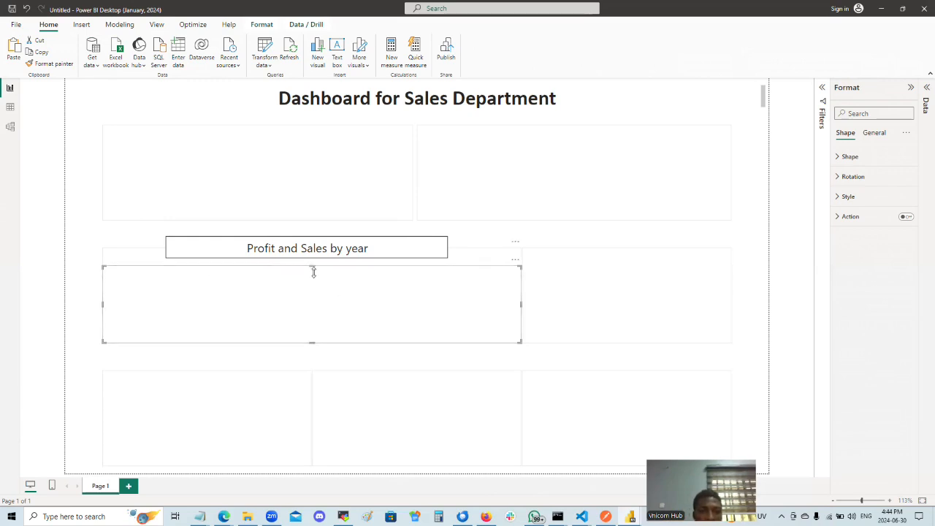
pyautogui.click(43, 322)
pyautogui.click(208, 298)
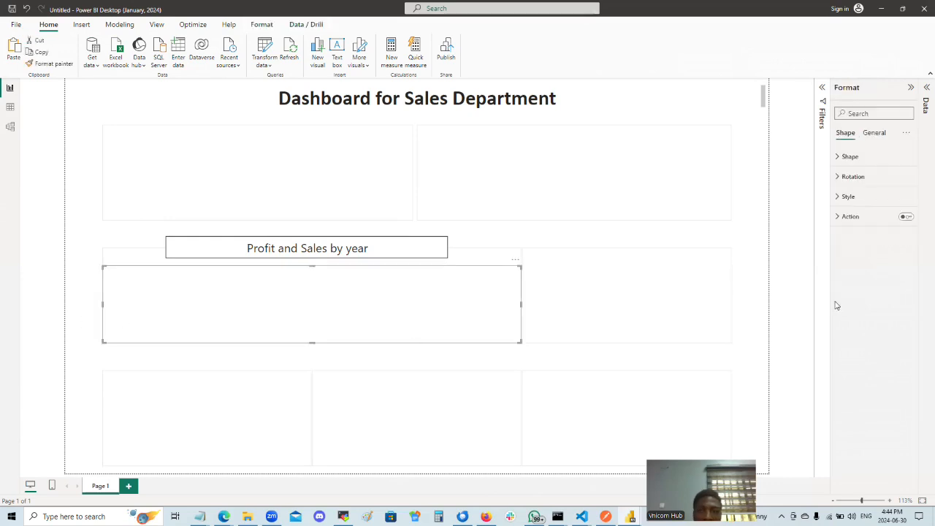
pyautogui.click(840, 198)
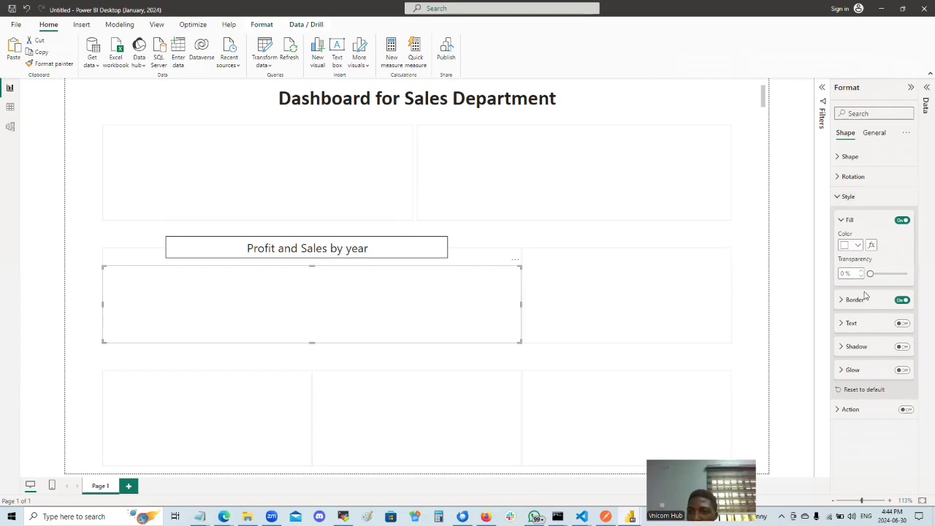
pyautogui.click(902, 299)
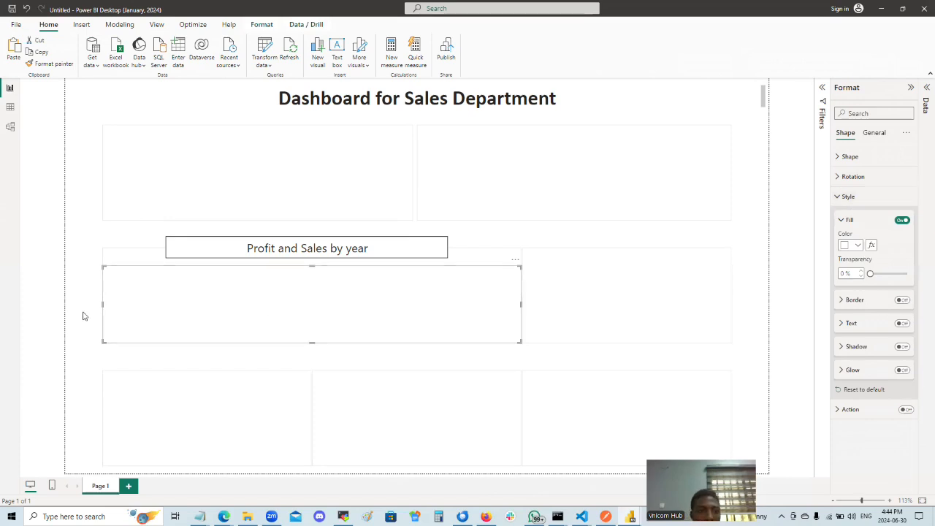
pyautogui.click(187, 358)
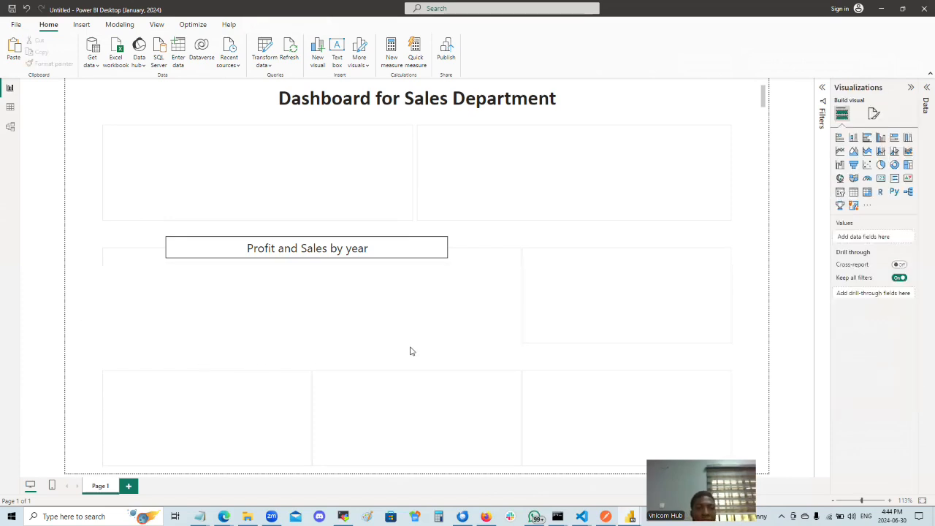
# Pull the borderless copy's left, bottom and right edges slightly inward so the outer rectangle's border is uncovered.
pyautogui.click(103, 303)
pyautogui.moveTo(103, 305); pyautogui.dragTo(106, 305)
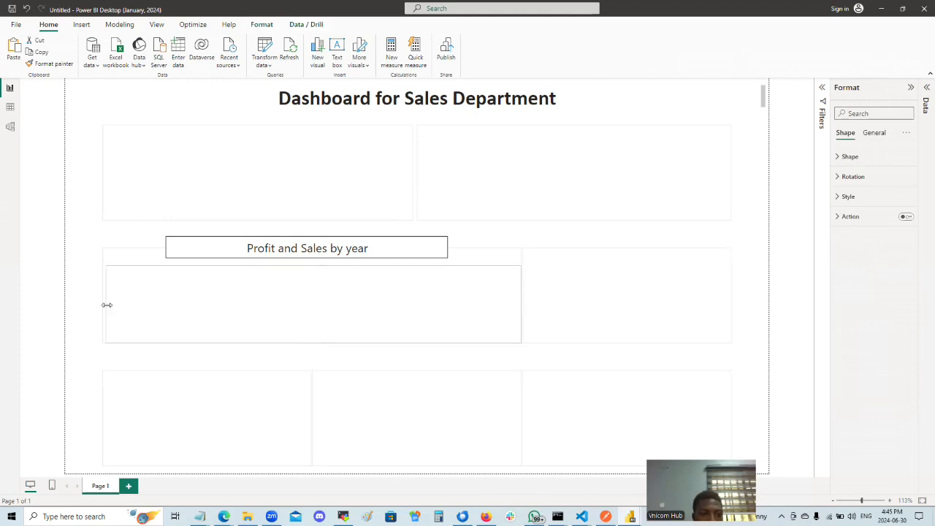
pyautogui.click(315, 343)
pyautogui.click(400, 320)
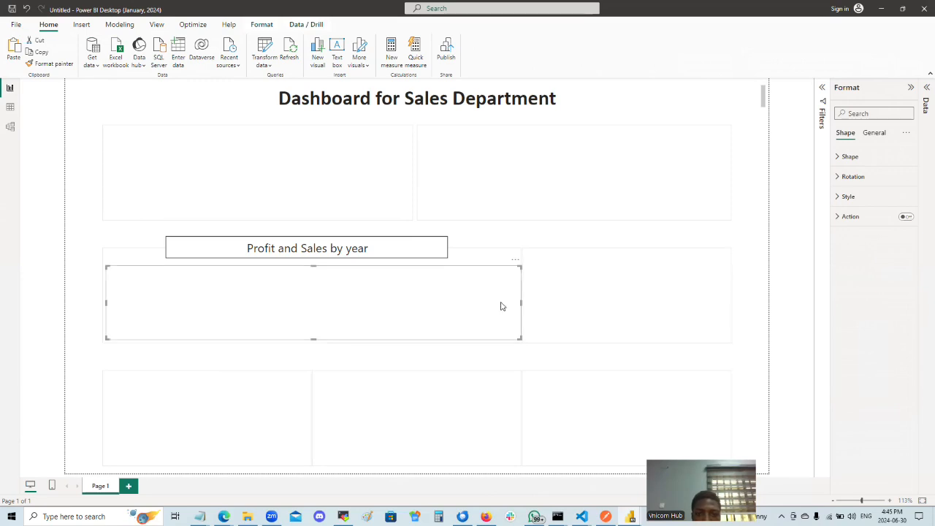
pyautogui.moveTo(520, 306); pyautogui.dragTo(517, 307)
pyautogui.click(307, 313)
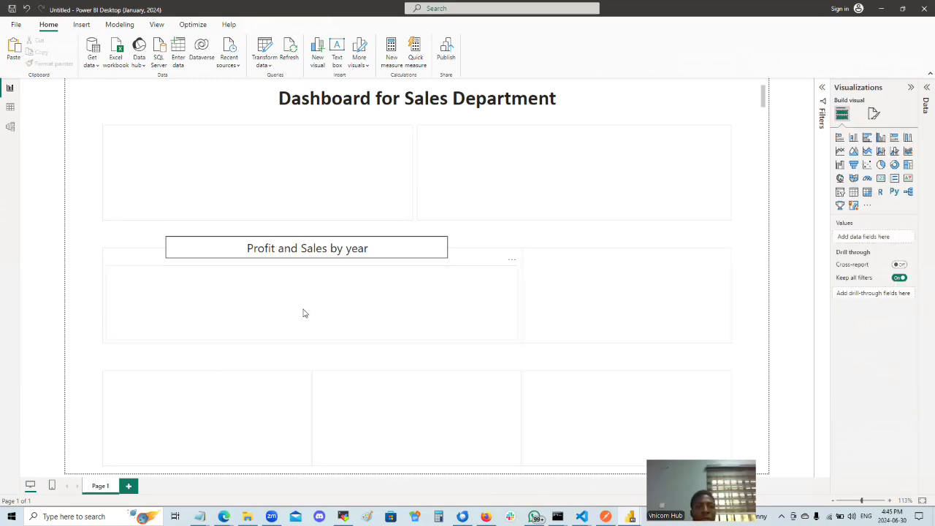
pyautogui.click(403, 299)
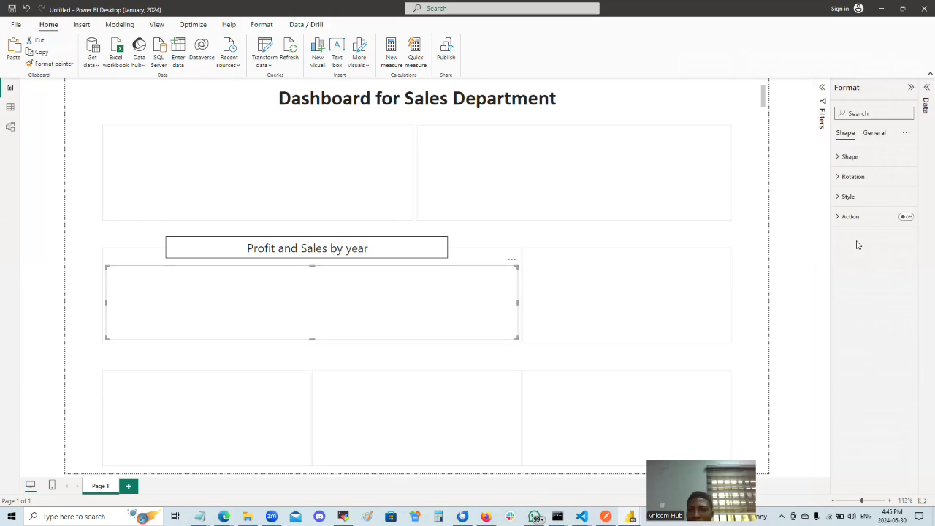
pyautogui.click(843, 197)
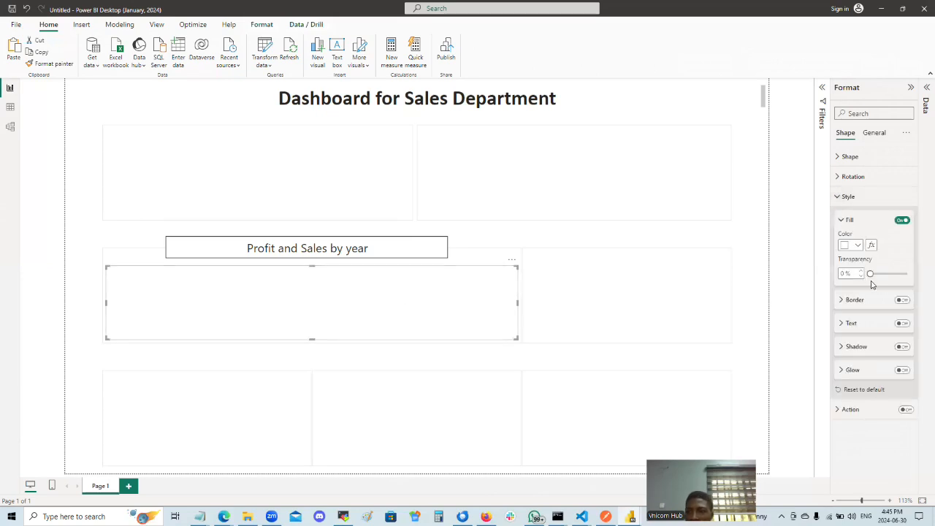
pyautogui.click(84, 302)
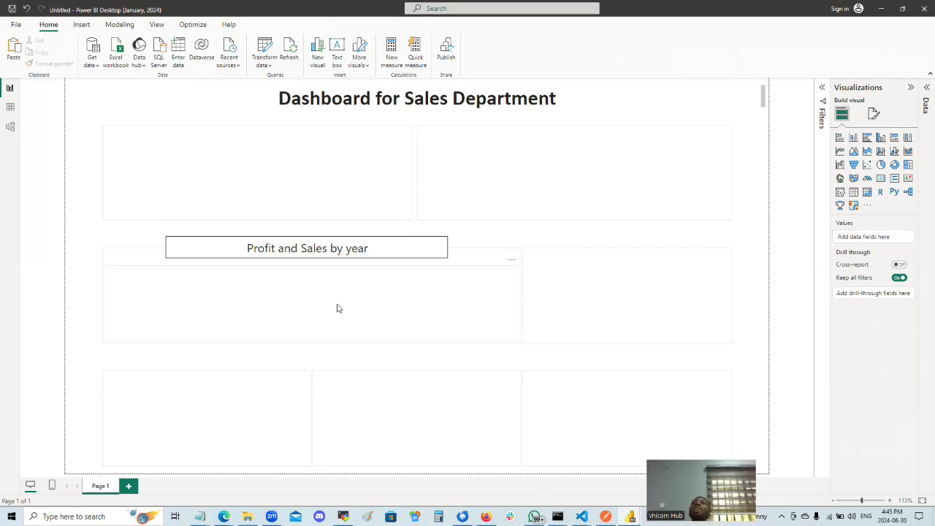
pyautogui.click(129, 261)
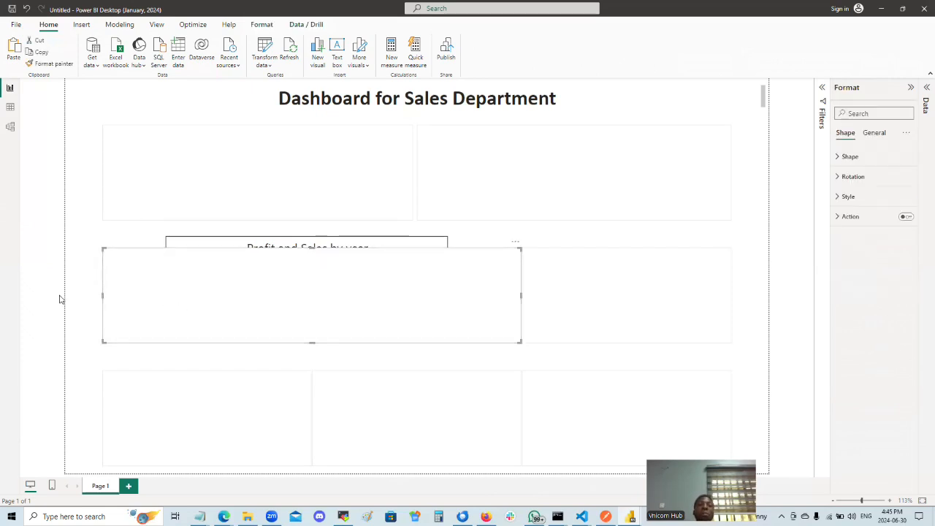
pyautogui.click(83, 306)
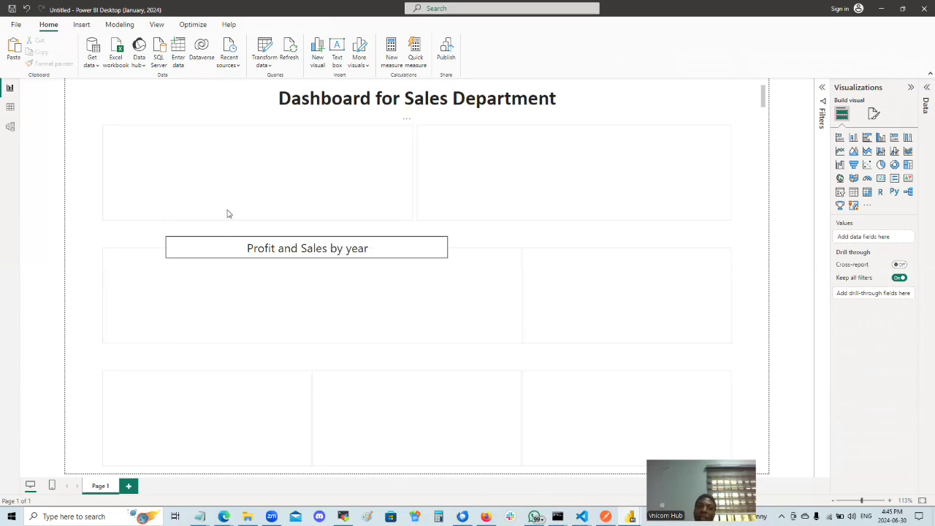
# Try extending the borderless inner rectangle's top edge up to the outer rectangle's top edge, then deselect and reselect it.
pyautogui.click(520, 264)
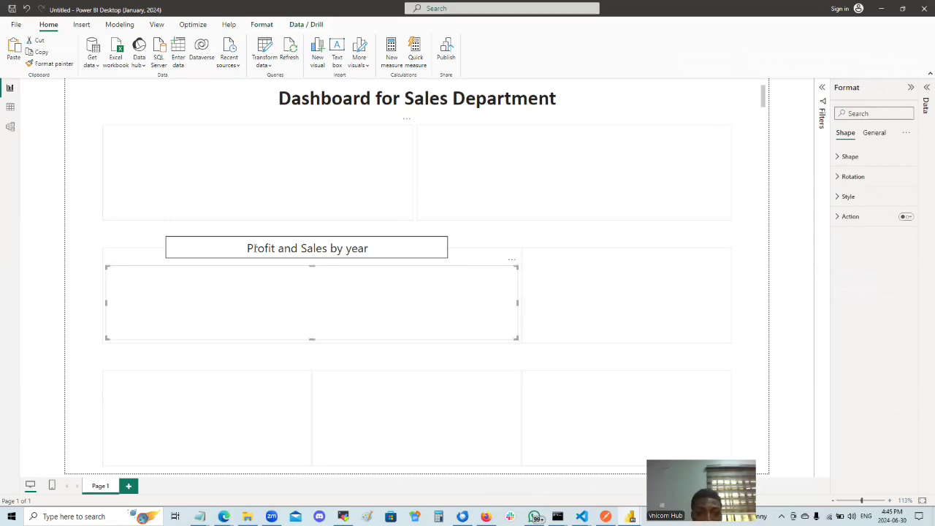
pyautogui.moveTo(313, 266)
pyautogui.mouseDown()
pyautogui.moveTo(315, 250)
pyautogui.moveTo(324, 255)
pyautogui.mouseUp()
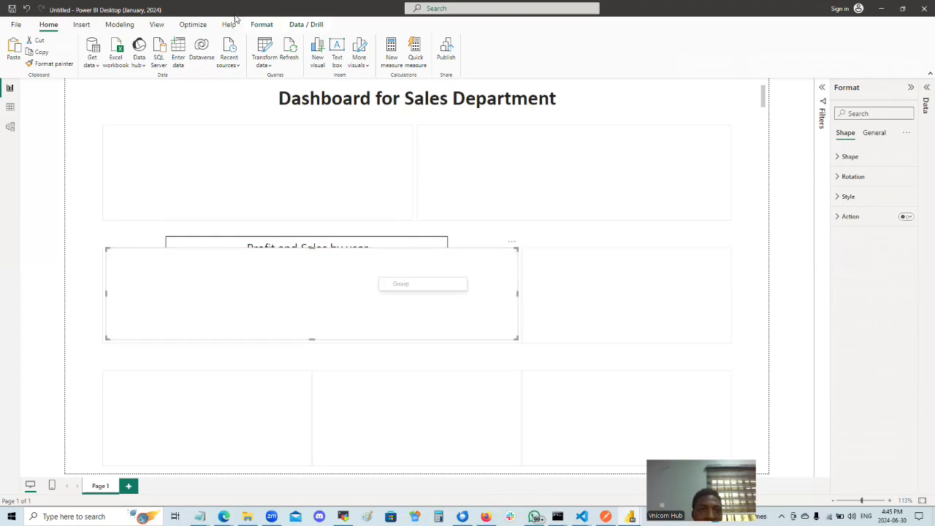
pyautogui.click(261, 26)
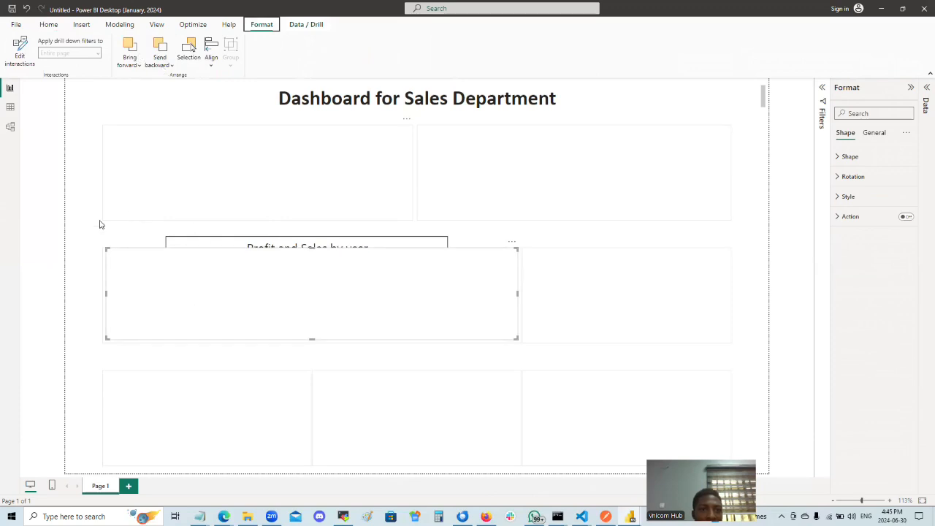
pyautogui.click(81, 255)
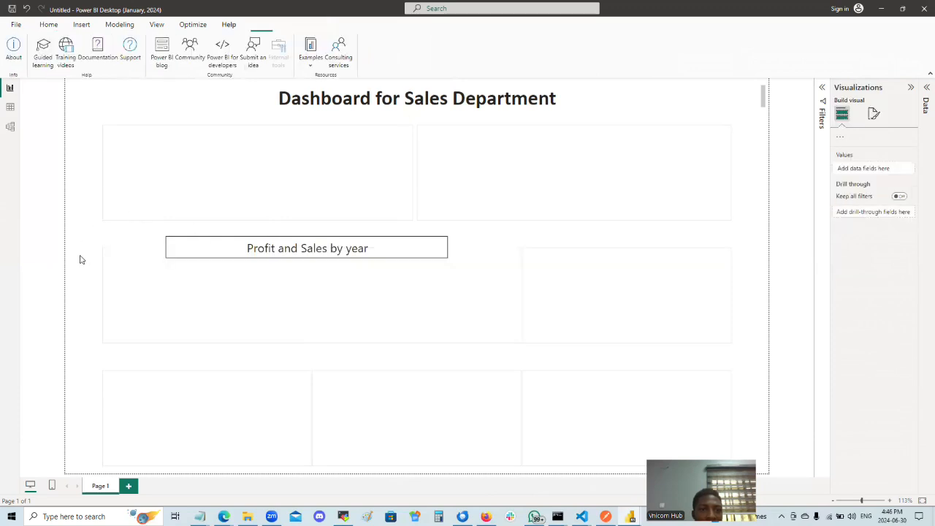
pyautogui.click(269, 307)
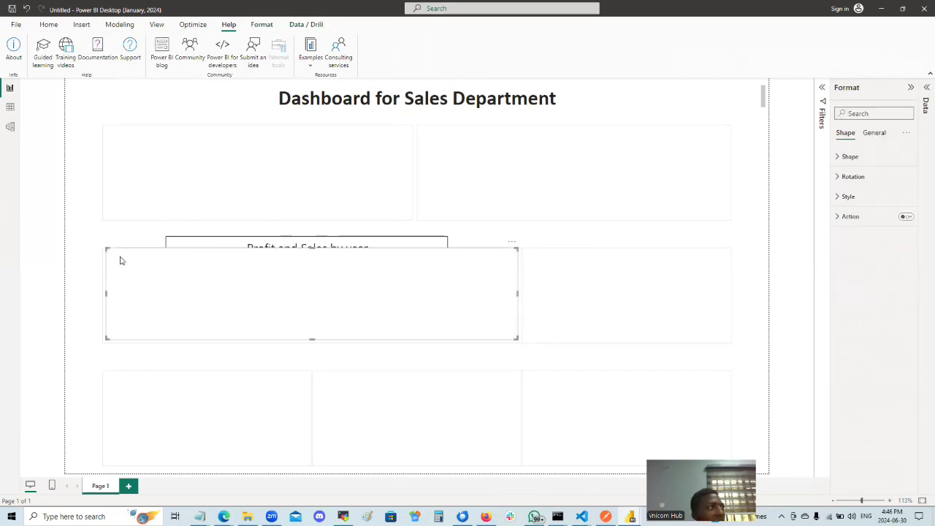
# Lower the borderless inner rectangle's top edge to just beneath the "Profit and Sales by year" heading and deselect it.
pyautogui.click(83, 190)
pyautogui.click(158, 317)
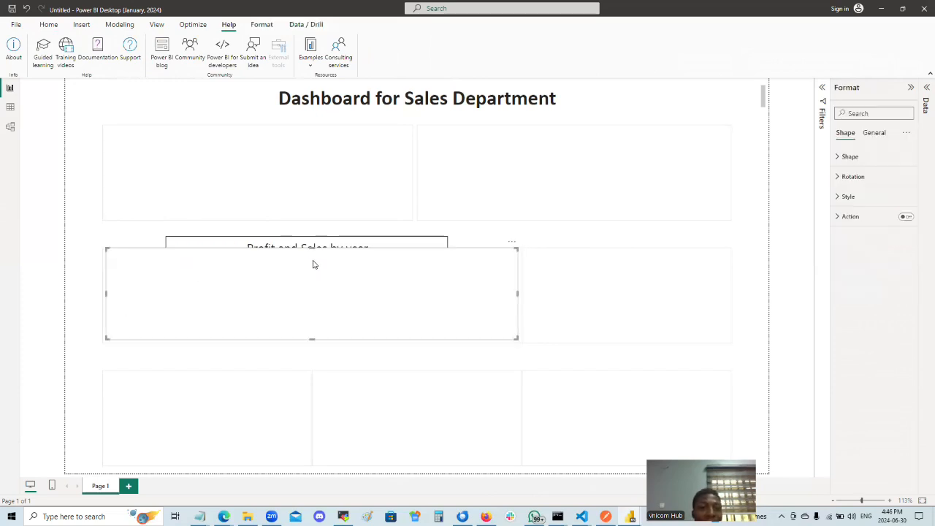
pyautogui.moveTo(313, 249); pyautogui.dragTo(311, 268)
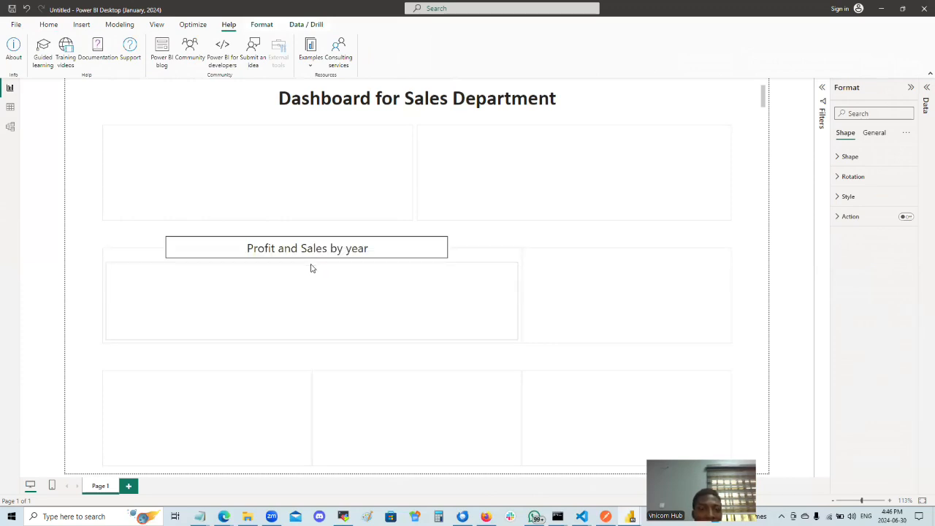
pyautogui.click(80, 223)
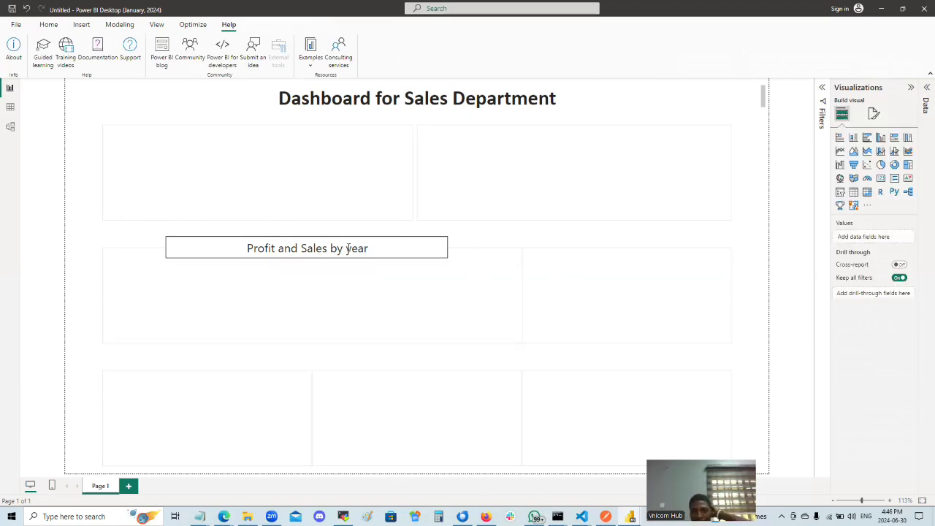
# Move the "Profit and Sales by year" heading up over the top edge of the first row's left placeholder and select the borderless inner rectangle.
pyautogui.click(427, 248)
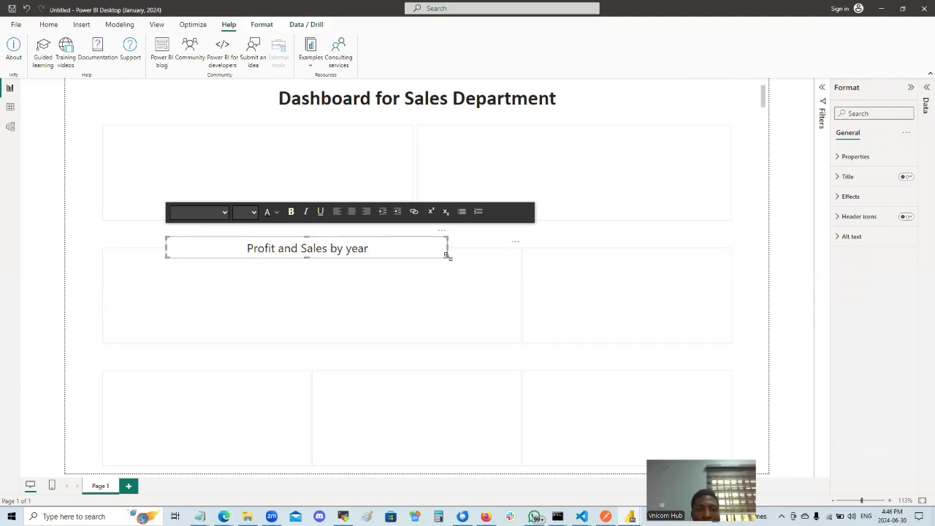
pyautogui.click(421, 259)
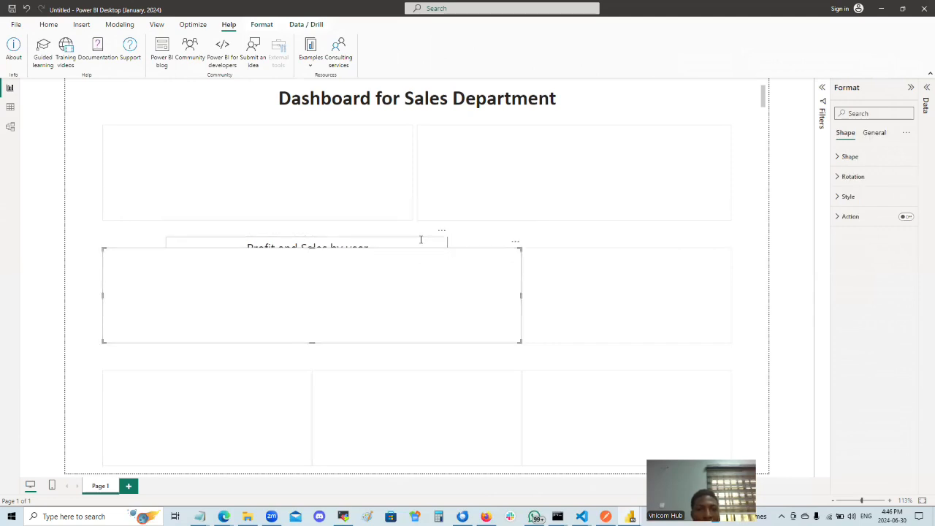
pyautogui.click(421, 239)
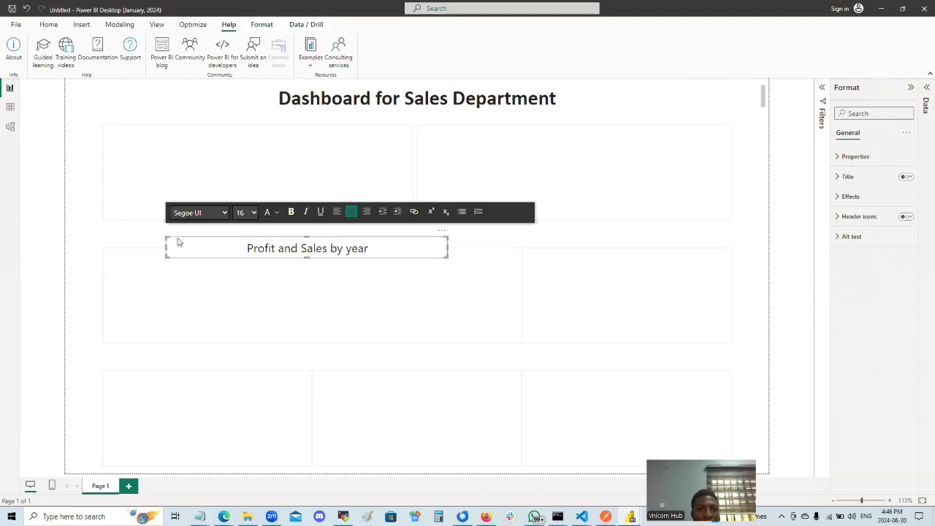
pyautogui.moveTo(175, 241); pyautogui.dragTo(146, 122)
pyautogui.click(173, 295)
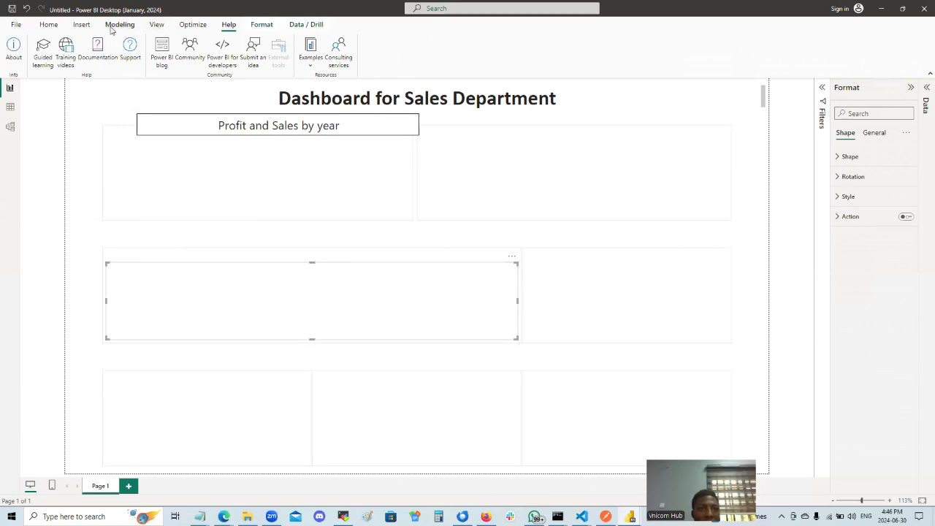
# Insert a rectangle shape and reduce it to a thin bar centred over the top edge of the second row's wide placeholder.
pyautogui.click(258, 25)
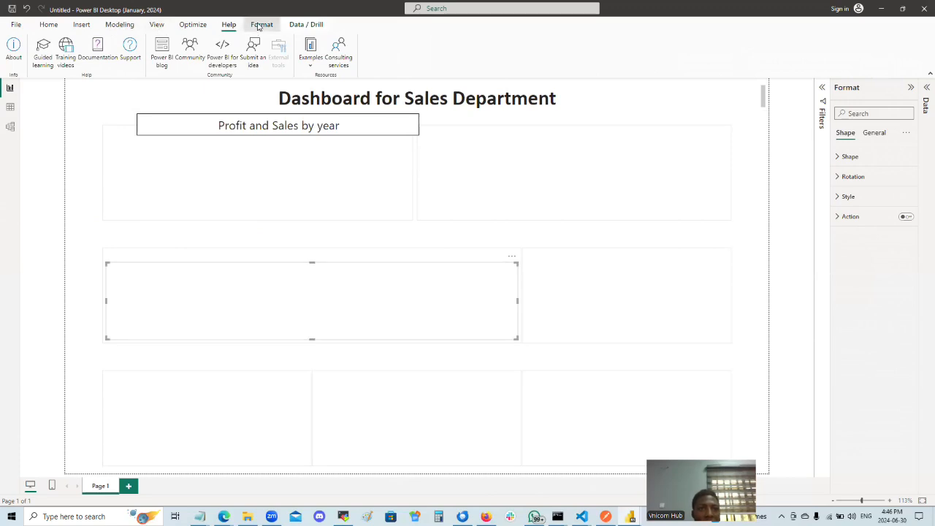
pyautogui.click(80, 26)
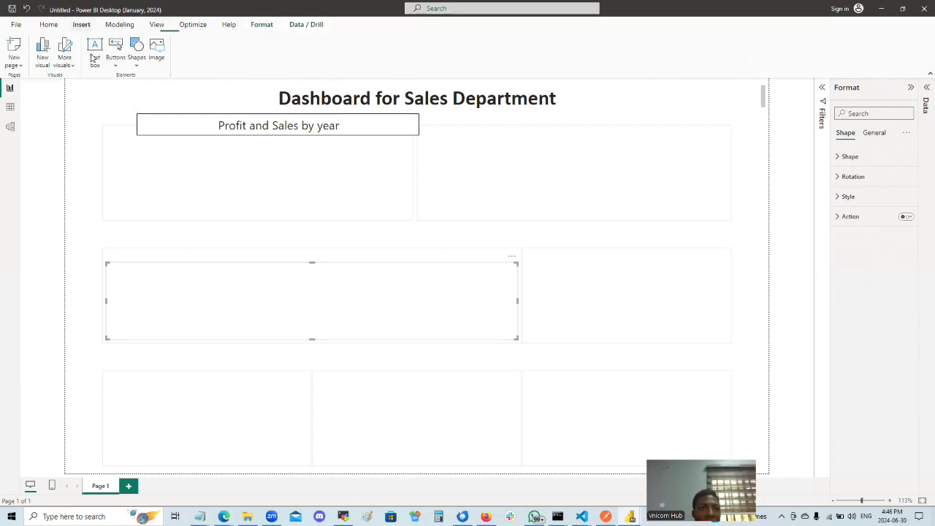
pyautogui.click(137, 59)
pyautogui.click(134, 97)
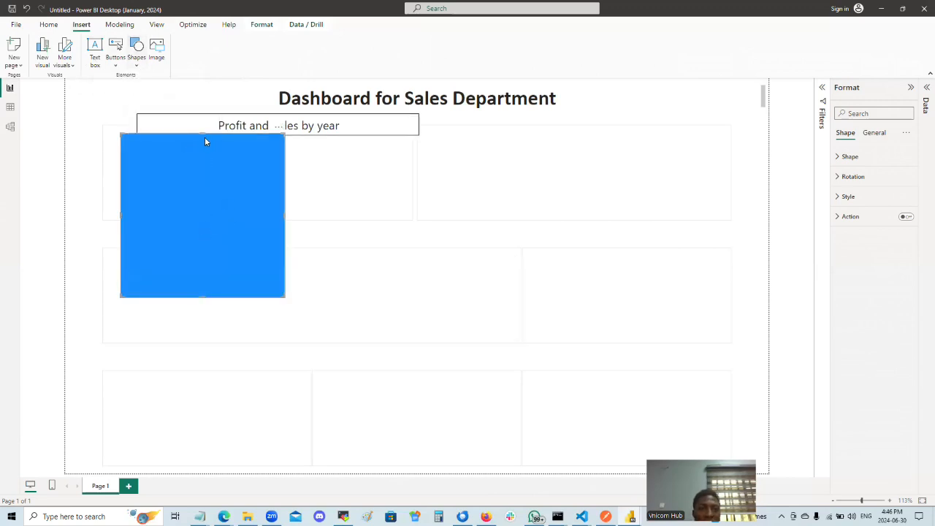
pyautogui.moveTo(201, 133); pyautogui.dragTo(302, 252)
# Delete the borderless inner rectangle below the blue bar and select the outer rectangle.
pyautogui.click(269, 312)
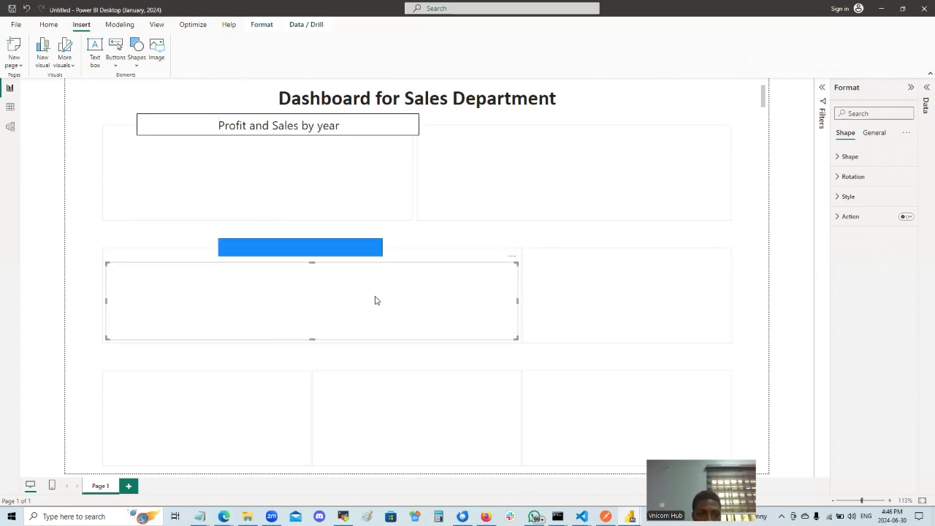
pyautogui.press('Delete')
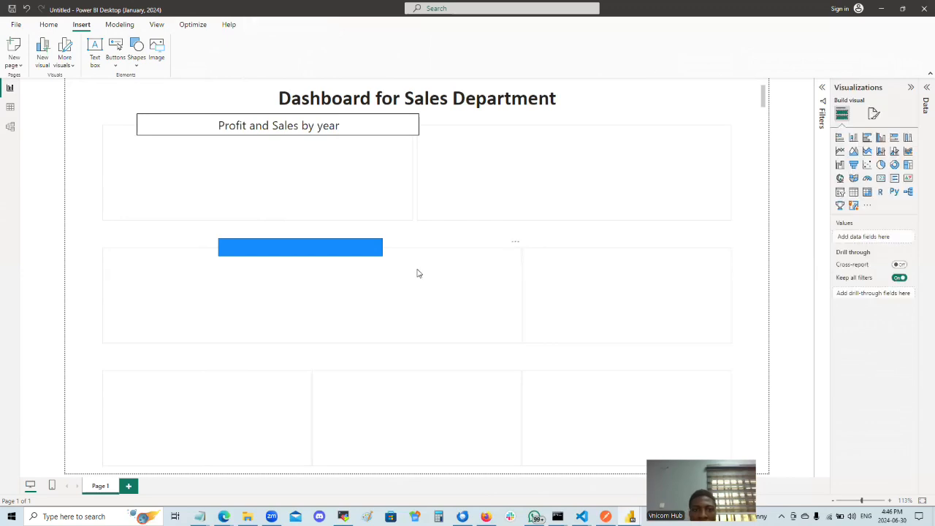
pyautogui.hotkey('ctrl', 'z')
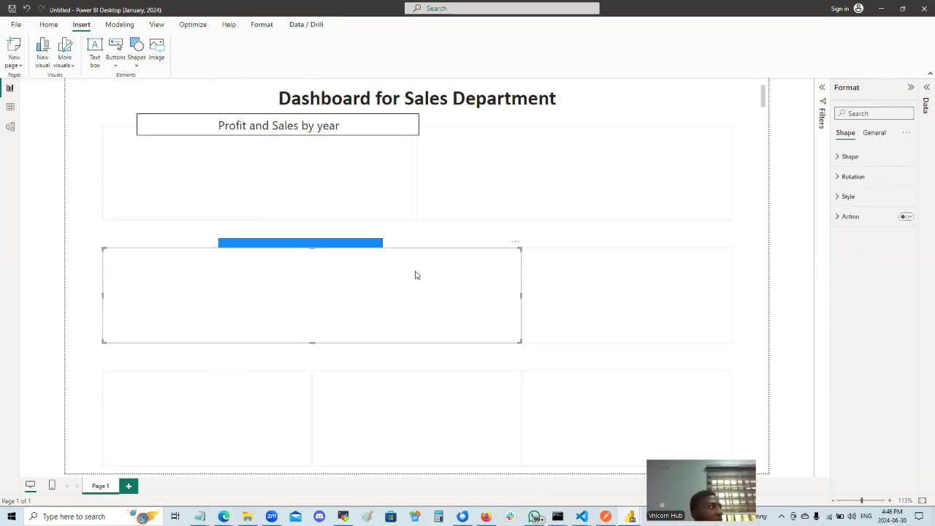
pyautogui.press('Delete')
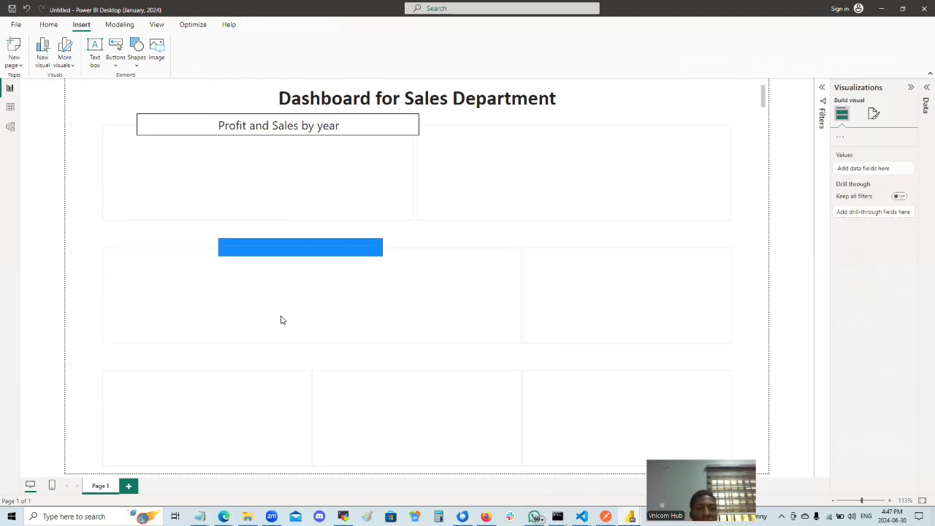
pyautogui.hotkey('ctrl', 'z')
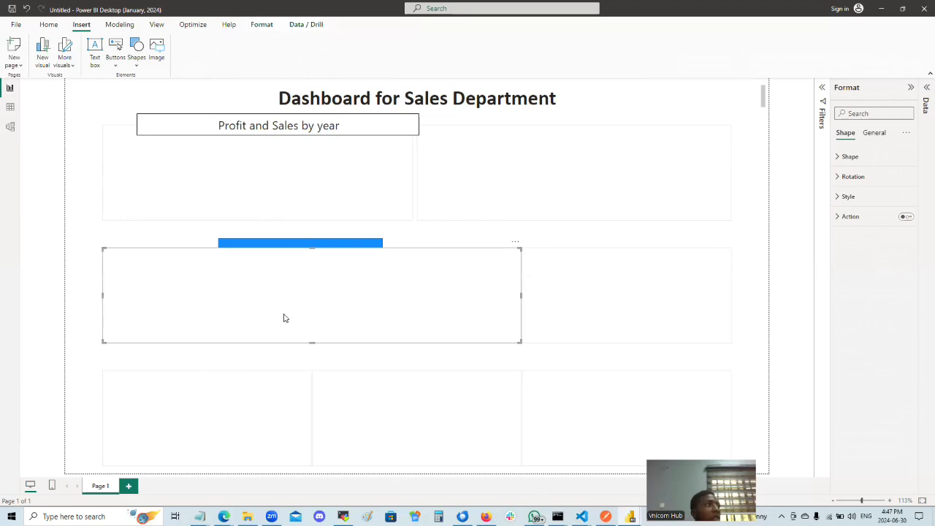
# Delete the blue bar and undo the recent edits until the "Profit and Sales by year" heading is back over the second row's wide placeholder.
pyautogui.click(326, 243)
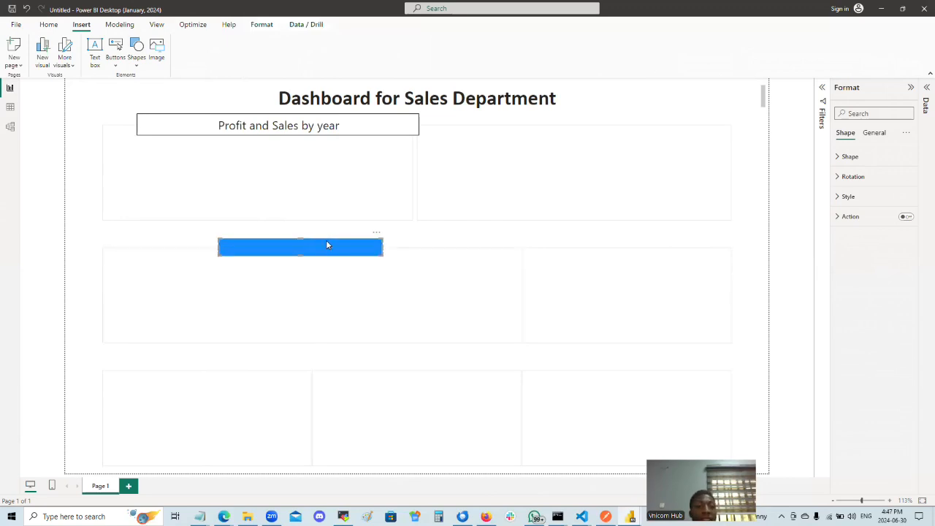
pyautogui.press('Delete')
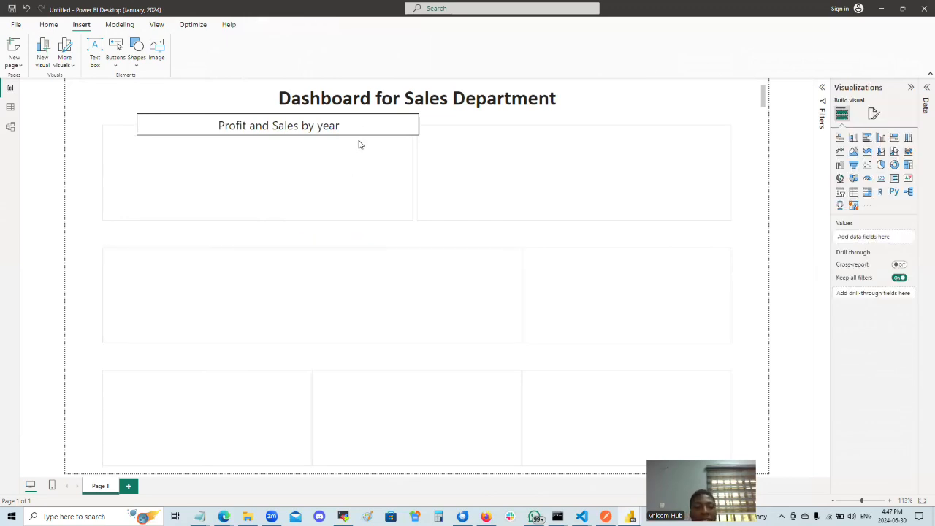
pyautogui.hotkey('ctrl', 'z')
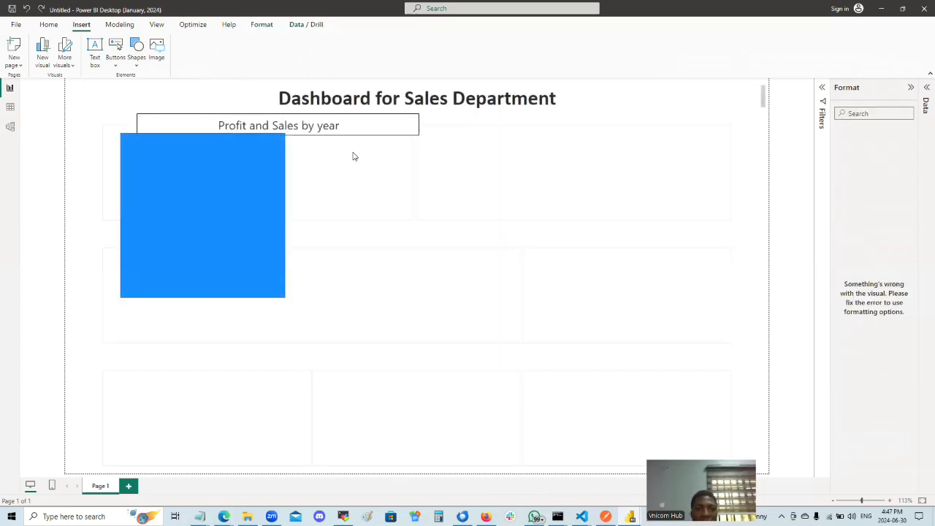
pyautogui.hotkey('ctrl', 'z')
pyautogui.hotkey('ctrl', 'z')
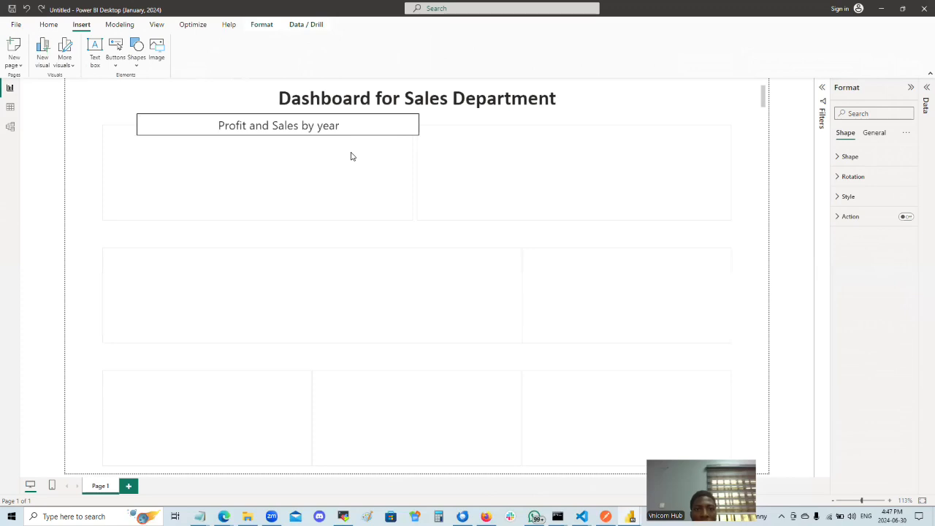
pyautogui.hotkey('ctrl', 'z')
pyautogui.hotkey('ctrl', 'z')
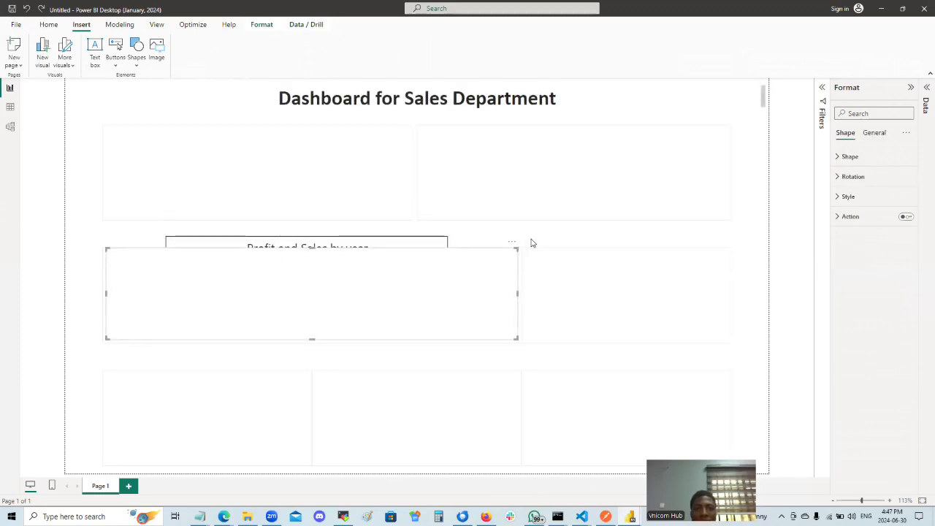
# Delete the borderless inner rectangle below the "Profit and Sales by year" heading.
pyautogui.click(541, 235)
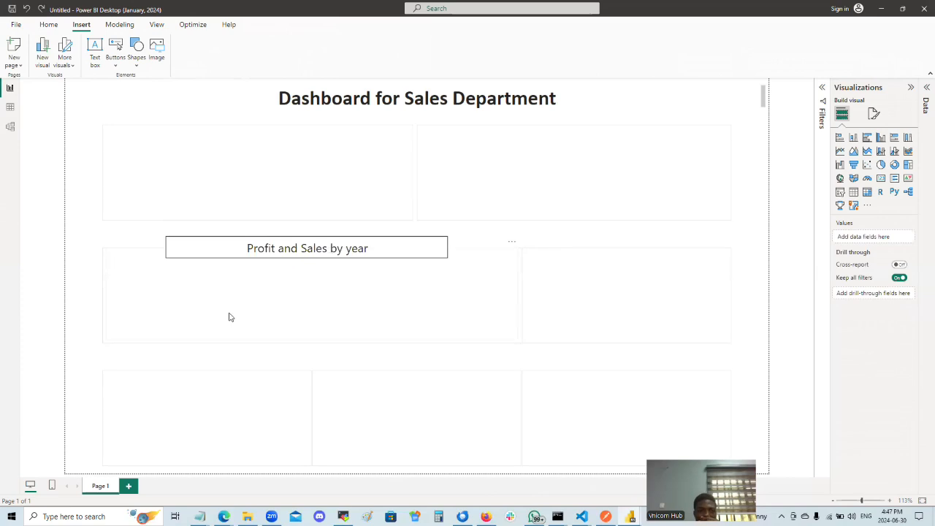
pyautogui.click(193, 301)
pyautogui.click(103, 323)
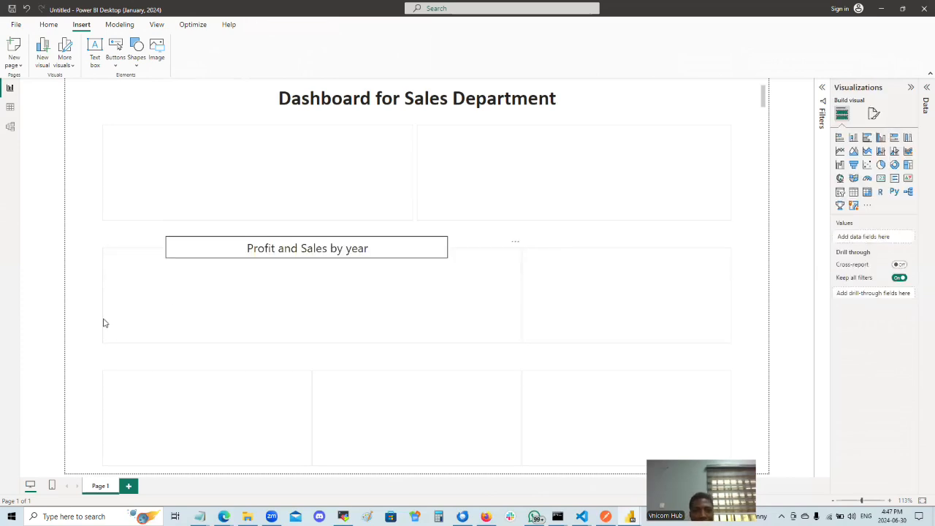
# Set the "Profit and Sales by year" heading's font size to 14 and deselect its text box.
pyautogui.click(423, 261)
pyautogui.moveTo(370, 248); pyautogui.dragTo(229, 246)
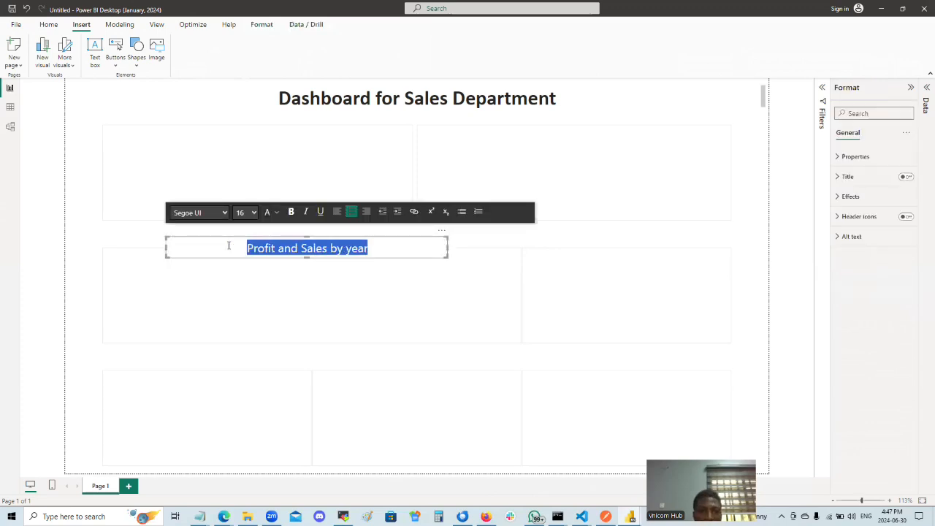
pyautogui.click(249, 212)
pyautogui.click(241, 284)
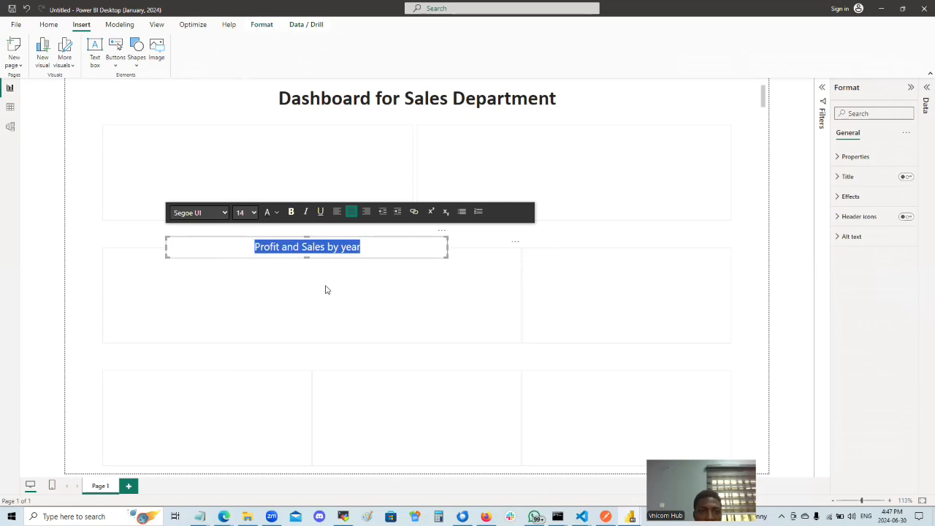
pyautogui.click(448, 294)
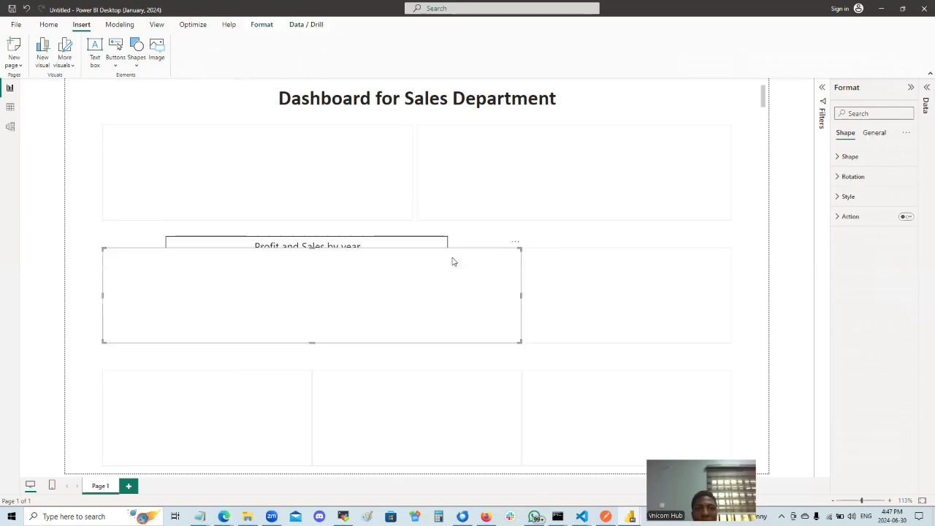
pyautogui.click(484, 232)
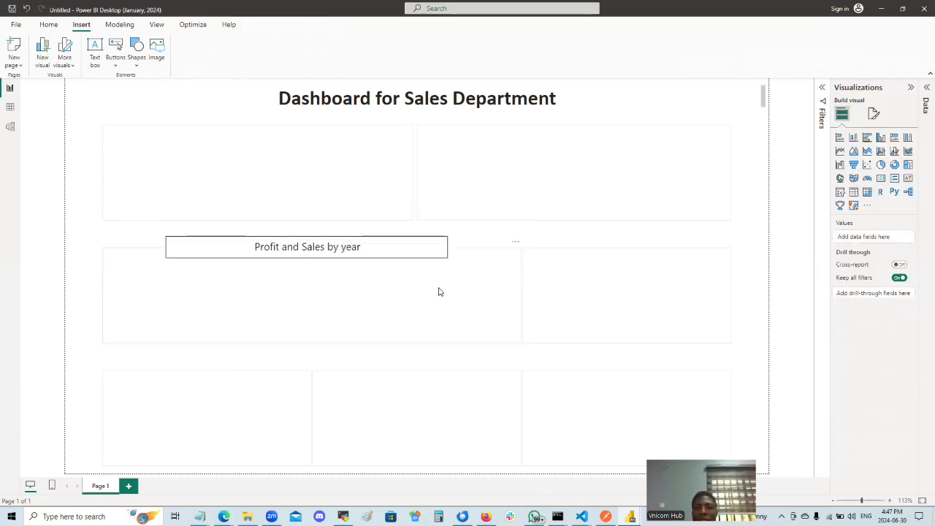
# Try moving the "Profit and Sales by year" heading toward the second row's right placeholder, and undo the move.
pyautogui.click(406, 264)
pyautogui.click(433, 240)
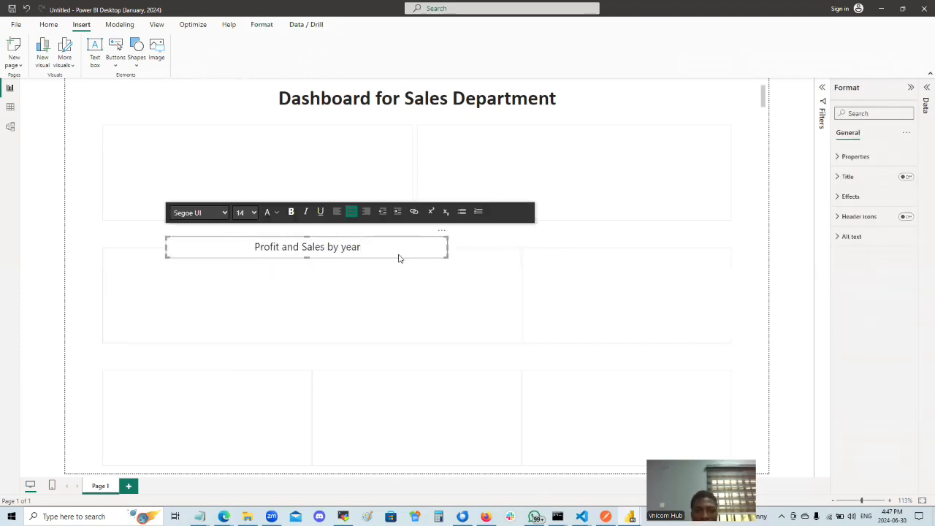
pyautogui.moveTo(400, 259); pyautogui.dragTo(619, 277)
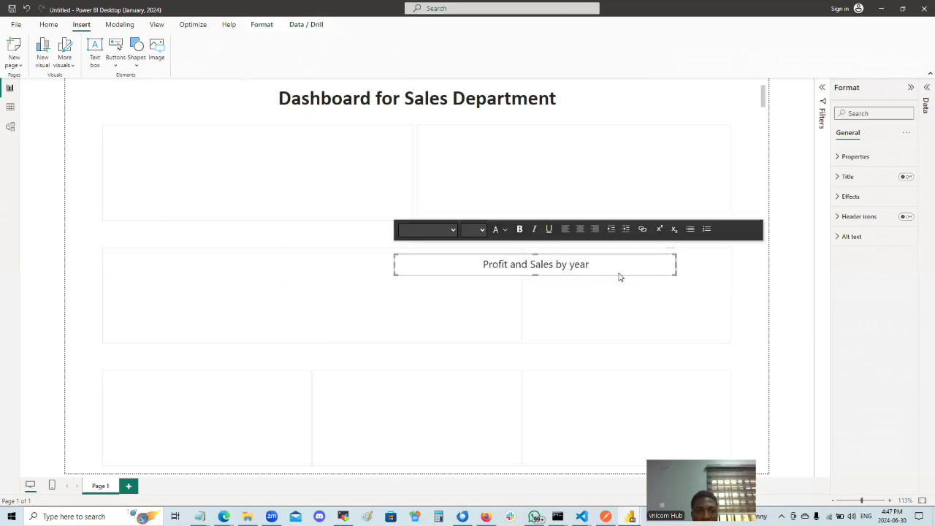
pyautogui.hotkey('ctrl', 'z')
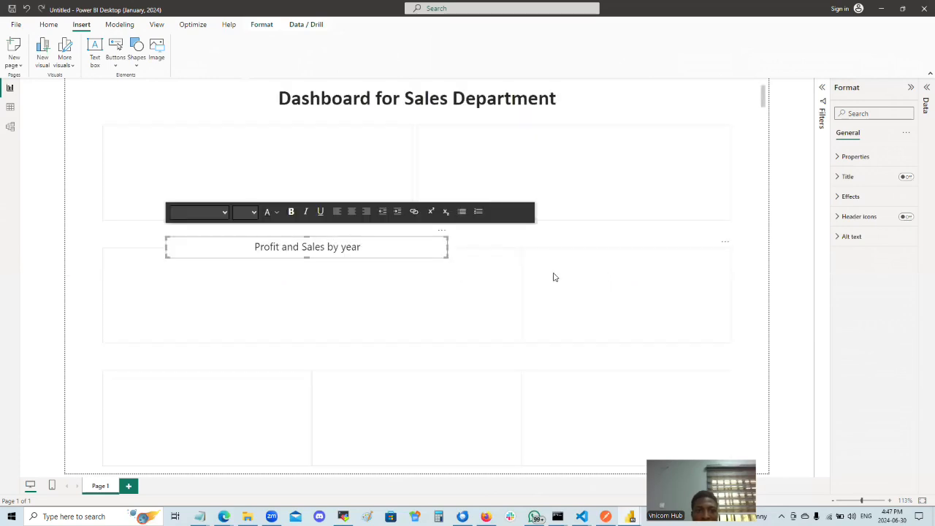
# Duplicate the "Profit and Sales by year" heading and place the copy level with it over the second row's right placeholder.
pyautogui.click(357, 360)
pyautogui.click(403, 256)
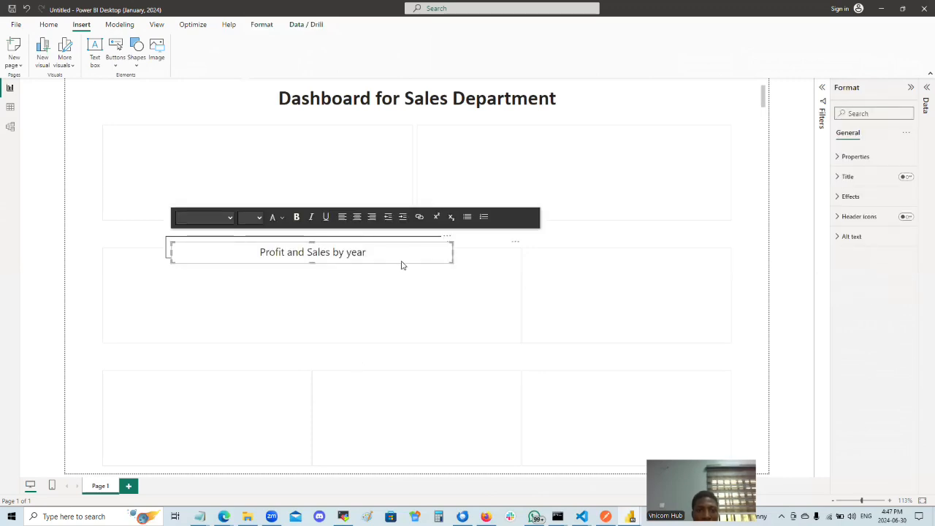
pyautogui.hotkey('ctrl', 'a')
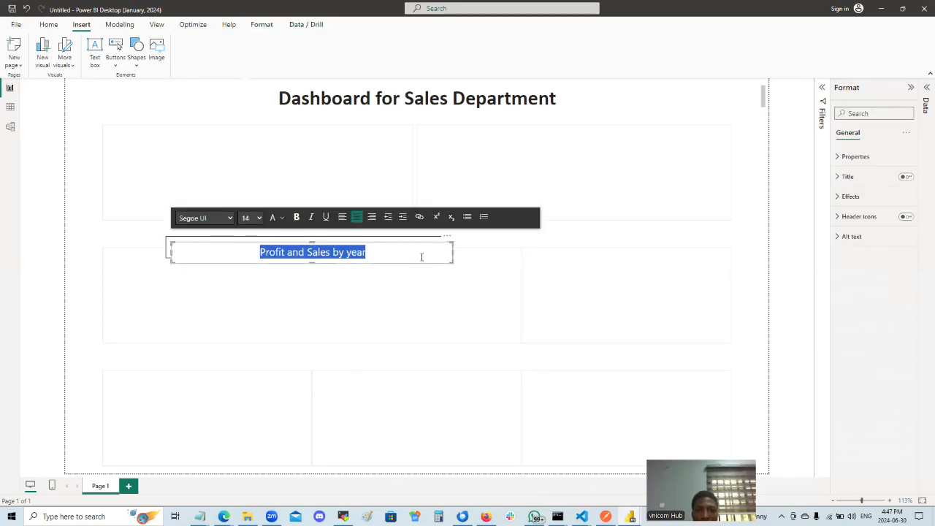
pyautogui.click(409, 266)
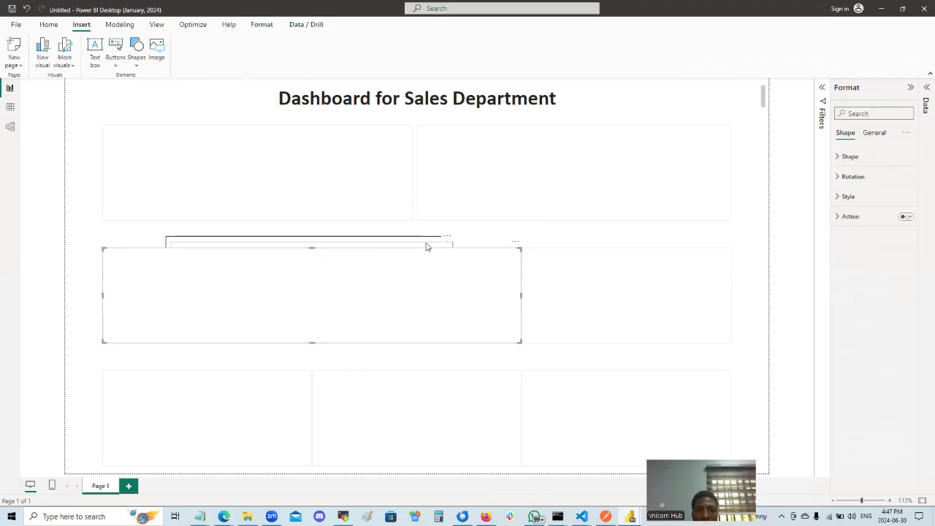
pyautogui.click(427, 246)
pyautogui.moveTo(427, 246); pyautogui.dragTo(728, 243)
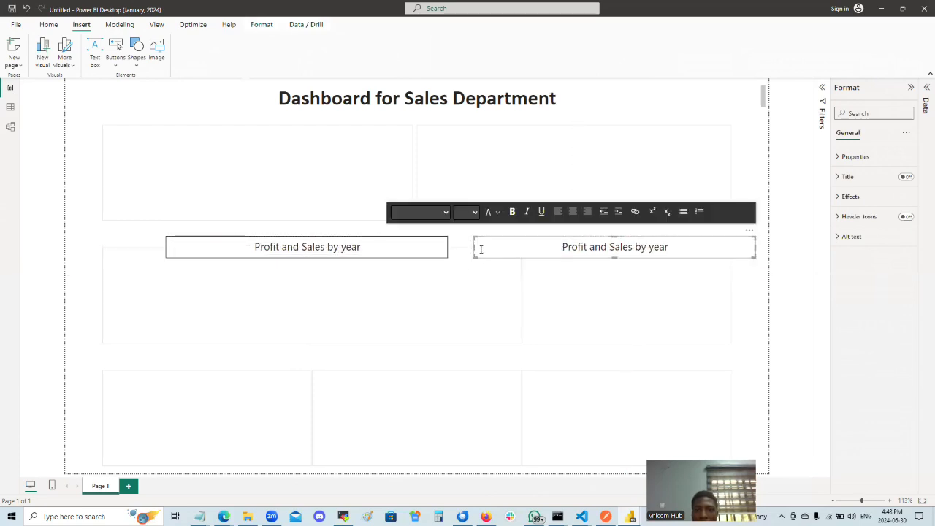
# Narrow the copied heading to fit within the second row's right placeholder and replace its text with "Sales by Day".
pyautogui.moveTo(473, 250); pyautogui.dragTo(536, 251)
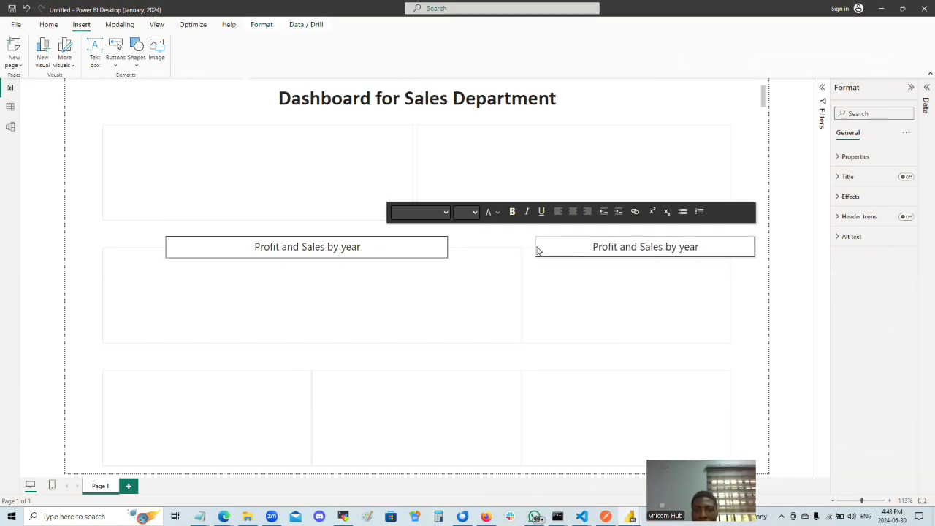
pyautogui.moveTo(755, 248); pyautogui.dragTo(716, 251)
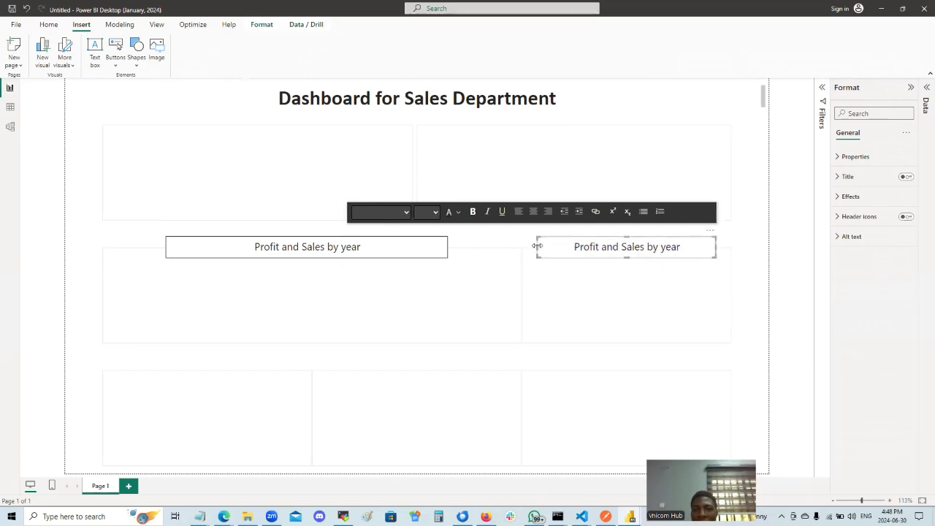
pyautogui.moveTo(540, 250); pyautogui.dragTo(542, 250)
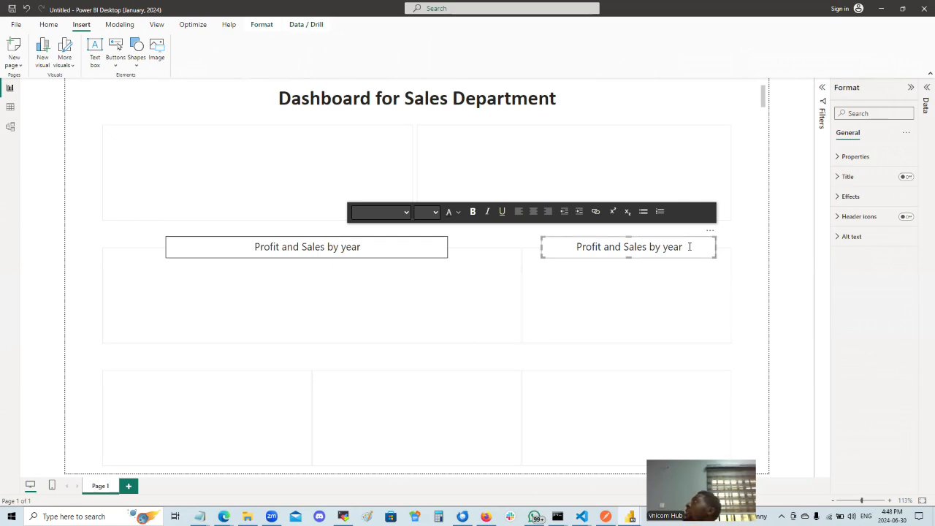
pyautogui.moveTo(689, 247); pyautogui.dragTo(580, 261)
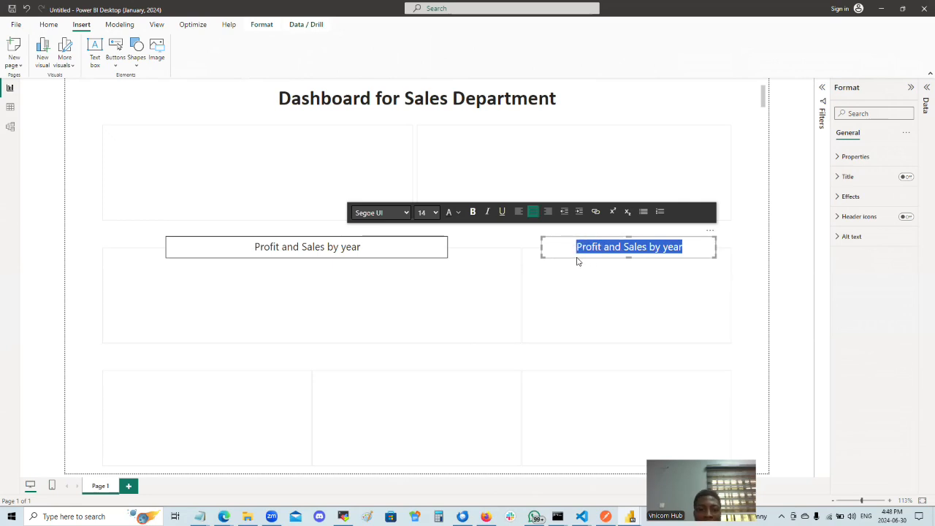
pyautogui.write('Sales by Day')
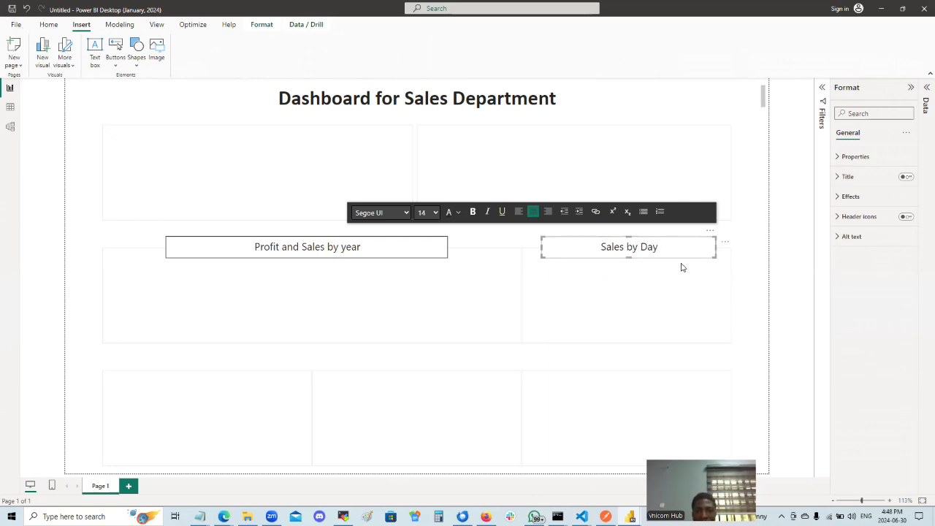
pyautogui.click(753, 276)
pyautogui.click(708, 255)
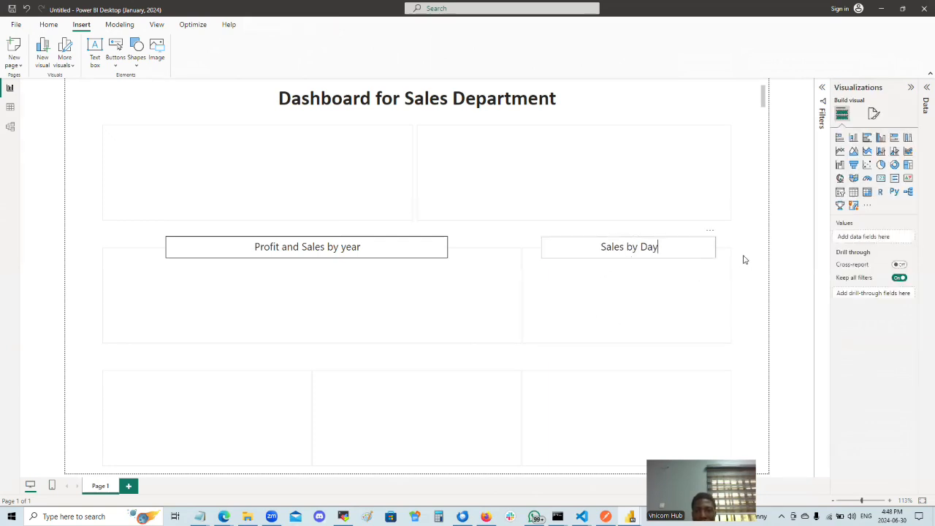
pyautogui.click(750, 340)
pyautogui.click(323, 254)
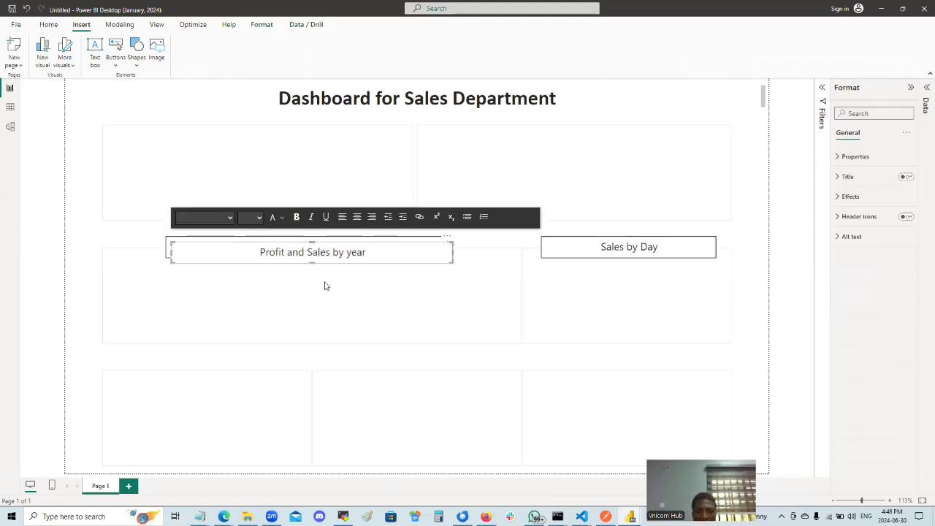
# Duplicate the "Sales by Day" heading and centre the copy over the top edge of the third row's left placeholder.
pyautogui.click(614, 260)
pyautogui.click(710, 257)
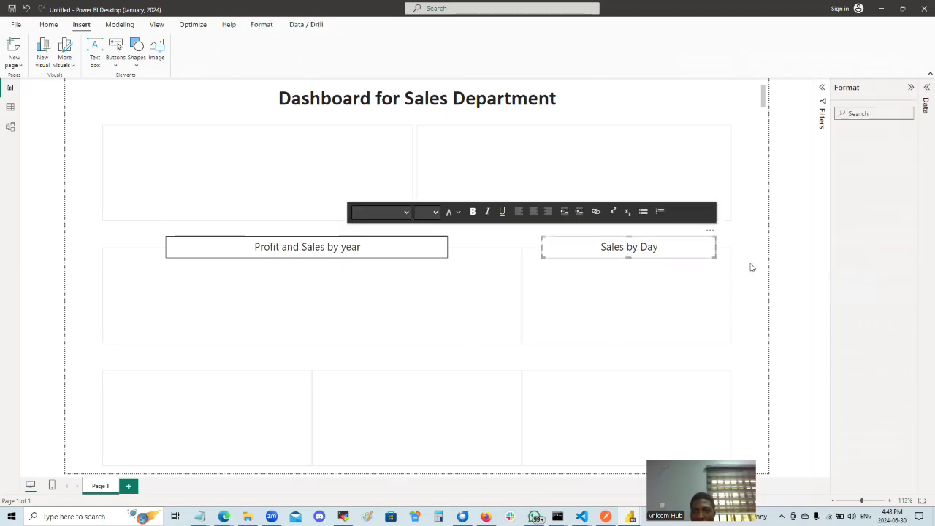
pyautogui.click(748, 361)
pyautogui.click(690, 277)
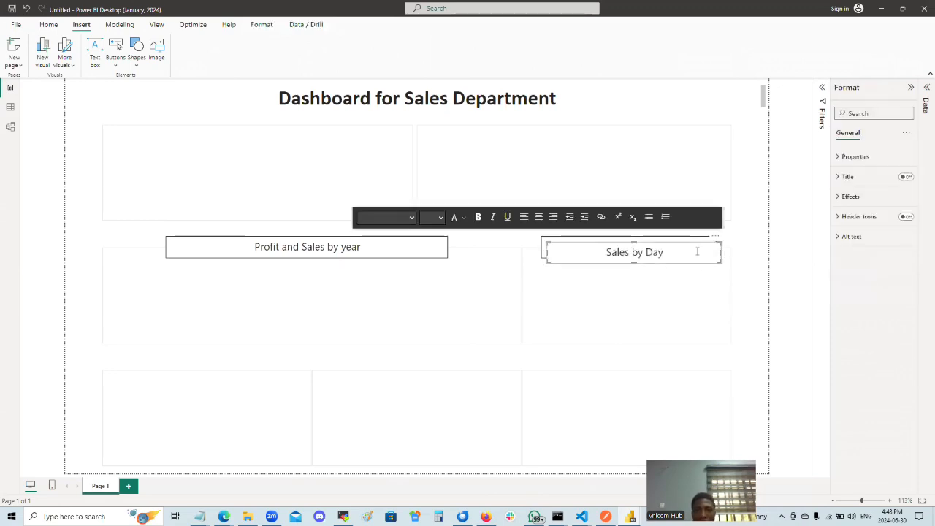
pyautogui.moveTo(697, 265); pyautogui.dragTo(268, 383)
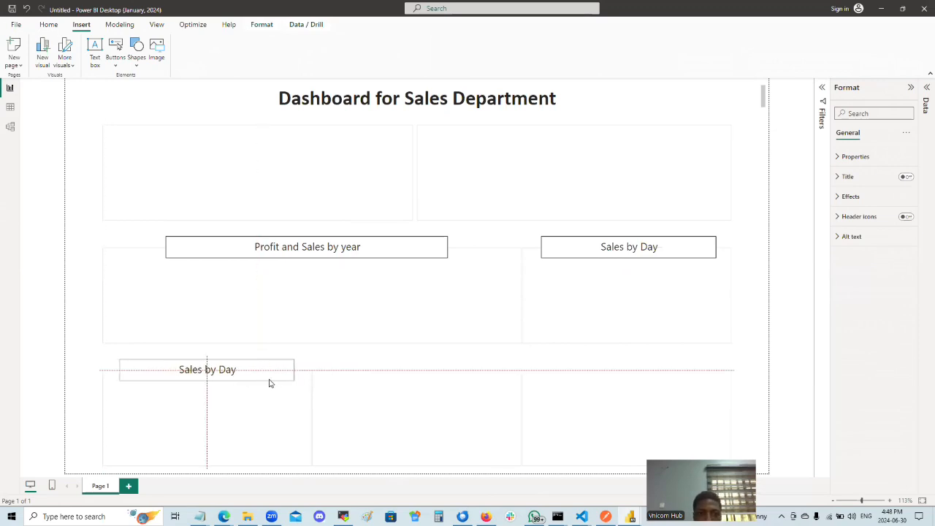
pyautogui.moveTo(269, 383); pyautogui.dragTo(268, 383)
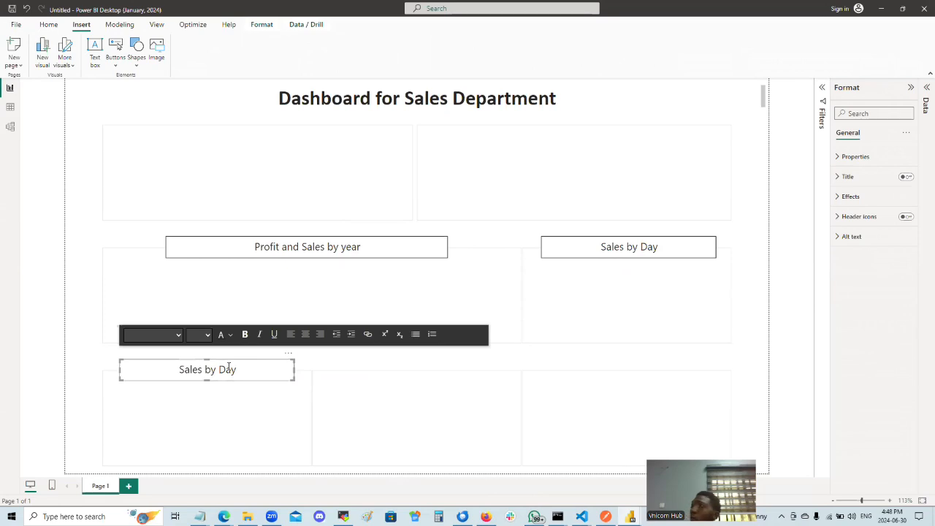
# Replace the text of the heading over the third row's left placeholder with "Profit by Product" and deselect it.
pyautogui.moveTo(242, 370); pyautogui.dragTo(159, 370)
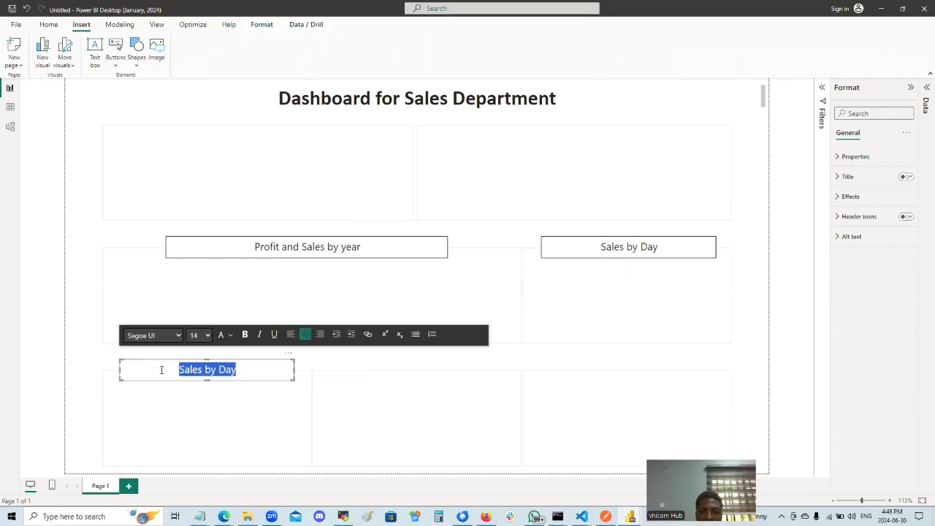
pyautogui.write('Profit by product')
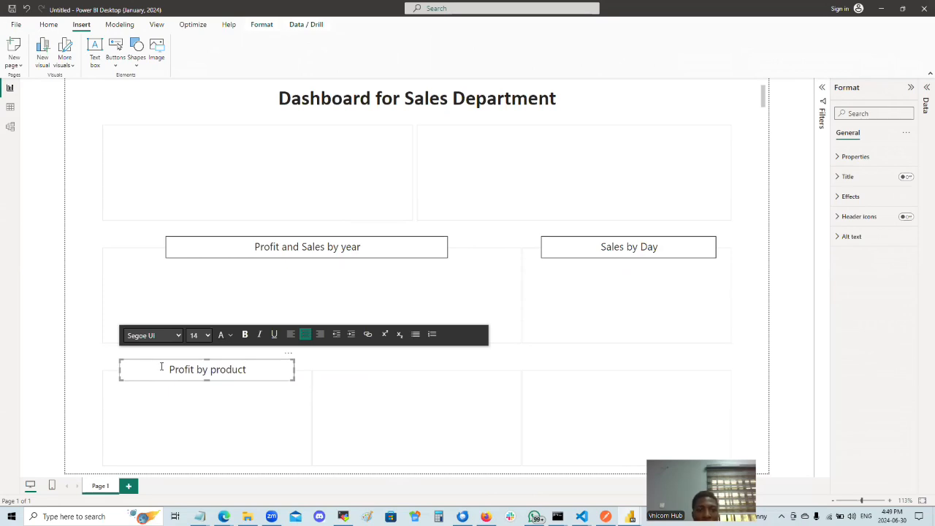
pyautogui.press('BackSpace')
pyautogui.write('P')
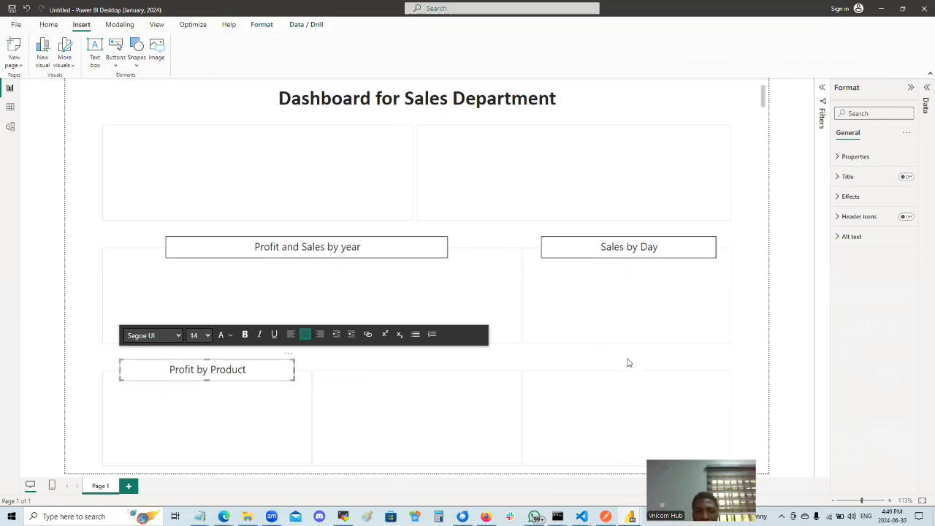
pyautogui.click(412, 351)
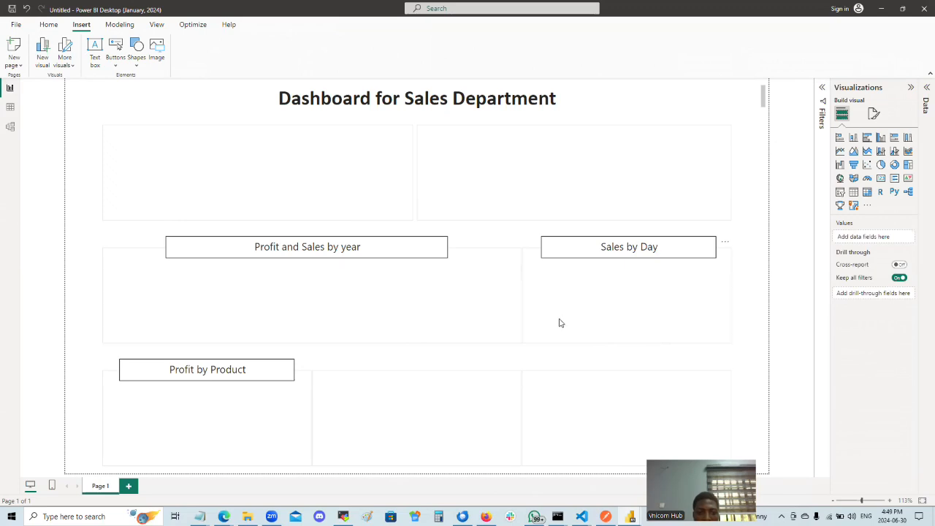
# Duplicate the "Sales by Day" heading and place the copy over the third row's middle placeholder, level with "Profit by Product".
pyautogui.doubleClick(626, 257)
pyautogui.click(665, 252)
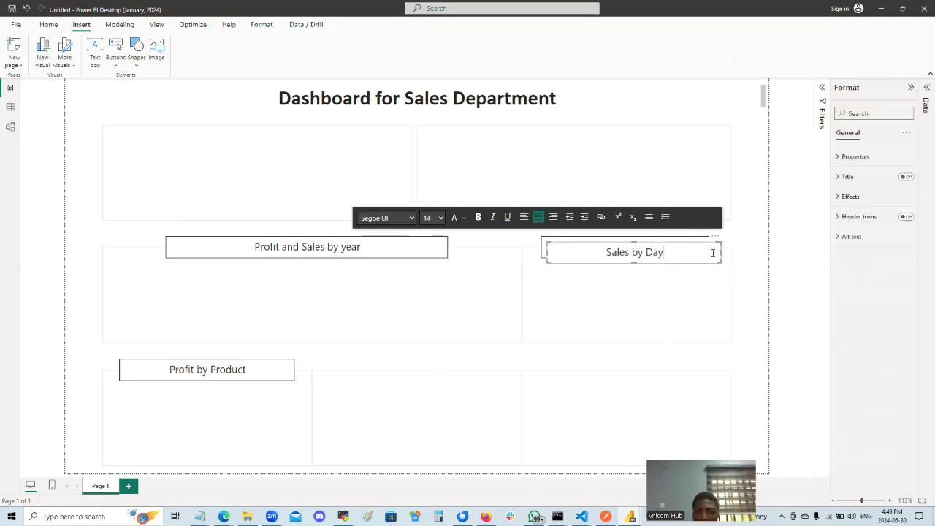
pyautogui.moveTo(712, 263); pyautogui.dragTo(494, 366)
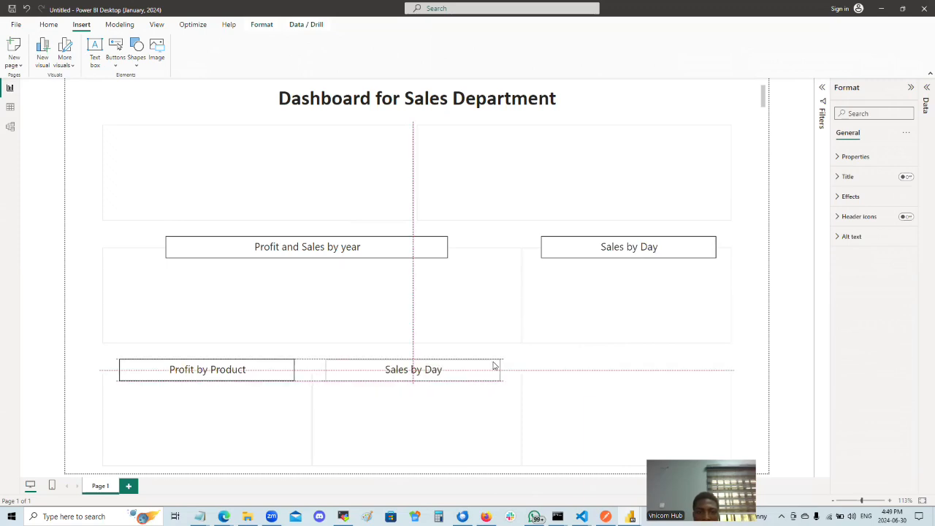
# Replace the text of the heading over the third row's middle placeholder with "Sales Channels".
pyautogui.moveTo(494, 366); pyautogui.dragTo(370, 370)
pyautogui.click(441, 371)
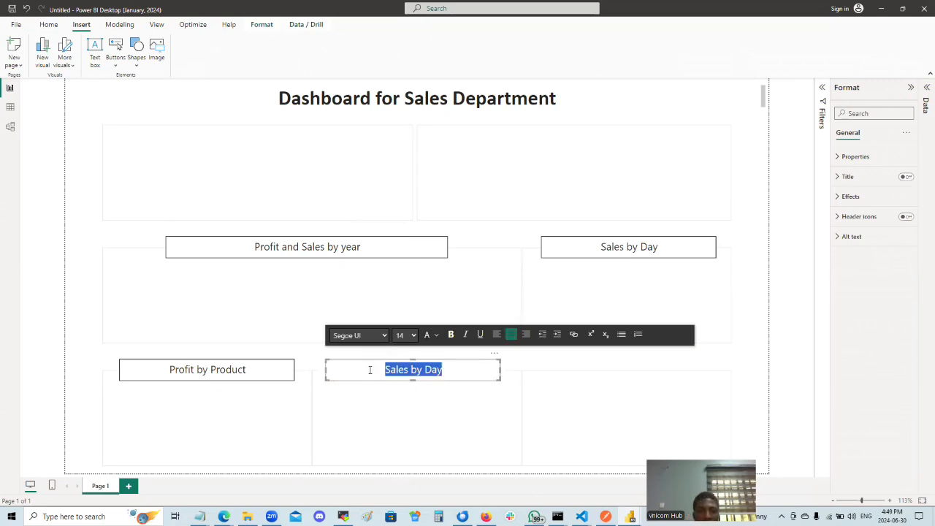
pyautogui.write('Sales ')
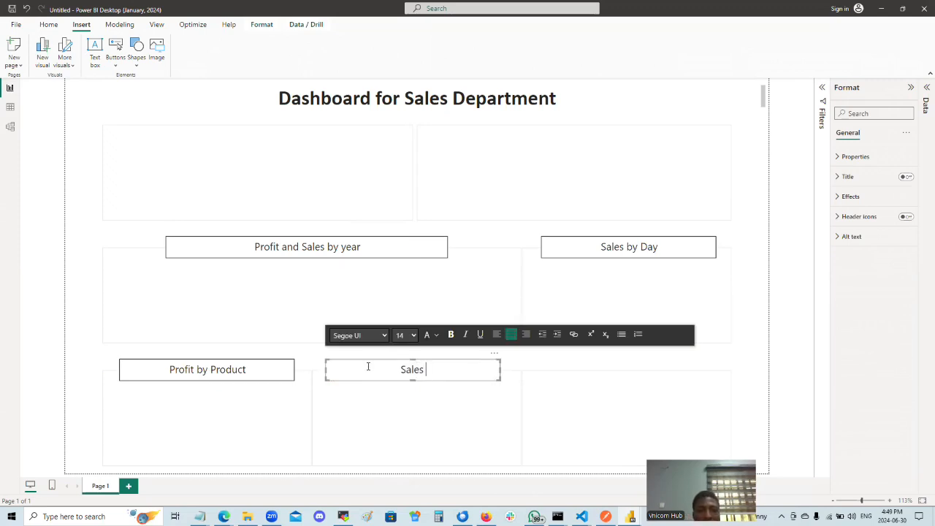
pyautogui.write('Channels')
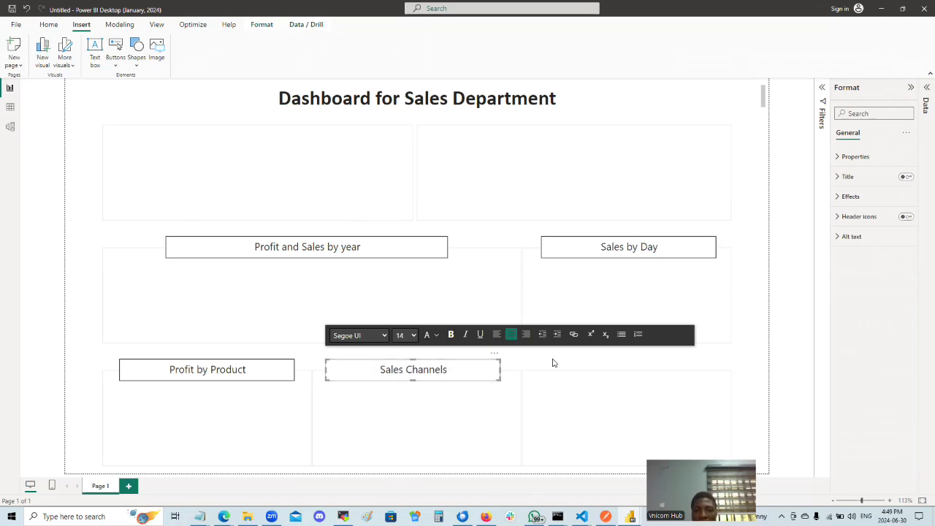
pyautogui.press('Escape')
# Duplicate the "Sales Channels" heading and place the copy level with it over the third row's right placeholder.
pyautogui.click(491, 365)
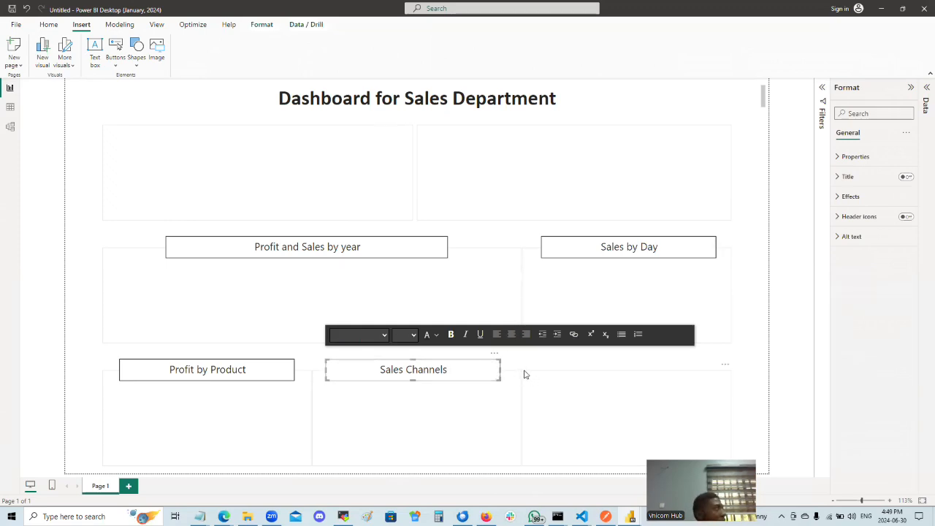
pyautogui.click(564, 363)
pyautogui.hotkey('ctrl', 'v')
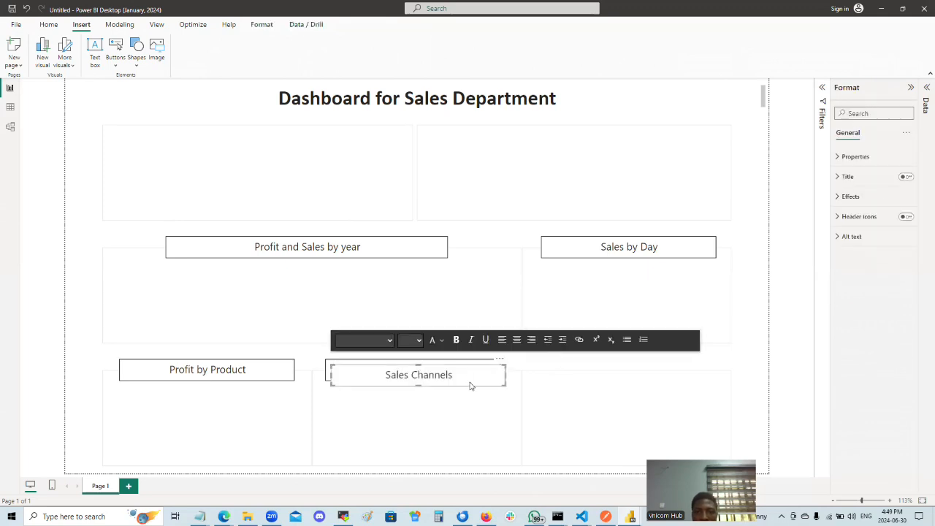
pyautogui.moveTo(471, 386); pyautogui.dragTo(623, 375)
pyautogui.click(449, 431)
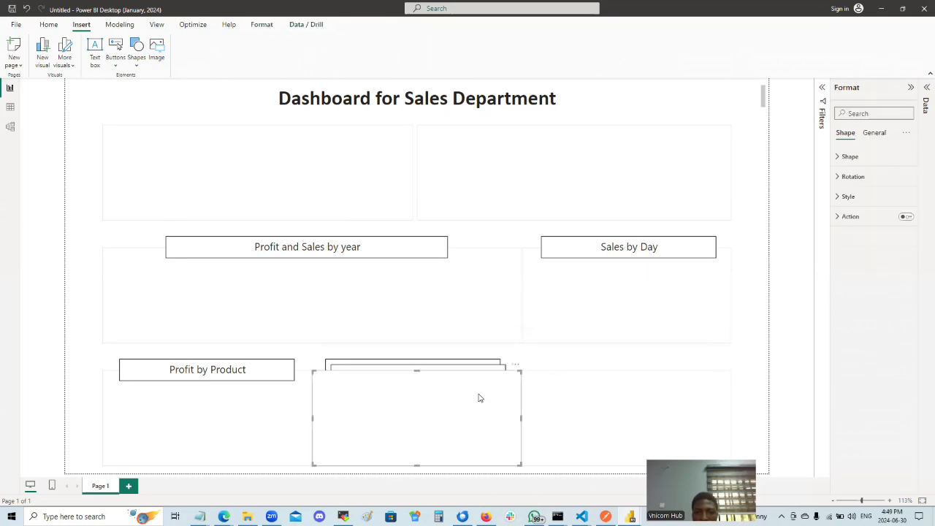
pyautogui.click(494, 369)
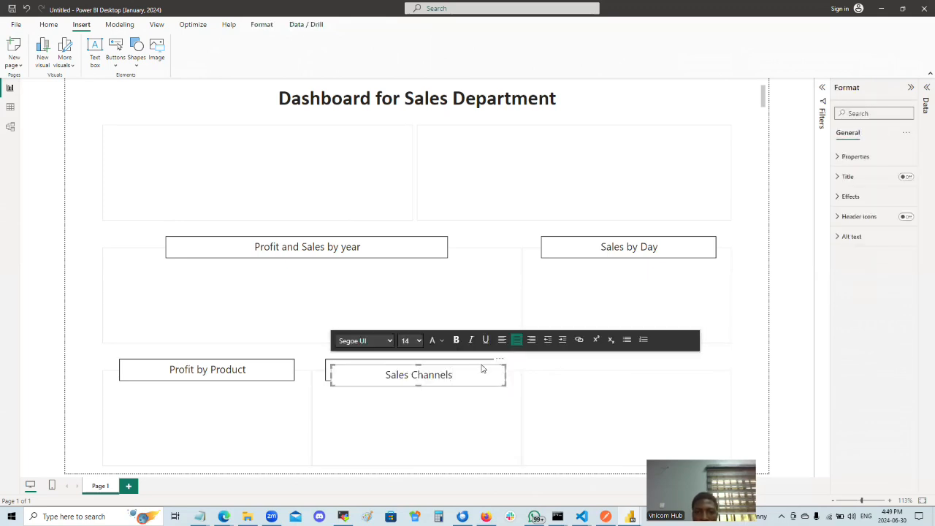
pyautogui.moveTo(481, 370); pyautogui.dragTo(695, 364)
# Try replacing the text of the heading over the third row's right placeholder with "Busiest W", and erase it.
pyautogui.click(666, 370)
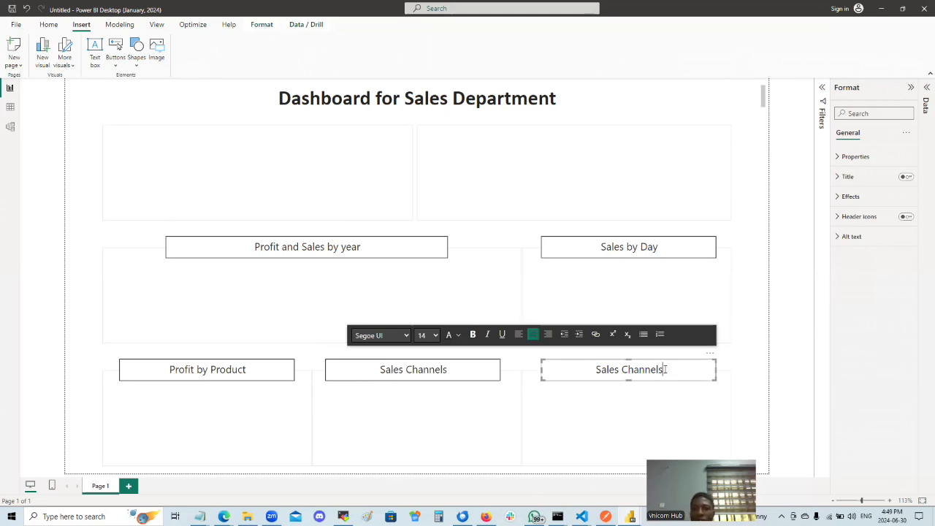
pyautogui.moveTo(665, 370); pyautogui.dragTo(596, 371)
pyautogui.write('Busie')
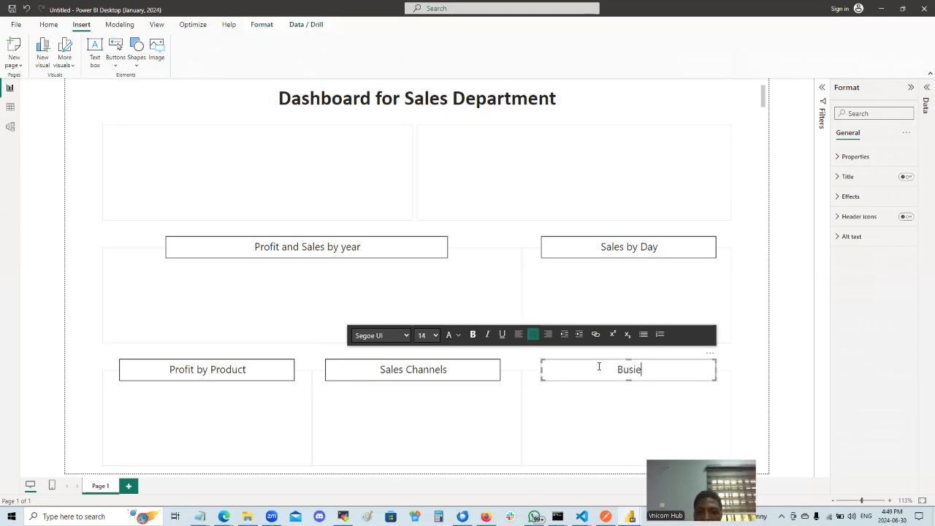
pyautogui.write('st W')
pyautogui.press('BackSpace')
pyautogui.press('BackSpace')
pyautogui.press('BackSpace')
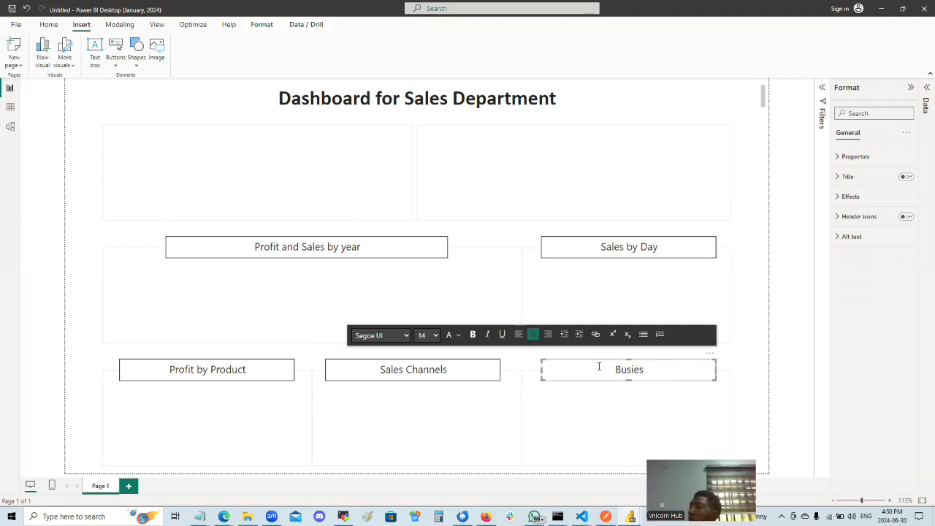
pyautogui.press('BackSpace')
pyautogui.press('BackSpace')
pyautogui.press('BackSpace')
pyautogui.press('BackSpace')
pyautogui.press('BackSpace')
pyautogui.press('BackSpace')
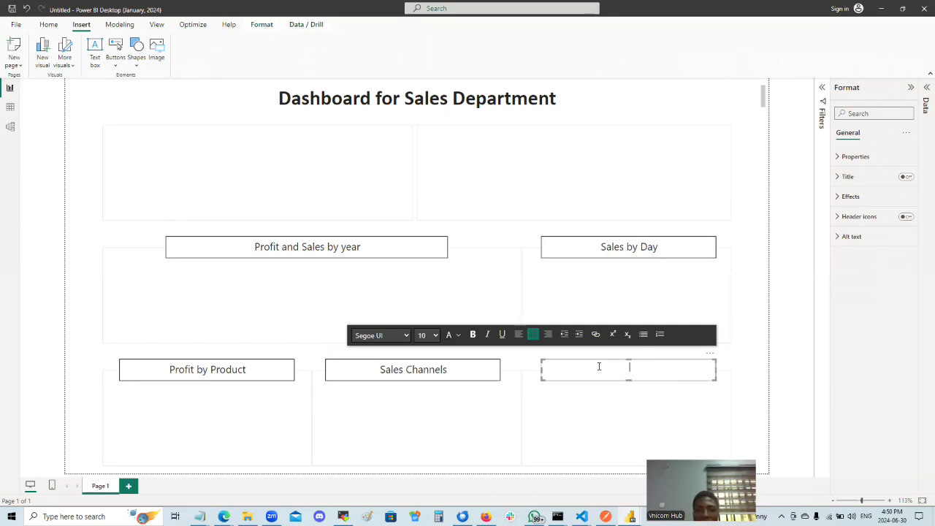
# Try entering "Sales" in the emptied heading, and undo back to the earlier "Busies" text with its original formatting.
pyautogui.write('Sales')
pyautogui.press('BackSpace')
pyautogui.press('BackSpace')
pyautogui.hotkey('ctrl', 'z')
pyautogui.hotkey('ctrl', 'z')
pyautogui.hotkey('ctrl', 'z')
pyautogui.hotkey('ctrl', 'z')
pyautogui.press('BackSpace')
pyautogui.press('BackSpace')
pyautogui.press('BackSpace')
pyautogui.press('BackSpace')
pyautogui.press('BackSpace')
pyautogui.press('BackSpace')
pyautogui.hotkey('ctrl', 'z')
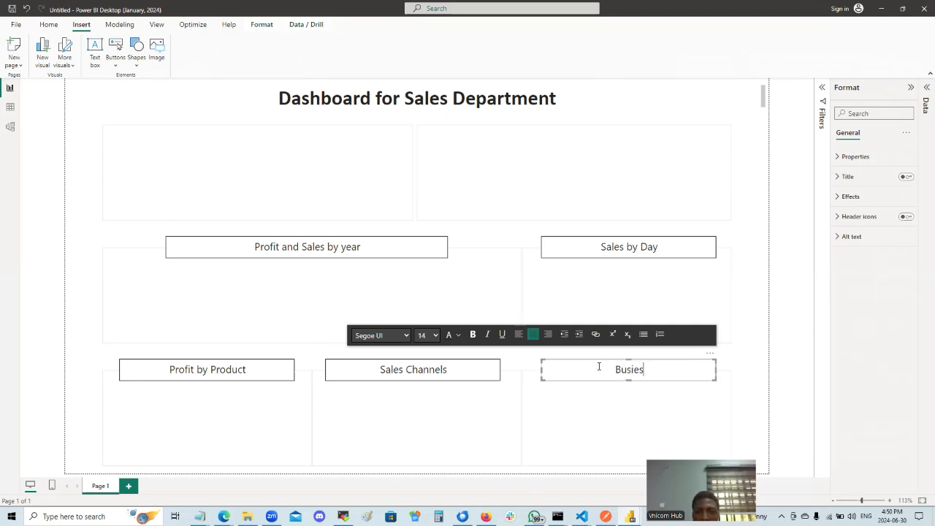
# Replace the text of the heading over the third row's right placeholder with "Sales By warehouse" and deselect it.
pyautogui.press('BackSpace')
pyautogui.press('BackSpace')
pyautogui.press('BackSpace')
pyautogui.press('BackSpace')
pyautogui.press('BackSpace')
pyautogui.write('Sa')
pyautogui.press('BackSpace')
pyautogui.press('BackSpace')
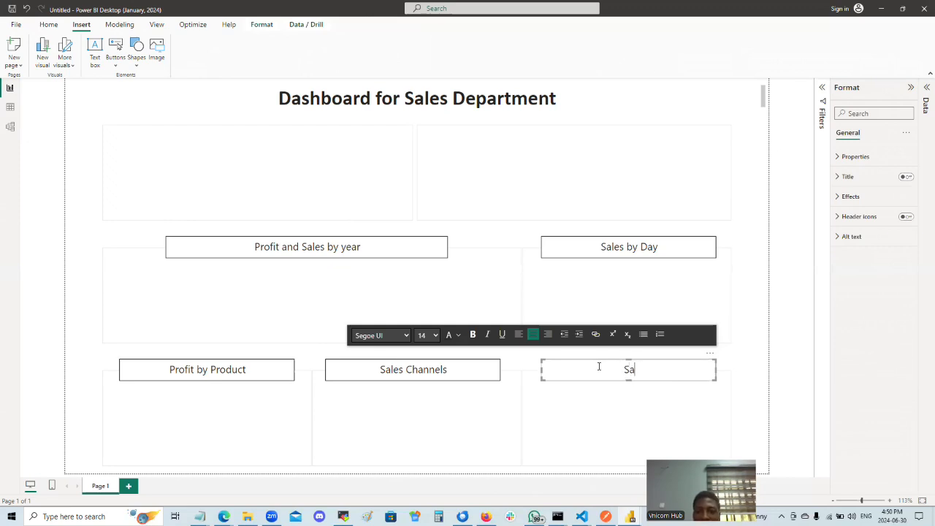
pyautogui.write('les By ')
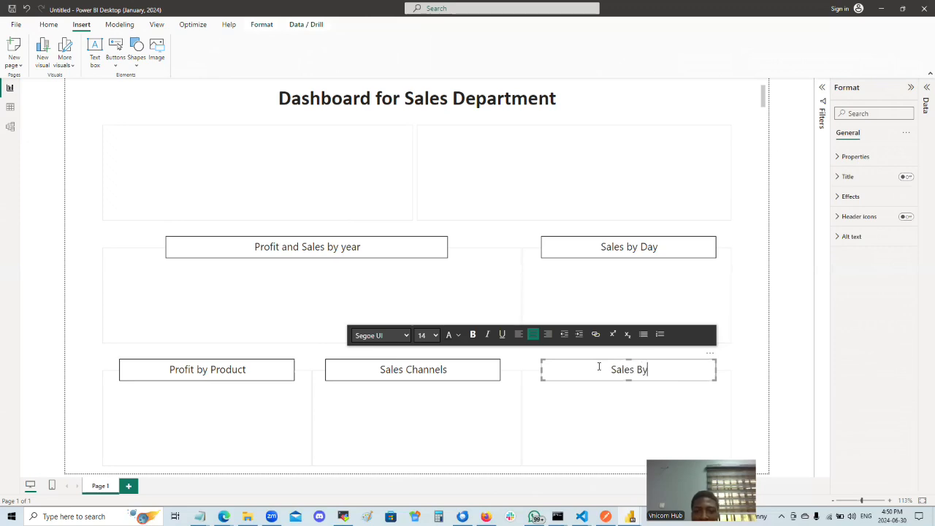
pyautogui.write('warehouse')
pyautogui.click(746, 278)
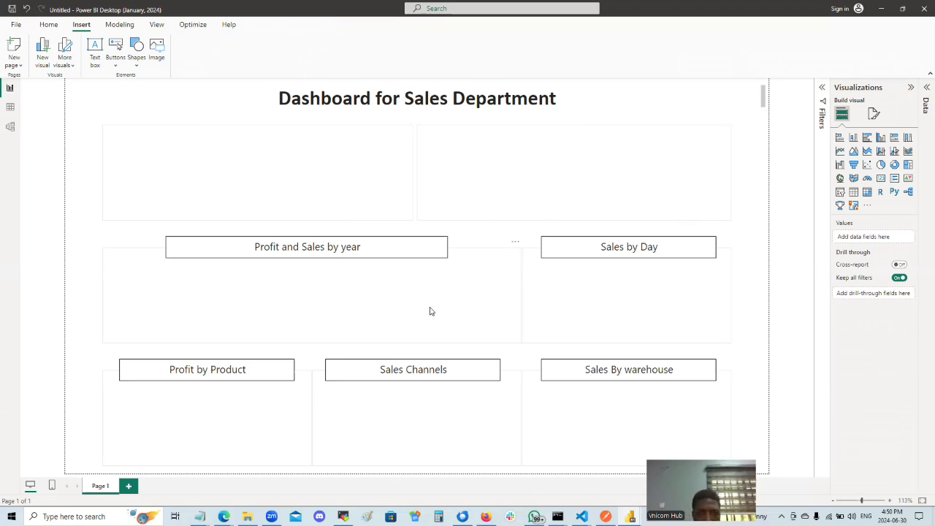
# Extend the lower edges of both second-row placeholders down to just above the third-row headings, and deselect them.
pyautogui.click(371, 329)
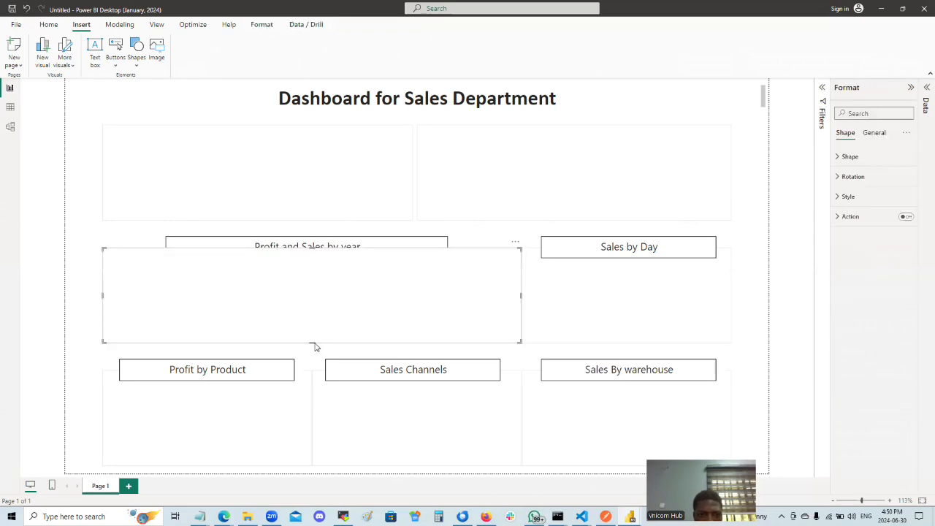
pyautogui.moveTo(311, 341); pyautogui.dragTo(316, 360)
pyautogui.click(639, 322)
pyautogui.moveTo(626, 342); pyautogui.dragTo(625, 355)
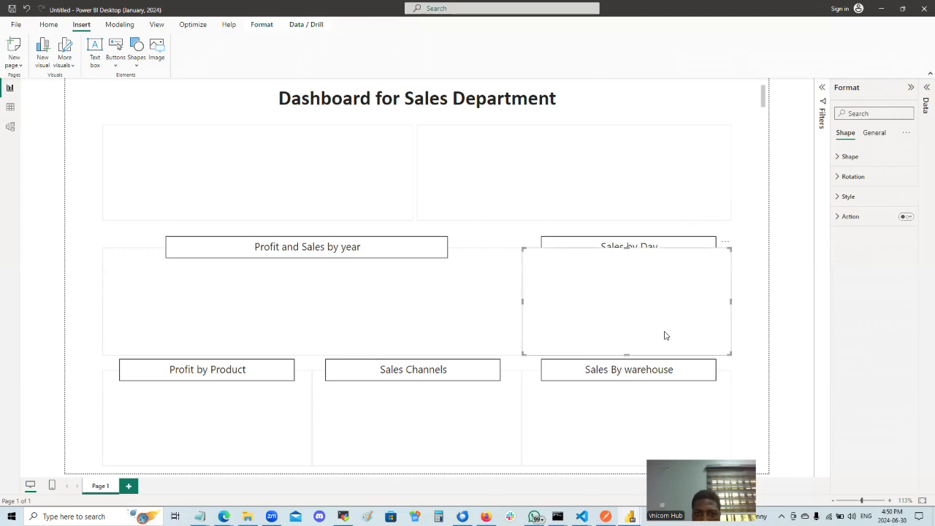
pyautogui.click(757, 279)
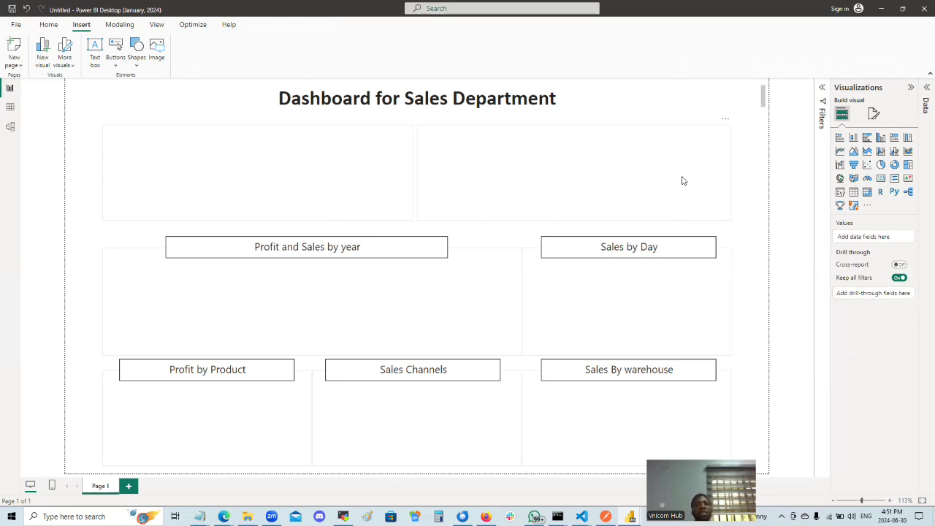
pyautogui.click(434, 257)
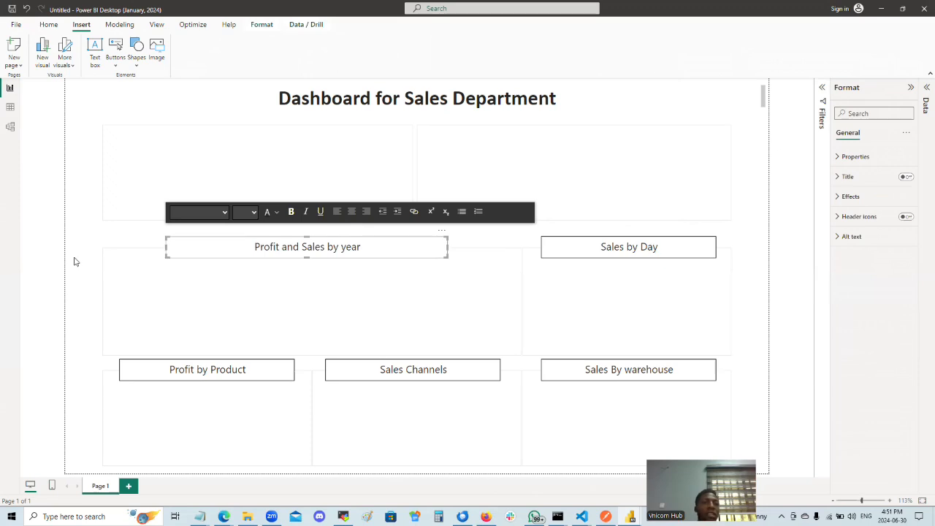
pyautogui.click(231, 328)
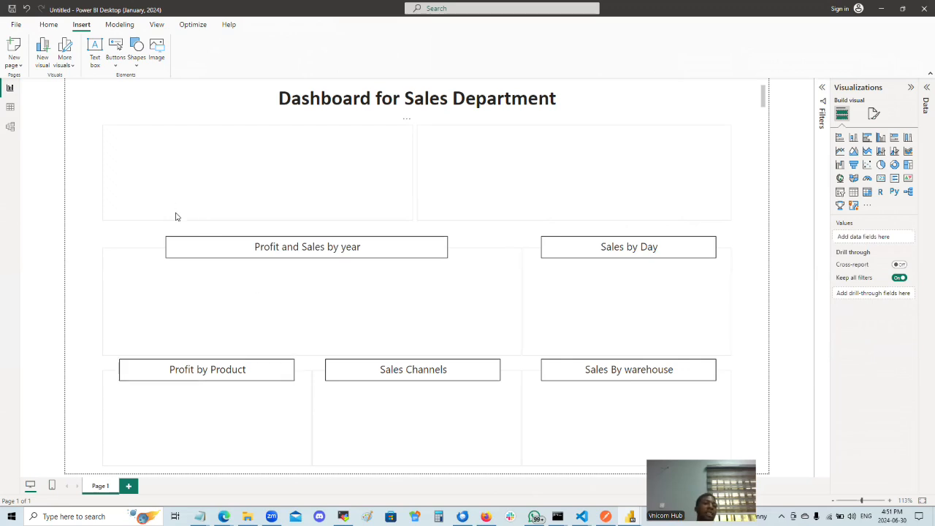
# Try copying the first row's left placeholder formatting onto the "Profit and Sales by year" heading with Format Painter.
pyautogui.click(211, 142)
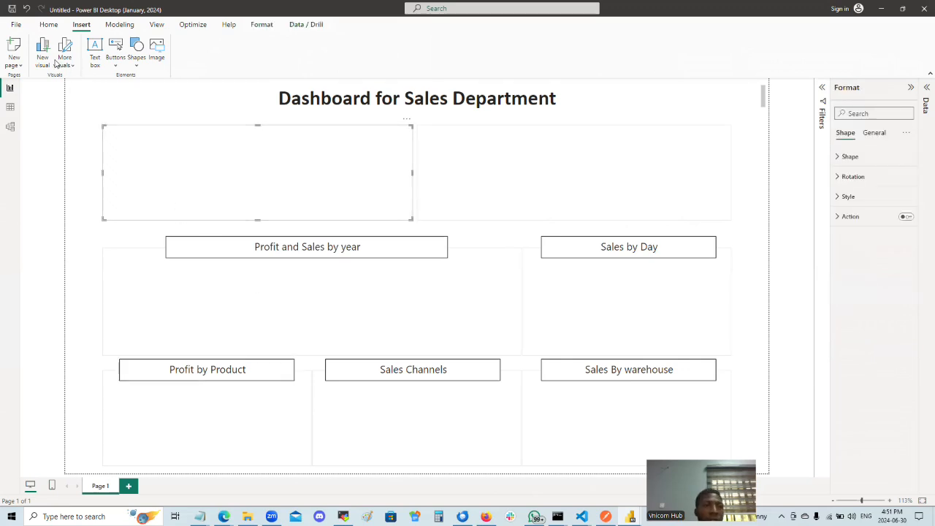
pyautogui.click(49, 24)
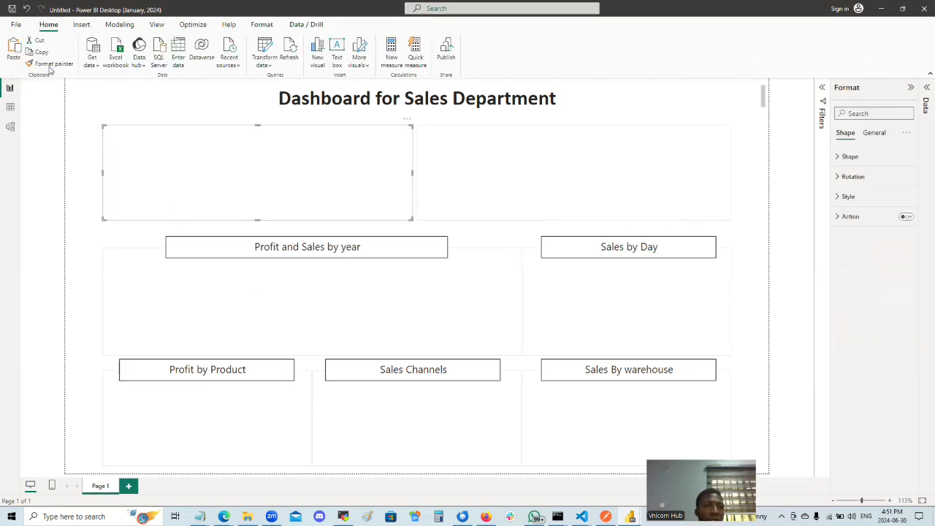
pyautogui.click(49, 64)
pyautogui.click(246, 249)
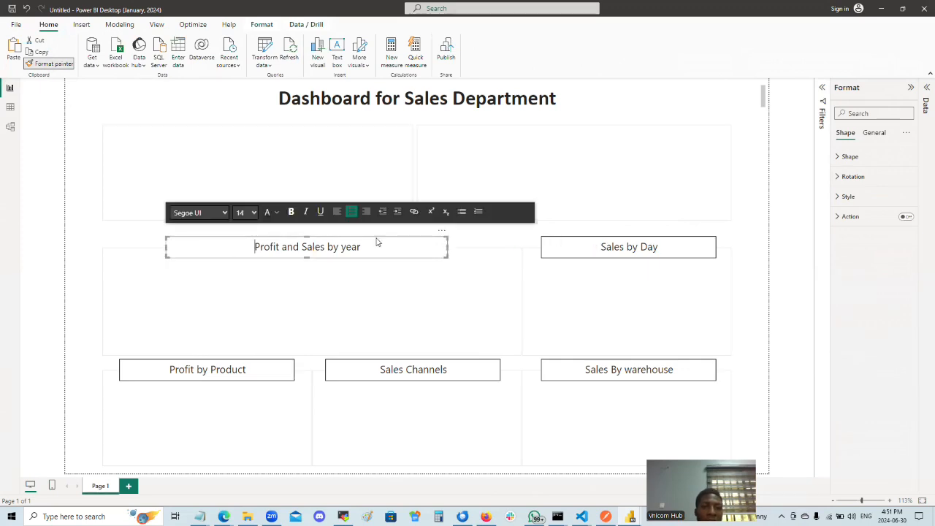
pyautogui.click(563, 233)
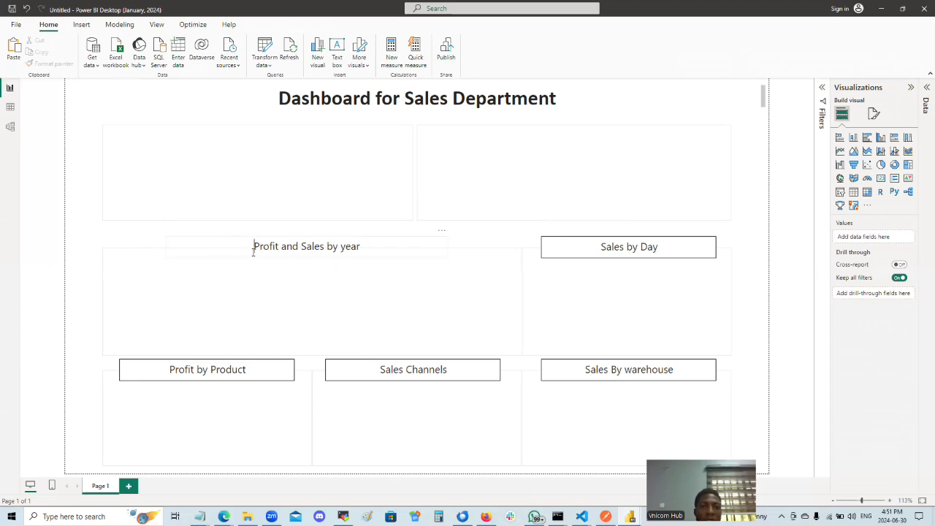
# Turn on the visual border of the "Profit and Sales by year" heading and deselect it.
pyautogui.click(274, 240)
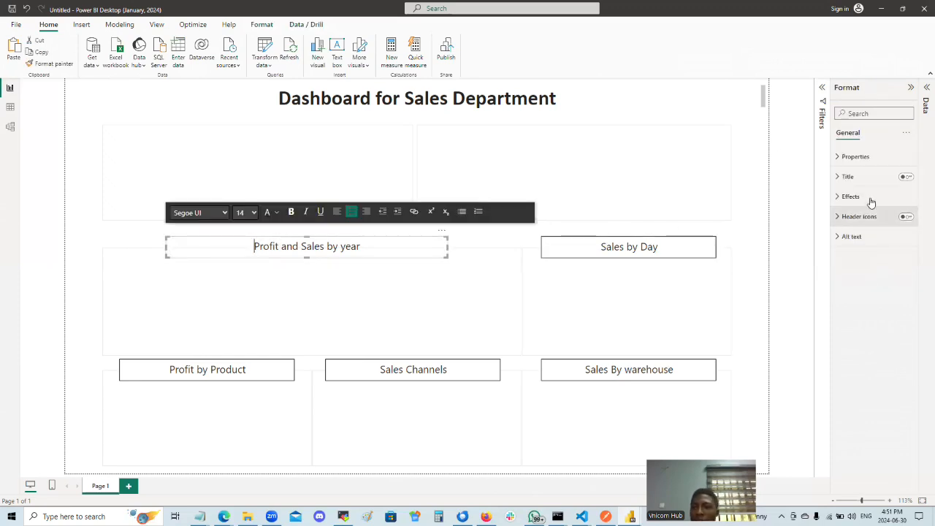
pyautogui.click(844, 197)
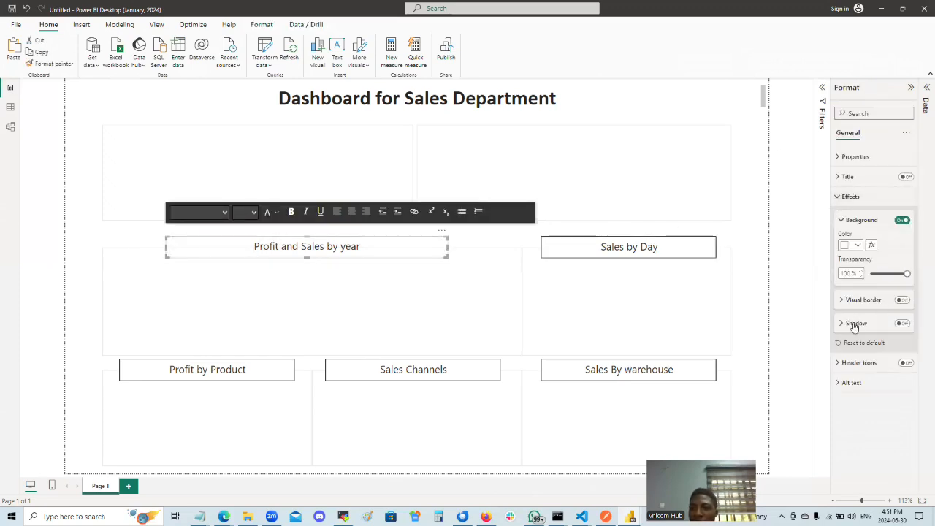
pyautogui.click(903, 300)
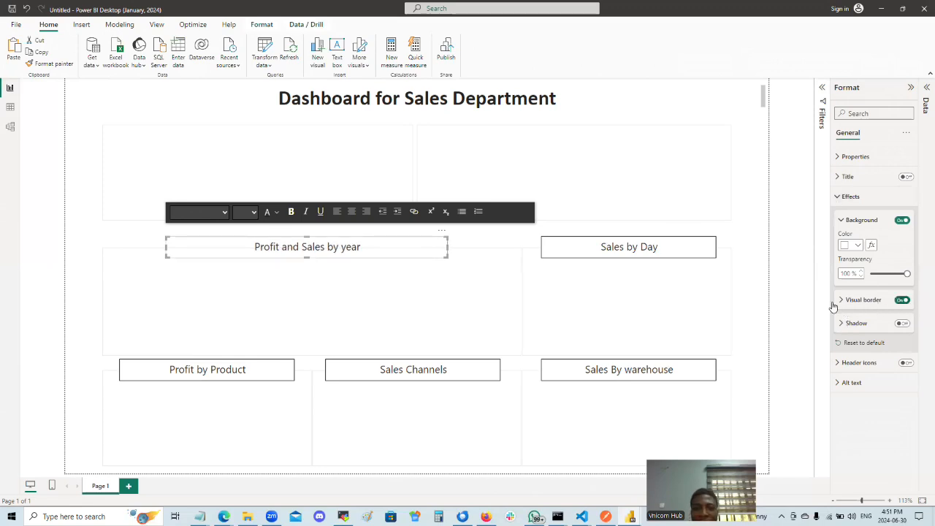
pyautogui.click(79, 244)
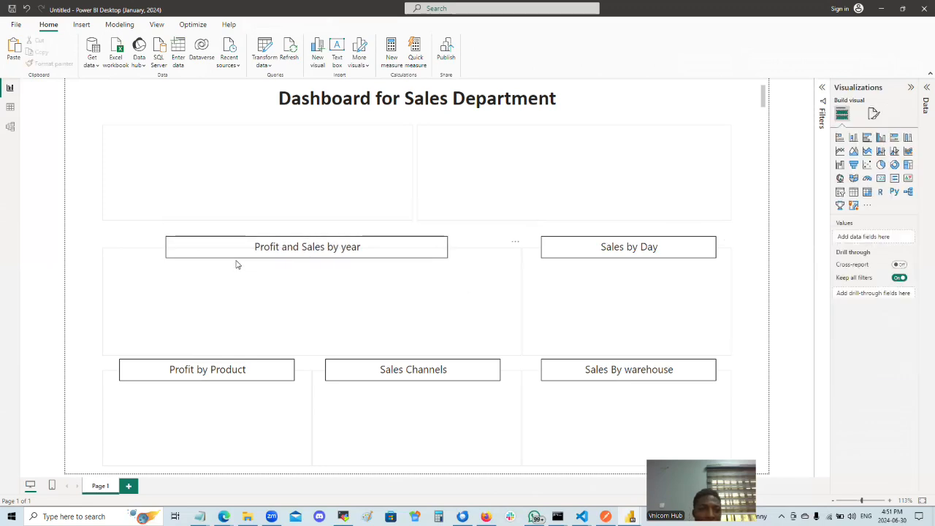
# Set the visual border color of the "Profit and Sales by year" heading to light gray and deselect it.
pyautogui.click(346, 263)
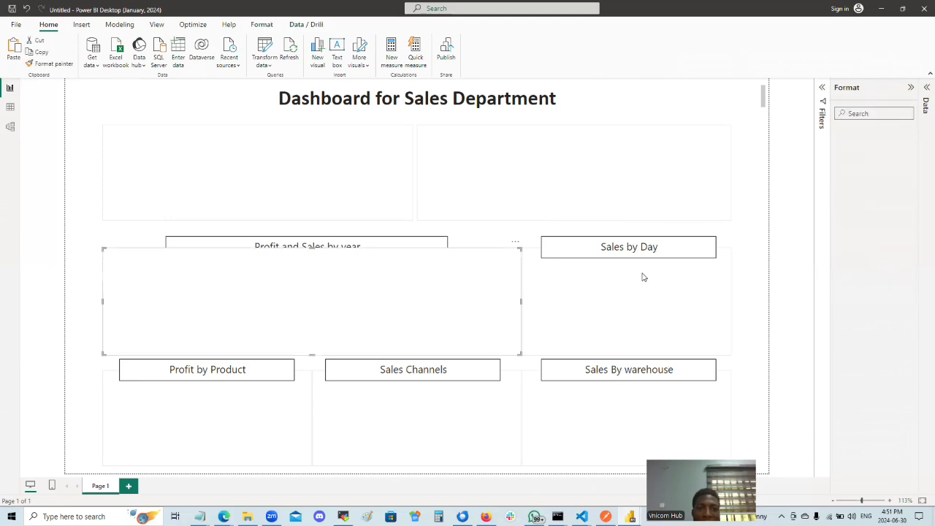
pyautogui.click(385, 242)
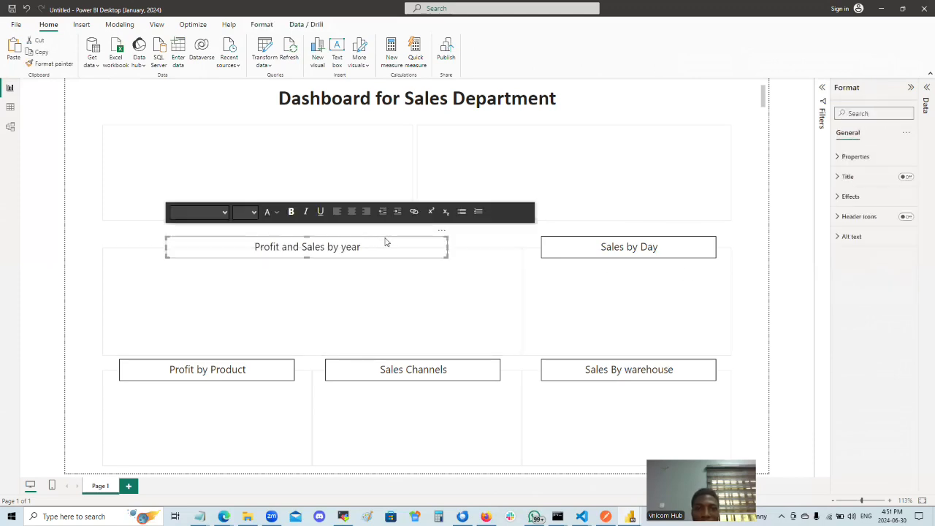
pyautogui.click(840, 196)
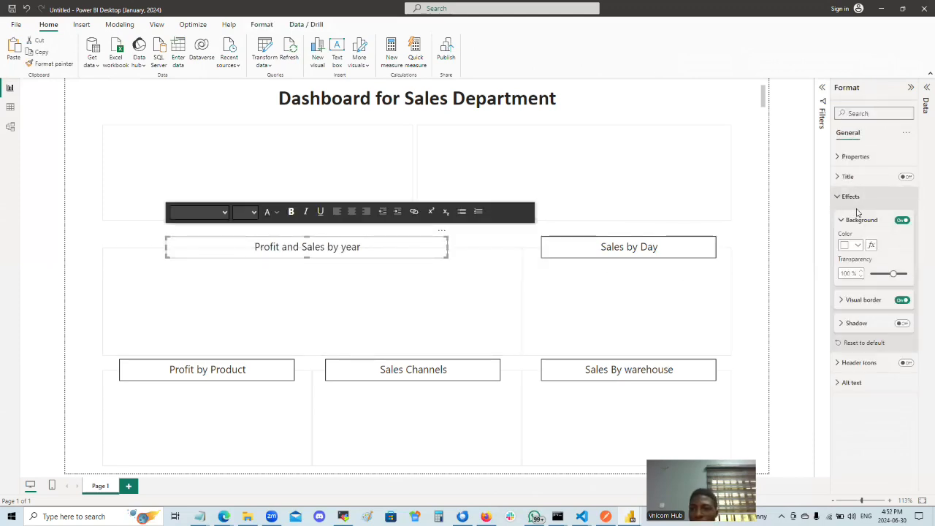
pyautogui.click(841, 301)
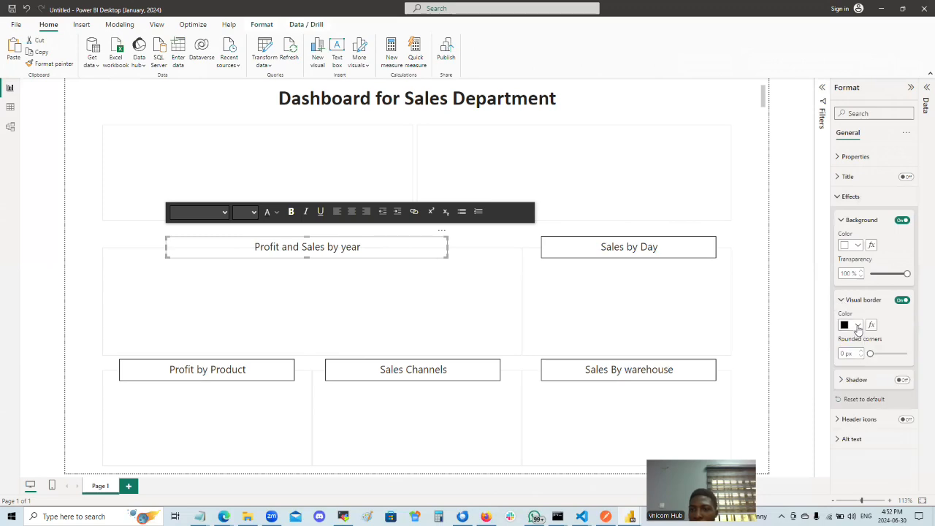
pyautogui.click(857, 326)
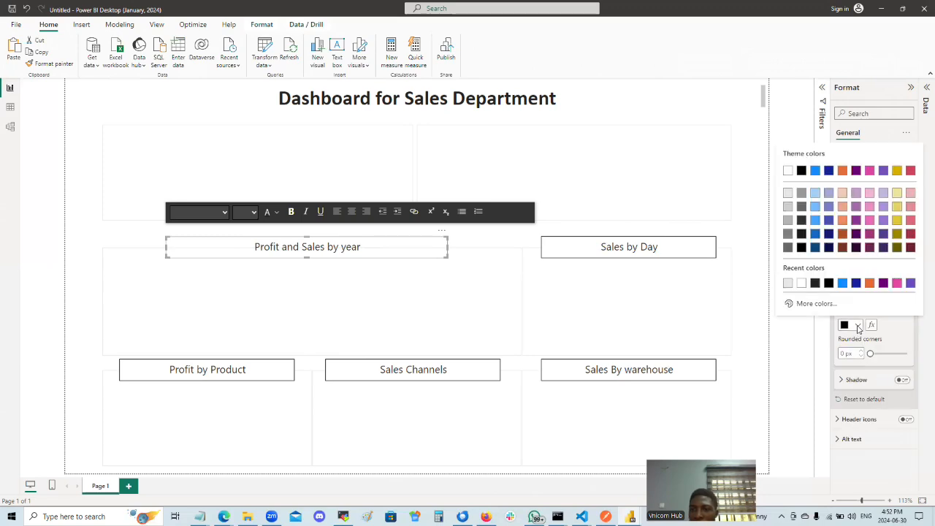
pyautogui.click(787, 209)
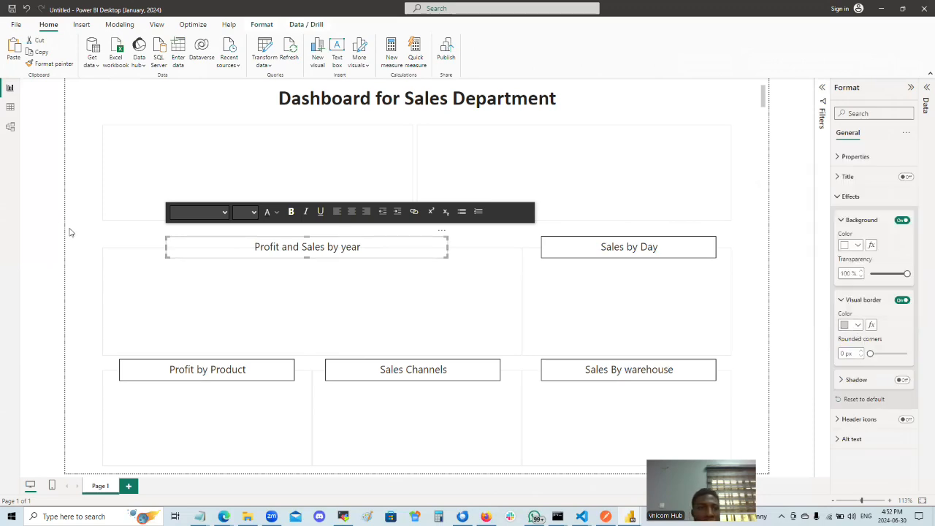
pyautogui.click(235, 424)
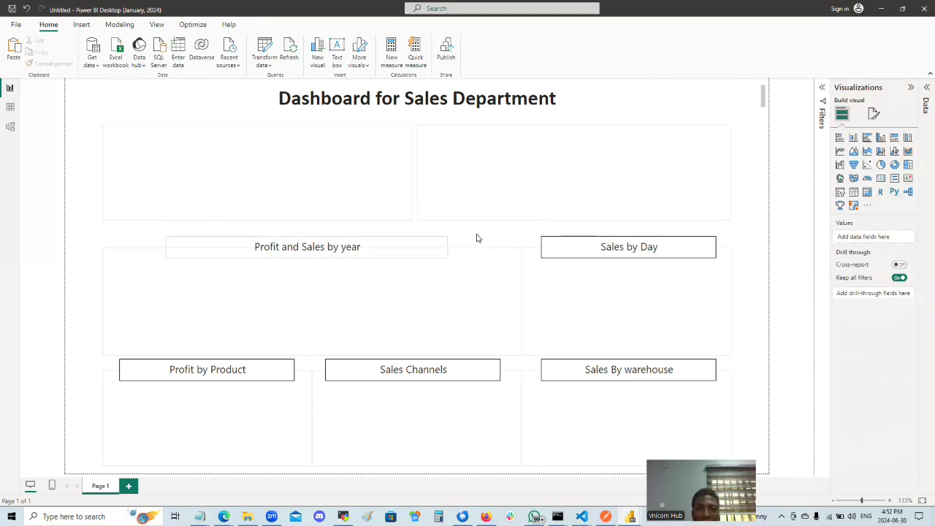
# Set the background transparency of the "Profit and Sales by year" heading to 0% and deselect it.
pyautogui.click(439, 248)
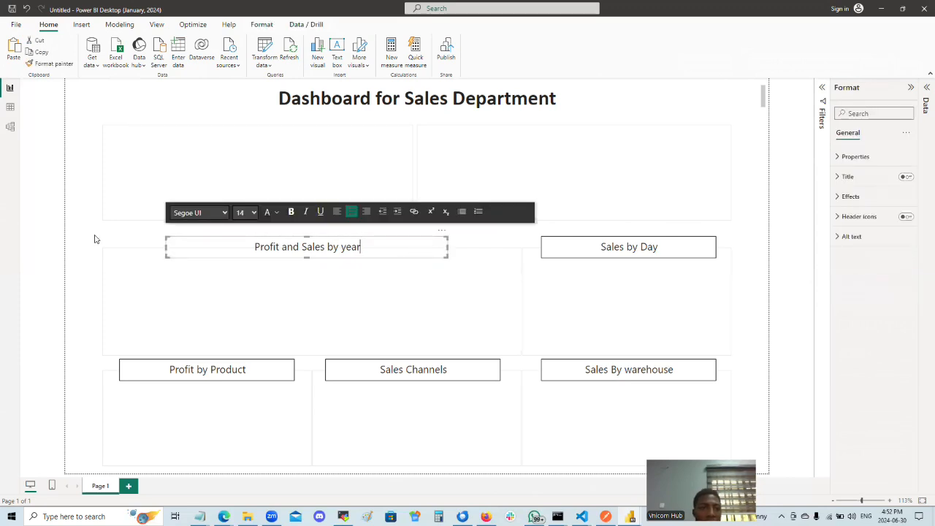
pyautogui.click(337, 311)
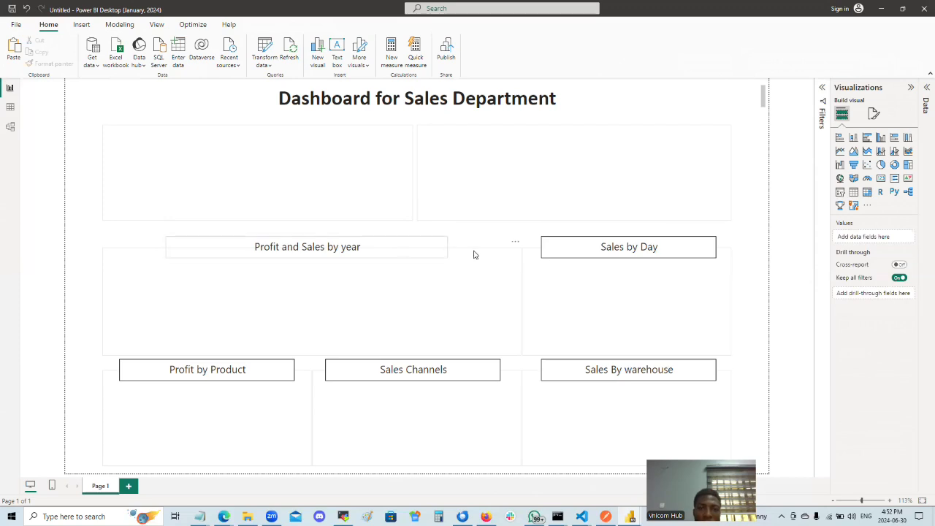
pyautogui.click(421, 241)
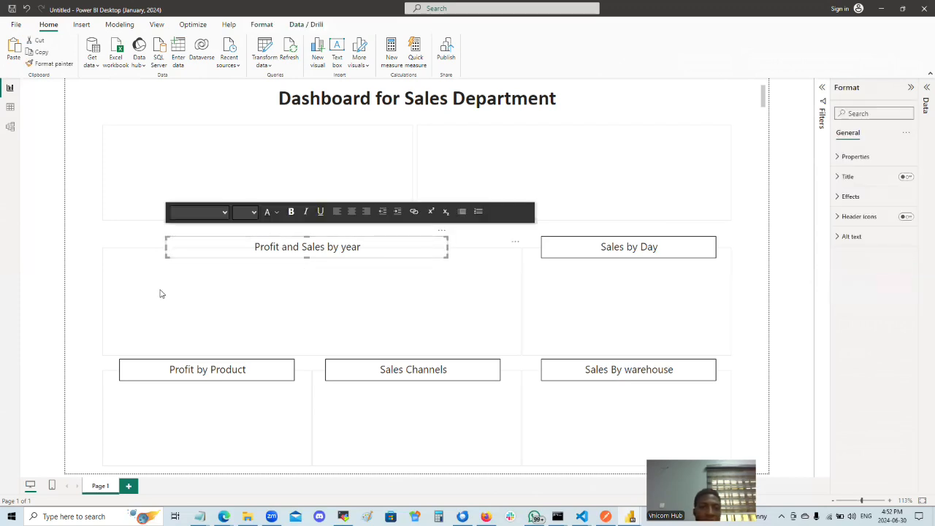
pyautogui.click(837, 198)
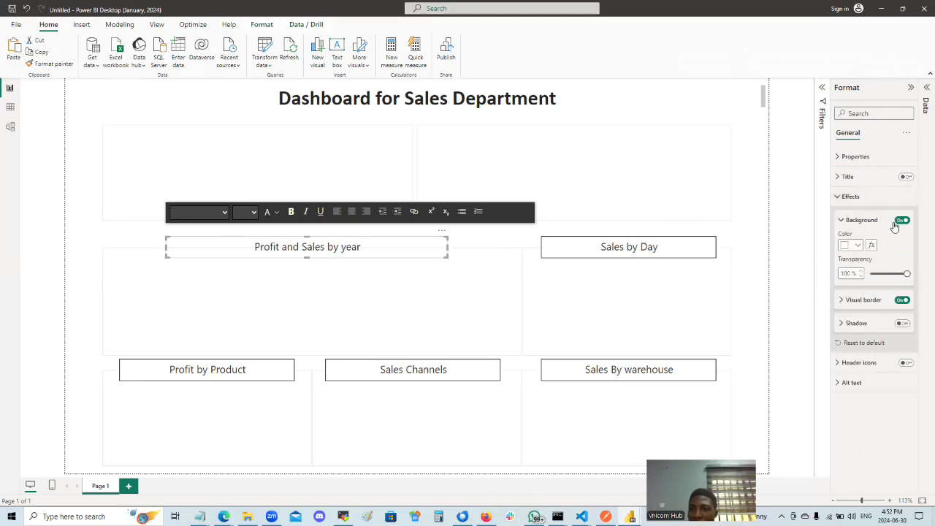
pyautogui.moveTo(906, 274); pyautogui.dragTo(866, 282)
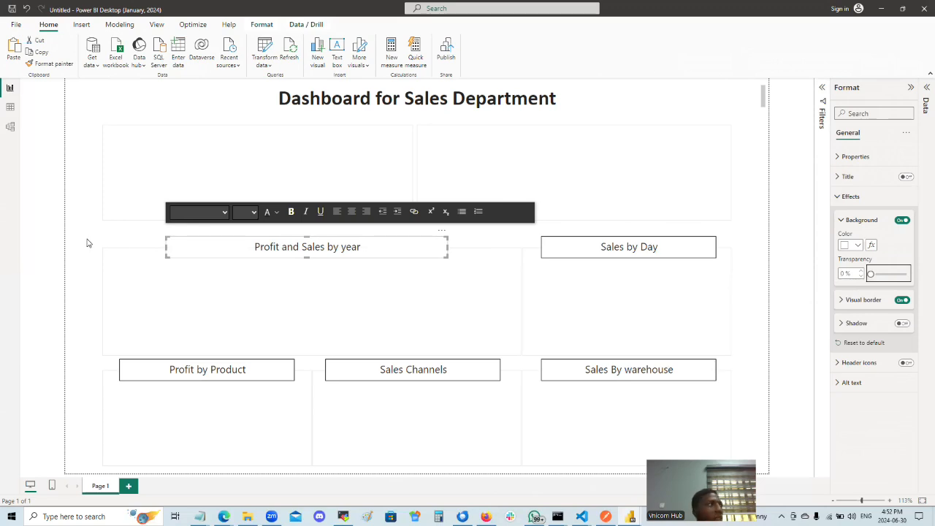
pyautogui.click(197, 288)
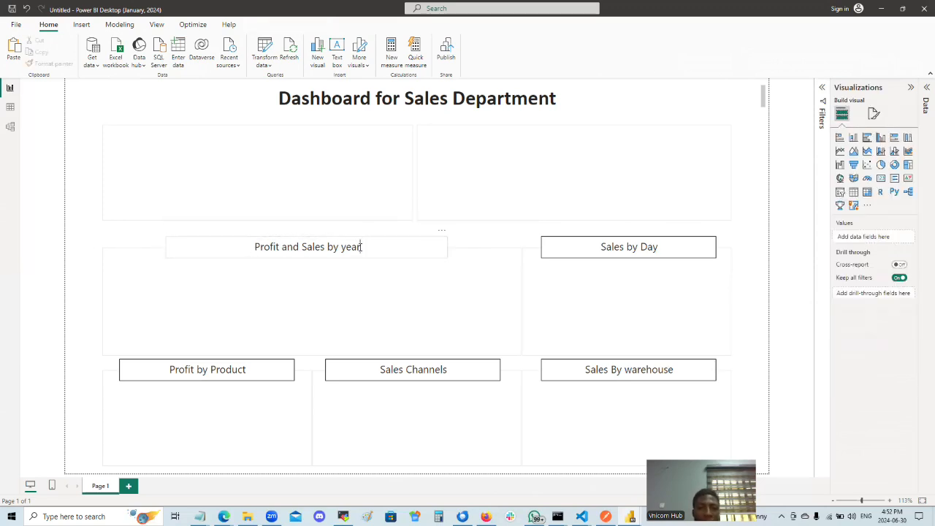
# Try a light gray font color on the "Profit and Sales by year" heading text and deselect it.
pyautogui.moveTo(361, 247); pyautogui.dragTo(255, 247)
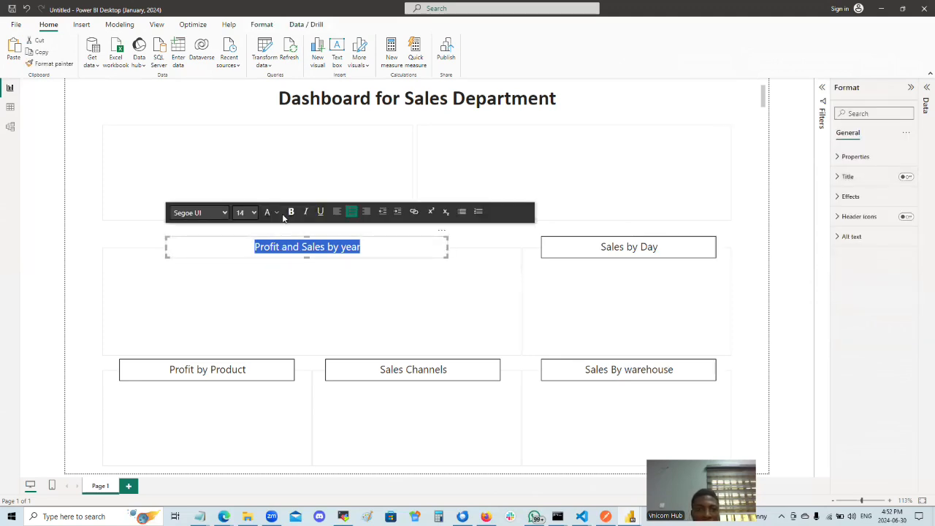
pyautogui.click(277, 213)
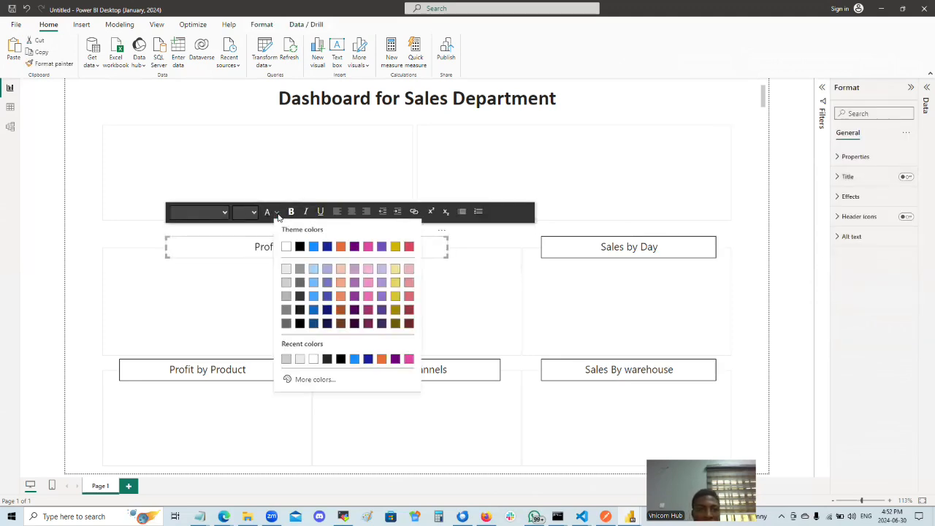
pyautogui.click(286, 282)
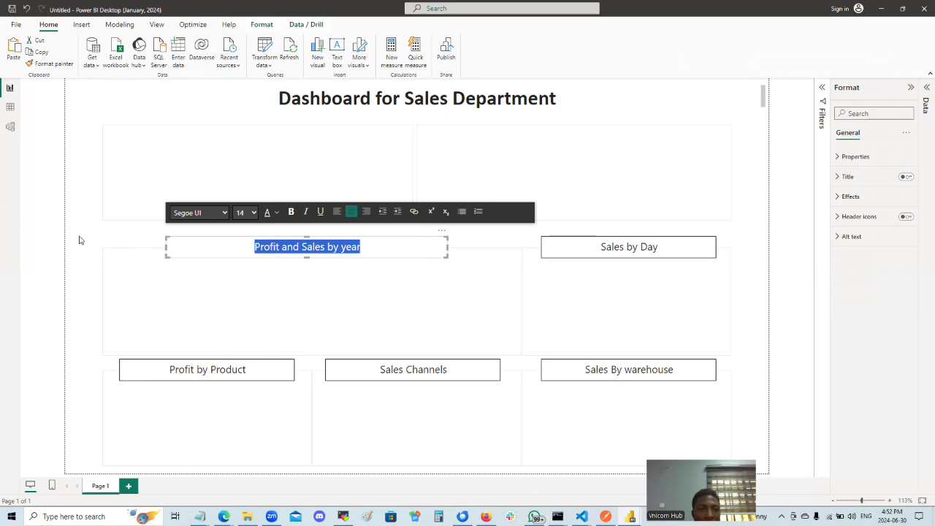
pyautogui.click(135, 245)
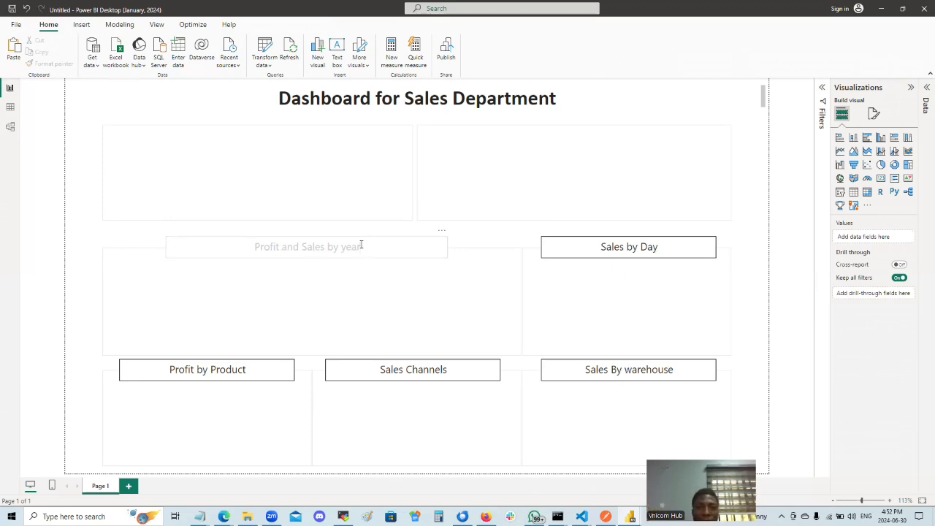
# Set the font color of the "Profit and Sales by year" heading text to medium gray and deselect it.
pyautogui.moveTo(361, 246); pyautogui.dragTo(255, 247)
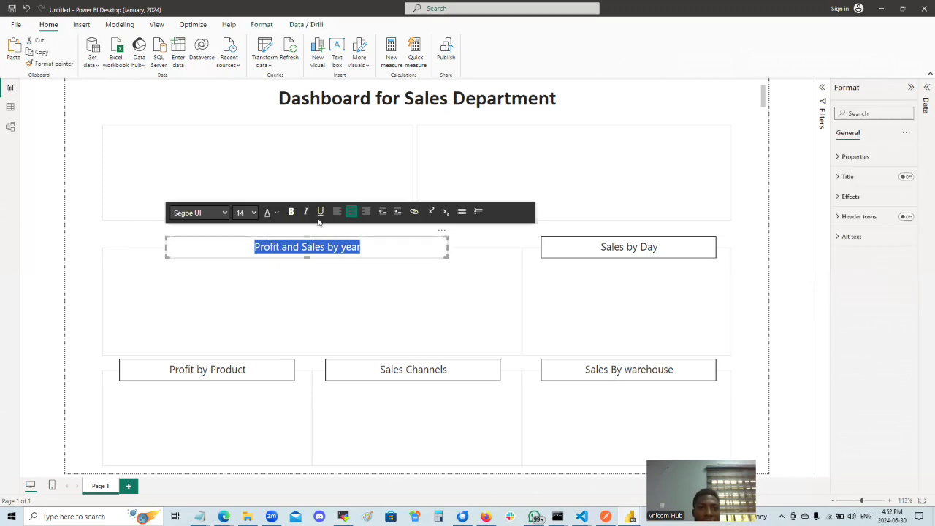
pyautogui.click(278, 214)
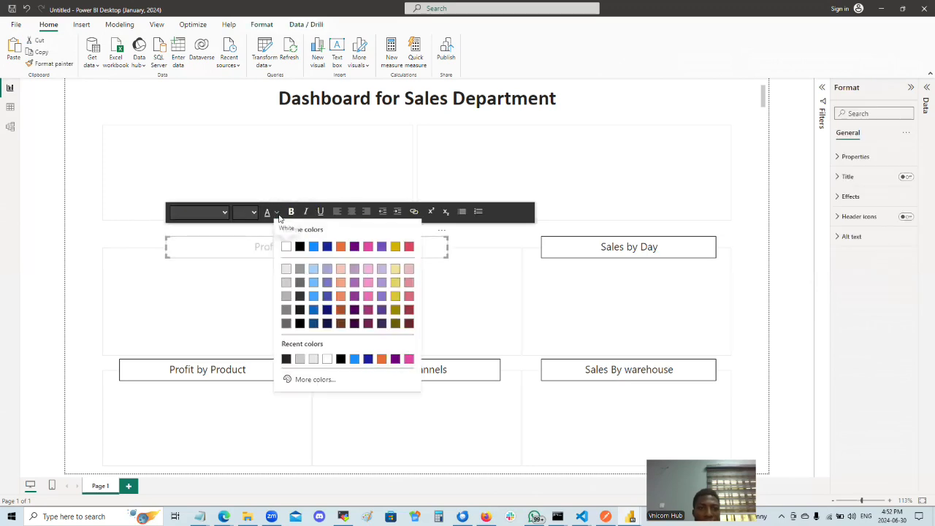
pyautogui.click(286, 310)
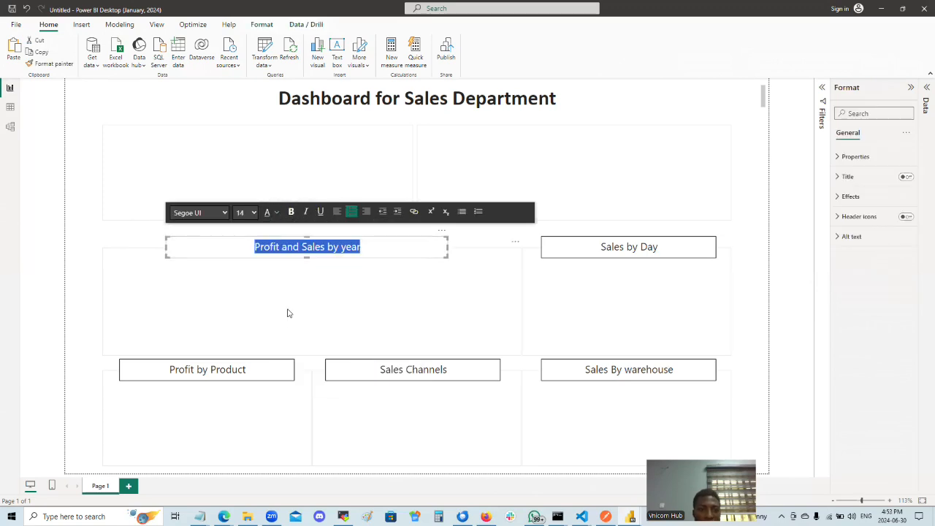
pyautogui.click(89, 234)
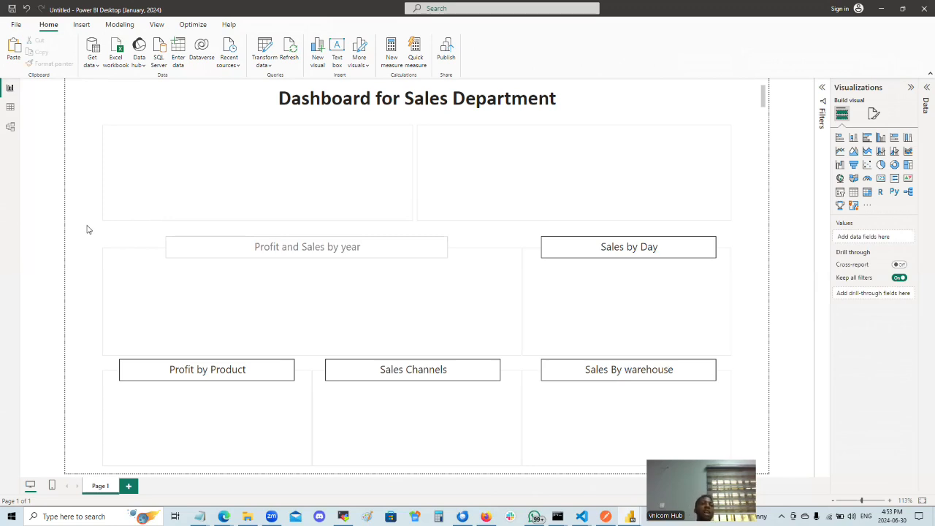
# Copy the formatting of the "Profit and Sales by year" heading onto the "Sales by Day" heading with Format Painter.
pyautogui.click(378, 247)
pyautogui.click(56, 30)
pyautogui.click(53, 64)
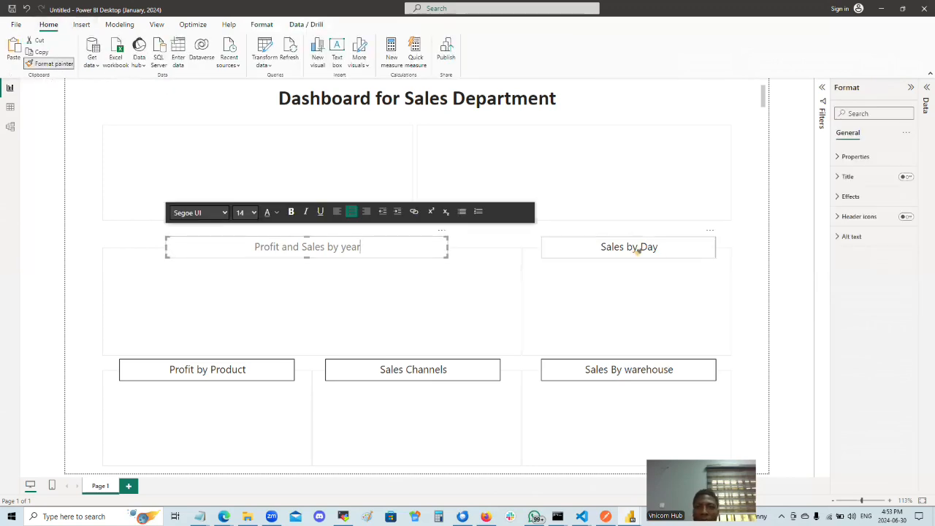
pyautogui.click(680, 246)
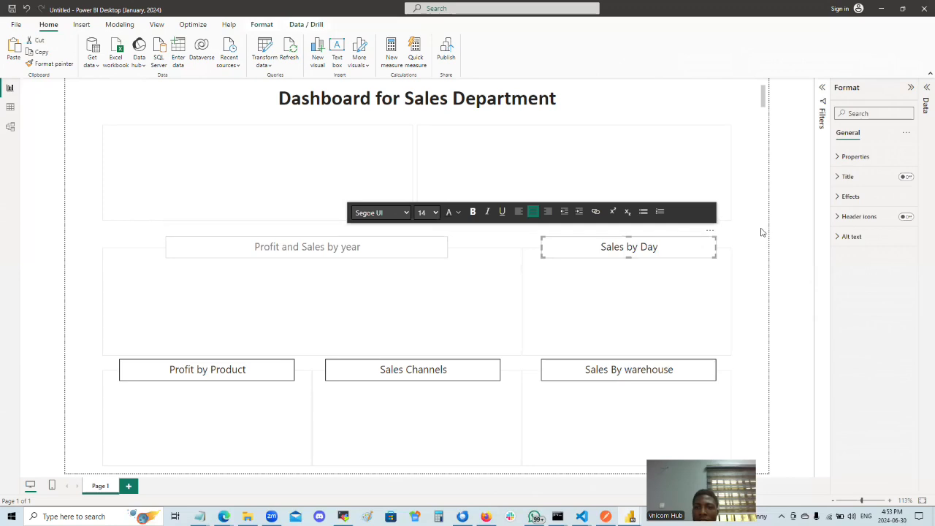
pyautogui.click(756, 234)
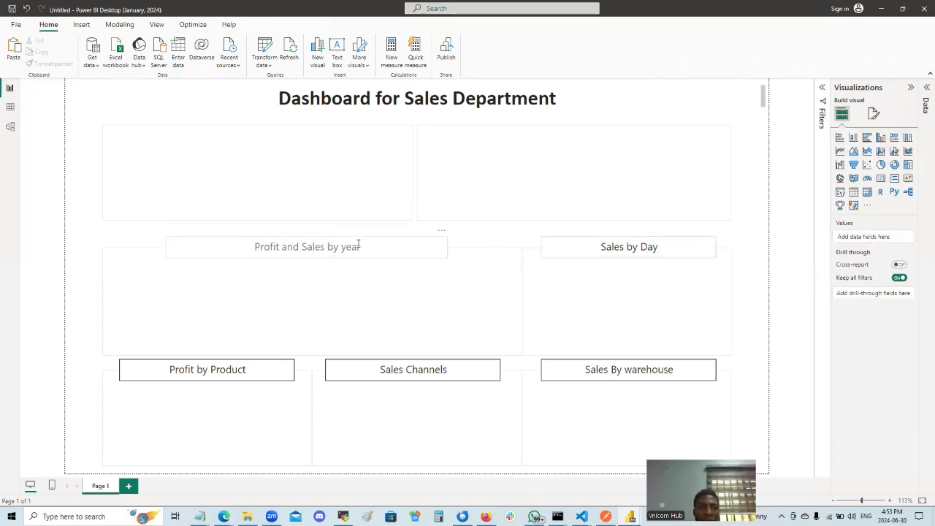
# Set the font color of the "Sales by Day" heading text to medium gray and deselect it.
pyautogui.moveTo(361, 247); pyautogui.dragTo(254, 247)
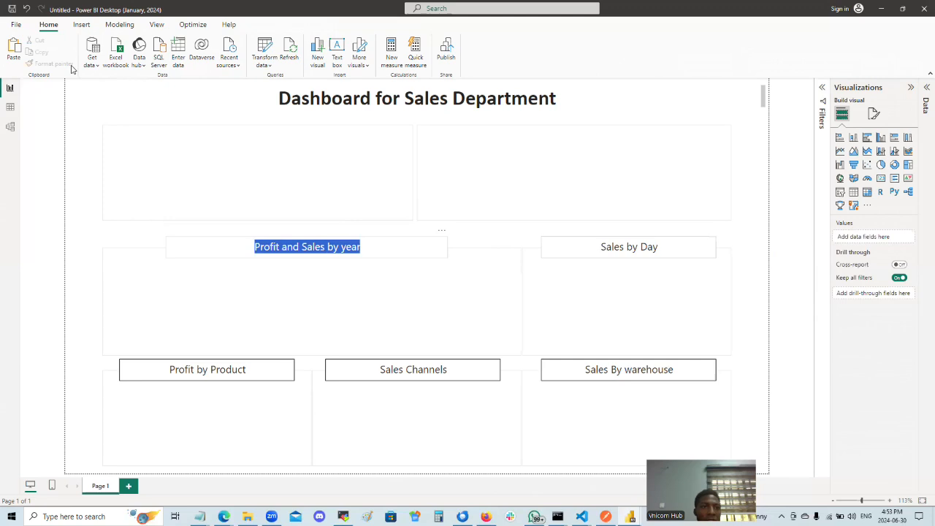
pyautogui.click(411, 246)
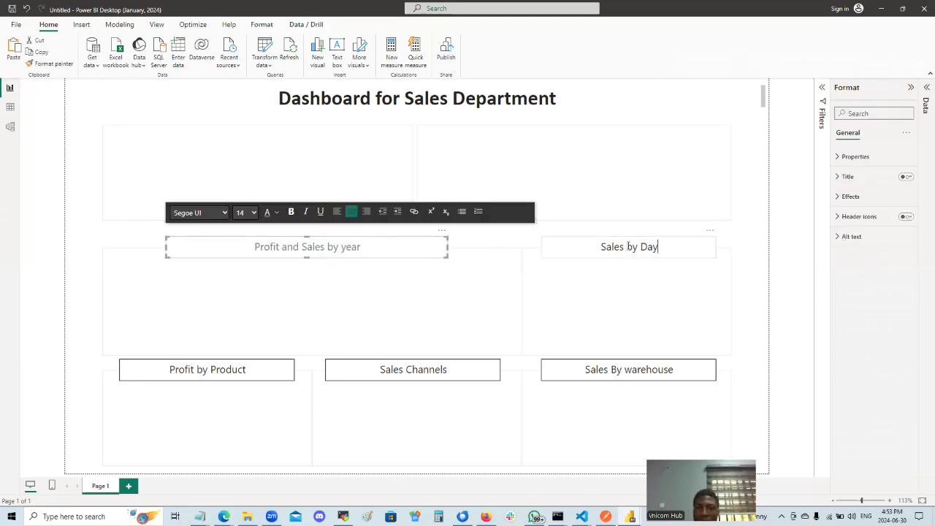
pyautogui.moveTo(658, 247); pyautogui.dragTo(596, 249)
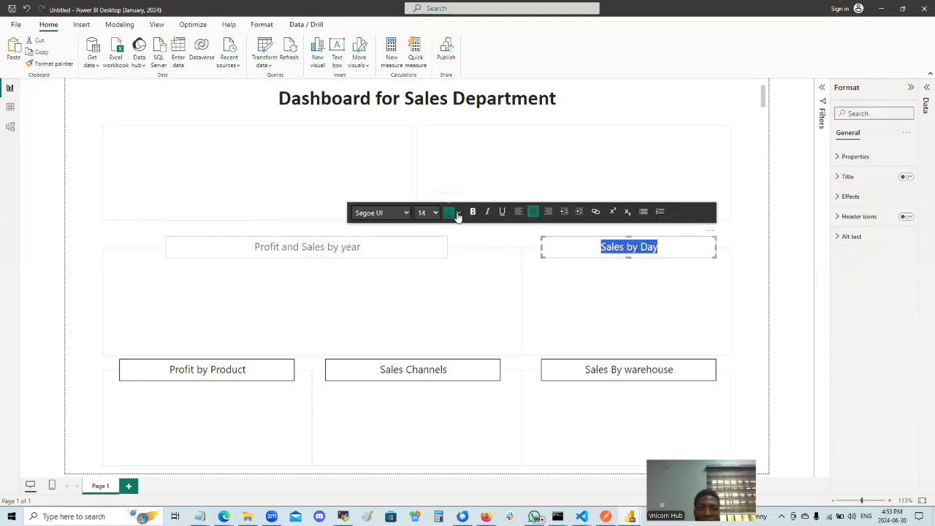
pyautogui.click(460, 220)
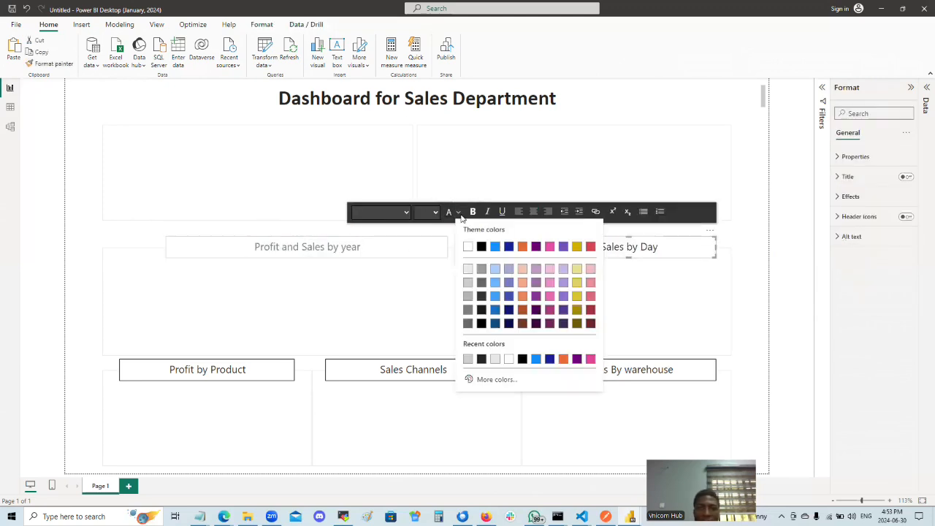
pyautogui.click(463, 299)
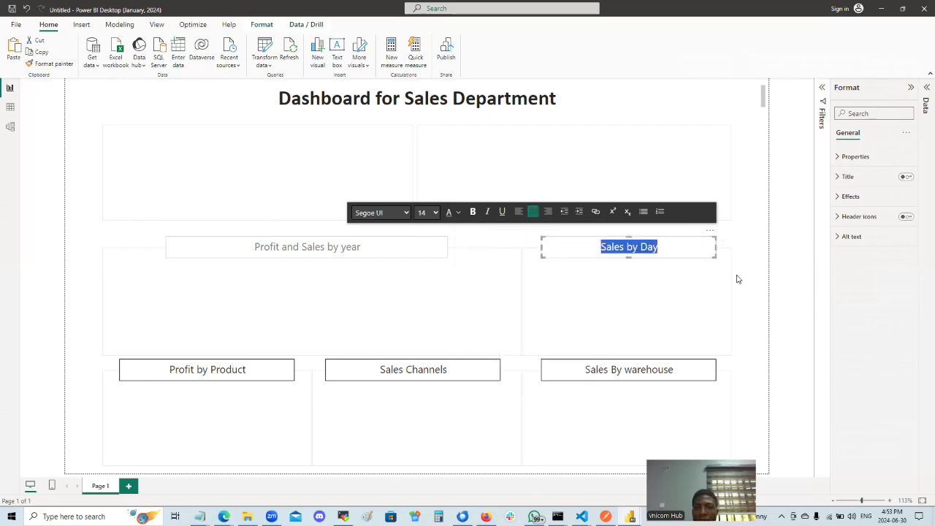
pyautogui.click(747, 300)
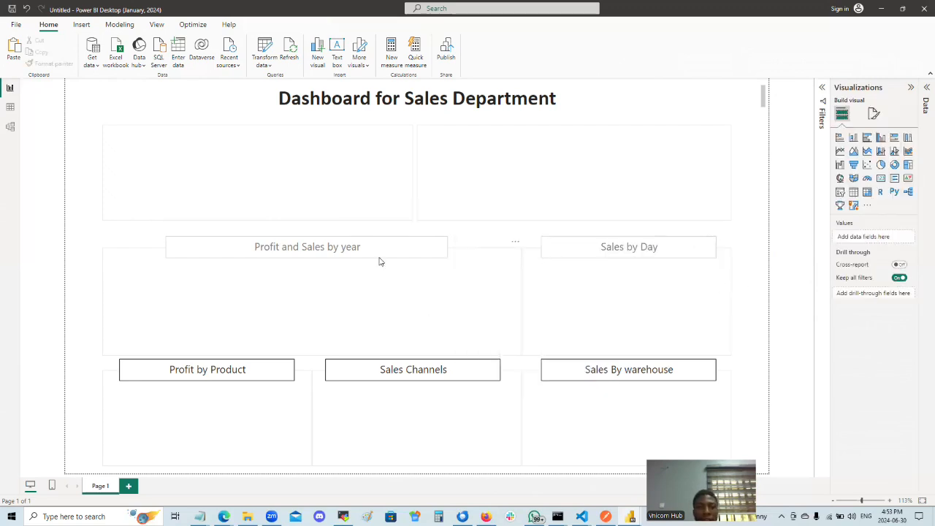
# Copy the light gray border formatting onto the "Profit by Product", "Sales Channels" and "Sales By warehouse" headings with Format Painter.
pyautogui.click(48, 64)
pyautogui.click(267, 373)
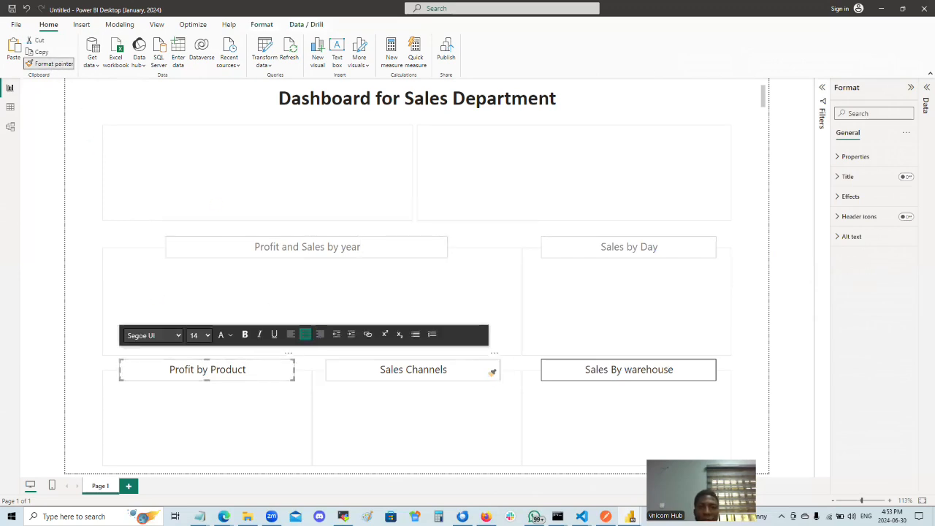
pyautogui.click(492, 369)
pyautogui.click(51, 63)
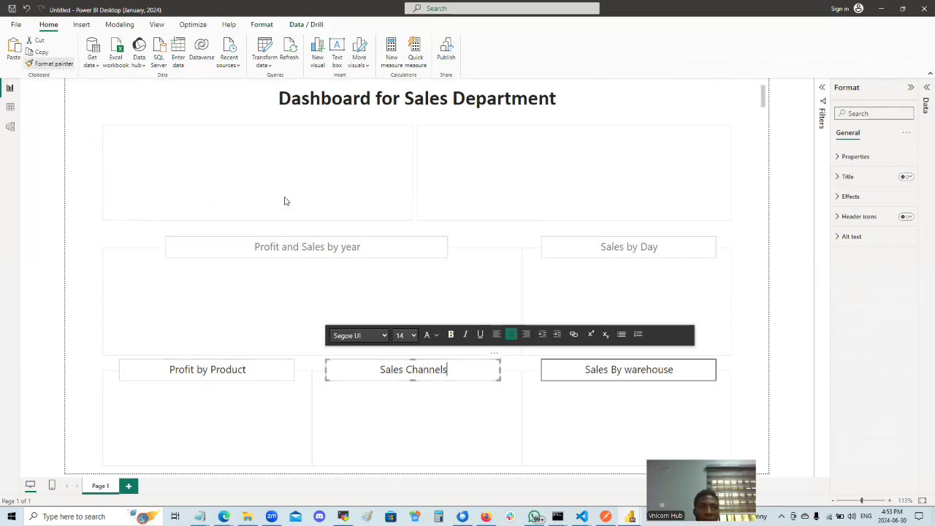
pyautogui.click(677, 369)
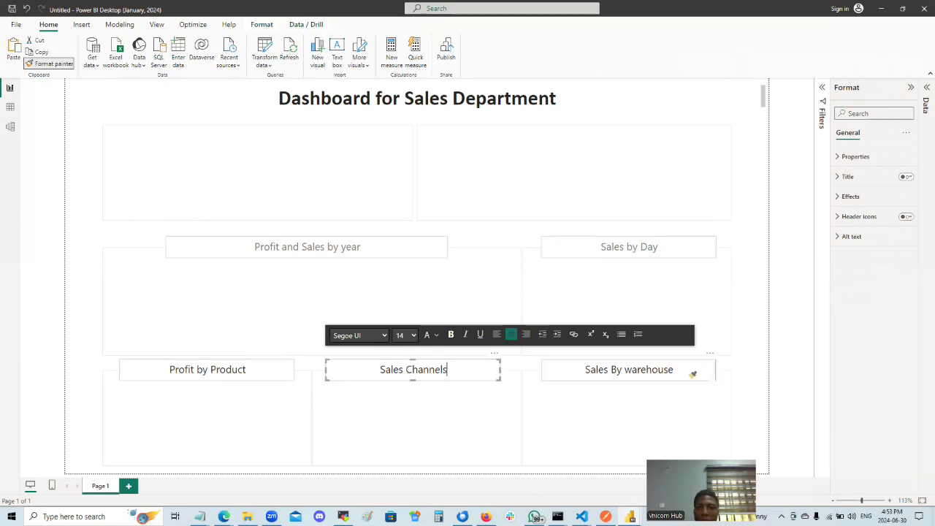
pyautogui.click(745, 357)
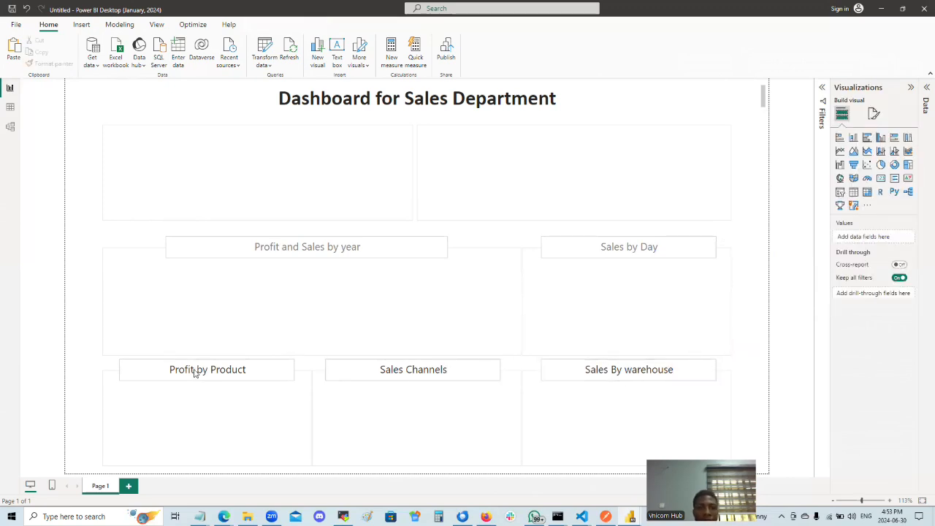
# Set the font color of the "Profit by Product" heading text to medium gray.
pyautogui.moveTo(257, 370); pyautogui.dragTo(159, 361)
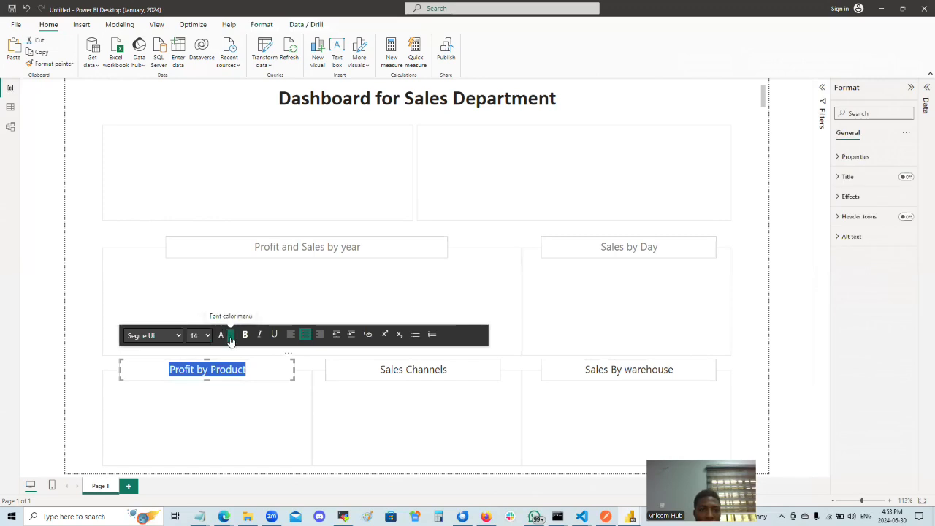
pyautogui.click(230, 338)
pyautogui.click(237, 257)
# Set the font color of the "Sales Channels" heading text to gray.
pyautogui.click(448, 370)
pyautogui.moveTo(448, 369); pyautogui.dragTo(375, 368)
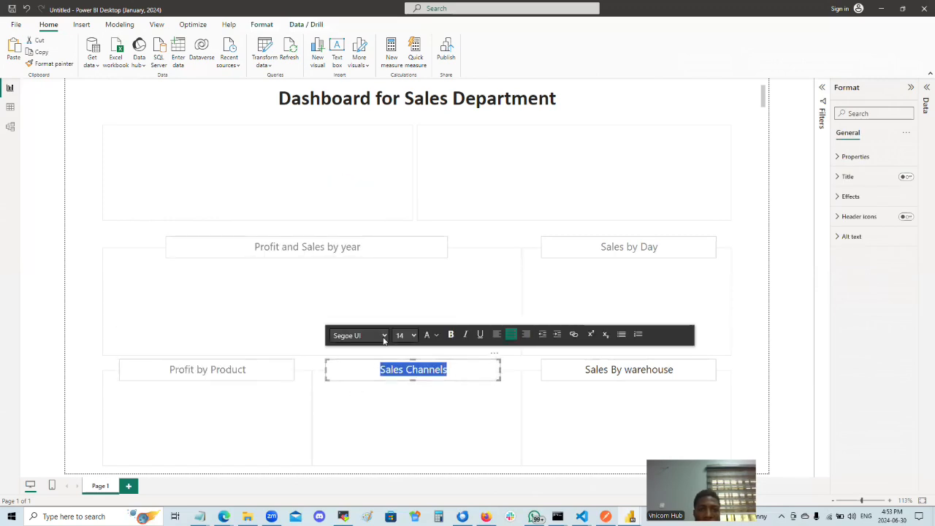
pyautogui.click(413, 336)
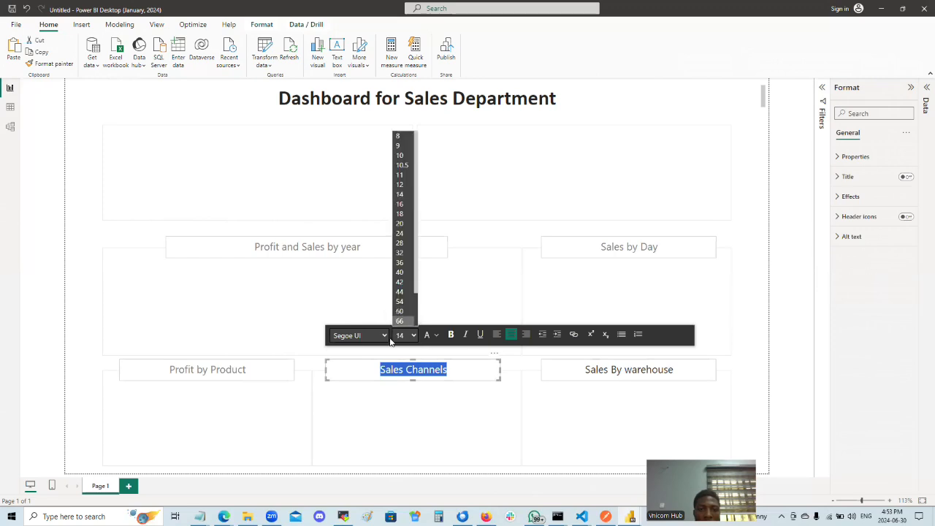
pyautogui.click(436, 335)
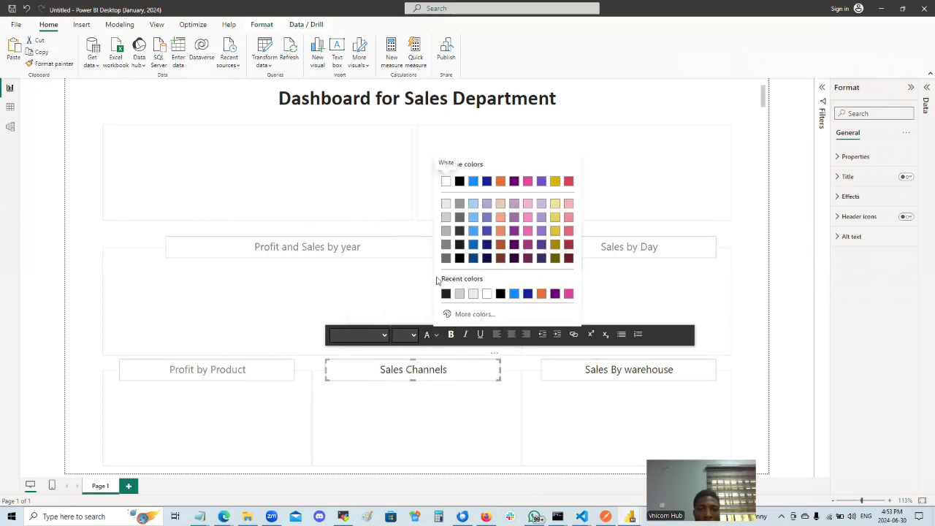
pyautogui.click(445, 217)
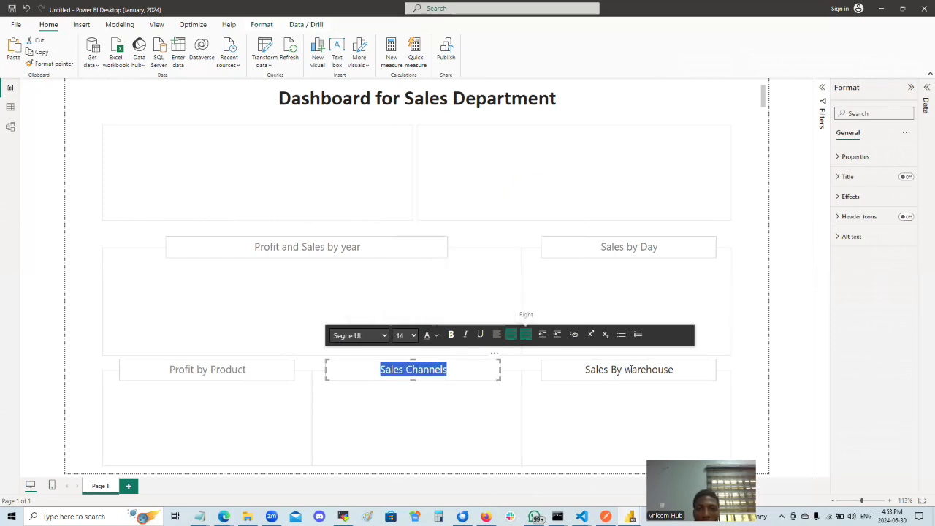
# Set the font color of the "Sales By warehouse" heading text to medium gray and deselect it.
pyautogui.click(675, 370)
pyautogui.moveTo(675, 370); pyautogui.dragTo(584, 370)
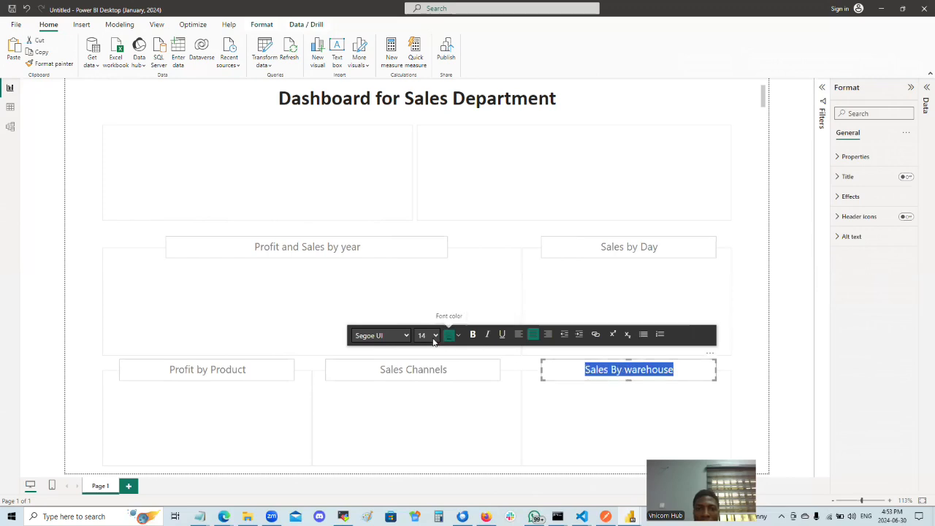
pyautogui.click(456, 334)
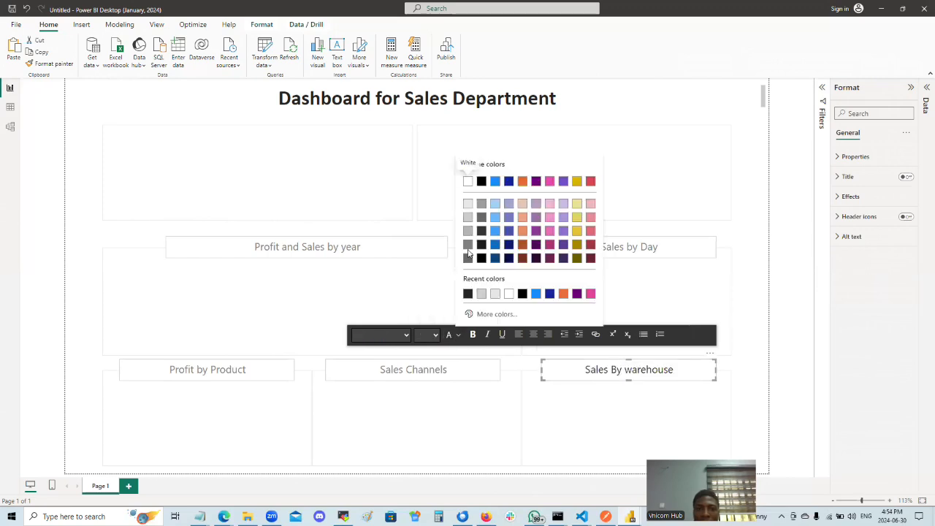
pyautogui.click(469, 249)
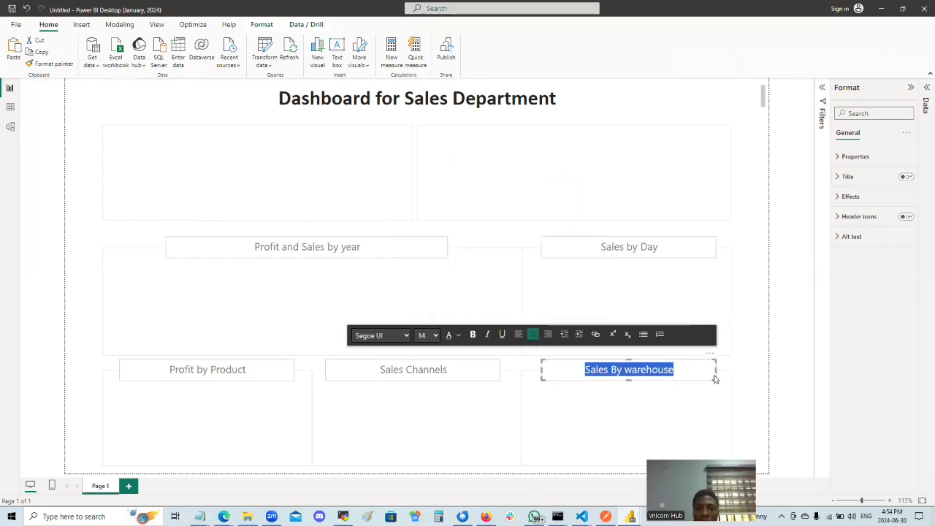
pyautogui.click(757, 386)
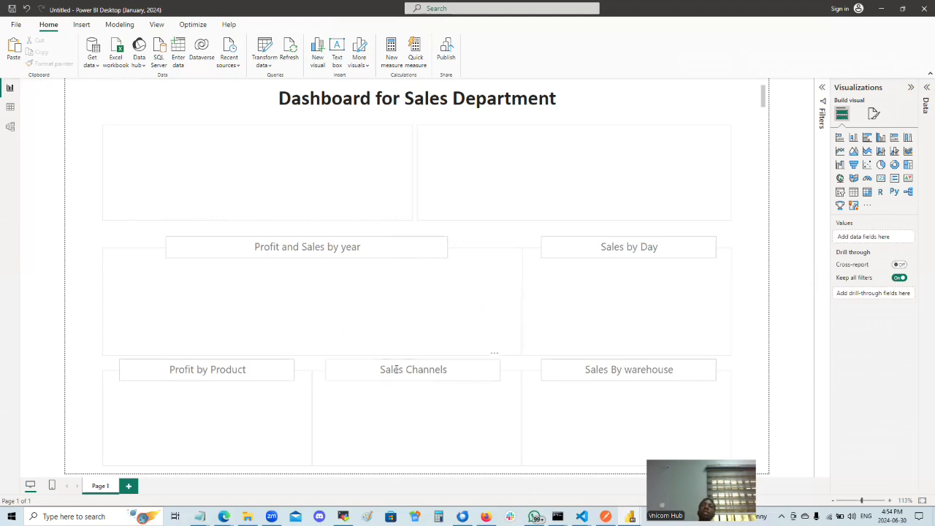
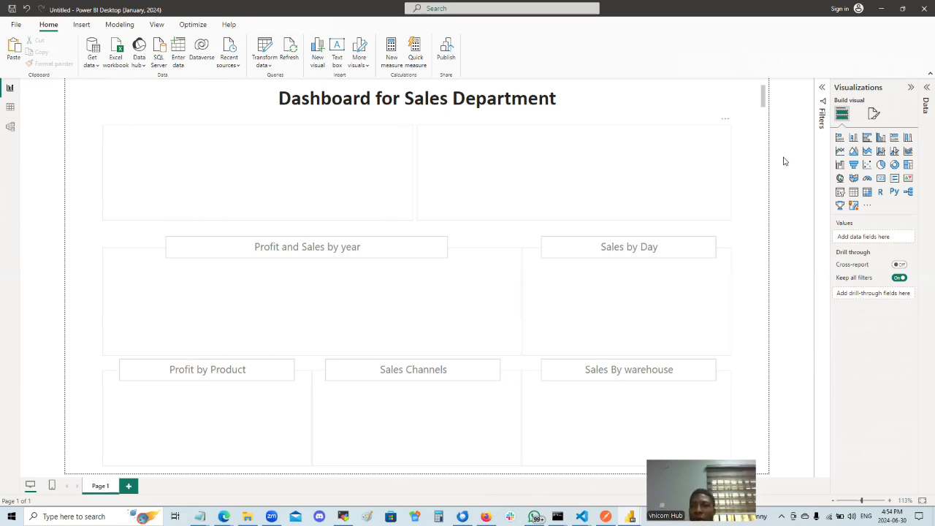
# Show the model's data tables, create a new calculated table and name it Dates in its formula.
pyautogui.click(910, 89)
pyautogui.click(925, 91)
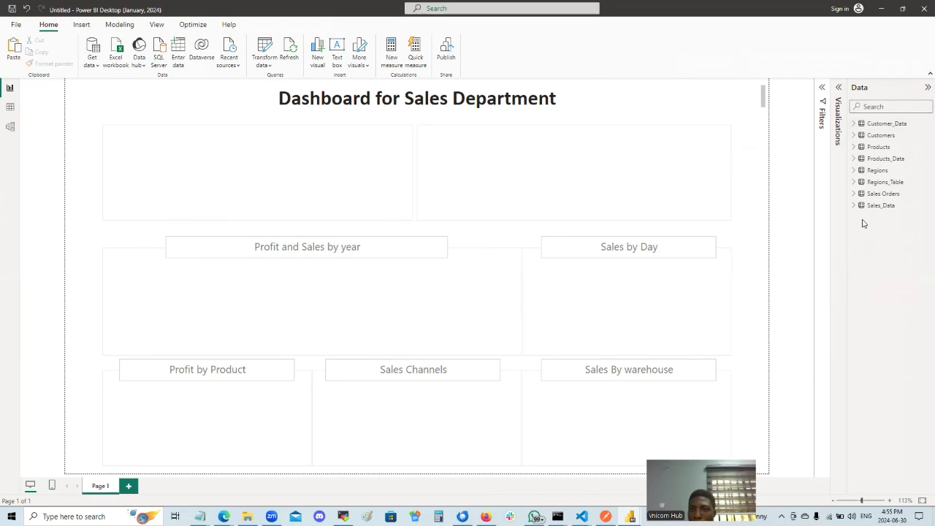
pyautogui.click(15, 110)
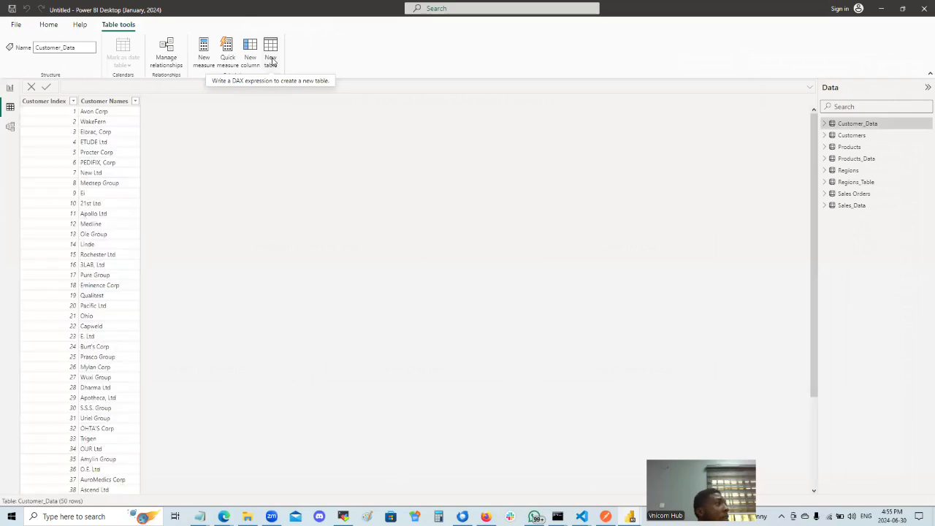
pyautogui.click(271, 62)
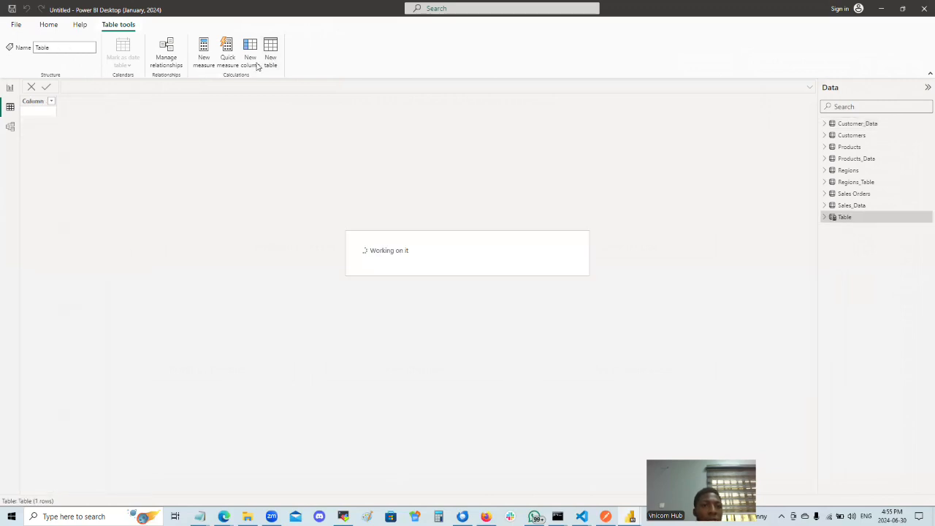
pyautogui.click(108, 87)
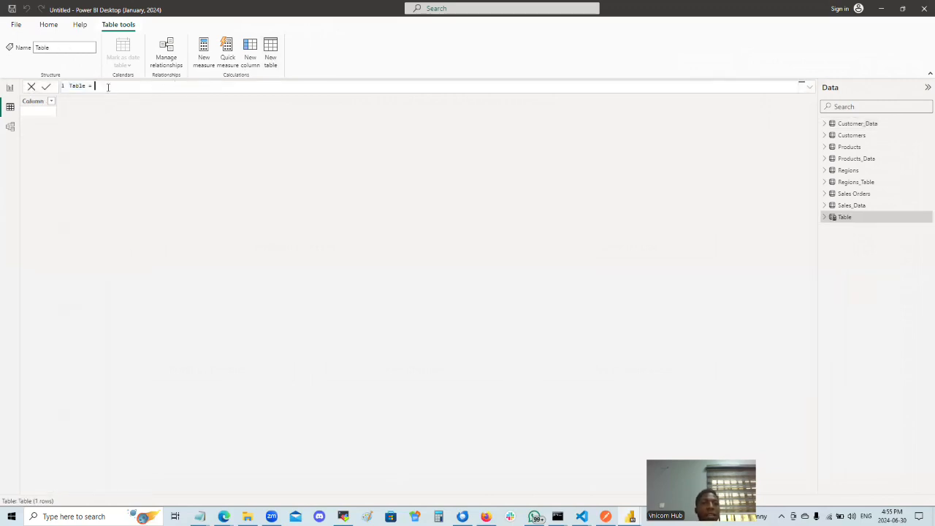
pyautogui.doubleClick(78, 87)
pyautogui.write('Dates')
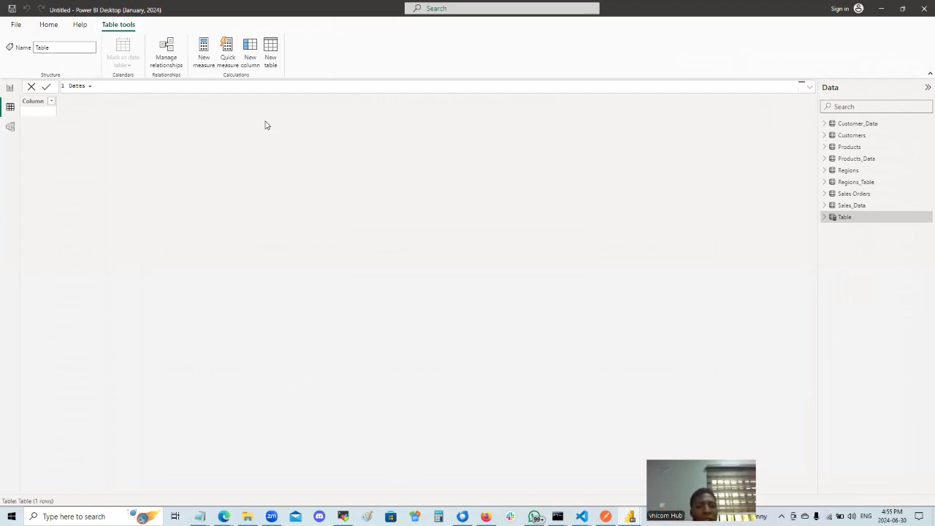
pyautogui.write('Add')
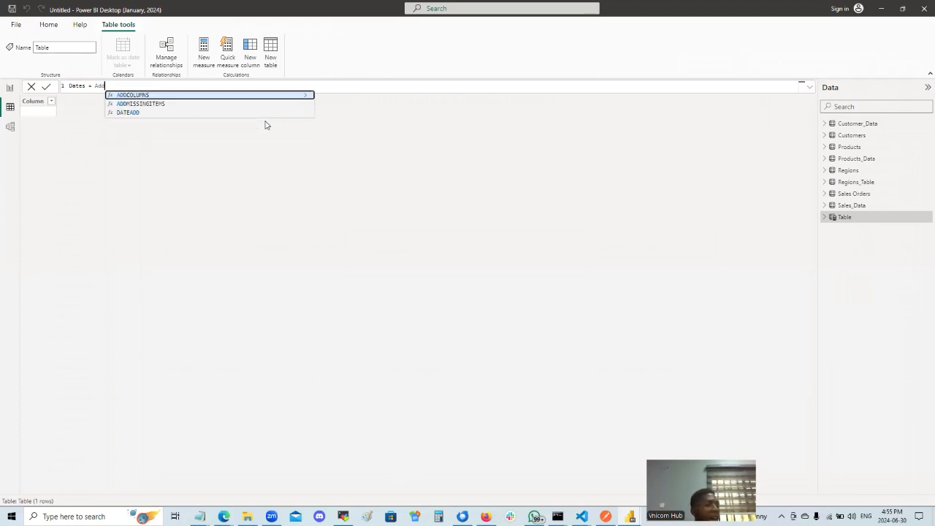
pyautogui.press('BackSpace')
pyautogui.press('BackSpace')
pyautogui.press('BackSpace')
pyautogui.press('BackSpace')
pyautogui.press('BackSpace')
pyautogui.write('= ')
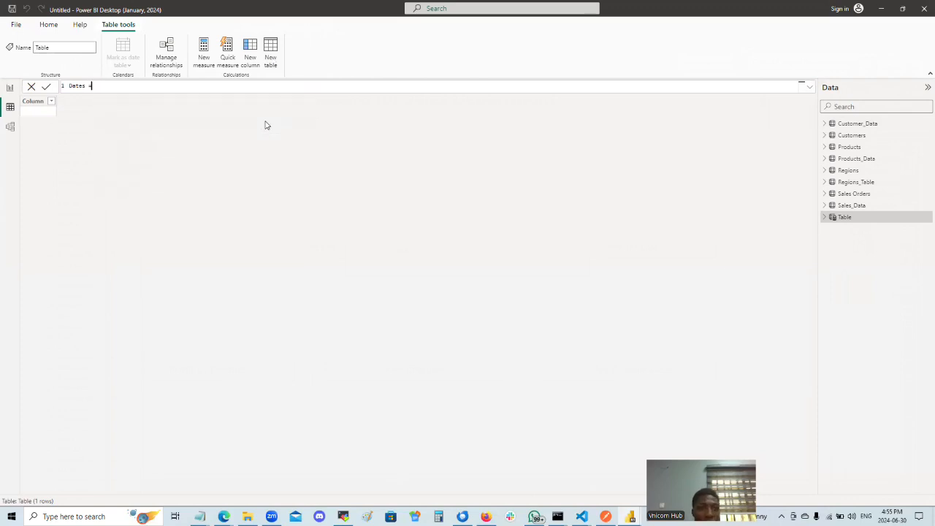
# Define the Dates table with the formula CALENDARAUTO() and commit it.
pyautogui.write('CA')
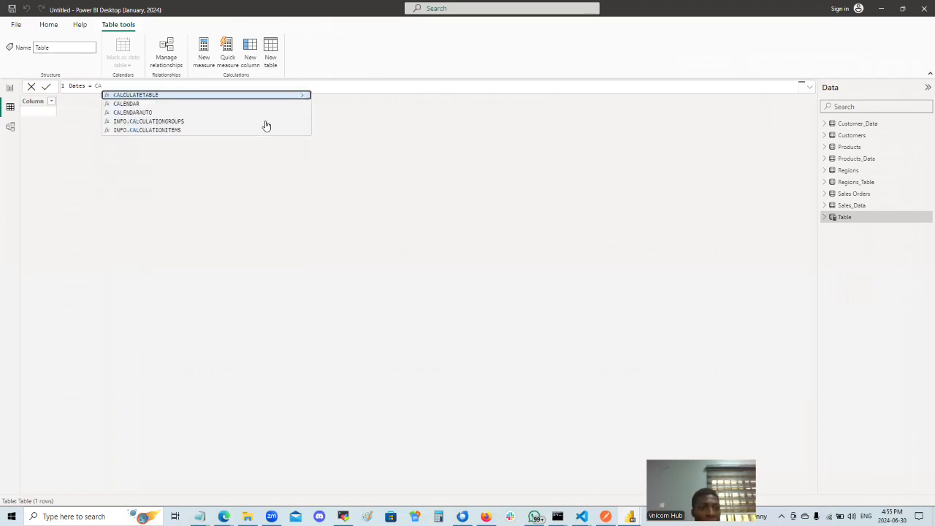
pyautogui.press('Down')
pyautogui.press('Down')
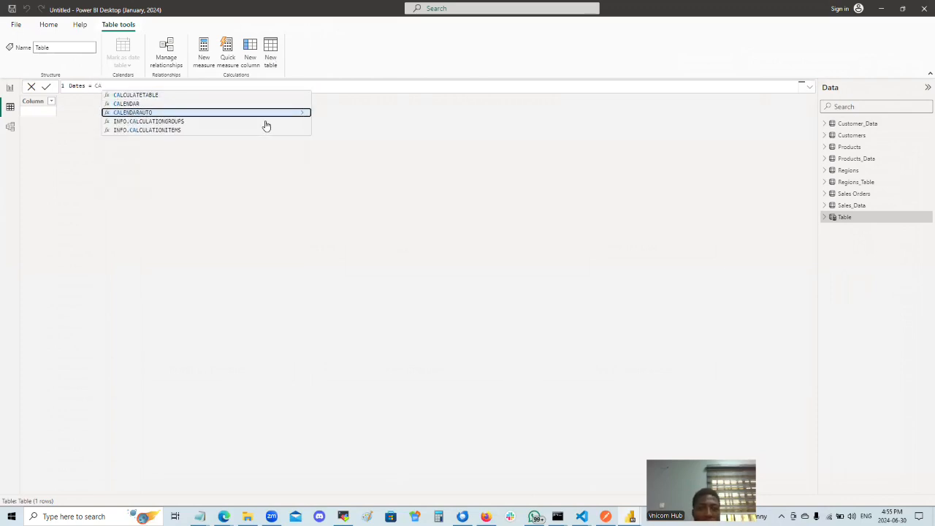
pyautogui.press('Tab')
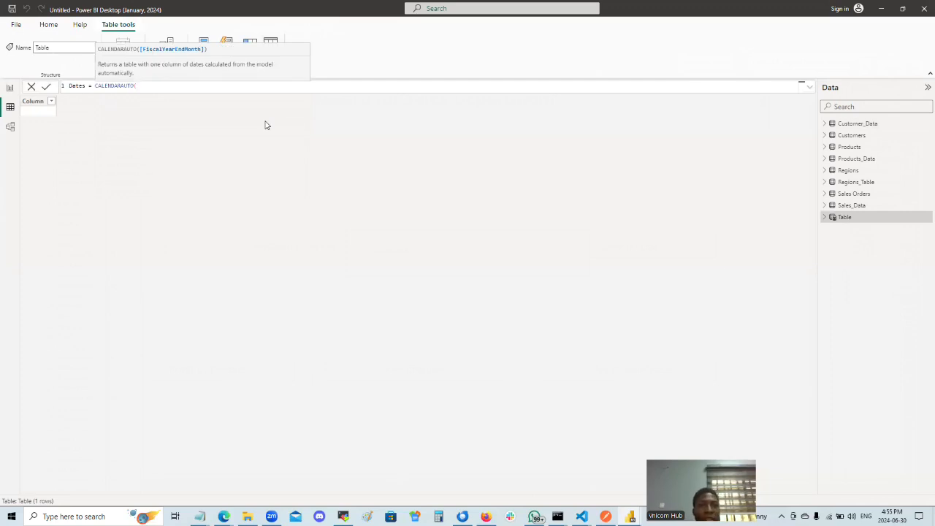
pyautogui.write(')')
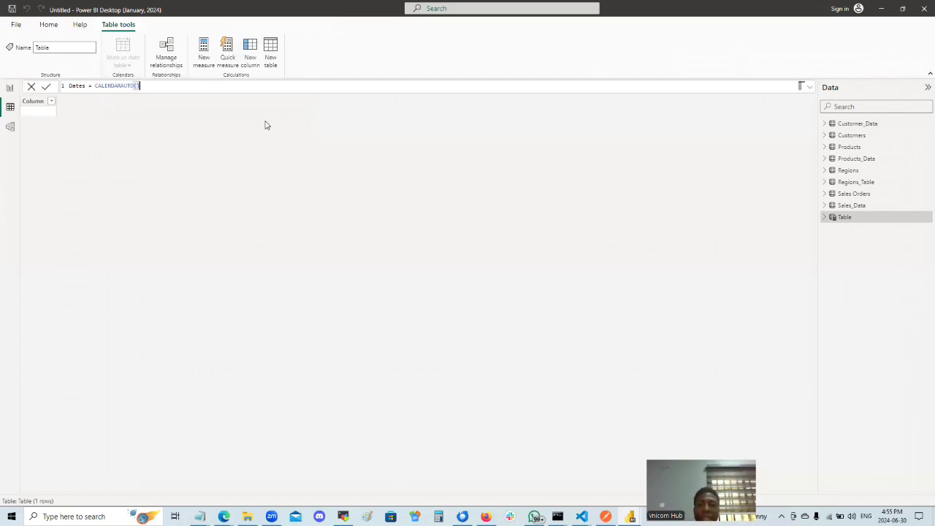
pyautogui.press('Left')
pyautogui.press('Left')
pyautogui.press('Left')
pyautogui.press('Left')
pyautogui.hotkey('ctrl', 'shift', 'Right')
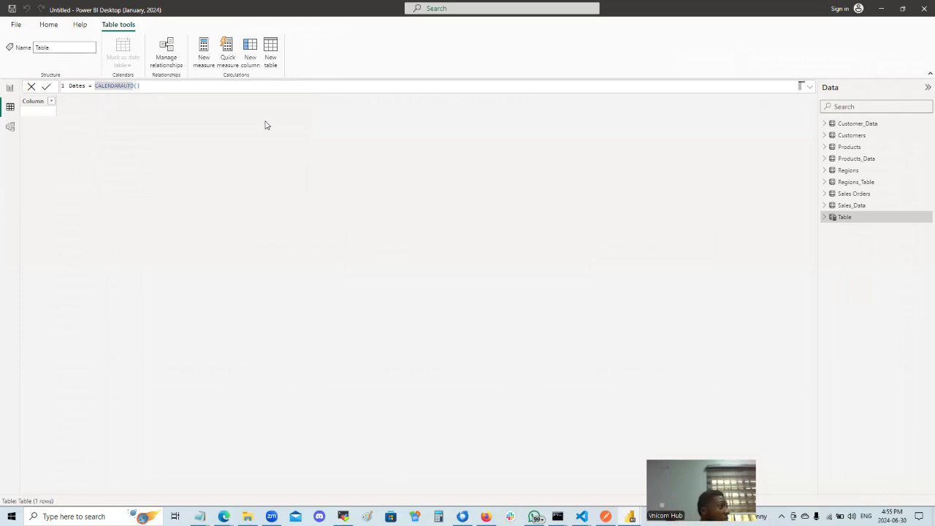
pyautogui.press('End')
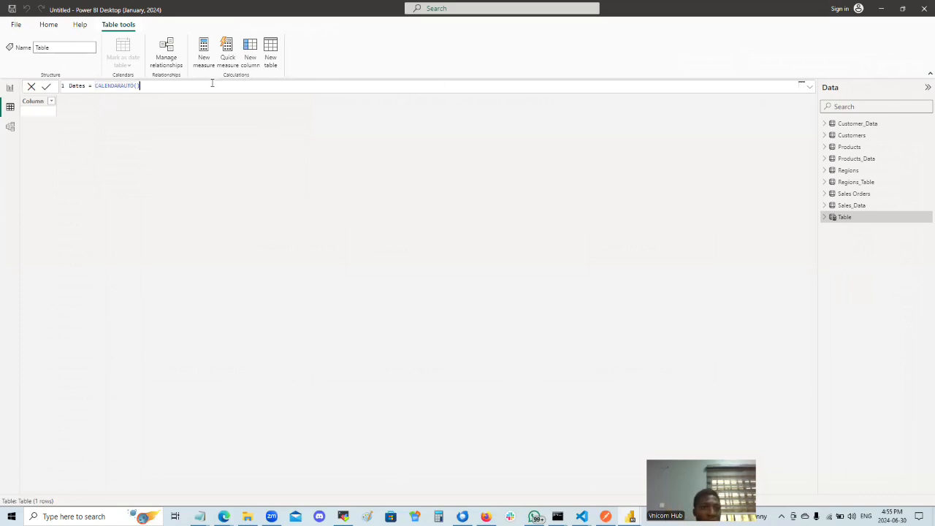
pyautogui.click(46, 89)
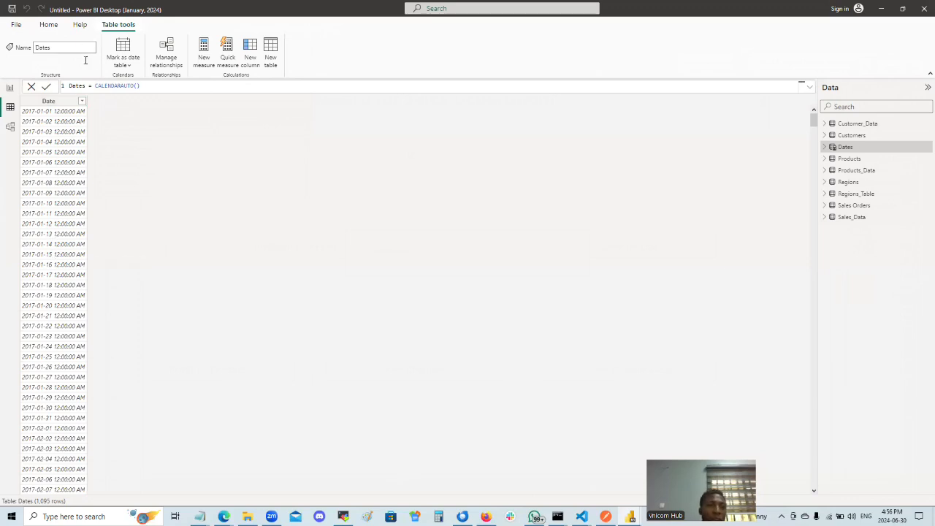
# Wrap CALENDARAUTO() in ADDCOLUMNS in the Dates formula and start a "year" column based on the YEAR function.
pyautogui.click(95, 85)
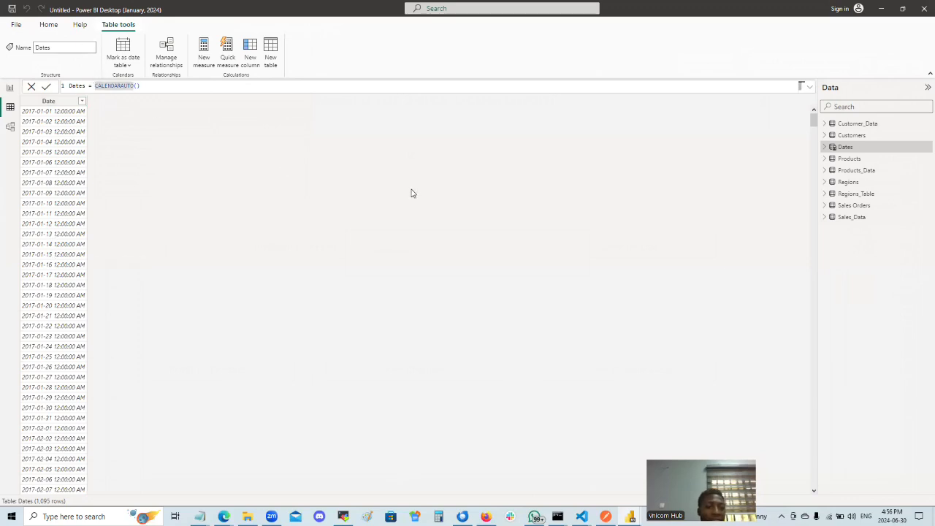
pyautogui.write('ADD')
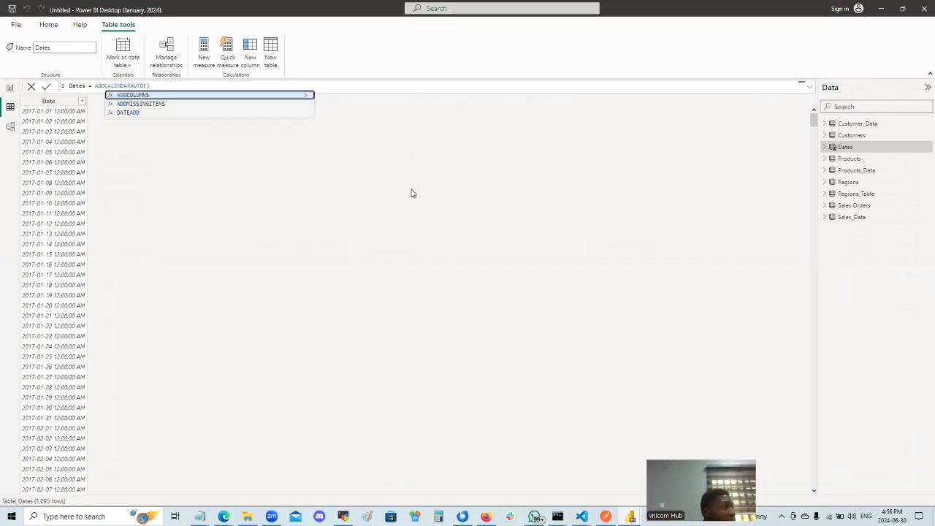
pyautogui.click(139, 96)
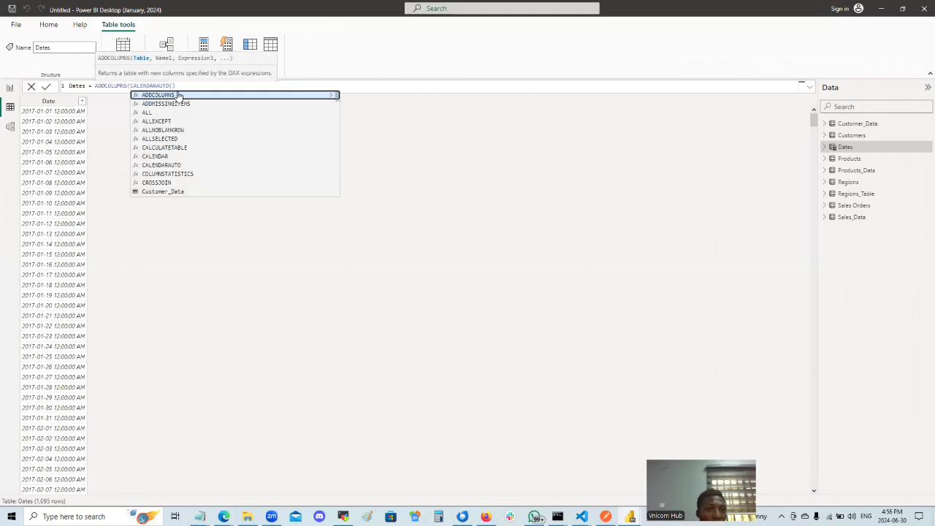
pyautogui.click(177, 86)
pyautogui.write(',')
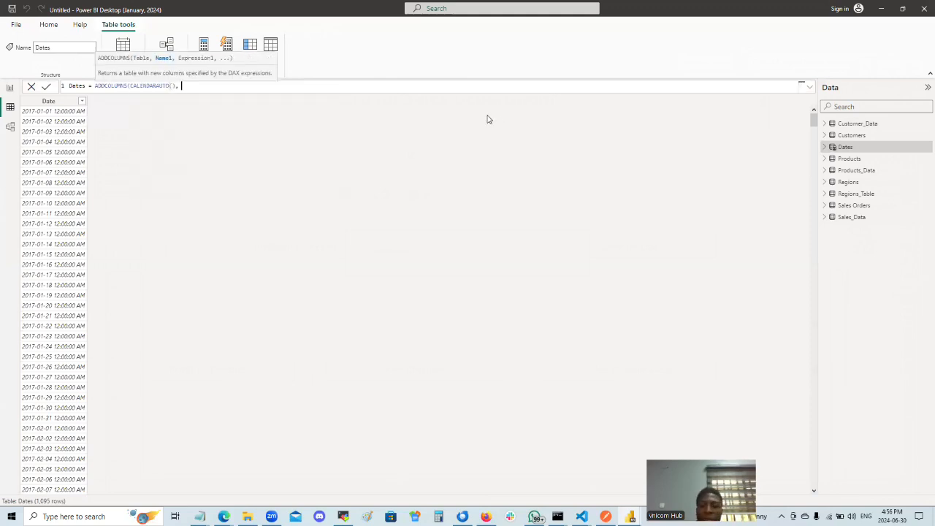
pyautogui.write(' "year",')
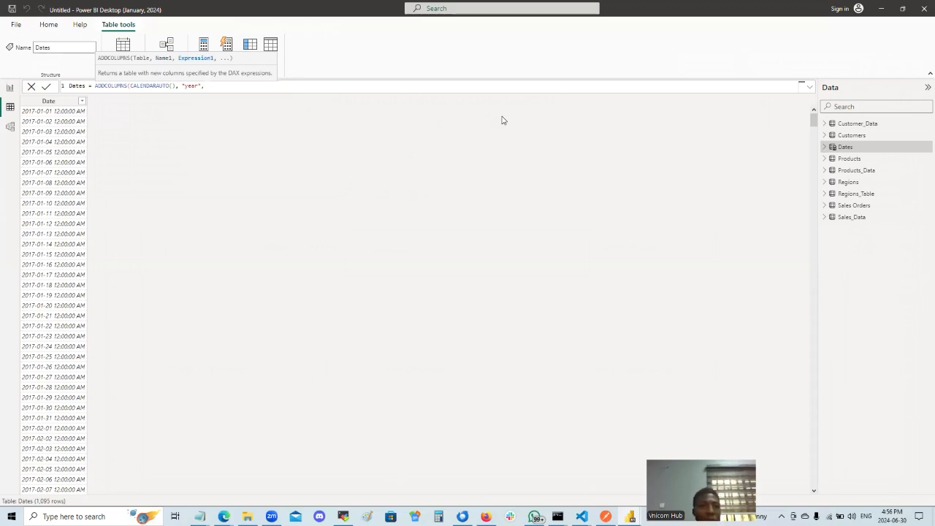
pyautogui.write('Ye')
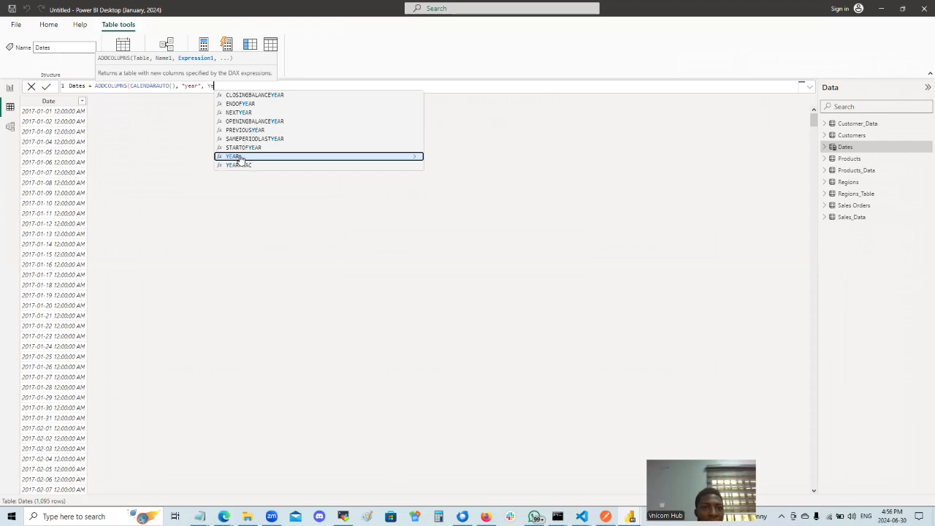
# Complete the "year" column of the Dates formula with YEAR(Date), close both functions and commit the formula.
pyautogui.click(239, 157)
pyautogui.write('Date)')
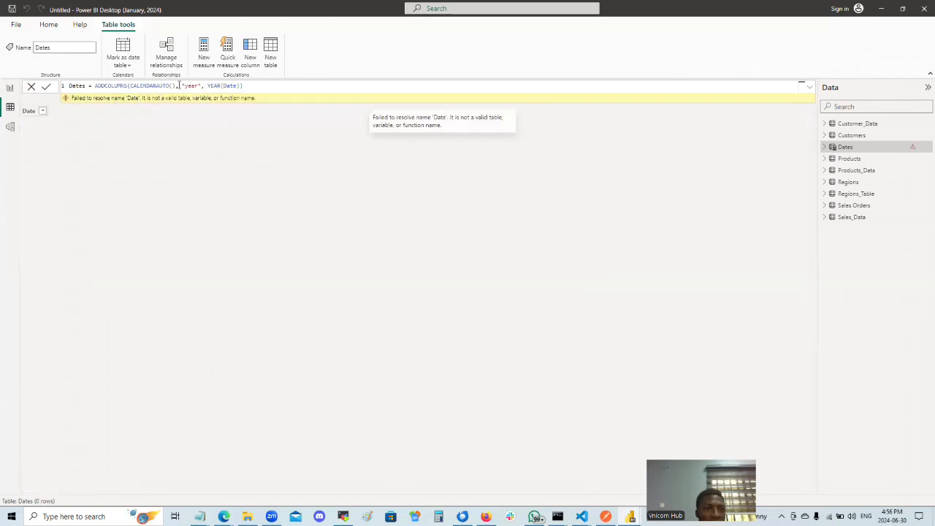
pyautogui.doubleClick(225, 87)
pyautogui.click(240, 85)
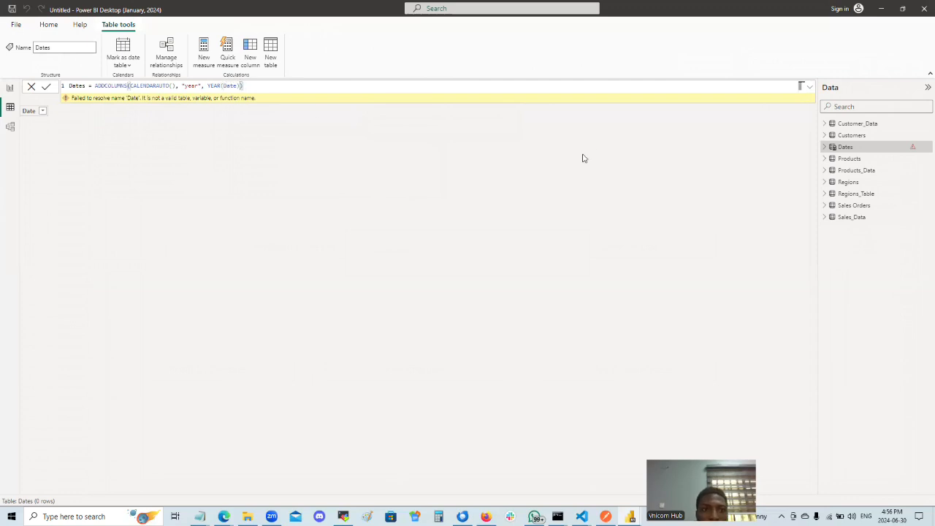
pyautogui.write(')')
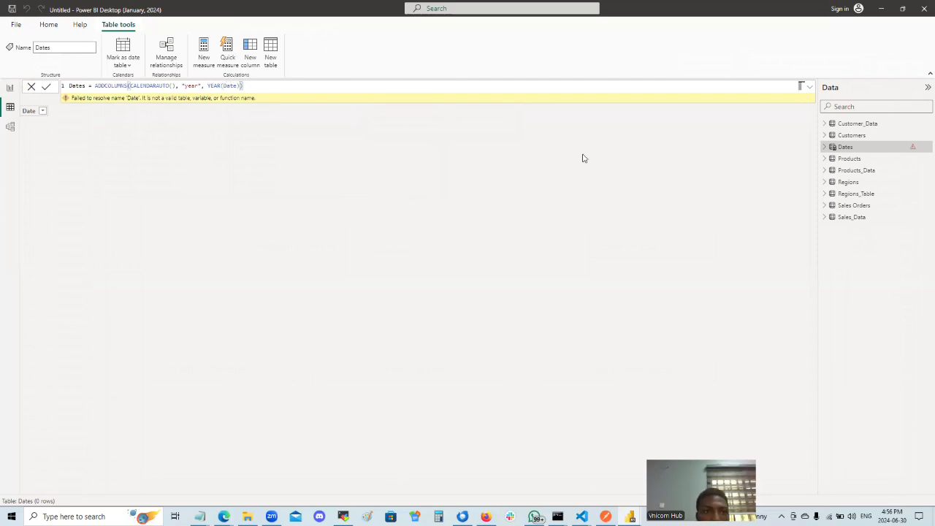
# Enclose Date in square brackets so the year expression reads YEAR([Date]), and commit the formula.
pyautogui.press('Left')
pyautogui.press('Left')
pyautogui.press('Left')
pyautogui.press('Left')
pyautogui.press('Left')
pyautogui.press('Left')
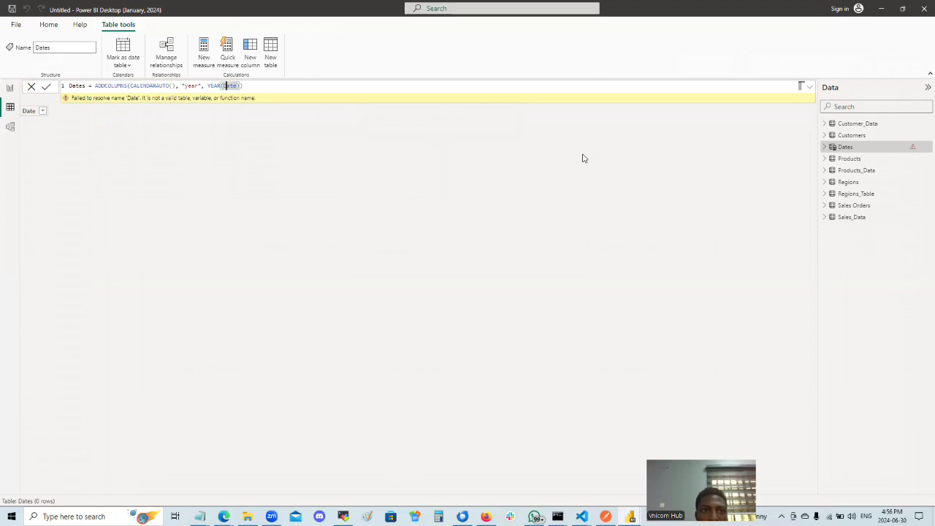
pyautogui.write('[')
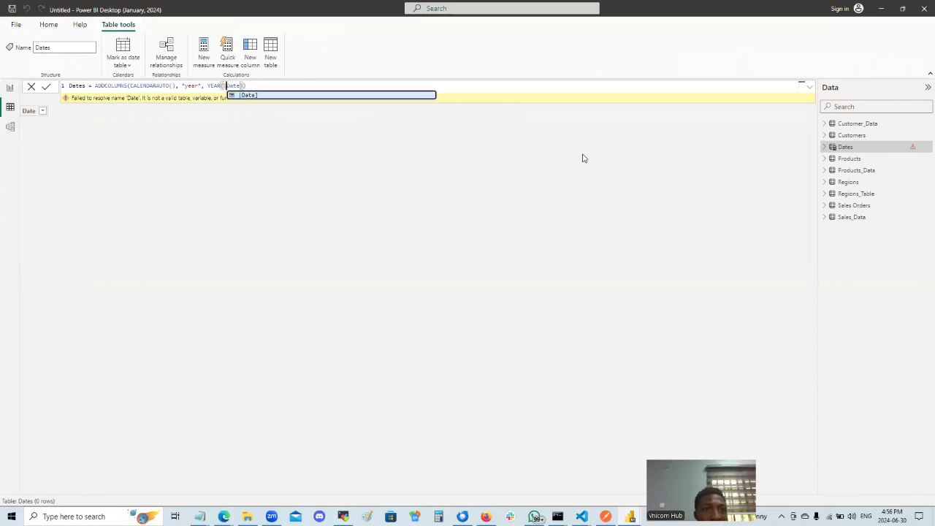
pyautogui.press('Right')
pyautogui.press('Right')
pyautogui.press('Right')
pyautogui.press('Right')
pyautogui.write(']')
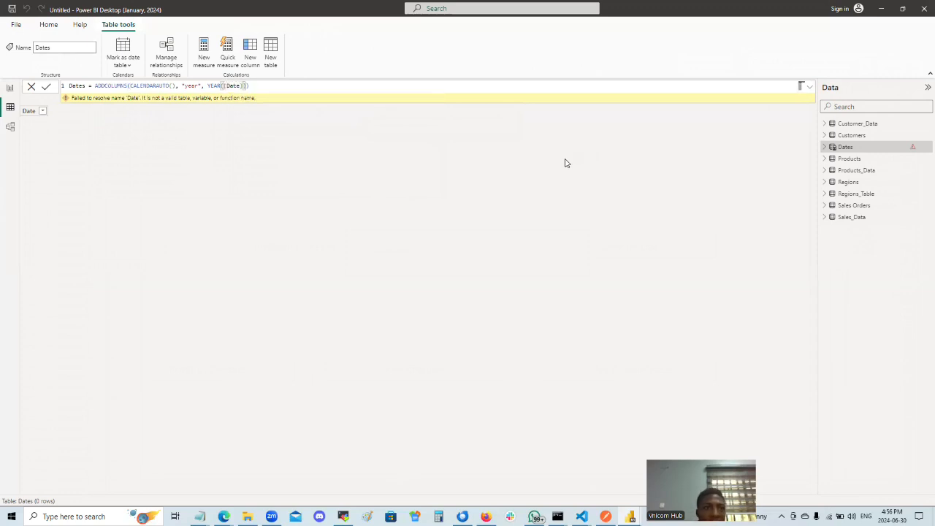
pyautogui.click(47, 86)
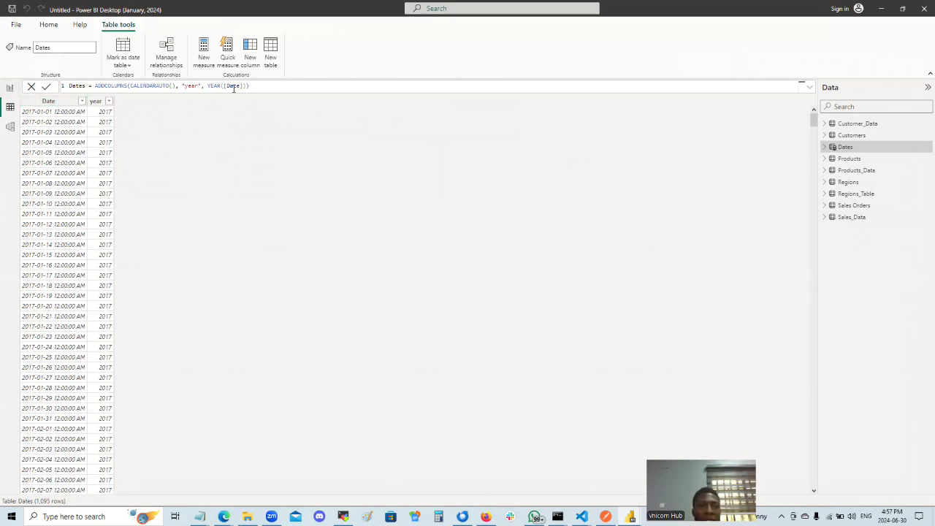
# Move the "year" argument, with its leading comma, onto its own line indented beneath CALENDARAUTO().
pyautogui.click(177, 85)
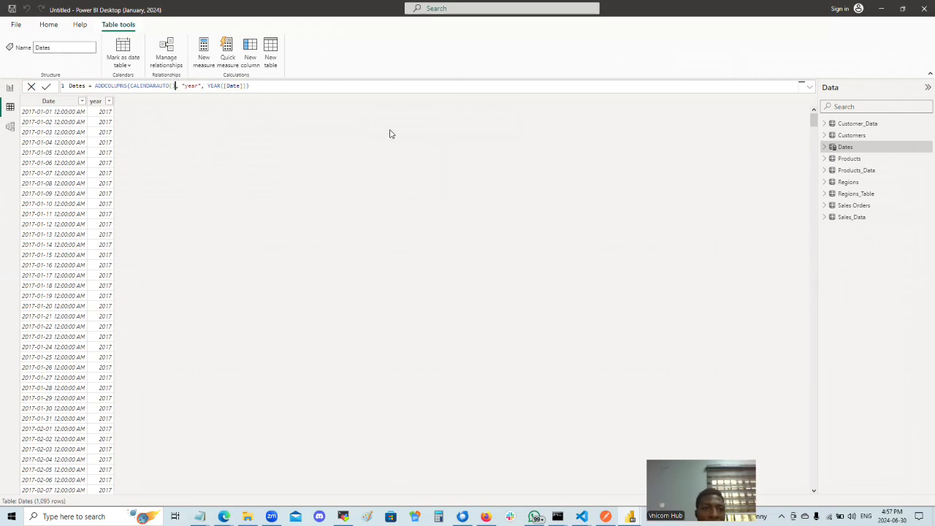
pyautogui.hotkey('shift', 'Return')
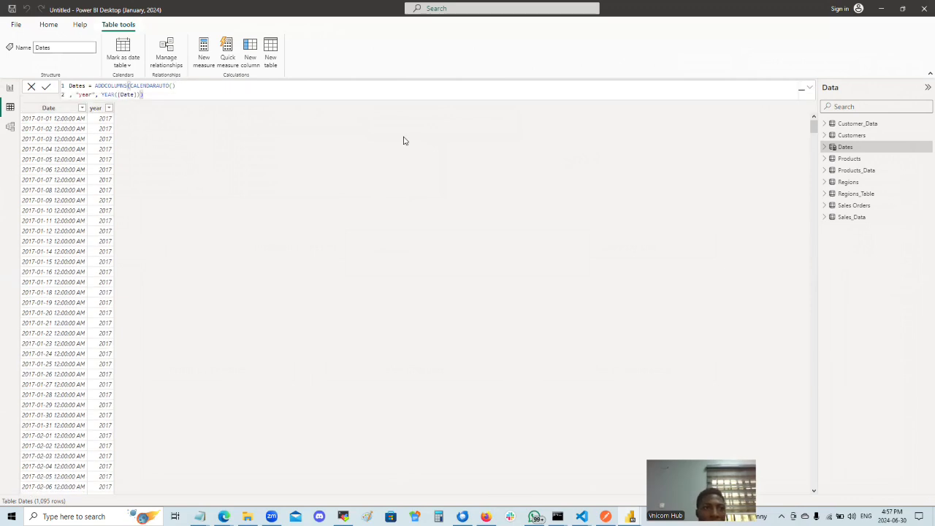
pyautogui.press('Tab')
pyautogui.press('Tab')
pyautogui.press('Tab')
pyautogui.press('Tab')
pyautogui.press('Tab')
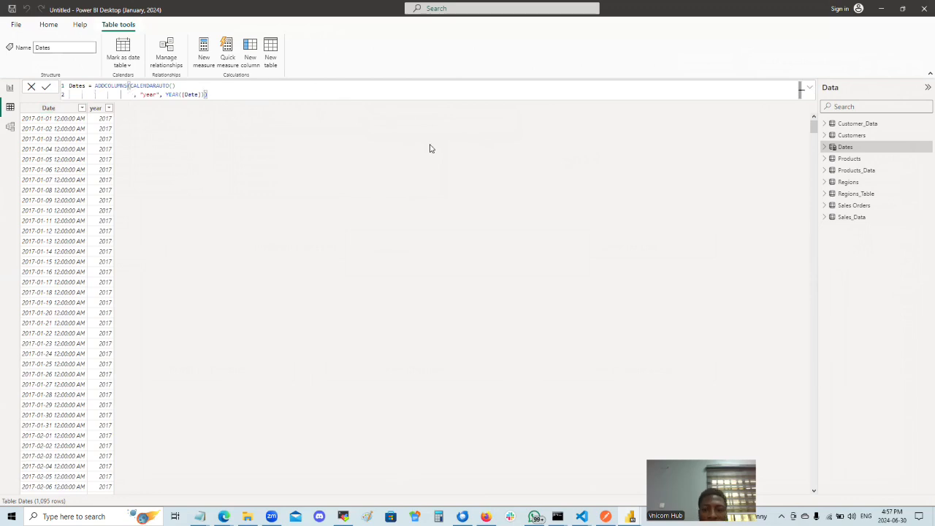
# Put the closing parenthesis of ADDCOLUMNS on its own unindented line, leaving an empty line above it.
pyautogui.hotkey('shift', 'Return')
pyautogui.hotkey('shift', 'Return')
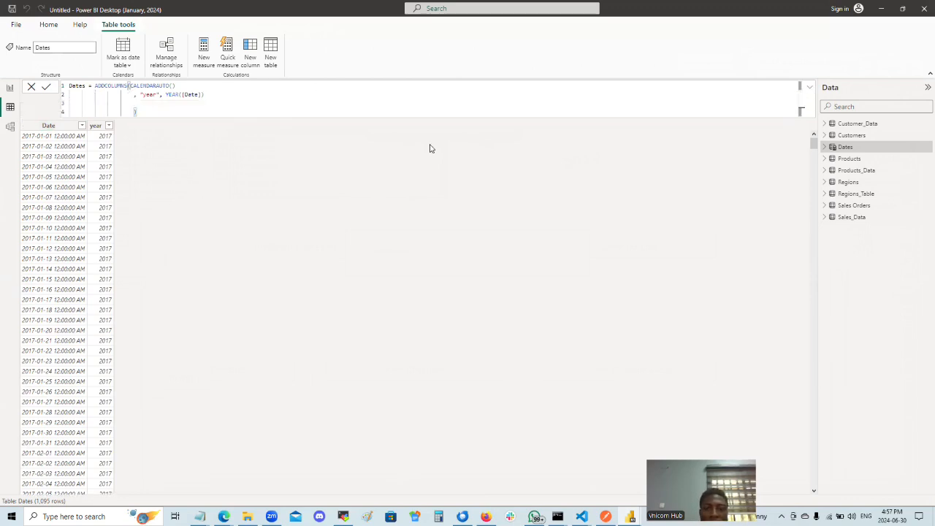
pyautogui.press('BackSpace')
pyautogui.press('BackSpace')
pyautogui.press('BackSpace')
pyautogui.press('BackSpace')
pyautogui.press('BackSpace')
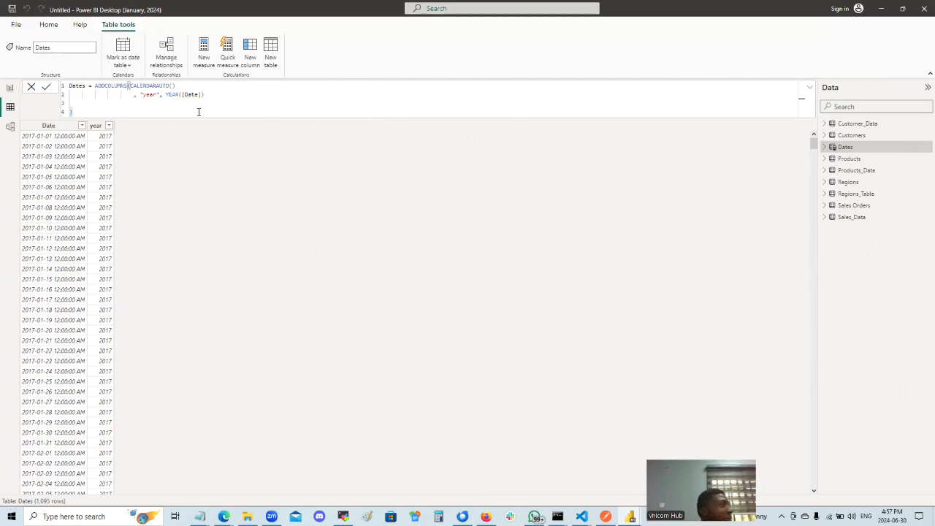
# Begin a "month" column definition on the empty line of the Dates formula, using the MONTH function.
pyautogui.press('Tab')
pyautogui.write(', ')
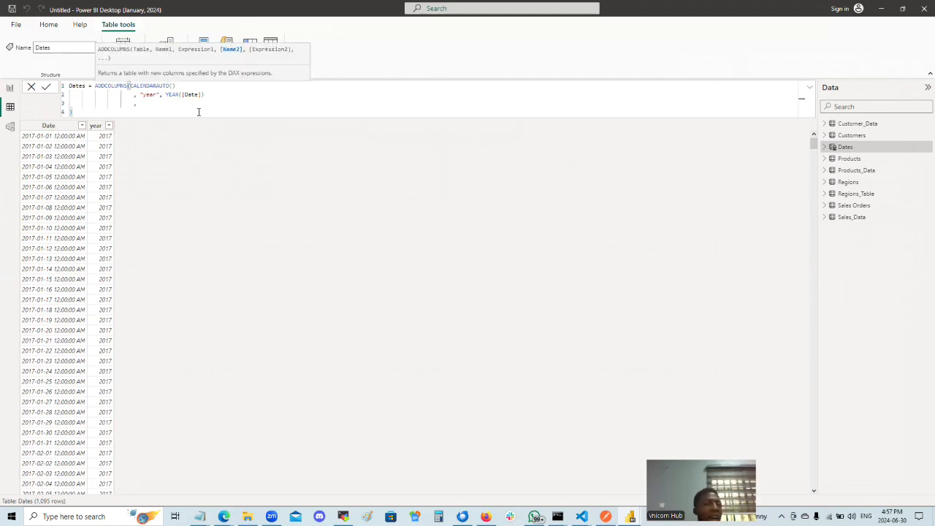
pyautogui.write('"month')
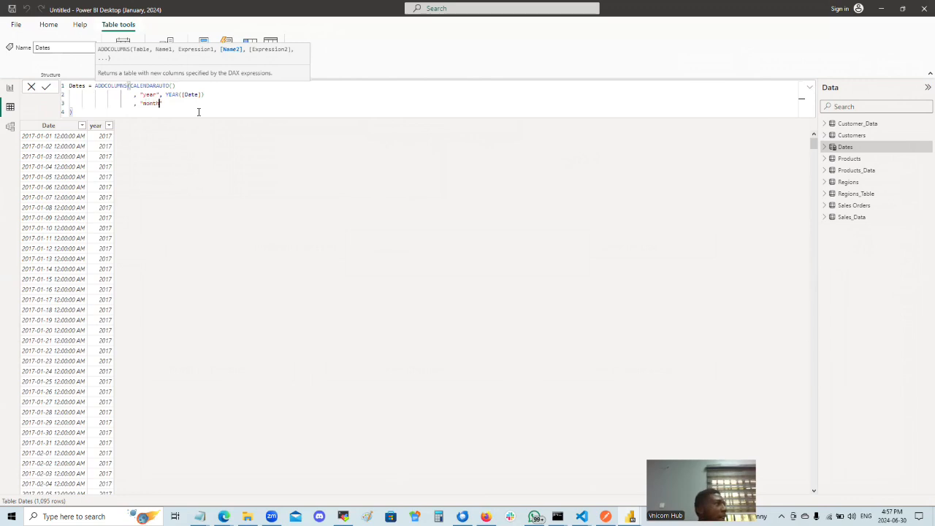
pyautogui.write('", MONTH')
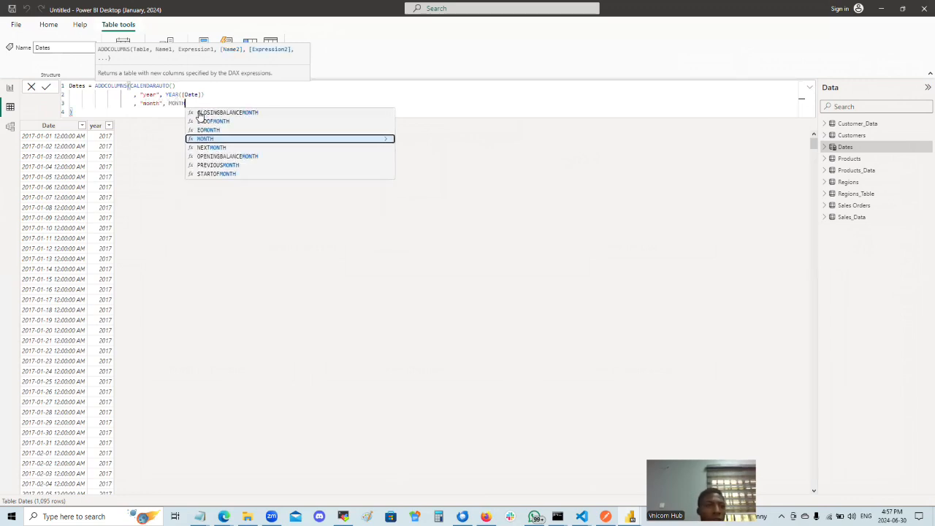
pyautogui.write('(')
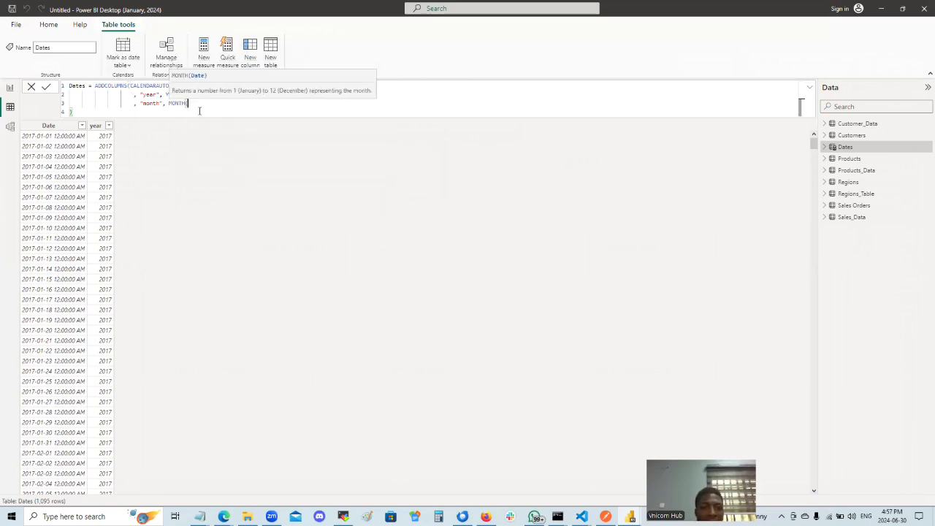
pyautogui.write('Date')
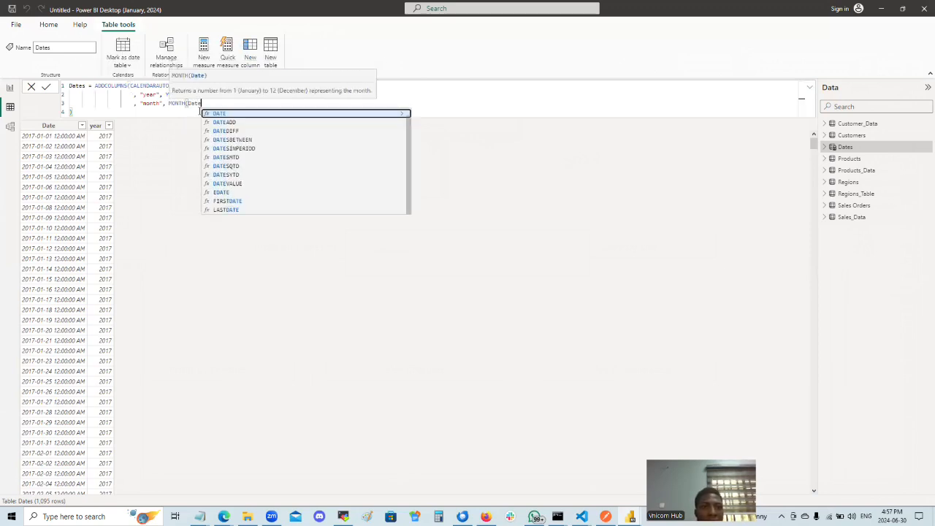
pyautogui.click(242, 114)
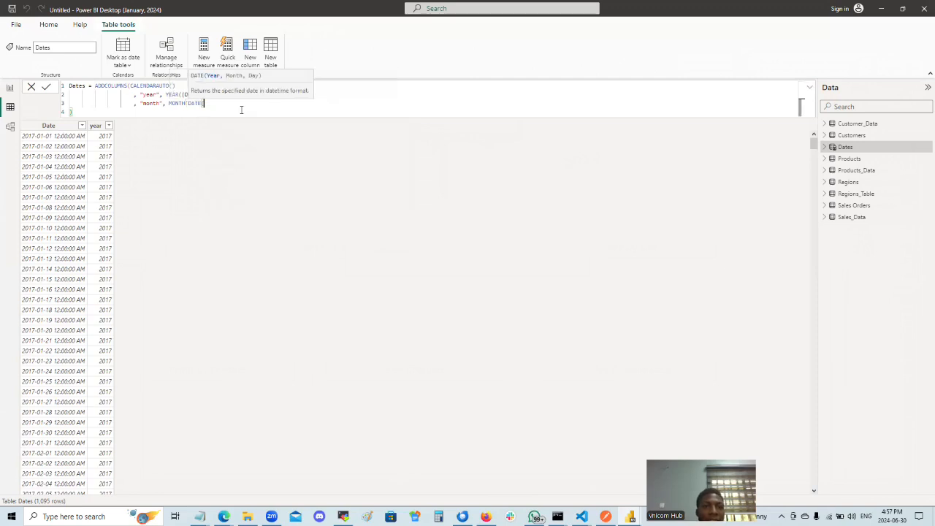
pyautogui.press('BackSpace')
pyautogui.press('BackSpace')
pyautogui.press('BackSpace')
pyautogui.press('BackSpace')
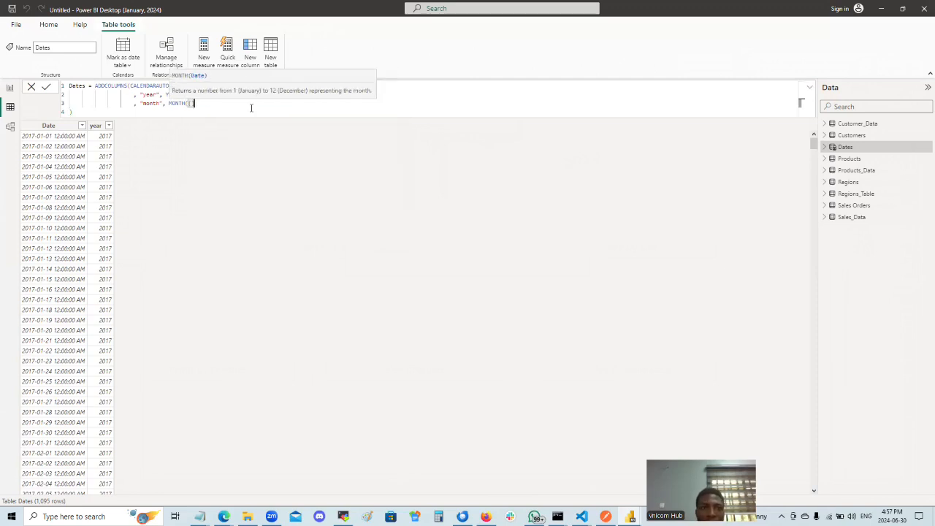
# Give MONTH the argument [Date], close the function and commit the Dates formula.
pyautogui.write('[Date')
pyautogui.click(251, 112)
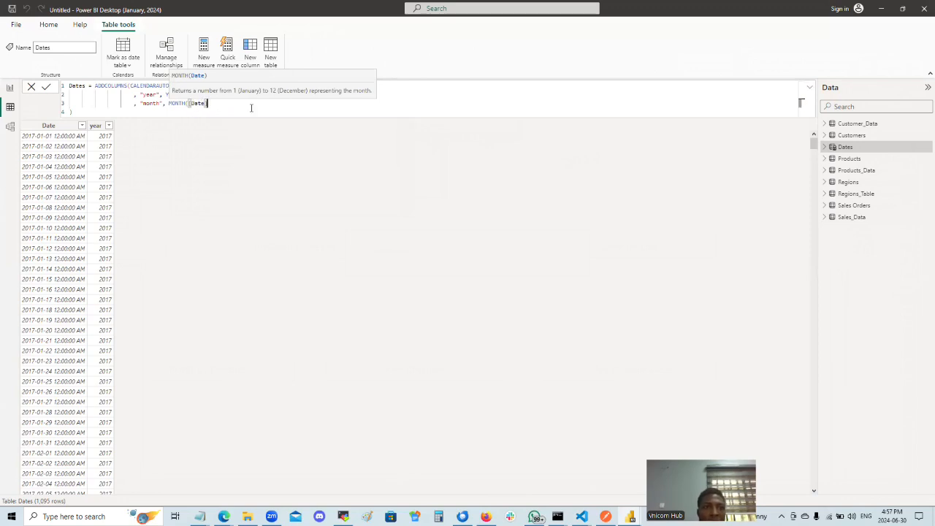
pyautogui.write(')')
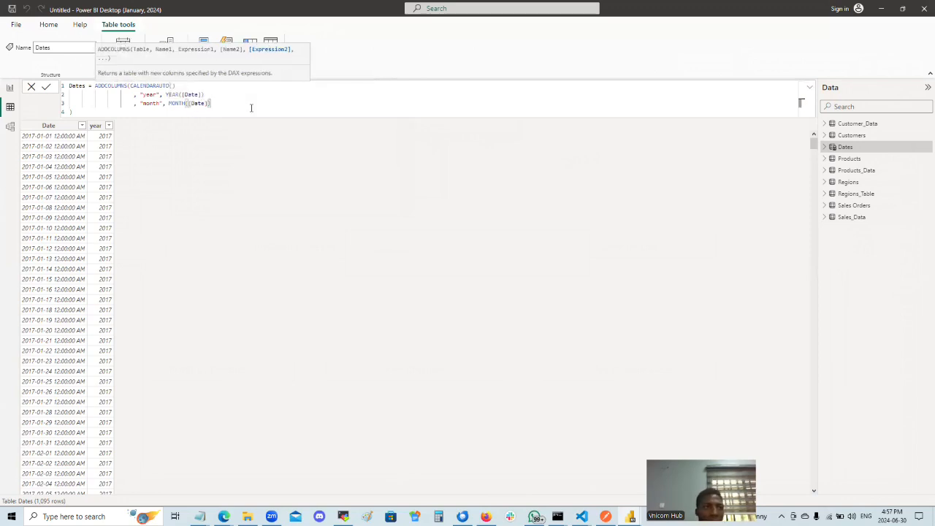
pyautogui.click(50, 86)
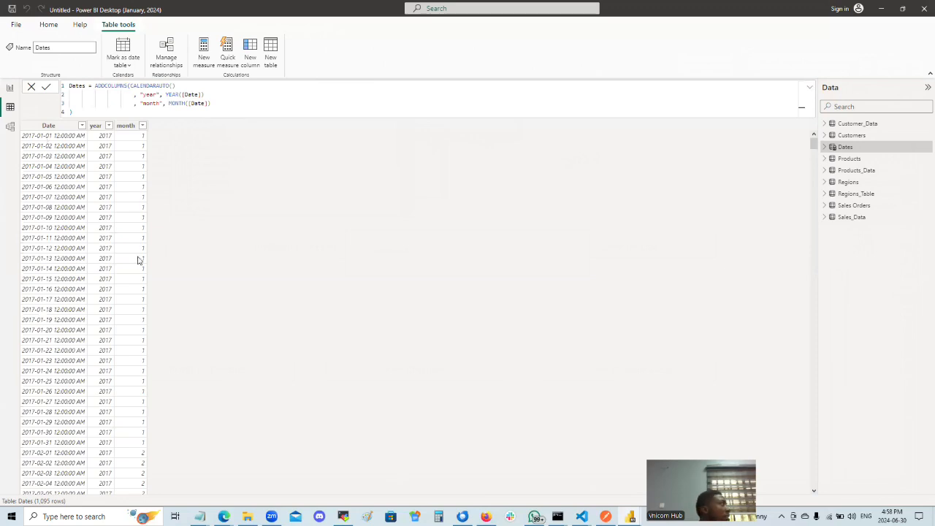
# Add a new indented line below the "month" definition and begin it with a comma.
pyautogui.click(228, 103)
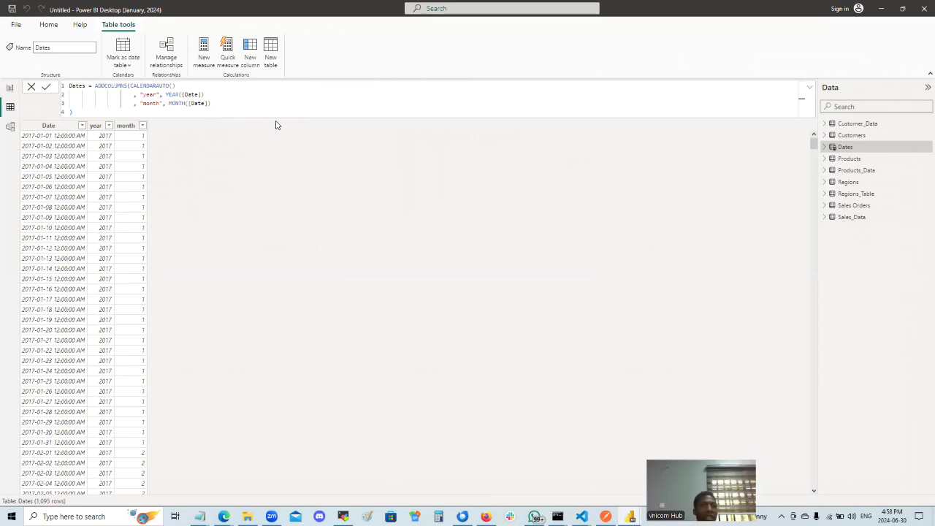
pyautogui.click(227, 103)
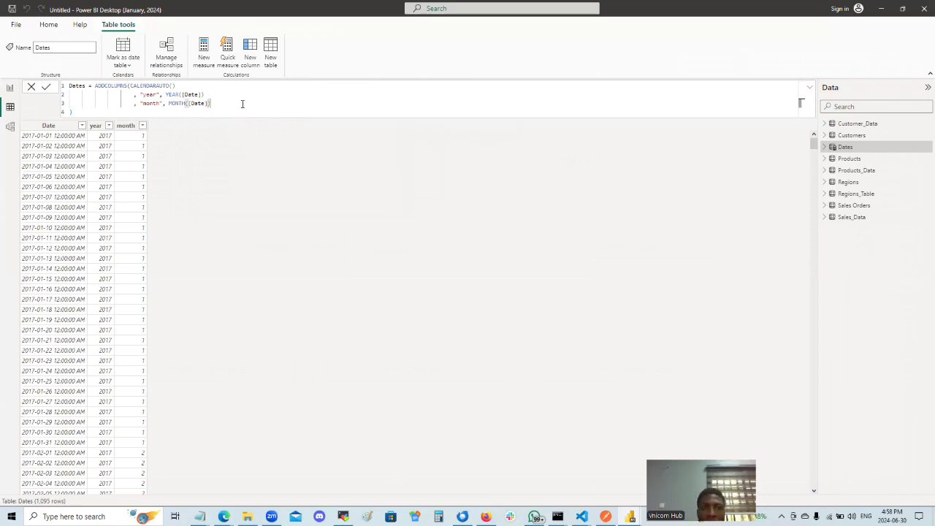
pyautogui.press('Down')
pyautogui.hotkey('shift', 'Return')
pyautogui.write(', ')
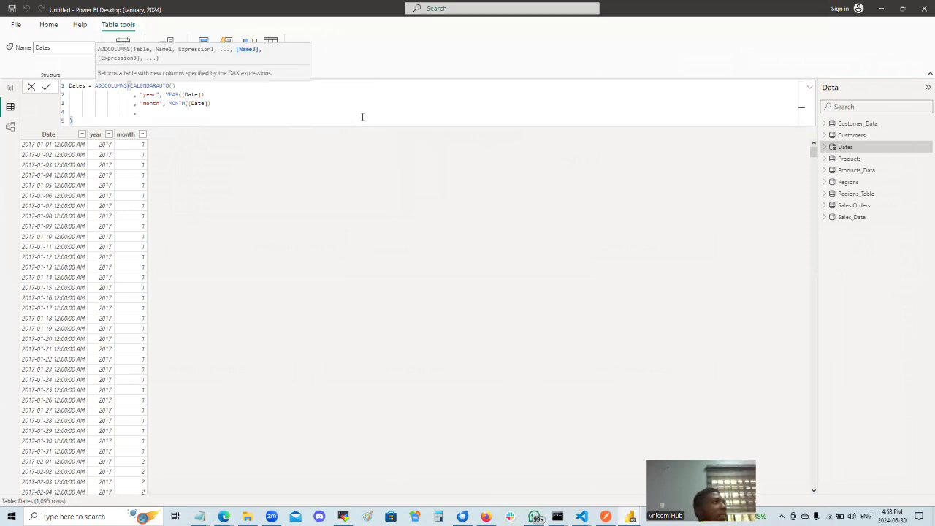
pyautogui.write('"')
pyautogui.write('mon')
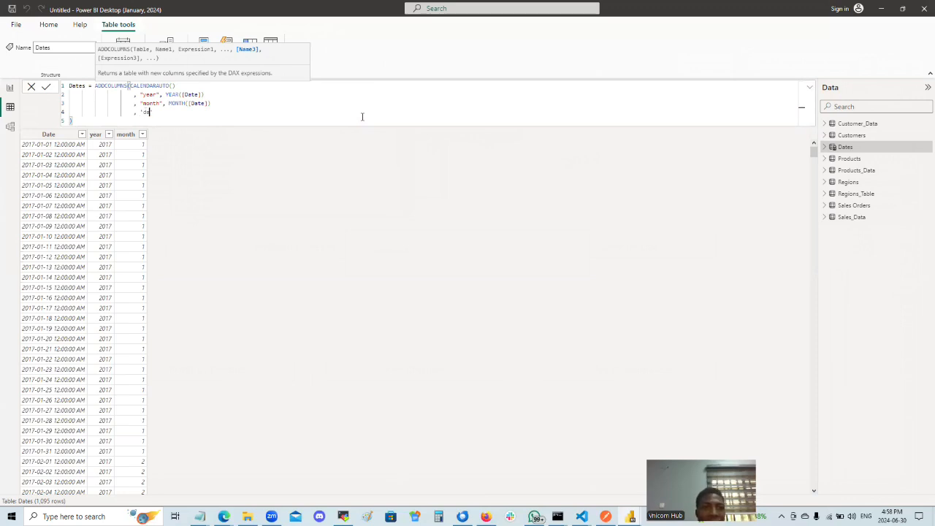
pyautogui.press('BackSpace')
pyautogui.press('BackSpace')
pyautogui.press('BackSpace')
pyautogui.press('BackSpace')
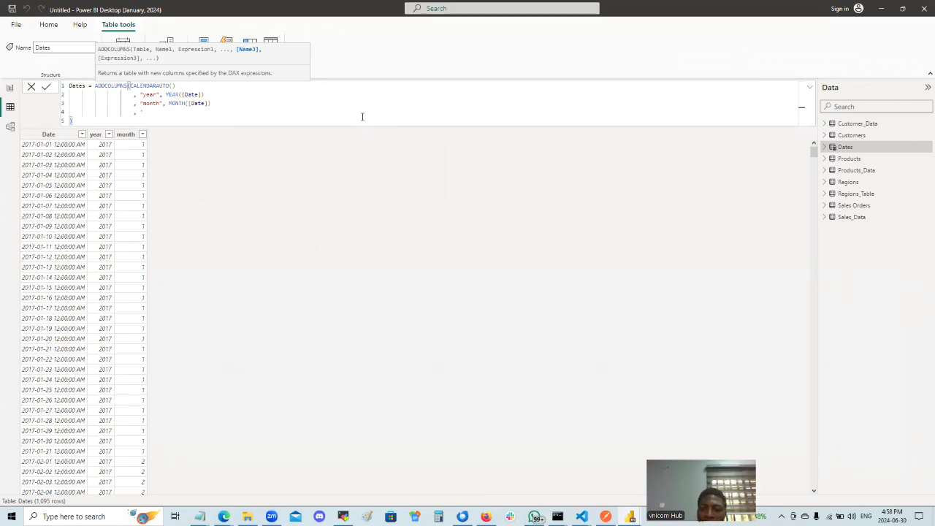
# Define a "day" column on the new formula line as DAY([Date]).
pyautogui.write('day",')
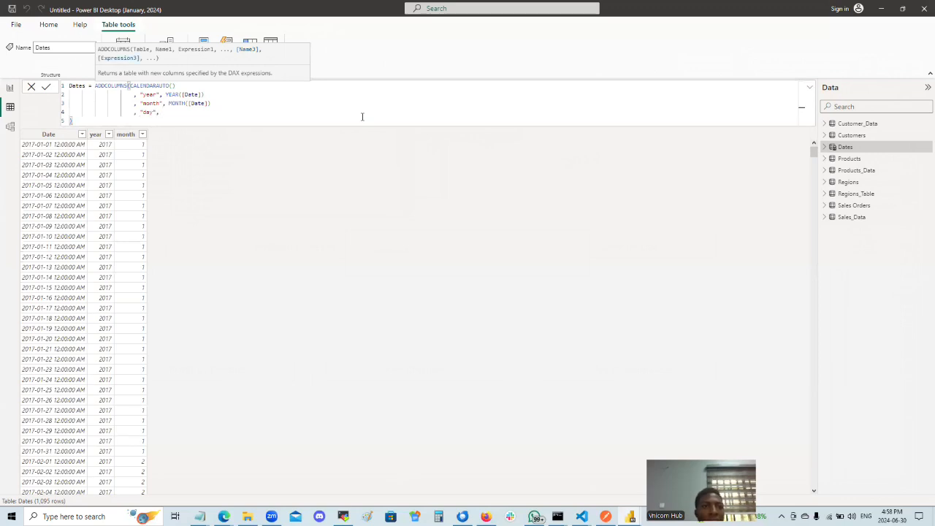
pyautogui.write(' DAY')
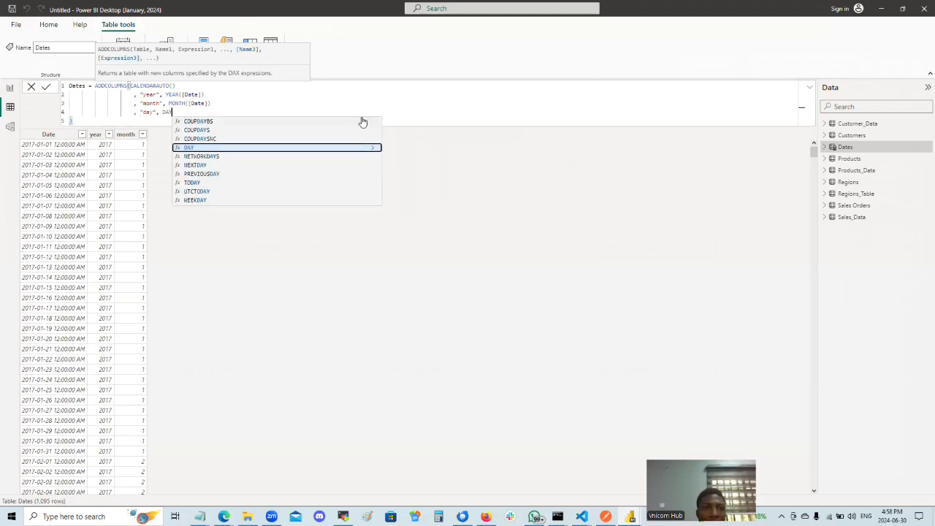
pyautogui.write('(')
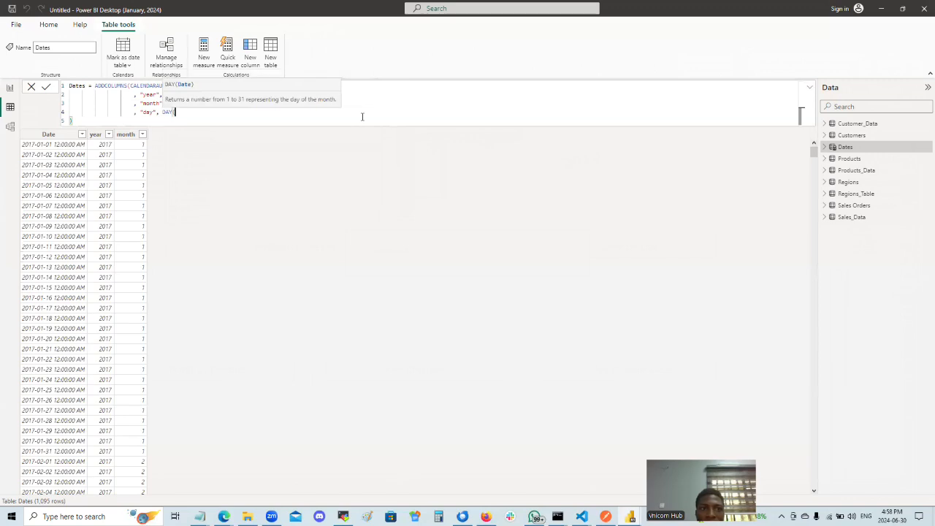
pyautogui.write('[')
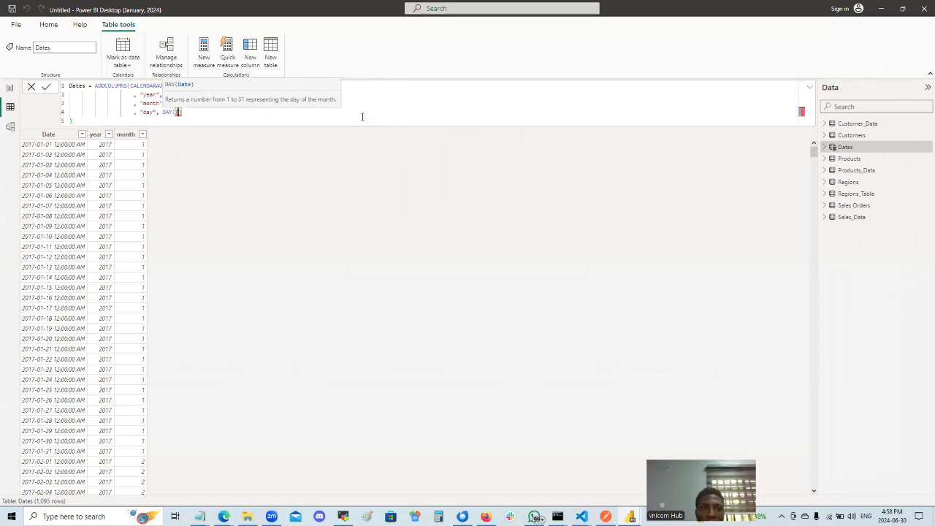
pyautogui.write('d')
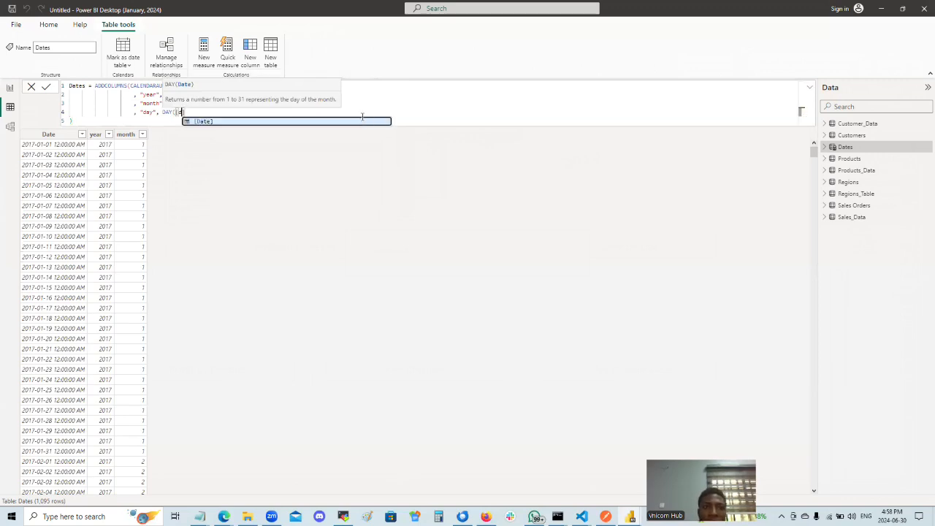
pyautogui.press('Tab')
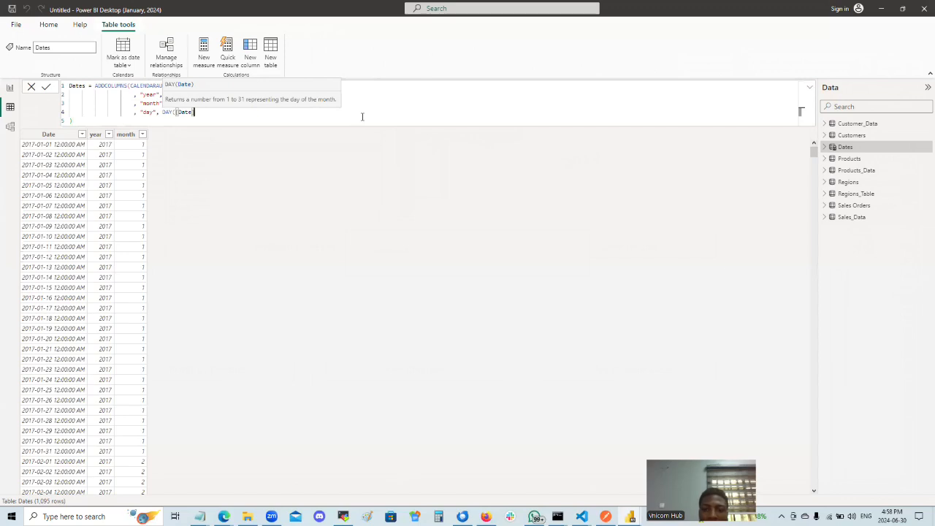
pyautogui.write(')')
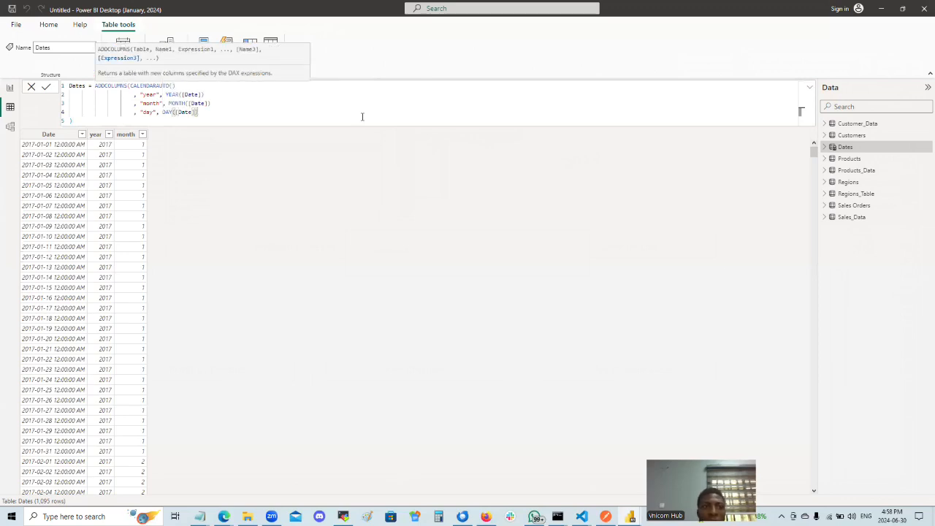
pyautogui.hotkey('shift', 'Return')
pyautogui.write(',')
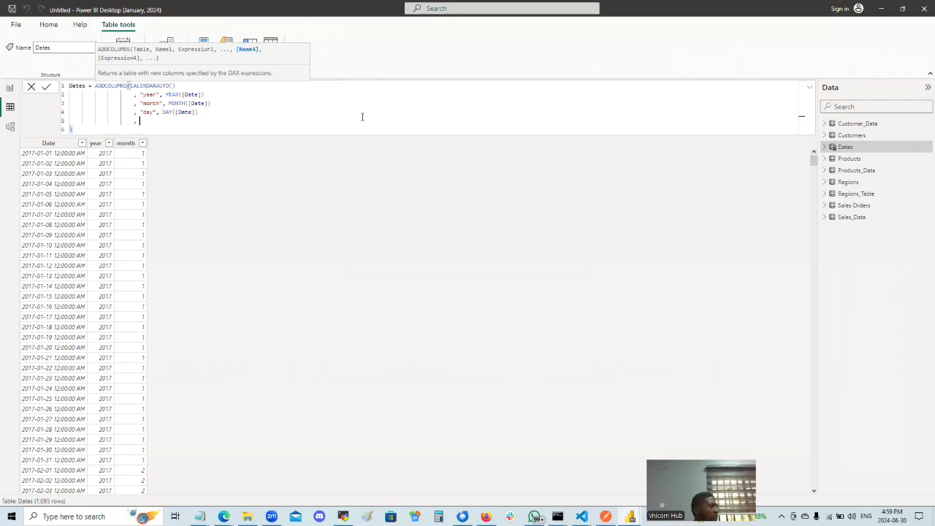
pyautogui.press('BackSpace')
pyautogui.press('BackSpace')
pyautogui.press('BackSpace')
pyautogui.press('BackSpace')
pyautogui.press('BackSpace')
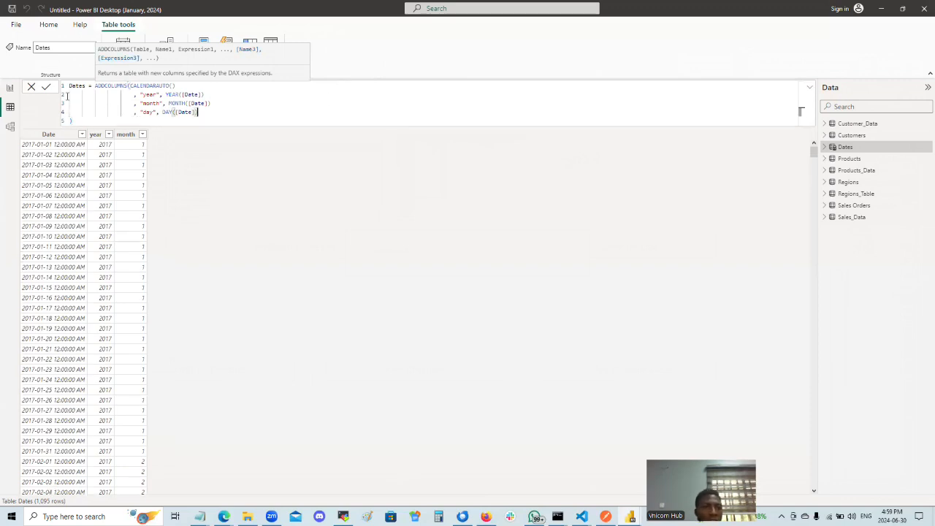
# Commit the Dates formula so the "day" column is added to the table.
pyautogui.click(46, 86)
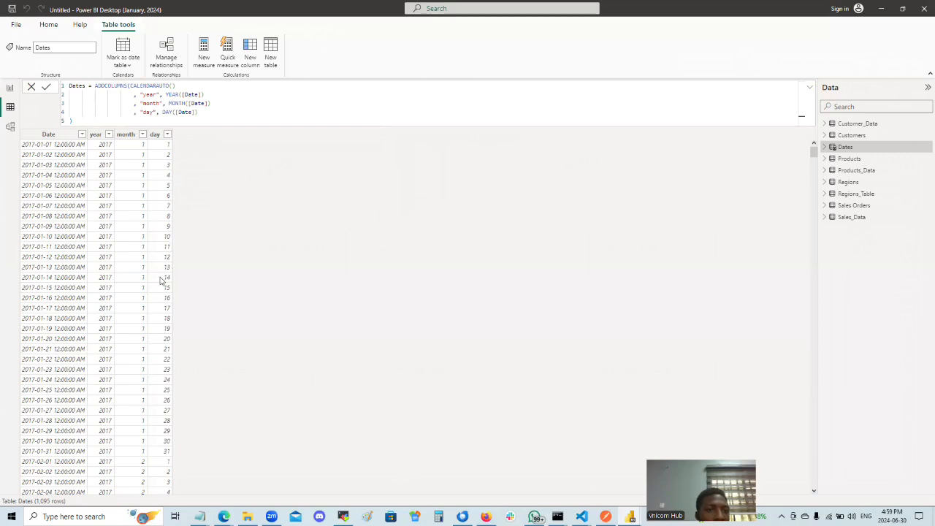
# Examine how the month and day values follow the dates across the January to April rows of the Dates table.
pyautogui.scroll(-3, 166, 292)
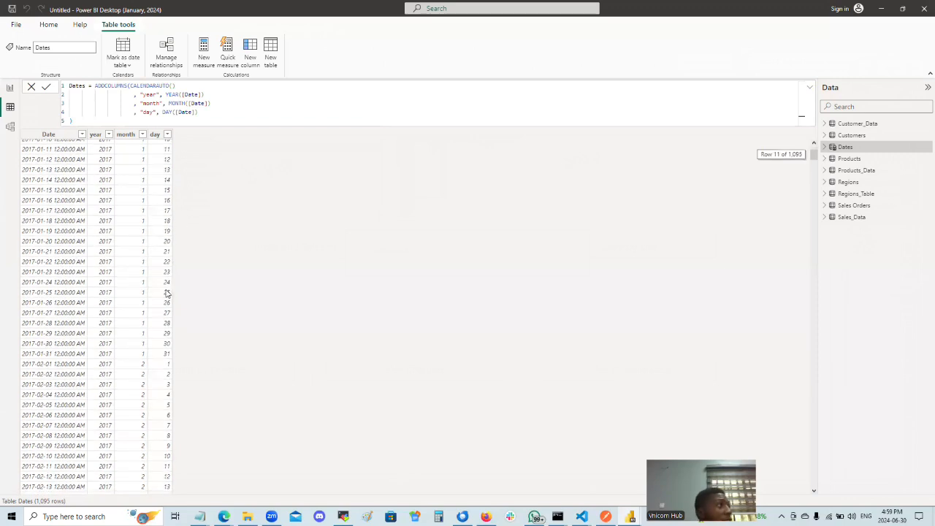
pyautogui.scroll(3, 166, 292)
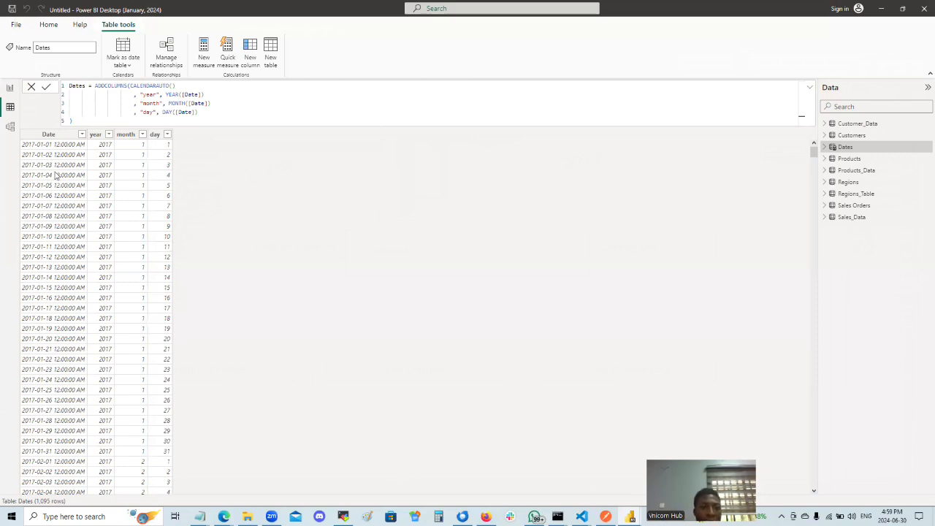
pyautogui.scroll(-5, 135, 322)
pyautogui.scroll(-6, 135, 322)
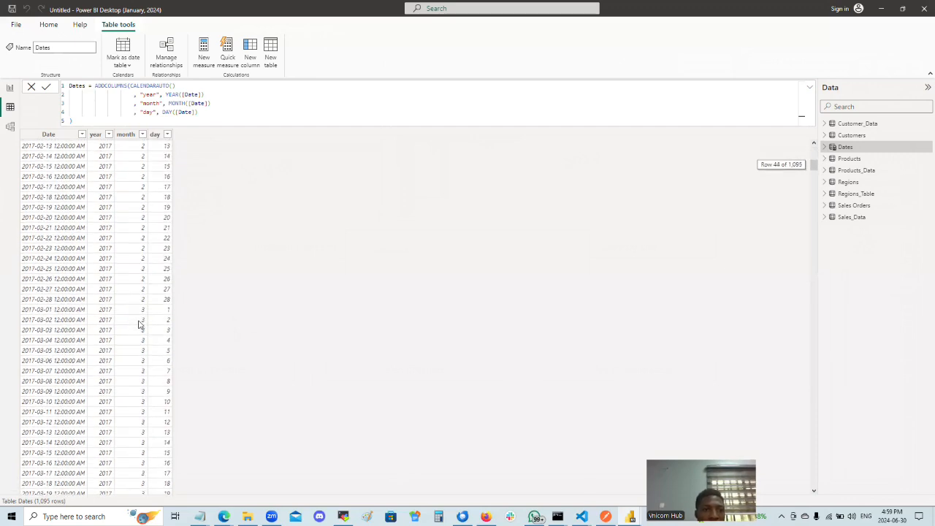
pyautogui.scroll(-2, 138, 325)
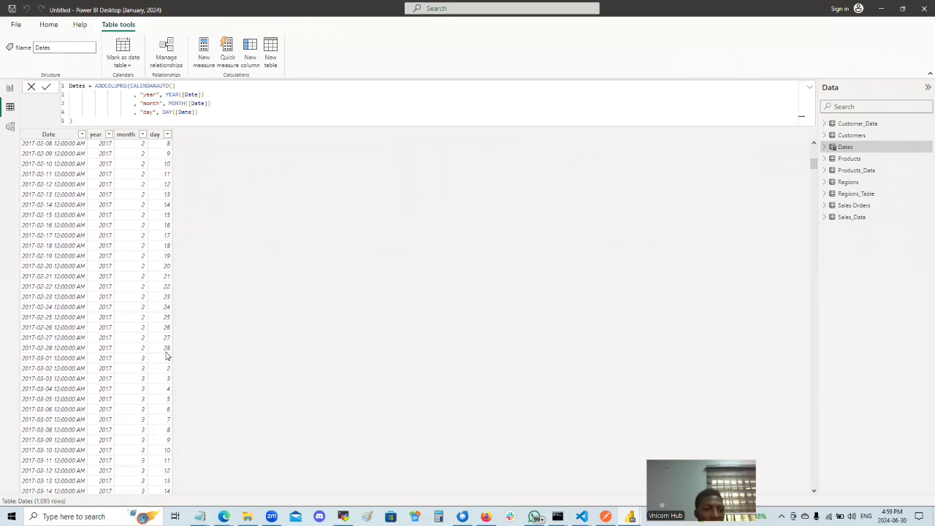
pyautogui.scroll(-2, 168, 352)
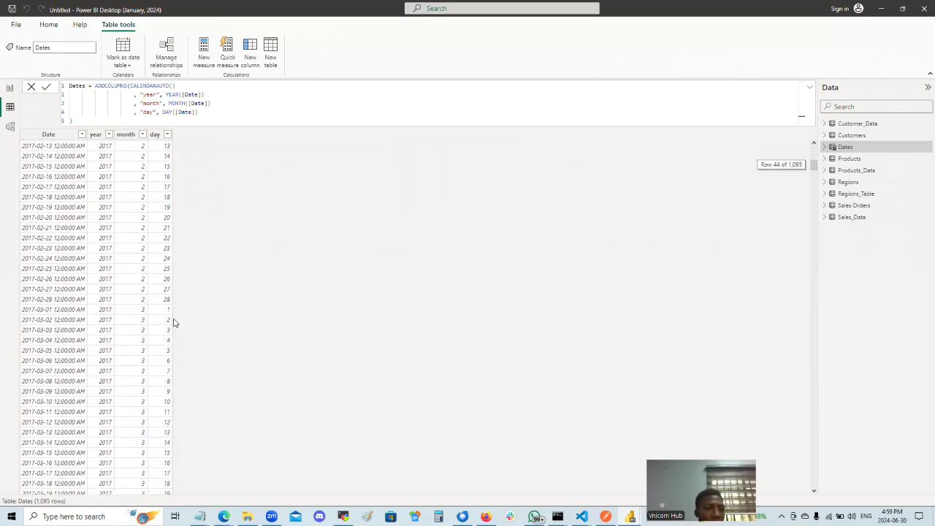
pyautogui.scroll(-8, 174, 325)
pyautogui.scroll(-5, 170, 344)
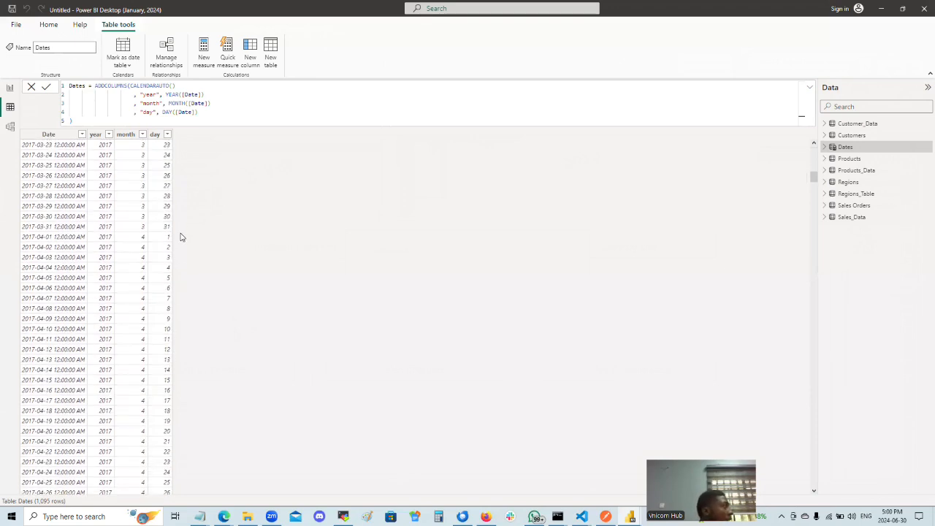
pyautogui.scroll(16, 179, 234)
pyautogui.scroll(11, 179, 234)
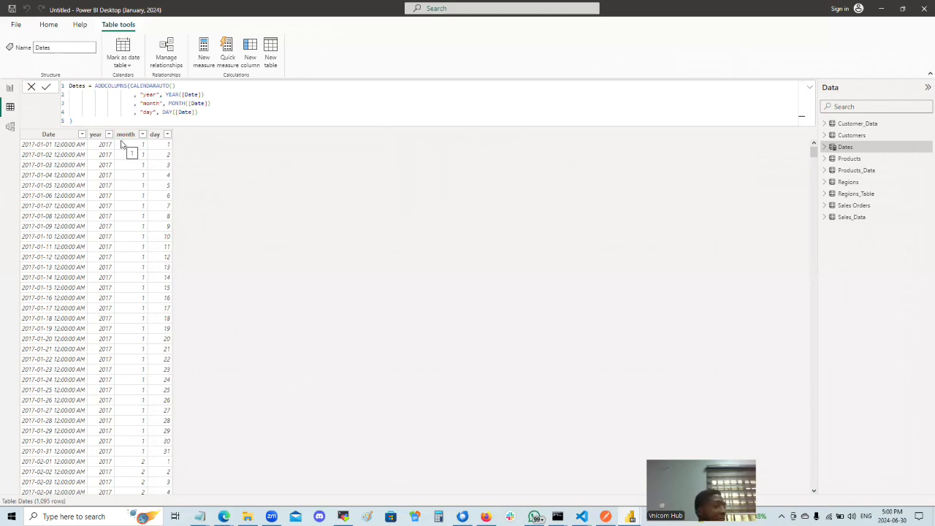
# Start a new column named "day name" on a new line below the "day" definition in the Dates formula.
pyautogui.click(214, 111)
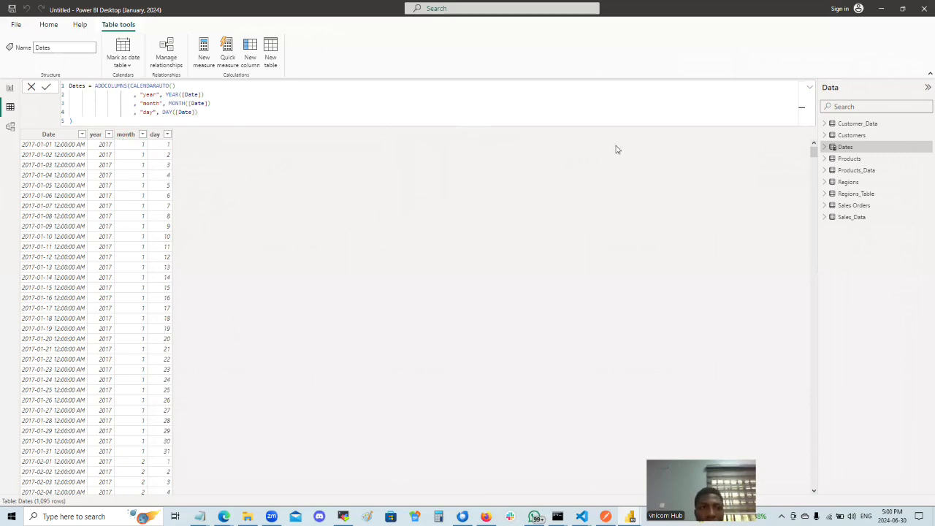
pyautogui.click(216, 112)
pyautogui.hotkey('shift', 'Return')
pyautogui.write(',')
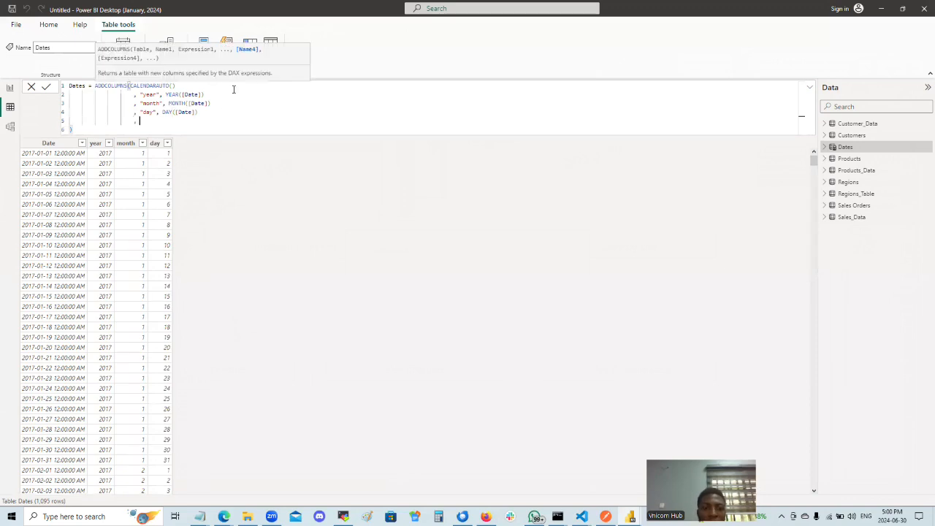
pyautogui.write(' "day')
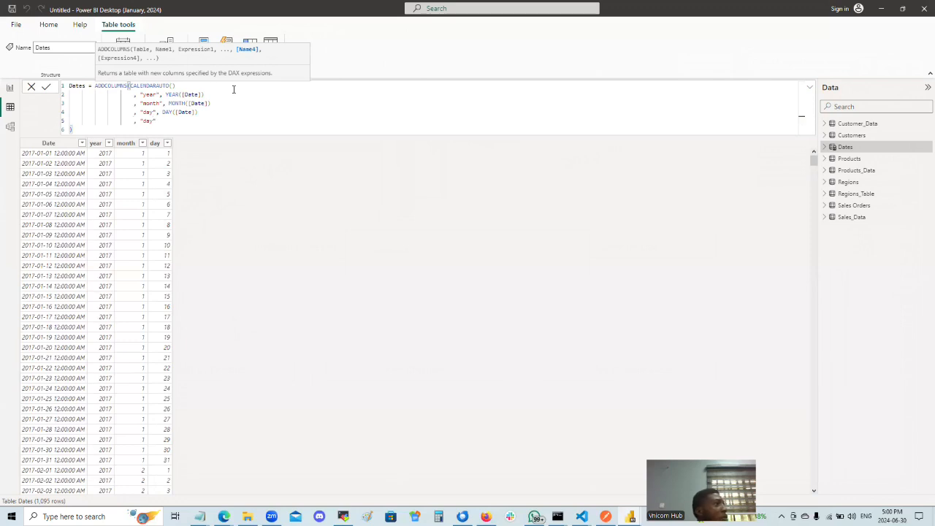
pyautogui.write('"')
pyautogui.write('name')
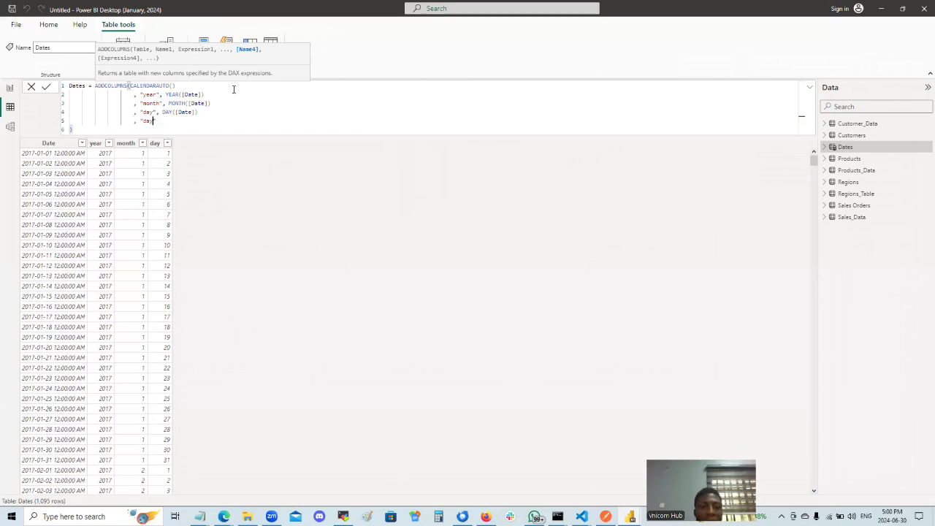
pyautogui.write('"')
# Give the "day name" column the expression DAY([Date]).
pyautogui.write(', DAY')
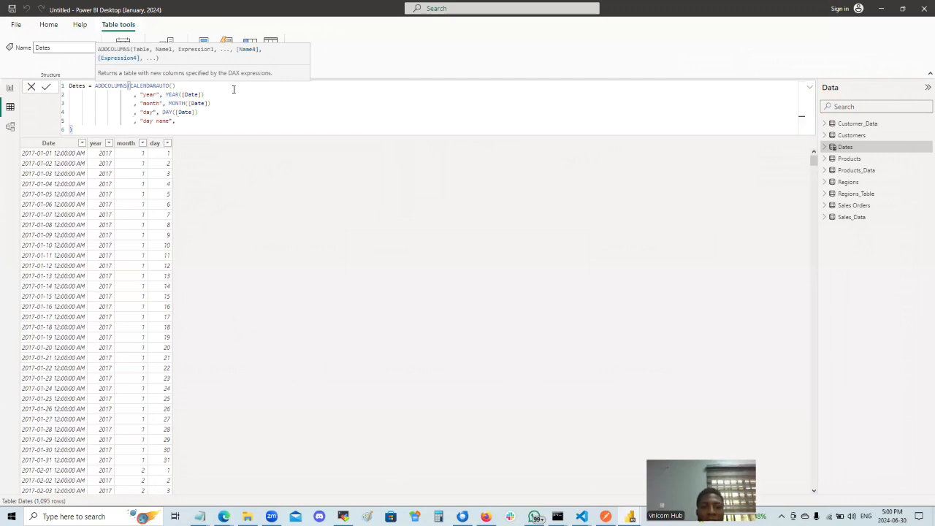
pyautogui.press('BackSpace')
pyautogui.press('BackSpace')
pyautogui.press('BackSpace')
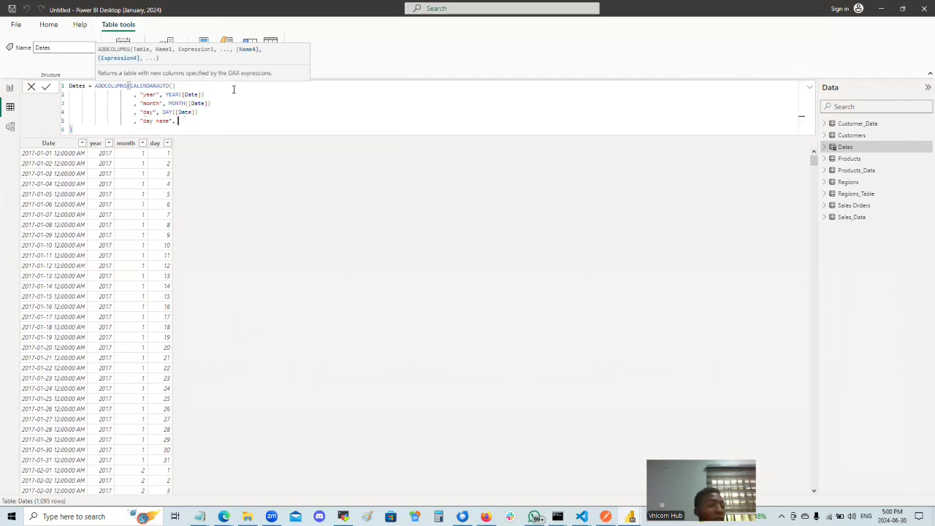
pyautogui.write('DAY')
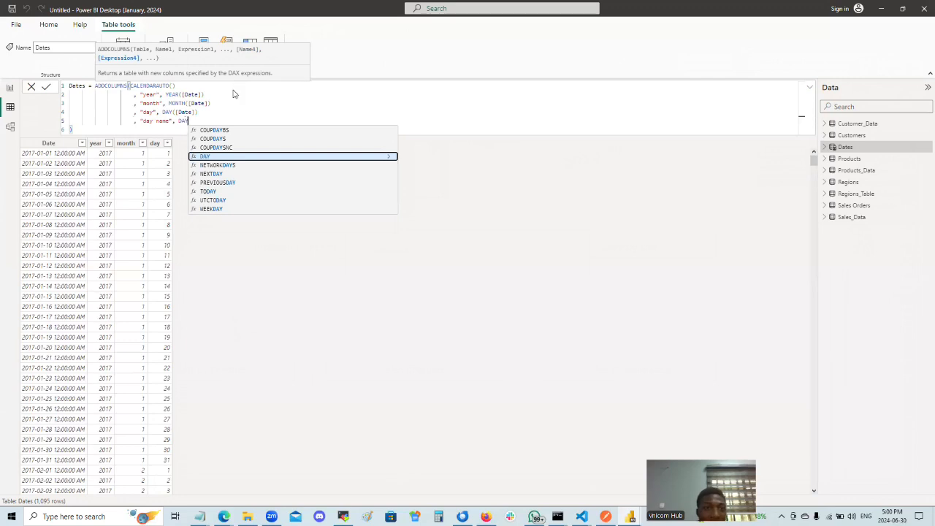
pyautogui.write('(')
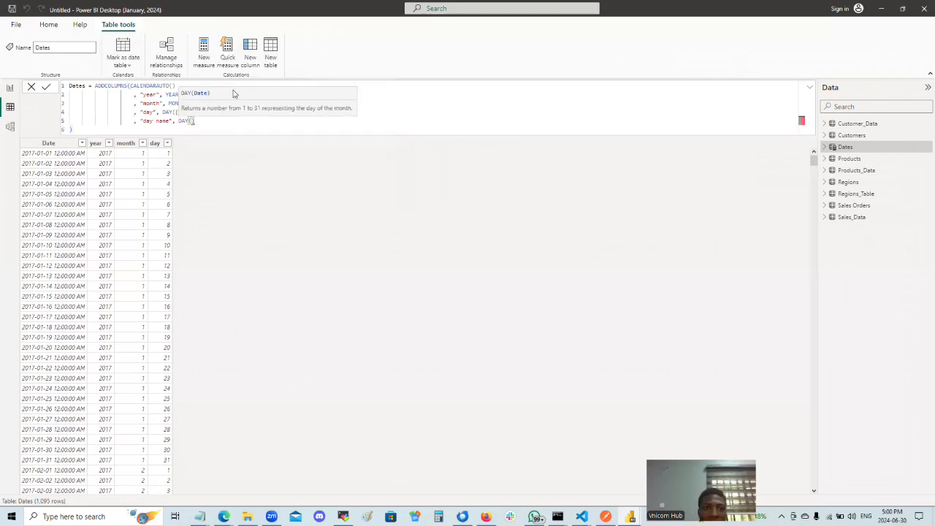
pyautogui.write('[Date')
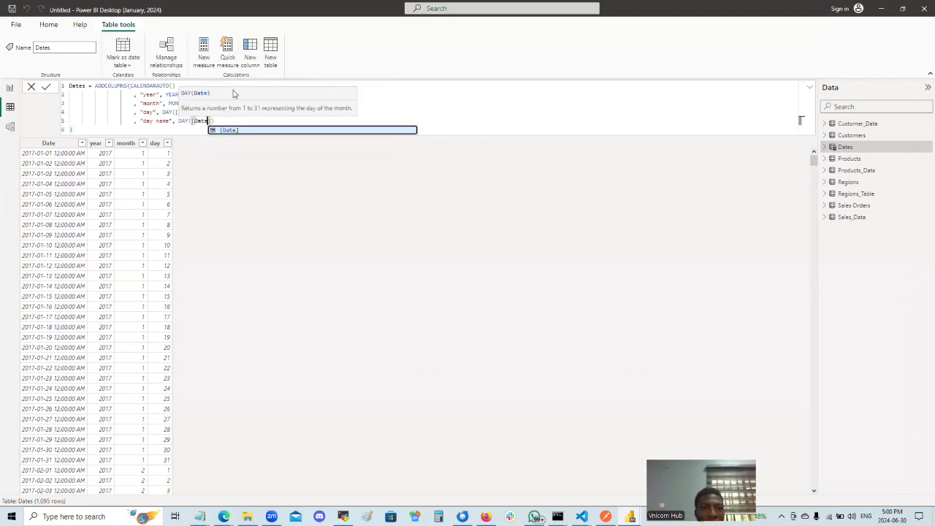
pyautogui.write(']')
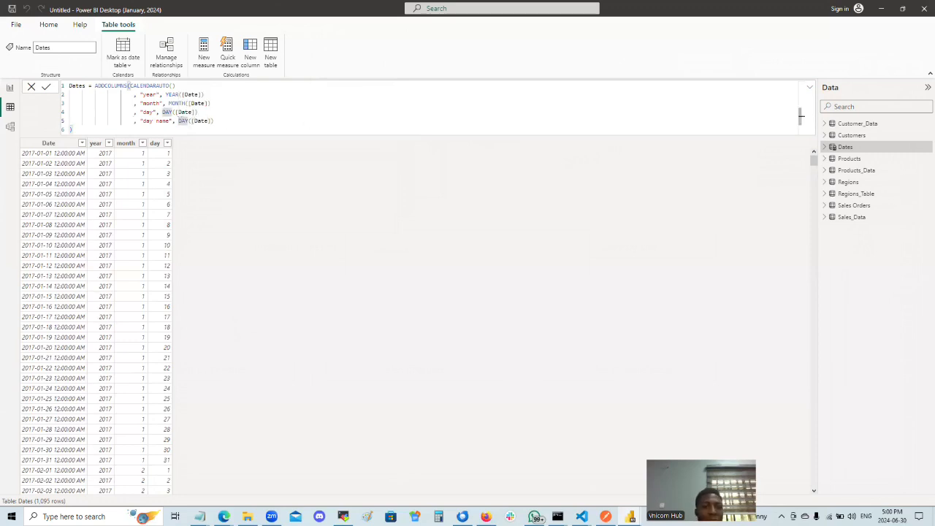
# Wrap the "day name" expression in FORMAT with 'DDDD' in single quotes as the format argument and close the function.
pyautogui.write('FOR')
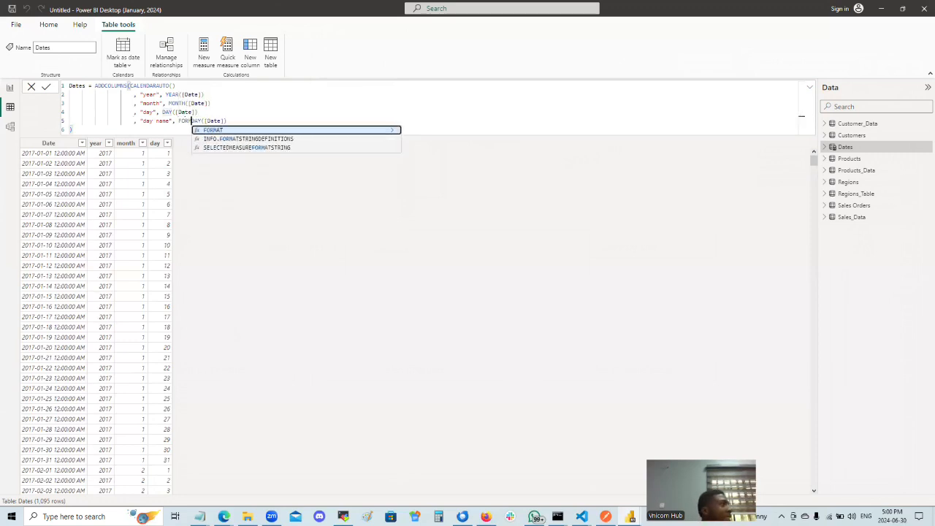
pyautogui.press('Tab')
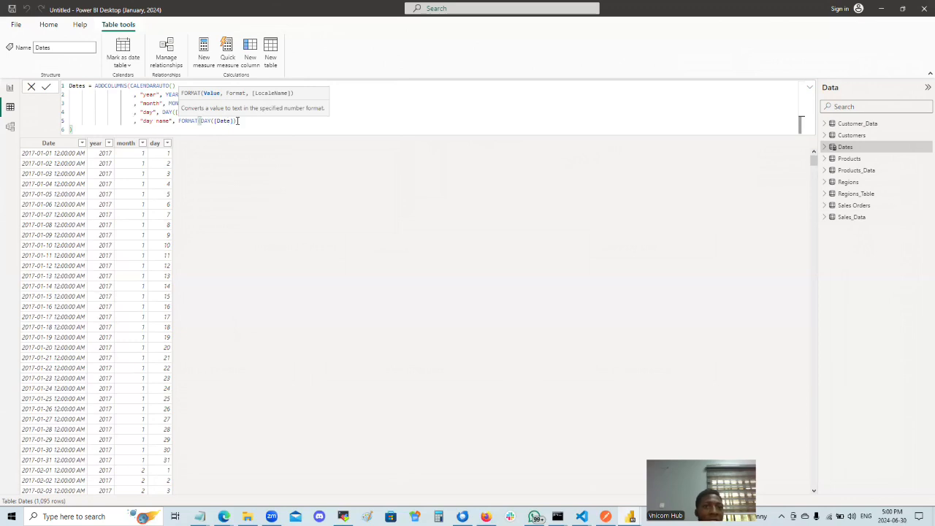
pyautogui.write(',')
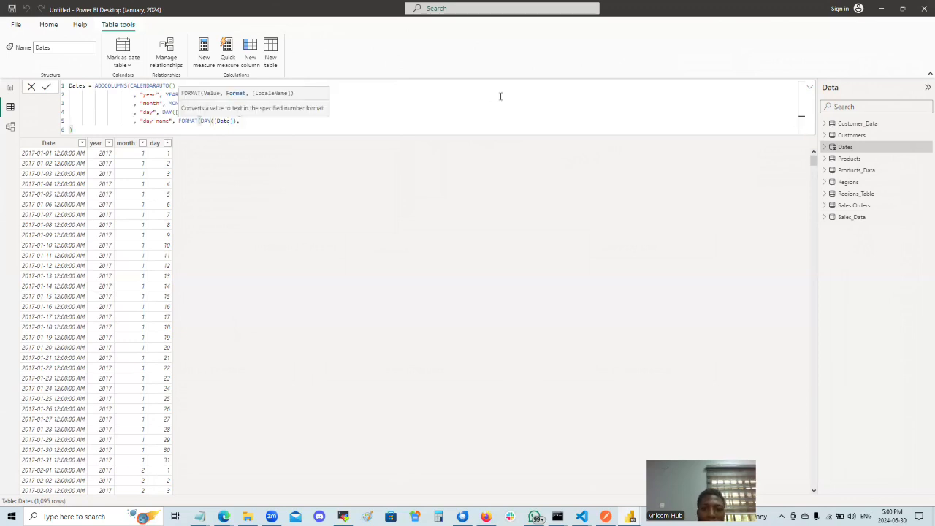
pyautogui.write(' "')
pyautogui.press('BackSpace')
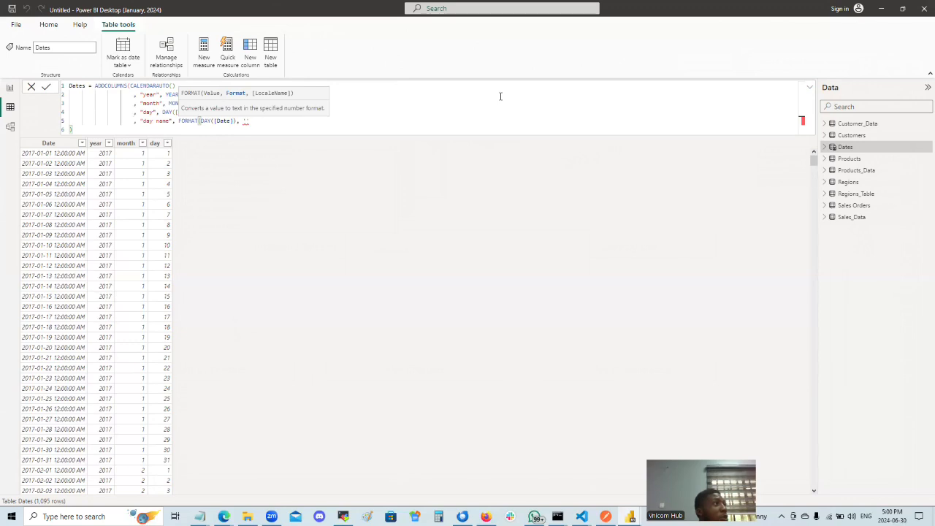
pyautogui.write("'DDDD")
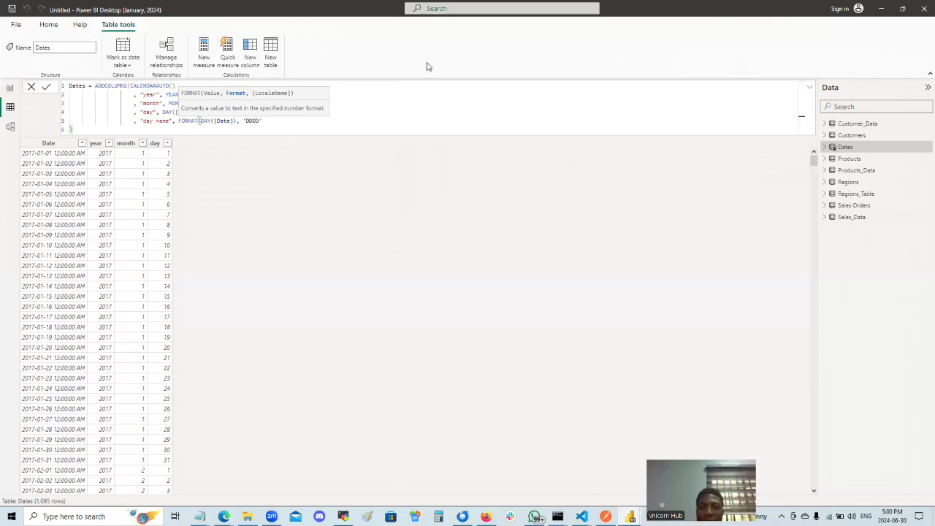
pyautogui.click(287, 121)
pyautogui.write(')')
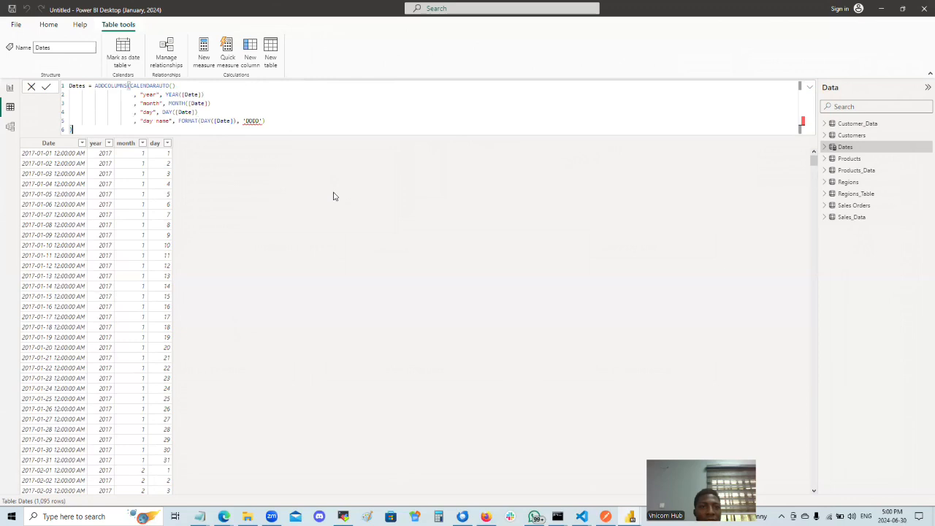
# Replace the single quotes around DDDD with double quotes and commit the Dates formula.
pyautogui.click(245, 121)
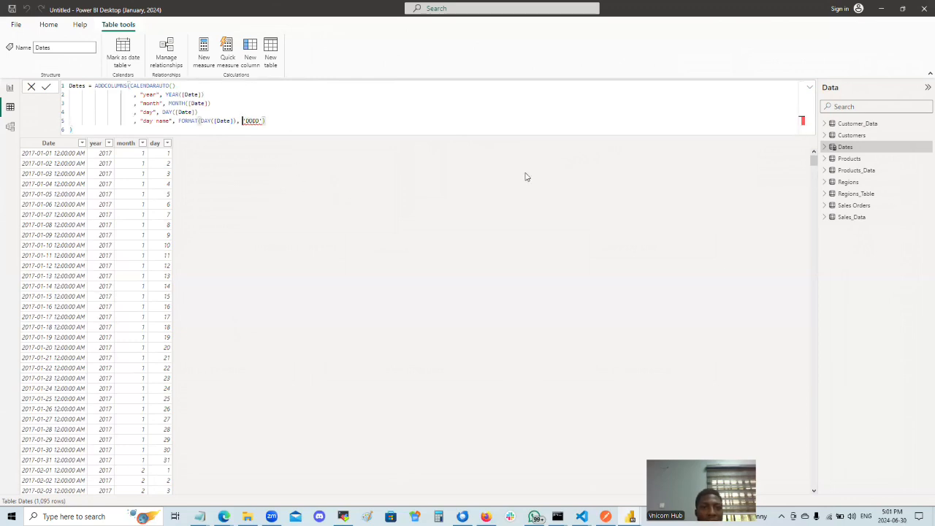
pyautogui.press('BackSpace')
pyautogui.write('"')
pyautogui.press('Right')
pyautogui.press('Right')
pyautogui.press('Right')
pyautogui.press('Right')
pyautogui.press('Right')
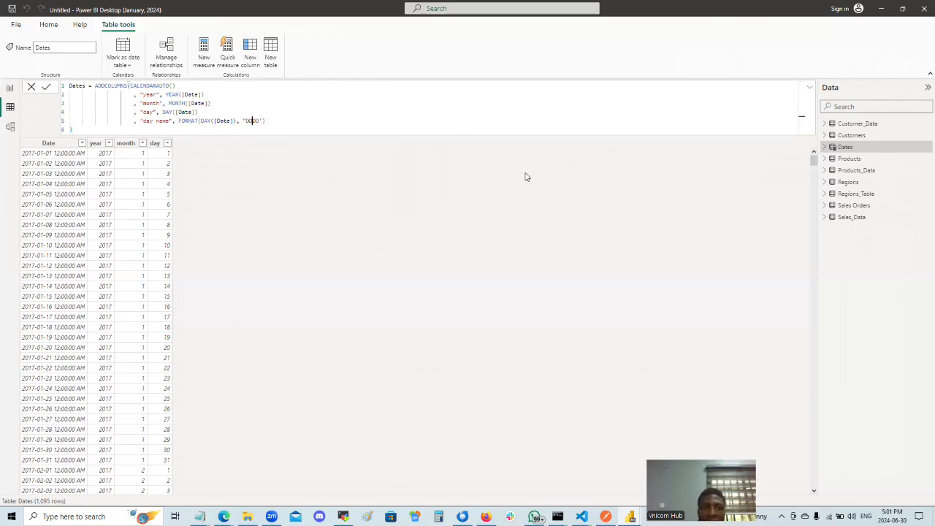
pyautogui.press('BackSpace')
pyautogui.write('"')
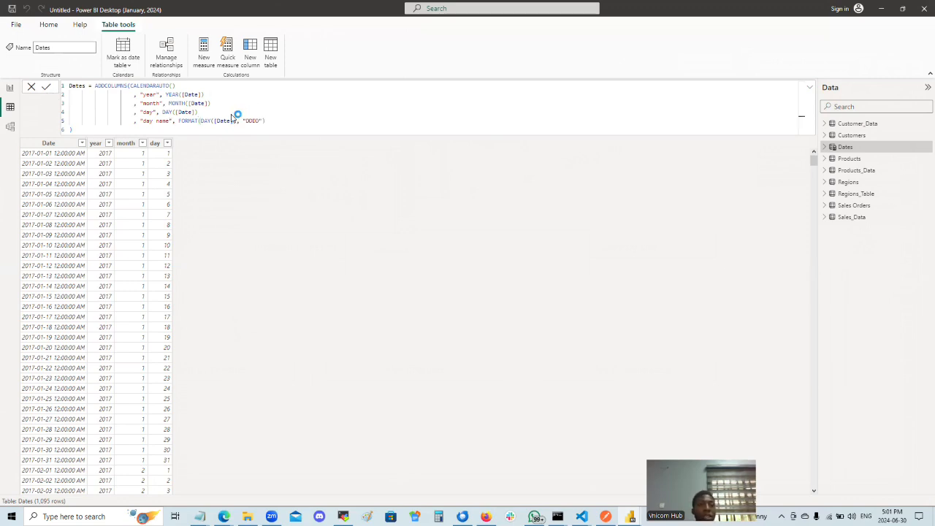
pyautogui.press('Return')
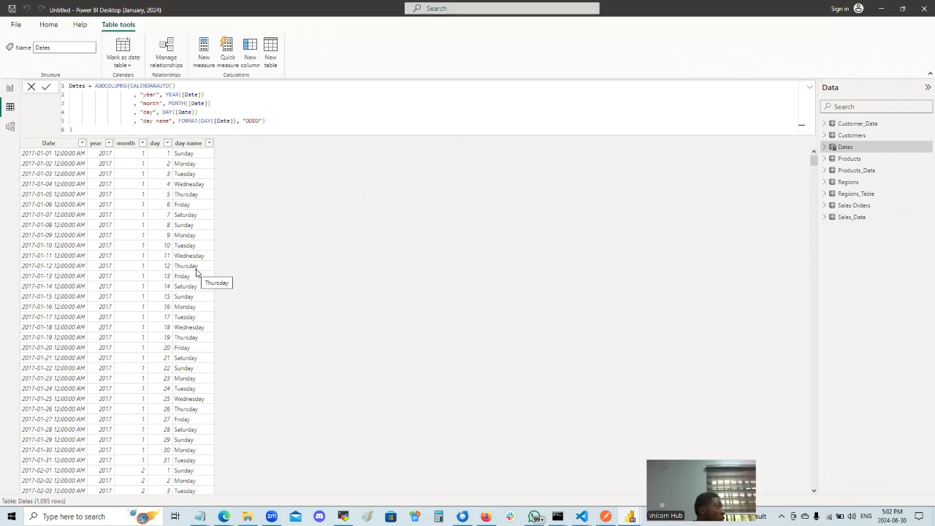
# Duplicate the "day name" definition onto a new line directly below it in the Dates formula.
pyautogui.click(271, 121)
pyautogui.write(',')
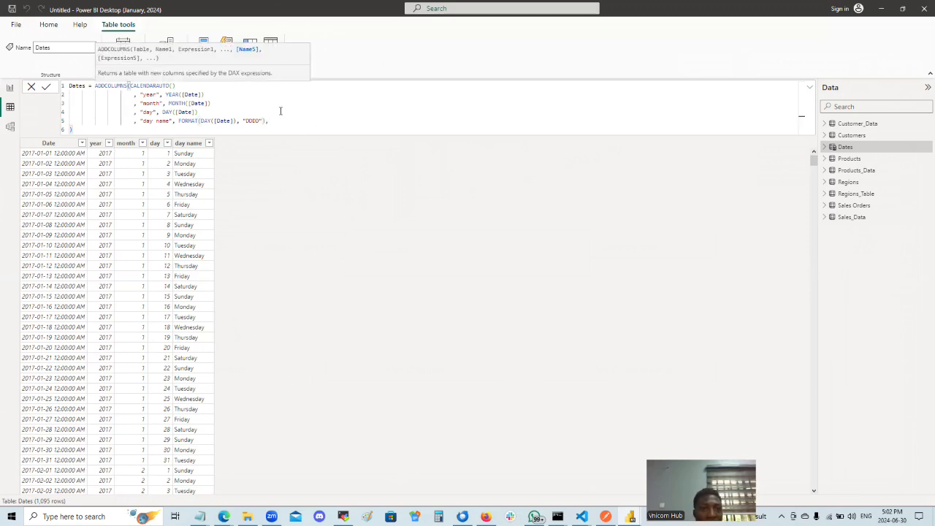
pyautogui.moveTo(277, 122); pyautogui.dragTo(137, 122)
pyautogui.hotkey('ctrl', 'c')
pyautogui.click(273, 120)
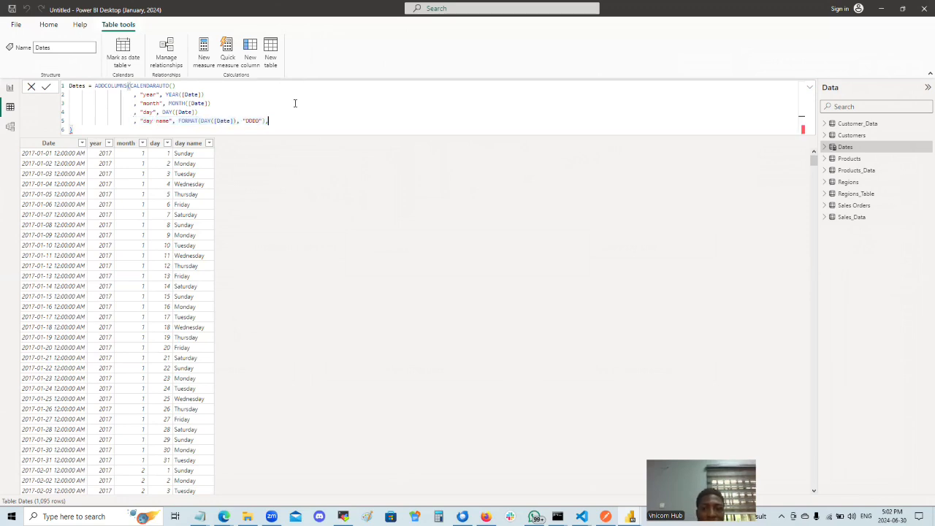
pyautogui.press('Return')
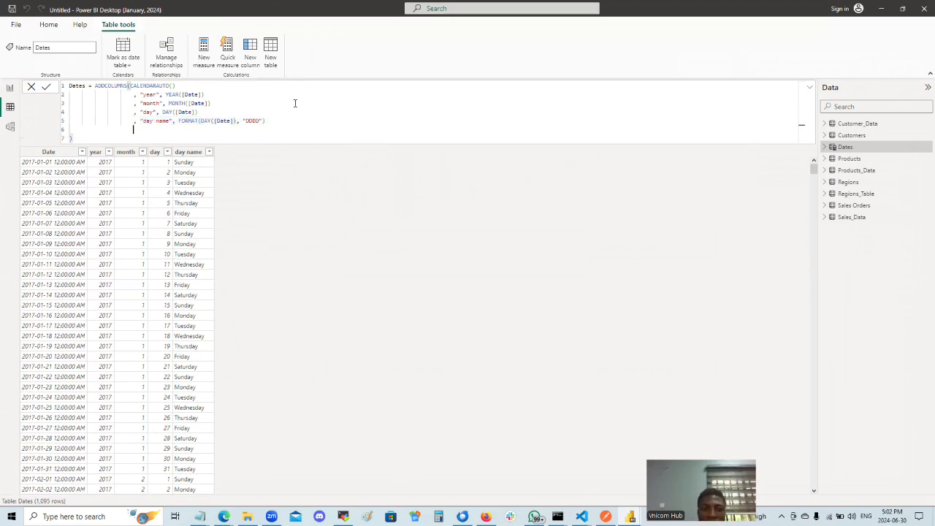
pyautogui.hotkey('ctrl', 'v')
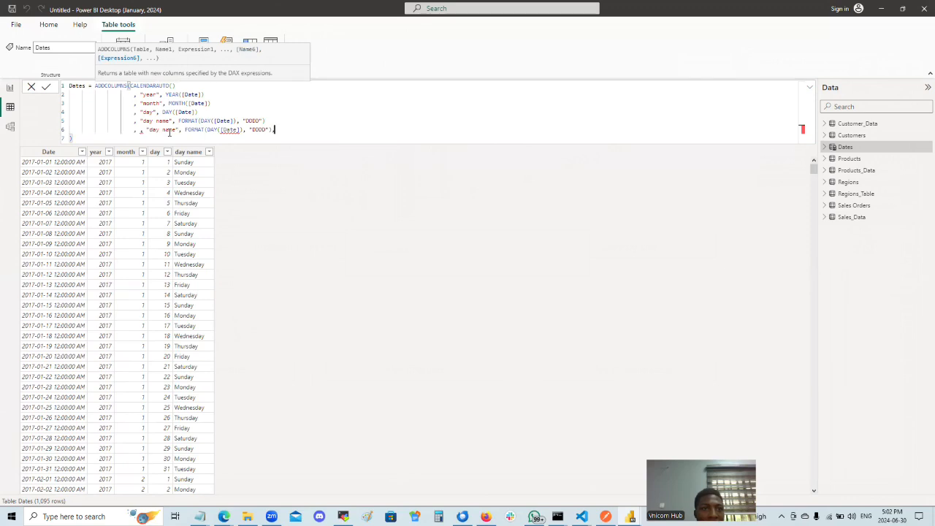
pyautogui.press('BackSpace')
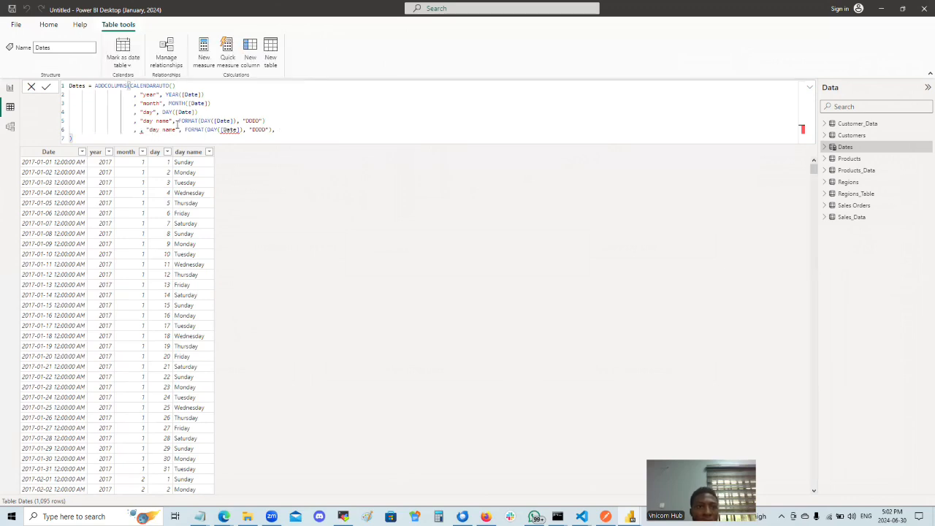
# Rename the duplicated column "day name short" and shorten its format argument to "DDD".
pyautogui.click(174, 129)
pyautogui.write('shor')
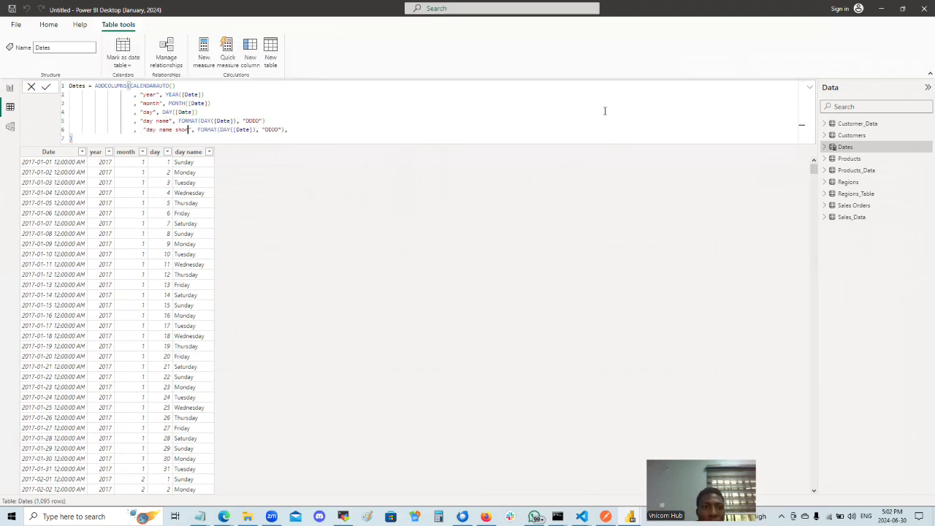
pyautogui.write('t')
pyautogui.click(282, 130)
pyautogui.press('BackSpace')
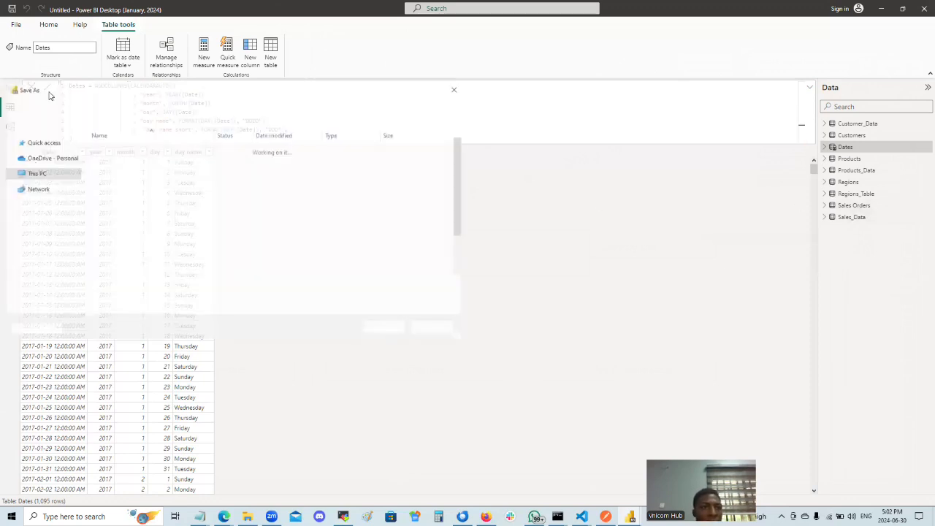
pyautogui.click(458, 91)
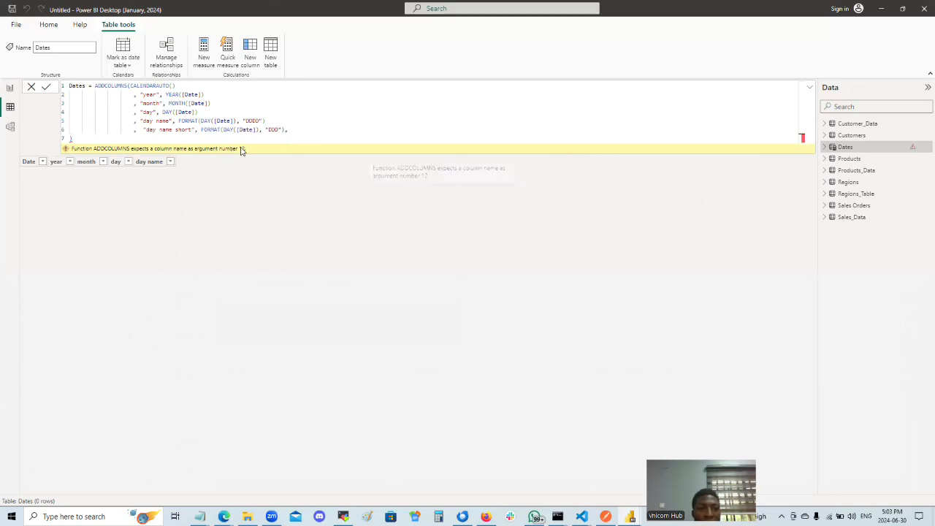
# Remove the trailing comma after the "day name short" definition and commit the Dates formula.
pyautogui.click(290, 130)
pyautogui.press('BackSpace')
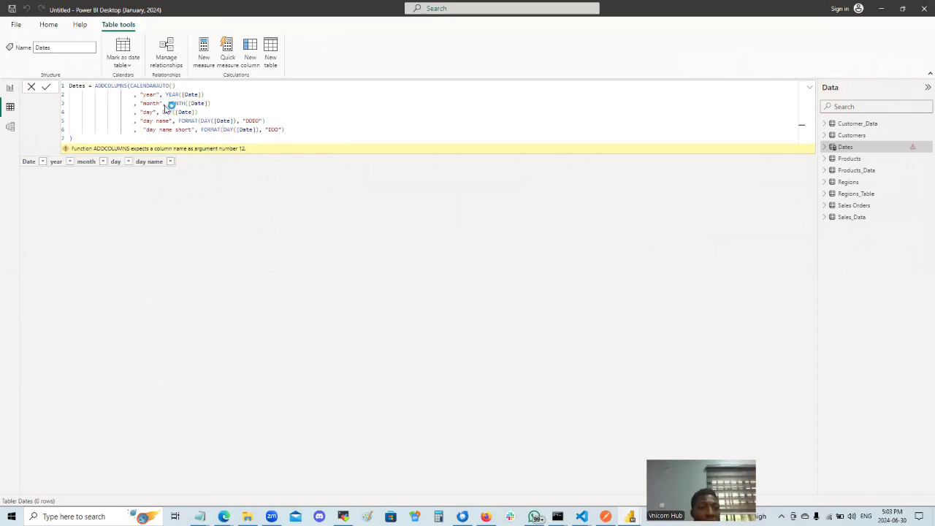
pyautogui.press('Return')
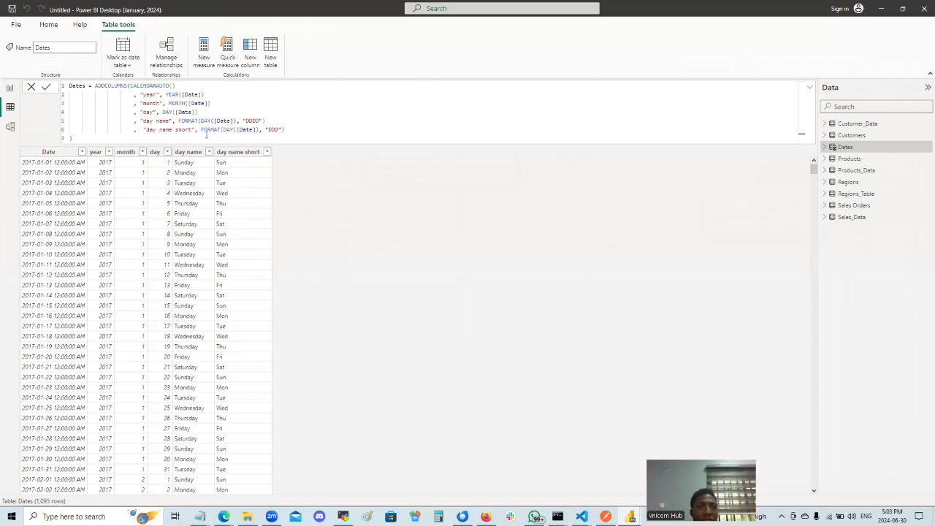
# Copy the "day name short" definition onto a new line below the "month" definition.
pyautogui.moveTo(284, 129); pyautogui.dragTo(133, 130)
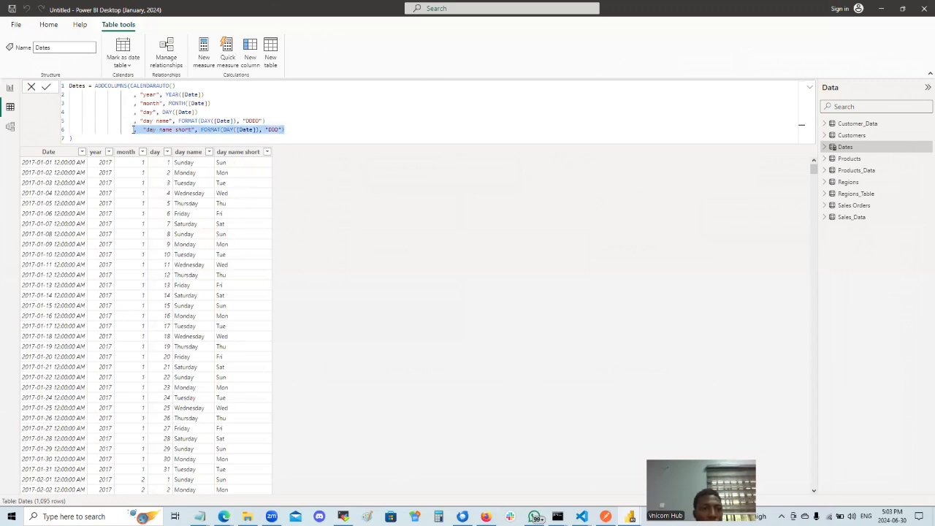
pyautogui.click(298, 128)
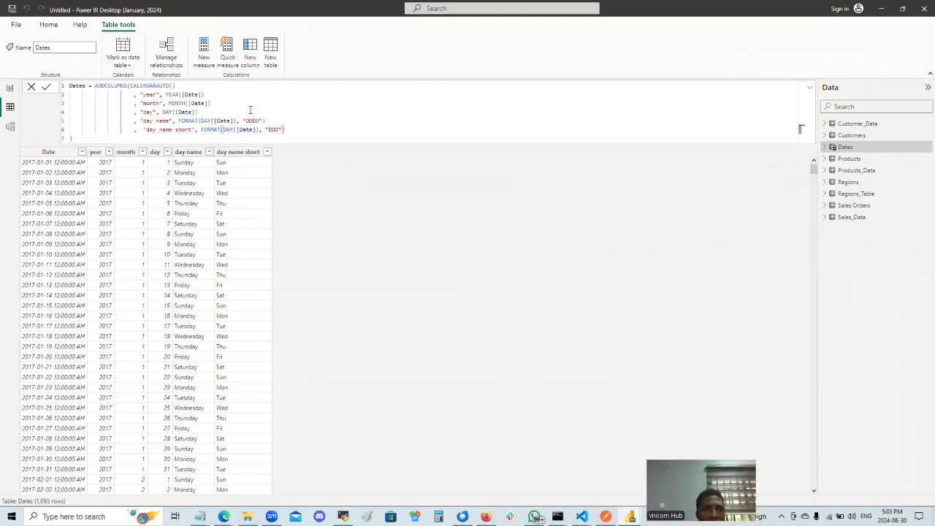
pyautogui.click(227, 104)
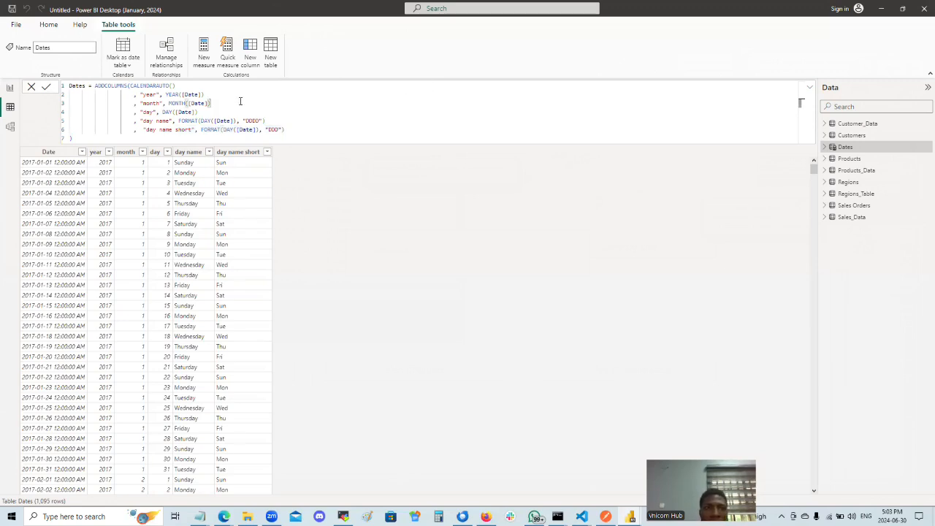
pyautogui.hotkey('shift', 'Return')
pyautogui.write(', "day name short", FORMAT(DAY([Date]), "DDD")')
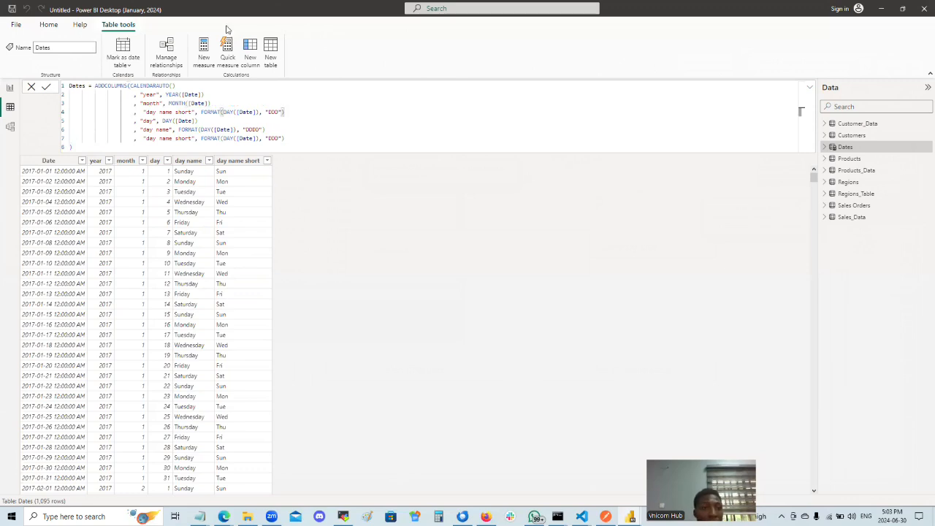
# Rename the copied column below "month" to "month name" and set its format argument to "MMMM".
pyautogui.doubleClick(150, 112)
pyautogui.write('month')
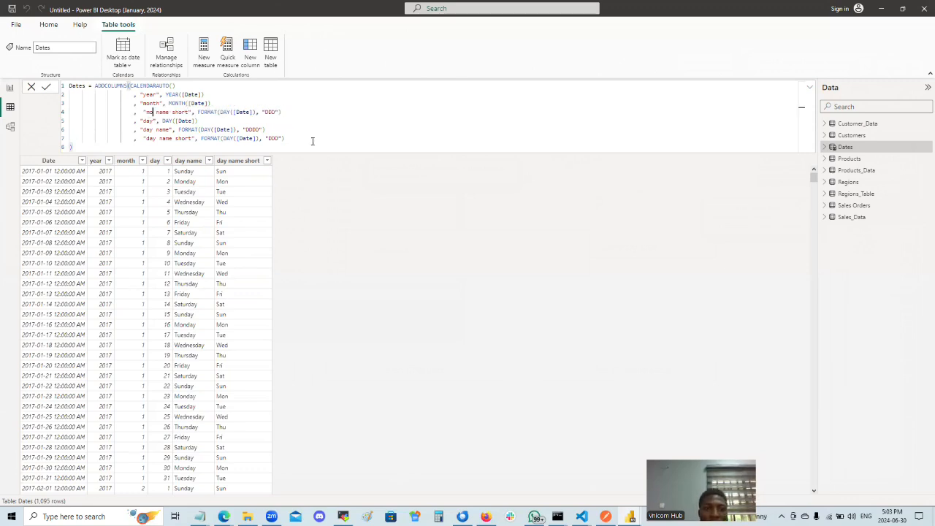
pyautogui.doubleClick(190, 112)
pyautogui.press('BackSpace')
pyautogui.press('BackSpace')
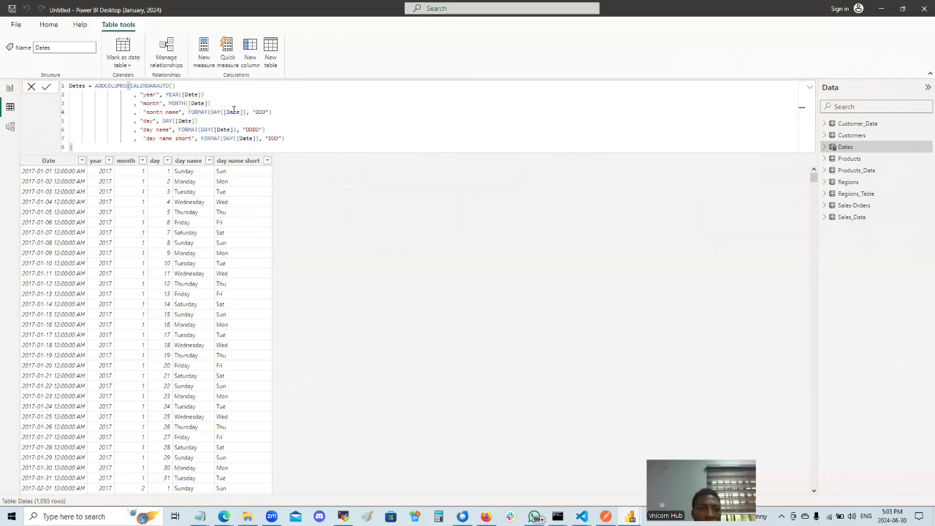
pyautogui.doubleClick(260, 112)
pyautogui.write('MMMM')
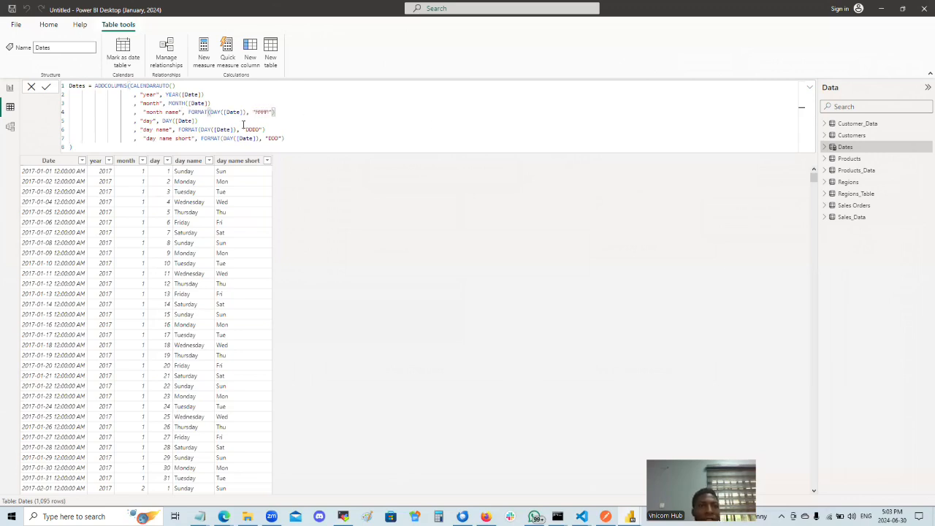
# Duplicate the "month name" definition onto a new line directly below it.
pyautogui.moveTo(275, 111); pyautogui.dragTo(134, 113)
pyautogui.hotkey('ctrl', 'c')
pyautogui.click(291, 113)
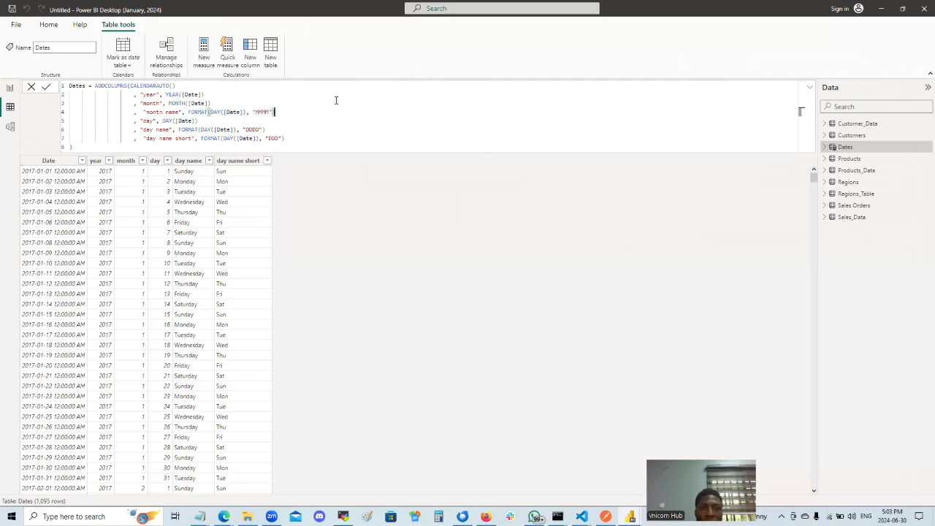
pyautogui.press('Return')
pyautogui.hotkey('ctrl', 'v')
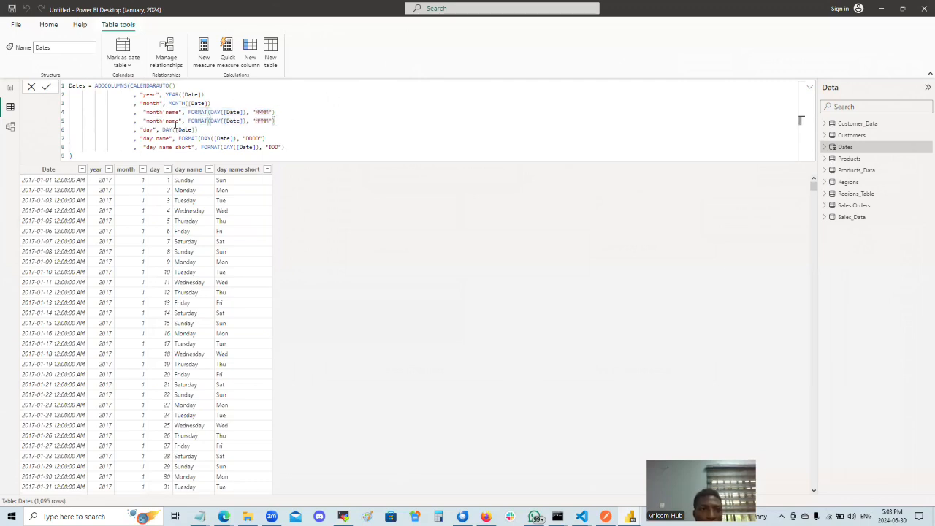
# Rename the second "month name" column to "month name short" and set its format argument to "MMM".
pyautogui.click(181, 120)
pyautogui.write('s')
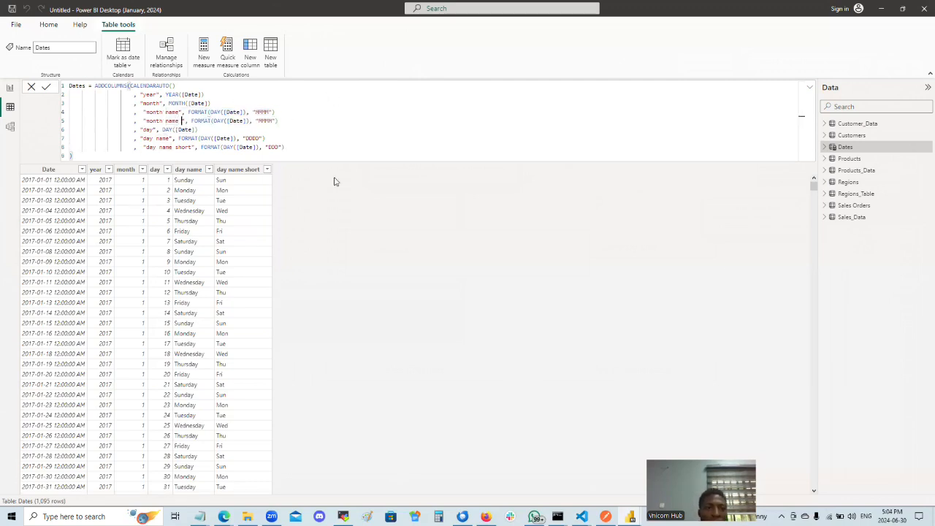
pyautogui.write('hort')
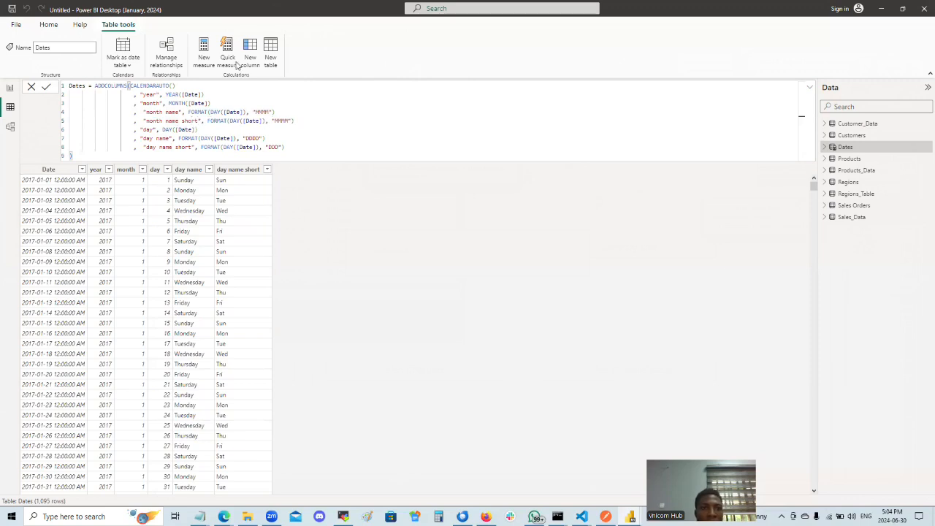
pyautogui.doubleClick(284, 121)
pyautogui.write('MMM')
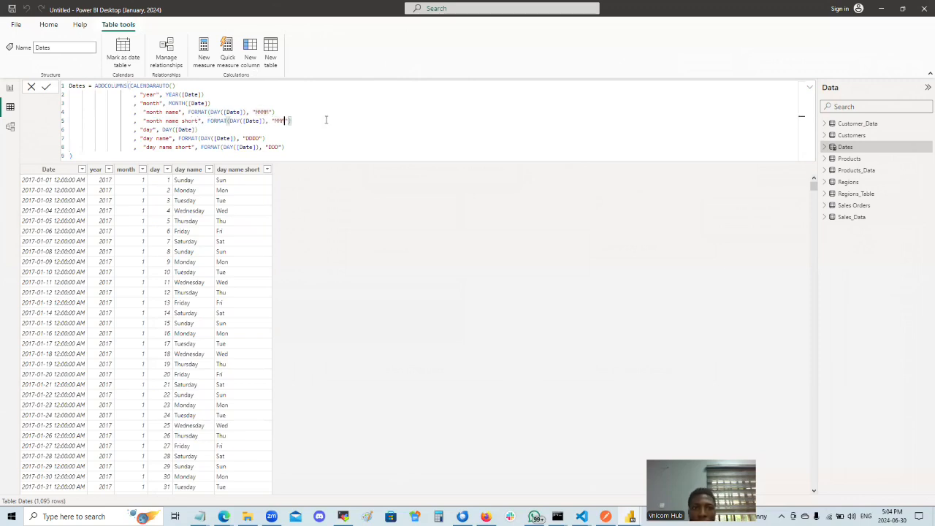
# Commit the Dates formula with the two month name columns, dismissing the Save As dialog.
pyautogui.click(299, 146)
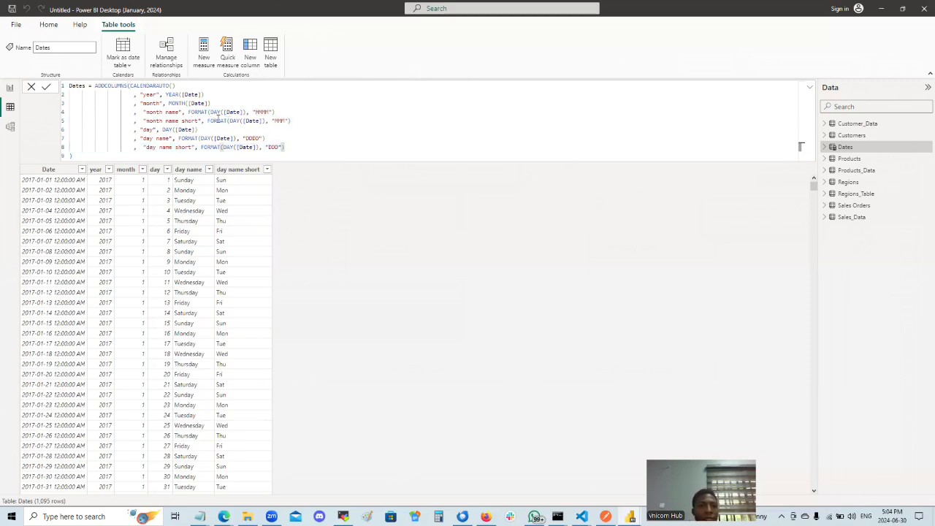
pyautogui.hotkey('ctrl', 's')
pyautogui.click(455, 90)
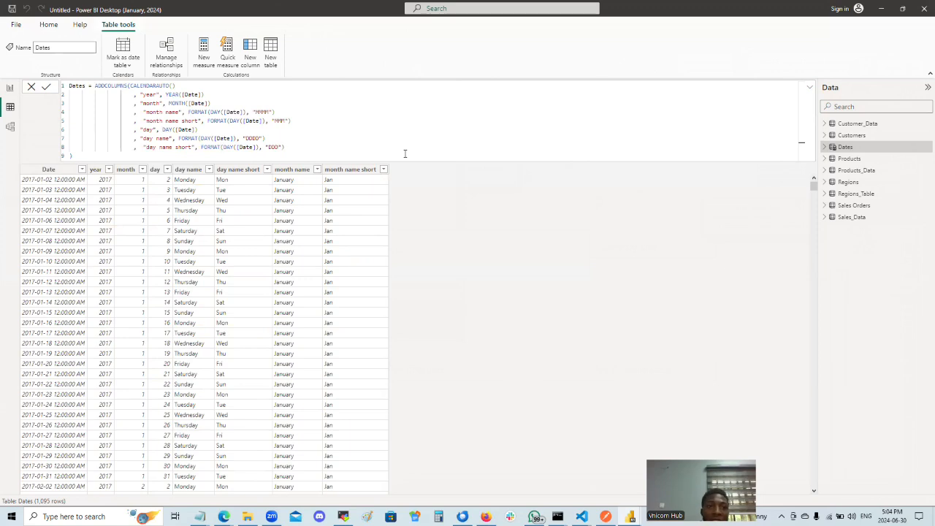
# Paste the "month name" definition on a new line below "day name short" and rename that column "Quarter".
pyautogui.click(312, 147)
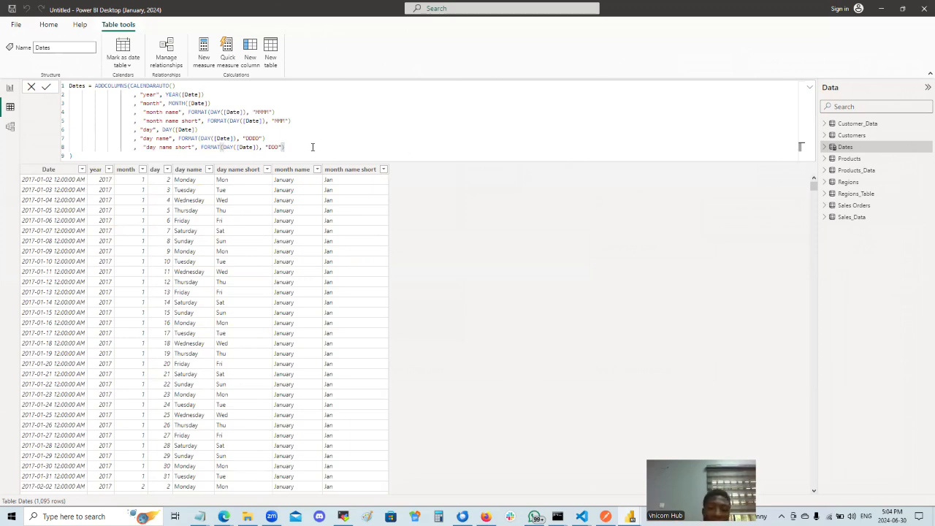
pyautogui.hotkey('shift', 'Return')
pyautogui.write(',')
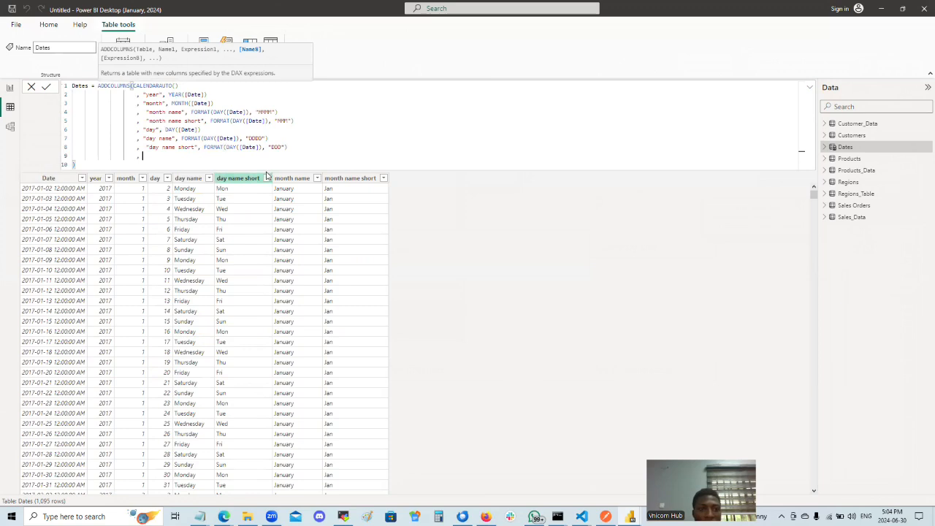
pyautogui.hotkey('ctrl', 'v')
pyautogui.click(147, 156)
pyautogui.press('BackSpace')
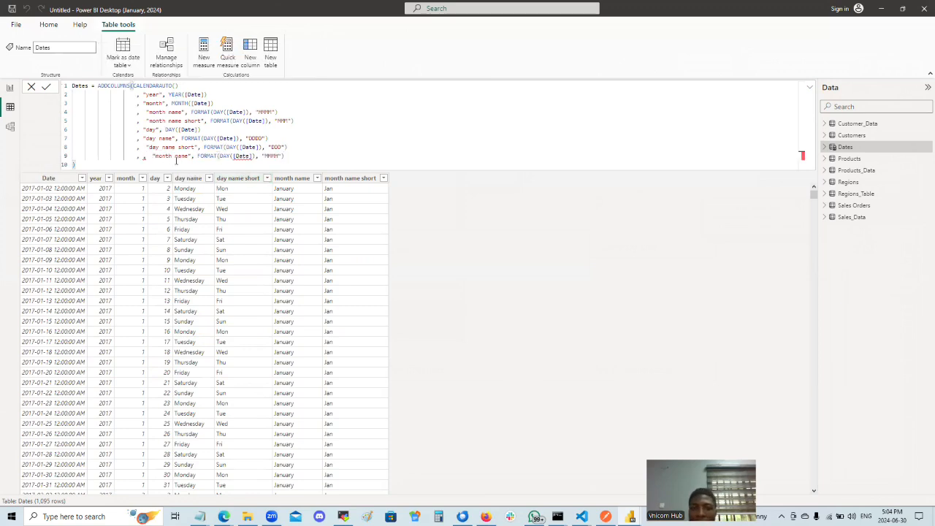
pyautogui.press('BackSpace')
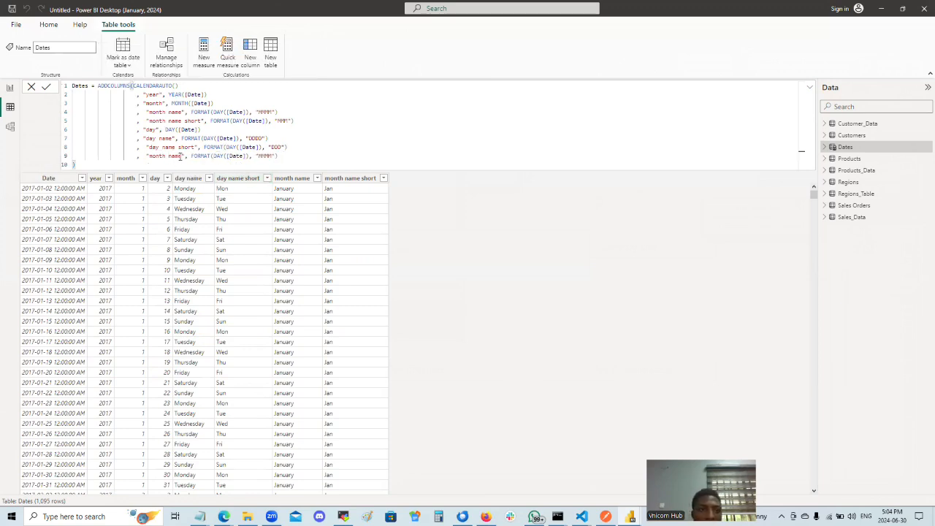
pyautogui.moveTo(182, 156); pyautogui.dragTo(147, 157)
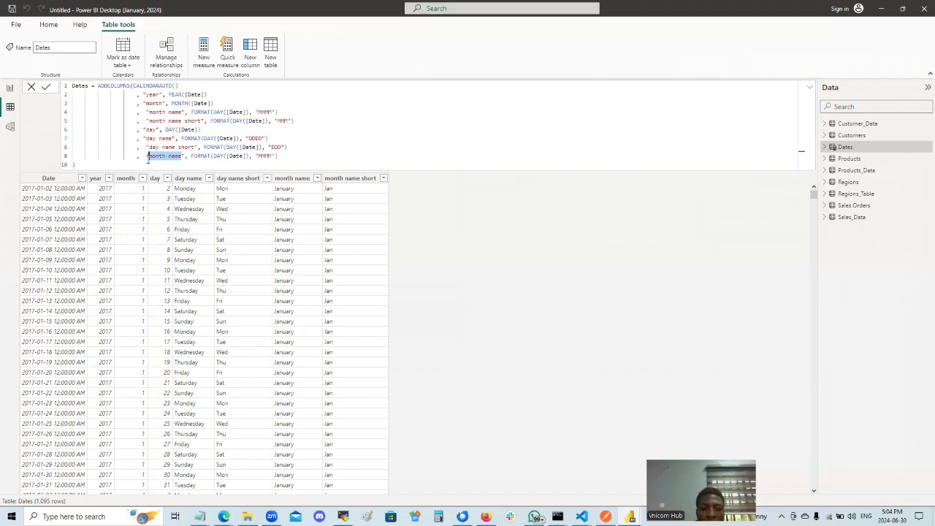
pyautogui.write('"Quarter')
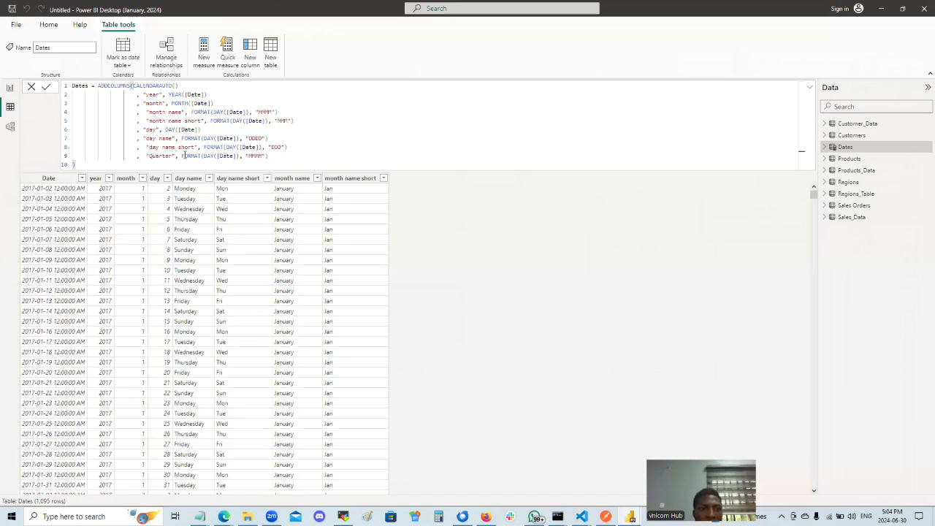
# Replace the expression of the "Quarter" column in the Dates formula with QUARTER([Date]).
pyautogui.moveTo(182, 155); pyautogui.dragTo(268, 156)
pyautogui.press('BackSpace')
pyautogui.write('Quarter", QU')
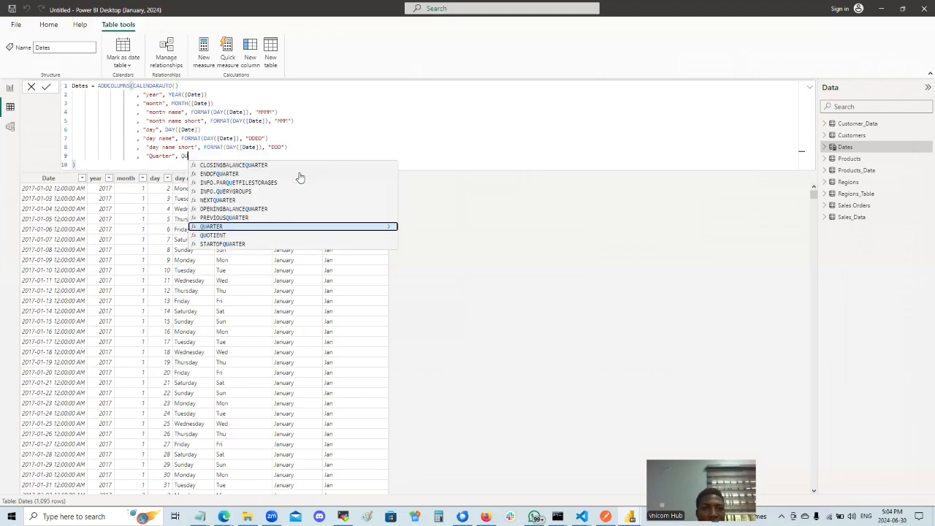
pyautogui.press('Tab')
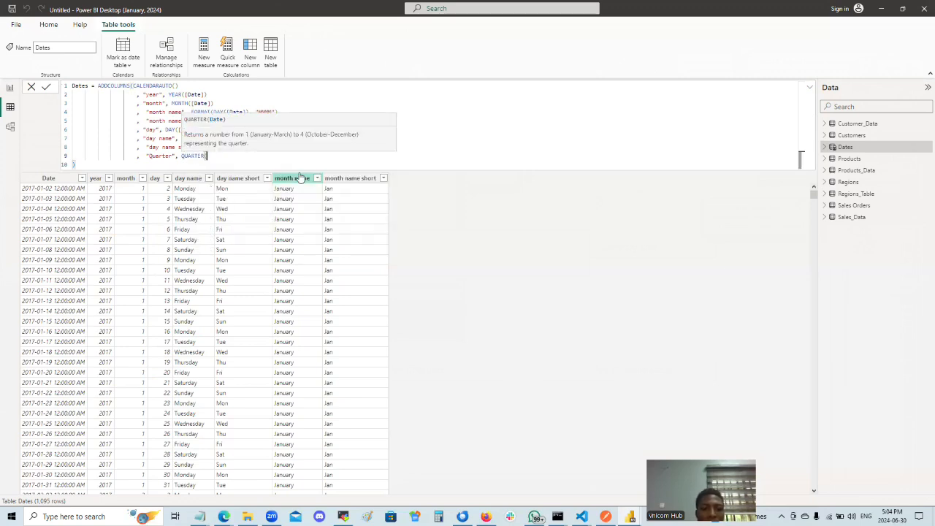
pyautogui.write('Da')
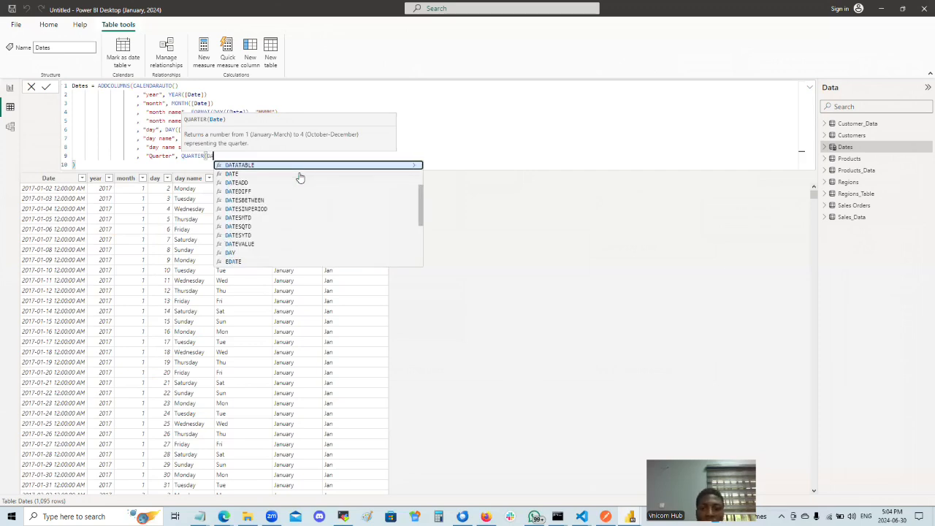
pyautogui.press('BackSpace')
pyautogui.press('BackSpace')
pyautogui.write('[]Date')
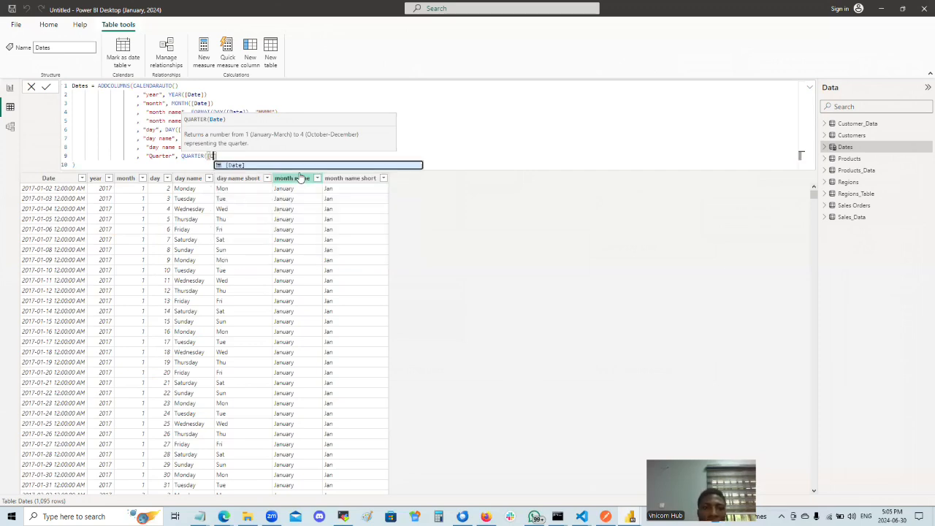
pyautogui.press('Escape')
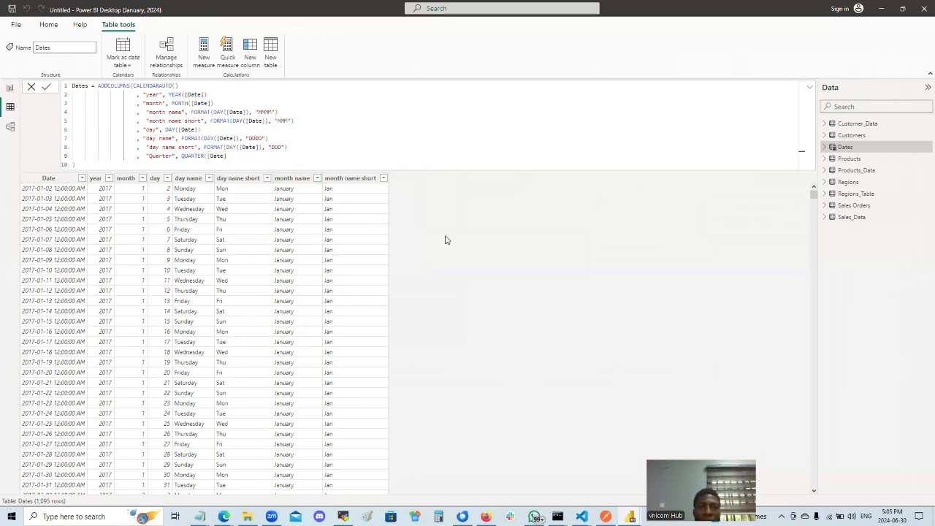
# Commit the Dates formula with the Quarter column and check the quarter values across the table's rows.
pyautogui.press('Return')
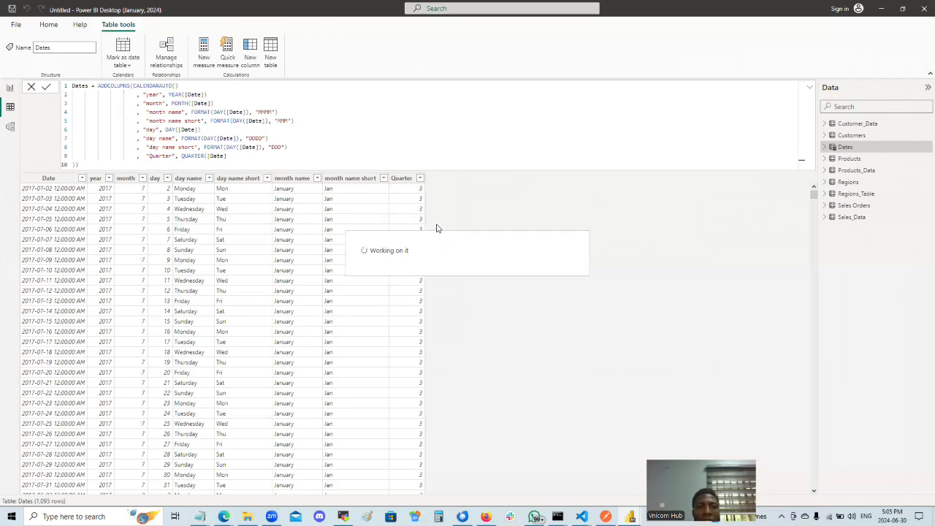
pyautogui.scroll(20, 409, 226)
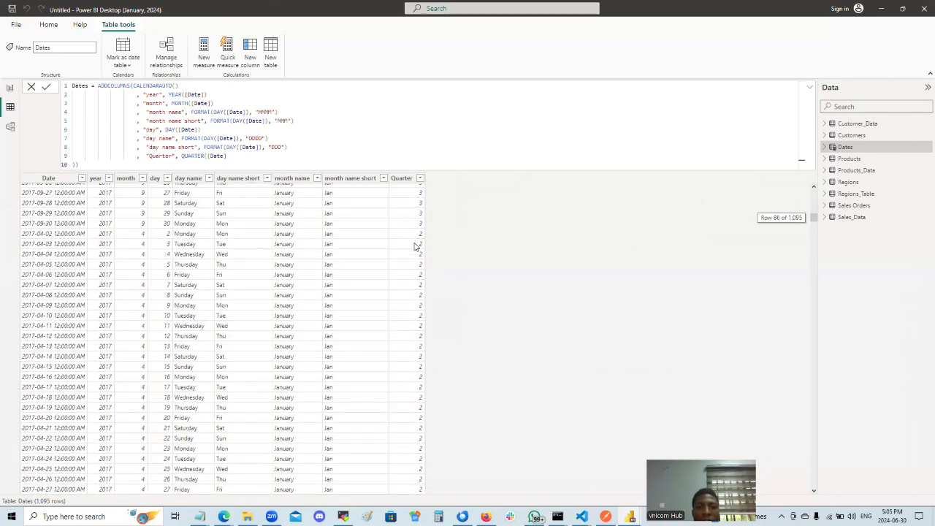
pyautogui.scroll(-20, 414, 247)
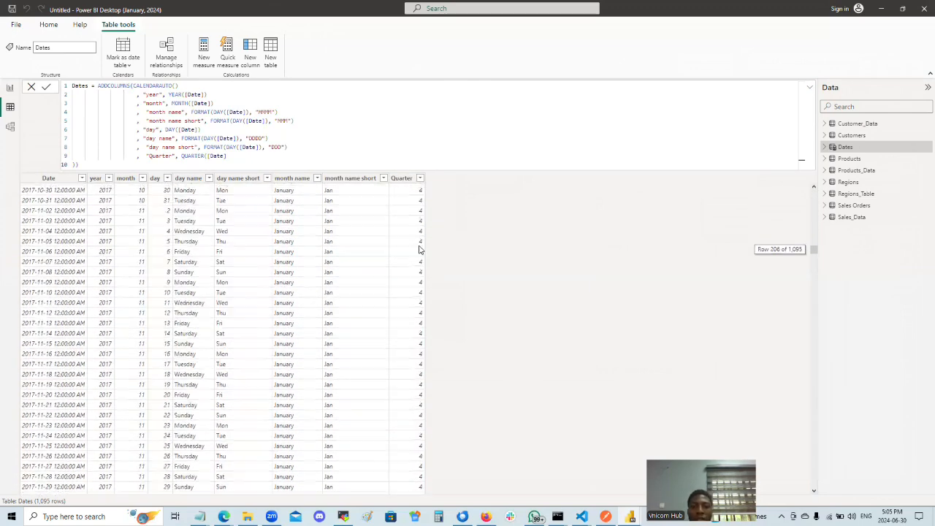
pyautogui.scroll(20, 400, 242)
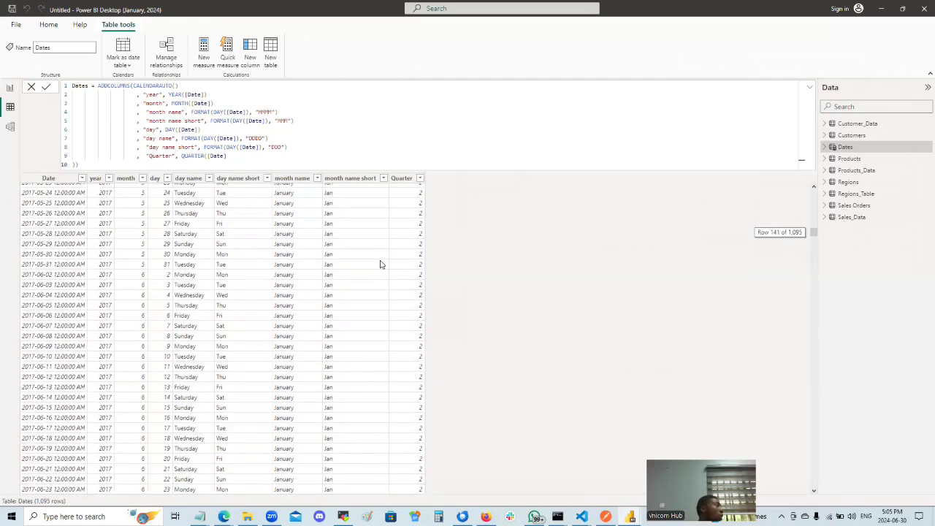
pyautogui.scroll(-20, 381, 265)
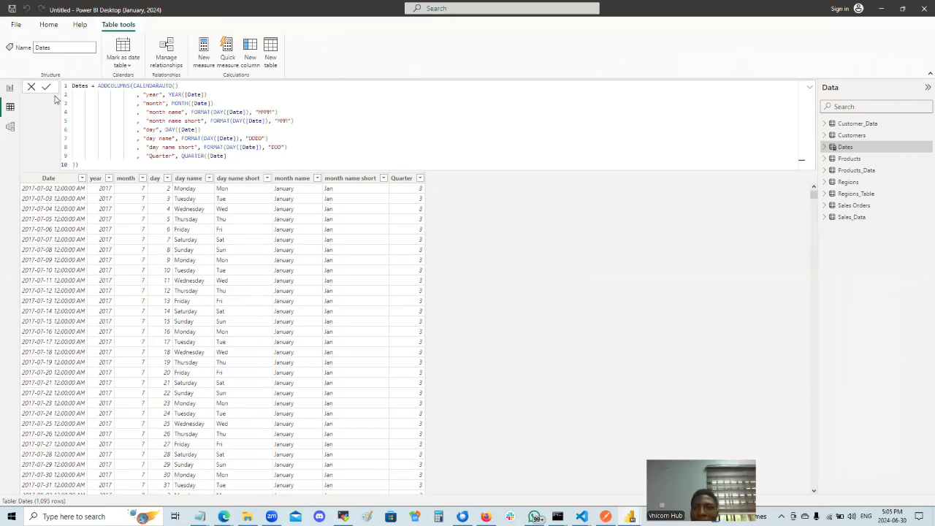
# Add an empty card visual to the report page and shrink it to fit inside the upper-left dashboard frame.
pyautogui.click(9, 87)
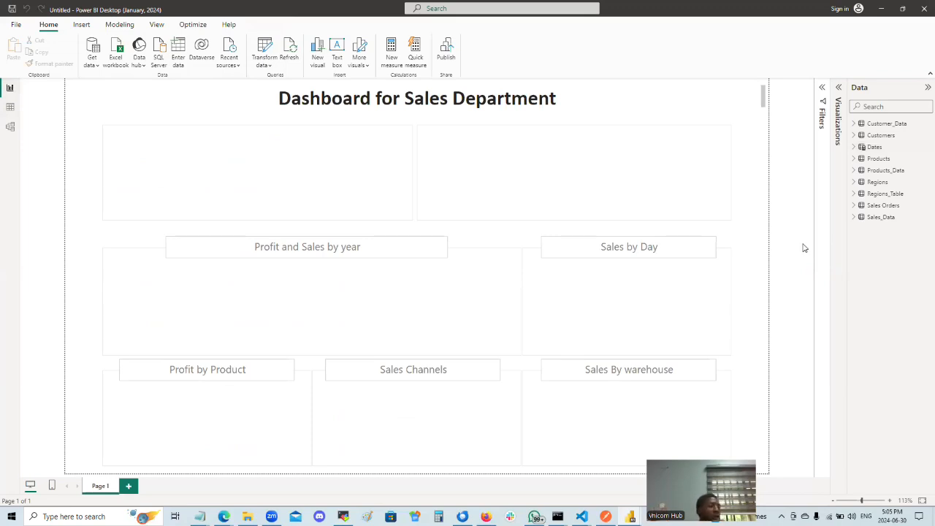
pyautogui.click(841, 95)
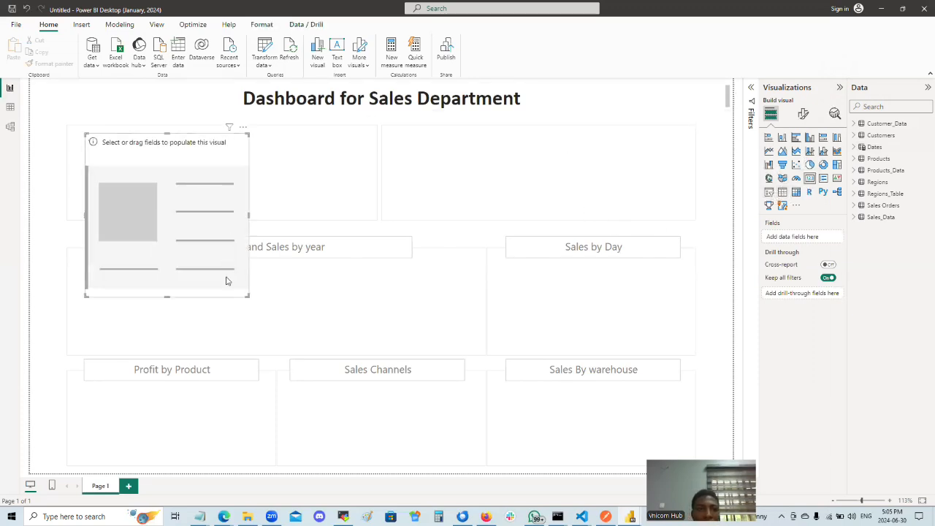
pyautogui.moveTo(248, 297); pyautogui.dragTo(160, 184)
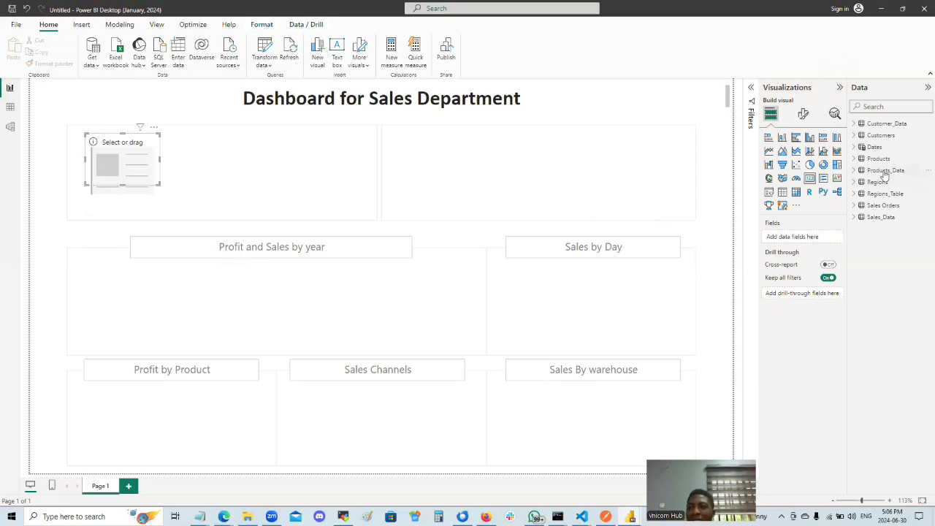
pyautogui.click(856, 206)
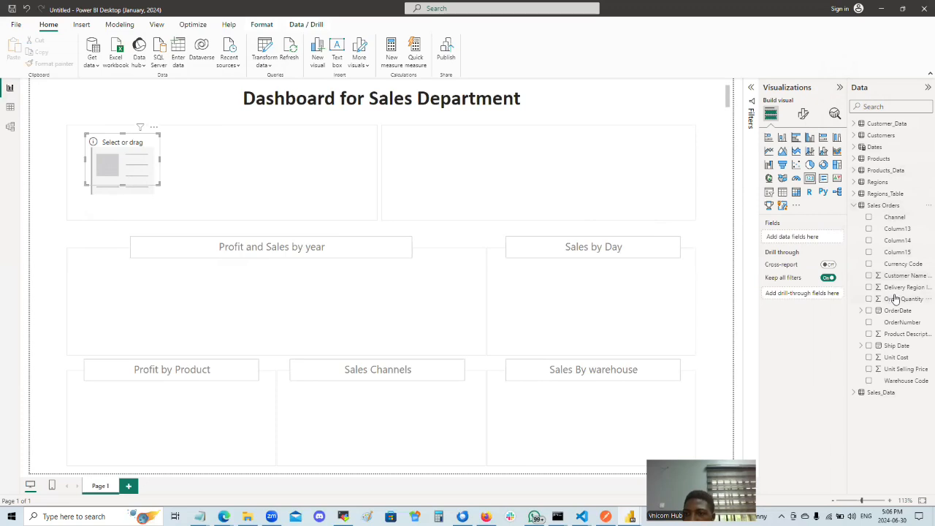
pyautogui.click(855, 207)
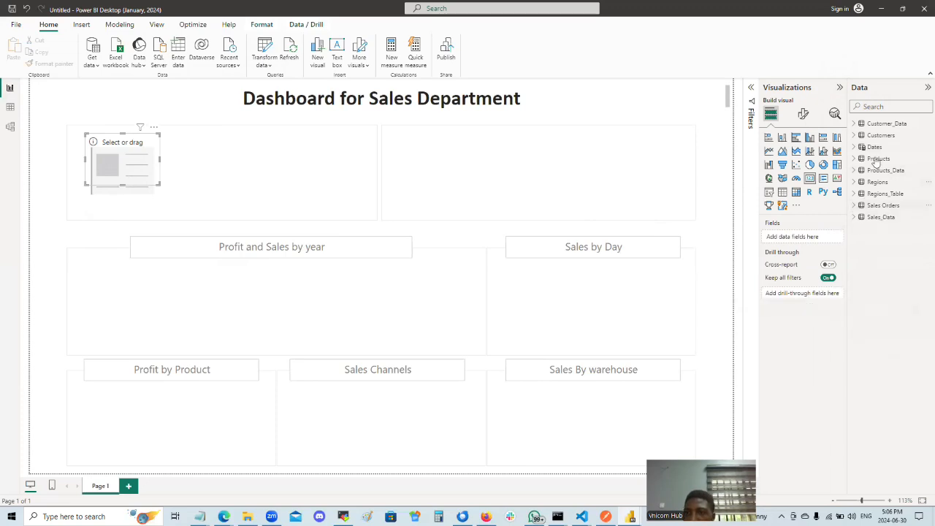
# Delete the Customer_Data table from the model.
pyautogui.rightClick(902, 124)
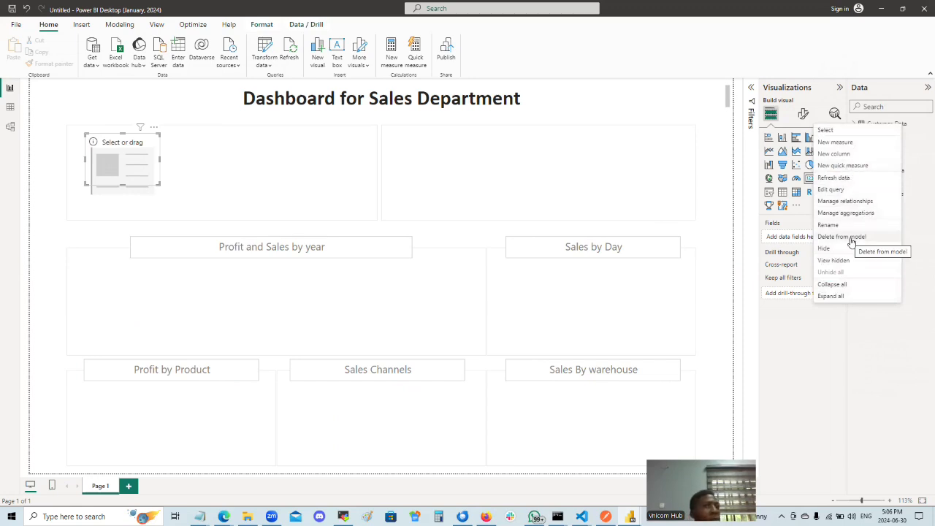
pyautogui.click(902, 353)
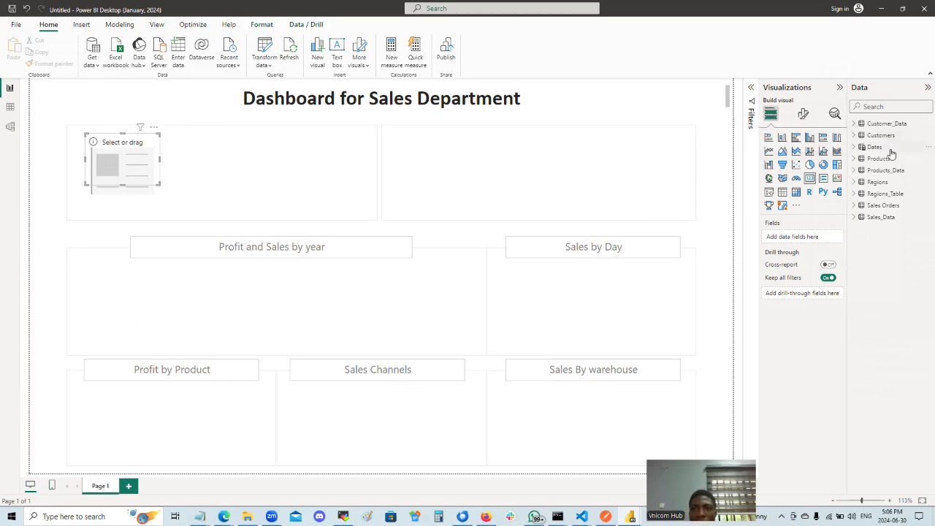
pyautogui.click(902, 126)
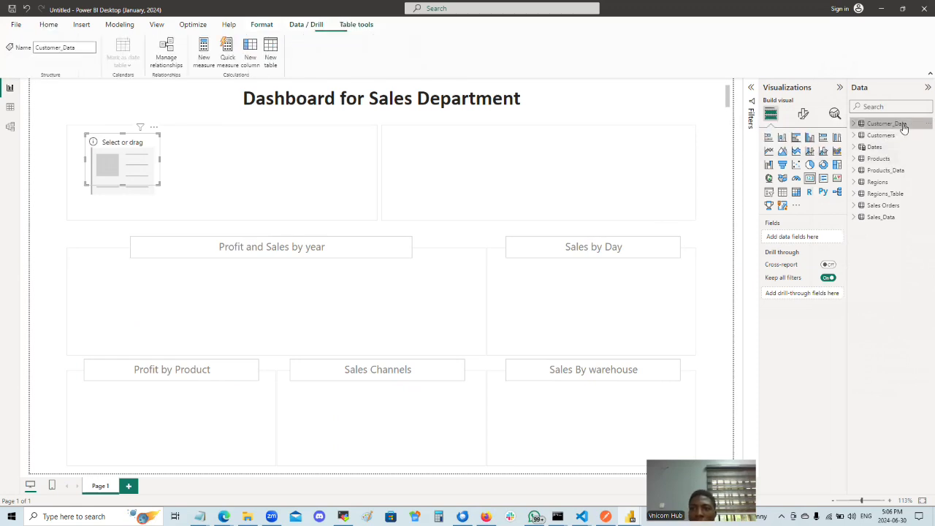
pyautogui.rightClick(904, 126)
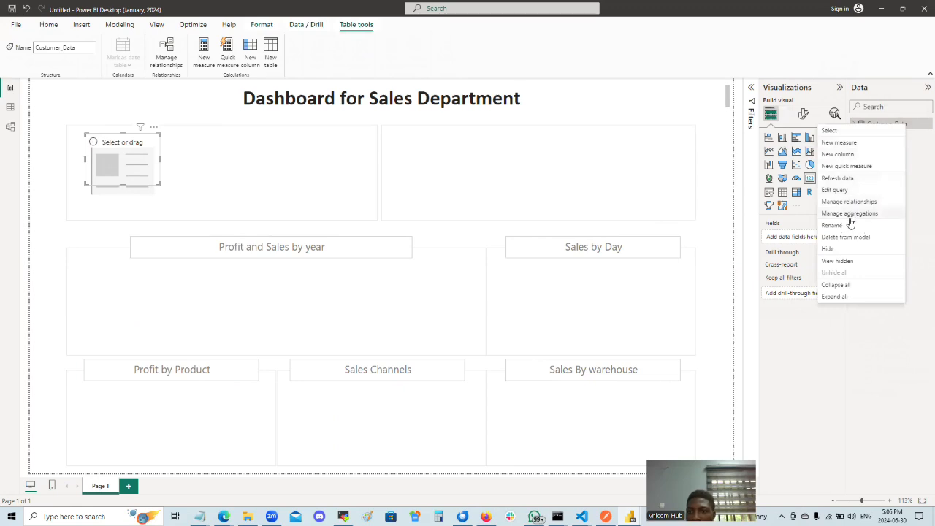
pyautogui.click(907, 234)
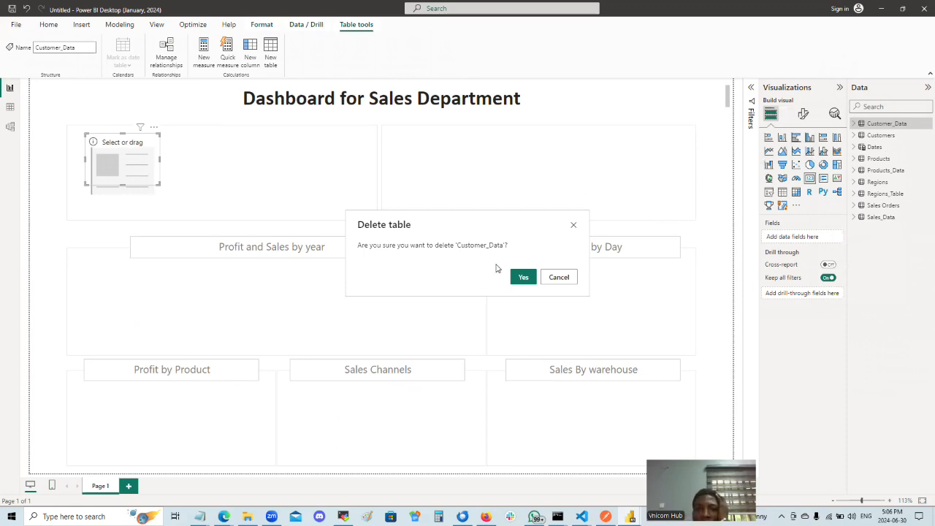
pyautogui.click(523, 277)
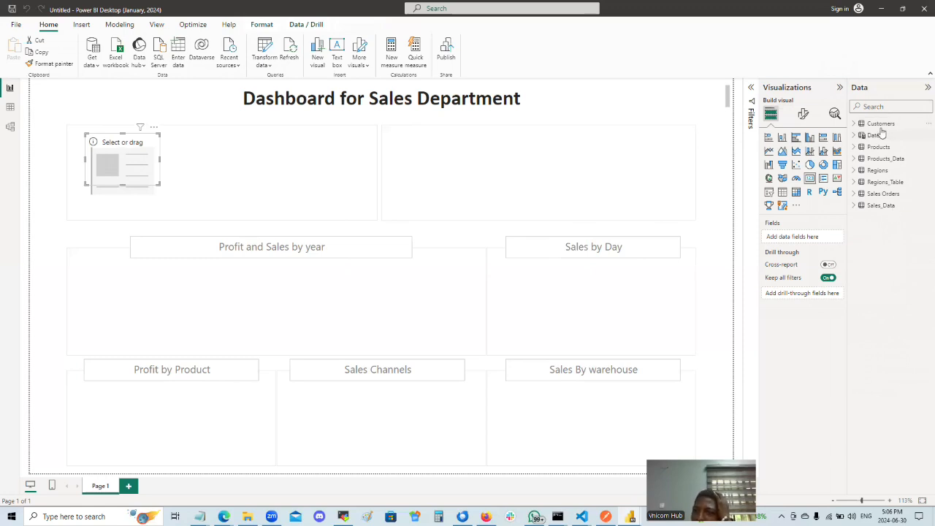
# Delete the Products_Data and Sales_Data tables from the model.
pyautogui.rightClick(886, 161)
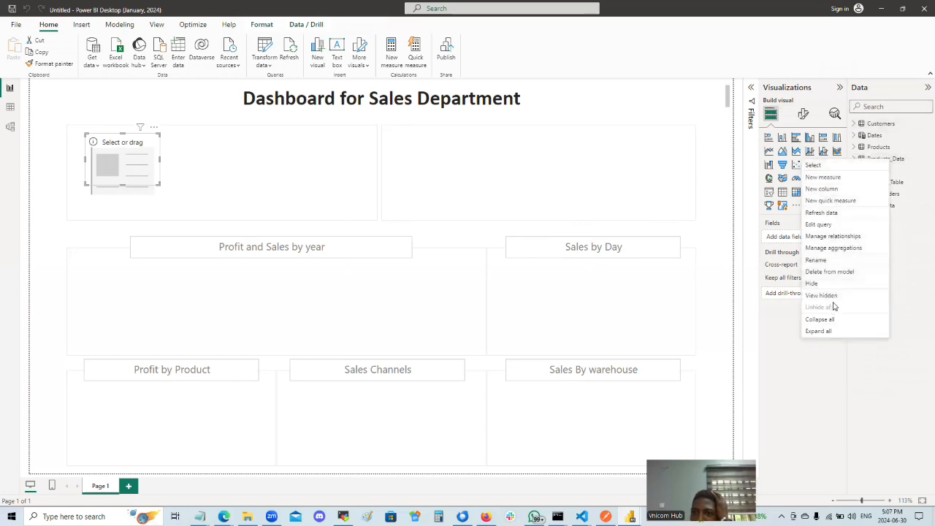
pyautogui.click(828, 273)
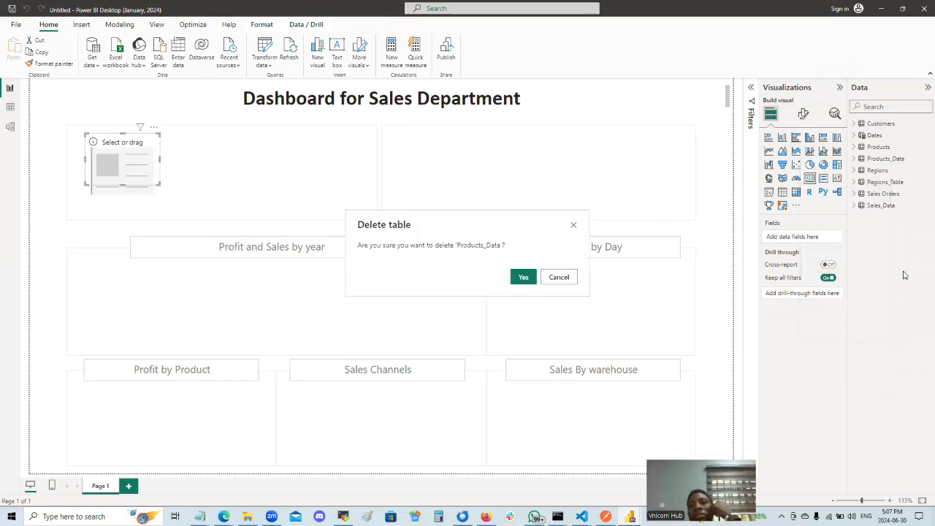
pyautogui.click(521, 277)
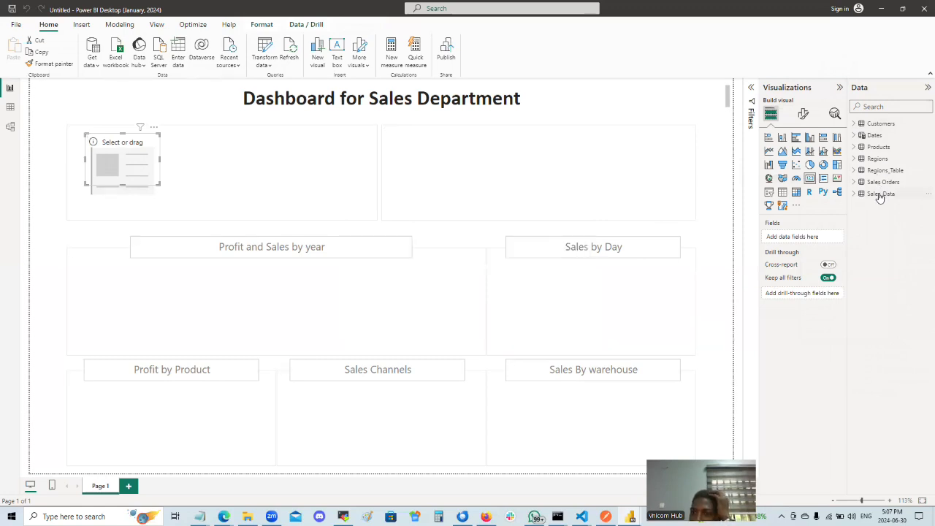
pyautogui.rightClick(880, 195)
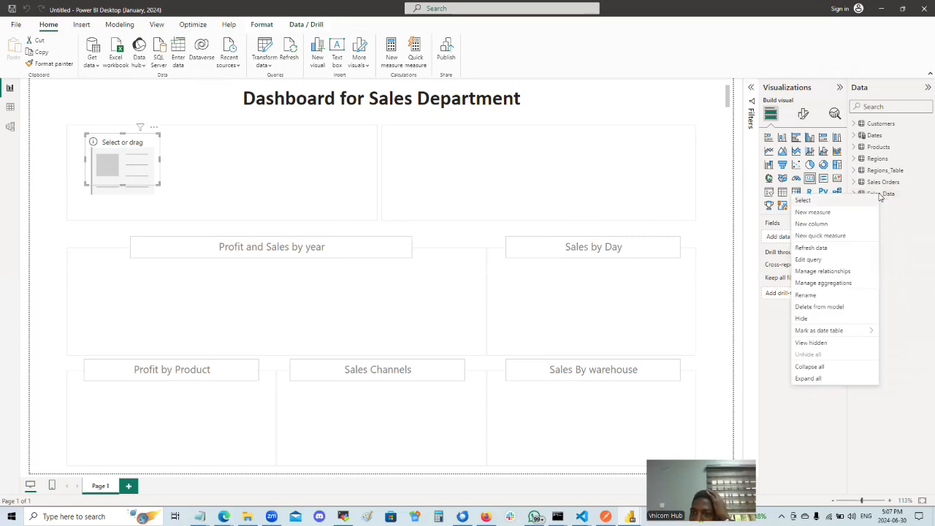
pyautogui.click(818, 307)
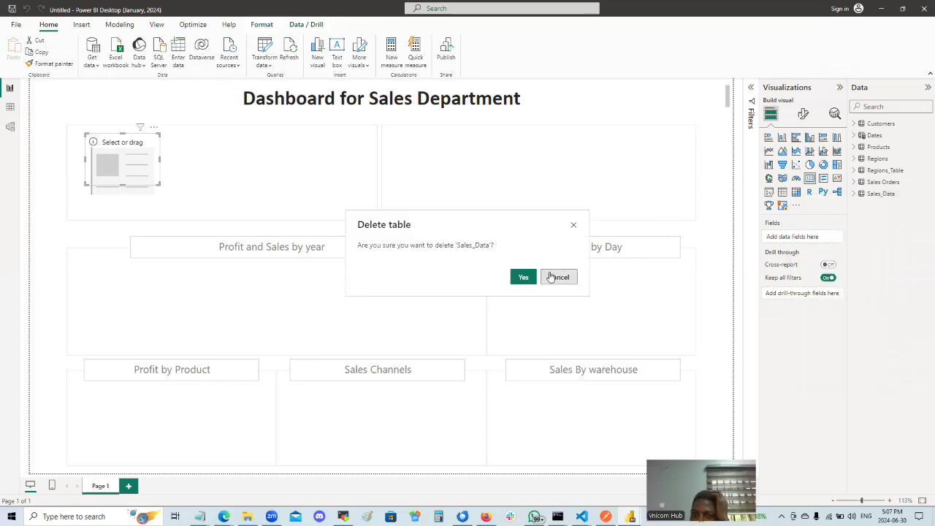
pyautogui.click(524, 283)
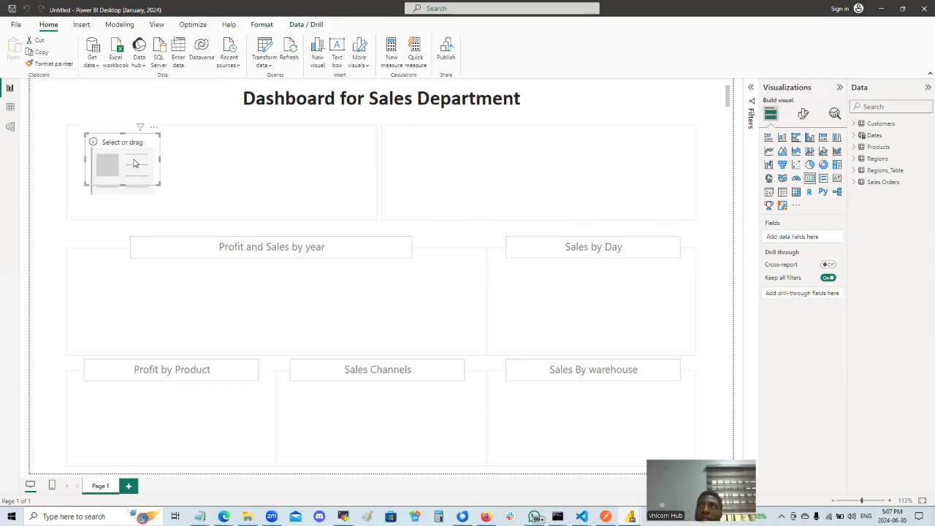
# Change the empty card visual to a gauge and expand the Sales Orders table to list its fields.
pyautogui.click(796, 178)
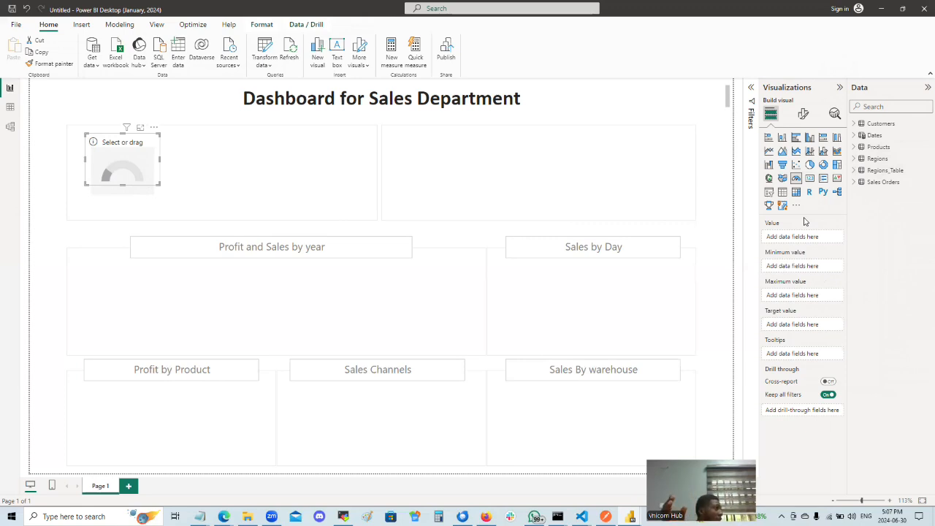
pyautogui.click(854, 181)
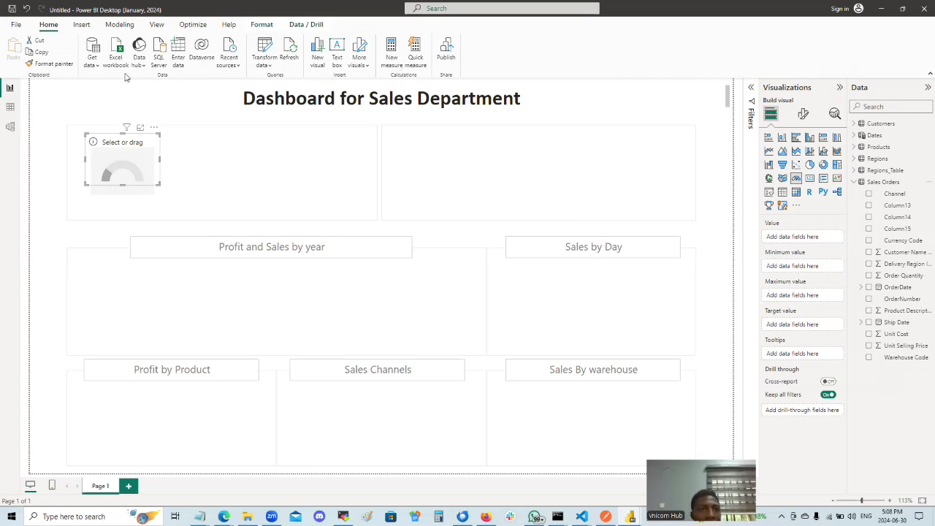
# Start creating a manually entered table and select its default name for replacement.
pyautogui.click(179, 60)
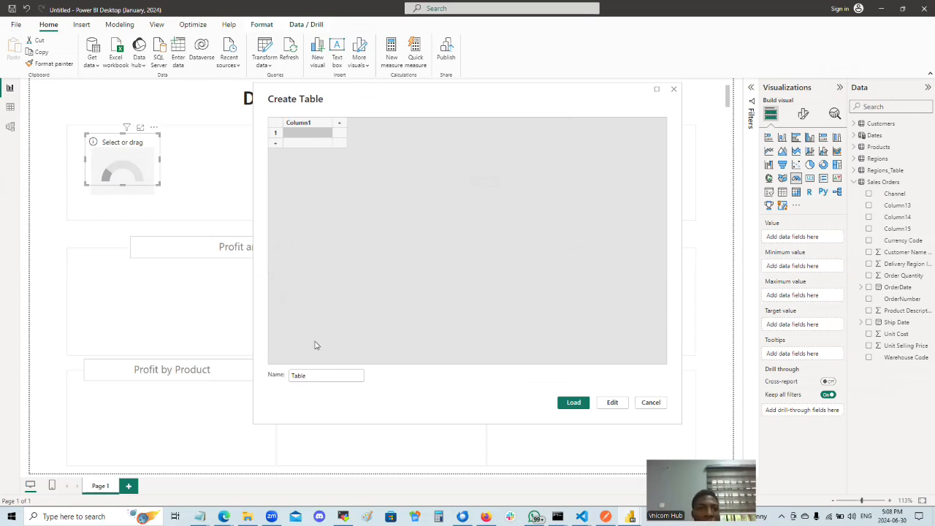
pyautogui.doubleClick(302, 376)
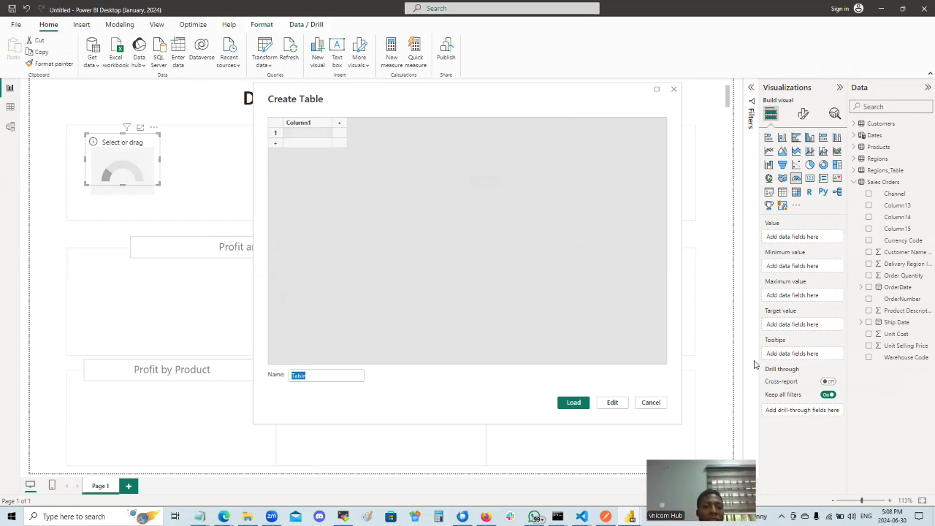
pyautogui.write('ca')
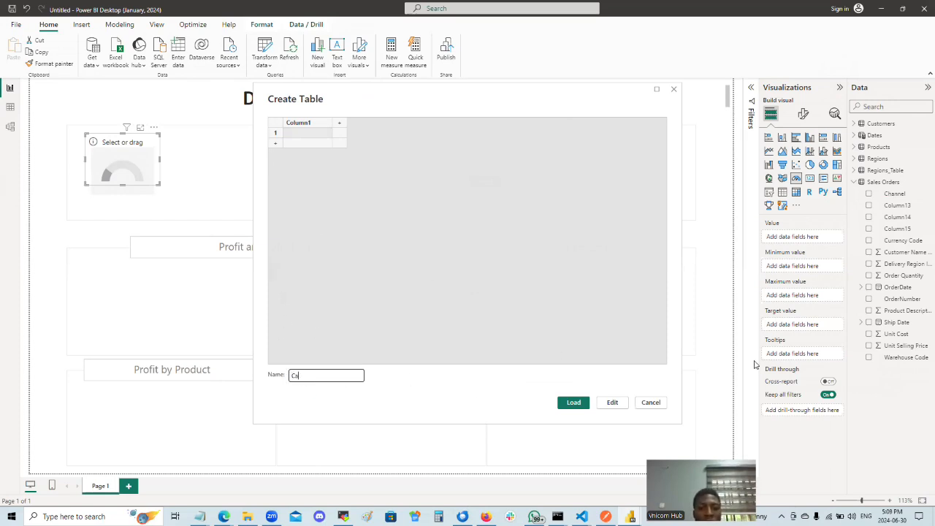
pyautogui.write('lculat')
pyautogui.press('BackSpace')
pyautogui.press('BackSpace')
pyautogui.press('BackSpace')
pyautogui.press('BackSpace')
pyautogui.press('BackSpace')
pyautogui.press('BackSpace')
pyautogui.press('BackSpace')
pyautogui.press('BackSpace')
# Name the empty table "My Measures" and load it into the model.
pyautogui.write('Measures')
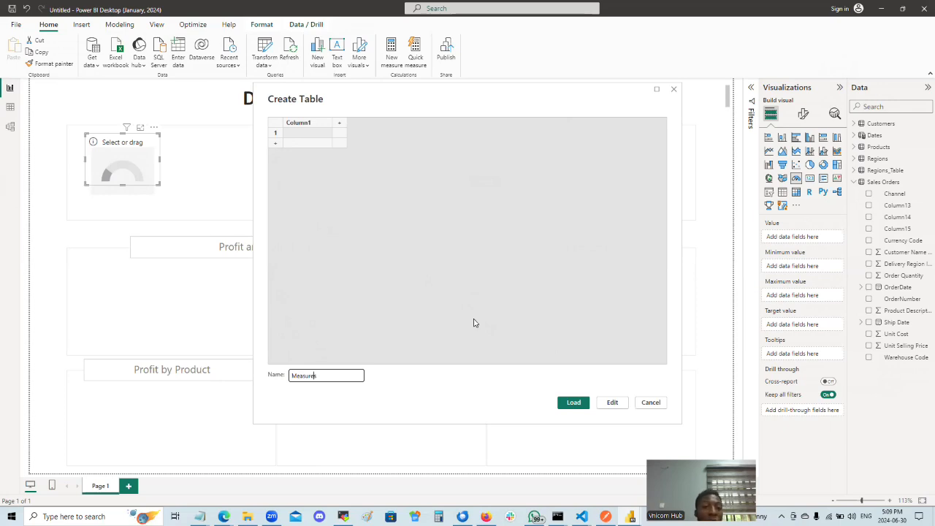
pyautogui.write('My')
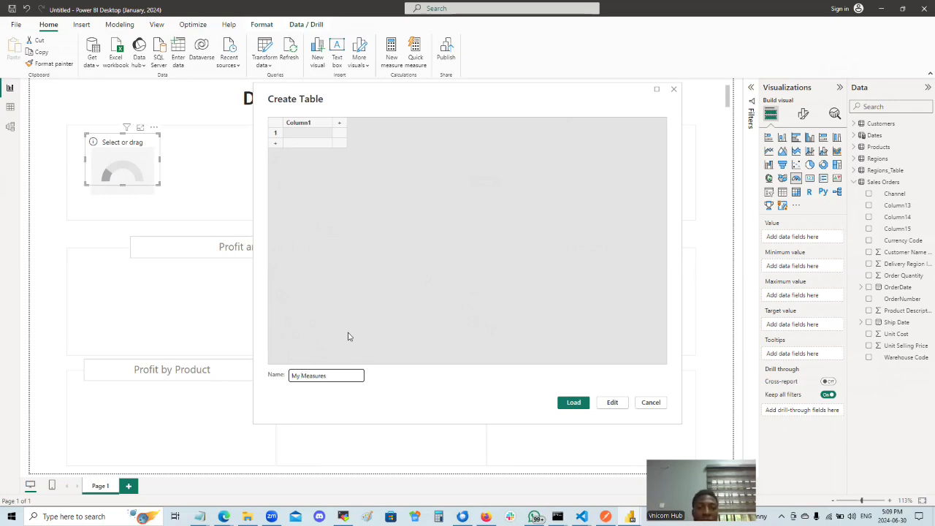
pyautogui.click(573, 401)
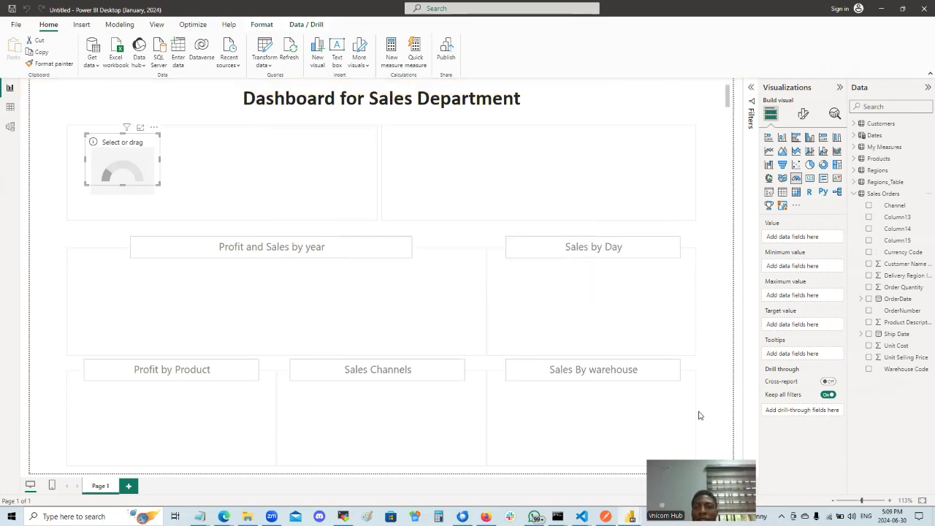
# Create a new measure named "Total sales" in the My Measures table.
pyautogui.click(854, 193)
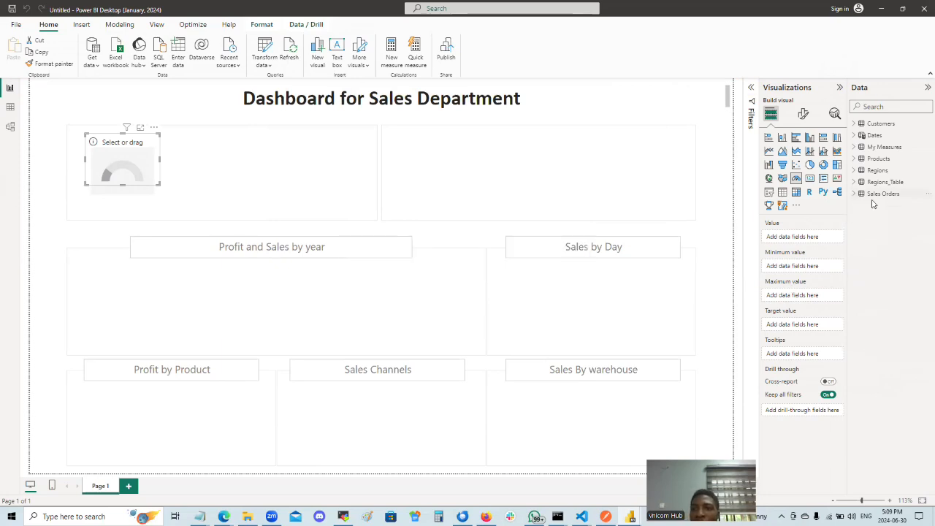
pyautogui.rightClick(867, 148)
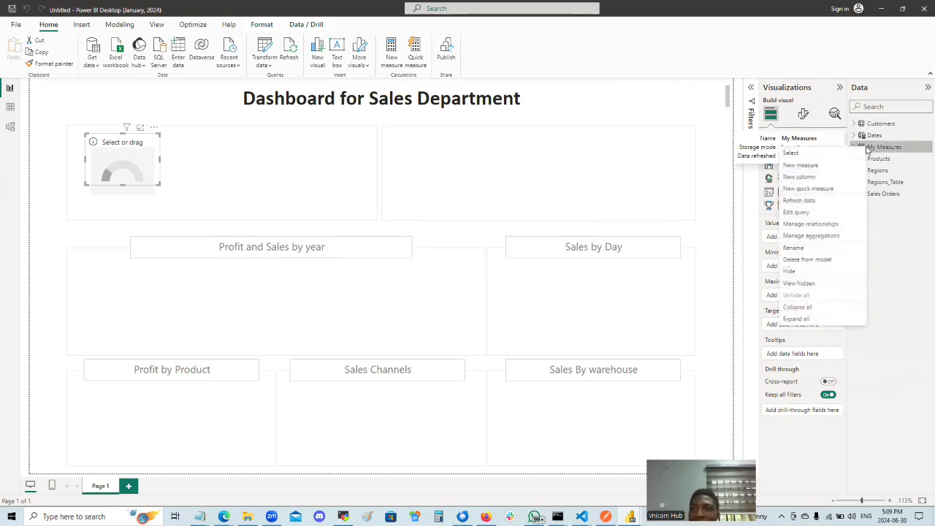
pyautogui.click(822, 167)
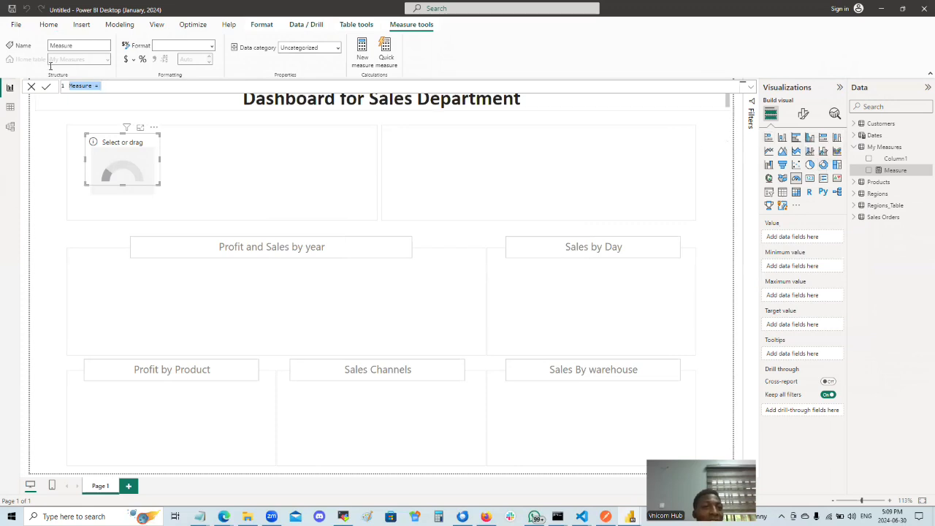
pyautogui.doubleClick(78, 88)
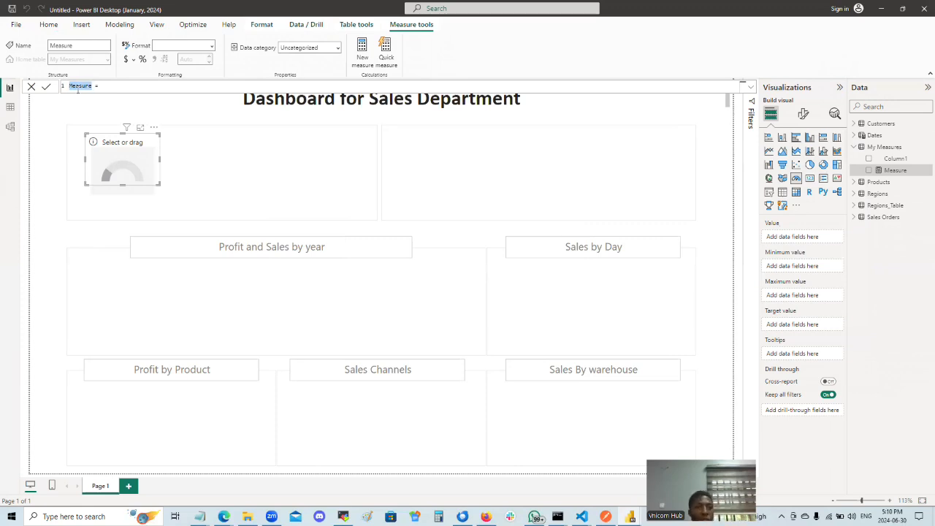
pyautogui.write('Total Sales')
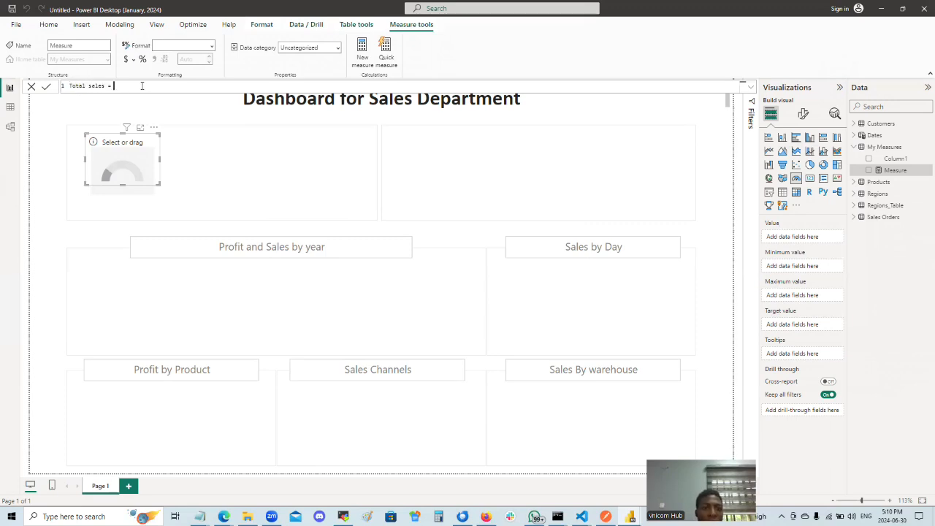
# Begin the Total sales formula as a SUM of 'Sales Orders'[Unit Cost] followed by a multiplication operator.
pyautogui.write('SUM')
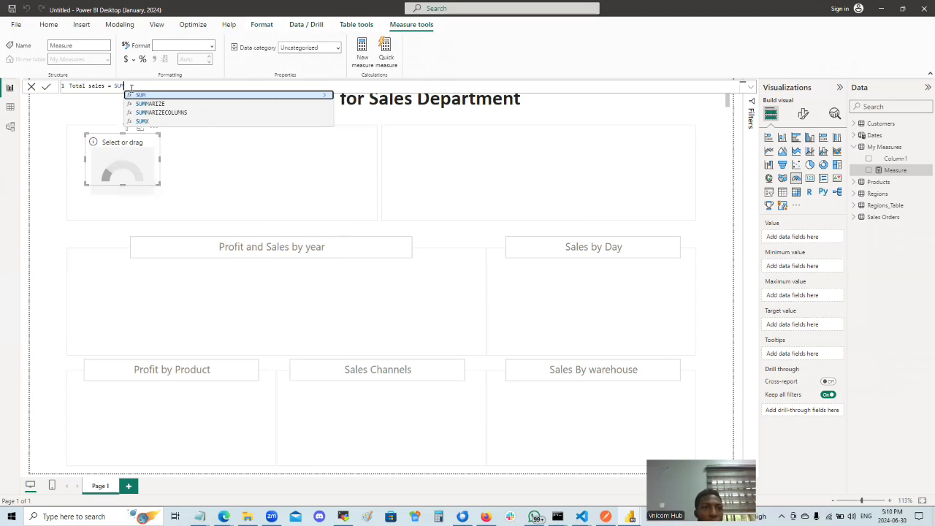
pyautogui.write('(')
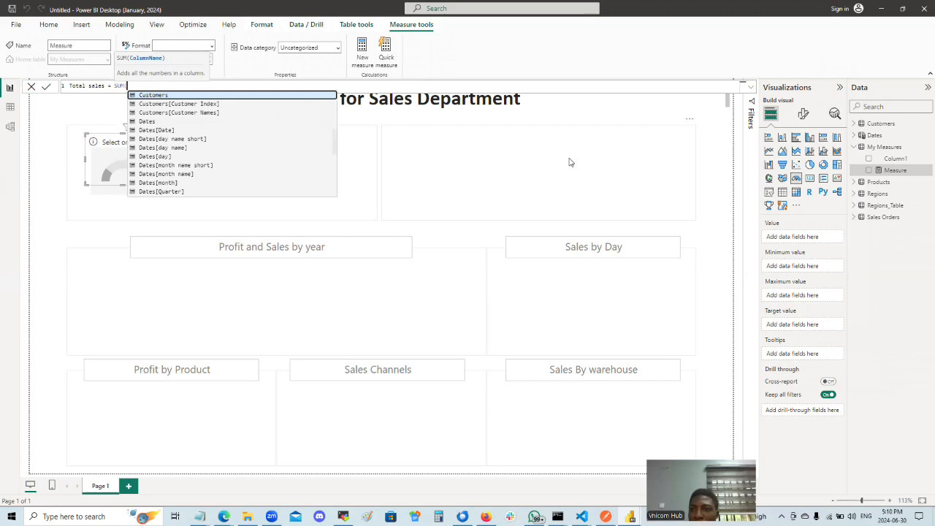
pyautogui.write('u')
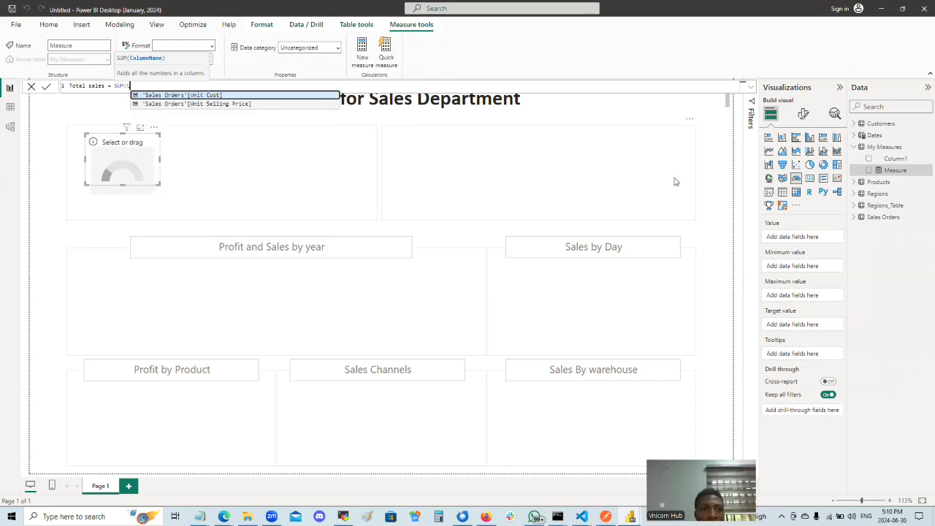
pyautogui.click(176, 96)
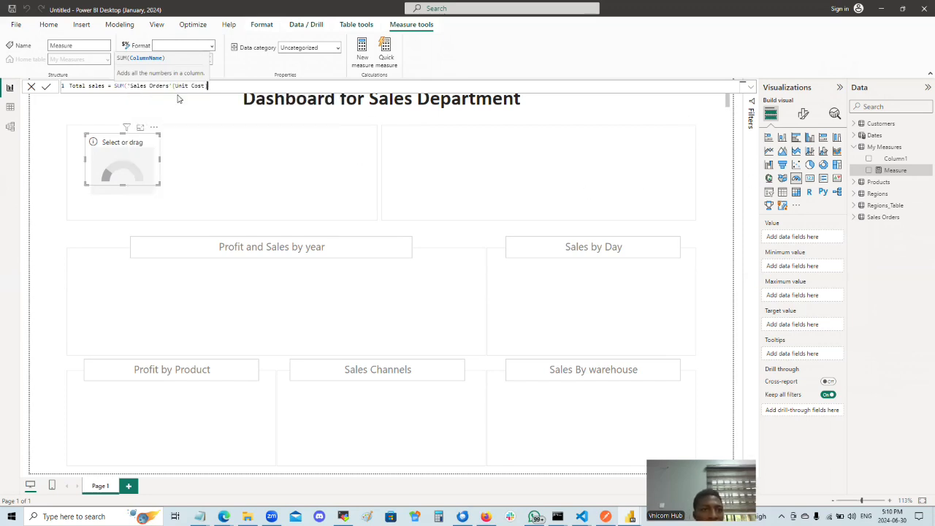
pyautogui.write('* ')
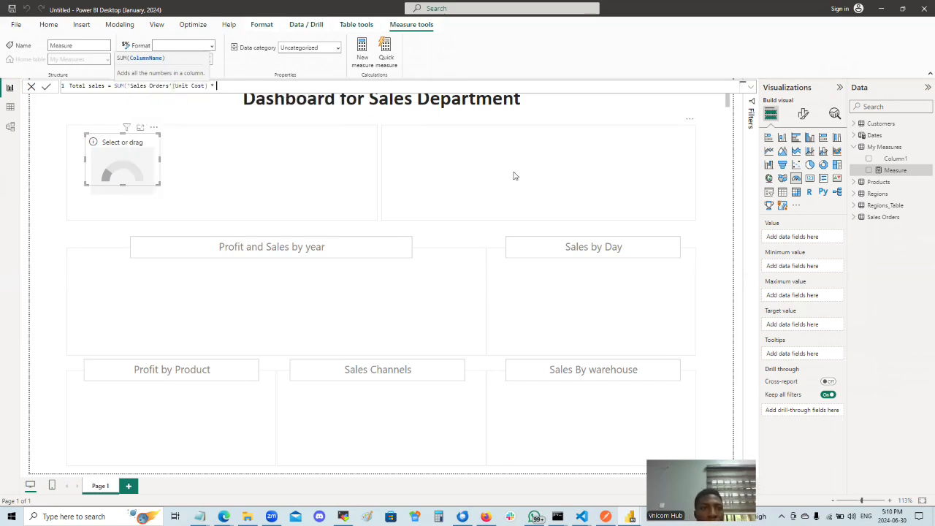
pyautogui.write('sla')
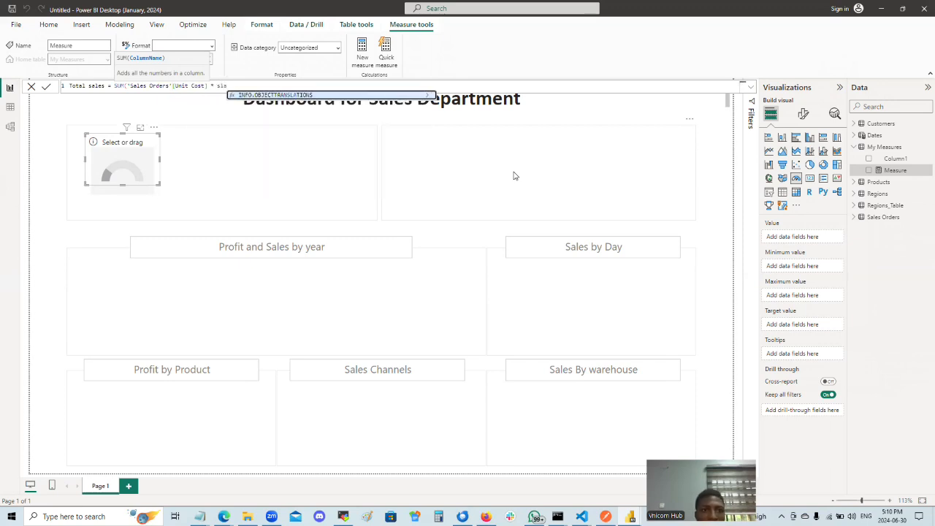
pyautogui.press('BackSpace')
pyautogui.press('BackSpace')
pyautogui.press('BackSpace')
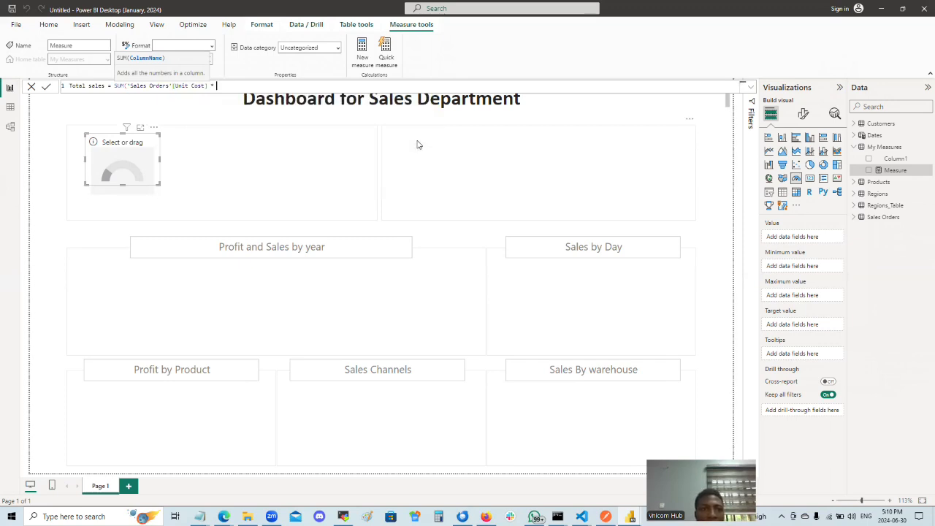
# Try to complete the measure with a copied 'Sales Orders'[Unit Cost] reference as second factor inside SUM and commit it.
pyautogui.click(208, 86)
pyautogui.moveTo(207, 85); pyautogui.dragTo(127, 86)
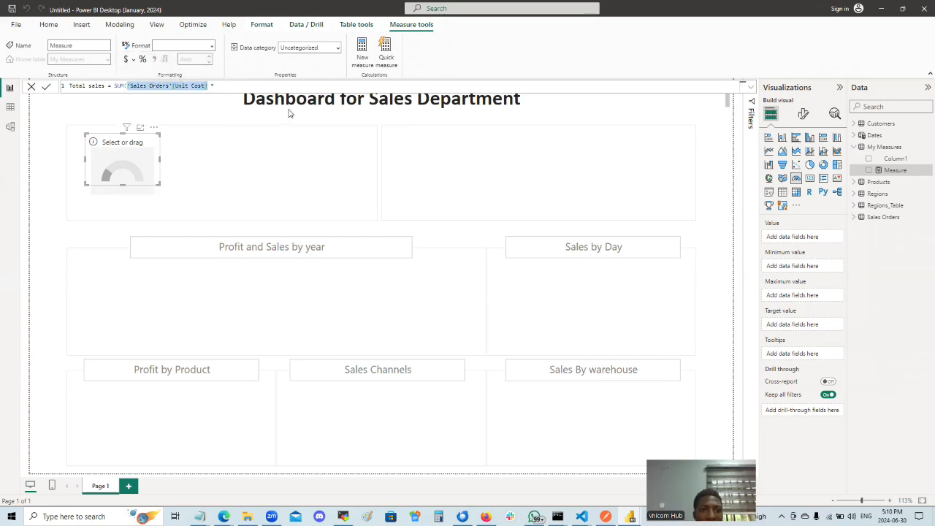
pyautogui.hotkey('ctrl', 'c')
pyautogui.click(230, 83)
pyautogui.hotkey('ctrl', 'v')
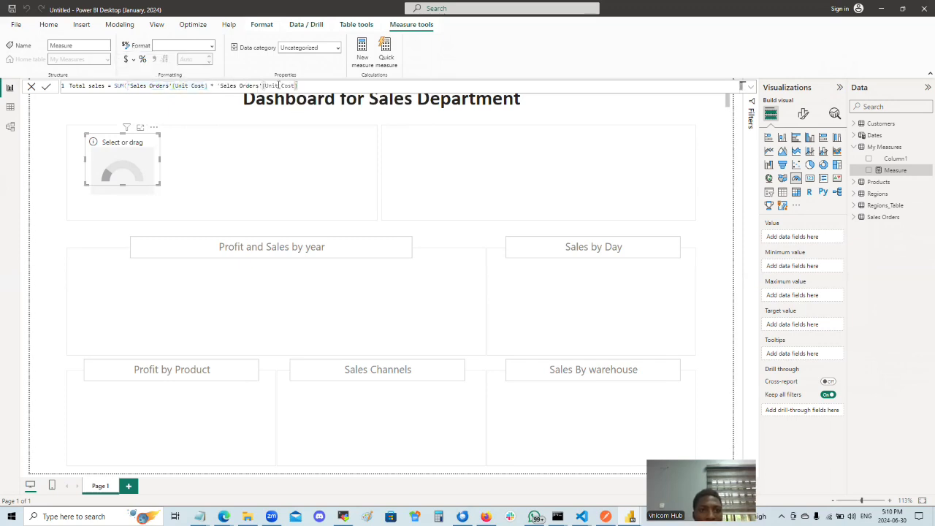
pyautogui.doubleClick(288, 86)
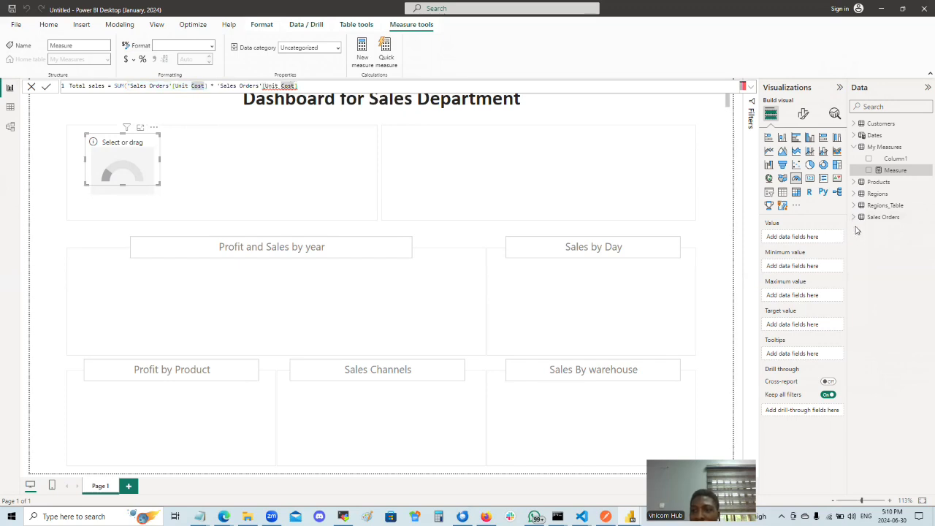
pyautogui.click(537, 129)
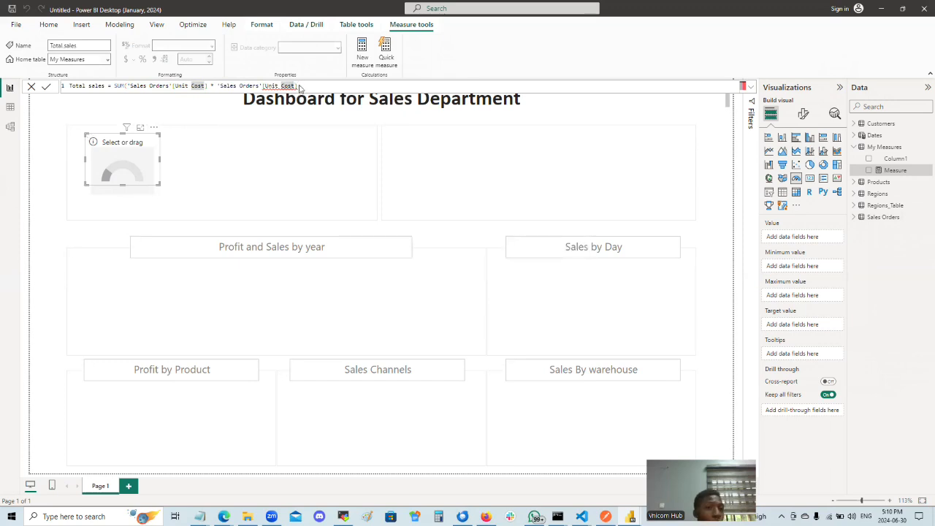
pyautogui.write(')')
pyautogui.press('Return')
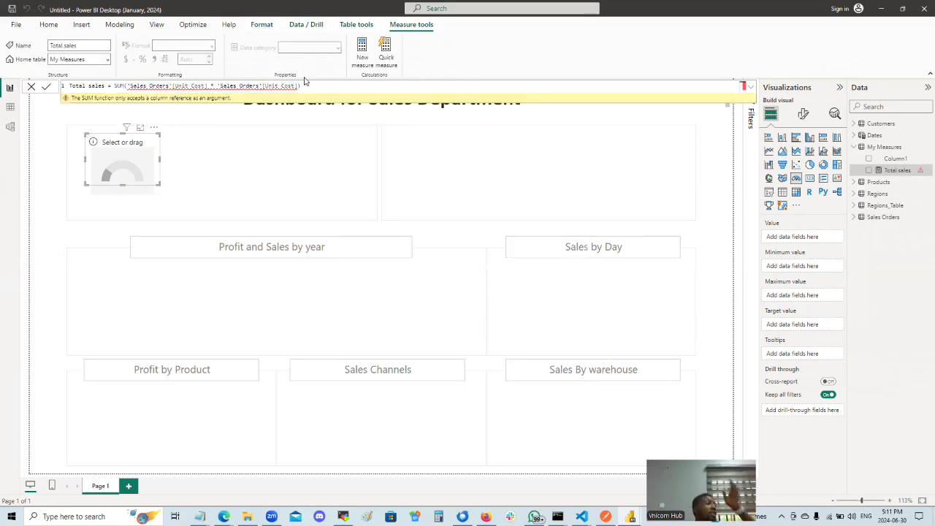
# Clear the Total sales formula, leaving only the measure name without an expression.
pyautogui.click(317, 85)
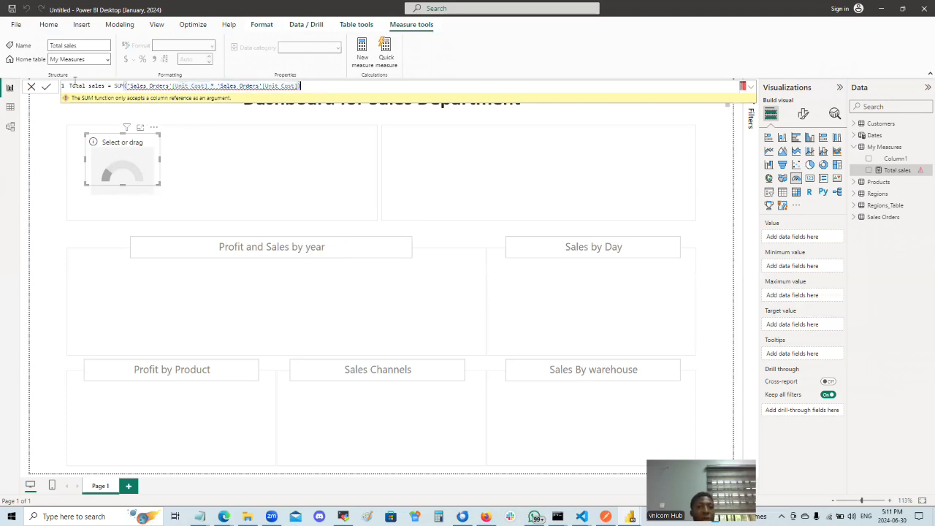
pyautogui.keyDown('shift'); pyautogui.click(68, 85); pyautogui.keyUp('shift')
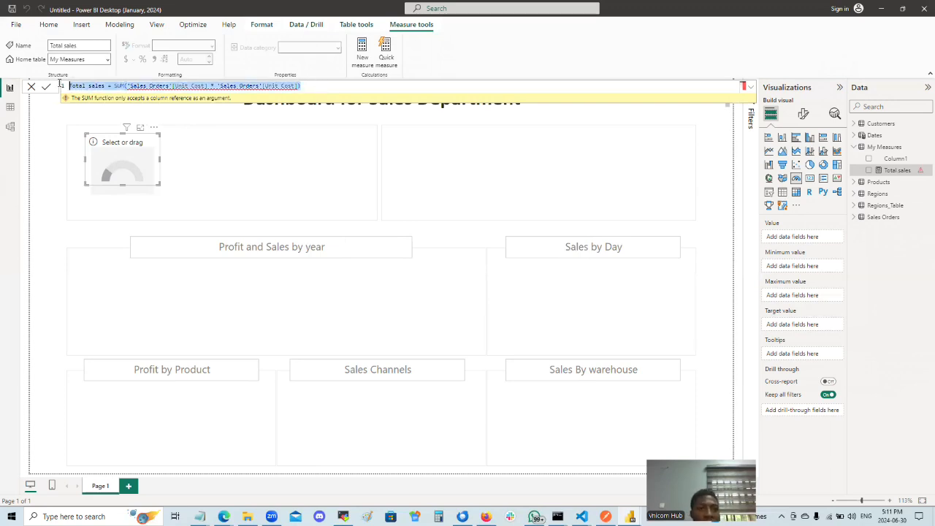
pyautogui.press('BackSpace')
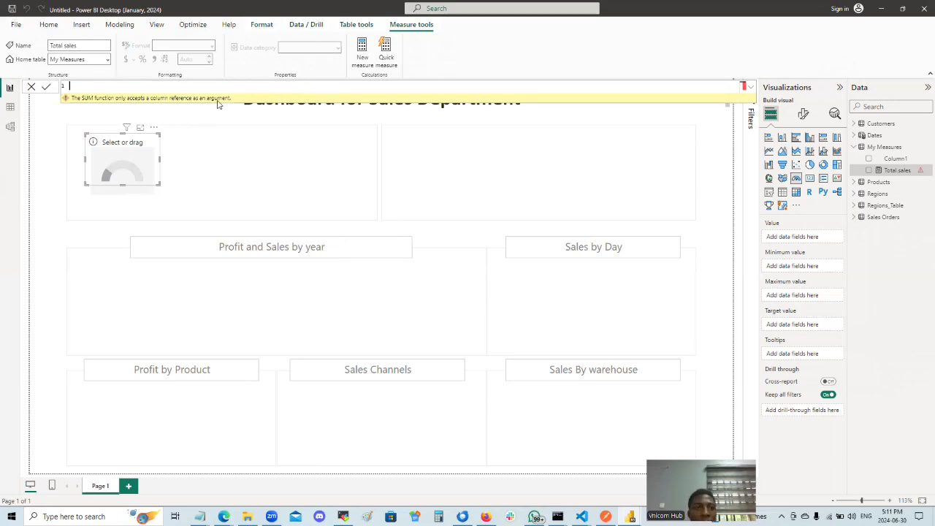
pyautogui.click(305, 130)
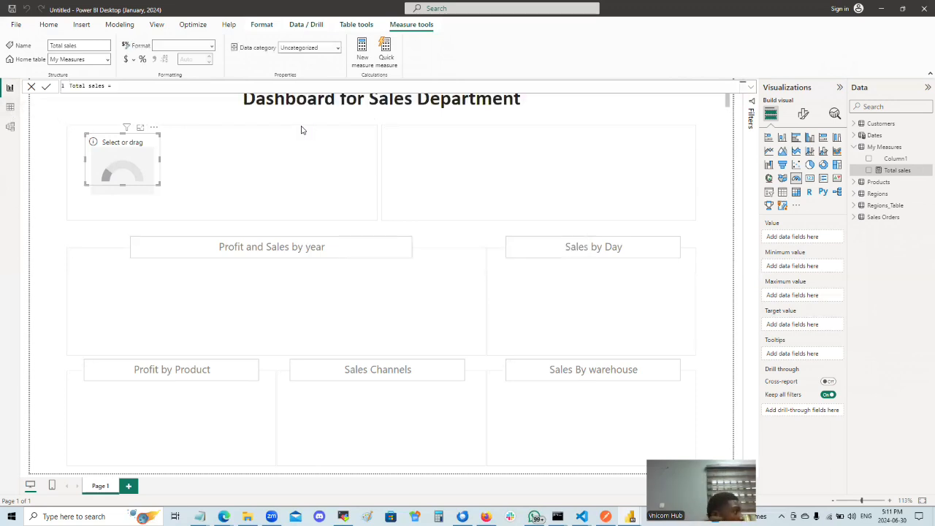
# Show the Sales Orders table's data rows and delete its empty Column15.
pyautogui.click(10, 108)
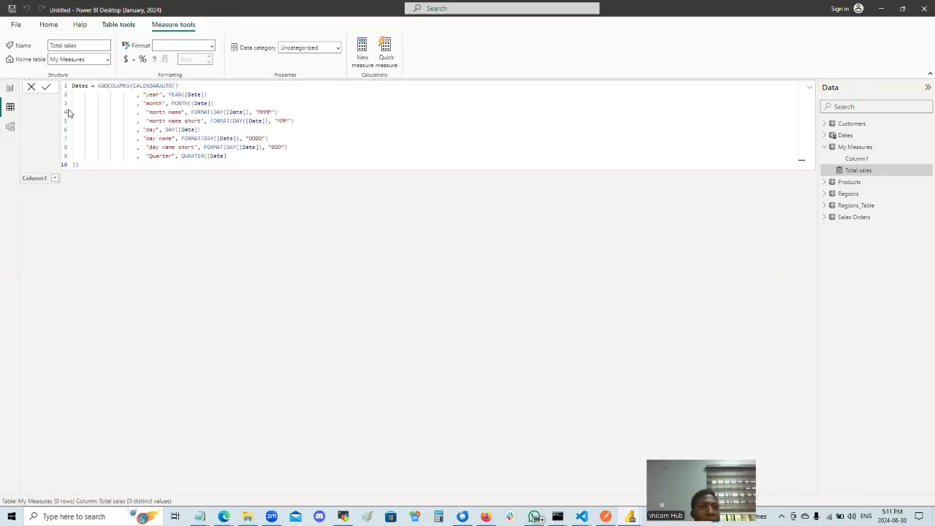
pyautogui.click(847, 219)
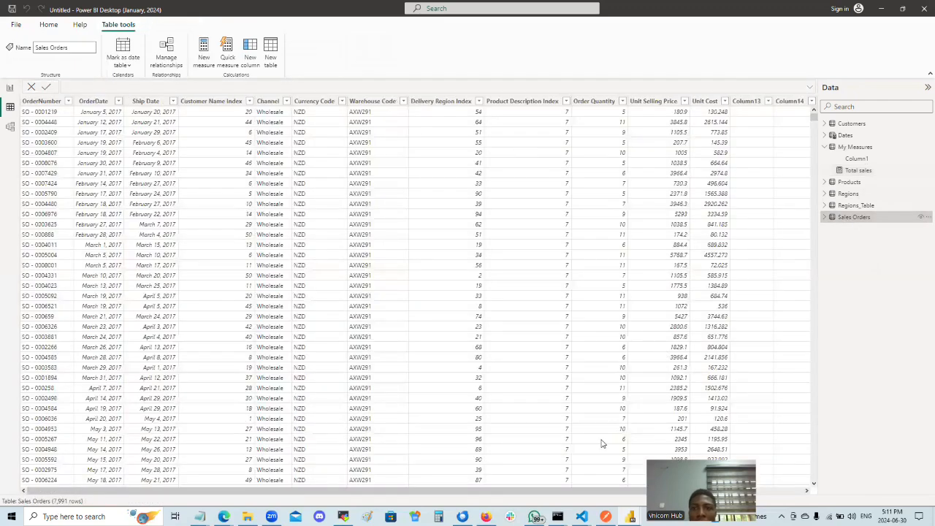
pyautogui.moveTo(734, 490); pyautogui.dragTo(799, 466)
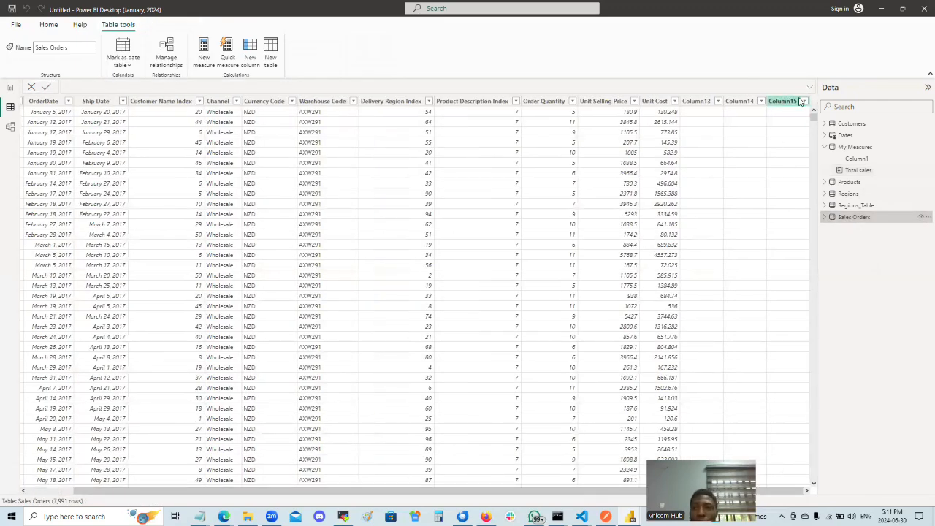
pyautogui.rightClick(783, 103)
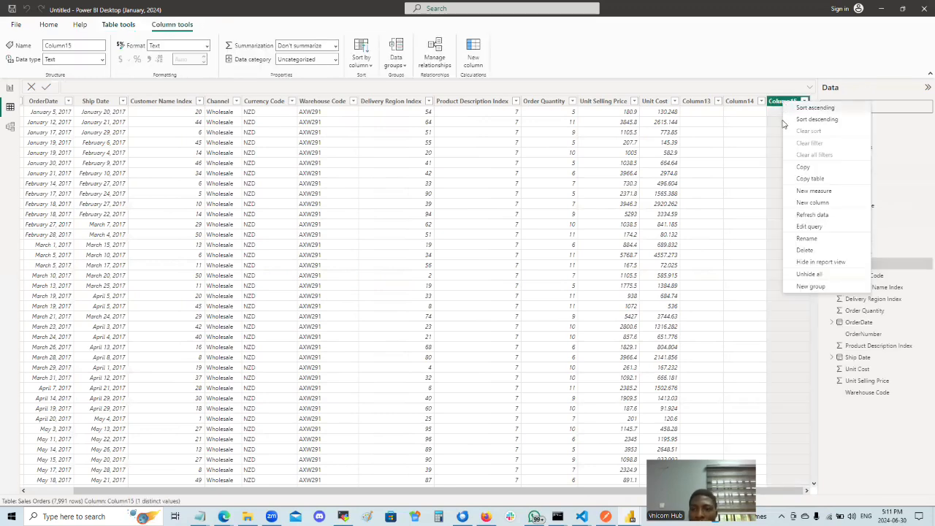
pyautogui.click(807, 250)
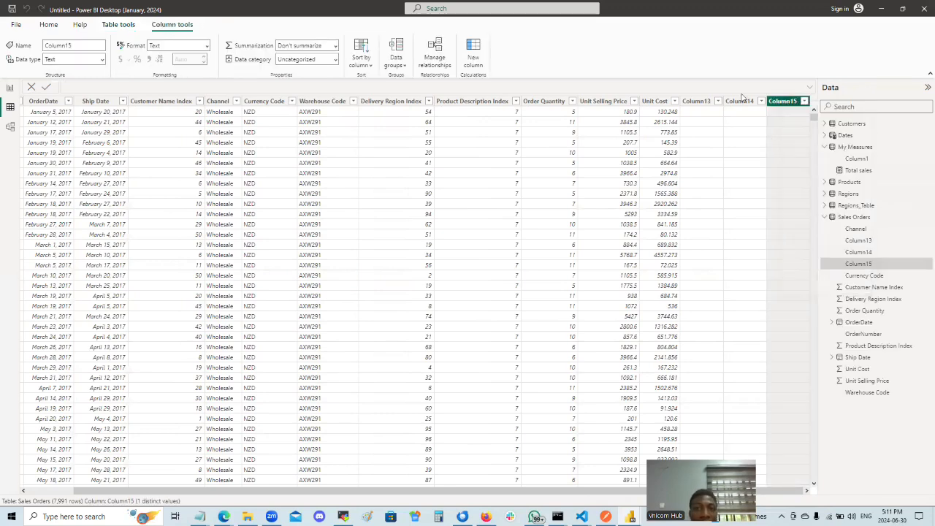
pyautogui.click(521, 278)
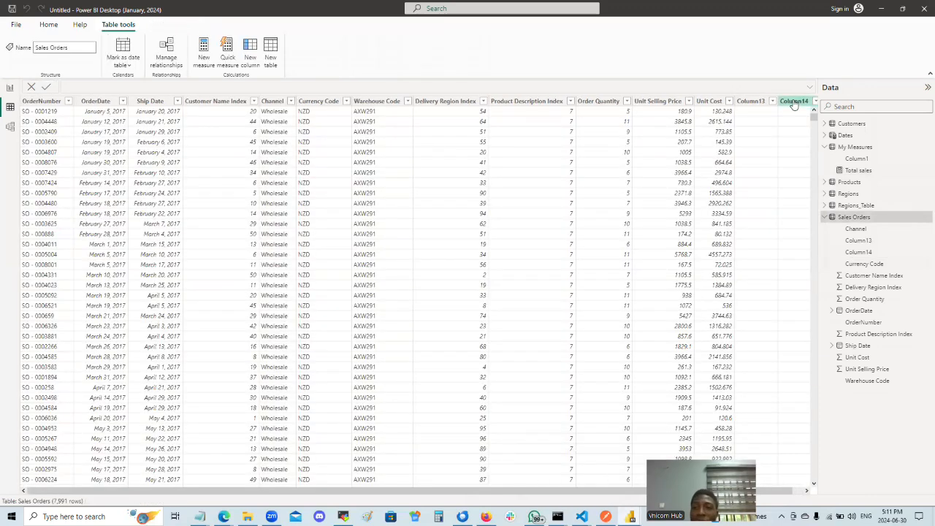
# Delete the empty Column14 and Column13 from the Sales Orders table.
pyautogui.rightClick(794, 102)
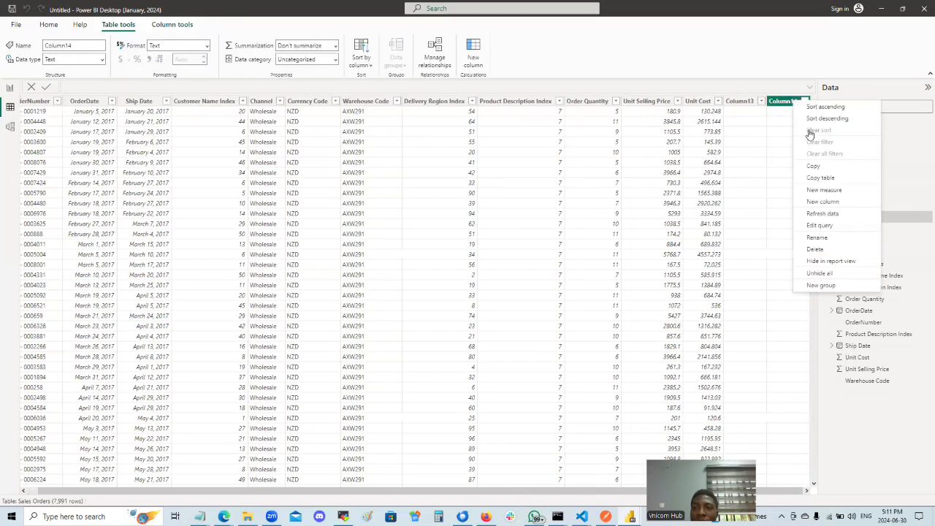
pyautogui.click(816, 249)
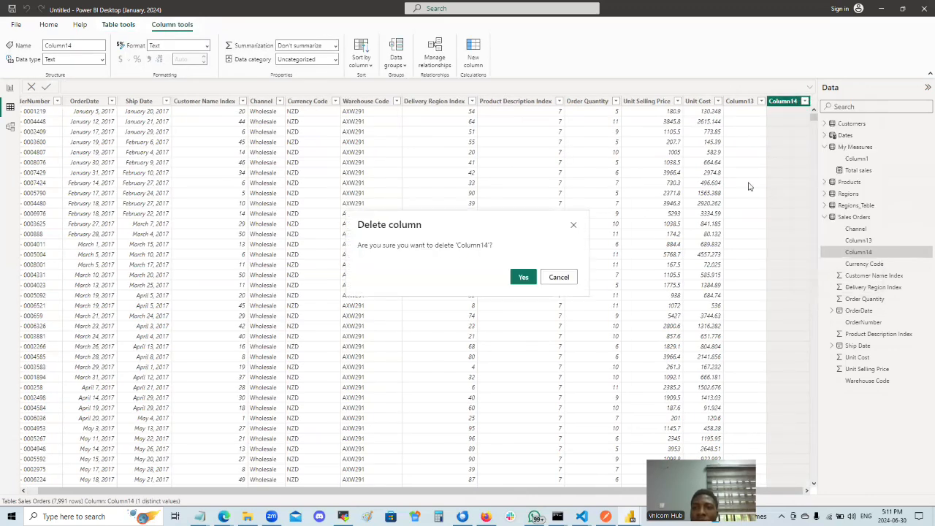
pyautogui.click(523, 277)
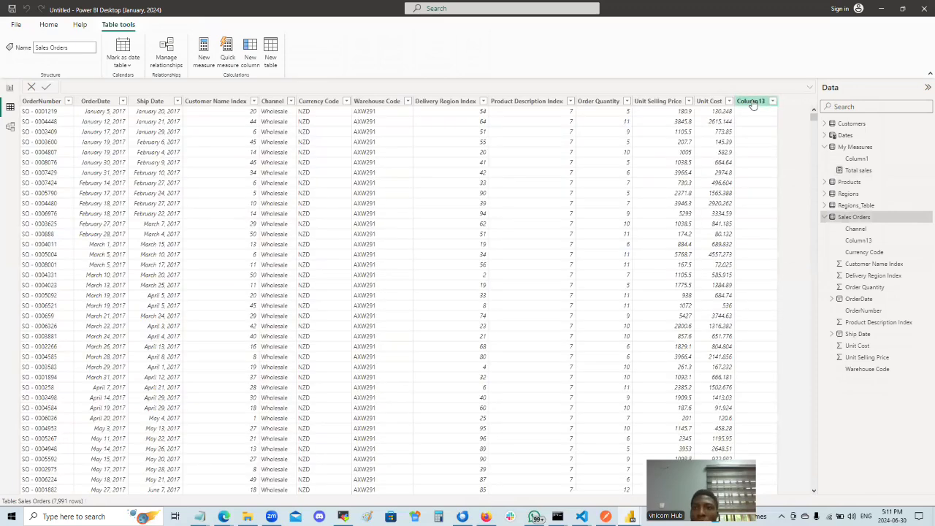
pyautogui.rightClick(753, 105)
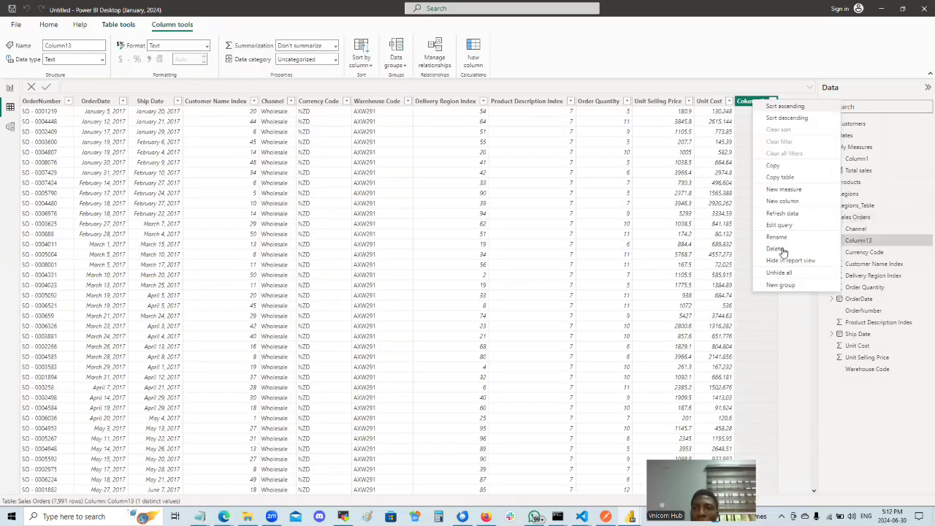
pyautogui.click(776, 249)
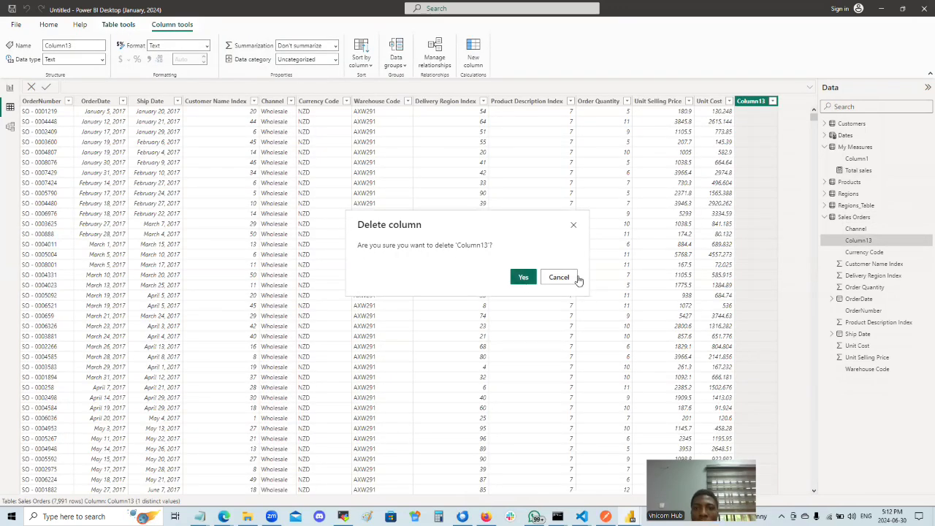
pyautogui.press('Return')
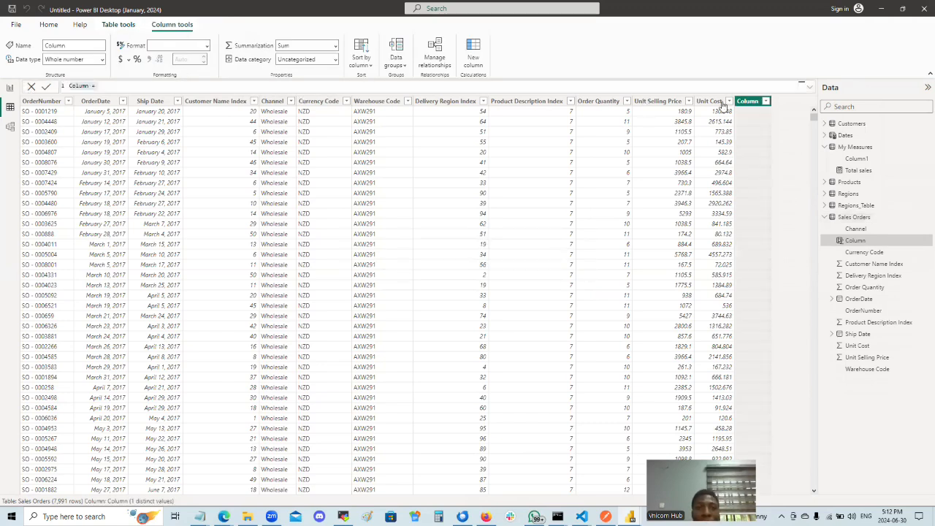
# Name the new calculated column in the Sales Orders table Sale.
pyautogui.click(76, 87)
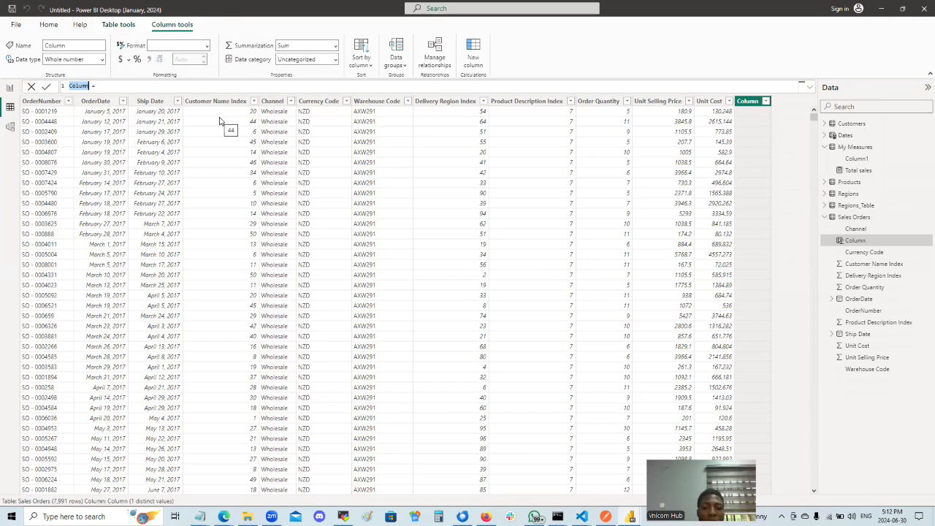
pyautogui.write('Total')
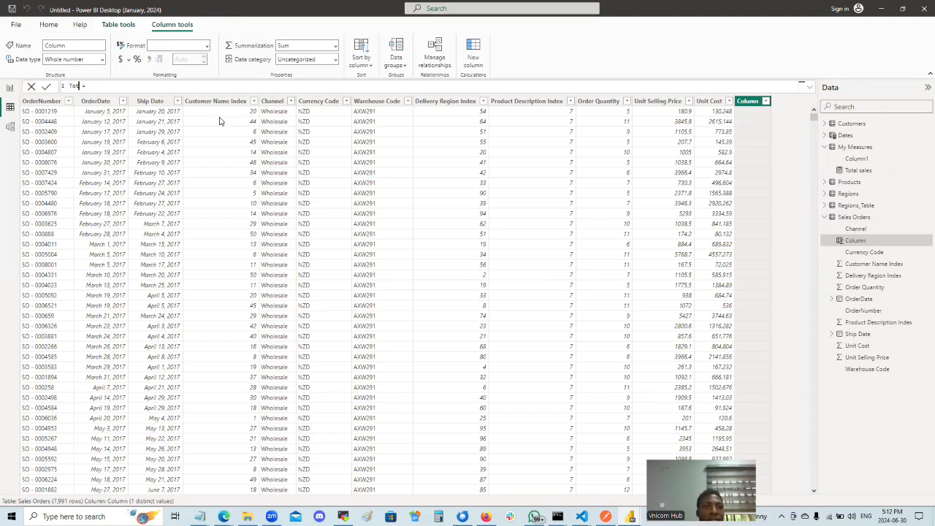
pyautogui.write('Sales')
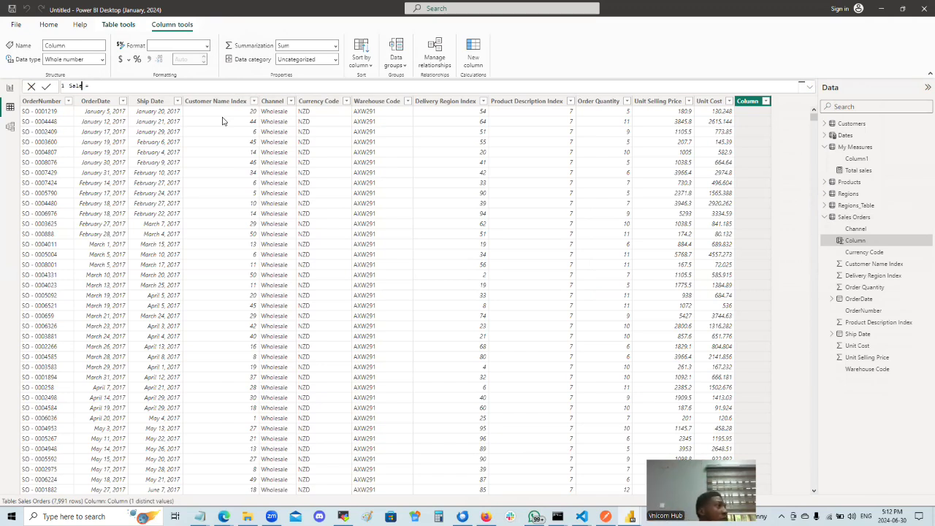
pyautogui.press('BackSpace')
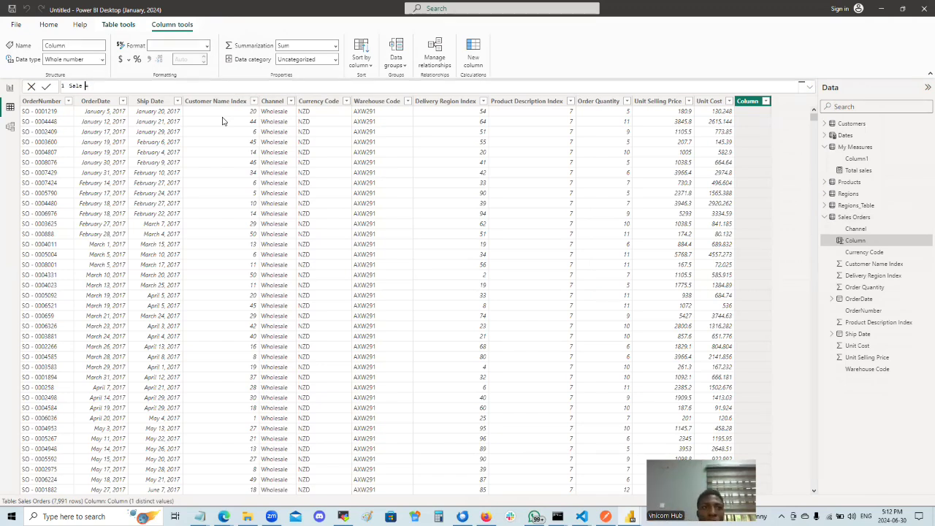
pyautogui.write('Un')
pyautogui.press('BackSpace')
pyautogui.press('BackSpace')
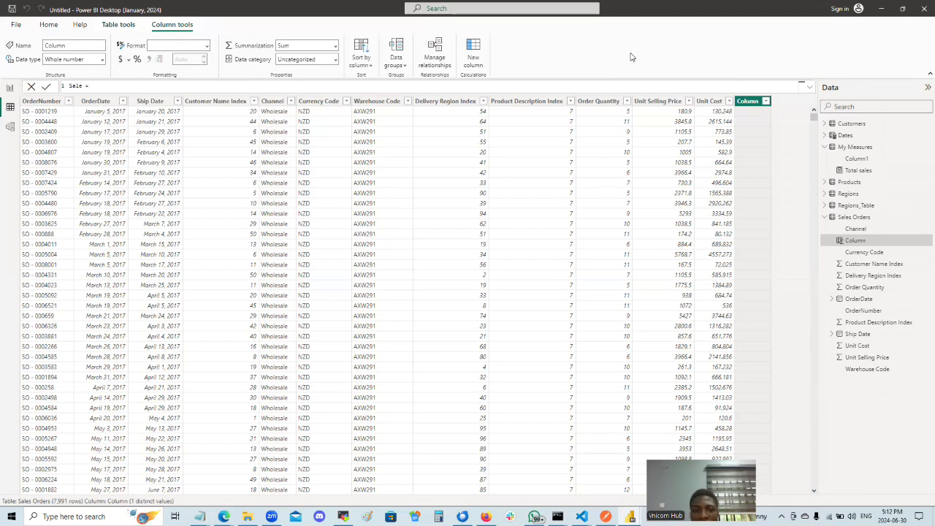
# Enter 'Sales Orders'[Unit Cost] as the first factor of the Sale column's formula.
pyautogui.write('Sa')
pyautogui.press('Down')
pyautogui.press('Down')
pyautogui.press('Down')
pyautogui.press('Down')
pyautogui.press('Down')
pyautogui.press('Down')
pyautogui.press('Down')
pyautogui.press('Down')
pyautogui.press('Down')
pyautogui.press('Down')
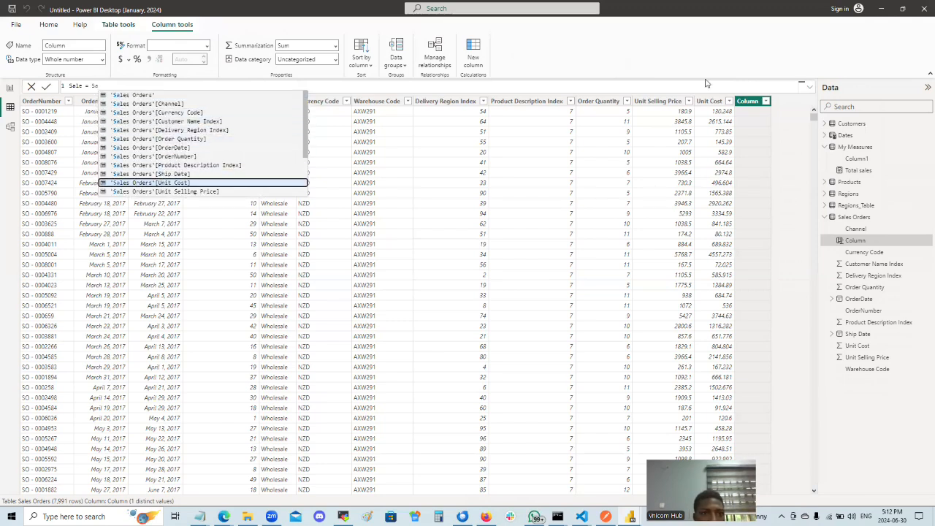
pyautogui.press('Tab')
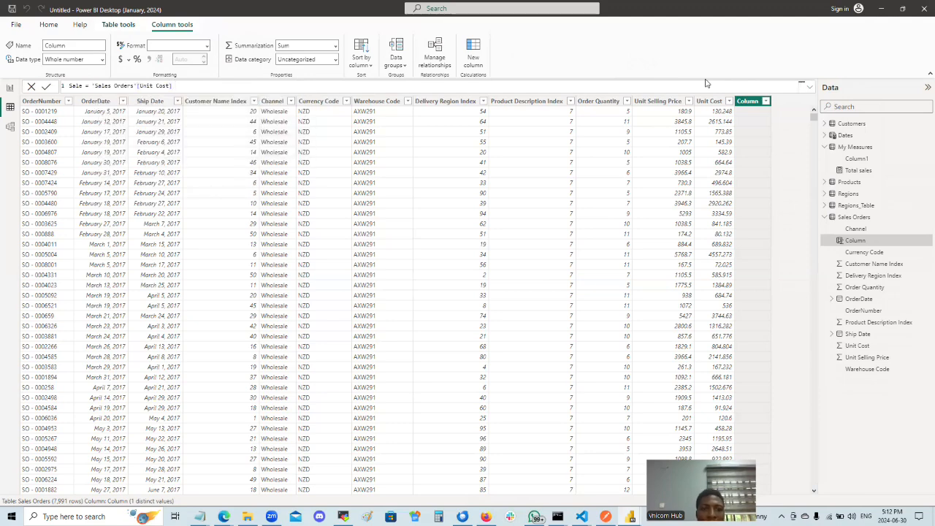
# Multiply by 'Sales Orders'[Order Quantity] in the Sale formula and commit the calculated column.
pyautogui.write('* sal')
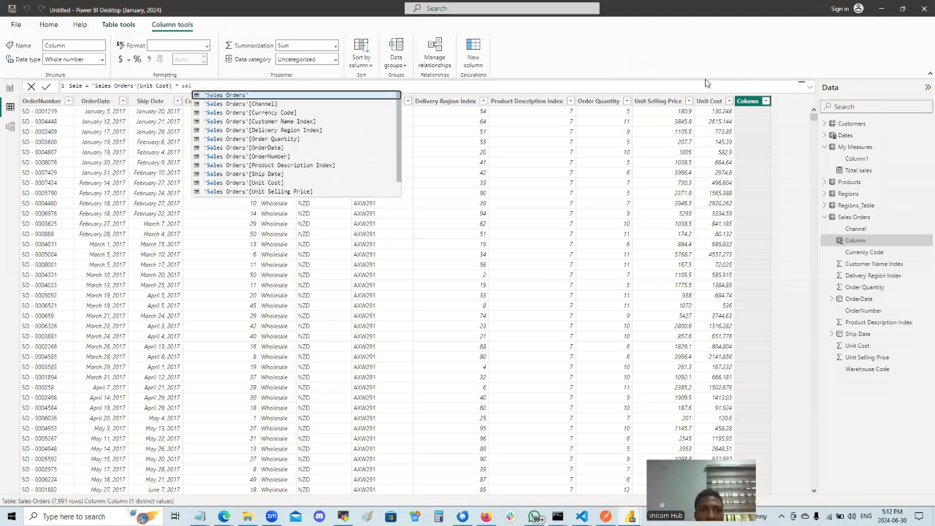
pyautogui.press('Down')
pyautogui.press('Down')
pyautogui.press('Down')
pyautogui.press('Down')
pyautogui.press('Down')
pyautogui.press('Down')
pyautogui.press('Down')
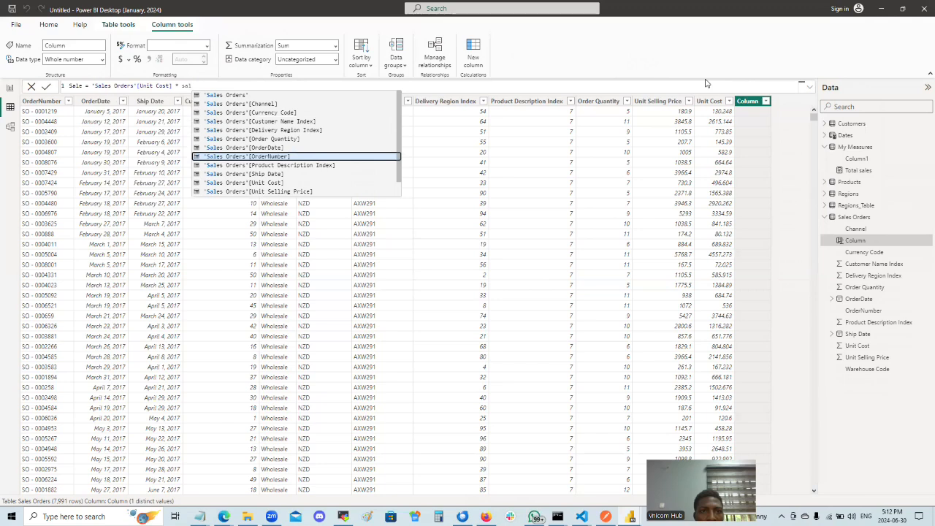
pyautogui.press('Down')
pyautogui.press('Down')
pyautogui.press('Up')
pyautogui.press('Up')
pyautogui.press('Up')
pyautogui.press('Up')
pyautogui.press('Tab')
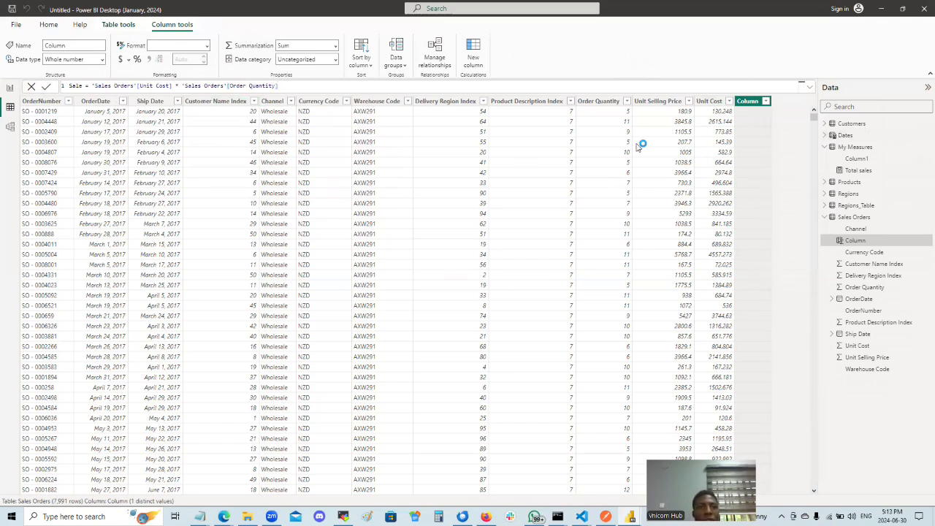
pyautogui.press('Return')
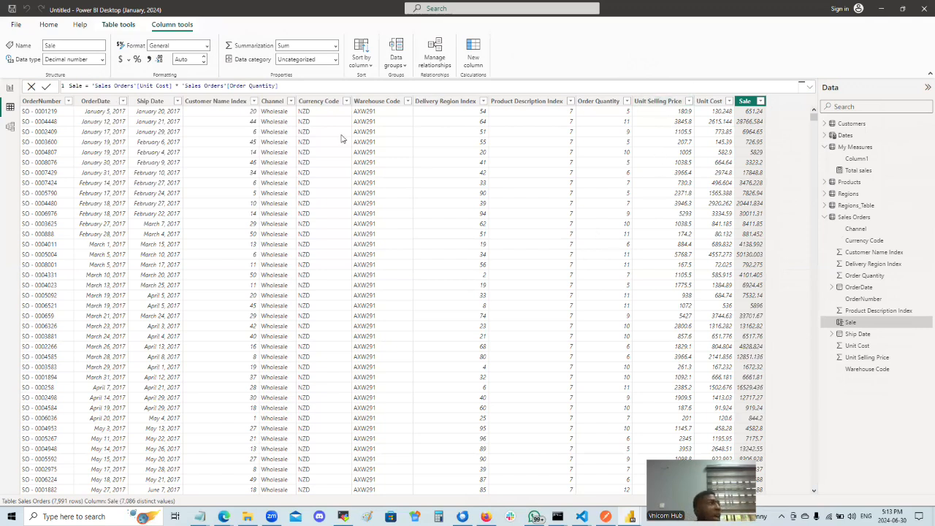
# Return to the report page, assign the Sale column as the gauge's value and enlarge the gauge.
pyautogui.click(16, 26)
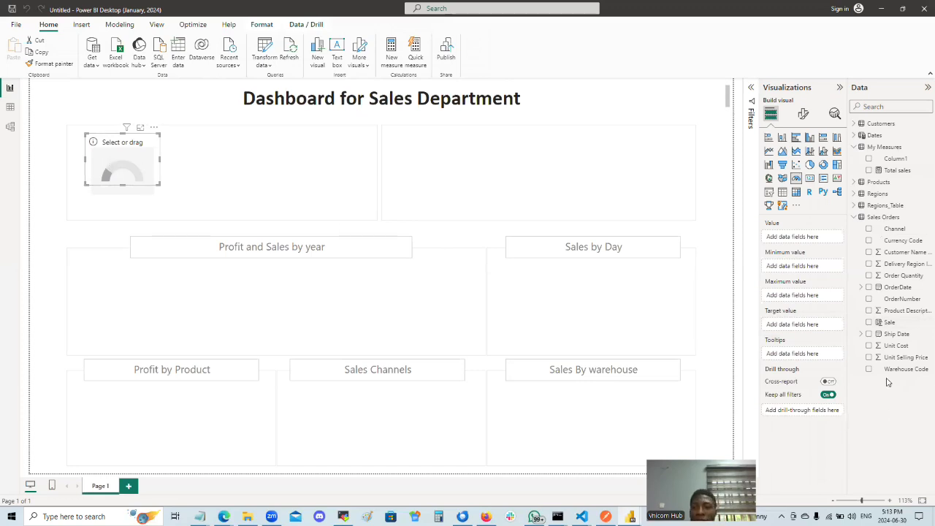
pyautogui.moveTo(891, 324); pyautogui.dragTo(126, 150)
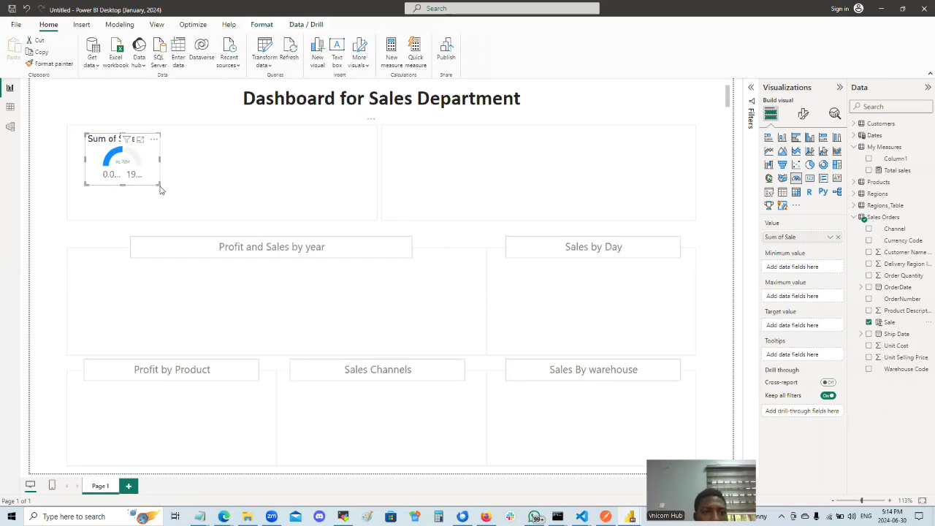
pyautogui.moveTo(161, 189); pyautogui.dragTo(206, 216)
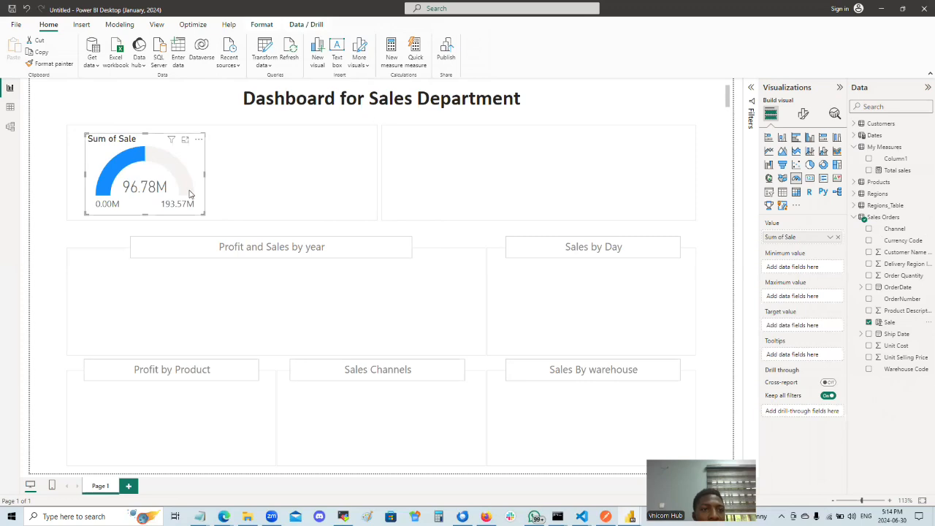
# Shrink the Sum of Sale gauge and move it close to the left edge of the upper-left frame.
pyautogui.moveTo(190, 199)
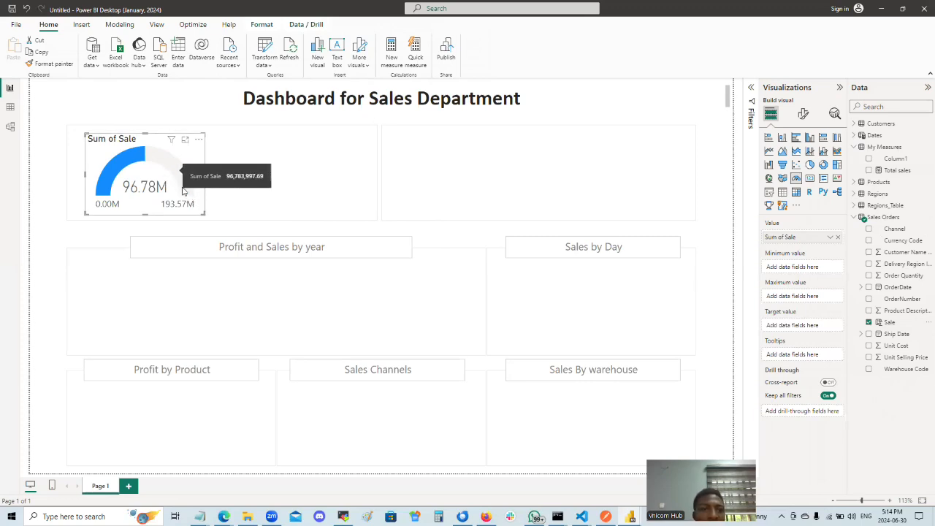
pyautogui.moveTo(203, 214); pyautogui.dragTo(173, 204)
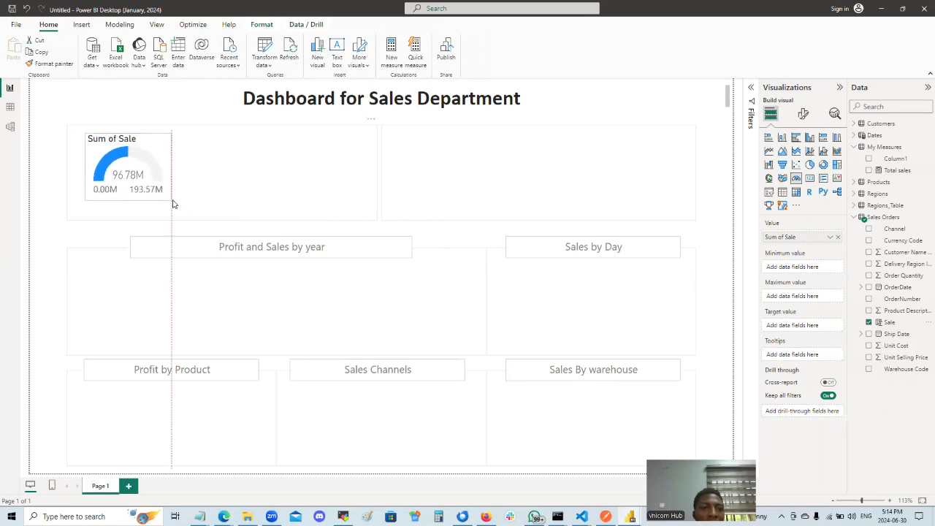
pyautogui.moveTo(169, 203); pyautogui.dragTo(170, 203)
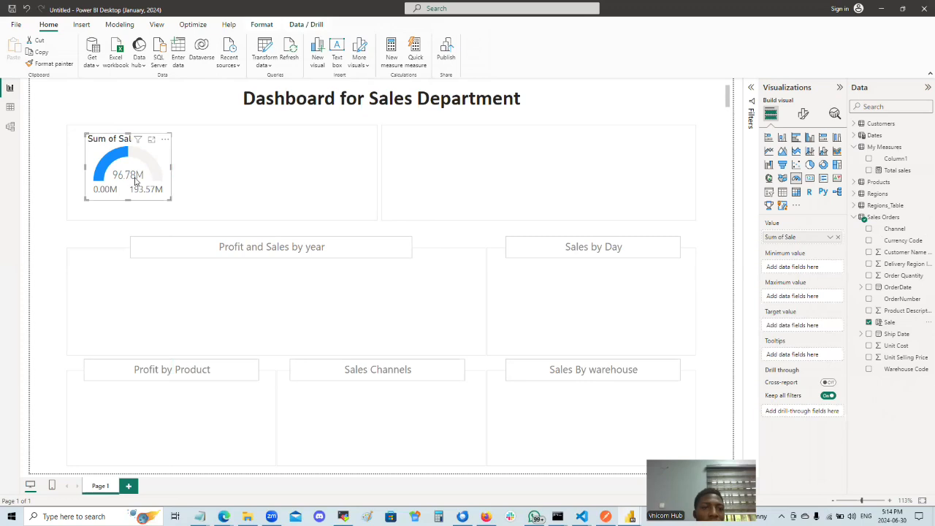
pyautogui.moveTo(143, 181); pyautogui.dragTo(134, 187)
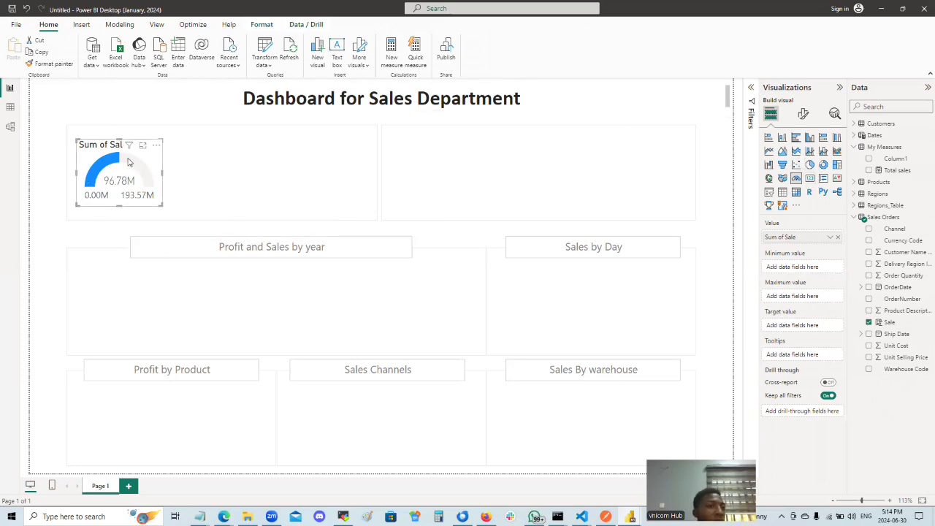
pyautogui.moveTo(138, 169)
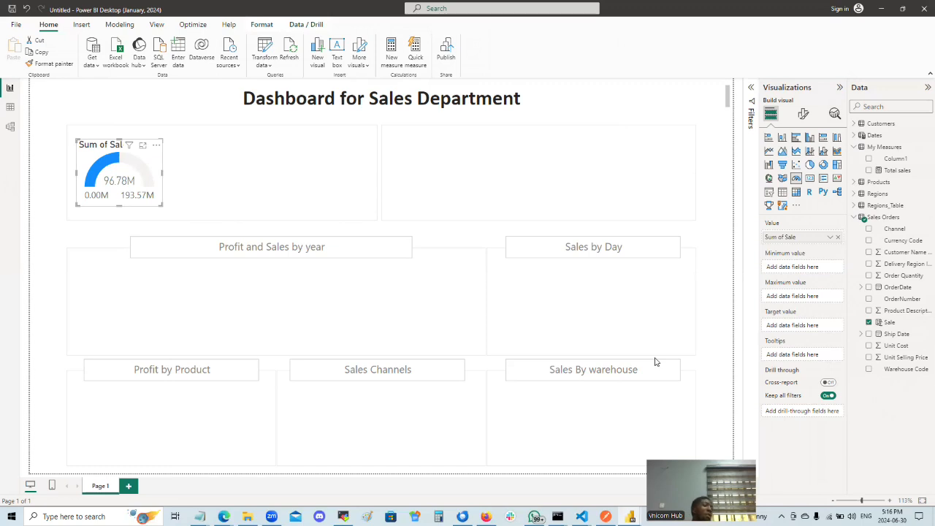
# Convert the Sum of Sale gauge into a card visual.
pyautogui.click(252, 187)
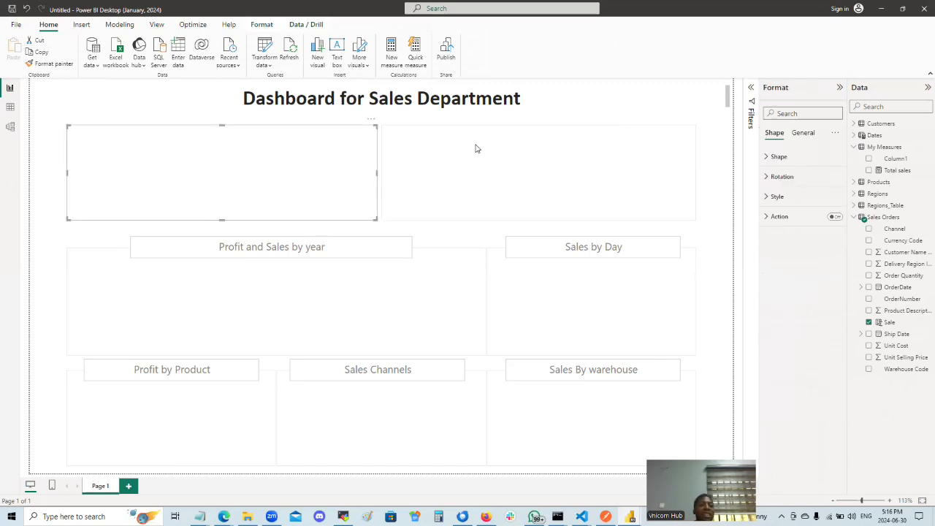
pyautogui.click(100, 176)
pyautogui.click(130, 169)
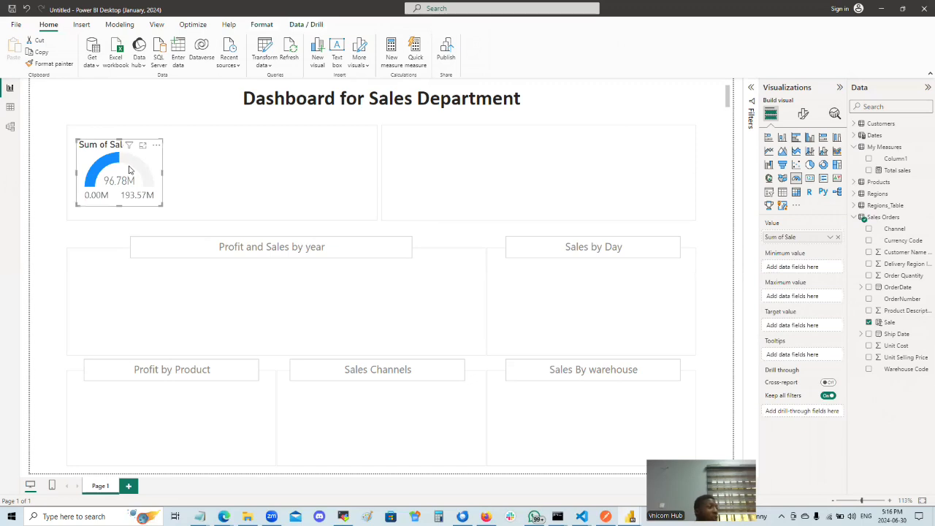
pyautogui.moveTo(127, 179)
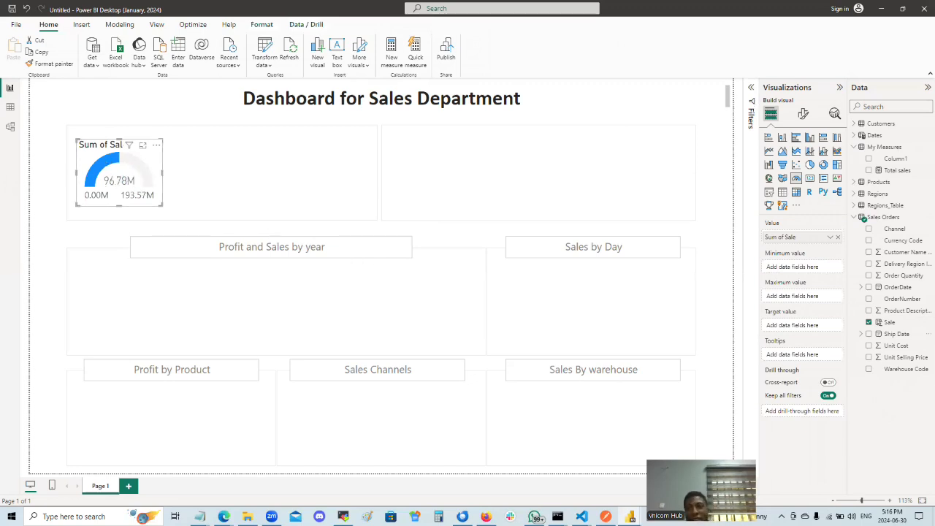
pyautogui.click(811, 179)
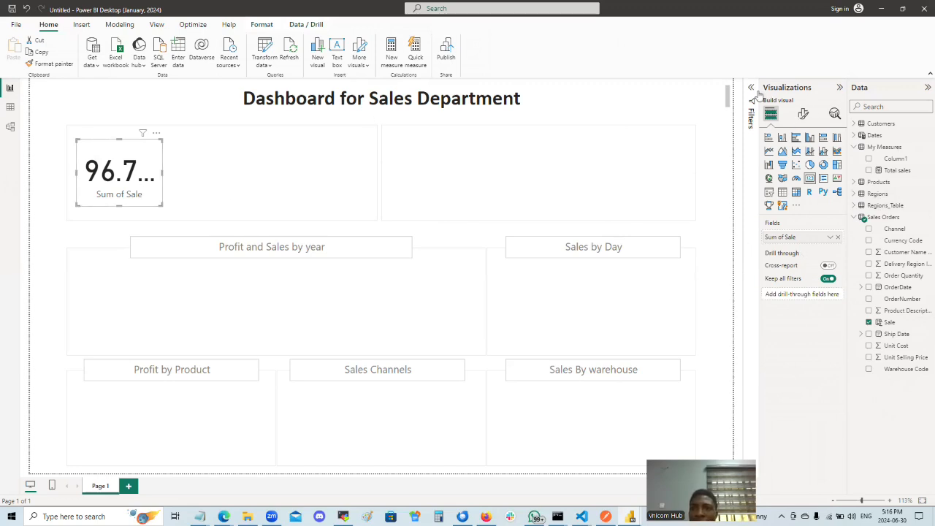
# Format the card's callout value in Calibri, size 25 and bold.
pyautogui.click(803, 113)
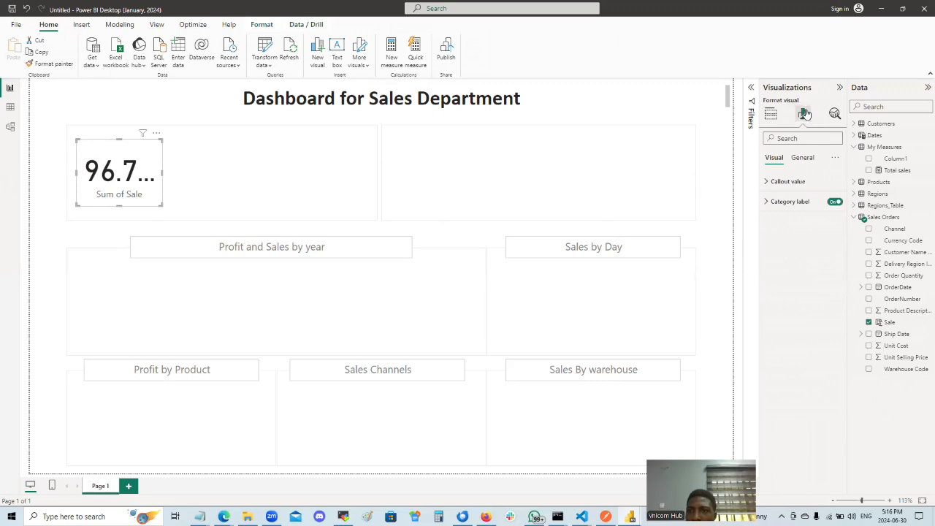
pyautogui.click(769, 183)
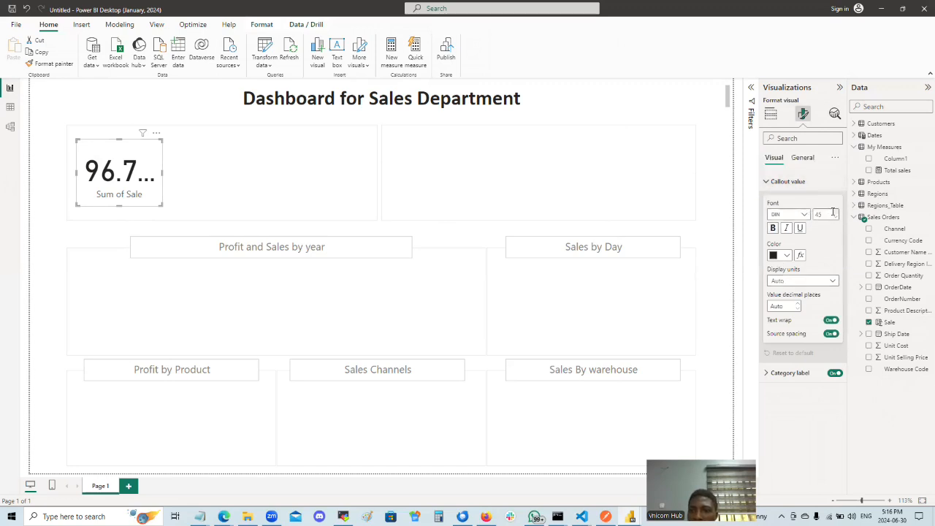
pyautogui.moveTo(833, 214); pyautogui.dragTo(812, 214)
pyautogui.write('30')
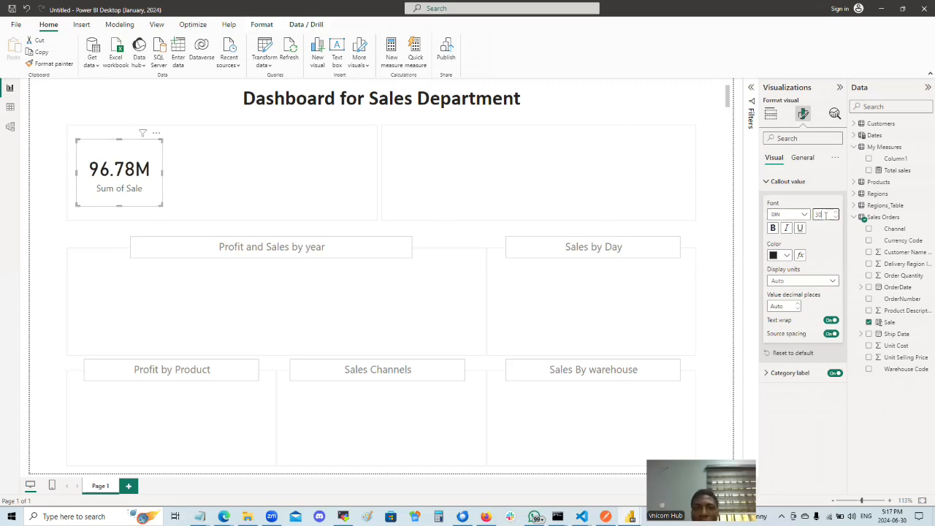
pyautogui.write('2')
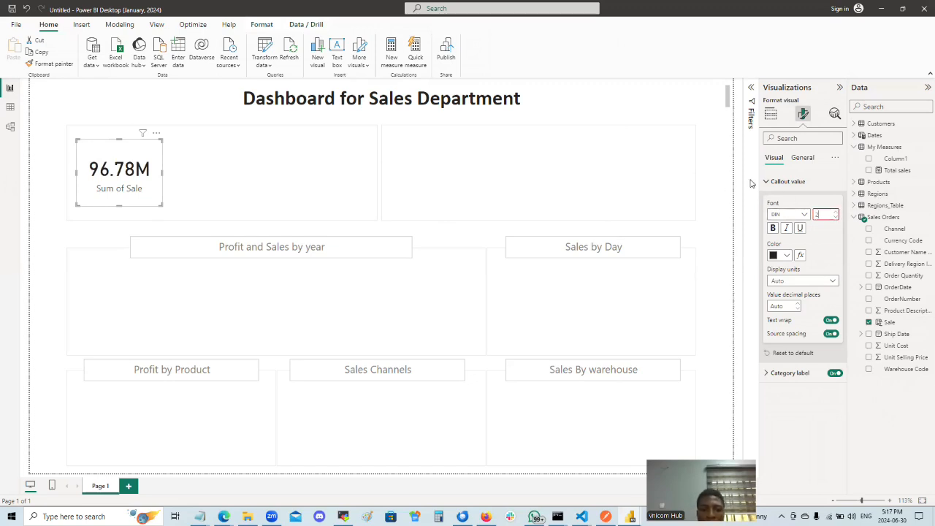
pyautogui.write('5')
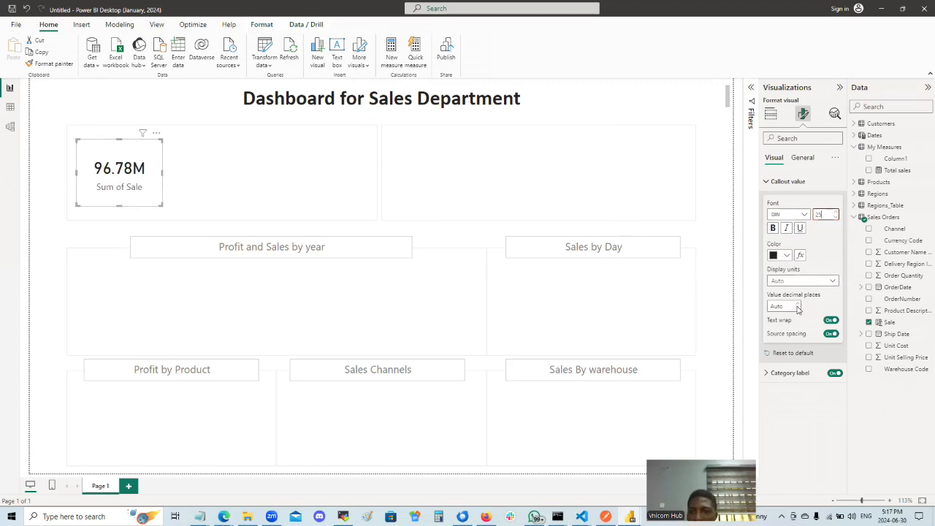
pyautogui.click(804, 214)
pyautogui.click(793, 261)
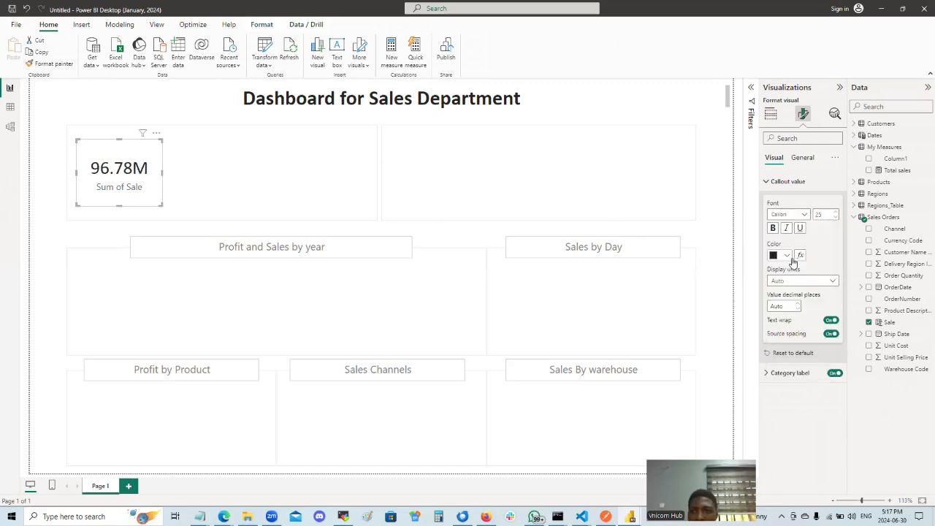
pyautogui.click(775, 230)
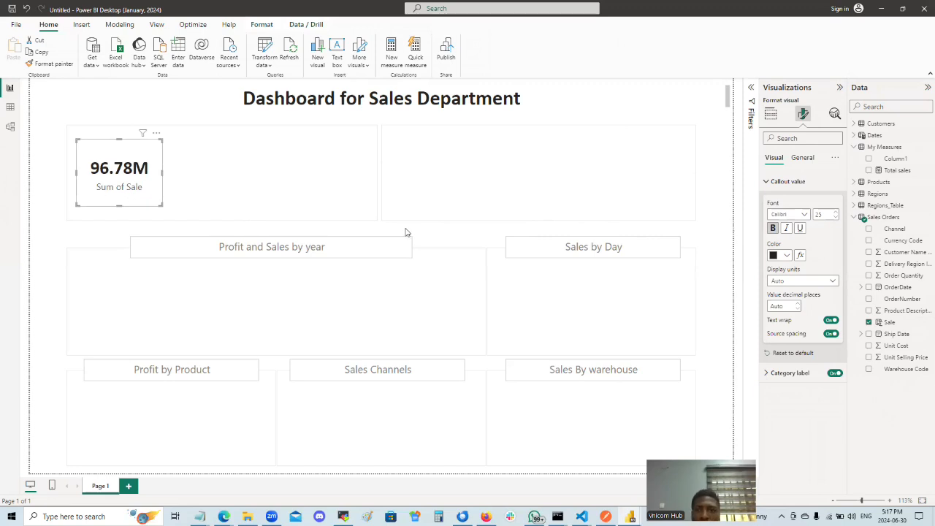
# Make the Sum of Sale card's category label bold.
pyautogui.click(766, 182)
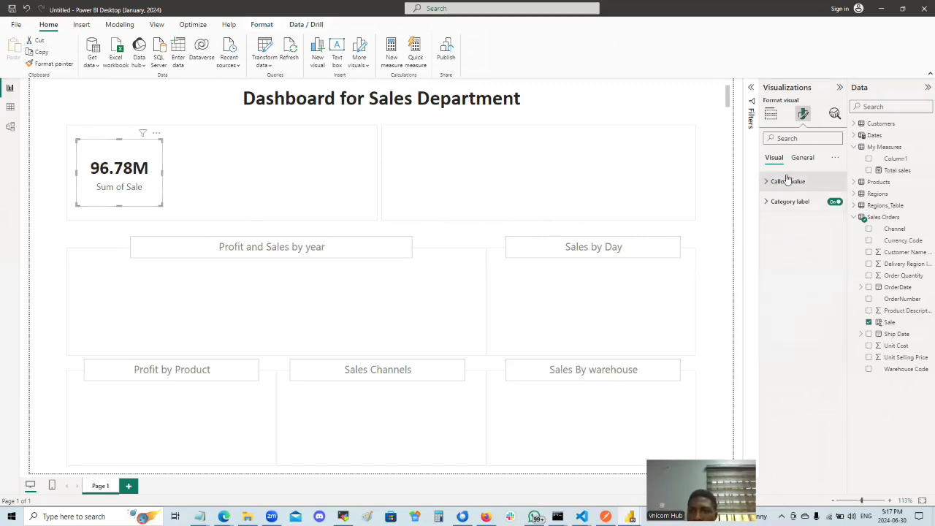
pyautogui.click(767, 204)
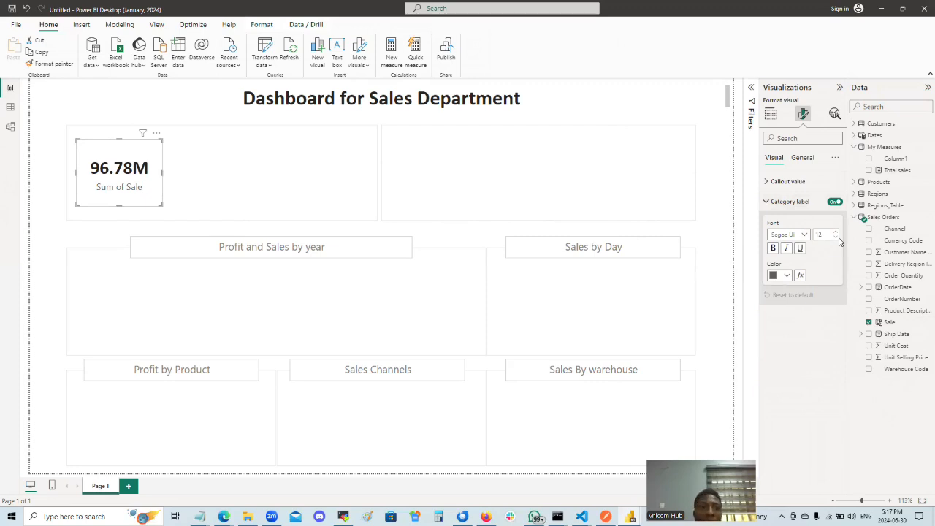
pyautogui.click(773, 249)
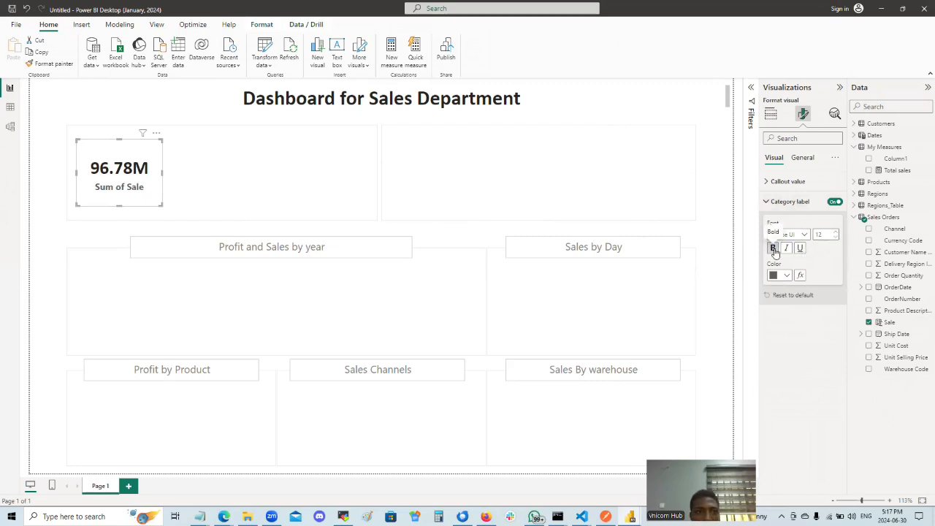
pyautogui.click(266, 182)
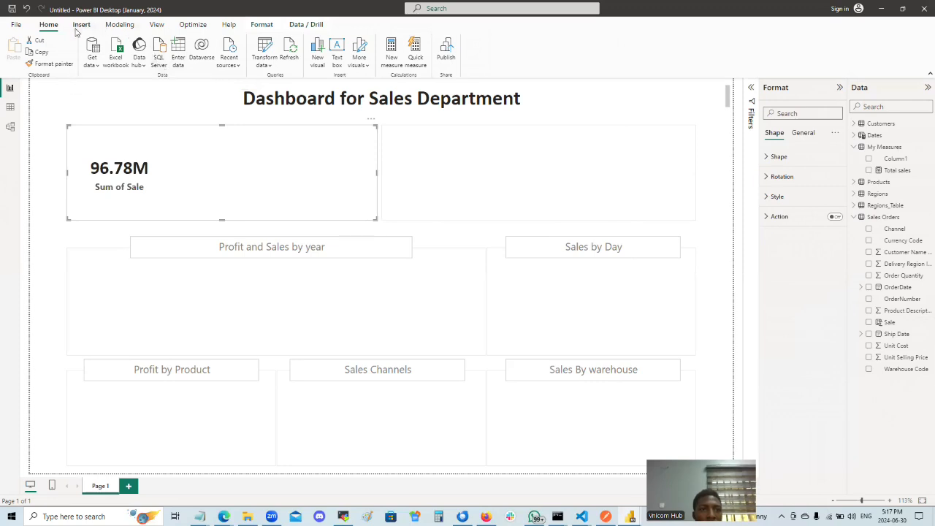
pyautogui.click(261, 24)
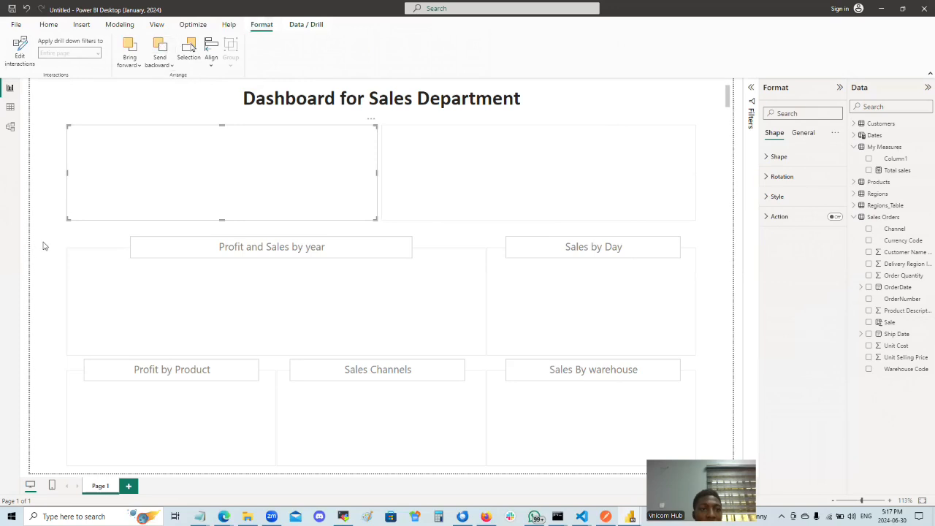
pyautogui.click(52, 286)
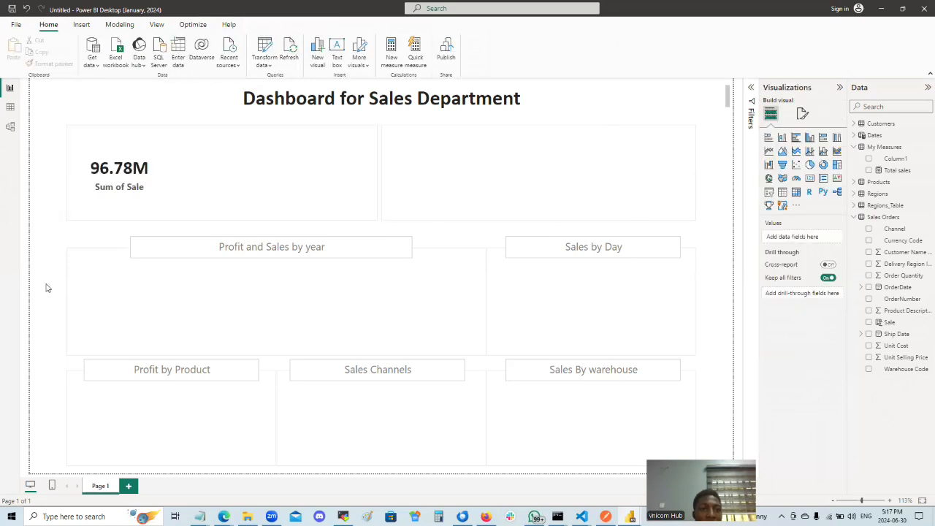
pyautogui.click(237, 177)
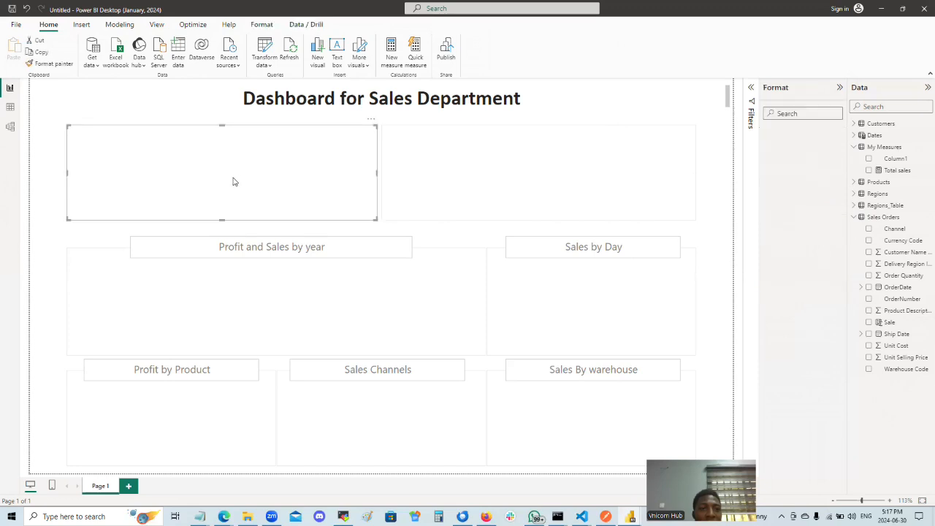
pyautogui.click(68, 247)
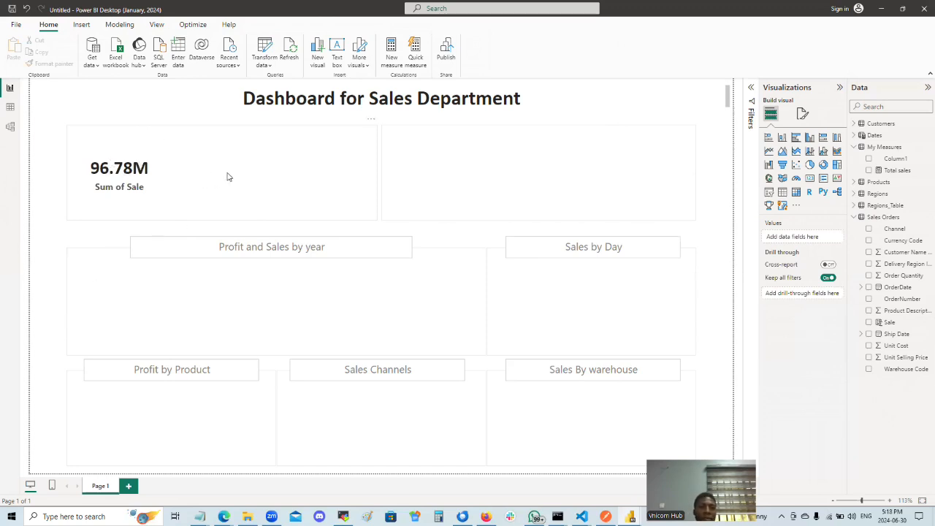
pyautogui.click(137, 180)
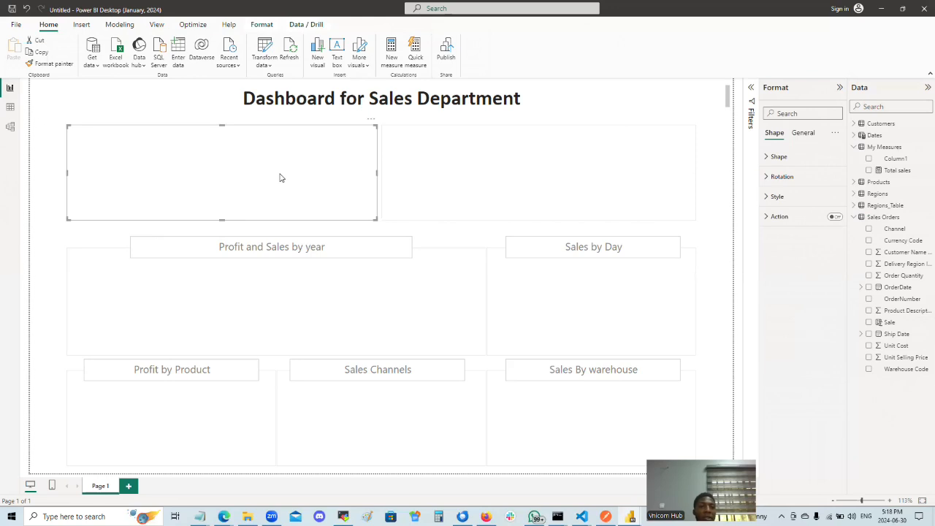
pyautogui.click(54, 232)
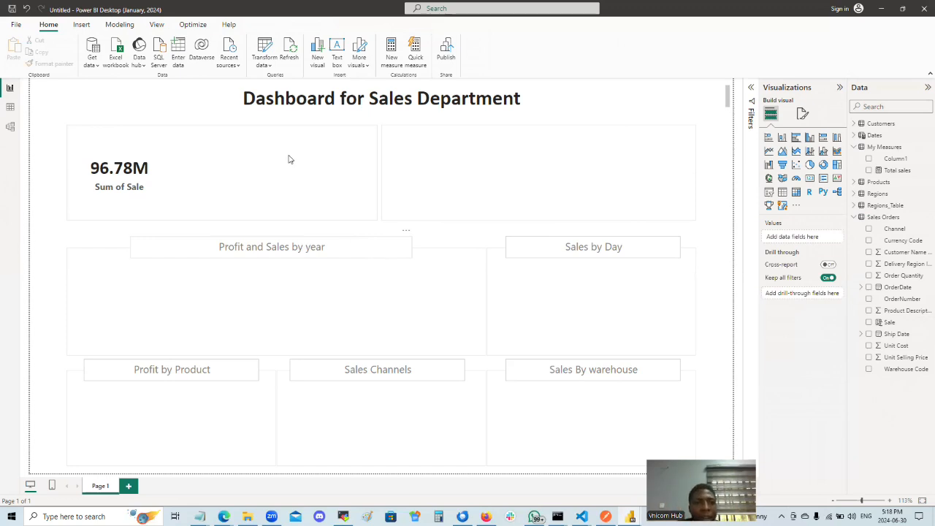
# Duplicate the Sum of Sale card and place the copy beside the original, centred in the upper-left frame.
pyautogui.click(150, 163)
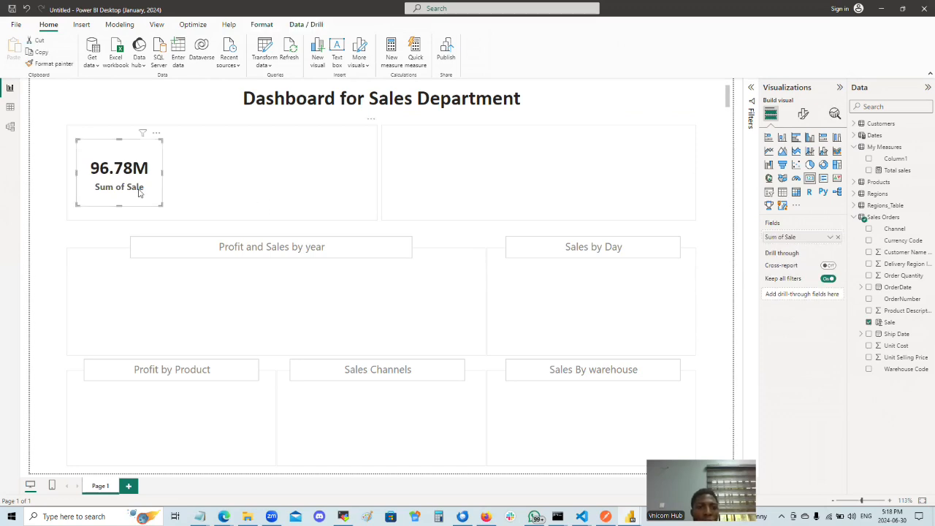
pyautogui.hotkey('ctrl', 'c')
pyautogui.hotkey('ctrl', 'v')
pyautogui.moveTo(127, 179); pyautogui.dragTo(226, 177)
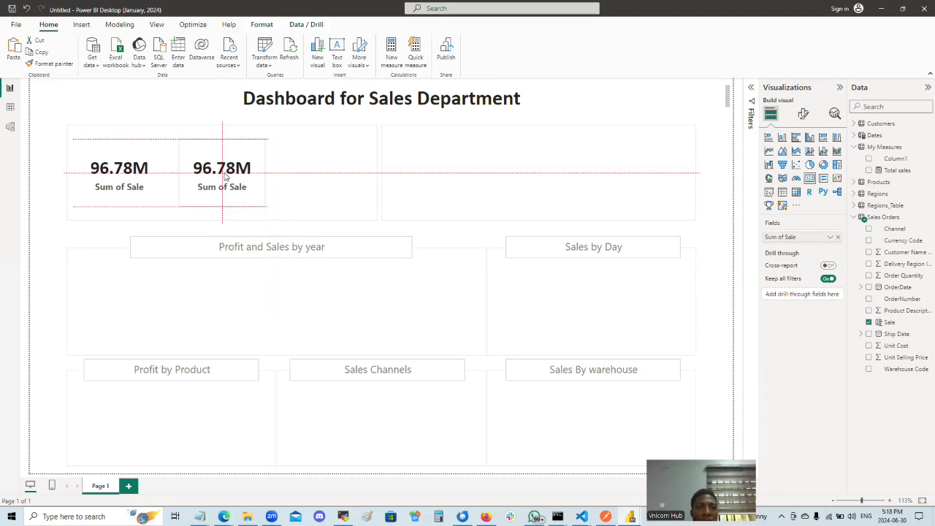
pyautogui.moveTo(226, 176); pyautogui.dragTo(226, 177)
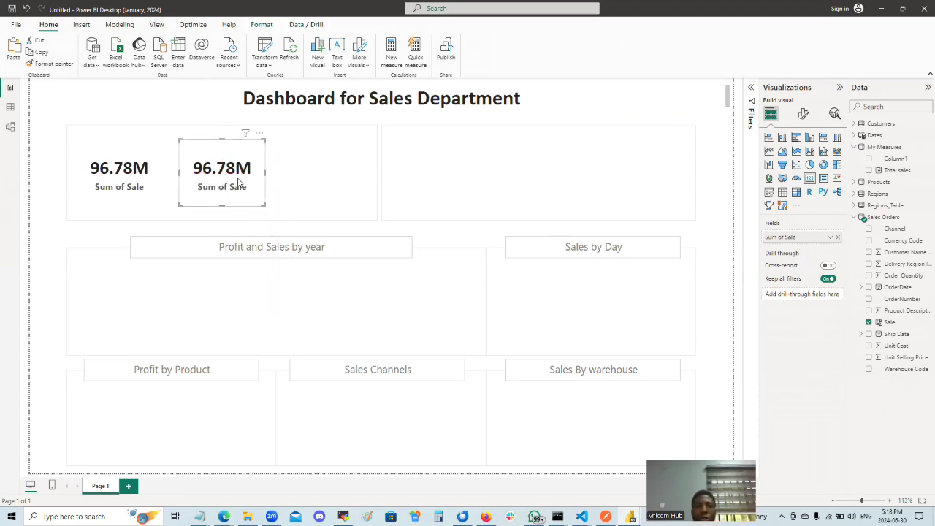
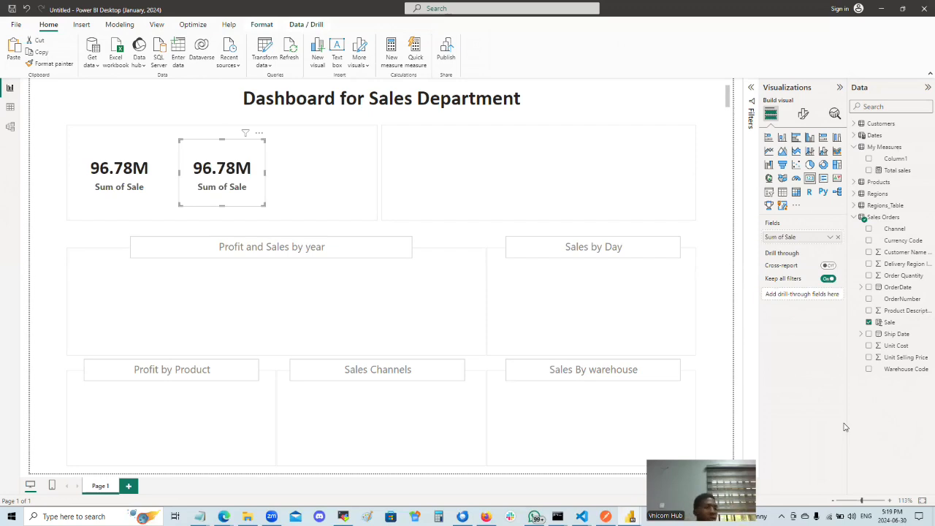
# Add a calculated column named Cost to the Sales Orders table, beginning its formula with 'Sales Orders'[Unit Cost].
pyautogui.click(9, 107)
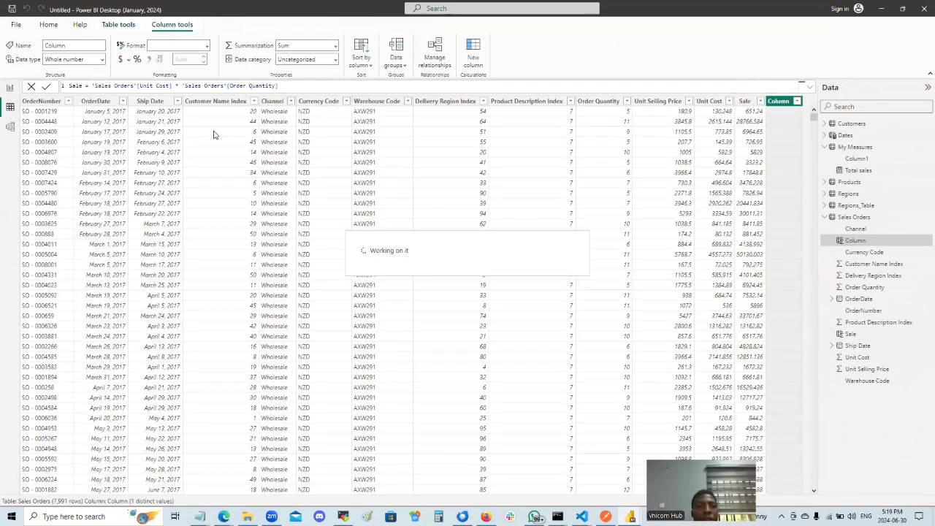
pyautogui.click(71, 85)
pyautogui.write('Cost')
pyautogui.click(132, 86)
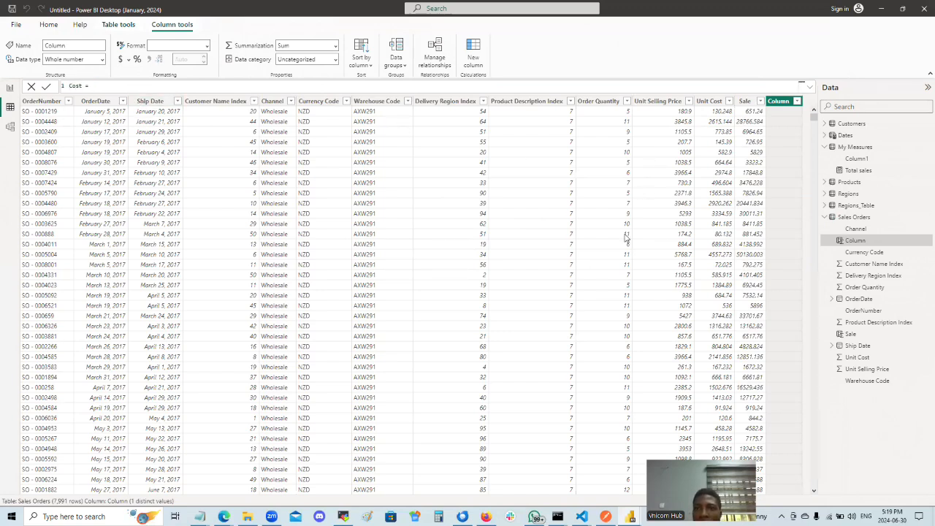
pyautogui.write('un')
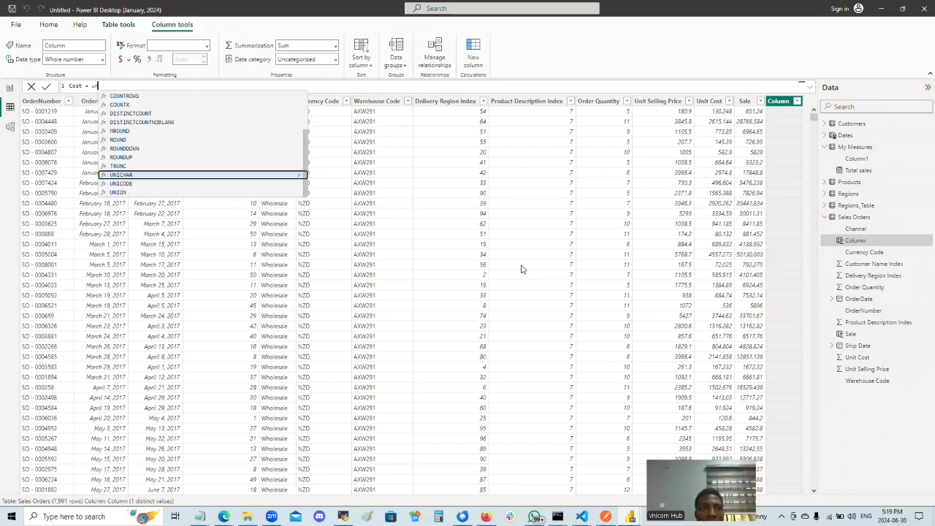
pyautogui.press('BackSpace')
pyautogui.press('BackSpace')
pyautogui.write('sal')
pyautogui.press('Down')
pyautogui.press('Down')
pyautogui.press('Down')
pyautogui.press('Down')
pyautogui.press('Down')
pyautogui.press('Down')
pyautogui.press('Down')
pyautogui.press('Down')
pyautogui.press('Down')
pyautogui.press('Down')
pyautogui.press('Down')
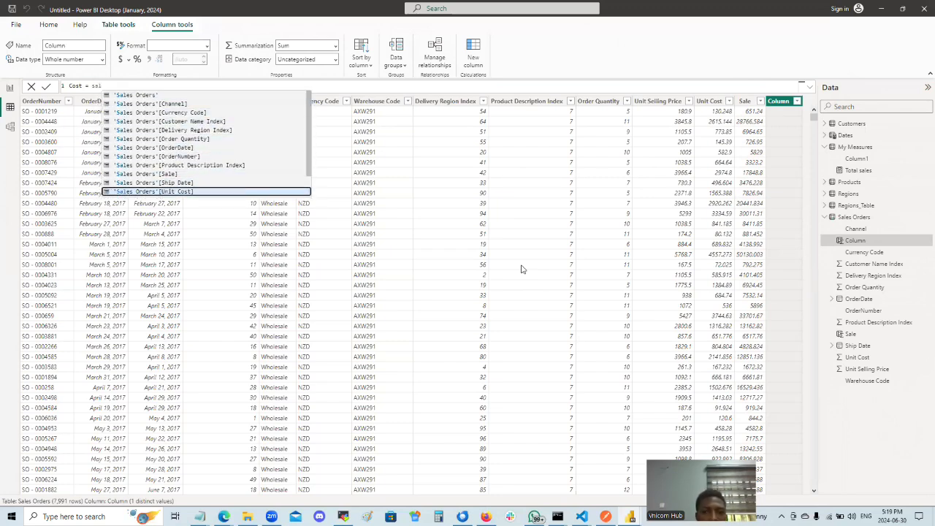
pyautogui.press('Tab')
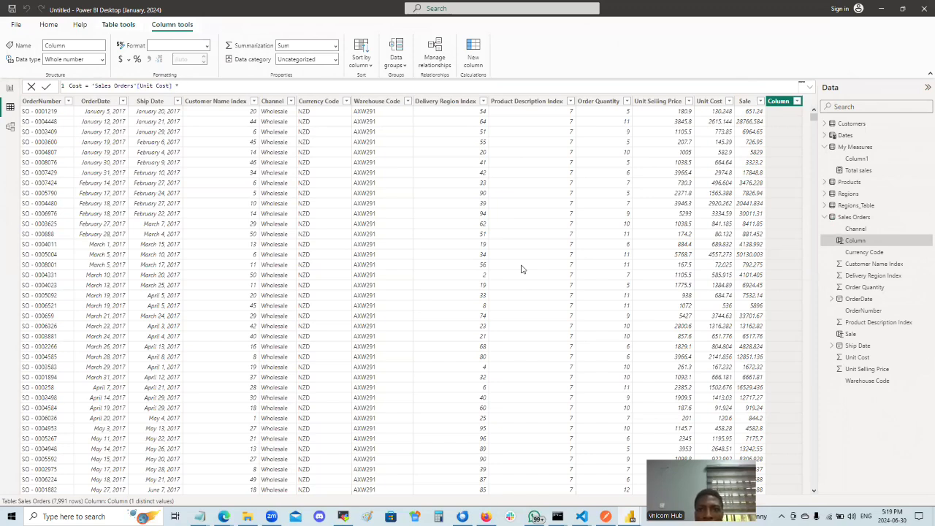
# Multiply the unit cost by 'Sales Orders'[Order Quantity] in the Cost column's formula.
pyautogui.write('* sa')
pyautogui.press('Down')
pyautogui.press('Down')
pyautogui.press('Down')
pyautogui.press('Down')
pyautogui.press('Down')
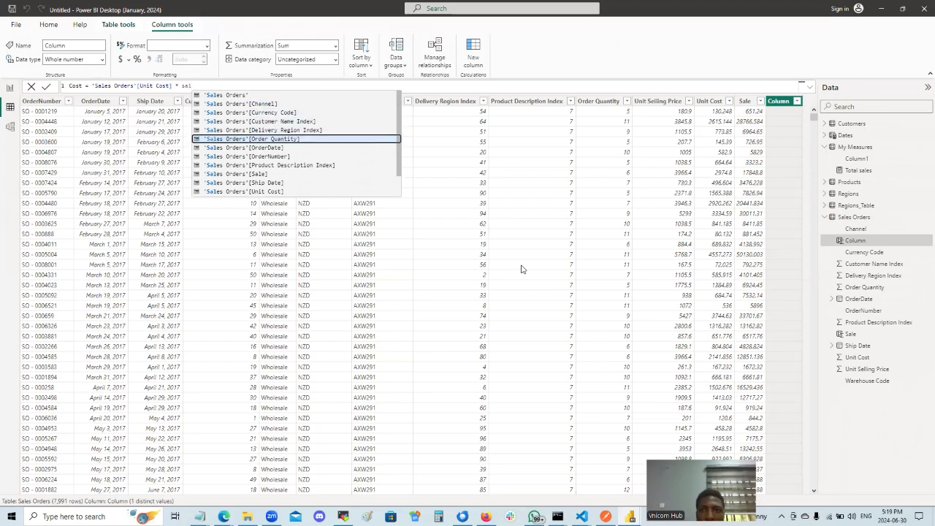
pyautogui.press('Tab')
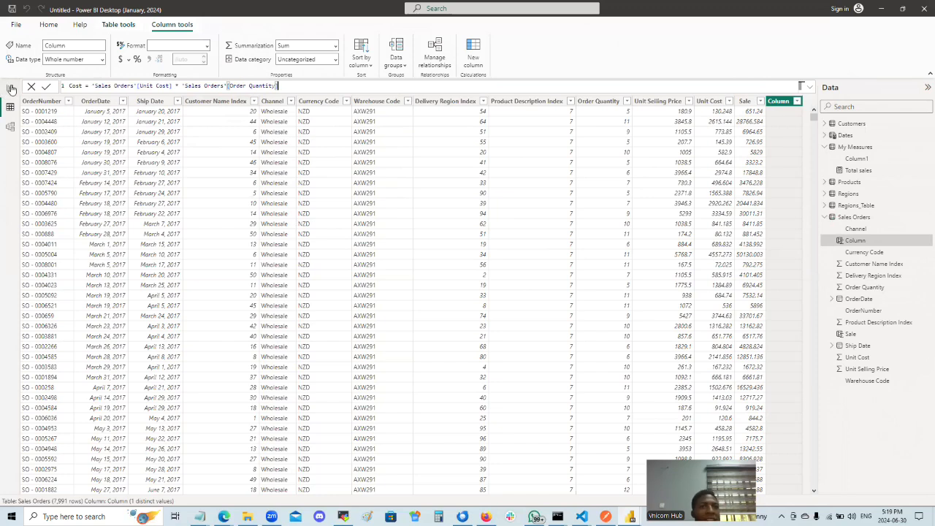
# Rename the new column to profit in its formula and enclose the Unit Cost times Order Quantity product in parentheses.
pyautogui.doubleClick(76, 86)
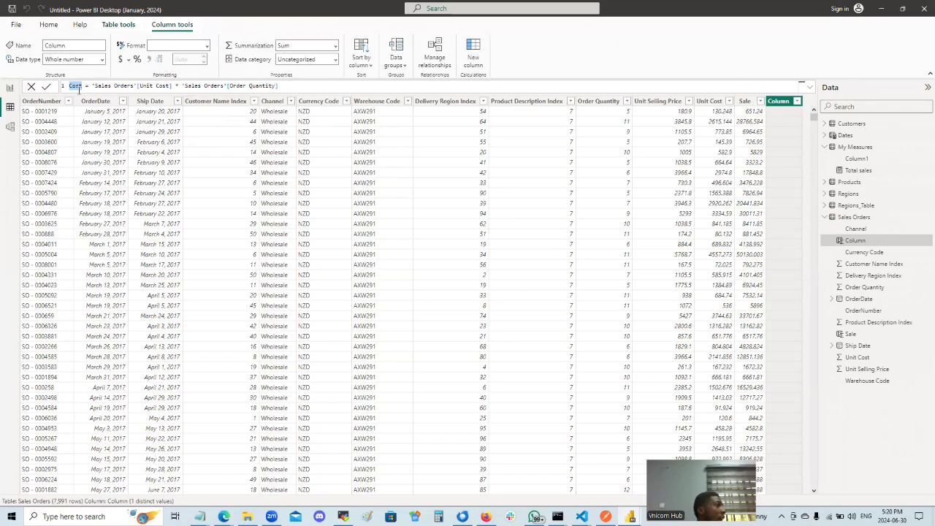
pyautogui.write('profit')
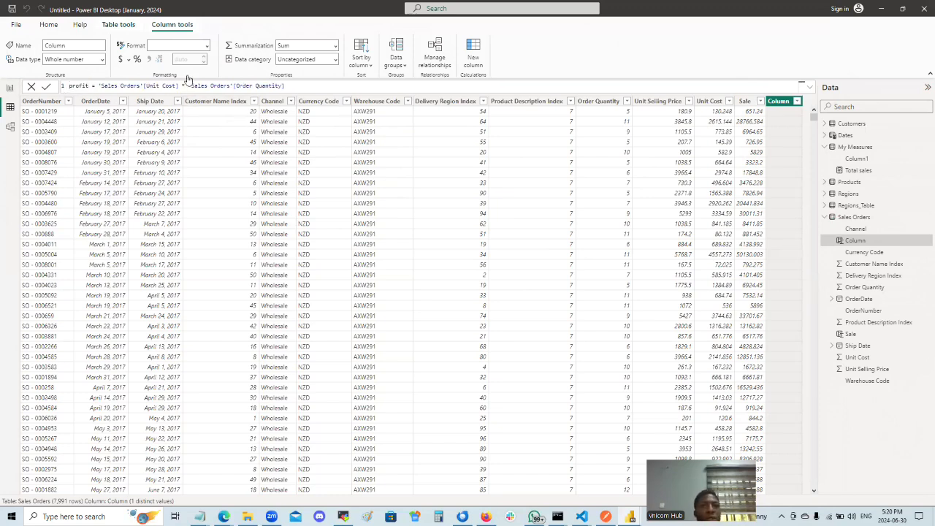
pyautogui.click(99, 86)
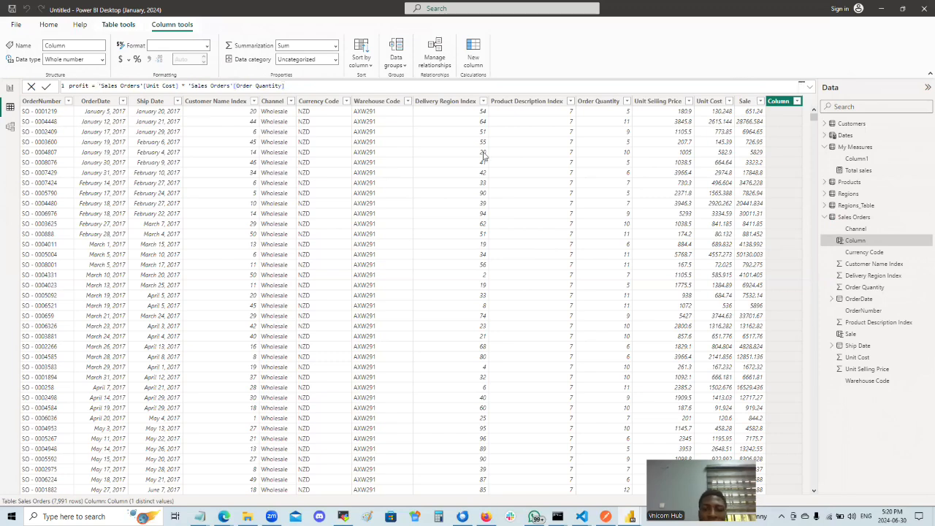
pyautogui.write('(')
pyautogui.press('End')
pyautogui.write(')')
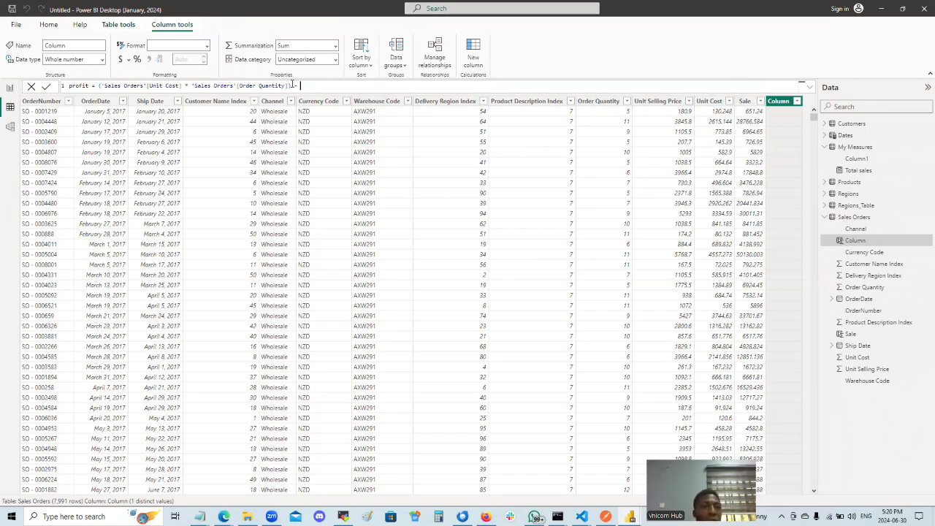
pyautogui.press('BackSpace')
pyautogui.press('BackSpace')
# Complete the profit formula so the parenthesised cost is subtracted from 'Sales Orders'[Sale], and commit the column.
pyautogui.click(100, 85)
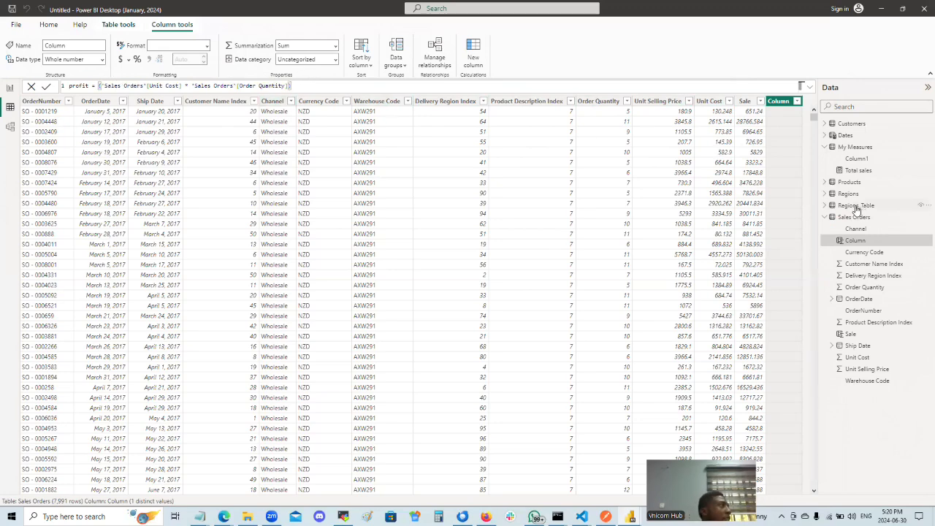
pyautogui.write('sale')
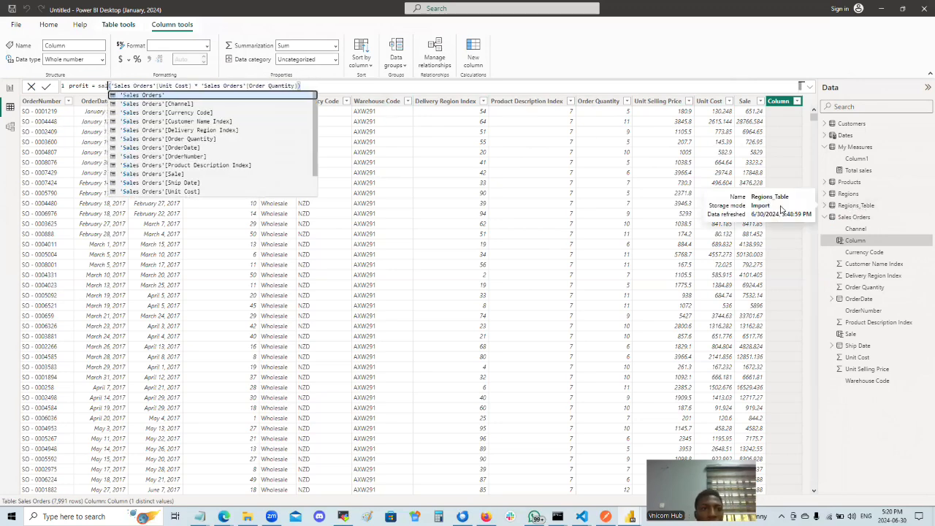
pyautogui.press('Down')
pyautogui.press('Down')
pyautogui.press('Down')
pyautogui.press('Down')
pyautogui.press('Down')
pyautogui.press('Down')
pyautogui.press('Down')
pyautogui.press('Down')
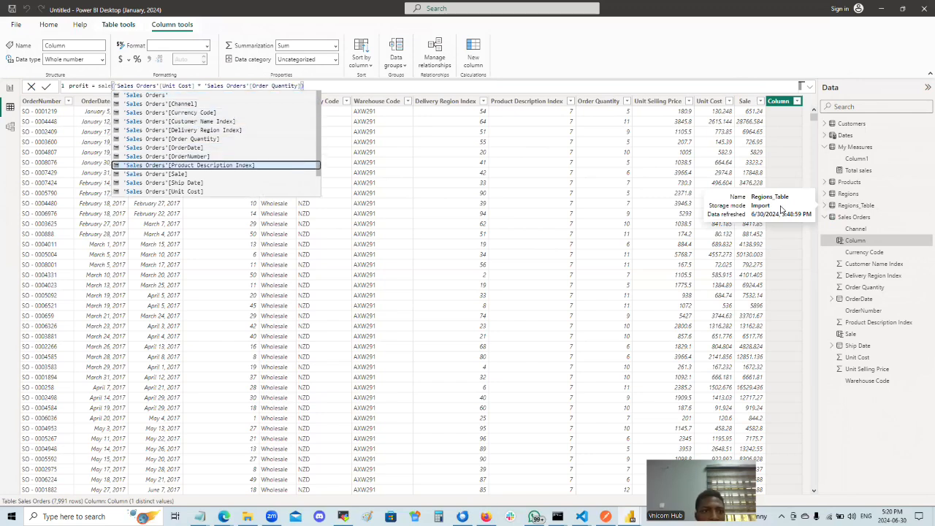
pyautogui.press('Down')
pyautogui.press('Tab')
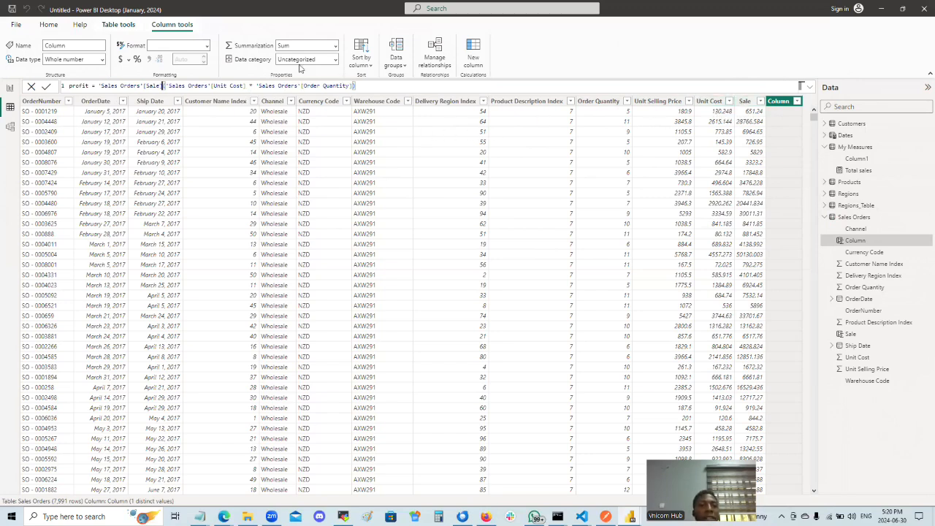
pyautogui.write('-')
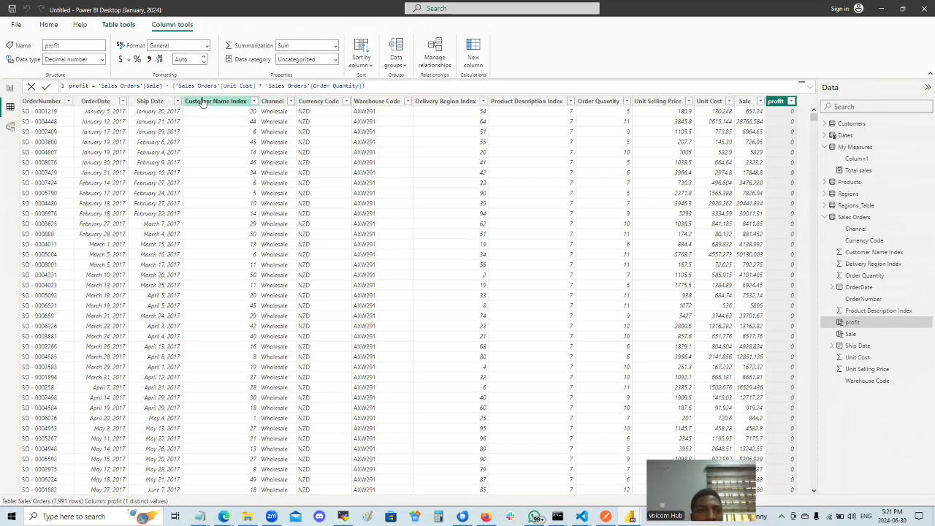
pyautogui.click(259, 85)
pyautogui.write('*')
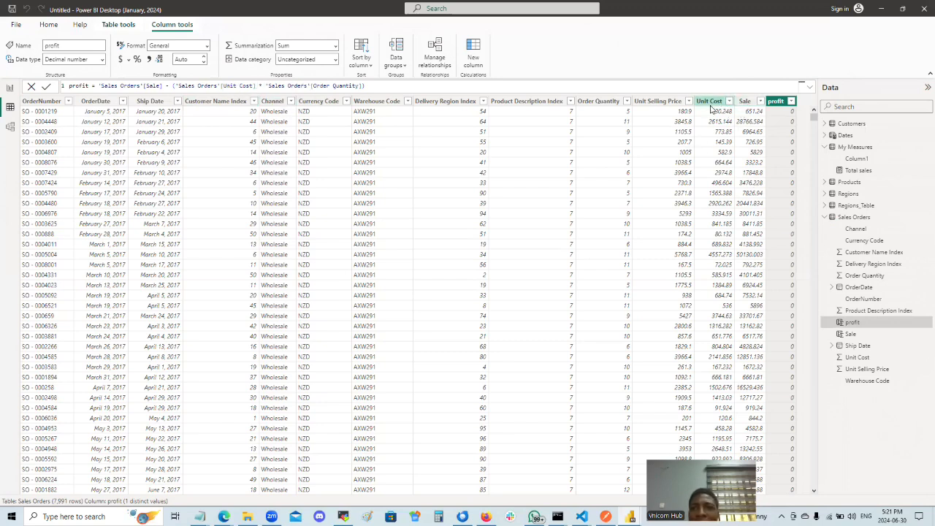
# Correct the Sale column's formula to multiply 'Sales Orders'[Unit Selling Price] by Order Quantity, and commit it.
pyautogui.click(745, 102)
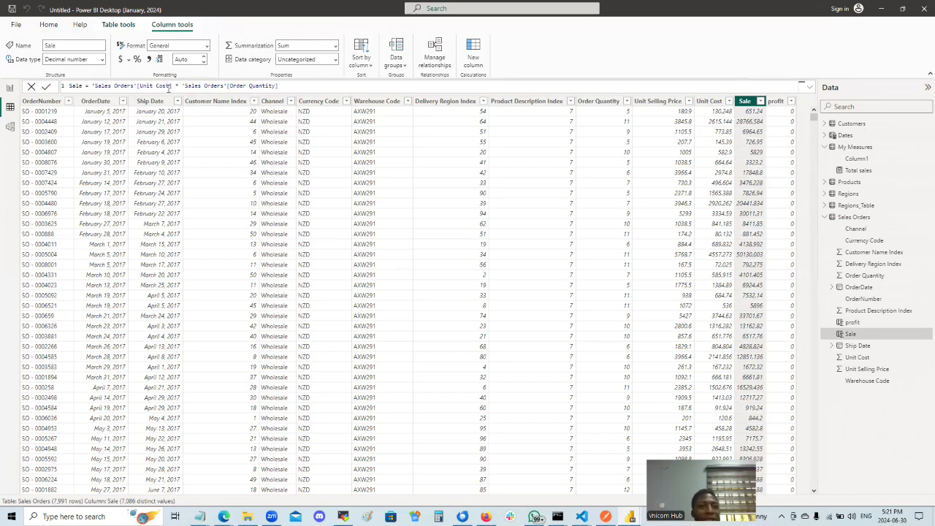
pyautogui.click(169, 86)
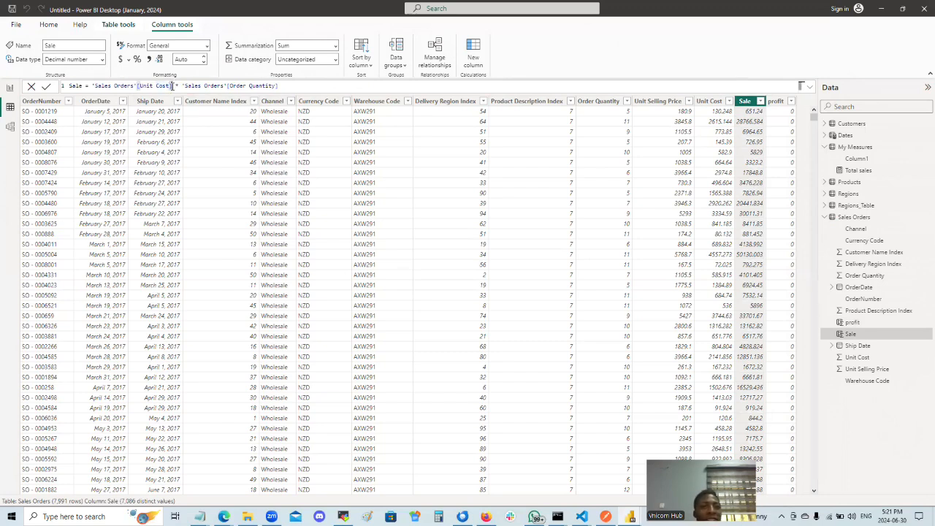
pyautogui.press('BackSpace')
pyautogui.press('BackSpace')
pyautogui.press('BackSpace')
pyautogui.press('BackSpace')
pyautogui.press('BackSpace')
pyautogui.write('se')
pyautogui.press('Tab')
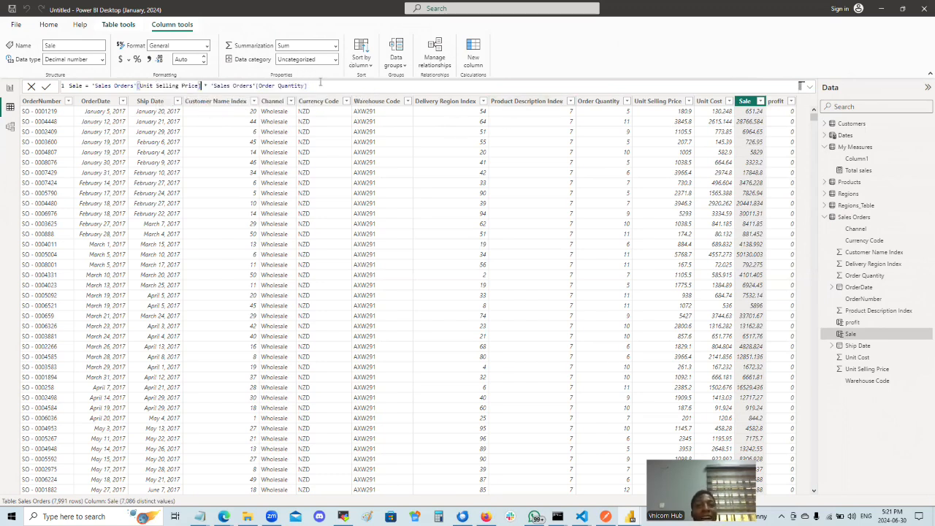
pyautogui.click(44, 89)
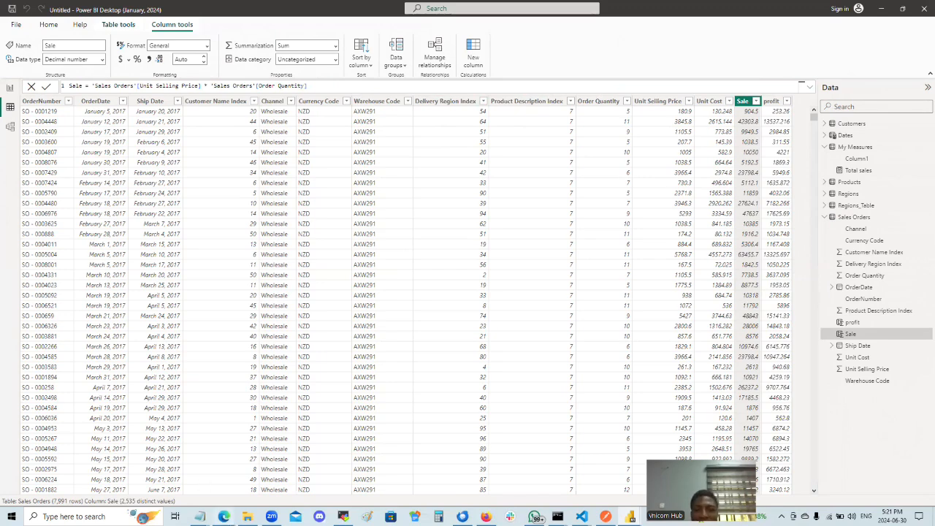
# Return to the report page and replace Sum of Sale in the second card with the profit column from Sales Orders.
pyautogui.moveTo(224, 516)
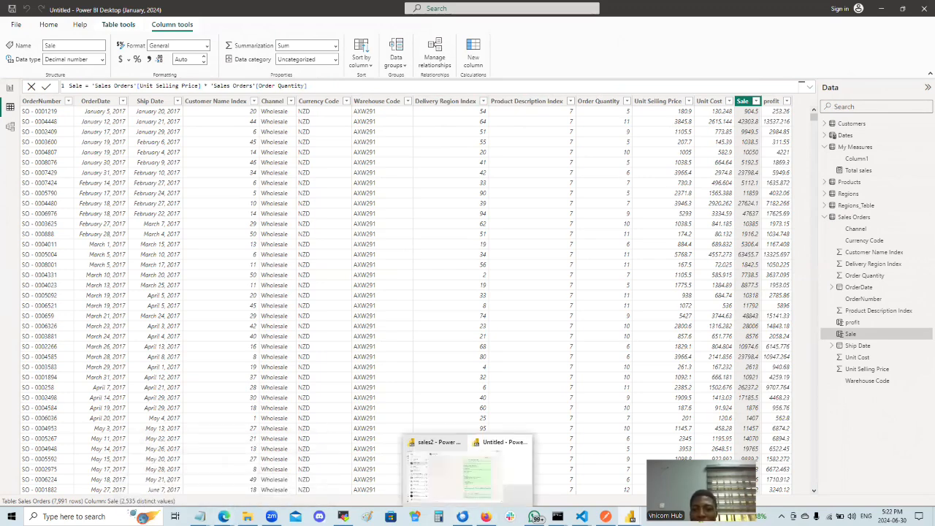
pyautogui.moveTo(629, 516)
pyautogui.click(583, 463)
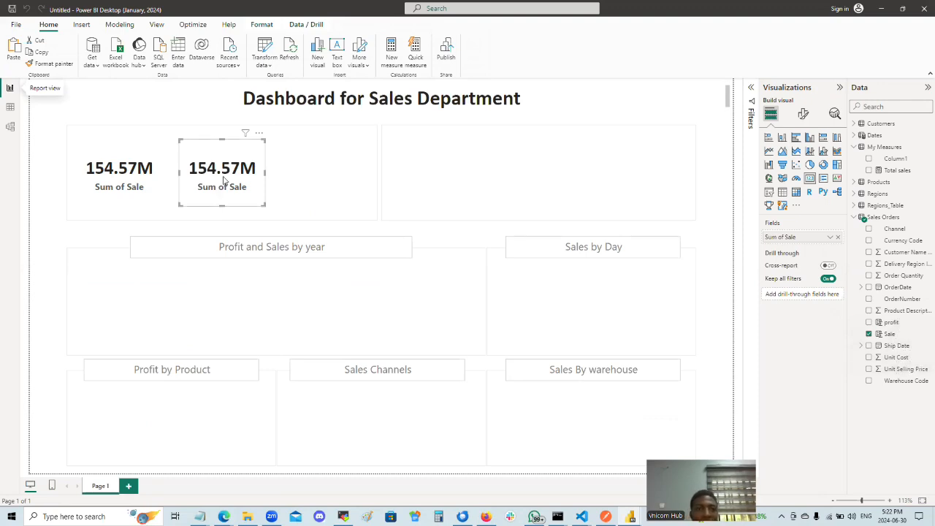
pyautogui.moveTo(892, 323); pyautogui.dragTo(227, 179)
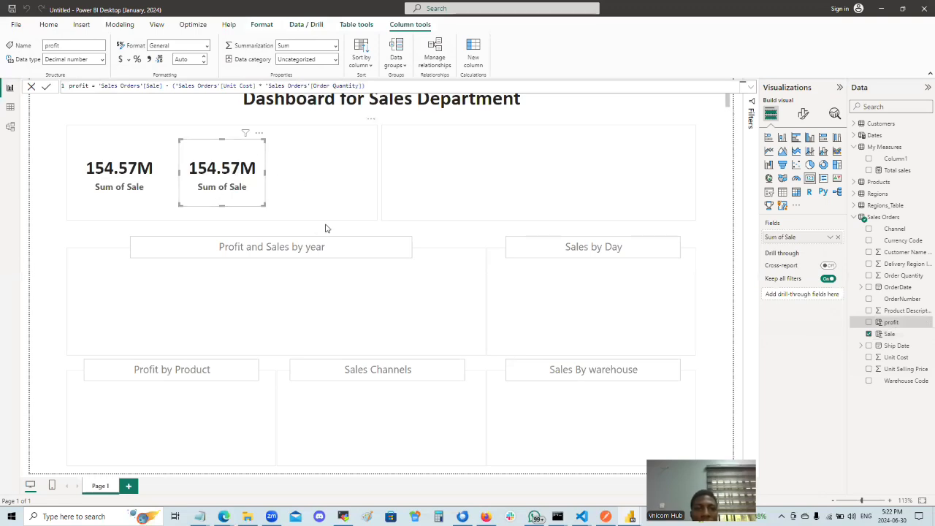
pyautogui.click(141, 138)
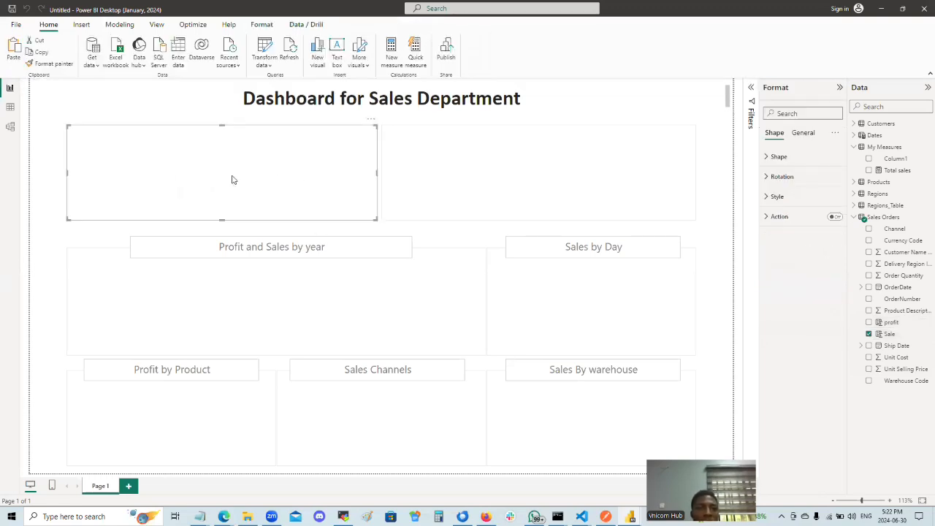
pyautogui.click(326, 226)
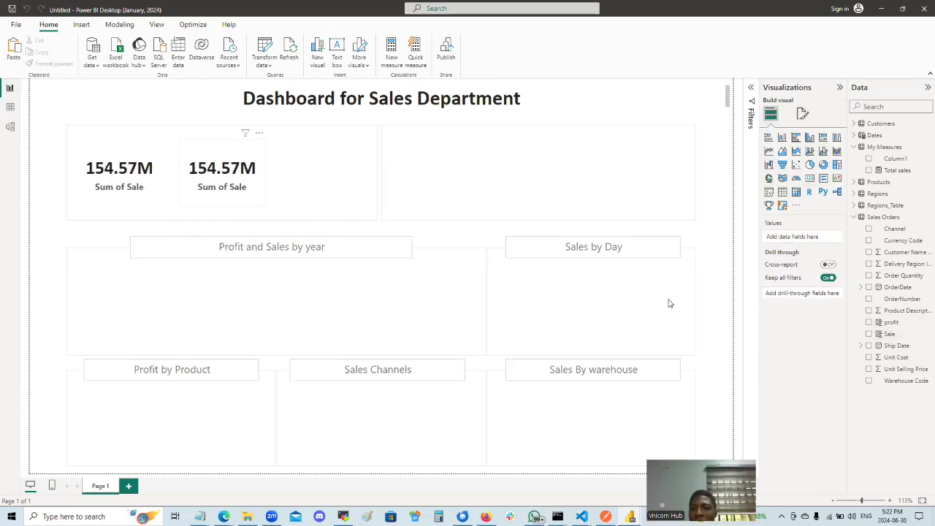
pyautogui.click(234, 175)
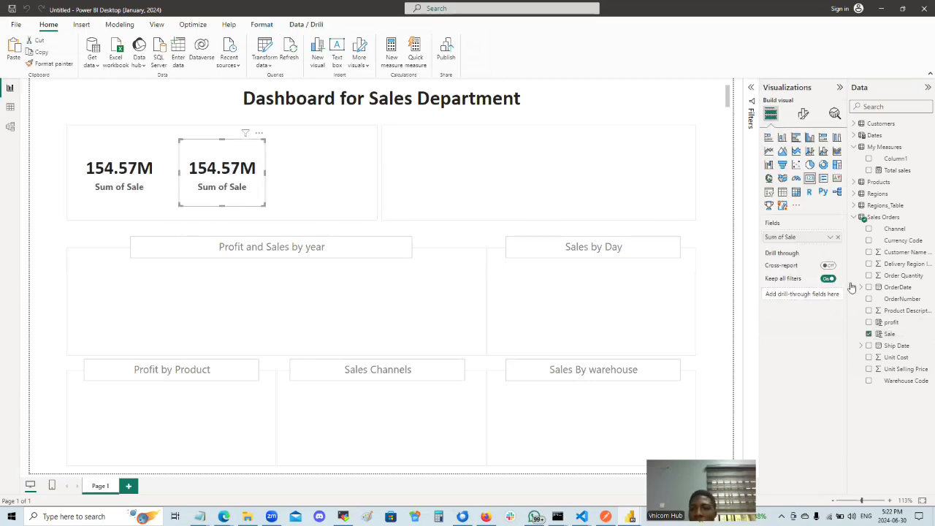
pyautogui.click(838, 236)
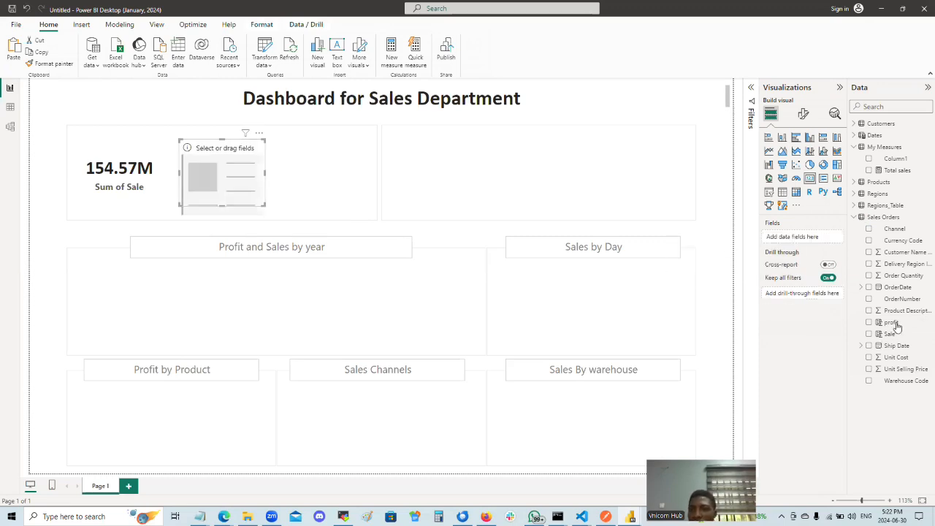
pyautogui.moveTo(408, 193); pyautogui.dragTo(228, 179)
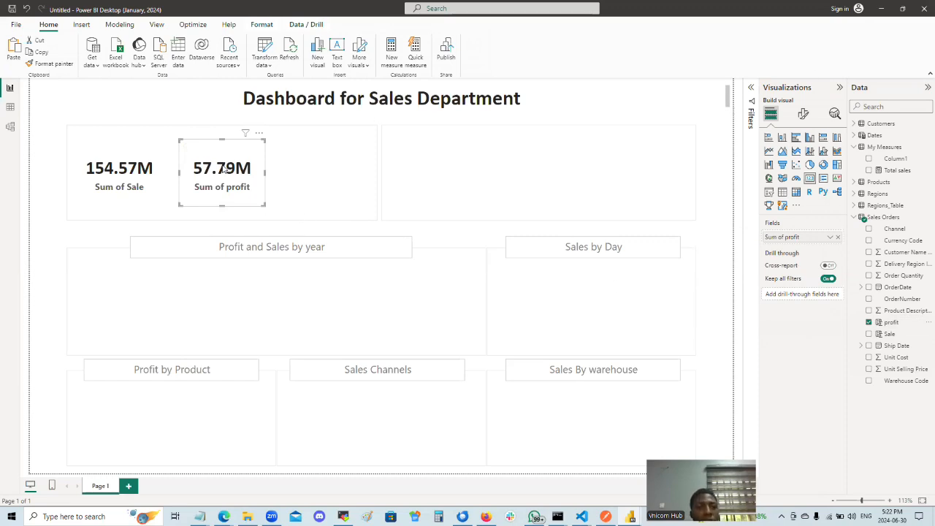
# Examine the Sum of Sale card's category label and callout value formatting, including the display units options.
pyautogui.click(121, 195)
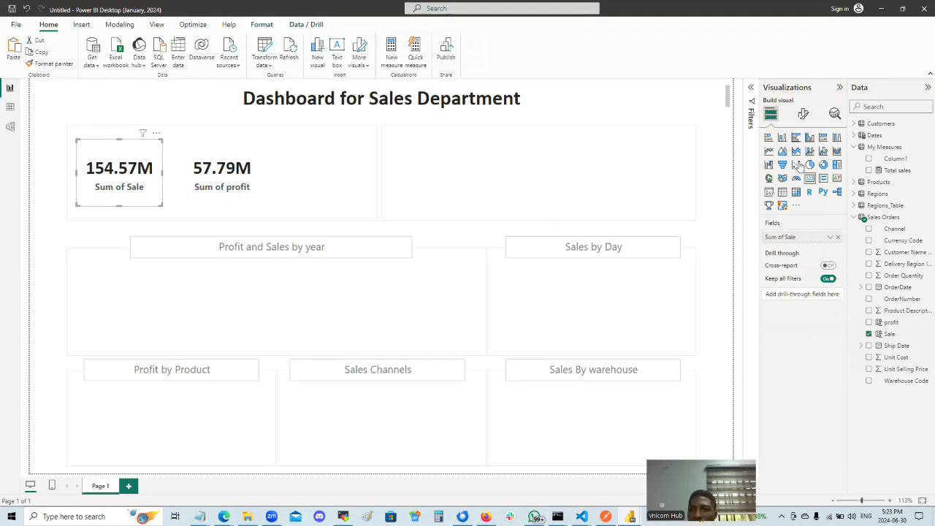
pyautogui.click(803, 114)
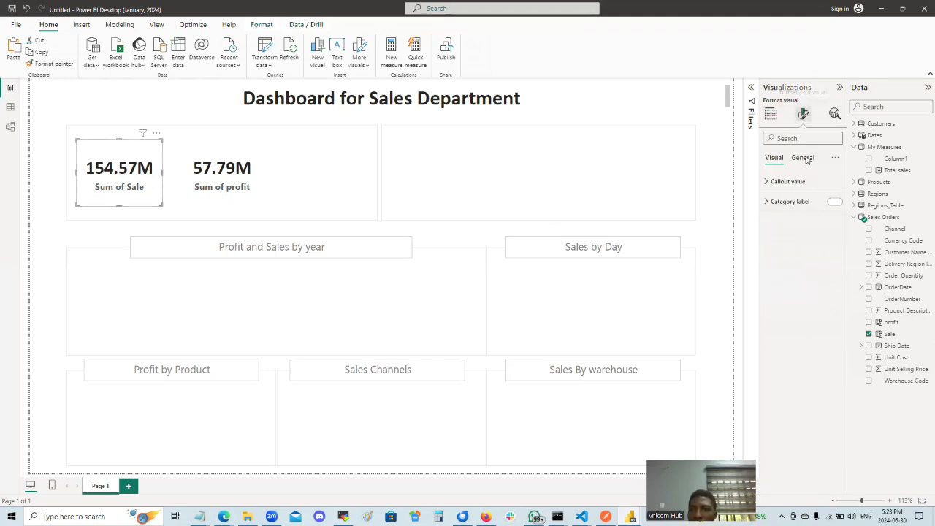
pyautogui.click(772, 203)
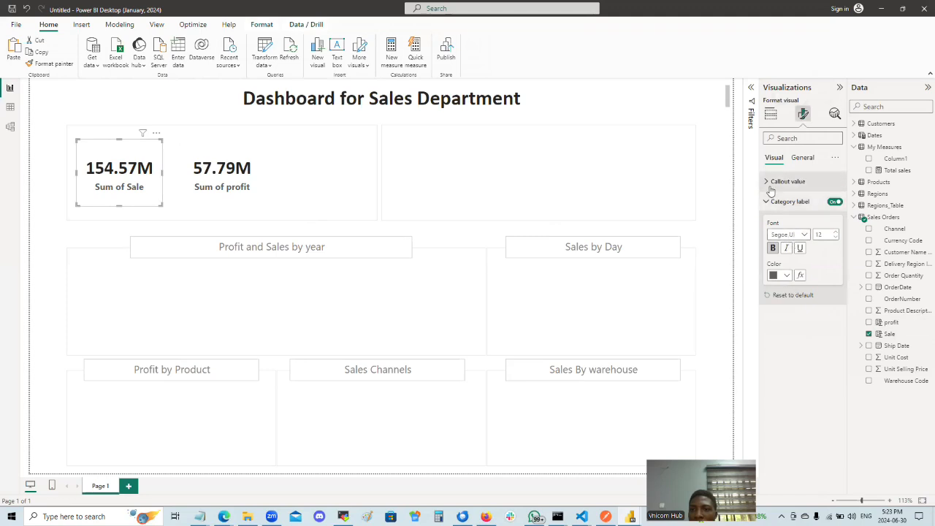
pyautogui.click(768, 204)
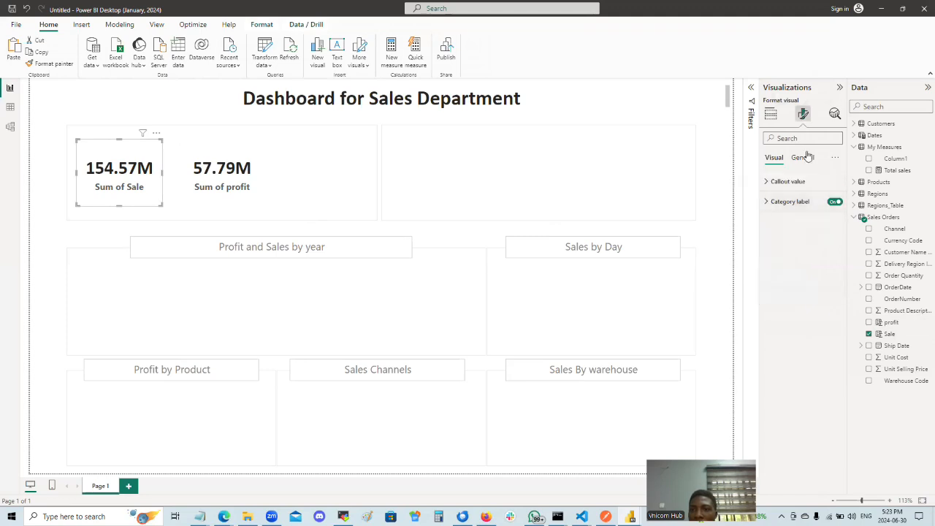
pyautogui.click(764, 204)
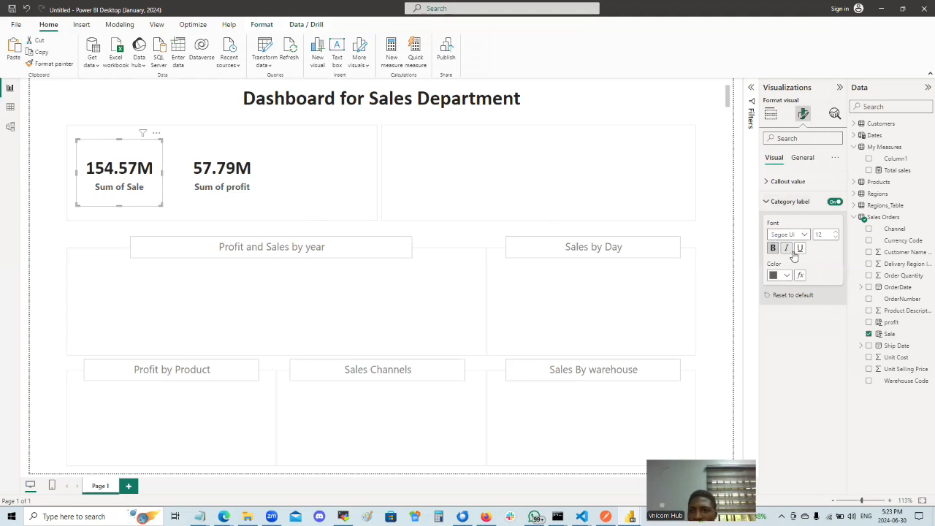
pyautogui.click(775, 202)
pyautogui.click(800, 158)
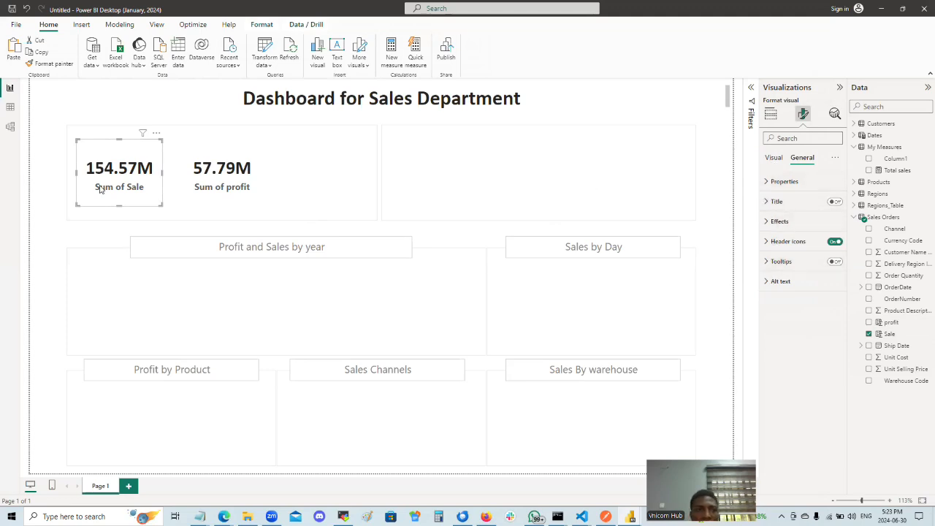
pyautogui.click(772, 159)
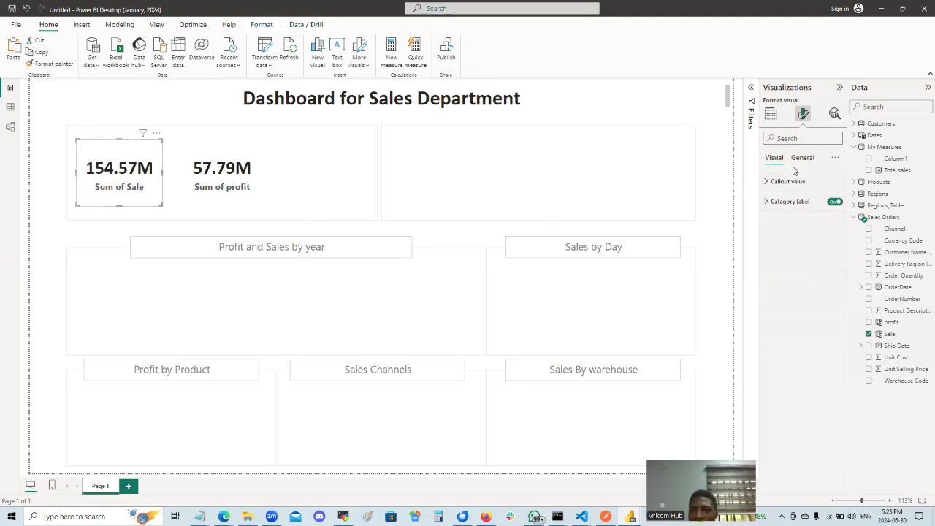
pyautogui.click(766, 184)
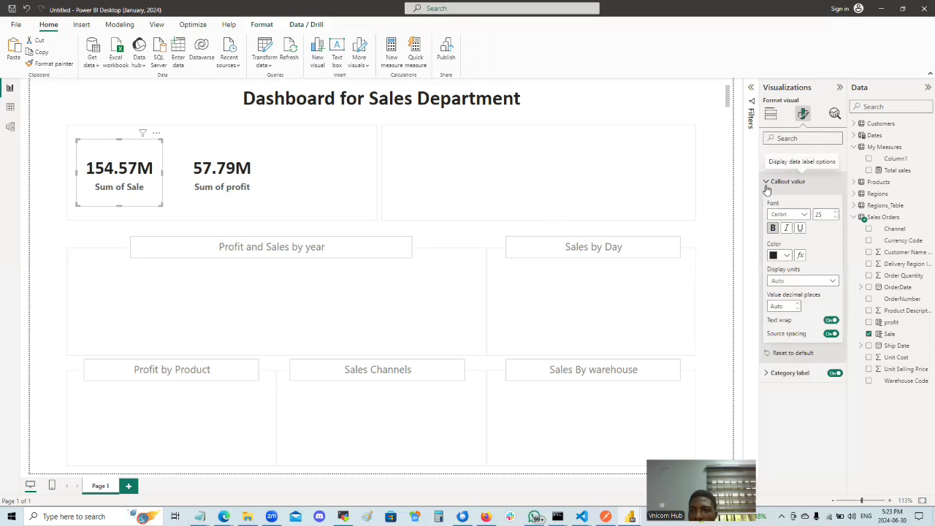
pyautogui.click(801, 283)
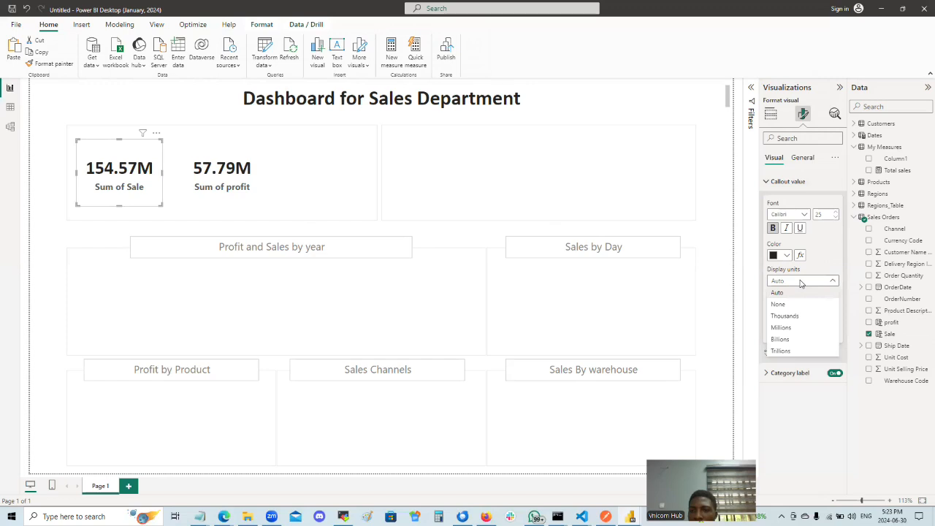
pyautogui.click(801, 283)
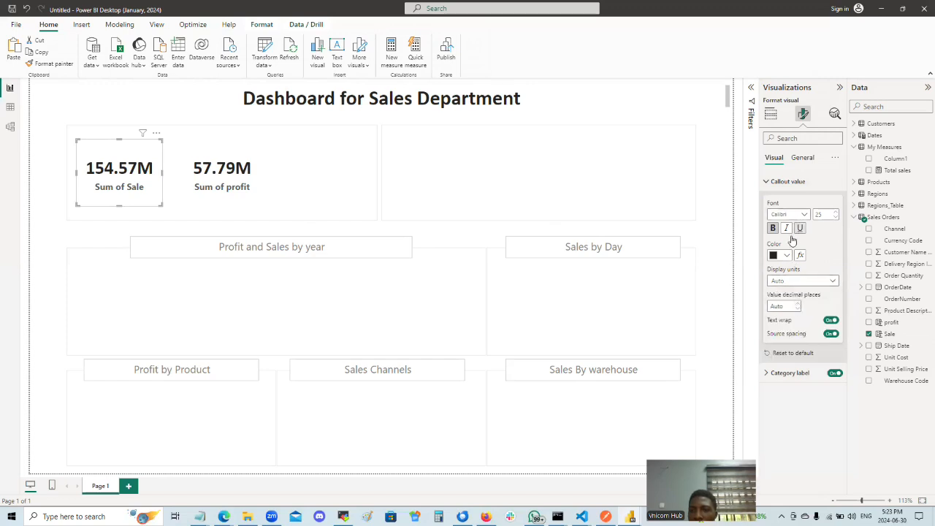
pyautogui.click(768, 182)
pyautogui.click(767, 204)
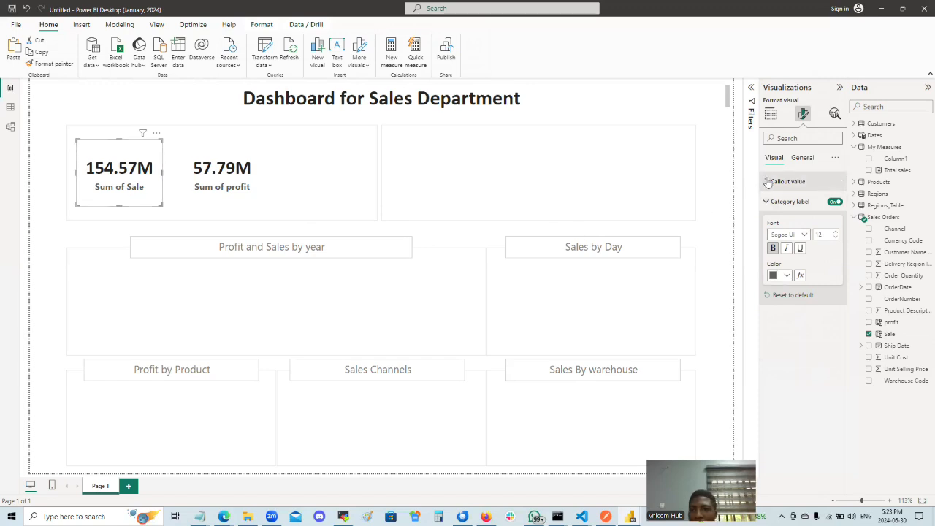
pyautogui.click(768, 205)
# Look through the Sum of Sale card's size properties and recheck its callout value and category label settings for the label text.
pyautogui.click(804, 158)
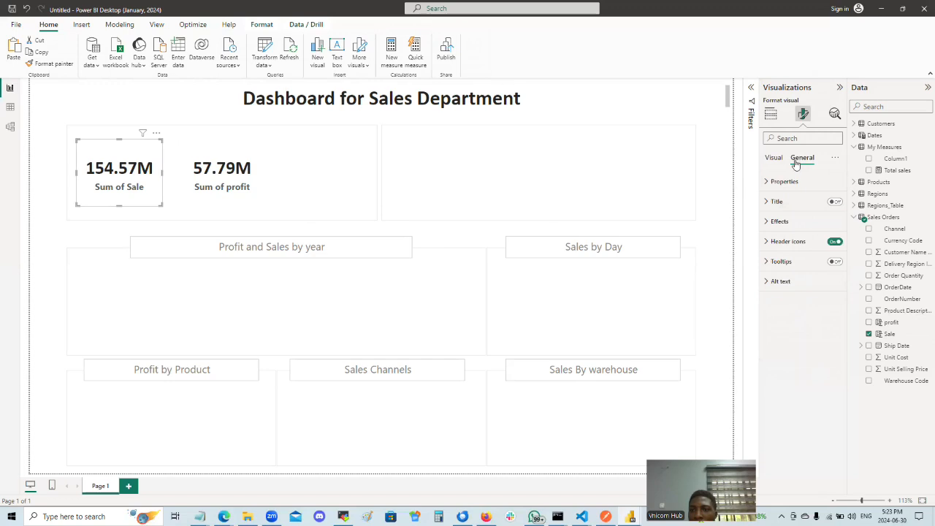
pyautogui.click(766, 182)
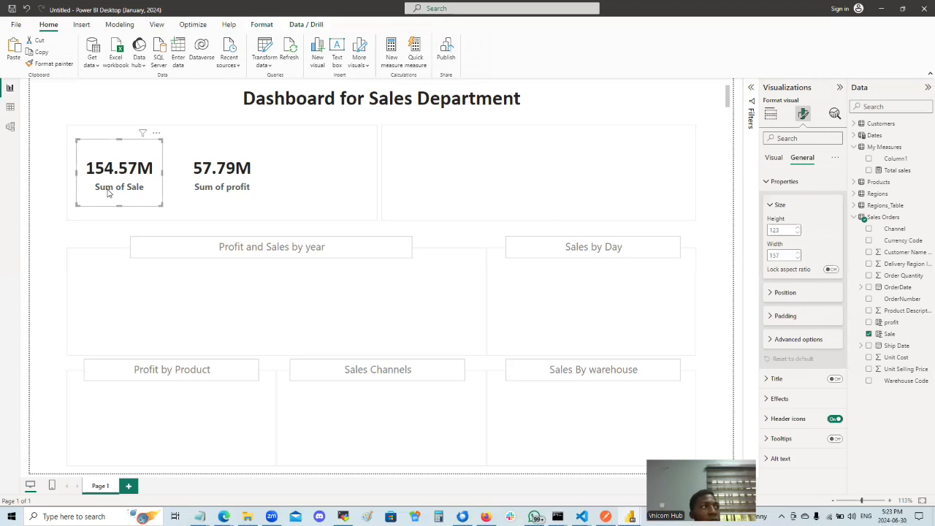
pyautogui.click(768, 182)
pyautogui.click(772, 158)
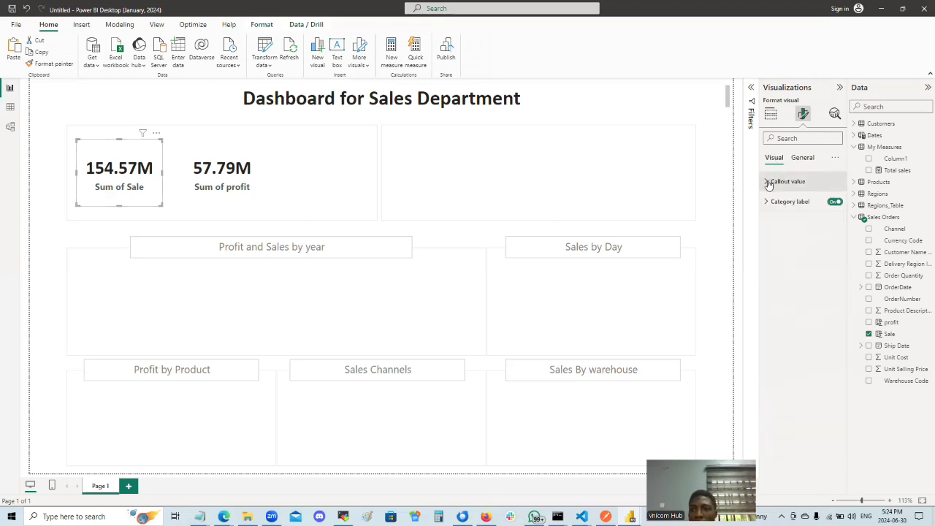
pyautogui.click(769, 182)
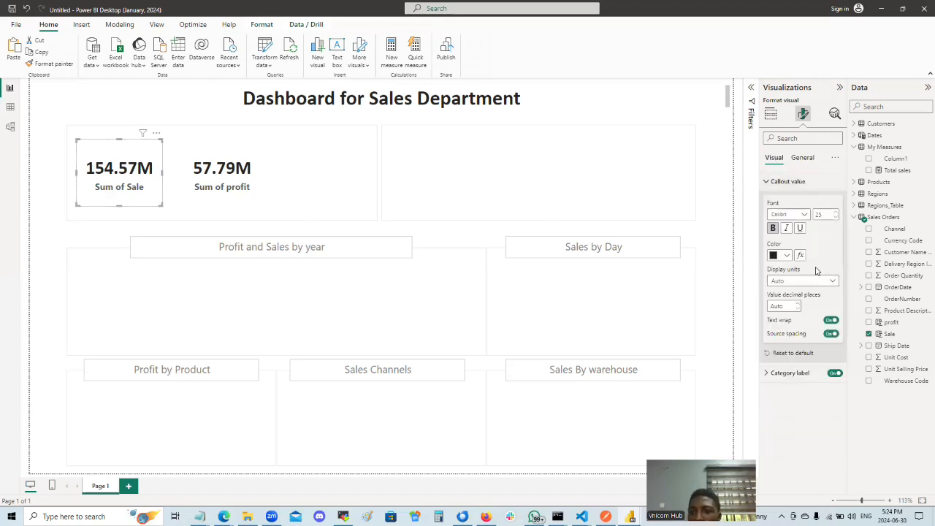
pyautogui.click(771, 373)
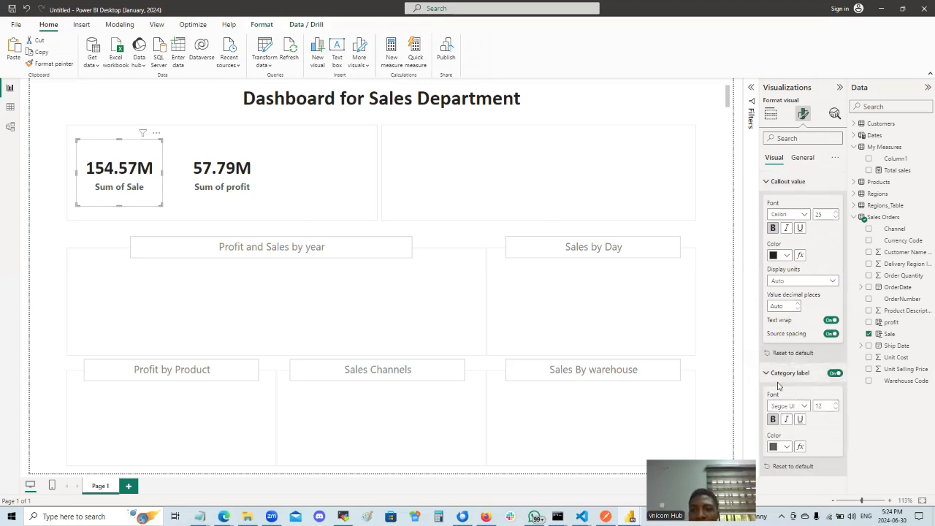
pyautogui.click(772, 374)
pyautogui.click(778, 180)
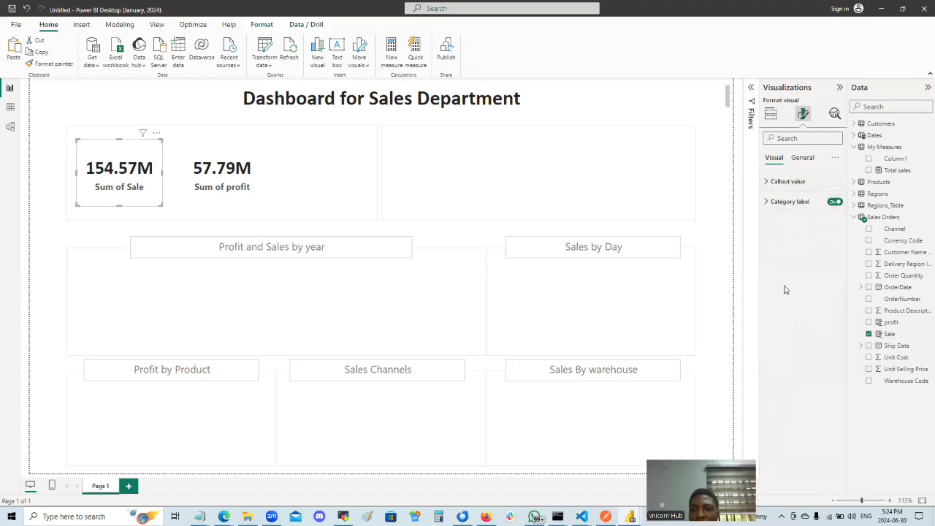
pyautogui.click(776, 202)
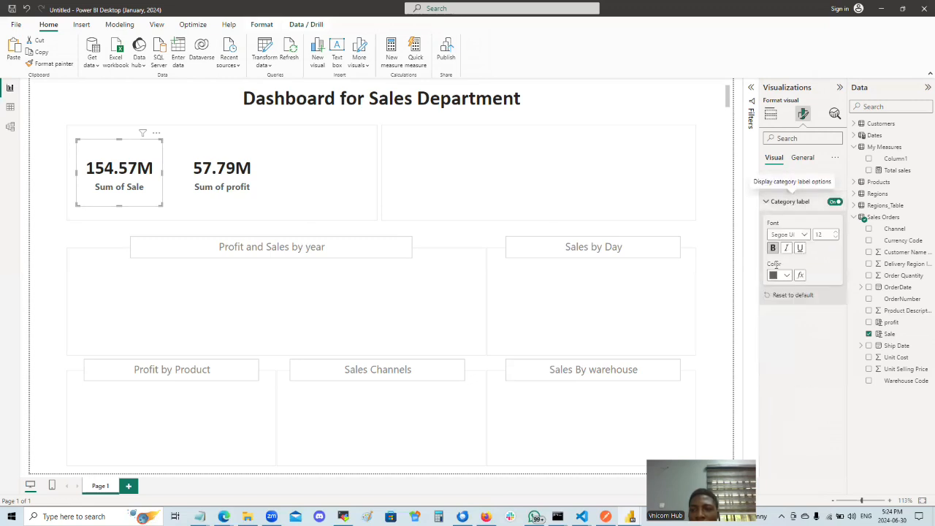
pyautogui.click(772, 200)
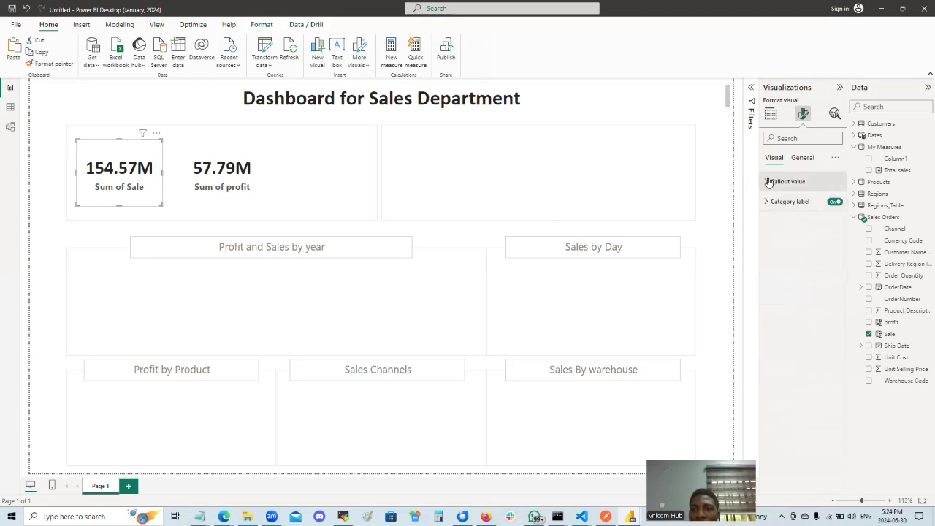
pyautogui.click(774, 181)
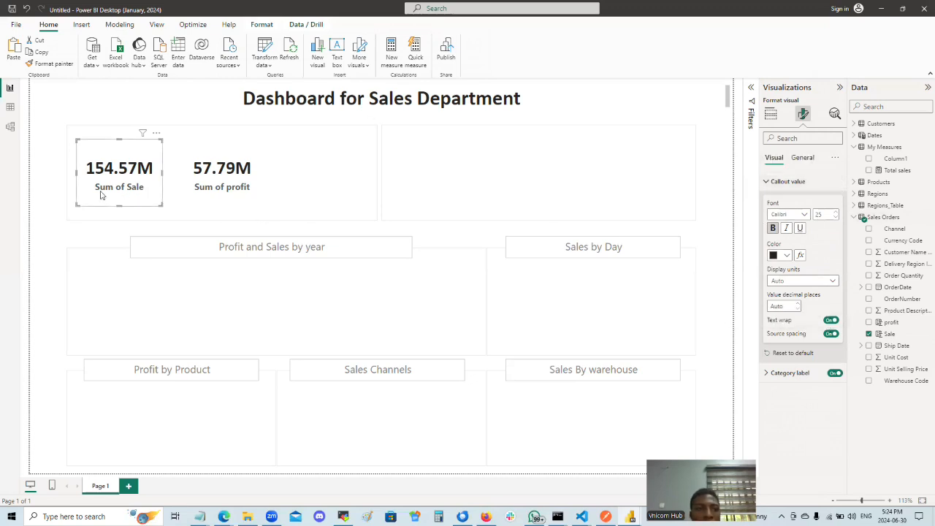
pyautogui.click(772, 180)
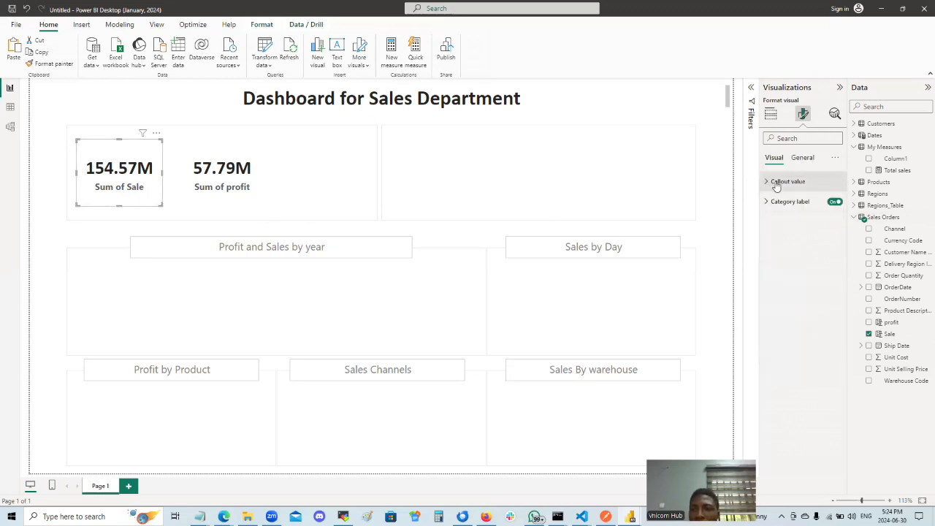
# Turn on the Sum of Sale card's title and set the title text to Sum.
pyautogui.click(806, 157)
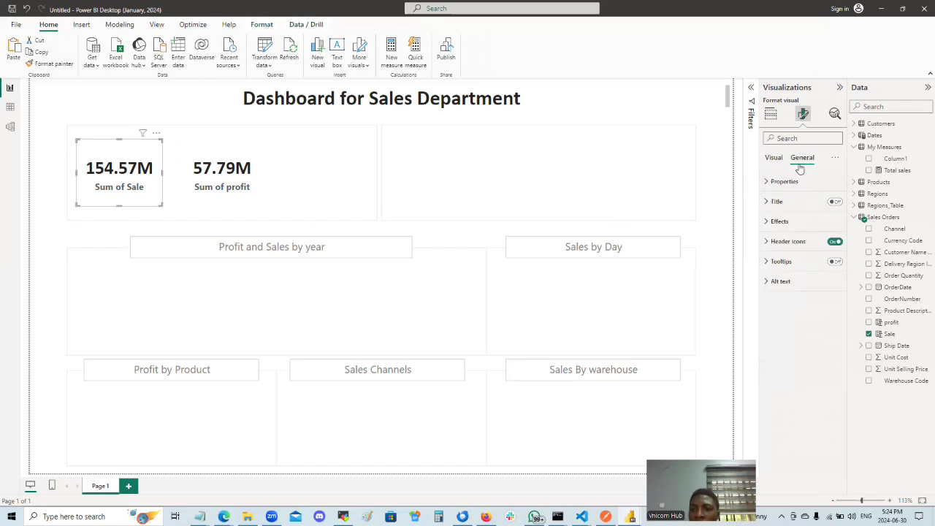
pyautogui.click(769, 224)
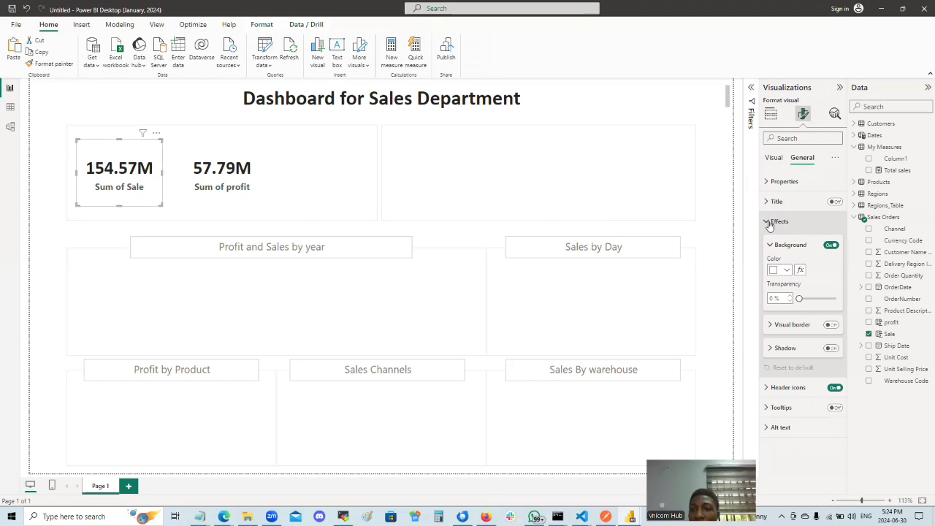
pyautogui.click(769, 223)
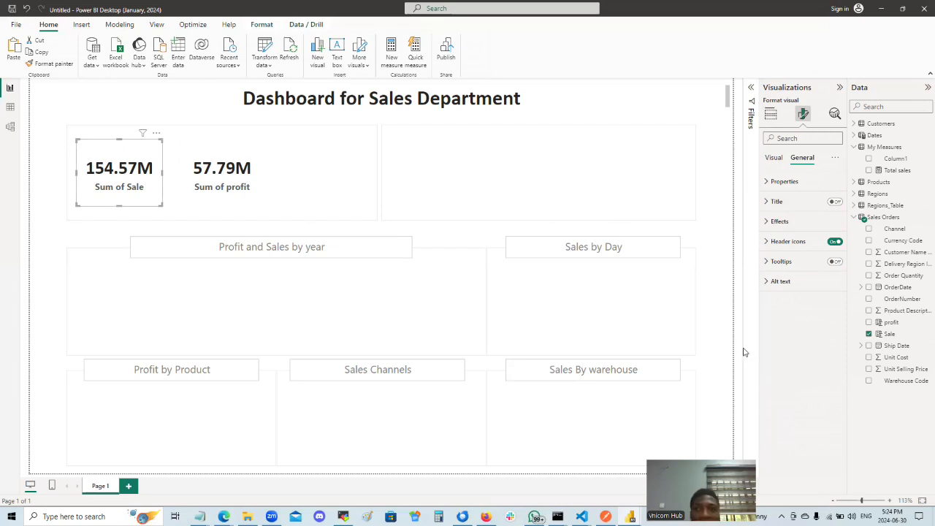
pyautogui.click(836, 202)
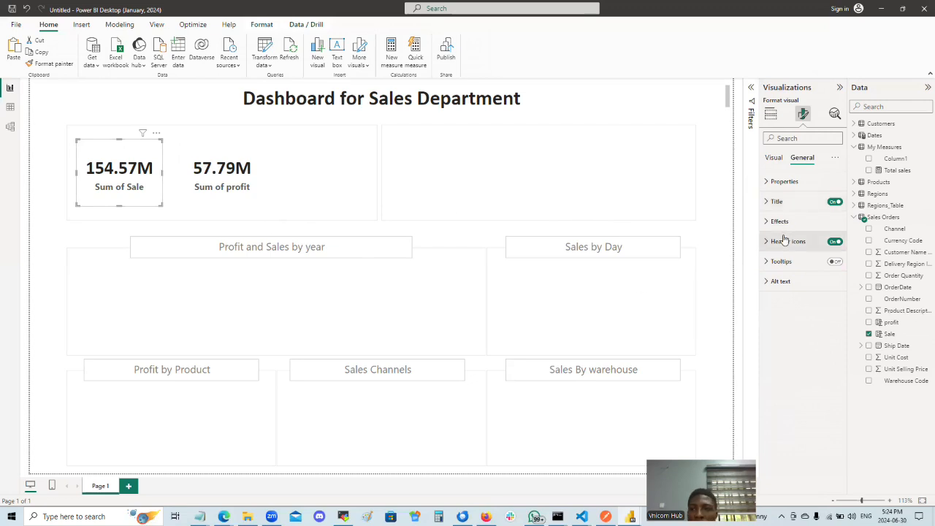
pyautogui.click(766, 204)
pyautogui.click(791, 247)
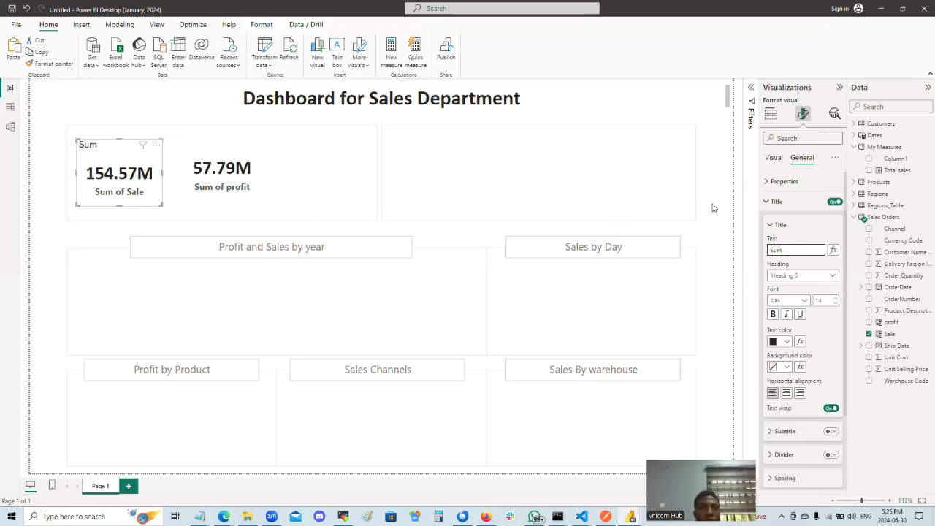
pyautogui.click(74, 163)
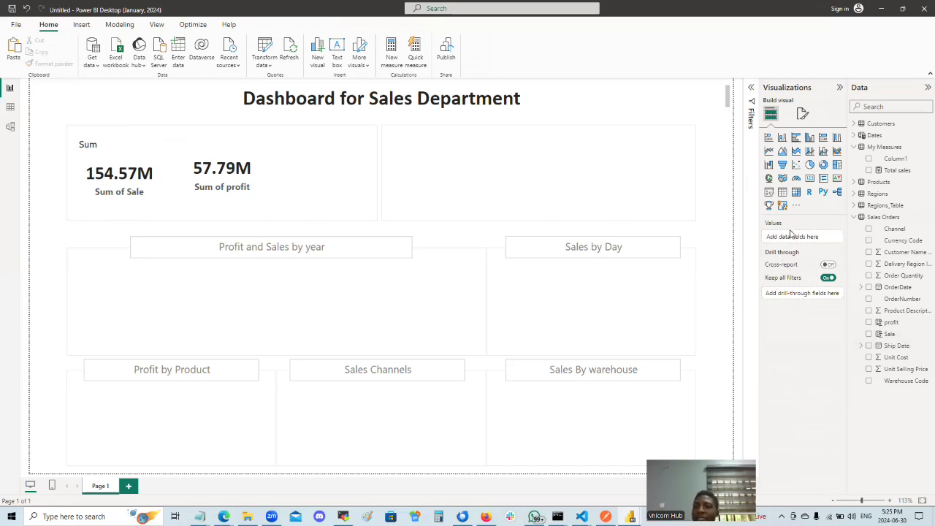
# Switch the first card's Sale aggregation to Average, and return it to Sum.
pyautogui.click(124, 158)
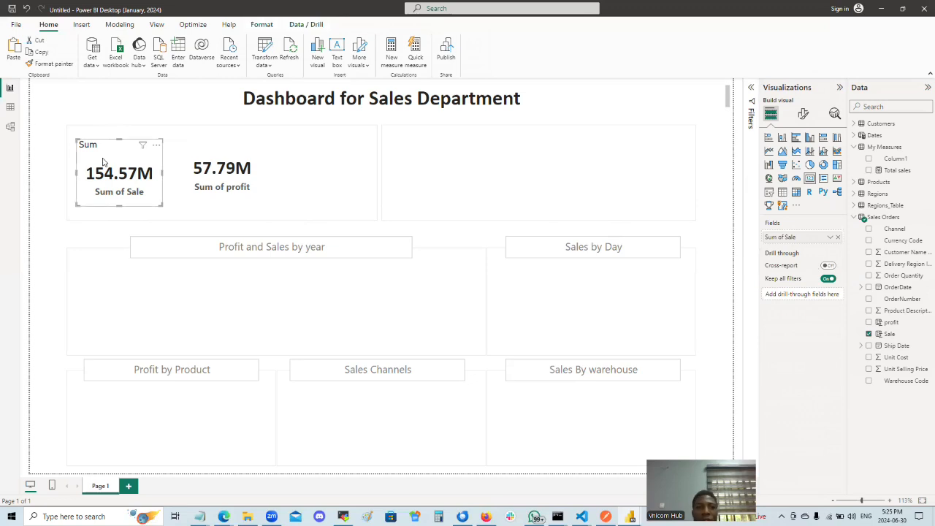
pyautogui.click(828, 240)
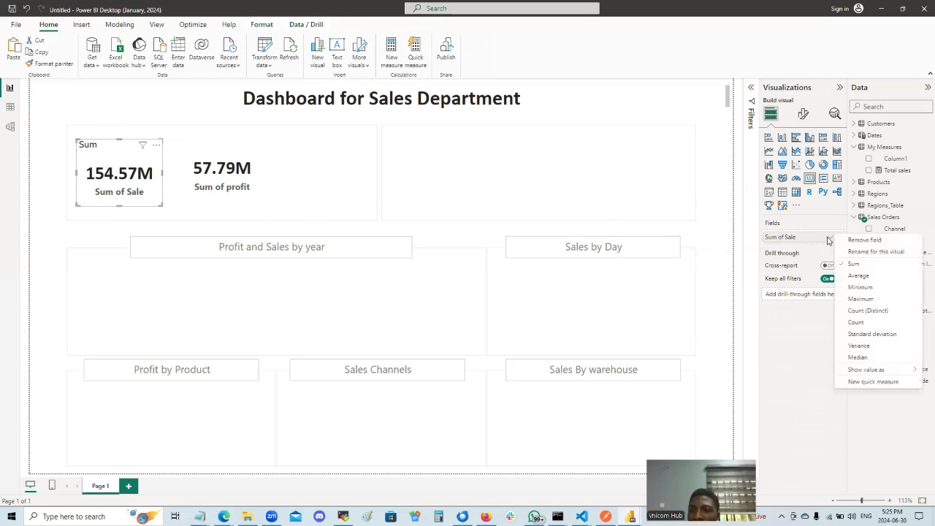
pyautogui.click(864, 276)
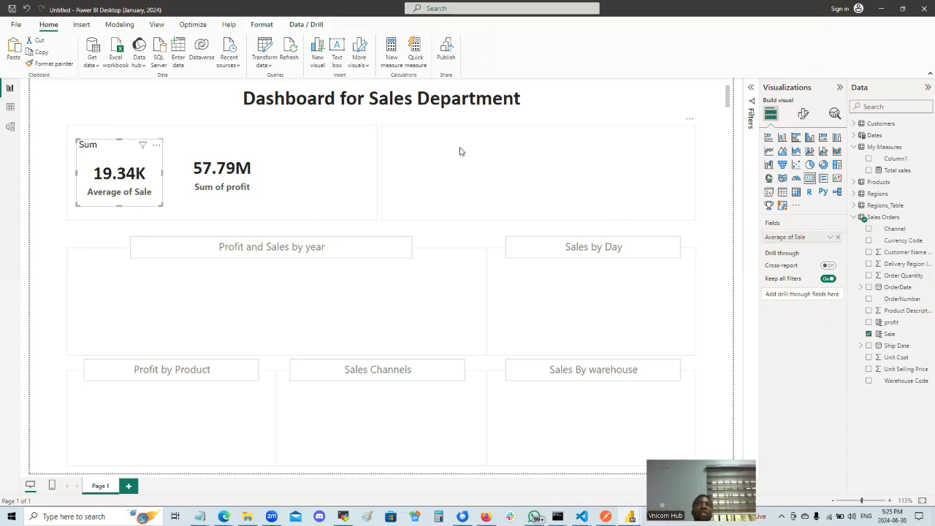
pyautogui.click(829, 238)
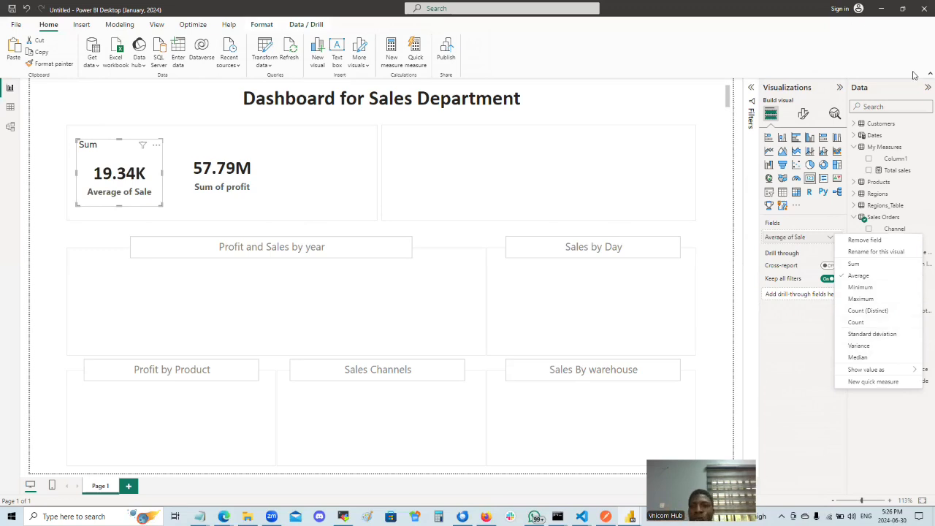
pyautogui.click(888, 255)
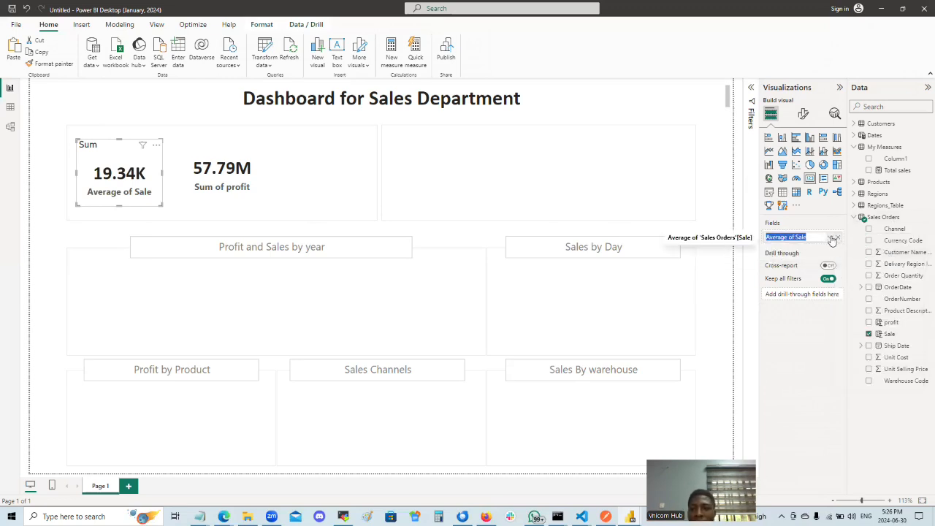
pyautogui.click(833, 238)
pyautogui.click(845, 264)
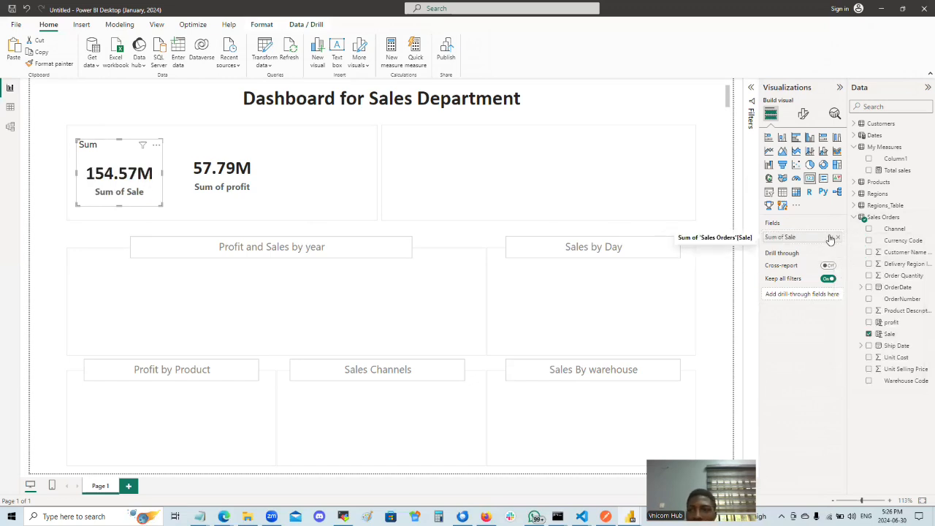
# Rename the Sum of Sale field to Total Sales for the first card only.
pyautogui.click(830, 238)
pyautogui.click(856, 251)
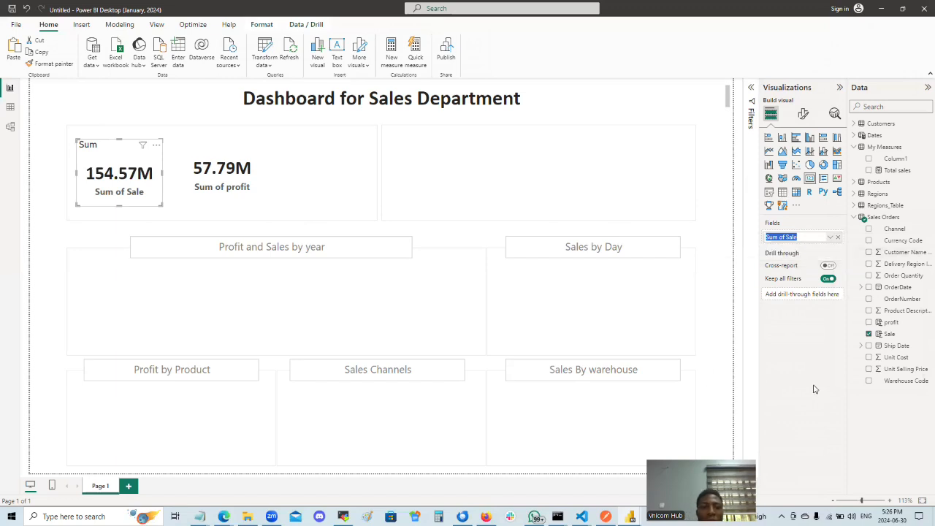
pyautogui.write('Total')
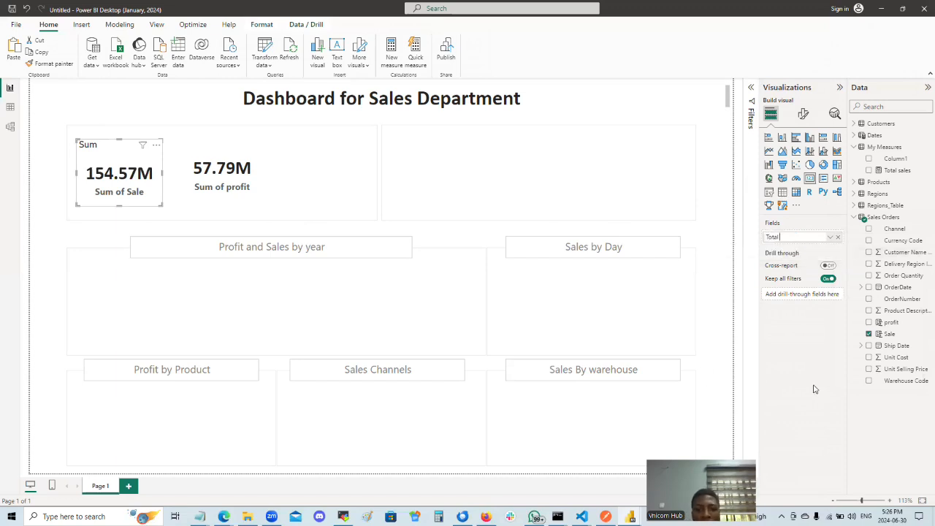
pyautogui.press('Return')
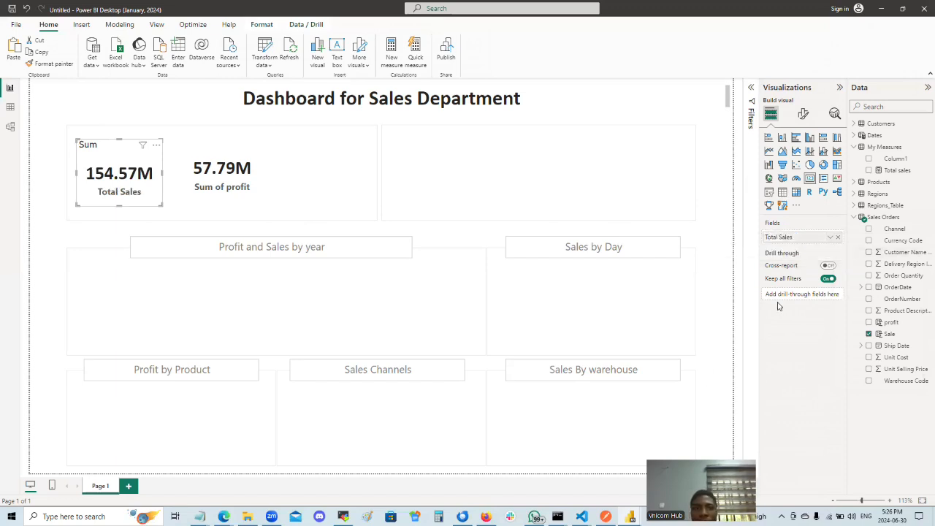
# Rename the Sum of profit field to Profit for the second card only.
pyautogui.click(230, 194)
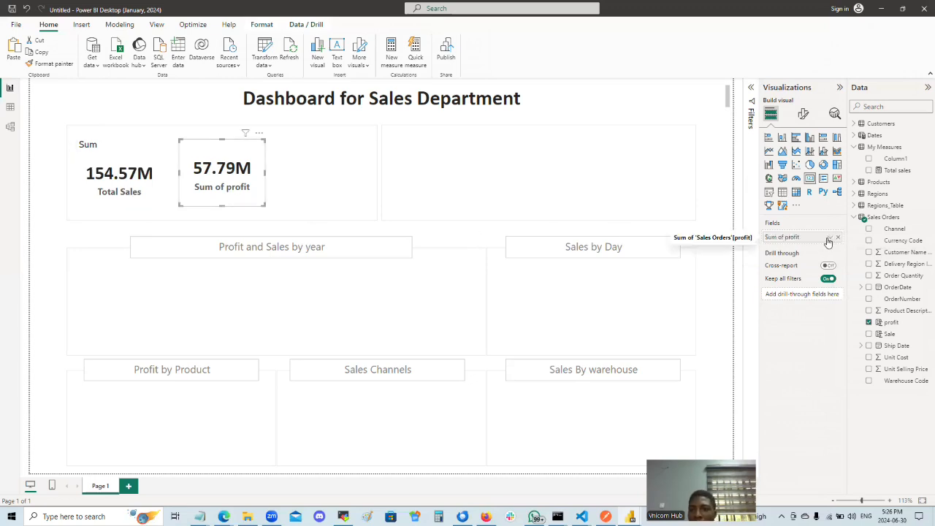
pyautogui.click(829, 239)
pyautogui.click(845, 254)
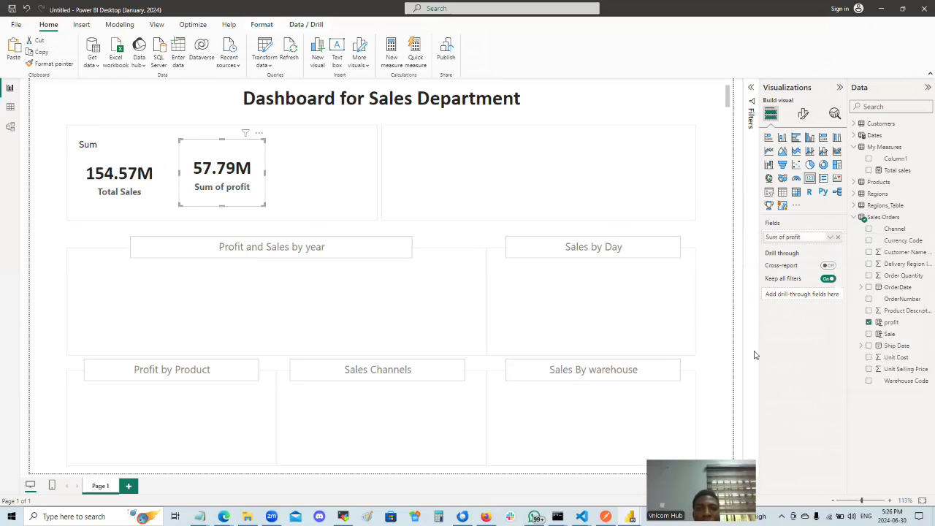
pyautogui.hotkey('ctrl', 'a')
pyautogui.write('Tot')
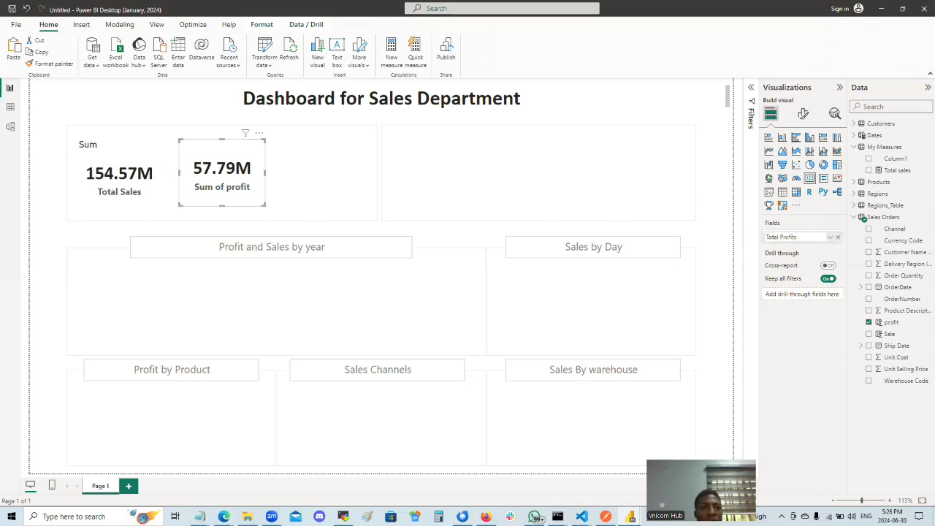
pyautogui.press('BackSpace')
pyautogui.press('BackSpace')
pyautogui.press('BackSpace')
pyautogui.press('BackSpace')
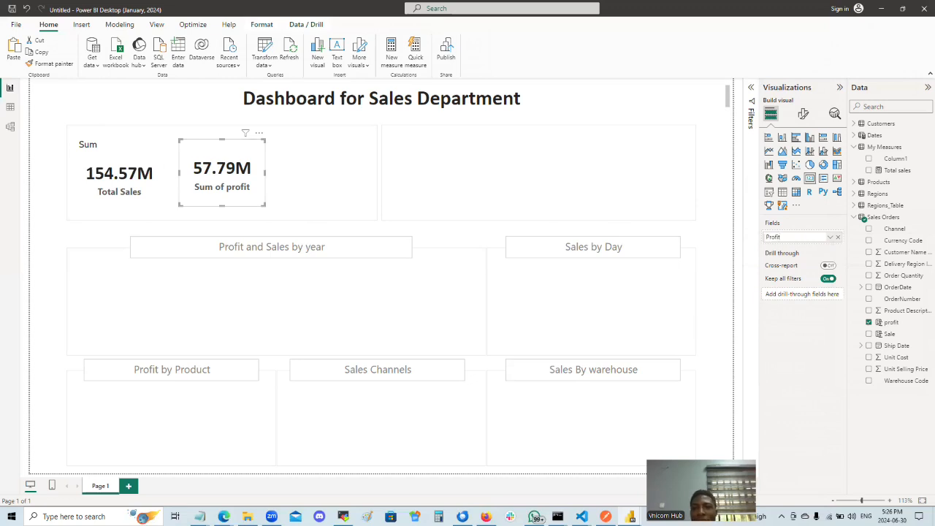
pyautogui.press('Return')
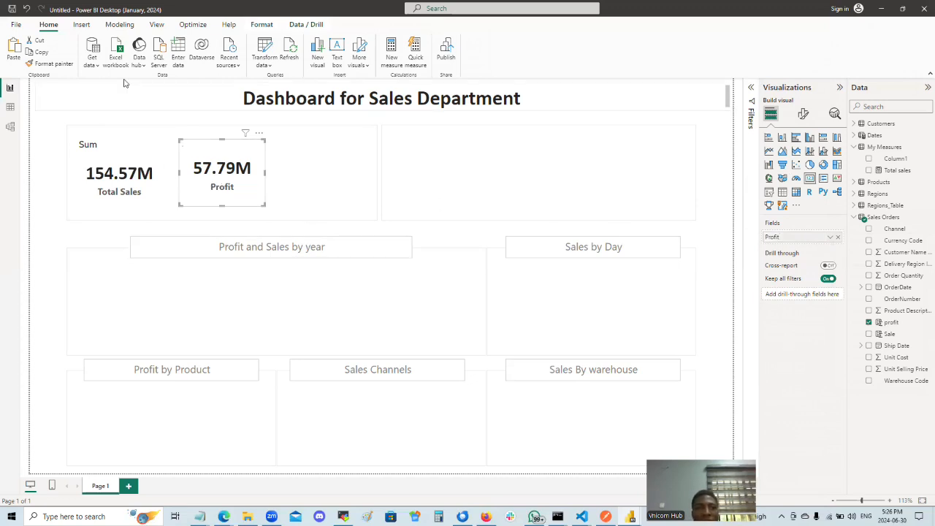
# Rename the first card's field to Sales for this visual.
pyautogui.click(159, 193)
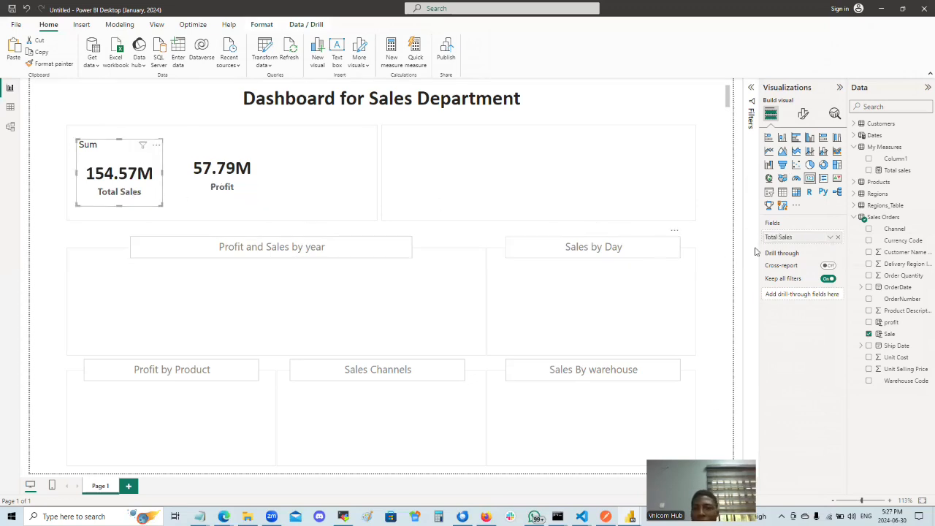
pyautogui.click(831, 238)
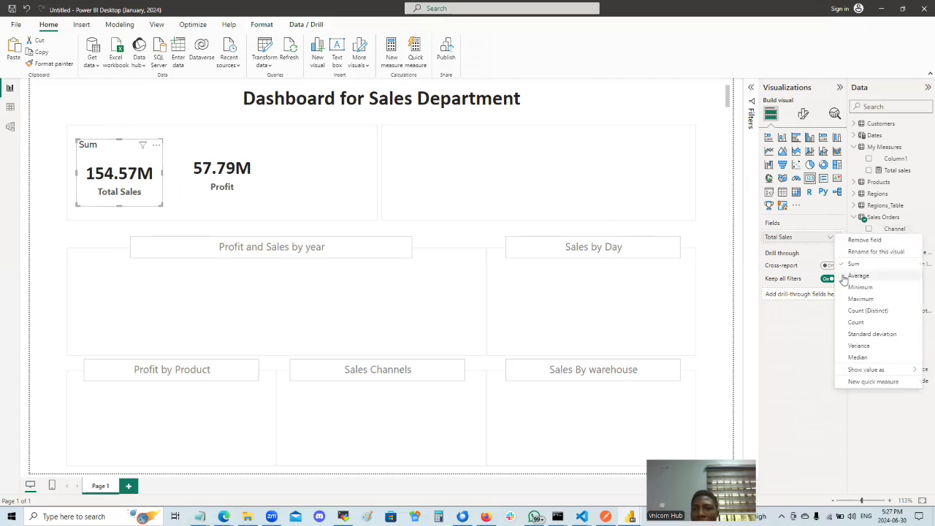
pyautogui.click(862, 253)
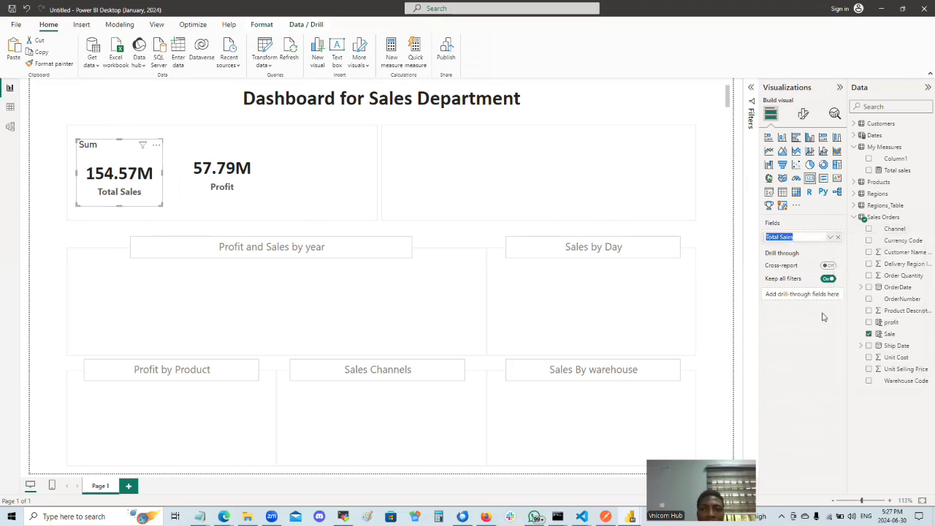
pyautogui.write('Sales')
pyautogui.press('Return')
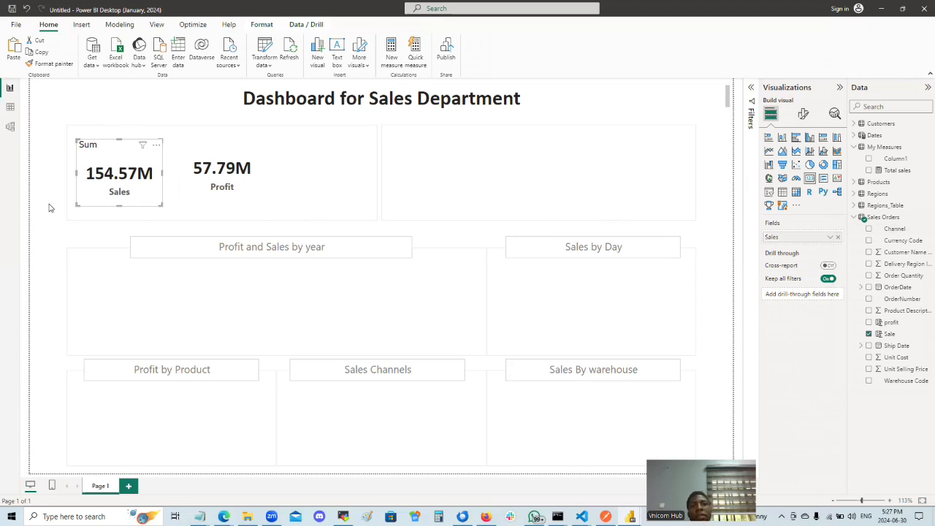
# Turn off the Sales card's title in its general formatting and deselect the card.
pyautogui.click(269, 203)
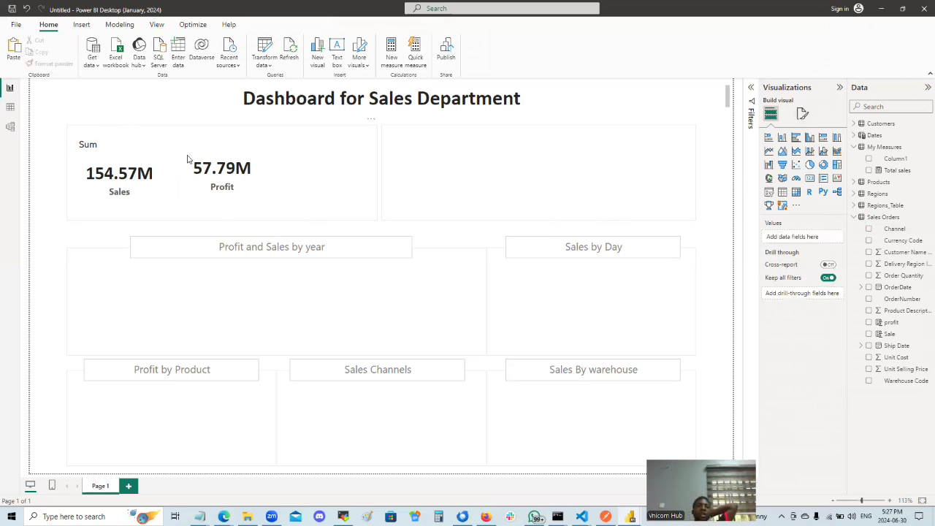
pyautogui.click(111, 170)
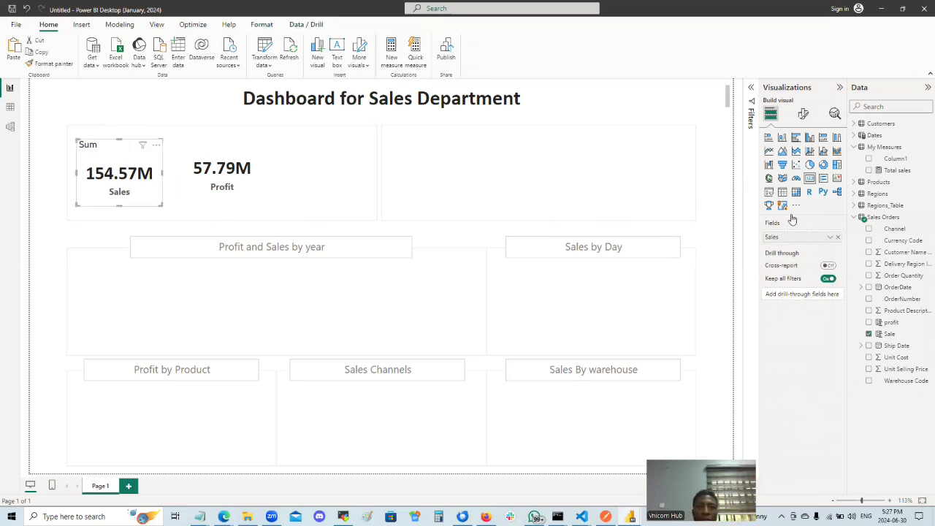
pyautogui.click(803, 114)
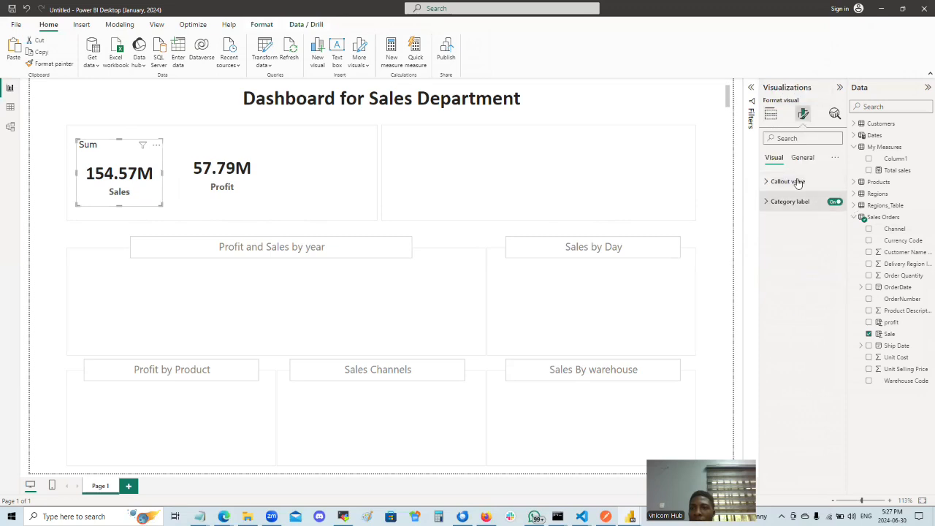
pyautogui.click(802, 157)
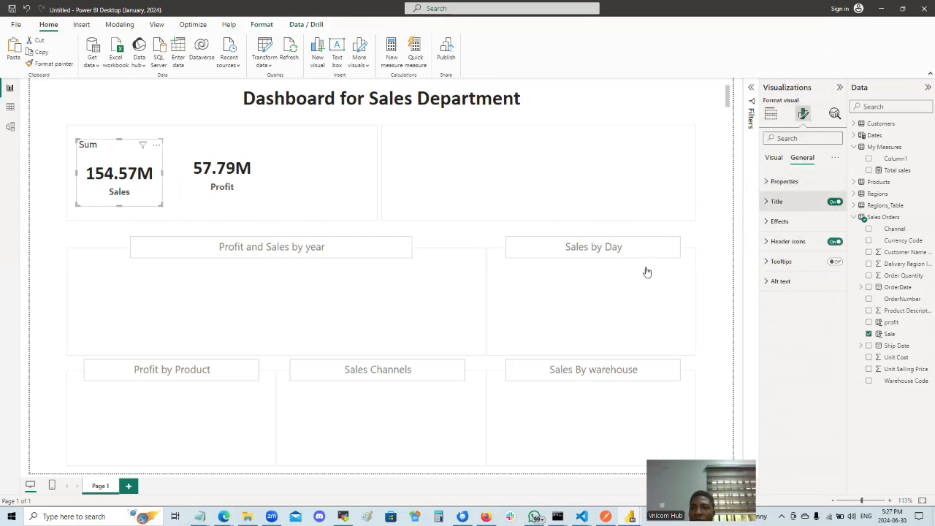
pyautogui.click(354, 167)
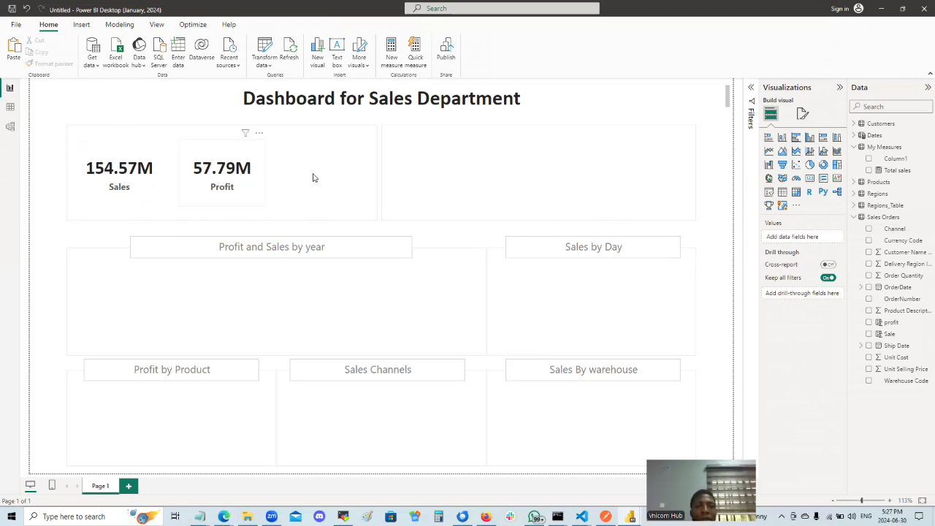
# Duplicate the Profit card and place the copy as a third card beside it, aligned in the same row of the first frame.
pyautogui.click(228, 198)
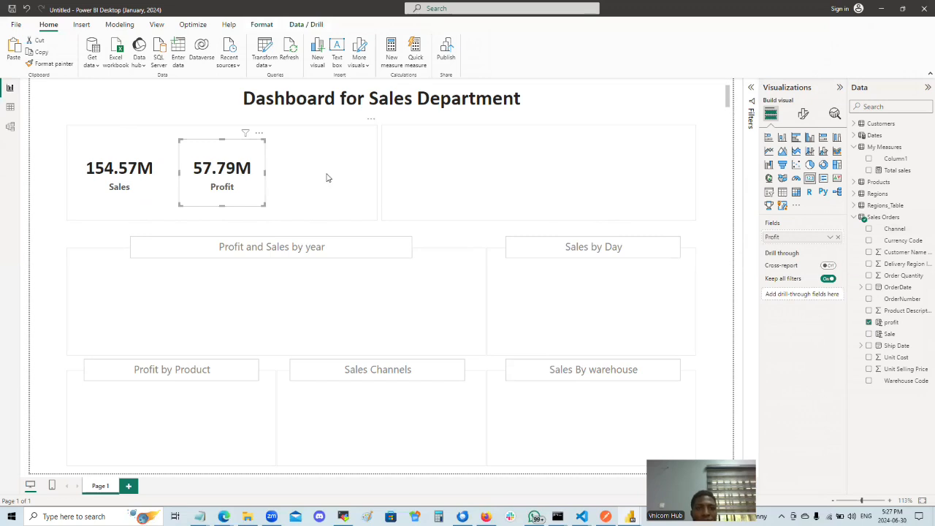
pyautogui.click(315, 181)
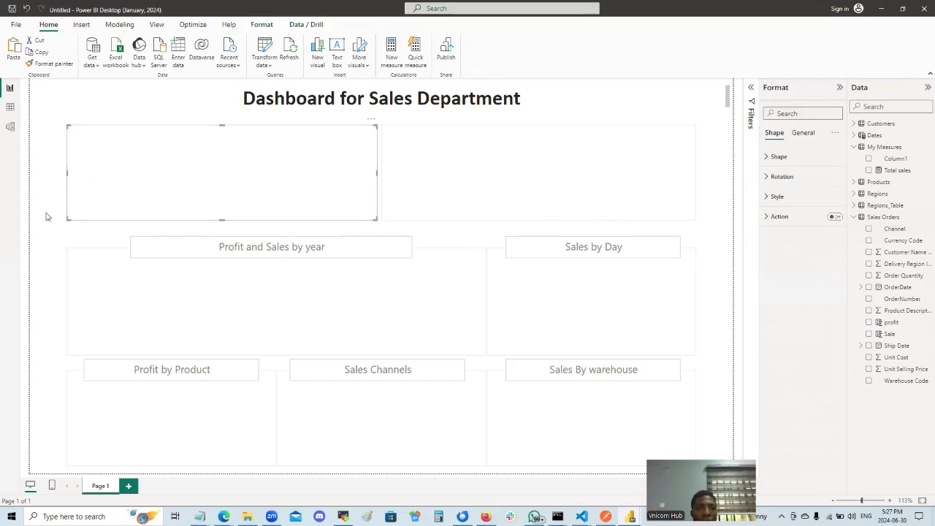
pyautogui.click(60, 249)
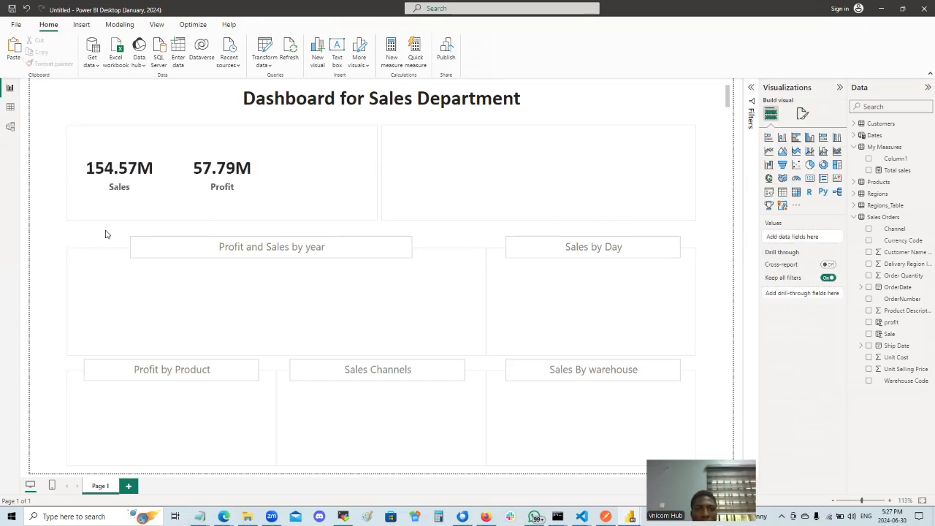
pyautogui.hotkey('ctrl', 'v')
pyautogui.moveTo(227, 191); pyautogui.dragTo(315, 190)
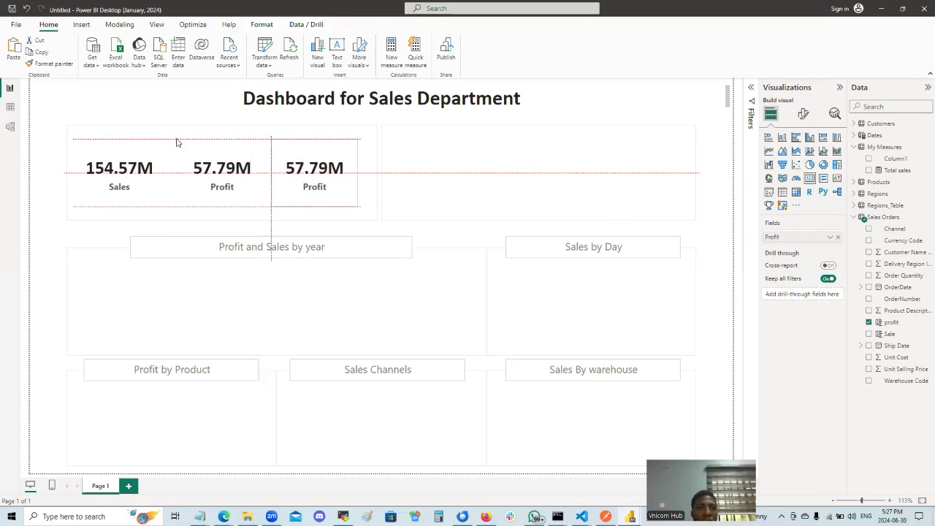
pyautogui.click(126, 131)
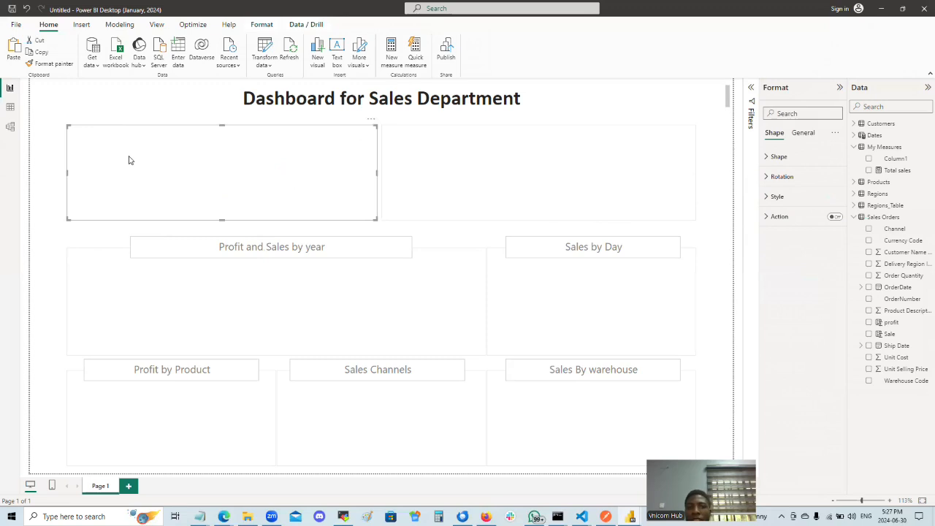
pyautogui.click(37, 216)
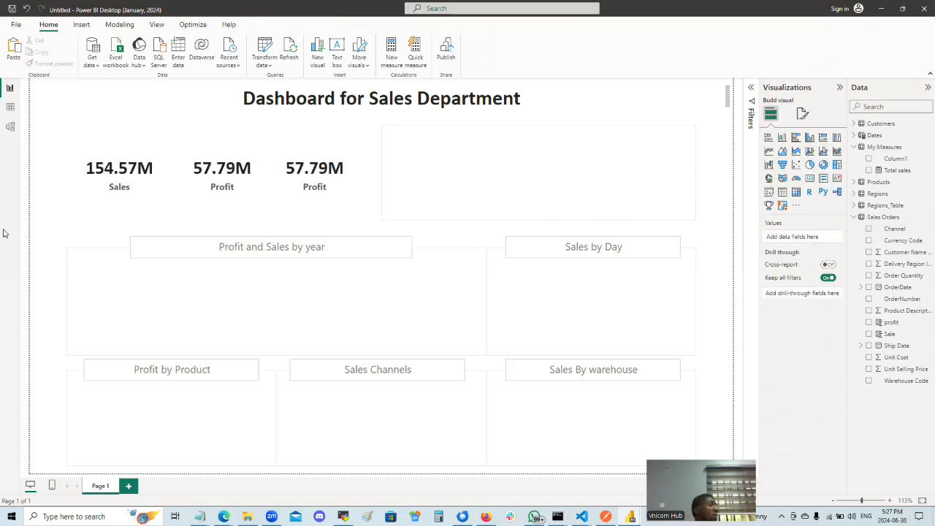
pyautogui.click(110, 195)
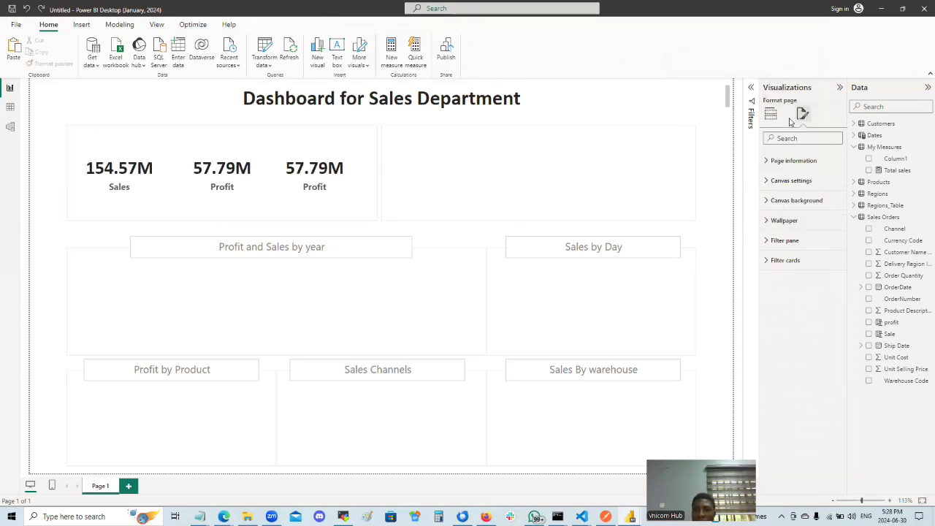
pyautogui.click(777, 180)
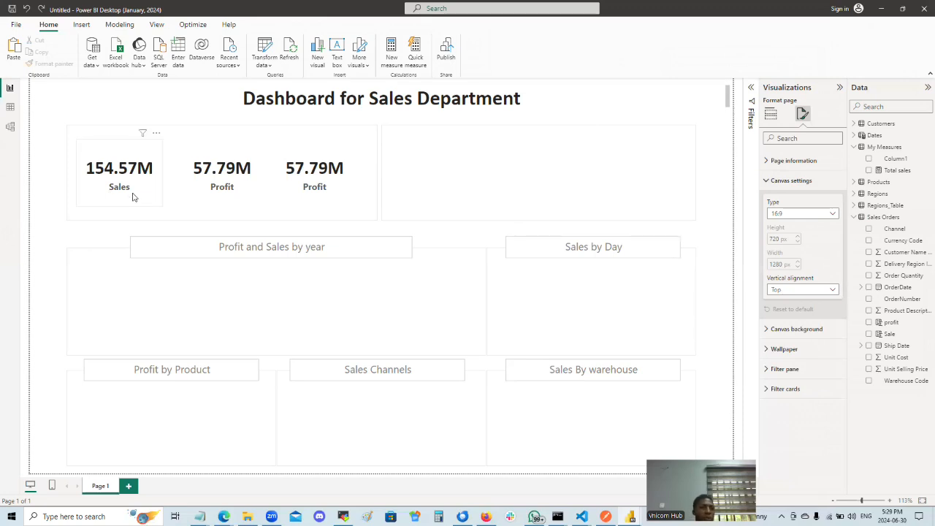
pyautogui.click(215, 194)
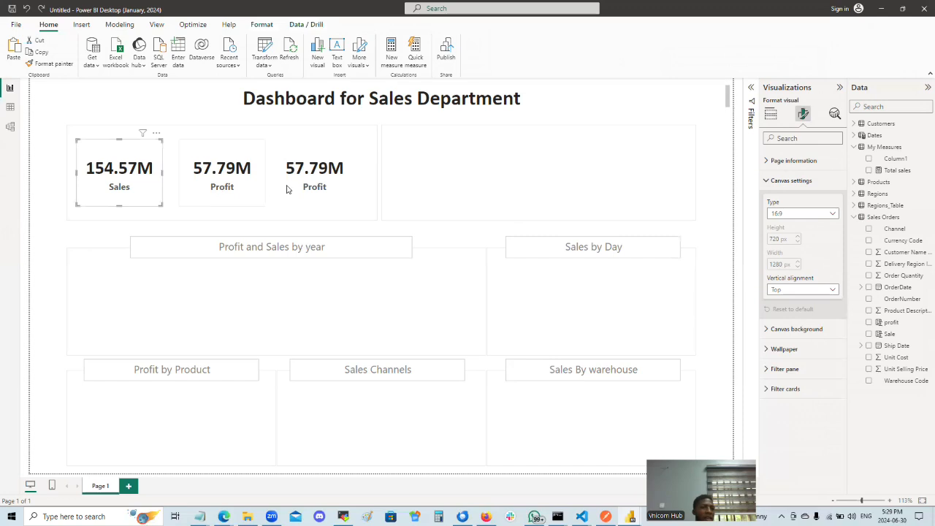
pyautogui.click(313, 192)
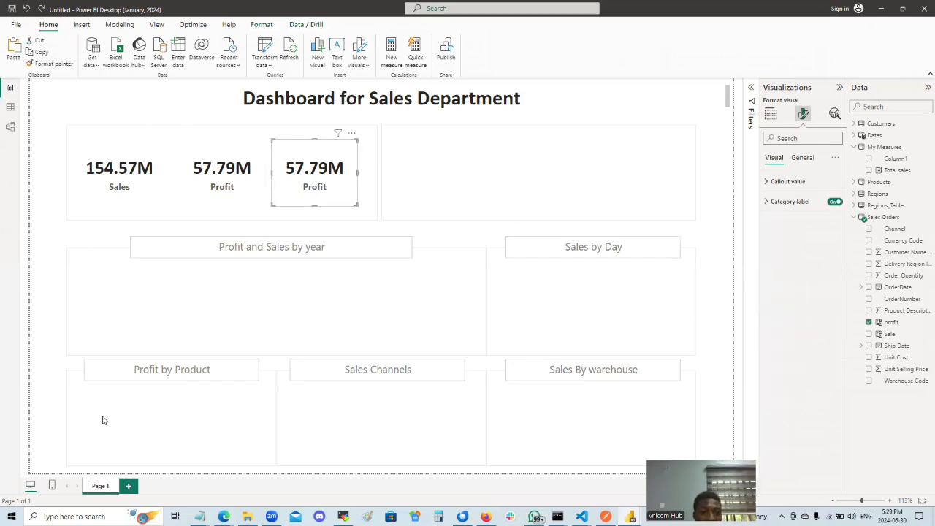
pyautogui.click(128, 183)
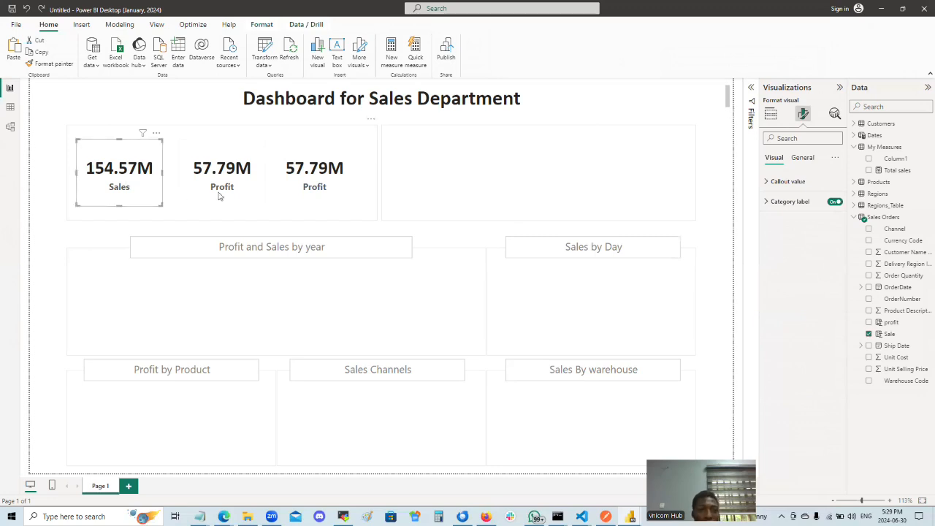
pyautogui.keyDown('ctrl'); pyautogui.click(247, 194); pyautogui.keyUp('ctrl')
pyautogui.keyDown('ctrl'); pyautogui.click(331, 193); pyautogui.keyUp('ctrl')
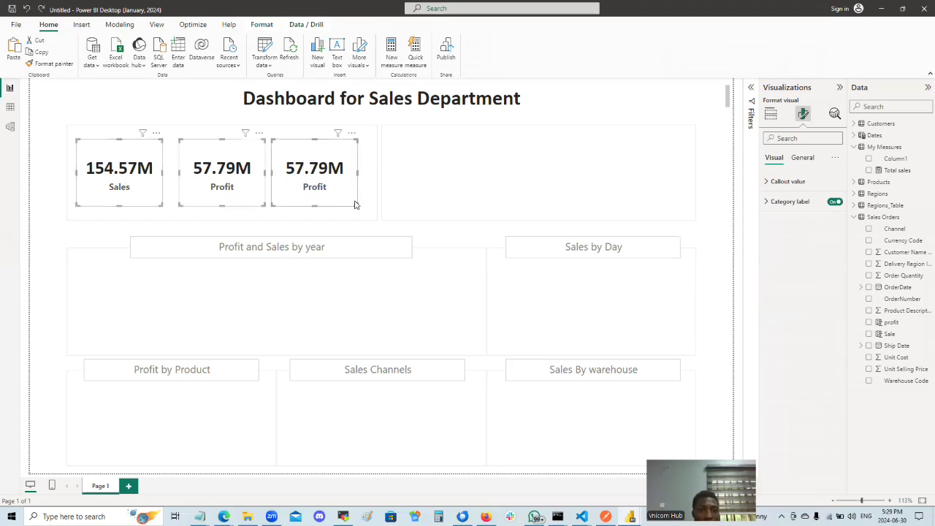
pyautogui.press('Delete')
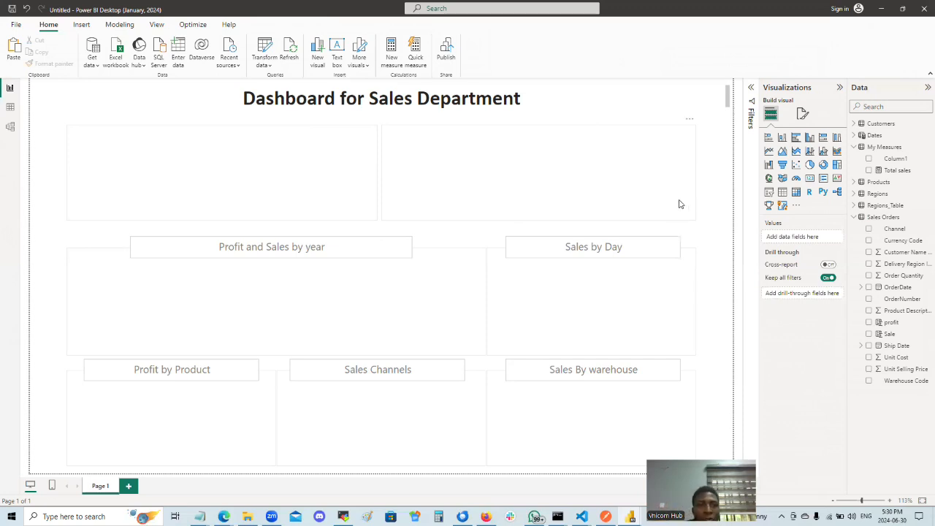
pyautogui.hotkey('ctrl', 'v')
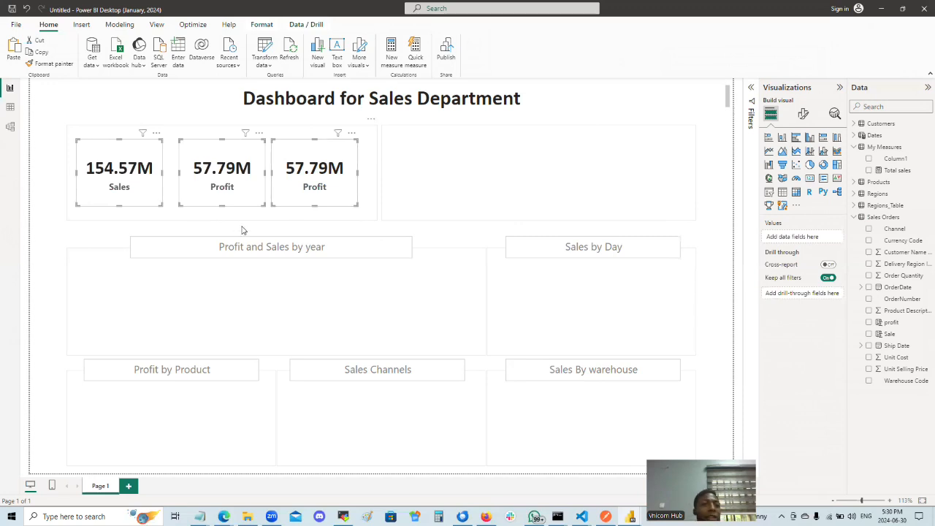
pyautogui.press('Delete')
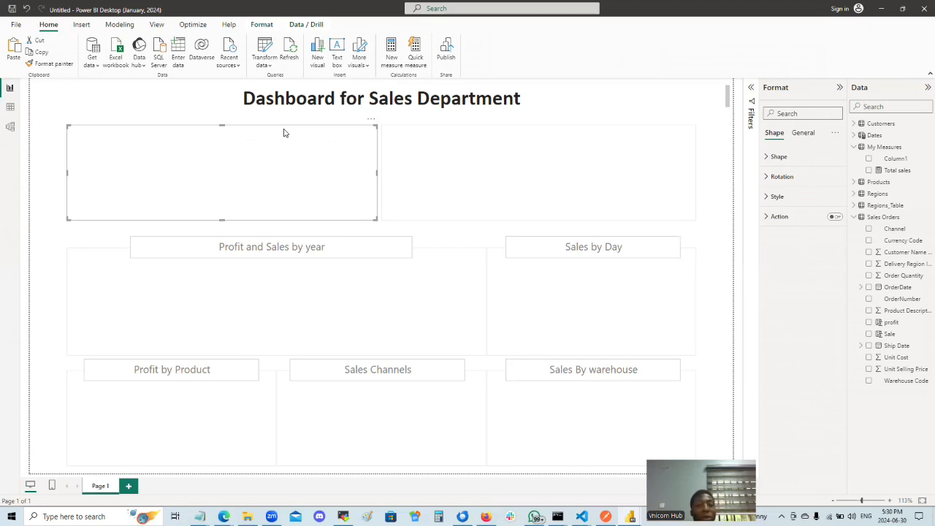
pyautogui.click(76, 107)
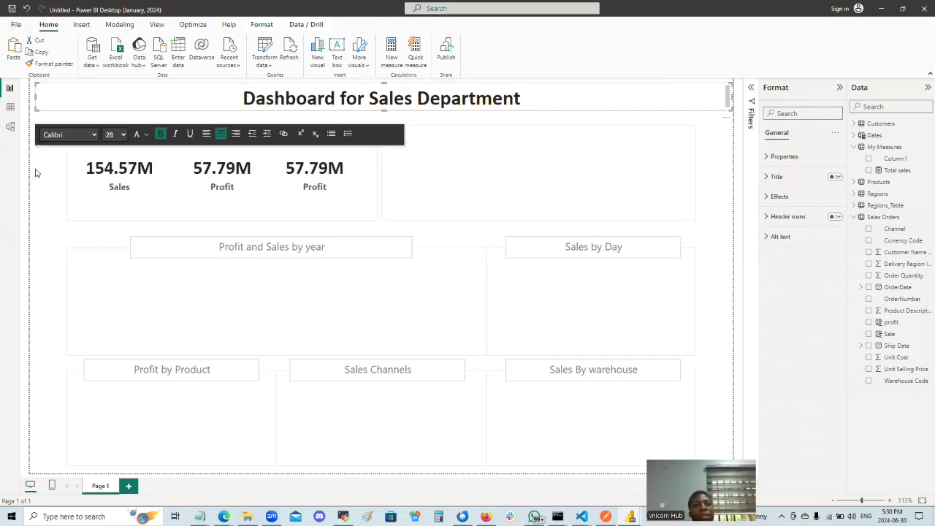
pyautogui.click(311, 140)
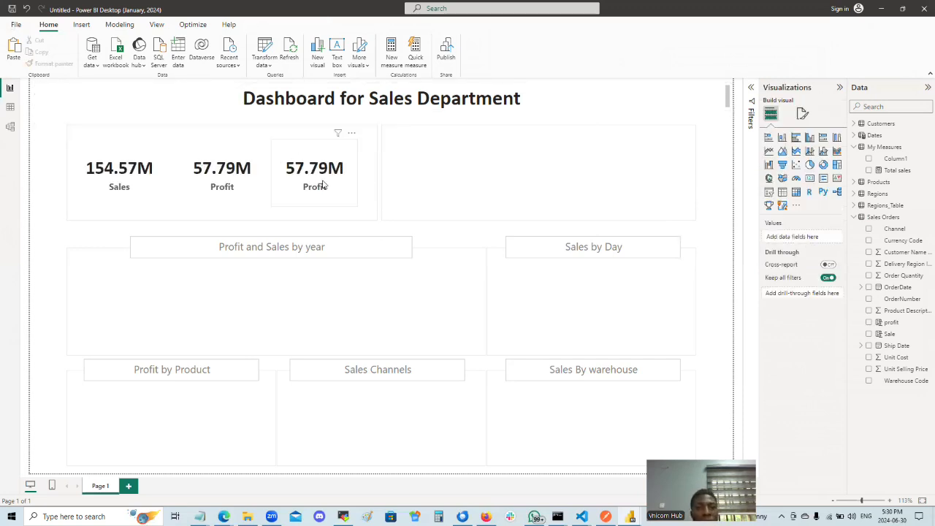
# Nudge the third card, the duplicate Profit card, slightly right to even out the spacing of the cards in the first frame.
pyautogui.click(274, 189)
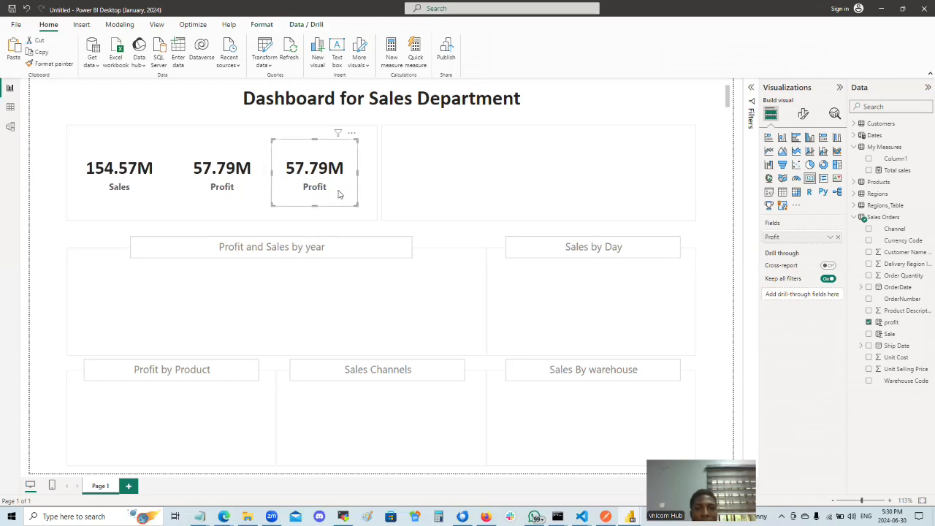
pyautogui.press('Right')
pyautogui.press('Right')
pyautogui.press('Right')
pyautogui.press('Right')
pyautogui.press('Right')
pyautogui.press('Right')
pyautogui.press('Right')
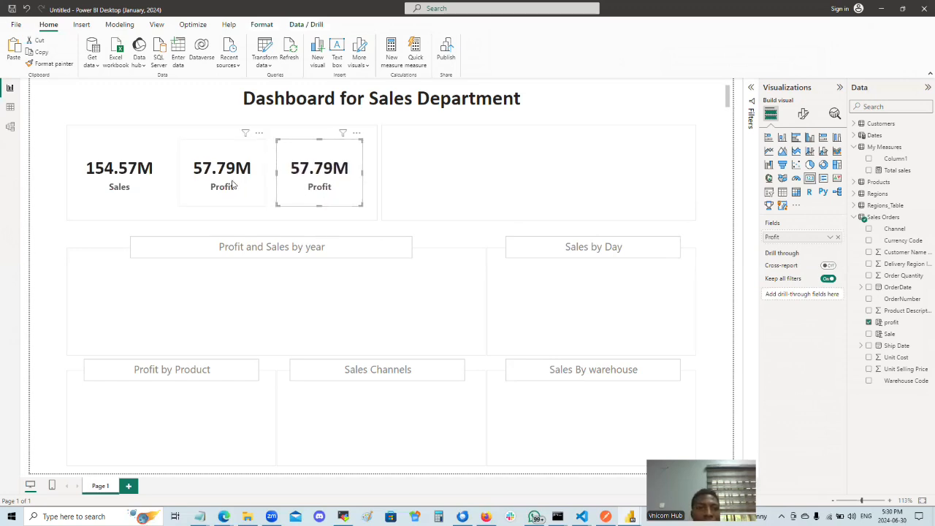
pyautogui.press('Right')
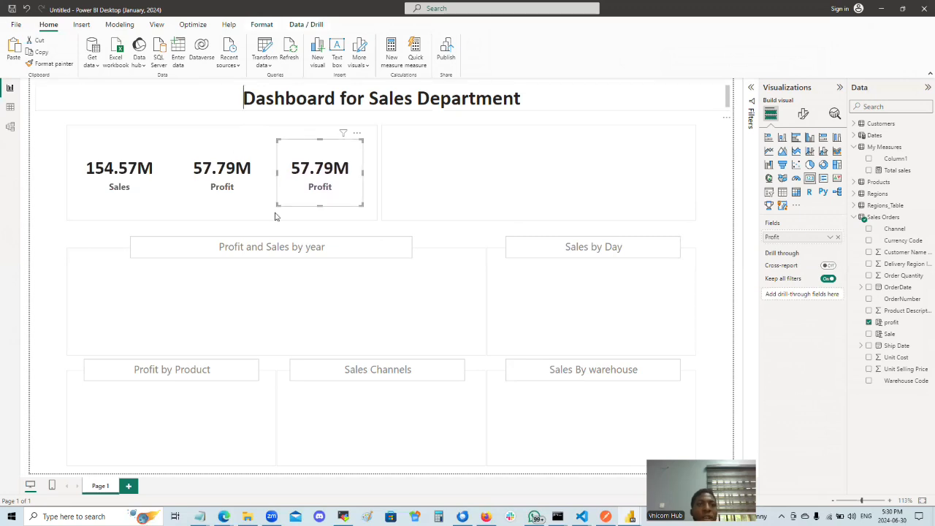
pyautogui.click(244, 98)
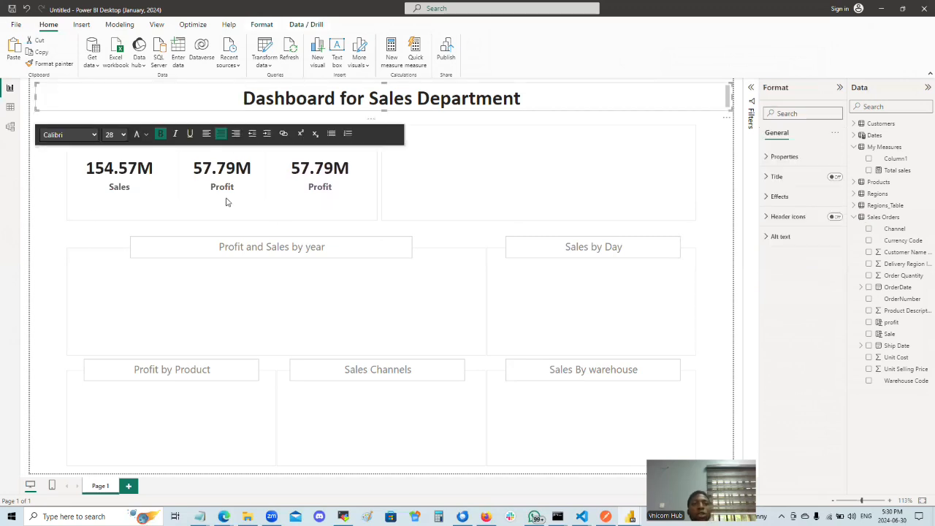
pyautogui.click(320, 200)
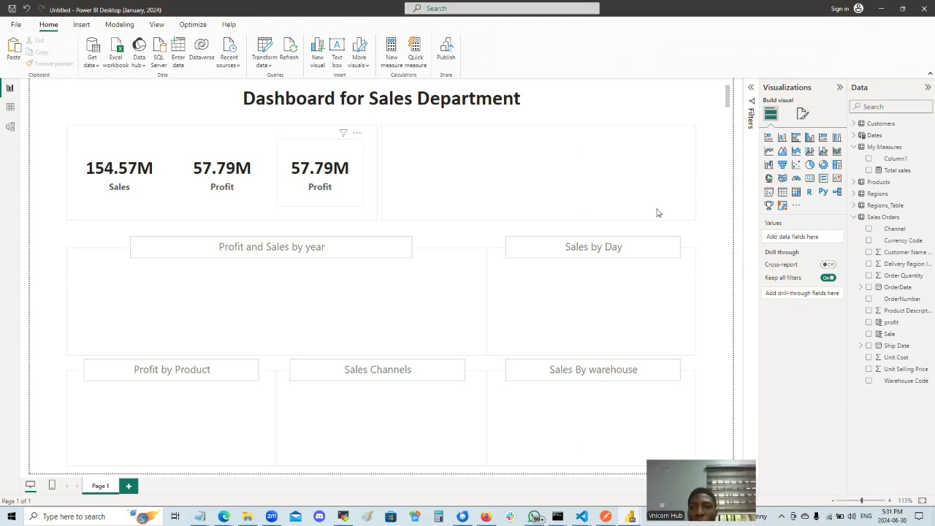
# Collapse the Sales Orders table's field list.
pyautogui.click(853, 217)
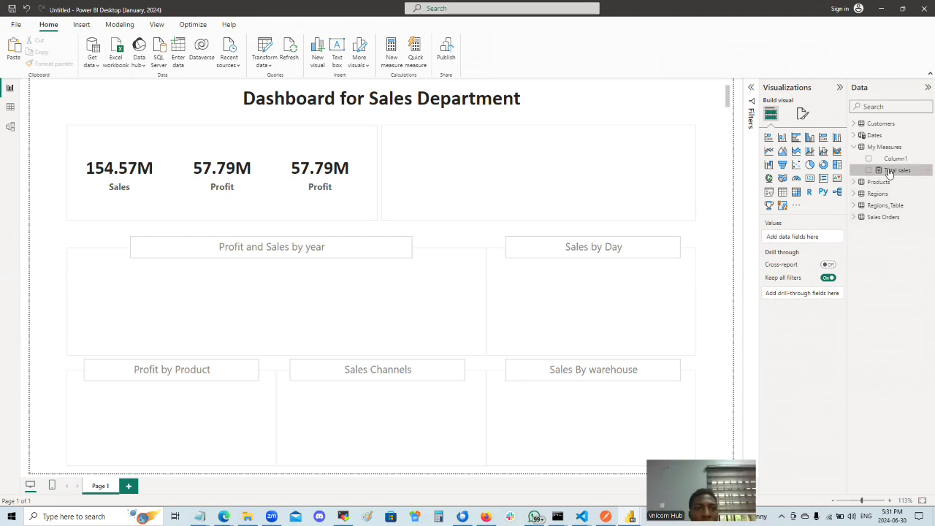
# Rename the Total sales measure in My Measures to Percentage Sales within its formula.
pyautogui.doubleClick(889, 171)
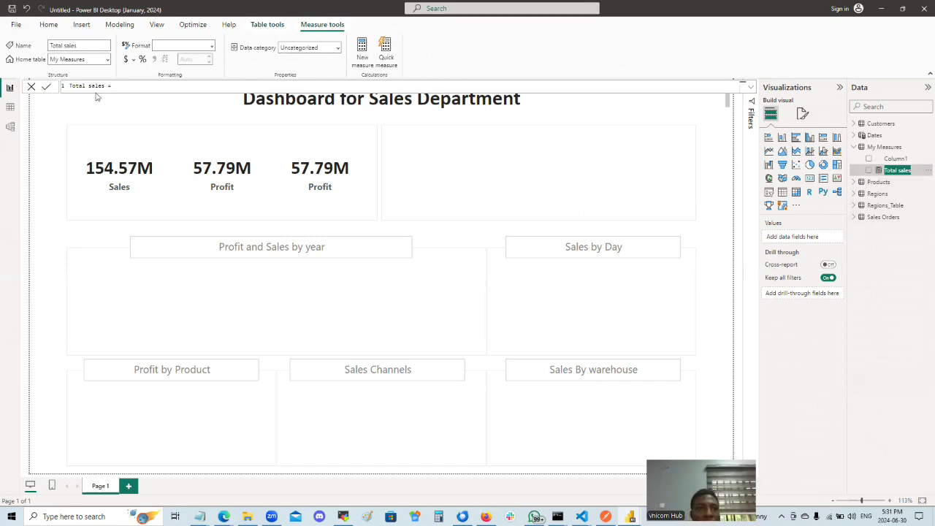
pyautogui.doubleClick(73, 86)
pyautogui.doubleClick(101, 86)
pyautogui.press('BackSpace')
pyautogui.press('BackSpace')
pyautogui.press('BackSpace')
pyautogui.press('BackSpace')
pyautogui.press('BackSpace')
pyautogui.press('BackSpace')
pyautogui.write('Perc')
pyautogui.write('e')
pyautogui.write('ntage Sales ')
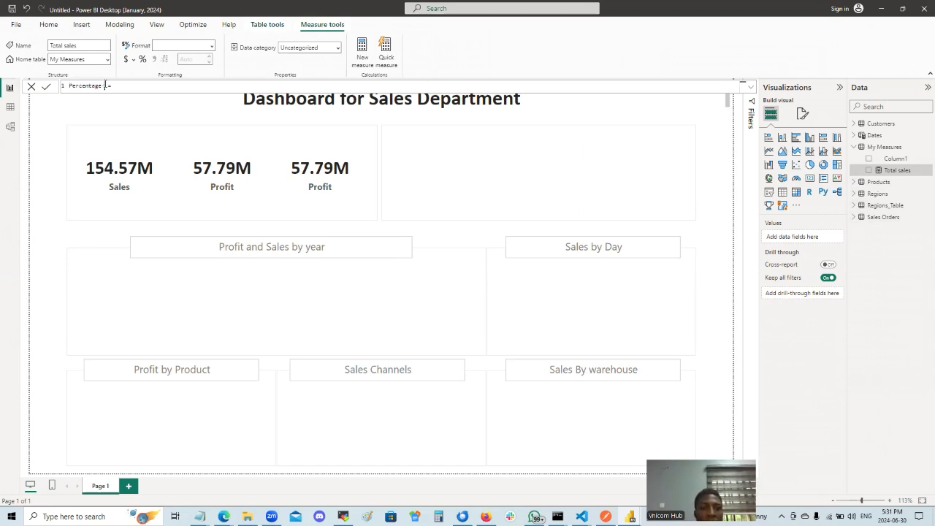
pyautogui.write('= Sa')
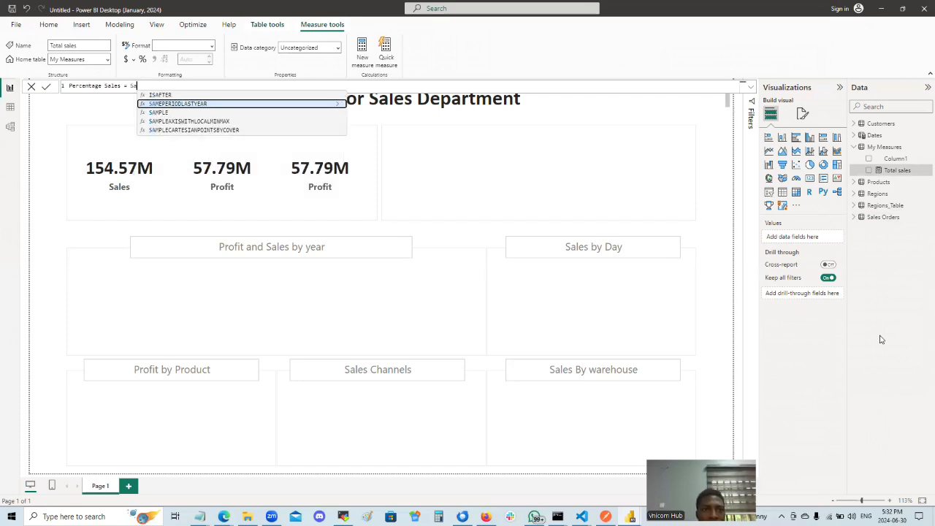
pyautogui.write('l')
pyautogui.press('BackSpace')
pyautogui.press('BackSpace')
pyautogui.press('BackSpace')
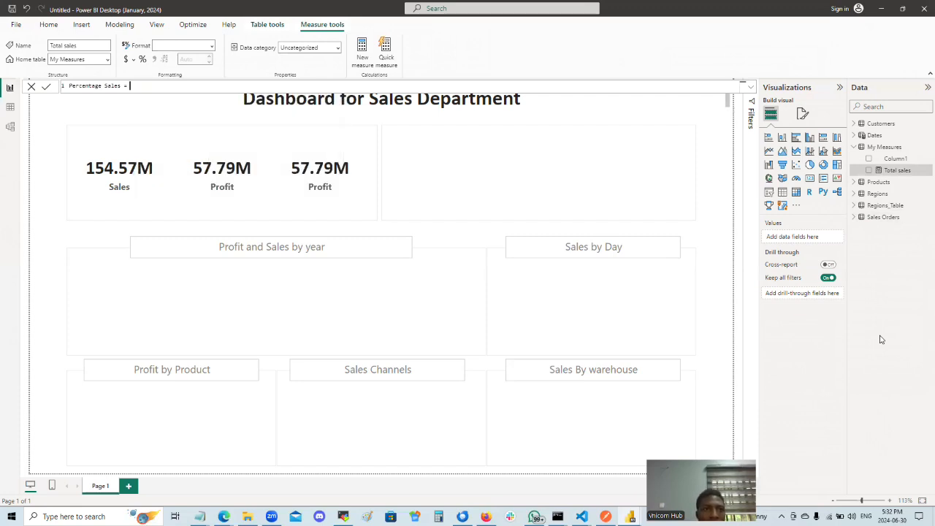
pyautogui.write('sale')
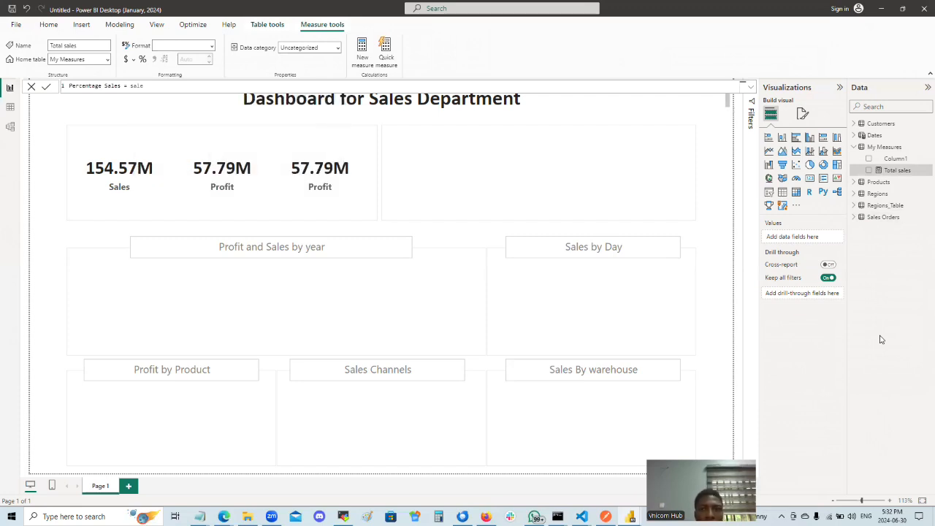
pyautogui.press('BackSpace')
pyautogui.press('BackSpace')
pyautogui.press('BackSpace')
pyautogui.press('BackSpace')
pyautogui.write('sal')
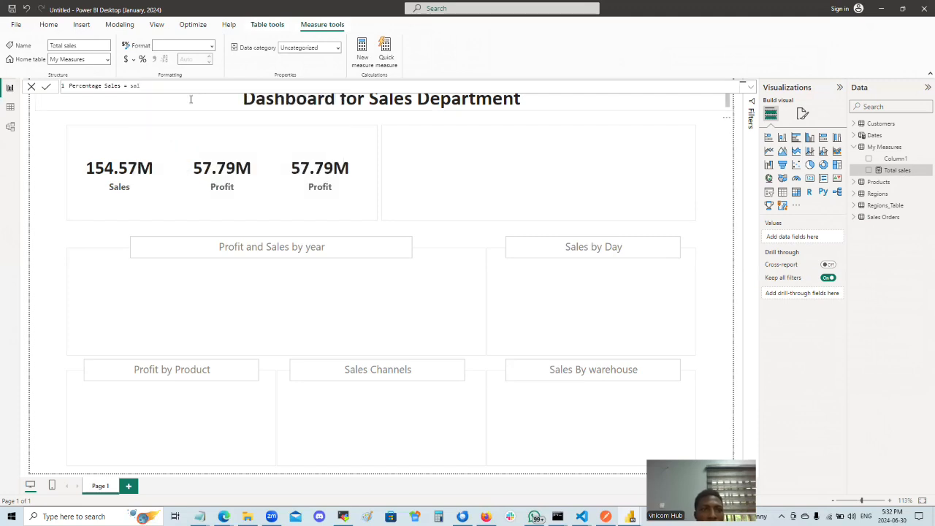
pyautogui.press('BackSpace')
pyautogui.press('BackSpace')
pyautogui.press('BackSpace')
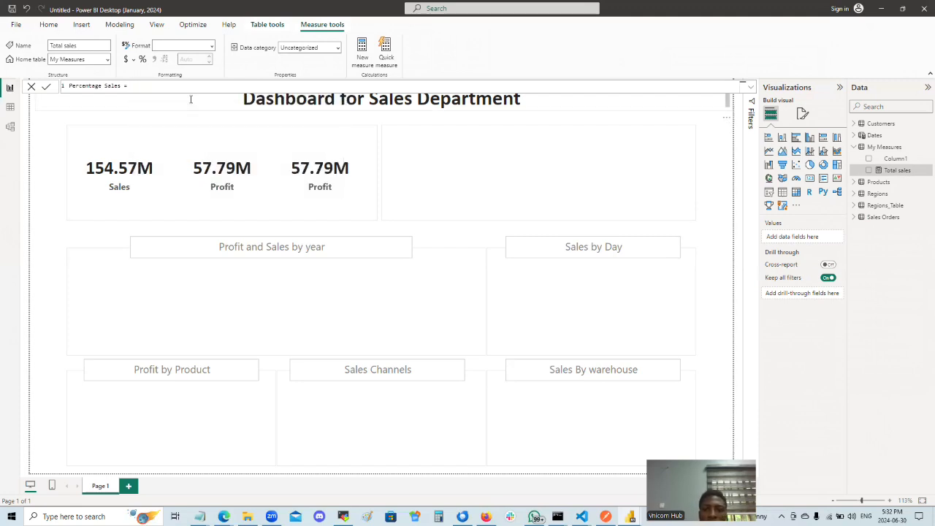
pyautogui.write('sum')
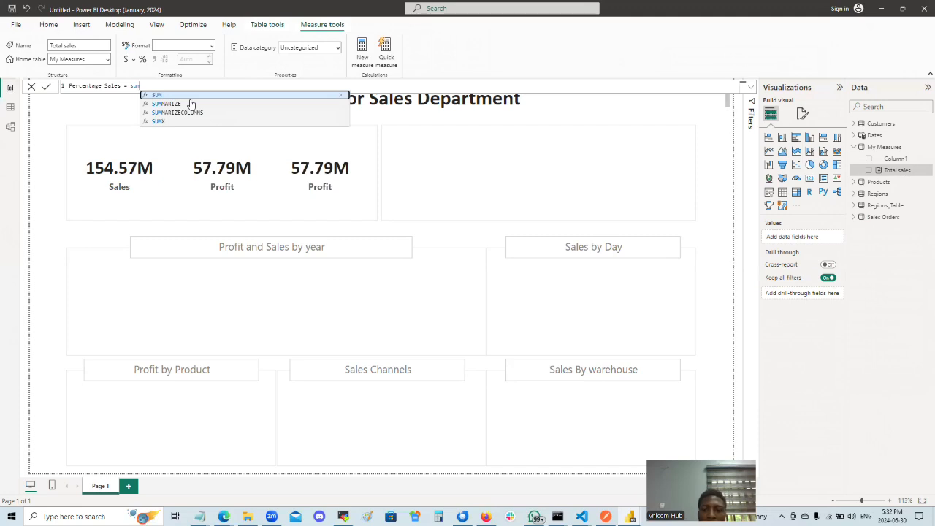
pyautogui.press('Tab')
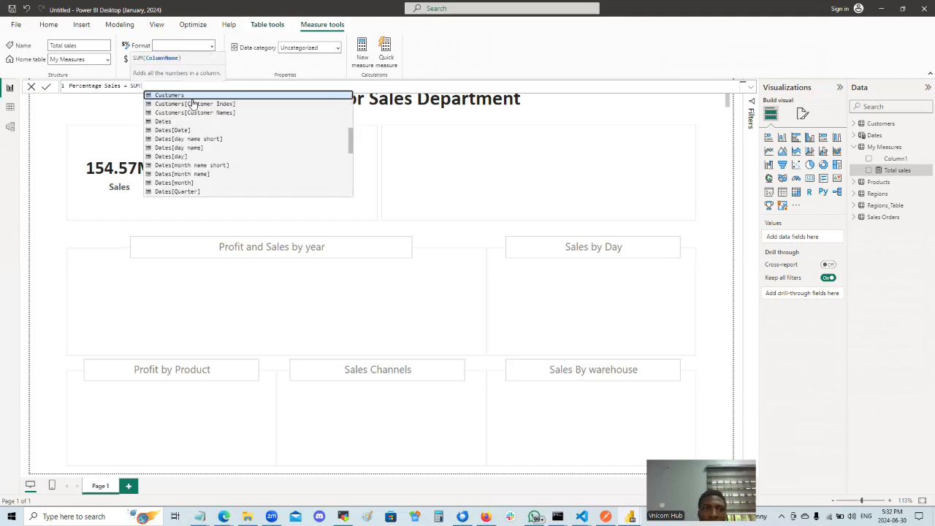
pyautogui.press('BackSpace')
pyautogui.press('BackSpace')
pyautogui.press('BackSpace')
pyautogui.press('BackSpace')
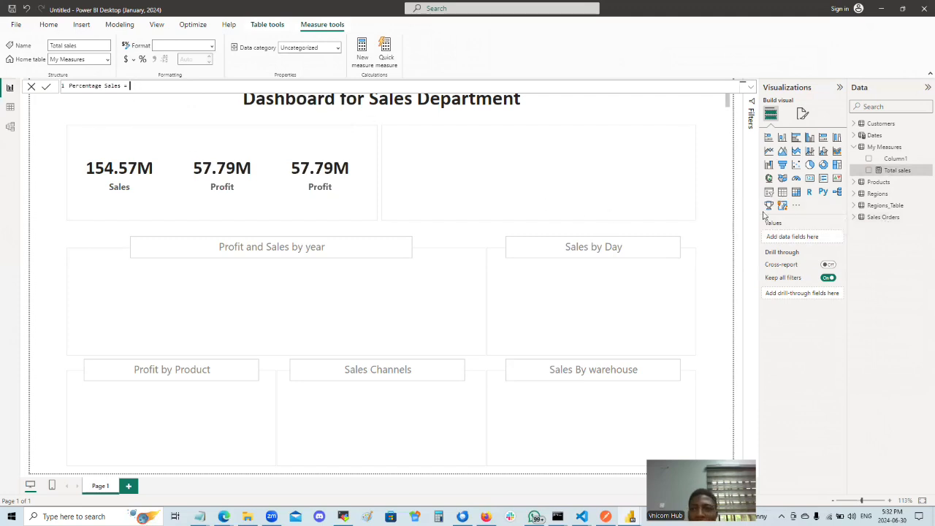
# Expand the Sales Orders table in the field list, keeping the Percentage Sales measure open for editing.
pyautogui.click(860, 218)
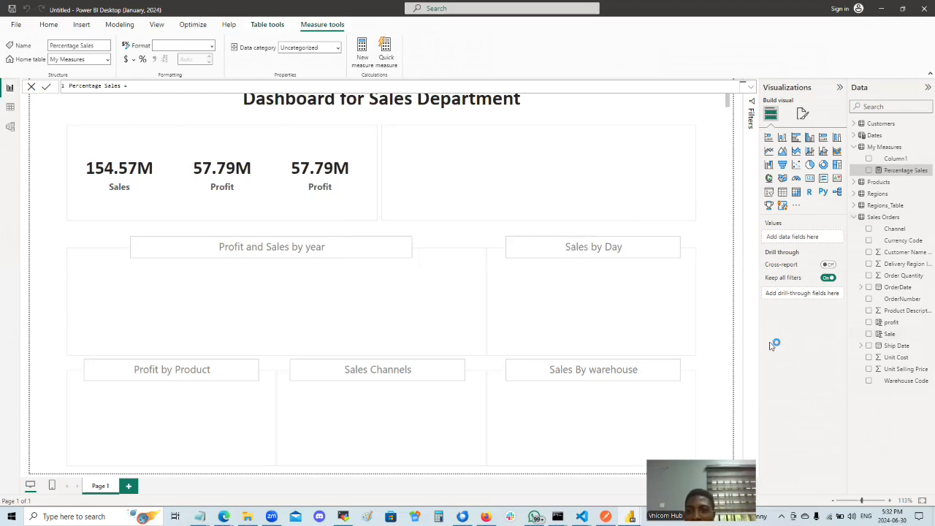
pyautogui.moveTo(771, 346); pyautogui.dragTo(169, 92)
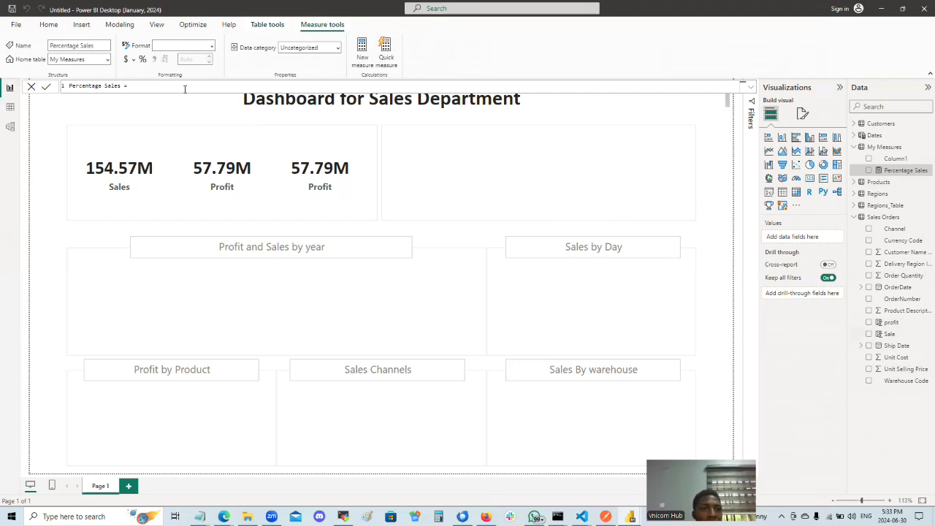
# Try to define Percentage Sales as a SUM over the Sale column of Sales Orders.
pyautogui.write('pro')
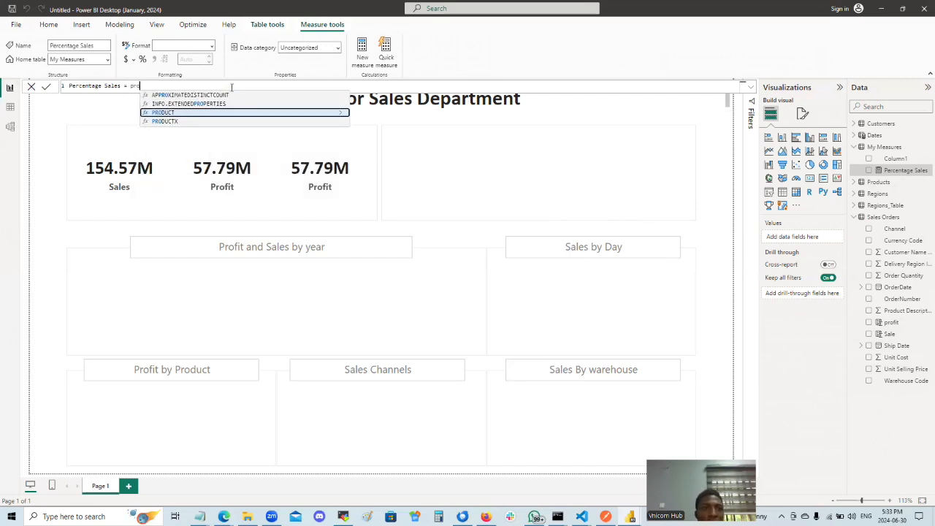
pyautogui.press('BackSpace')
pyautogui.press('BackSpace')
pyautogui.press('BackSpace')
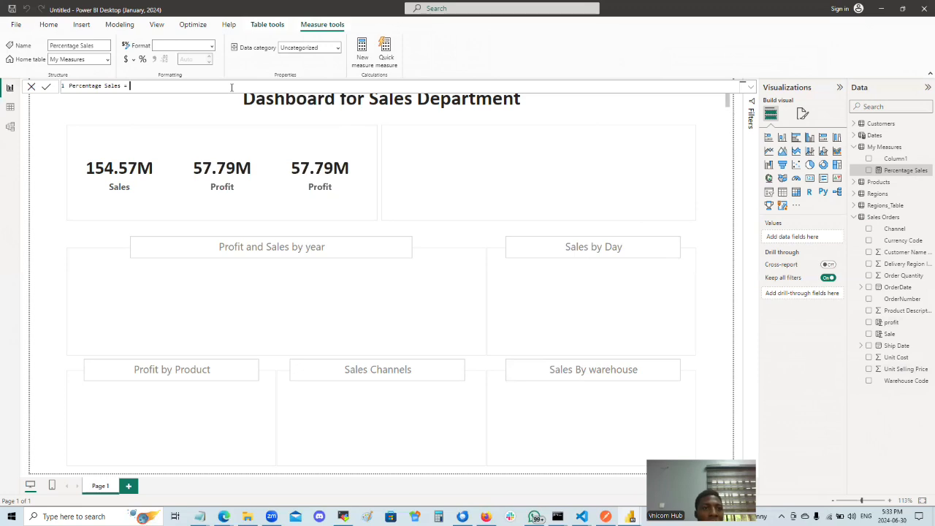
pyautogui.write('Sum')
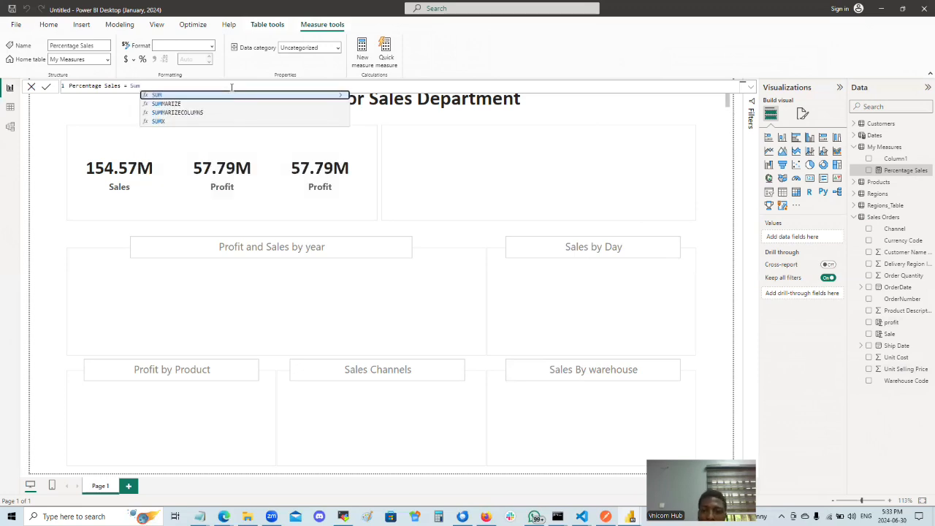
pyautogui.write('(')
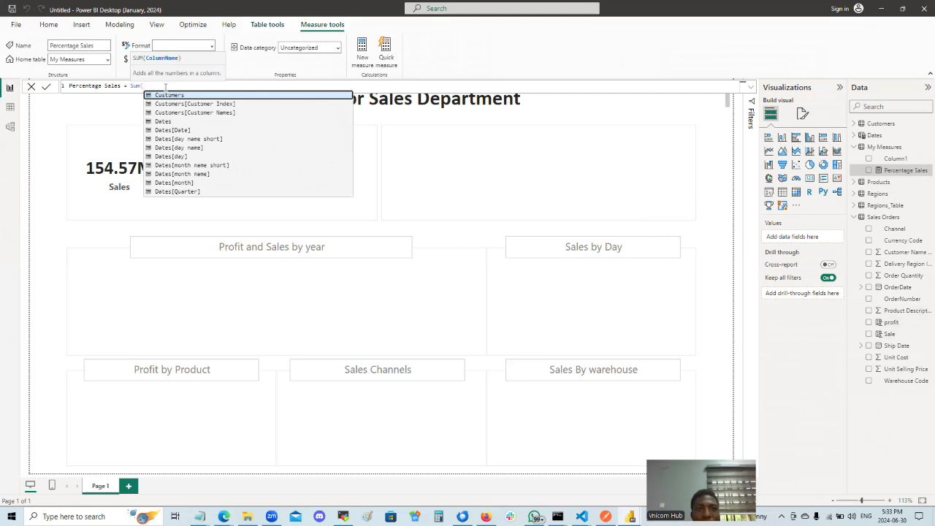
pyautogui.click(880, 334)
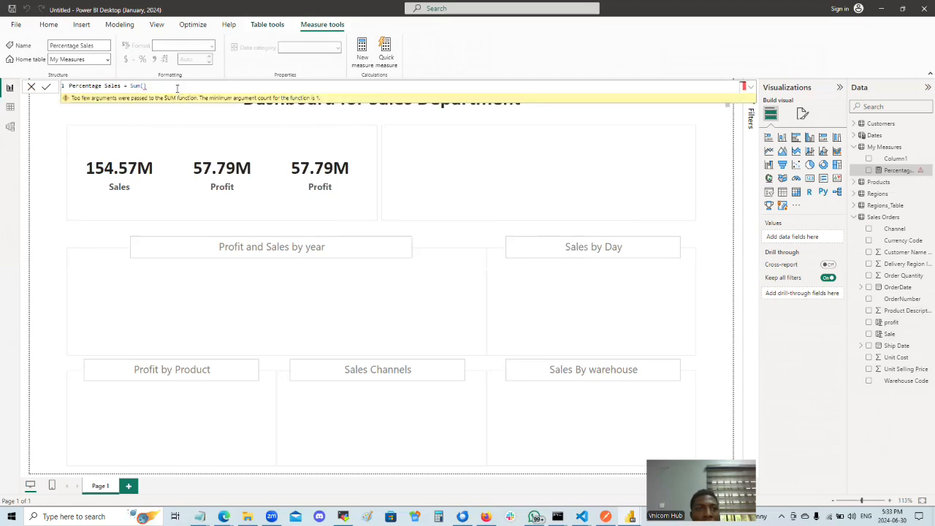
pyautogui.press('BackSpace')
pyautogui.press('BackSpace')
pyautogui.press('BackSpace')
pyautogui.press('BackSpace')
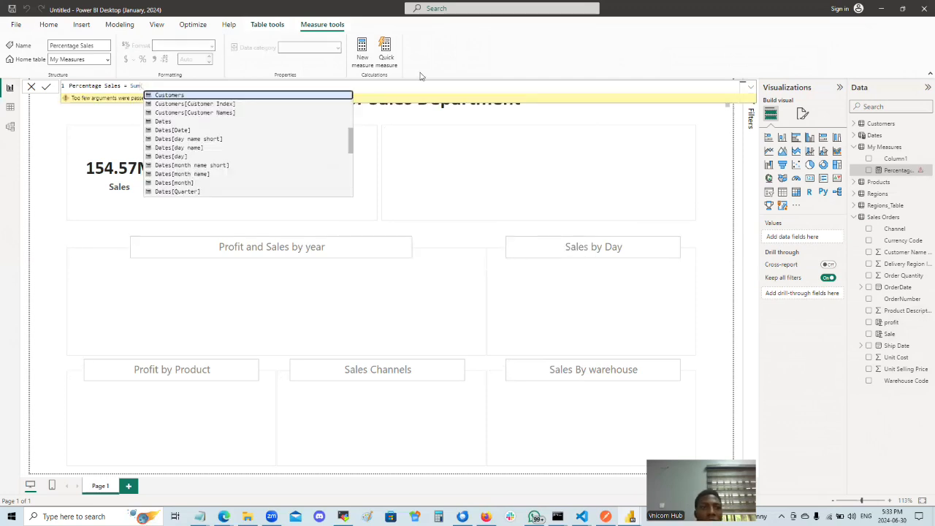
pyautogui.press('BackSpace')
# Write the Percentage Sales formula as 'Sales Orders[Sale]', enclosing the whole reference in single quotes.
pyautogui.write('Sales')
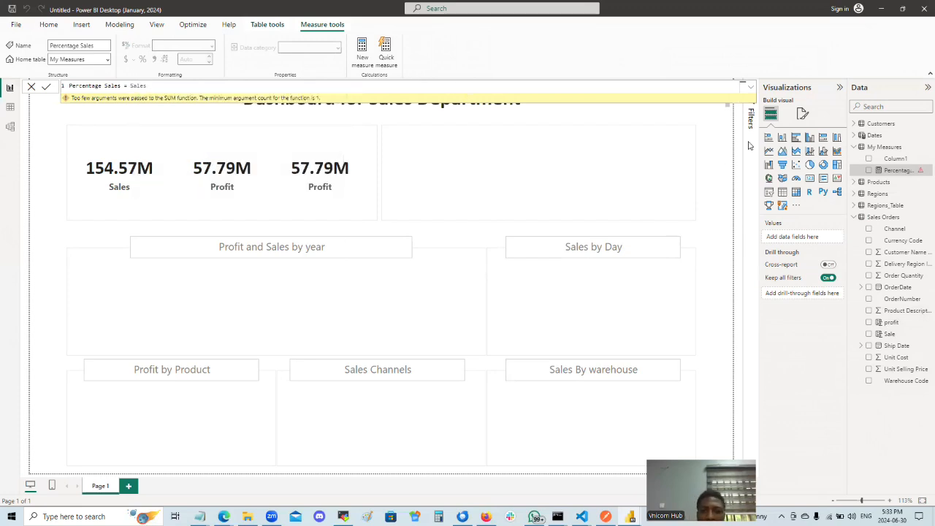
pyautogui.write(' Orders')
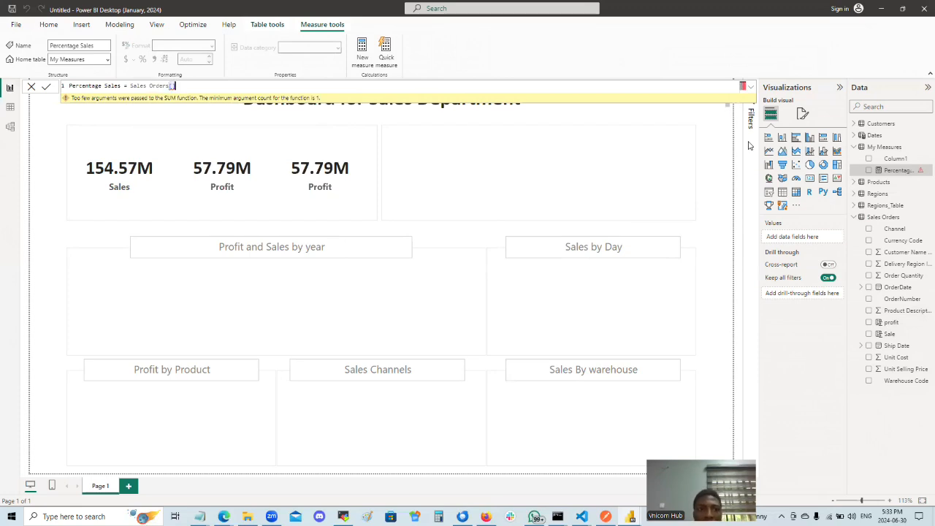
pyautogui.write('[Sale]')
pyautogui.click(132, 85)
pyautogui.write("'")
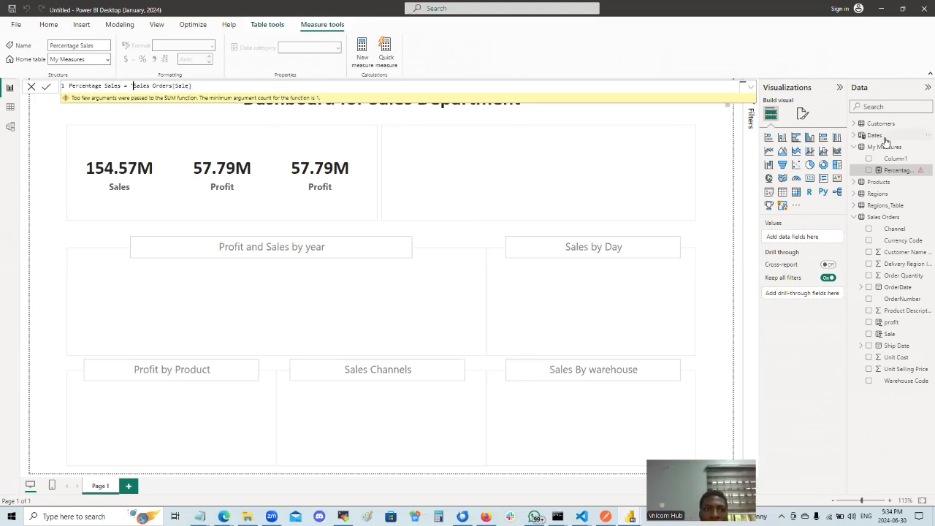
pyautogui.press('Right')
pyautogui.press('Right')
pyautogui.press('Right')
pyautogui.press('Right')
pyautogui.press('Right')
pyautogui.press('Right')
pyautogui.press('Right')
pyautogui.press('Right')
pyautogui.press('Right')
pyautogui.press('Right')
pyautogui.press('Right')
pyautogui.press('Right')
pyautogui.press('Right')
pyautogui.press('Right')
pyautogui.press('Right')
pyautogui.press('Right')
pyautogui.press('Right')
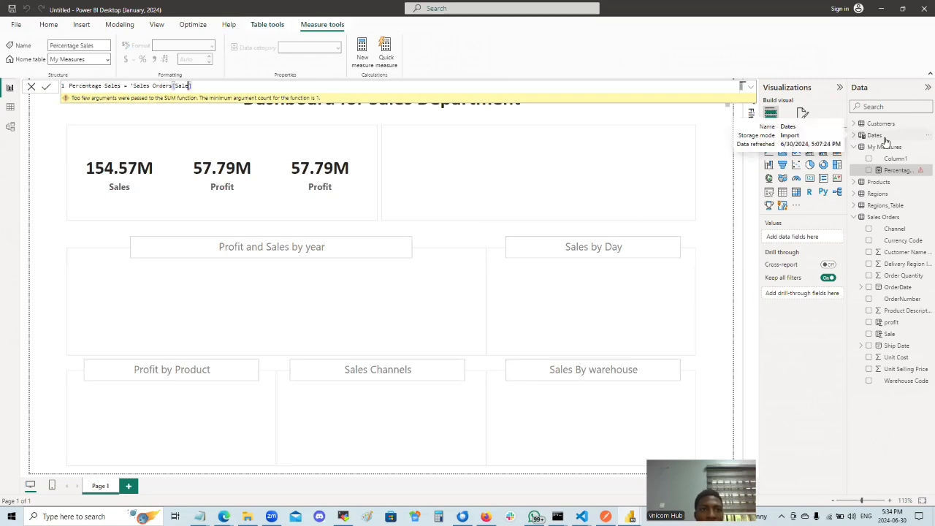
pyautogui.write("'")
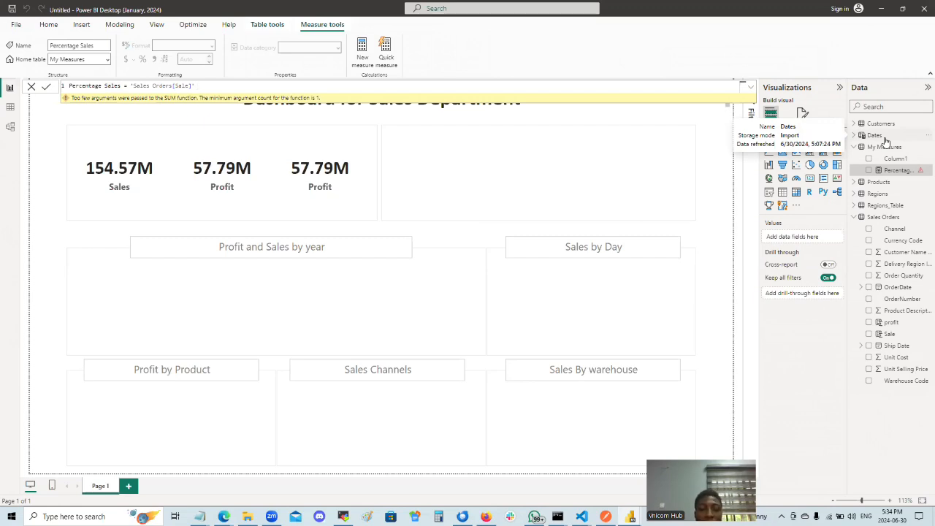
# Try to turn the formula into a division of 'Sales Orders[Profit]' by 'Sales Orders[Sale]'.
pyautogui.write('-')
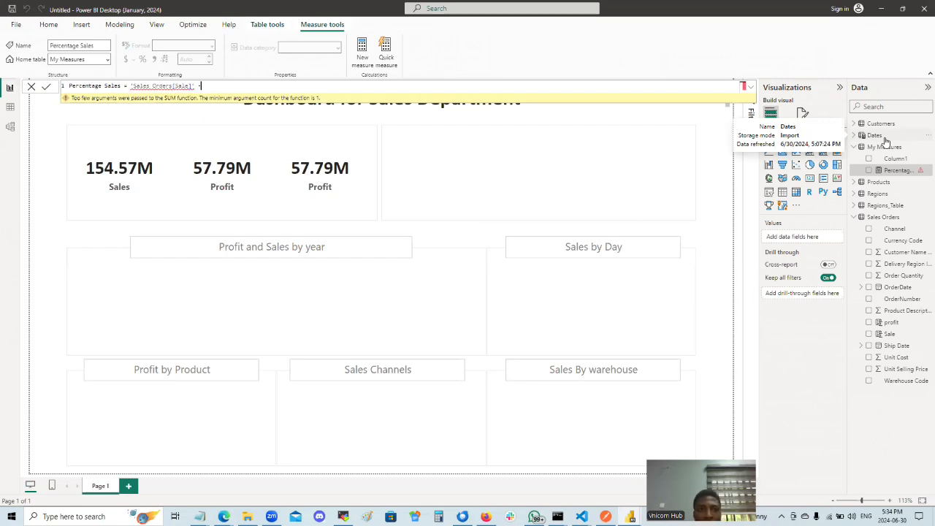
pyautogui.press('BackSpace')
pyautogui.write('/')
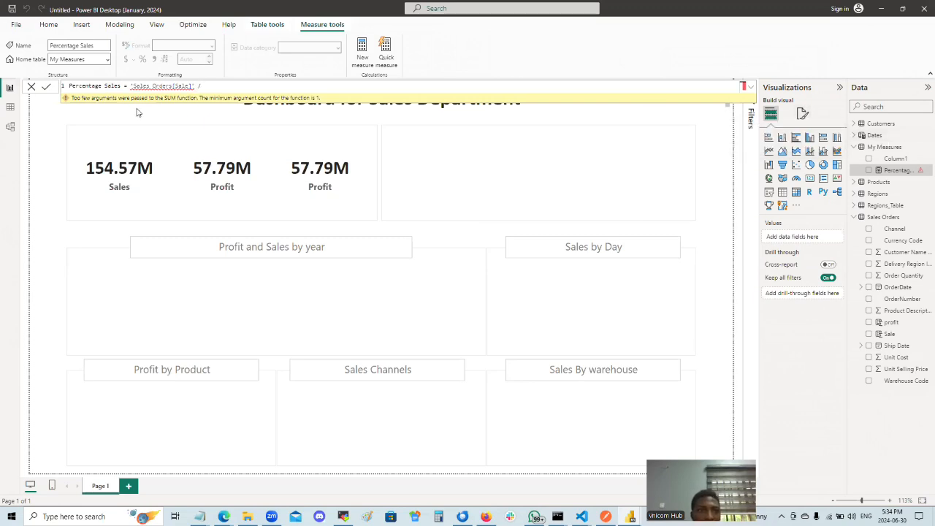
pyautogui.moveTo(132, 86); pyautogui.dragTo(194, 87)
pyautogui.hotkey('ctrl', 'c')
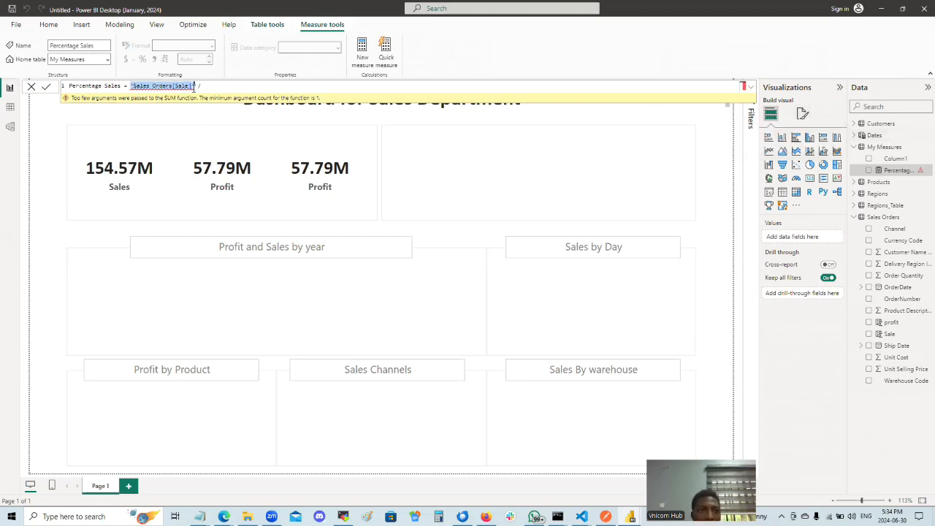
pyautogui.click(229, 83)
pyautogui.hotkey('ctrl', 'v')
pyautogui.write('Profit')
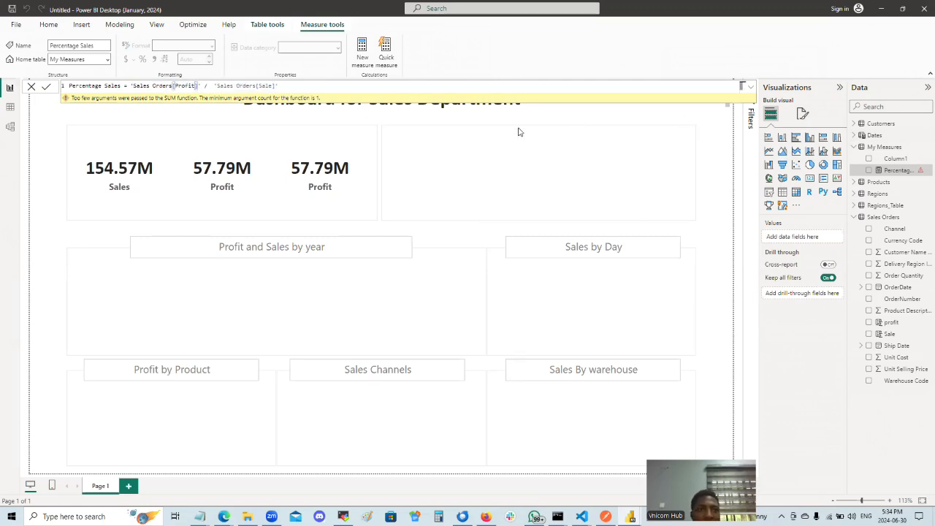
pyautogui.doubleClick(264, 86)
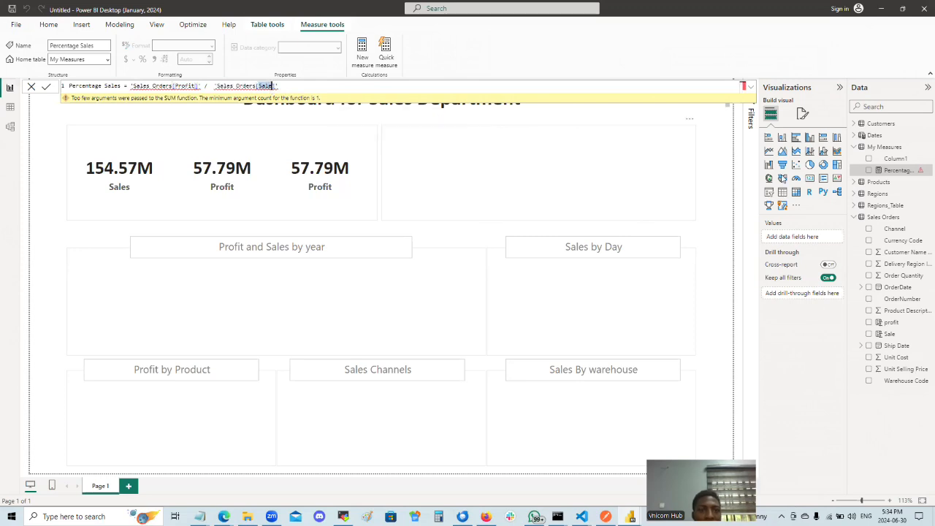
pyautogui.write('Sle')
pyautogui.press('BackSpace')
pyautogui.press('BackSpace')
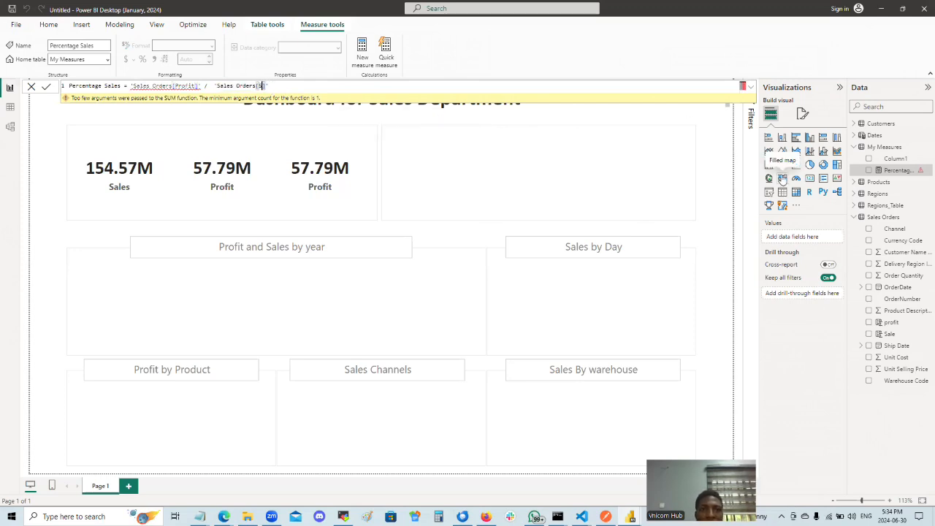
# Replace the Percentage Sales division with the opening of a DIVIDE function.
pyautogui.moveTo(269, 86); pyautogui.dragTo(130, 86)
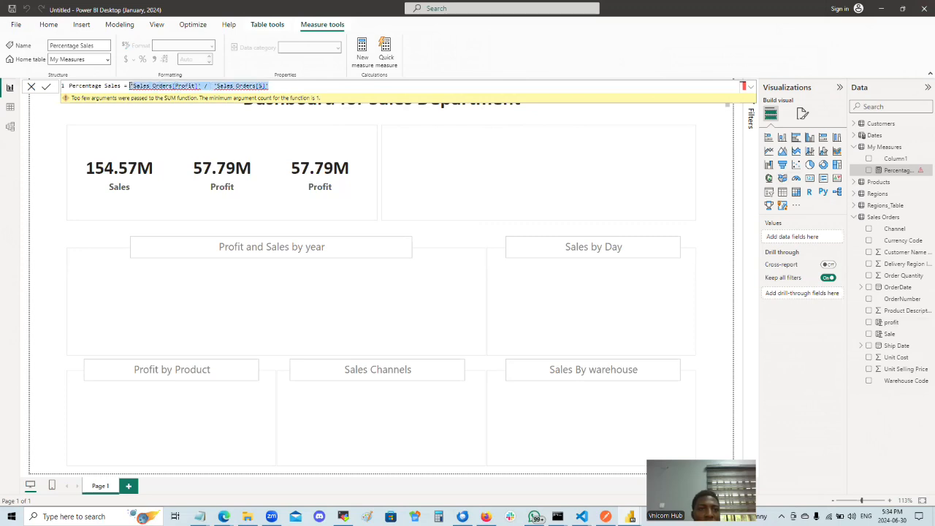
pyautogui.write('D')
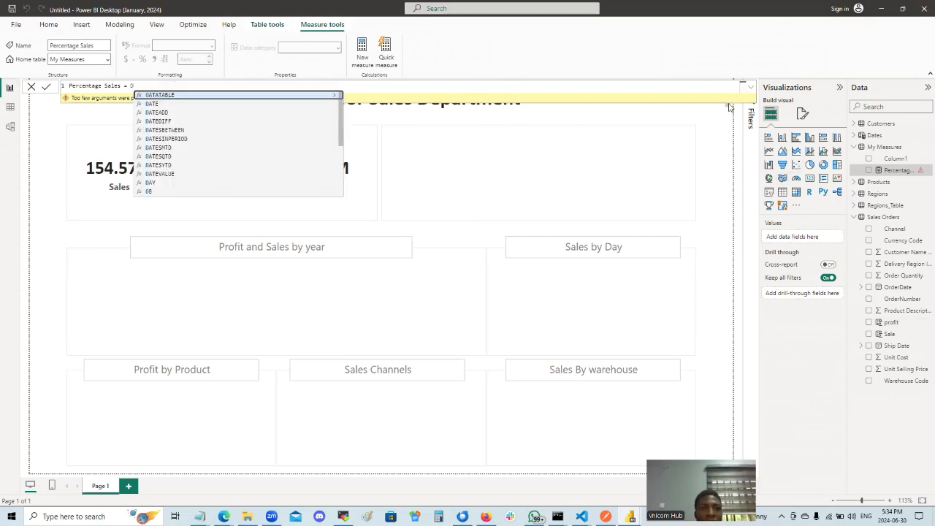
pyautogui.write('IVIDE(')
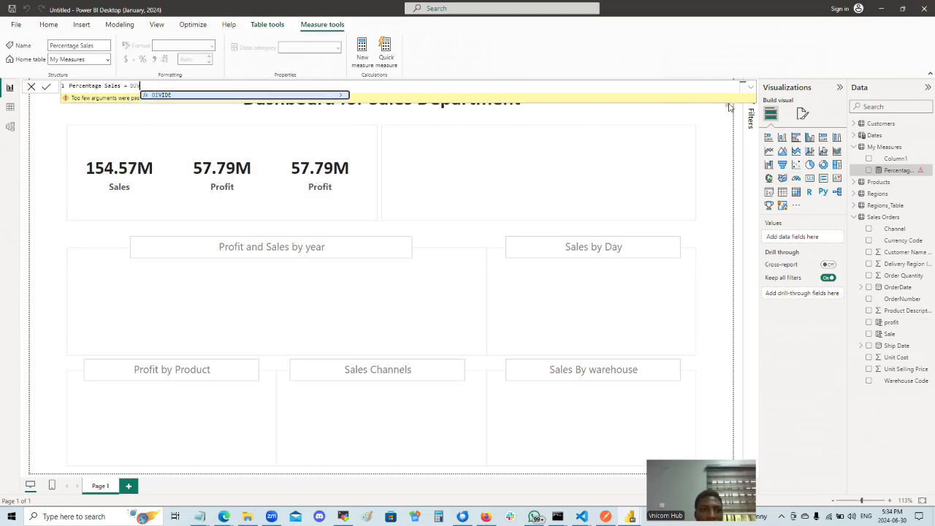
pyautogui.click(185, 86)
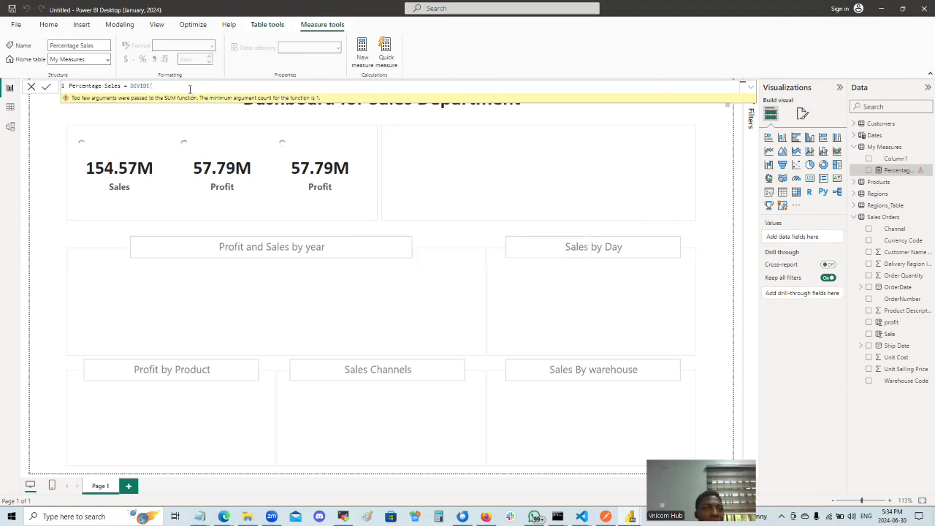
pyautogui.write(')')
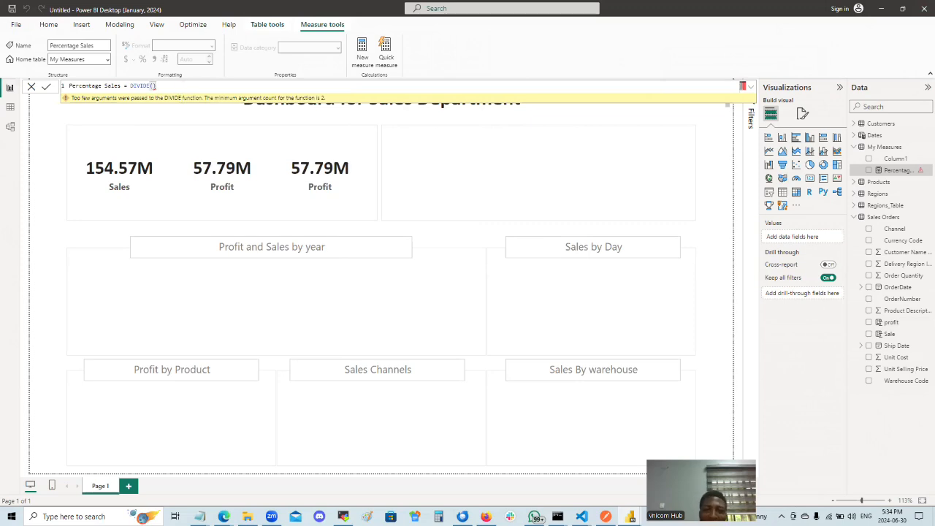
pyautogui.press('BackSpace')
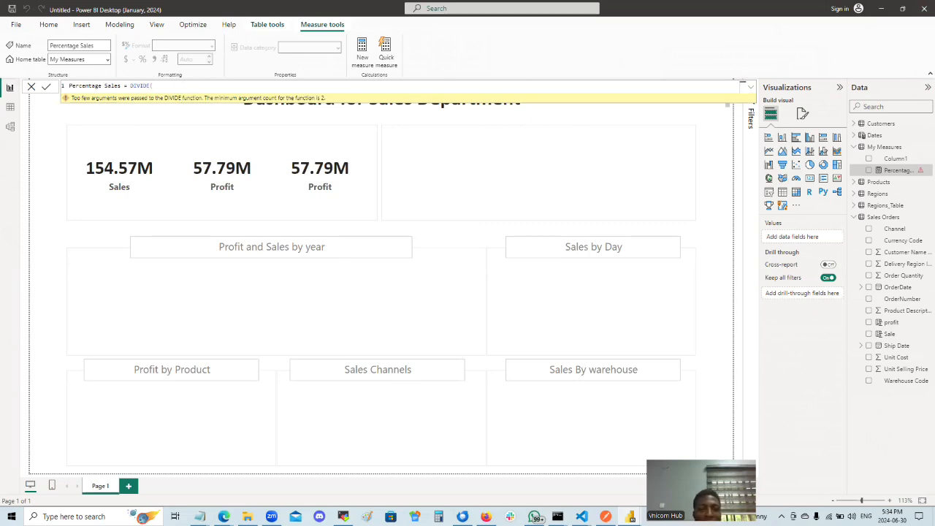
# Try to enter a Sales Orders column as the DIVIDE numerator and erase the whole function.
pyautogui.write('Sa')
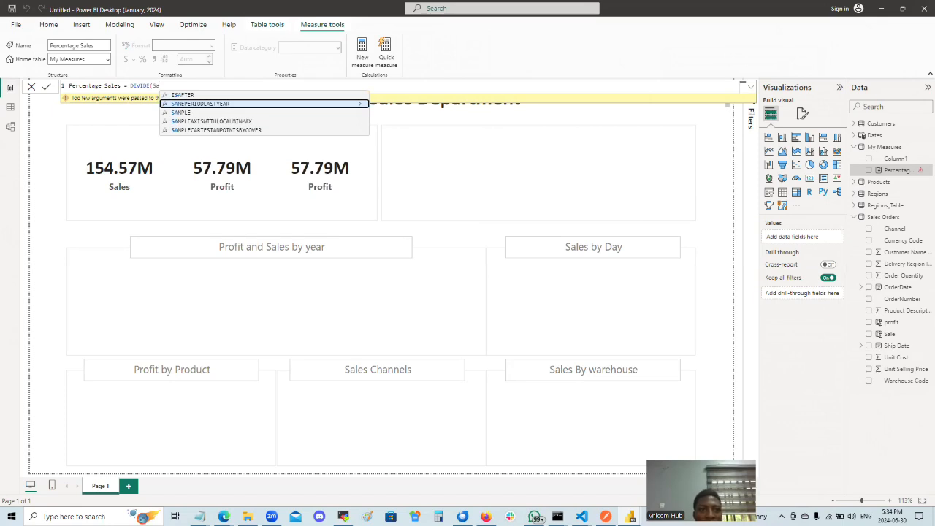
pyautogui.press('BackSpace')
pyautogui.press('BackSpace')
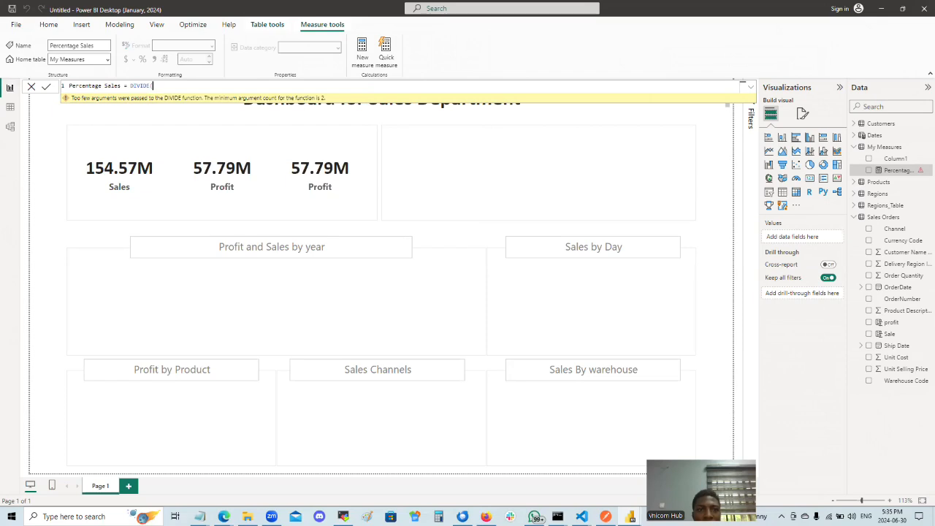
pyautogui.press('BackSpace')
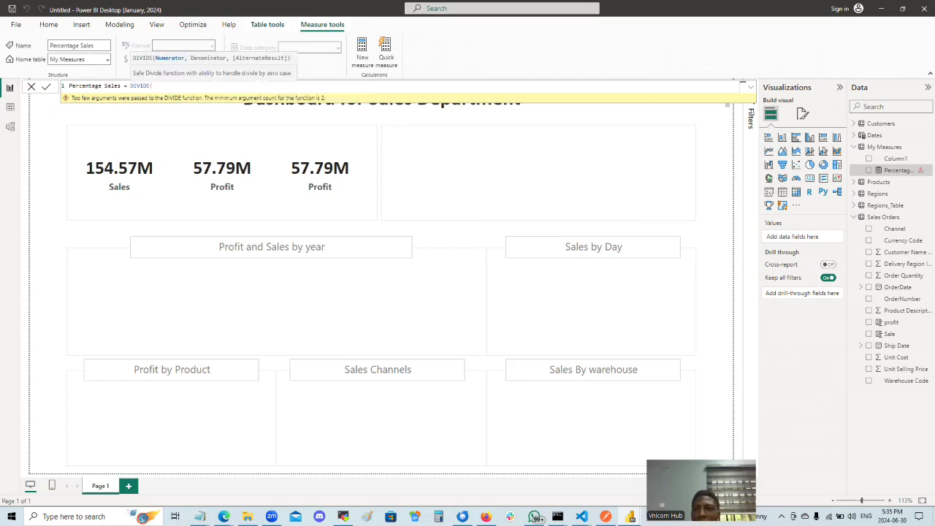
pyautogui.write('Sa')
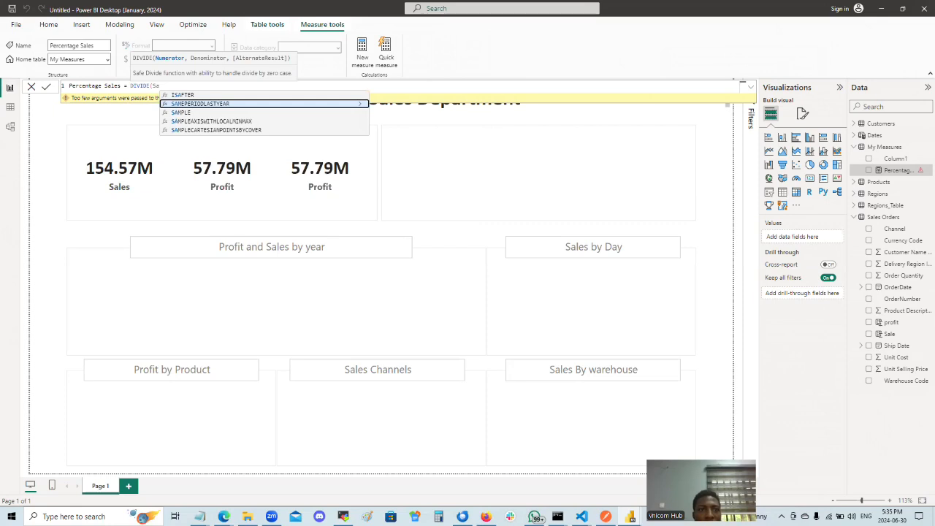
pyautogui.press('BackSpace')
pyautogui.press('BackSpace')
pyautogui.press('BackSpace')
pyautogui.press('BackSpace')
pyautogui.press('BackSpace')
pyautogui.press('BackSpace')
pyautogui.press('BackSpace')
pyautogui.press('BackSpace')
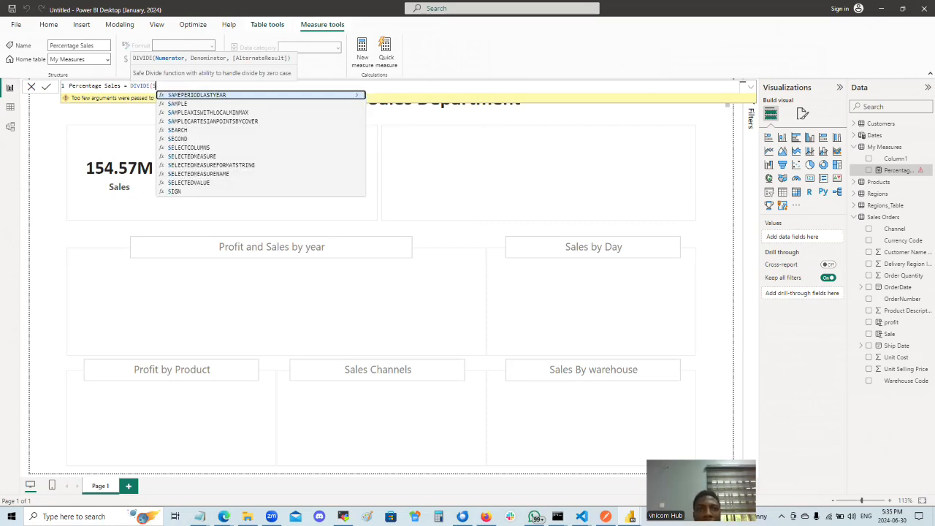
pyautogui.press('BackSpace')
# Define Percentage Sales with a SUM function over the 'Sales Orders'[profit] column.
pyautogui.write('Sum')
pyautogui.press('Tab')
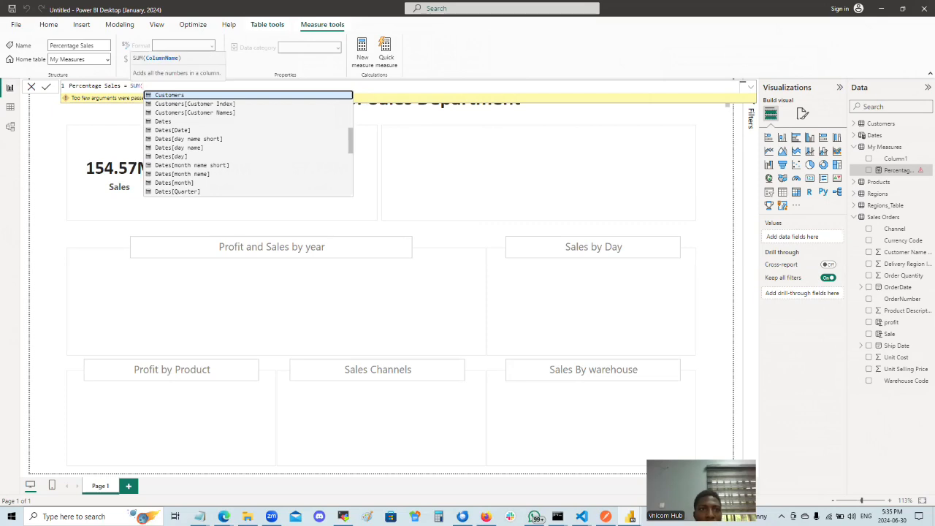
pyautogui.write('sa')
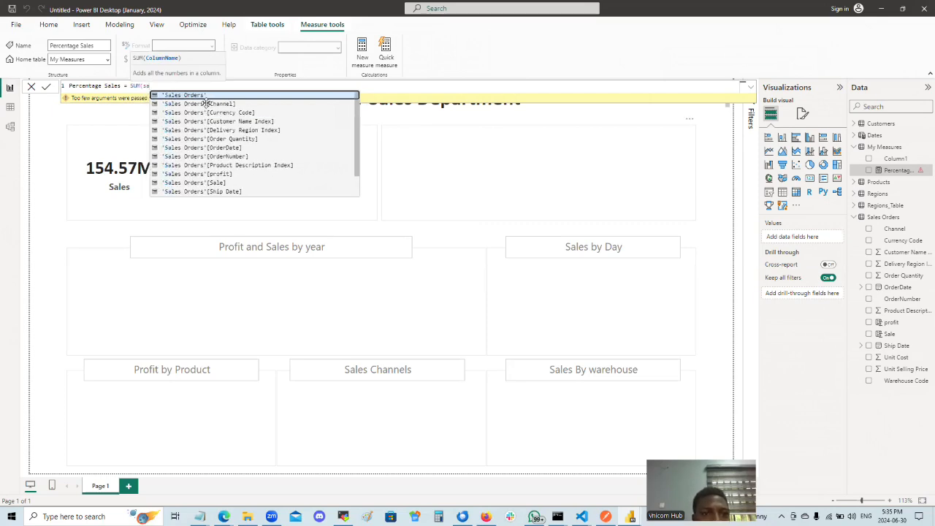
pyautogui.click(219, 174)
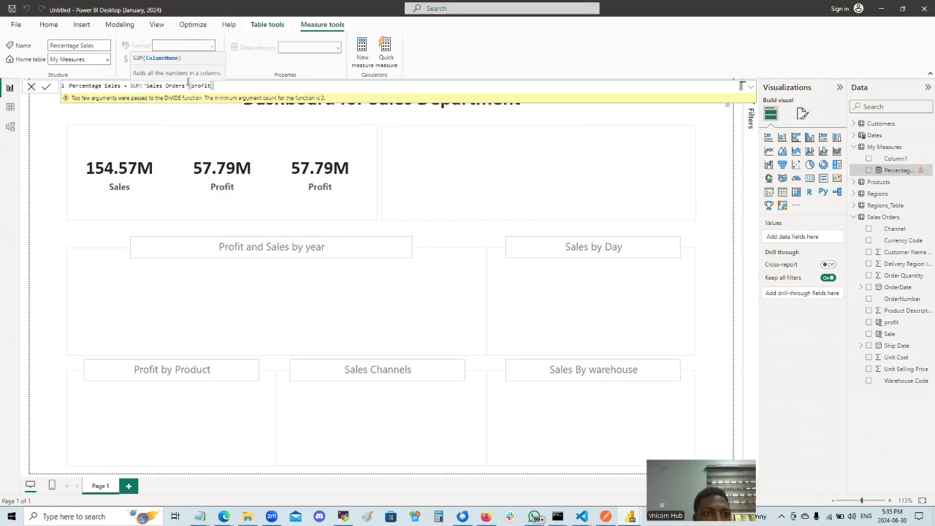
# Remove the SUM wrapper from the formula, keeping only the 'Sales Orders'[profit] reference.
pyautogui.click(145, 86)
pyautogui.press('BackSpace')
pyautogui.press('BackSpace')
pyautogui.press('BackSpace')
pyautogui.press('BackSpace')
pyautogui.press('BackSpace')
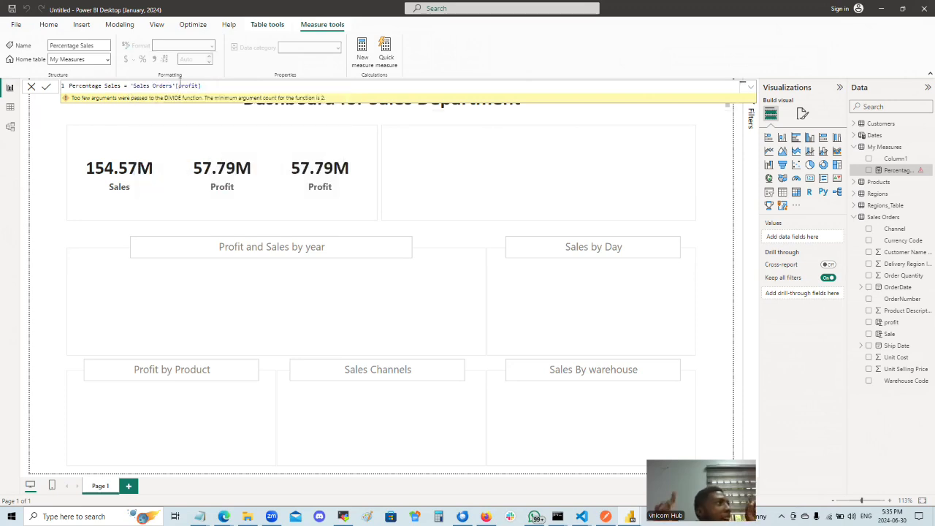
pyautogui.write("'")
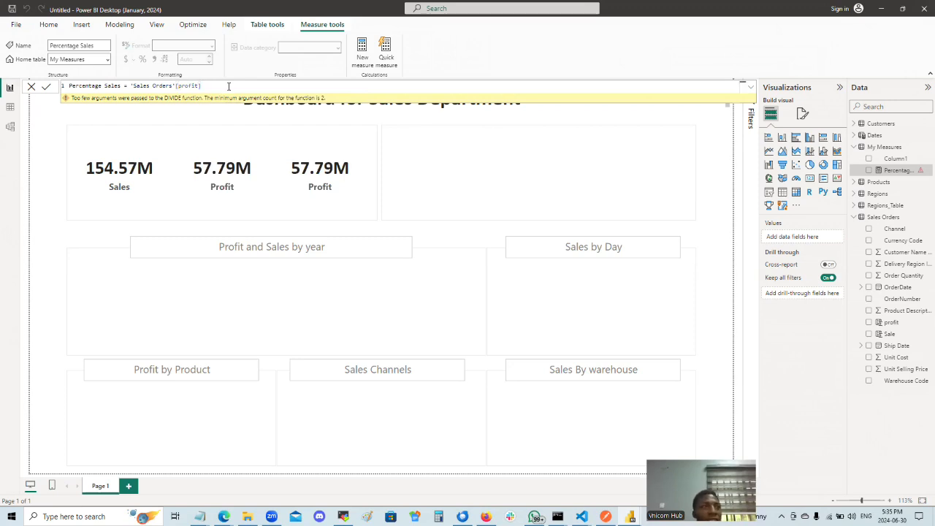
# Add a division sign and duplicate the 'Sales Orders'[profit] reference as the divisor, selecting its column name.
pyautogui.write(' /')
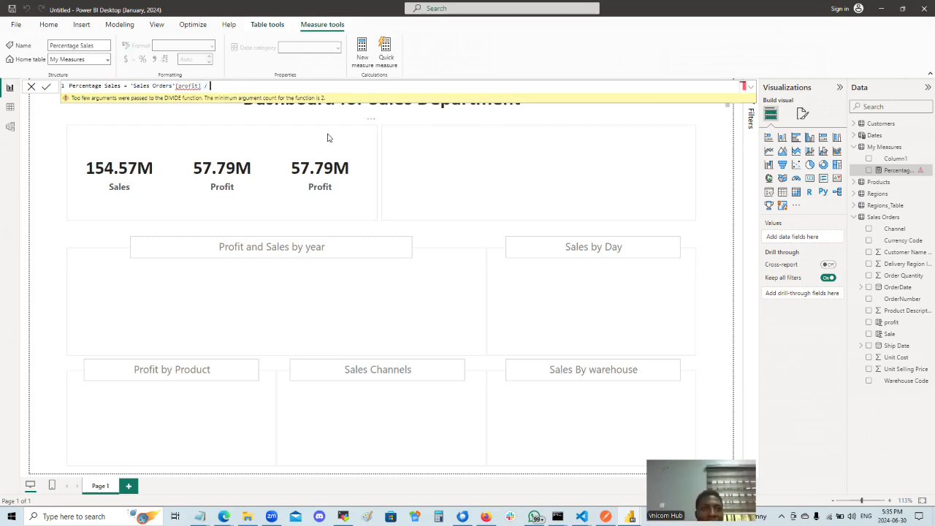
pyautogui.moveTo(131, 86); pyautogui.dragTo(200, 87)
pyautogui.hotkey('ctrl', 'c')
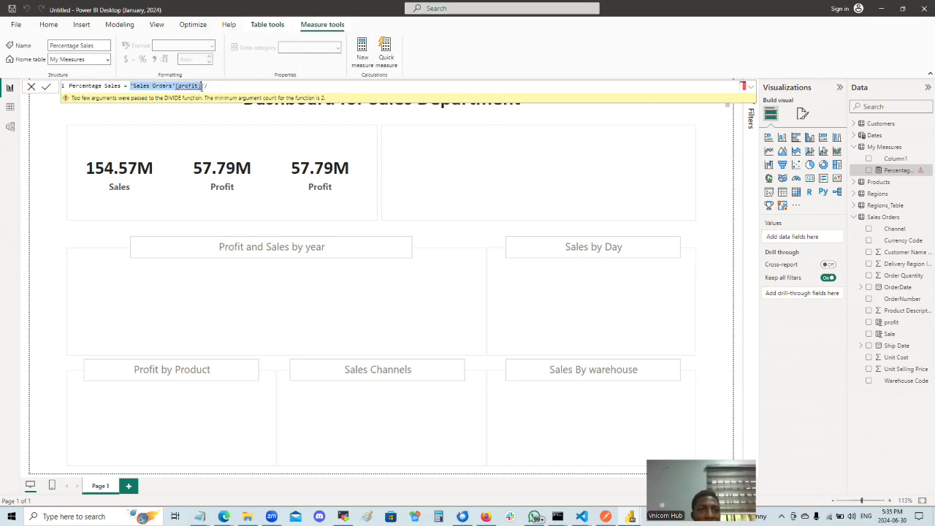
pyautogui.click(227, 83)
pyautogui.hotkey('ctrl', 'v')
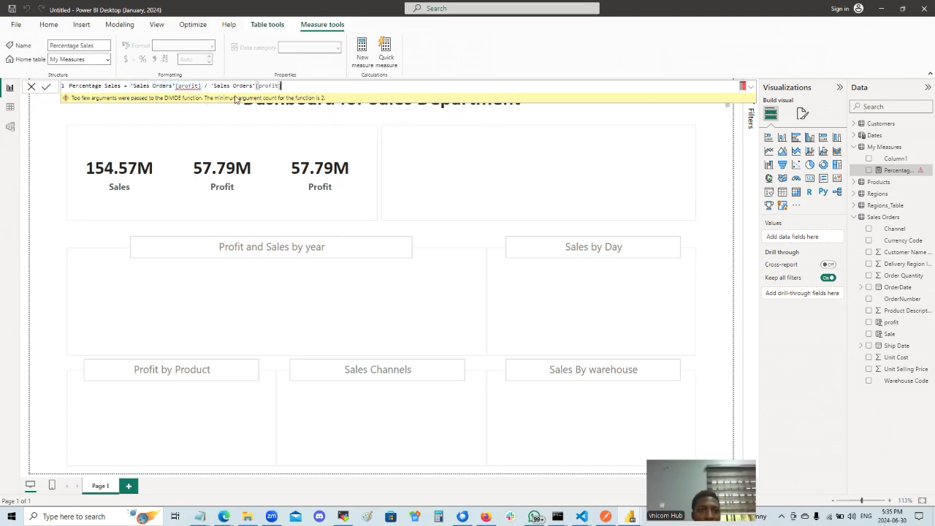
pyautogui.doubleClick(268, 86)
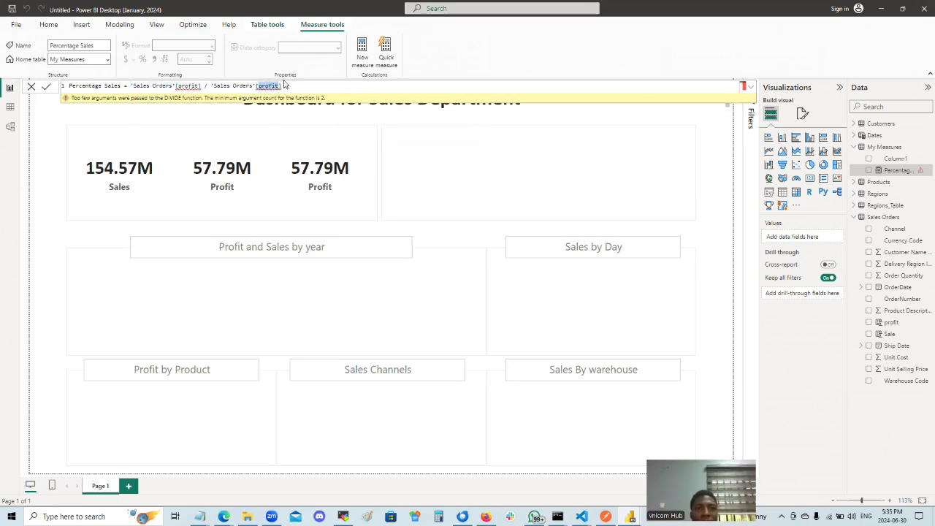
# Wrap the whole division of the two 'Sales Orders'[profit] references in a DIVIDE function.
pyautogui.click(130, 86)
pyautogui.write('DIVIDE')
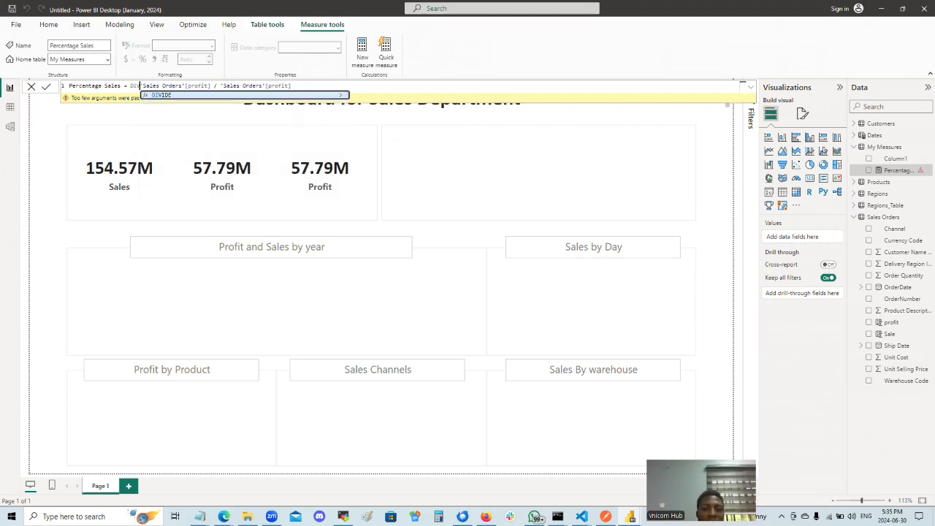
pyautogui.write('(')
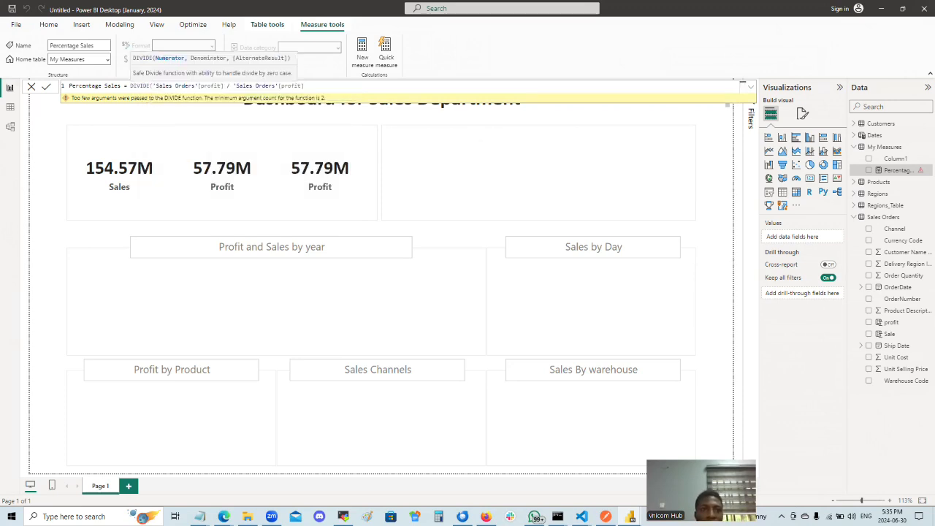
pyautogui.click(318, 86)
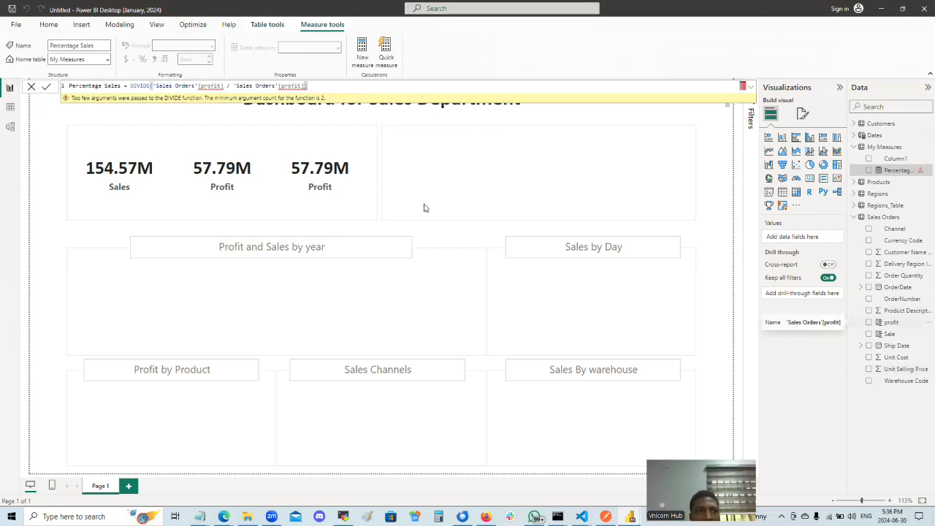
# Change the divisor inside DIVIDE to 'Sales Orders'[Sale].
pyautogui.doubleClick(290, 85)
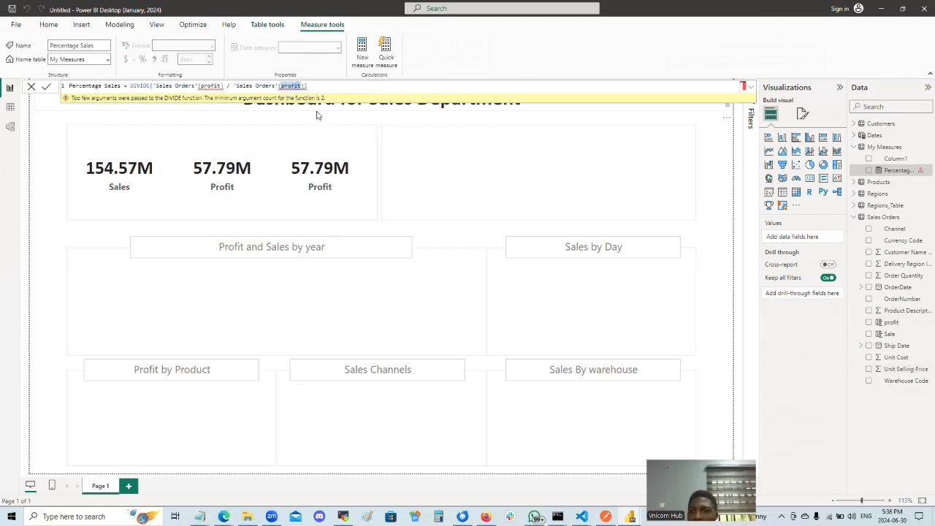
pyautogui.write('Sale')
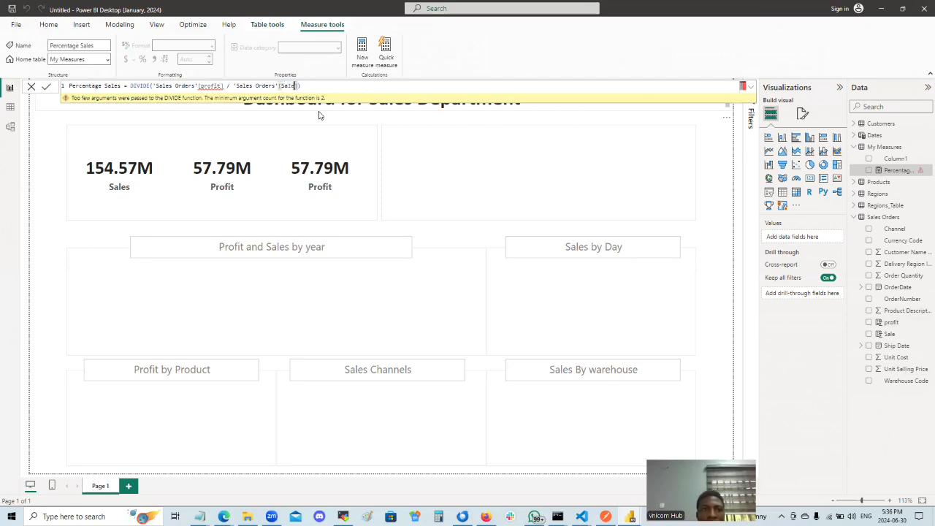
pyautogui.write(']')
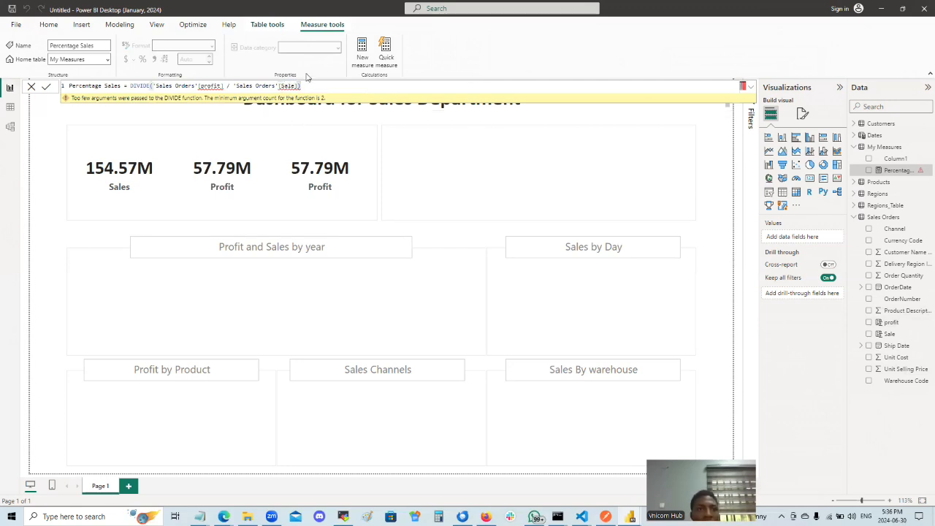
# Clear the DIVIDE arguments, try to nest a SUM as the numerator, and erase the whole expression.
pyautogui.moveTo(311, 86); pyautogui.dragTo(152, 86)
pyautogui.press('BackSpace')
pyautogui.press('BackSpace')
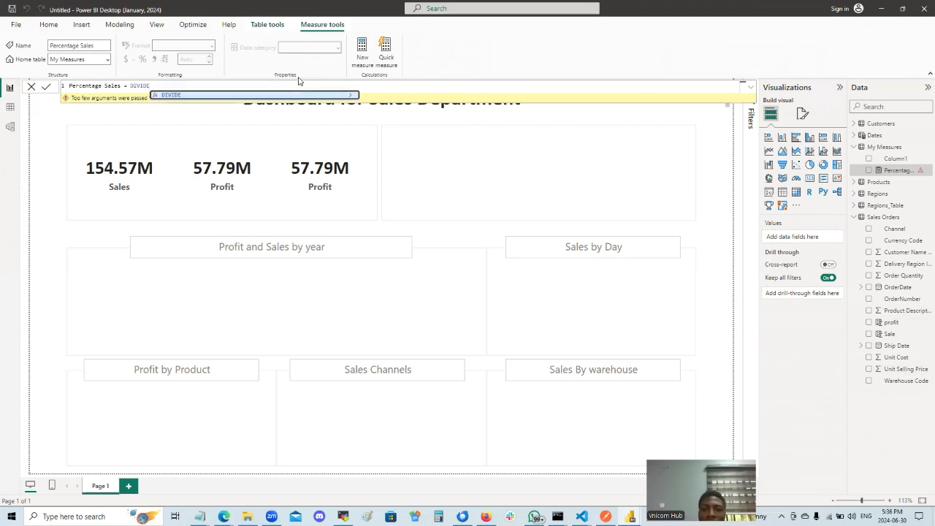
pyautogui.write('(')
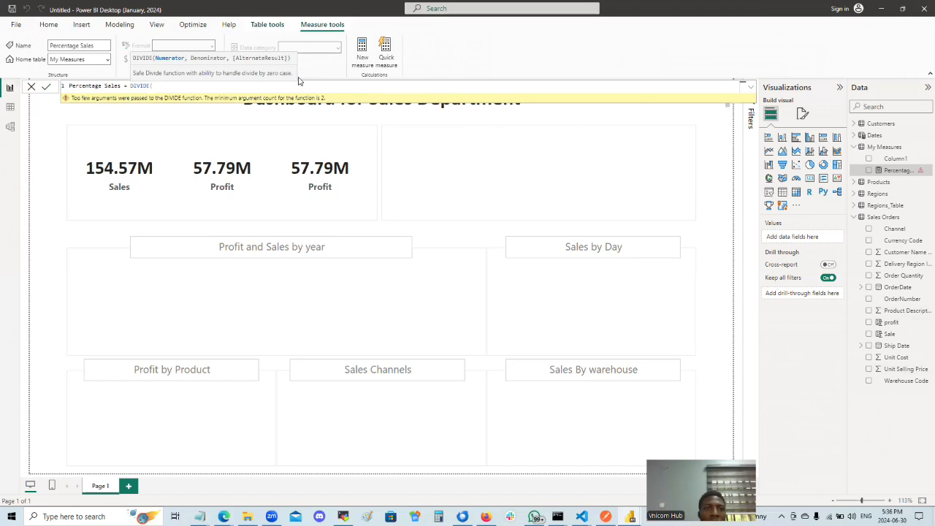
pyautogui.press('BackSpace')
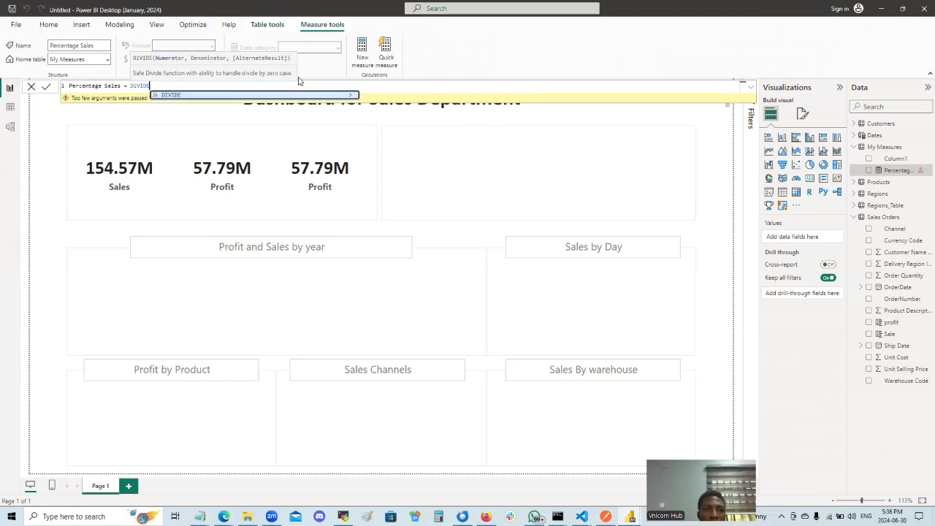
pyautogui.write('(sum')
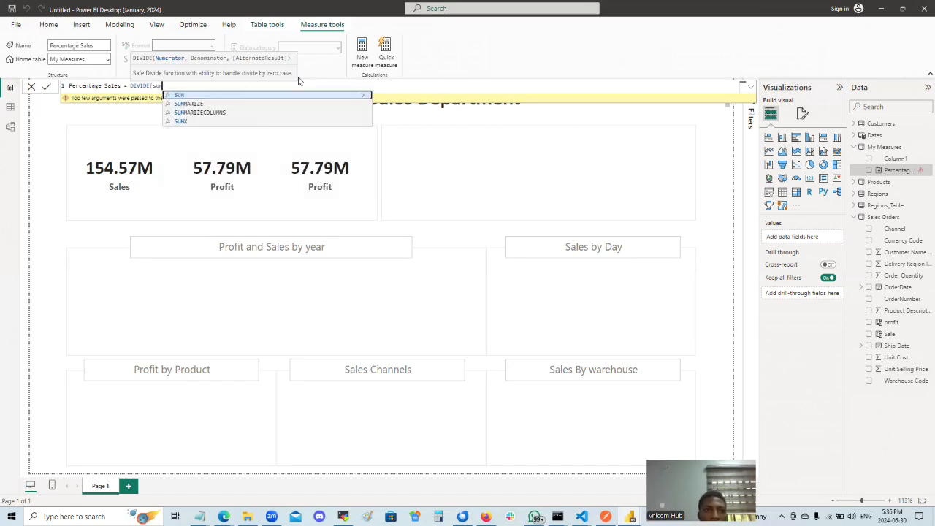
pyautogui.press('BackSpace')
pyautogui.press('BackSpace')
pyautogui.press('BackSpace')
pyautogui.press('BackSpace')
pyautogui.press('BackSpace')
pyautogui.press('BackSpace')
pyautogui.press('BackSpace')
pyautogui.press('BackSpace')
pyautogui.press('BackSpace')
pyautogui.press('BackSpace')
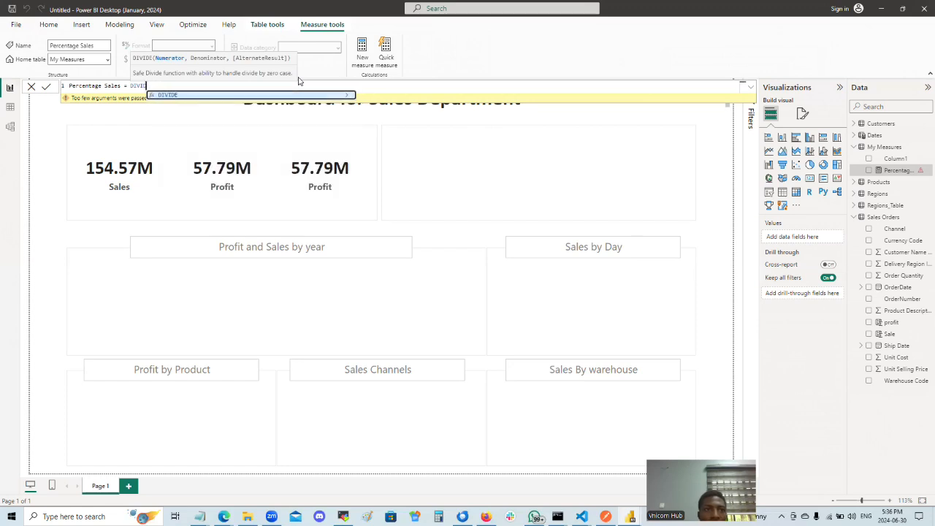
# Try a SUM of 'Sales Orders'[profit] as the expression of the Percentage Sales measure.
pyautogui.write('sum')
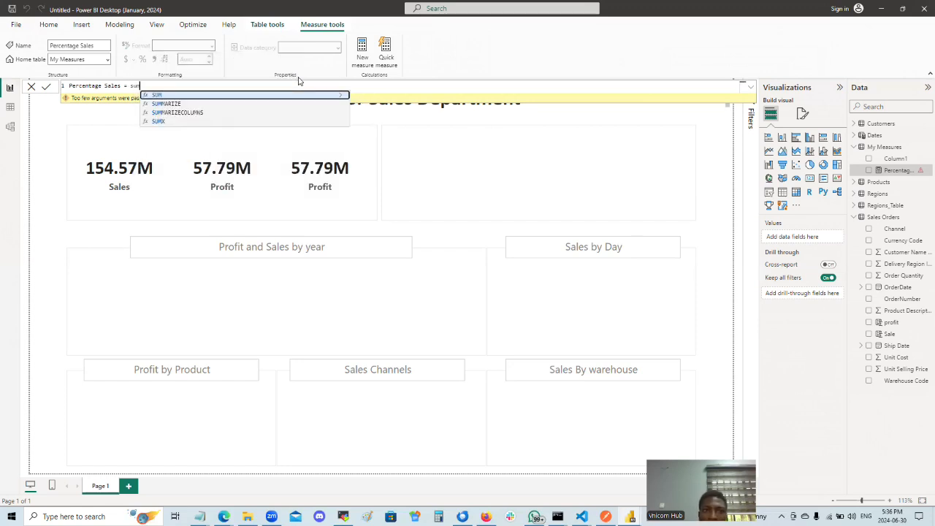
pyautogui.press('Tab')
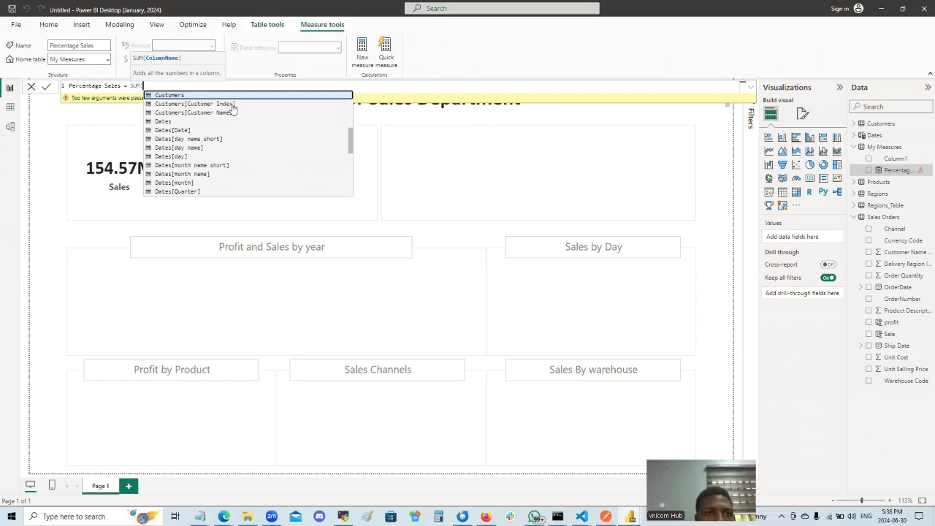
pyautogui.scroll(-3, 217, 155)
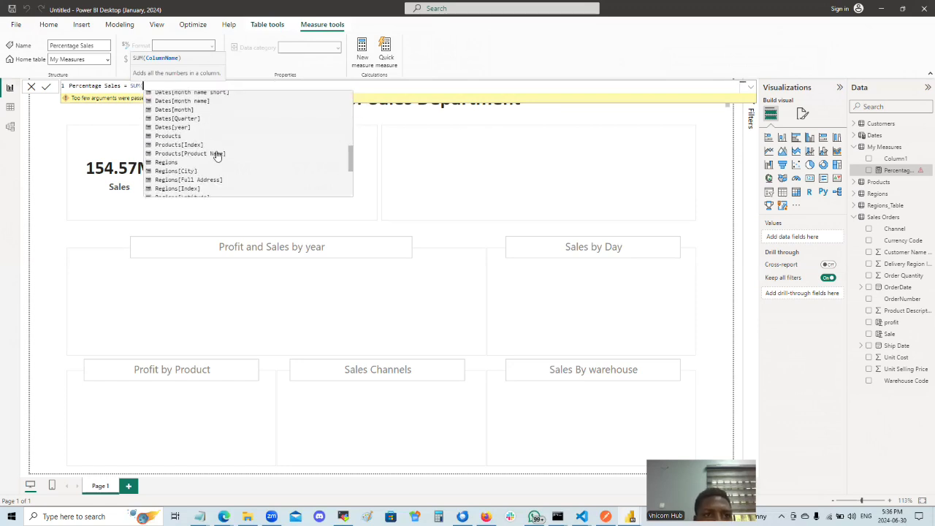
pyautogui.scroll(-1, 217, 155)
pyautogui.scroll(3, 224, 137)
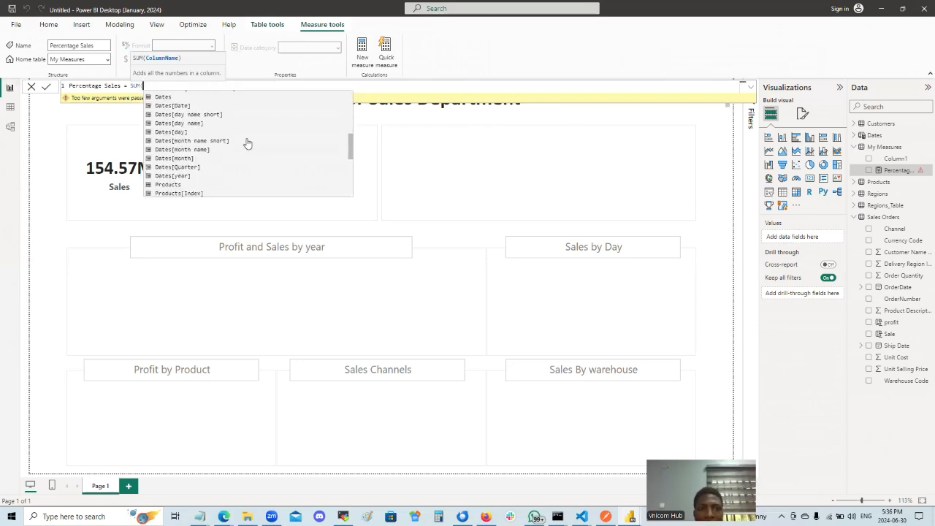
pyautogui.write('sal')
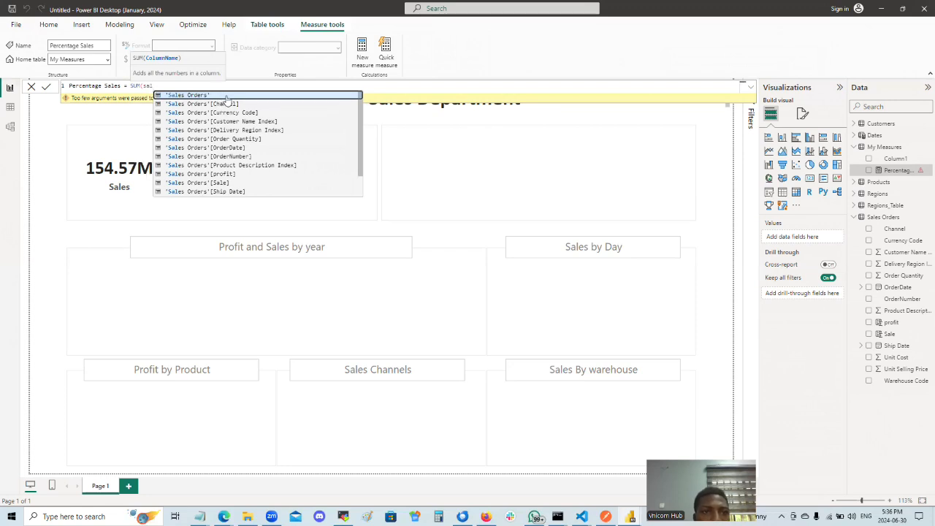
pyautogui.click(226, 175)
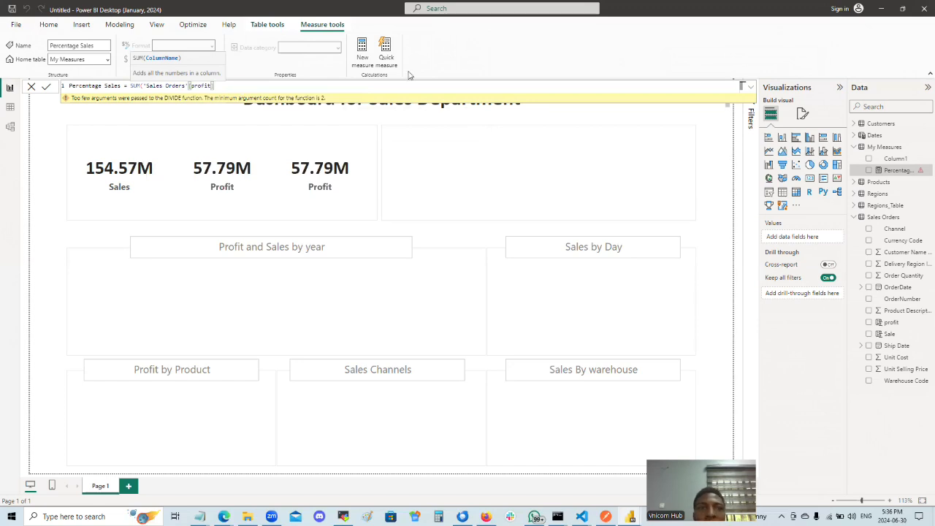
pyautogui.moveTo(226, 85); pyautogui.dragTo(69, 86)
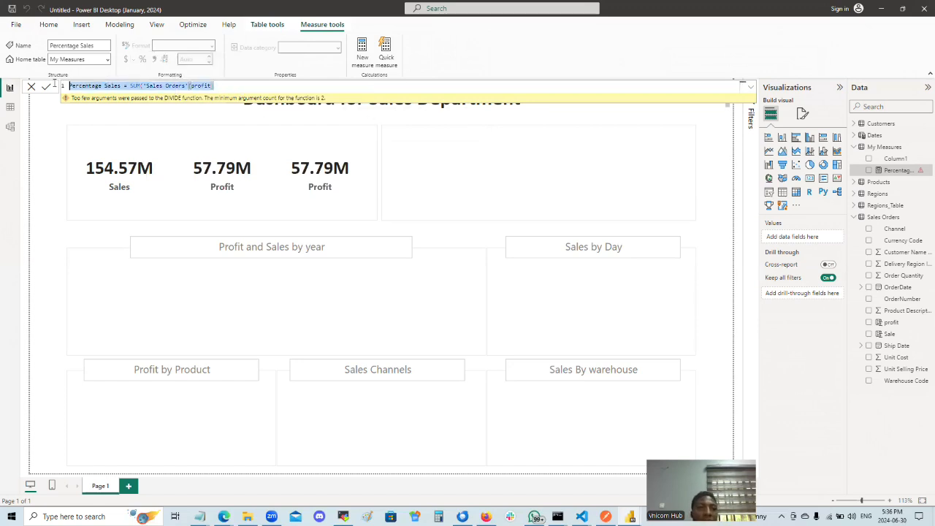
pyautogui.press('BackSpace')
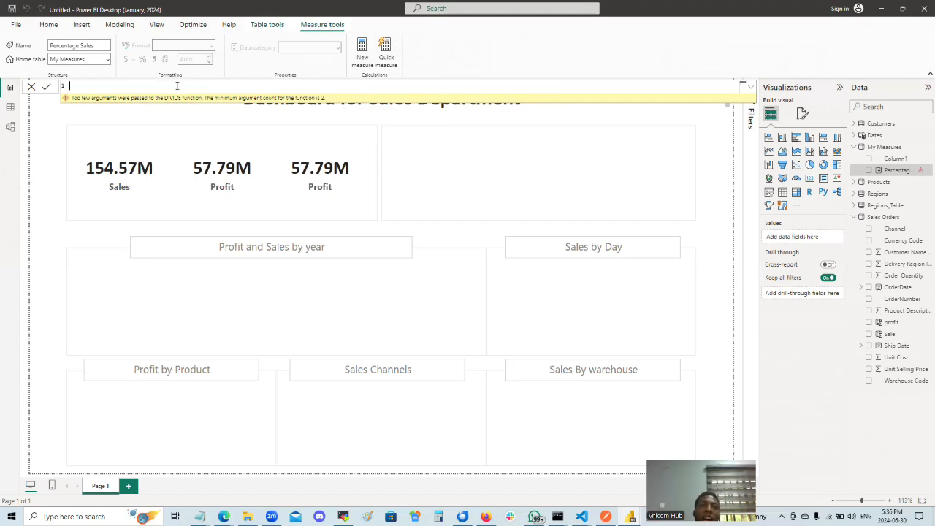
pyautogui.write("'Sales Orders'[profit]")
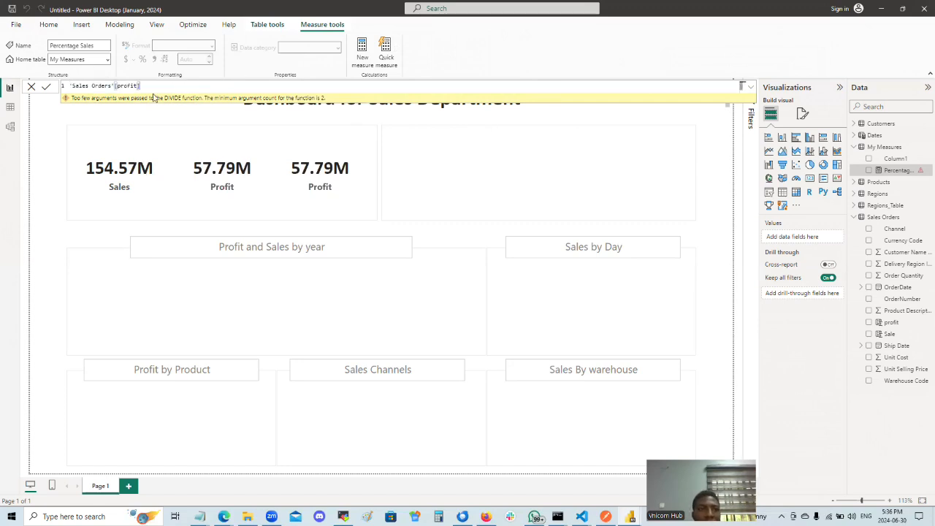
pyautogui.hotkey('ctrl', 'z')
pyautogui.hotkey('ctrl', 'z')
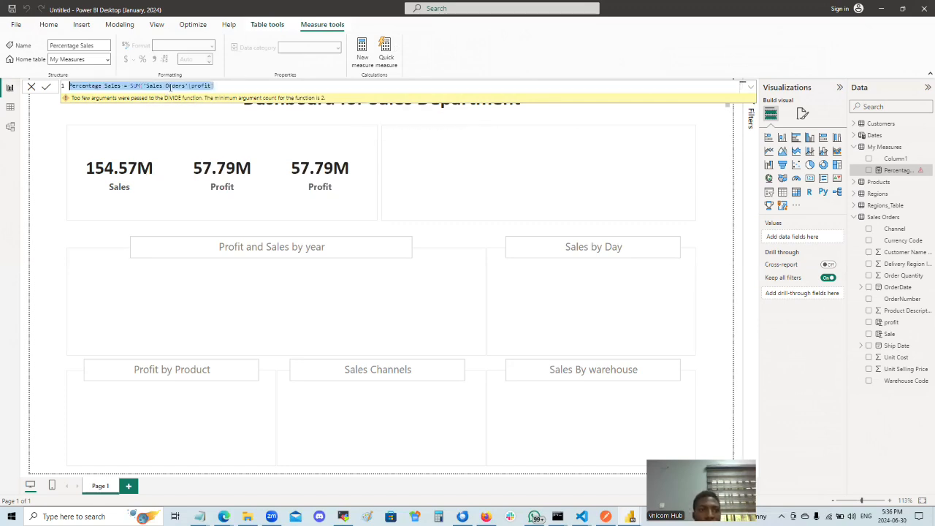
# Close the SUM expression's parenthesis, clear the whole Percentage Sales formula and discard the edit.
pyautogui.click(221, 85)
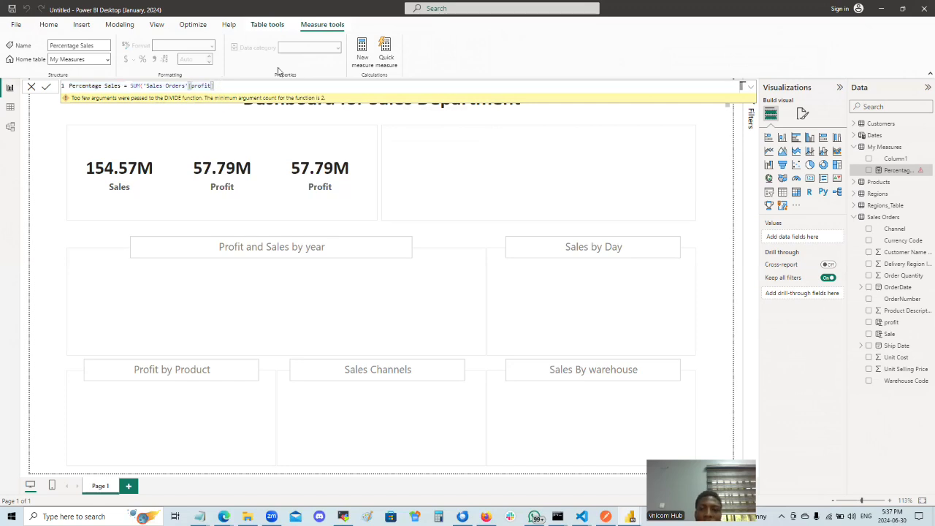
pyautogui.write(')')
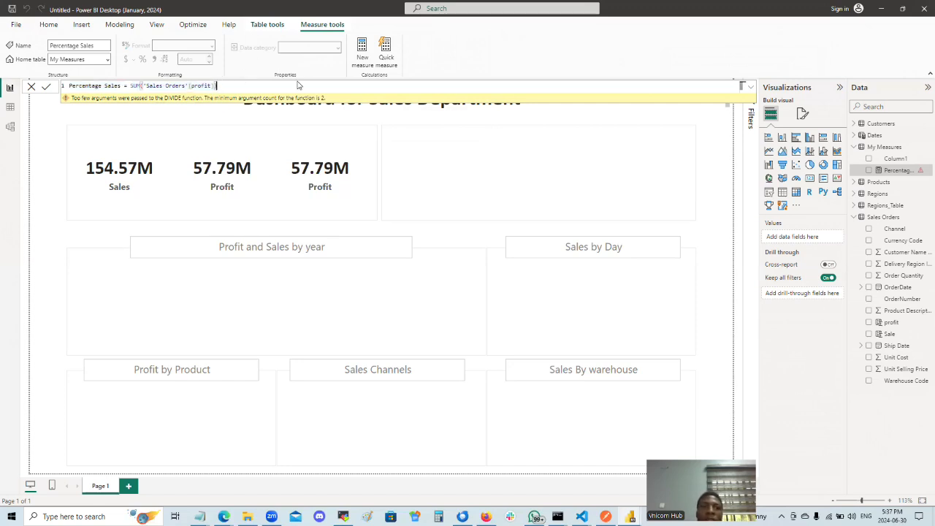
pyautogui.moveTo(227, 87); pyautogui.dragTo(60, 86)
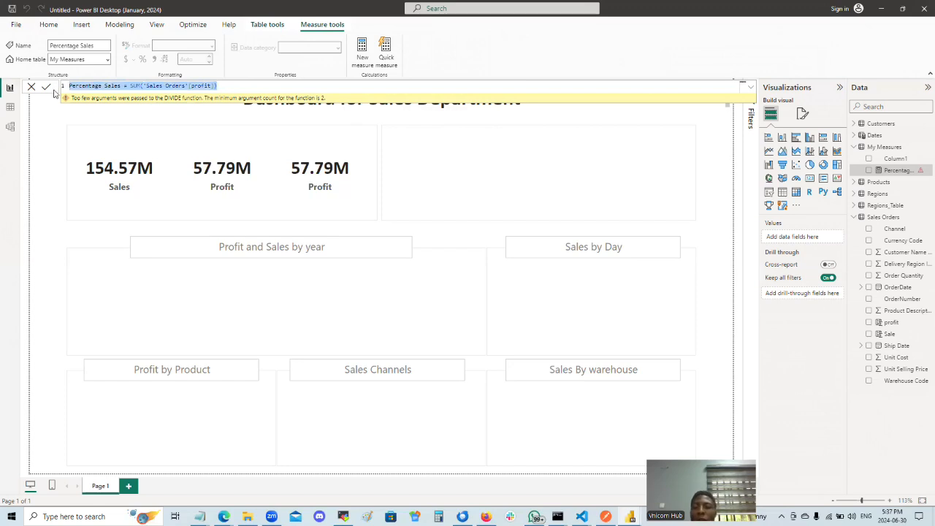
pyautogui.press('BackSpace')
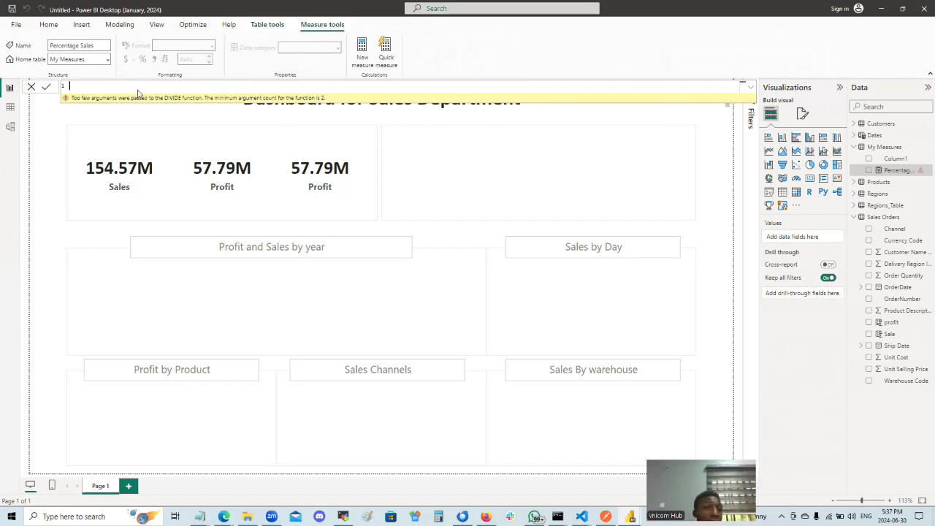
pyautogui.click(31, 87)
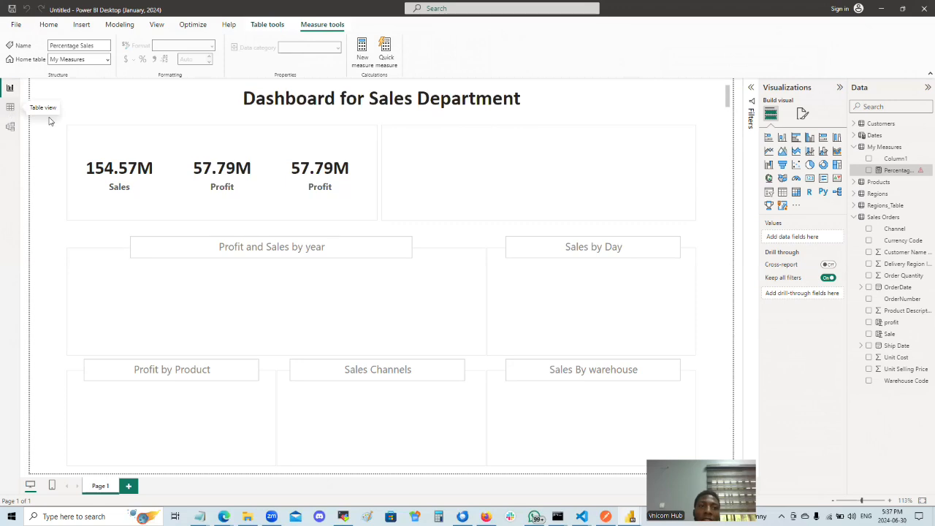
# Add a calculated column to the Sales Orders table in Table view and name it Perc Sales.
pyautogui.click(10, 107)
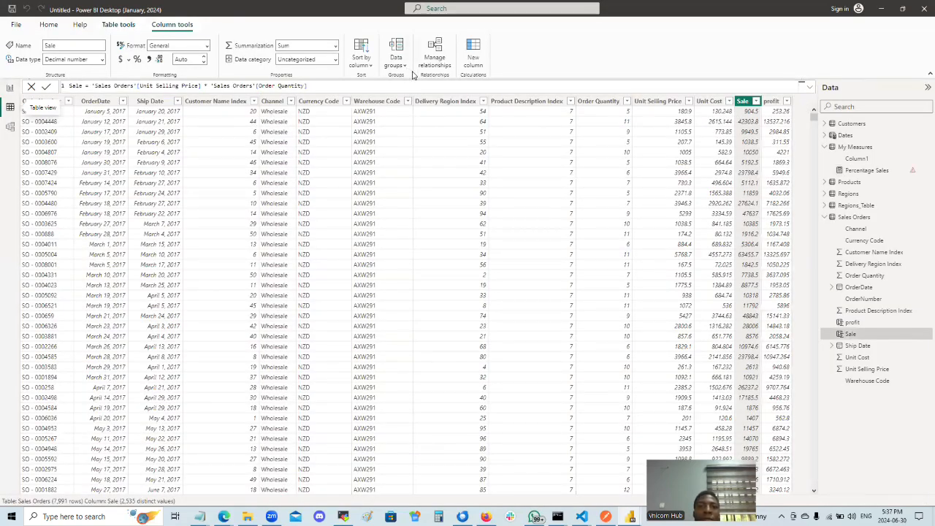
pyautogui.click(476, 47)
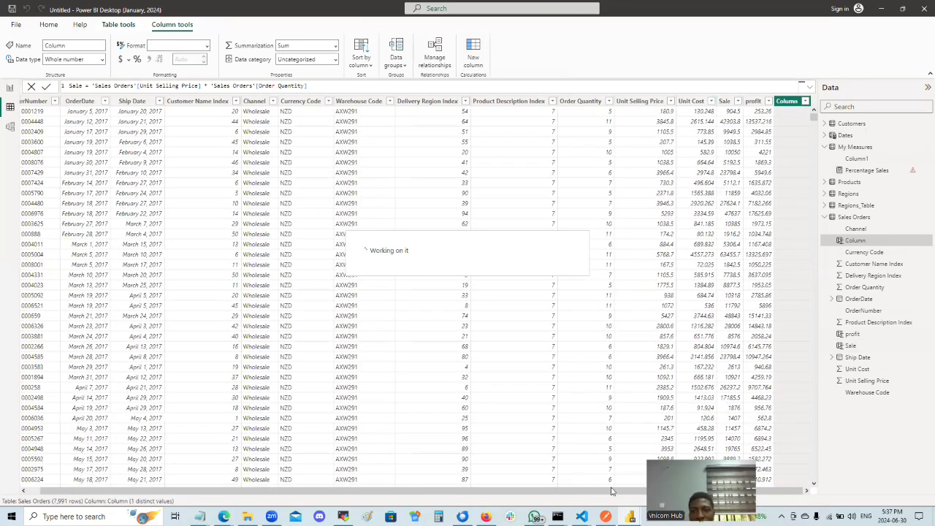
pyautogui.click(88, 87)
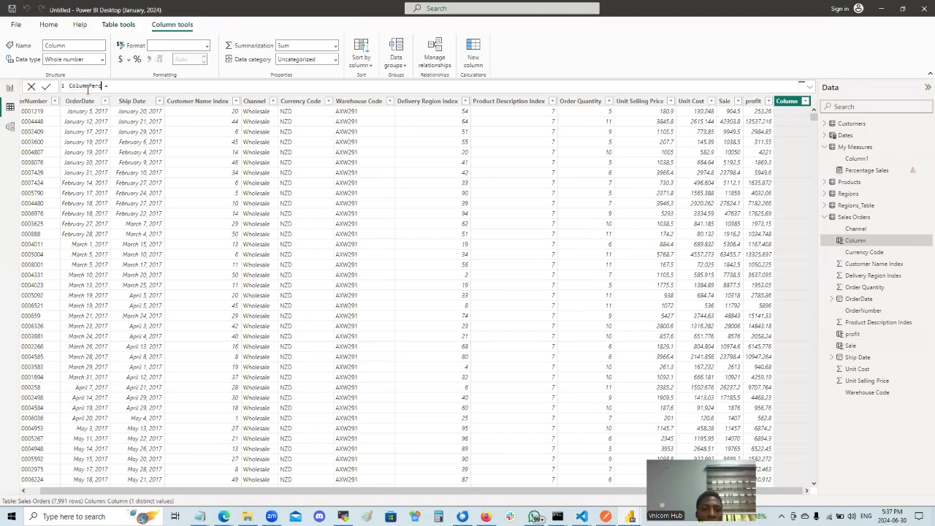
pyautogui.press('BackSpace')
pyautogui.press('BackSpace')
pyautogui.press('BackSpace')
pyautogui.press('BackSpace')
pyautogui.press('BackSpace')
pyautogui.write('Perc Sales = ')
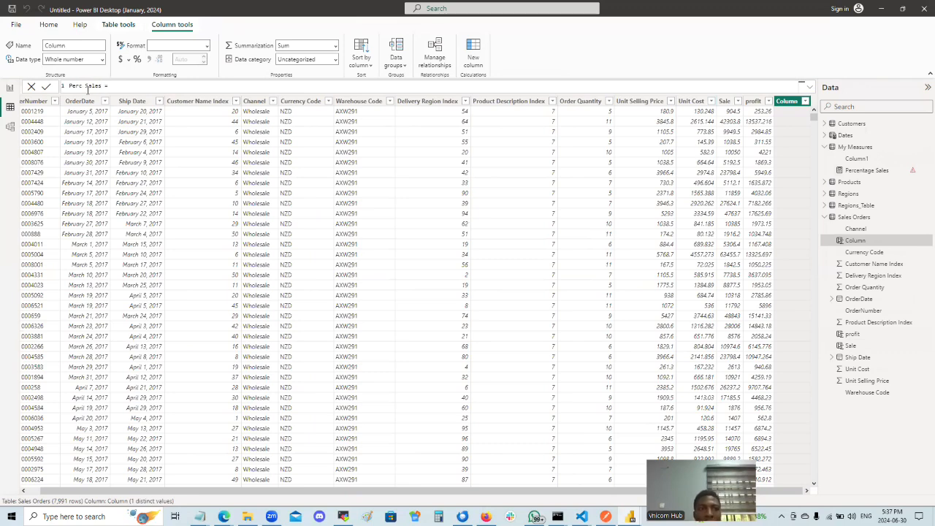
pyautogui.write('Sales /')
pyautogui.press('BackSpace')
pyautogui.press('BackSpace')
pyautogui.press('BackSpace')
pyautogui.press('BackSpace')
pyautogui.press('BackSpace')
pyautogui.press('BackSpace')
pyautogui.press('BackSpace')
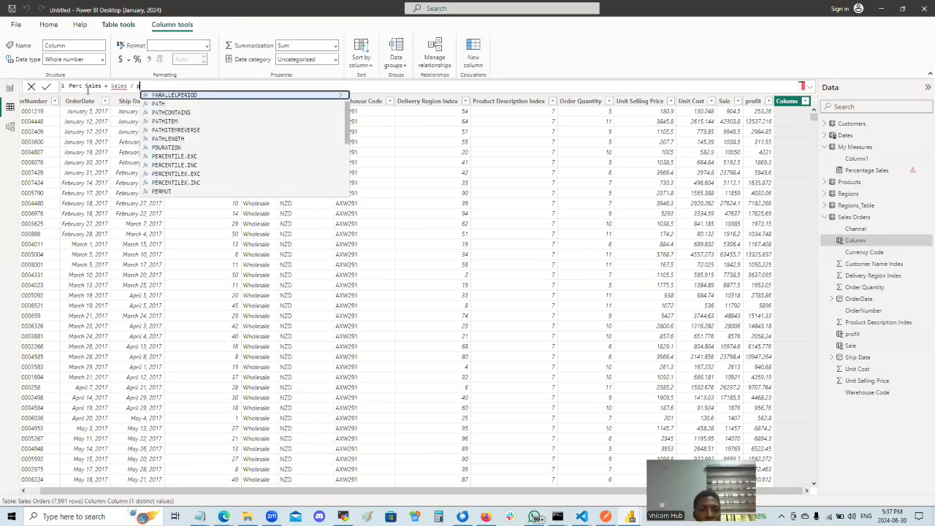
pyautogui.write("'")
pyautogui.press('BackSpace')
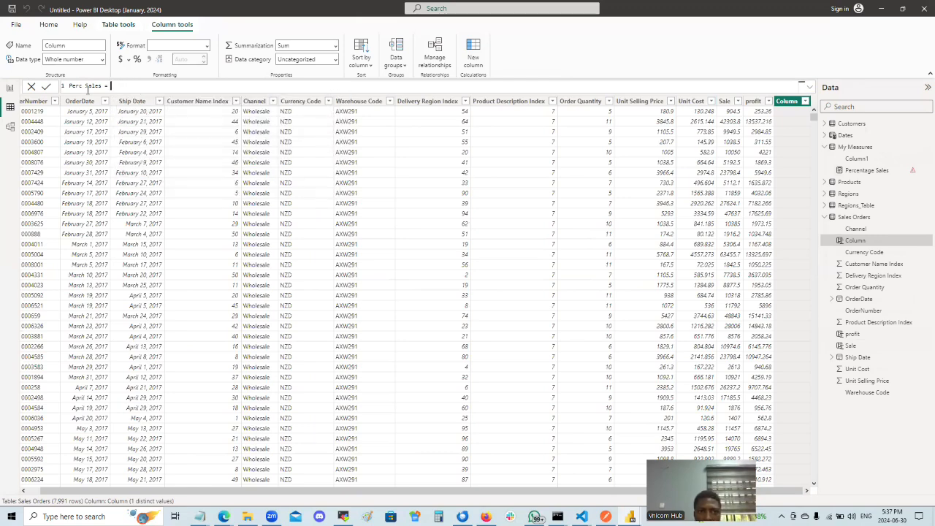
# Begin the Perc Sales formula with a reference to 'Sales Orders'[Sale].
pyautogui.write("'")
pyautogui.press('Down')
pyautogui.press('Down')
pyautogui.press('Down')
pyautogui.press('Down')
pyautogui.press('Down')
pyautogui.press('Down')
pyautogui.press('Down')
pyautogui.press('Down')
pyautogui.press('Down')
pyautogui.press('Down')
pyautogui.press('Tab')
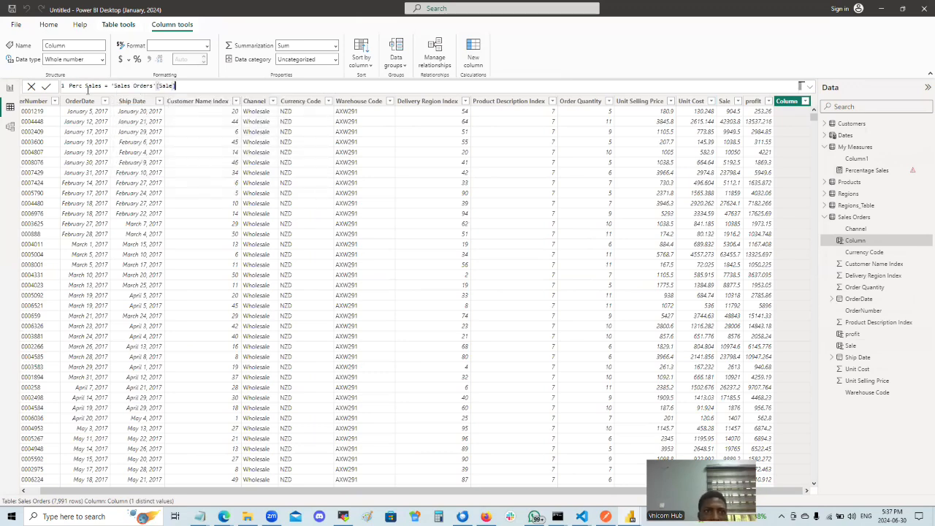
# Divide the 'Sales Orders'[Sale] reference by 'Sales Orders'[profit].
pyautogui.write('/ sa')
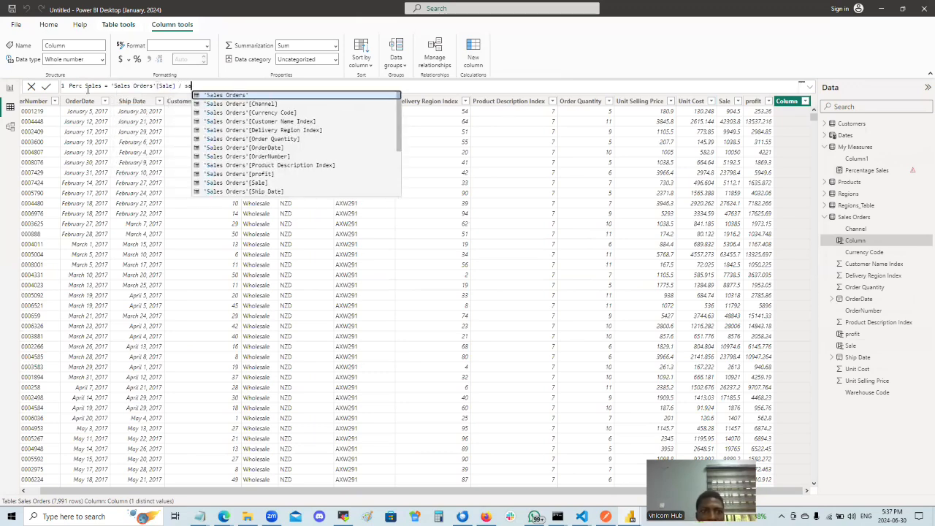
pyautogui.write('l')
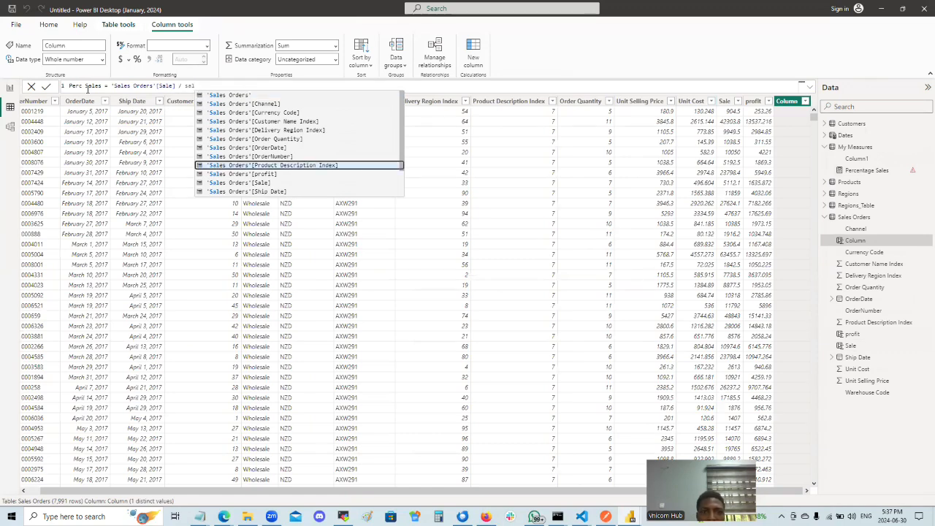
pyautogui.press('Down')
pyautogui.press('Tab')
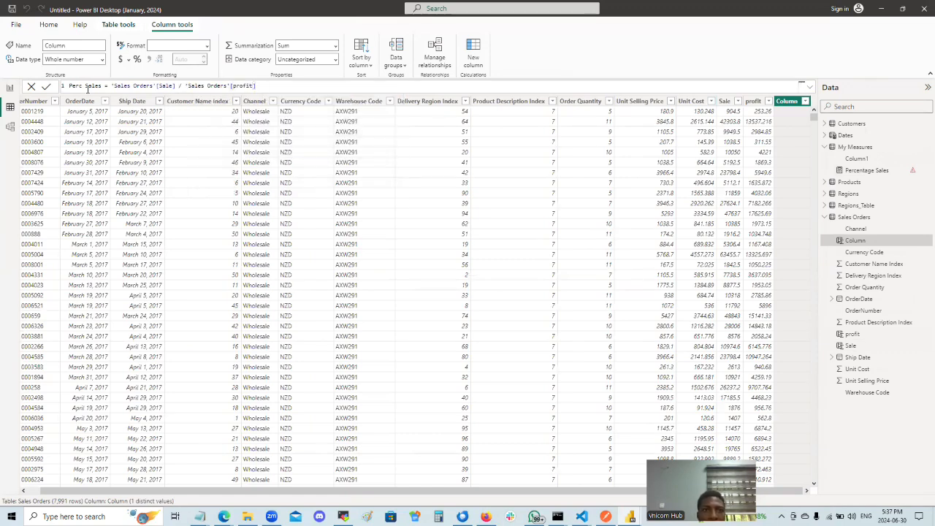
# Rewrite the Perc Sales formula as ('Sales Orders'[profit] / 'Sales Orders'[Sale]) with enclosing parentheses and commit it.
pyautogui.click(111, 86)
pyautogui.write('(')
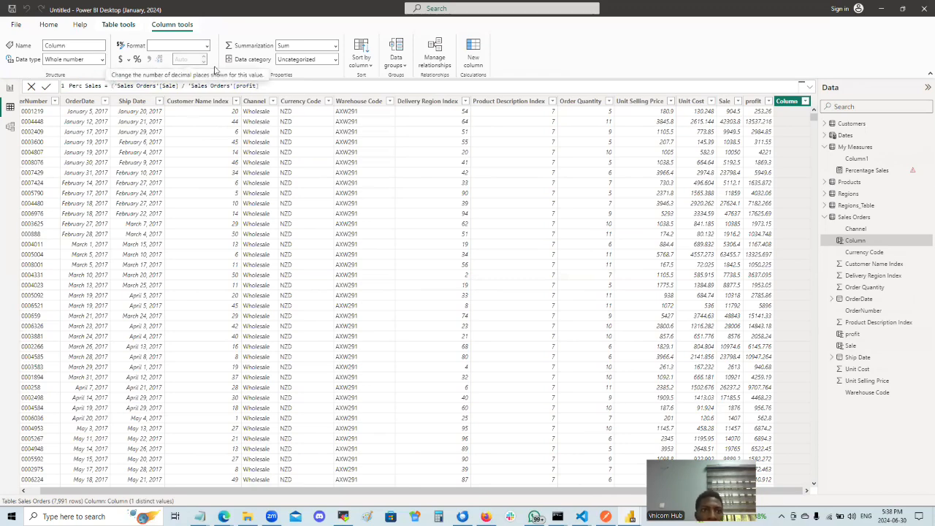
pyautogui.doubleClick(173, 86)
pyautogui.write('Profit')
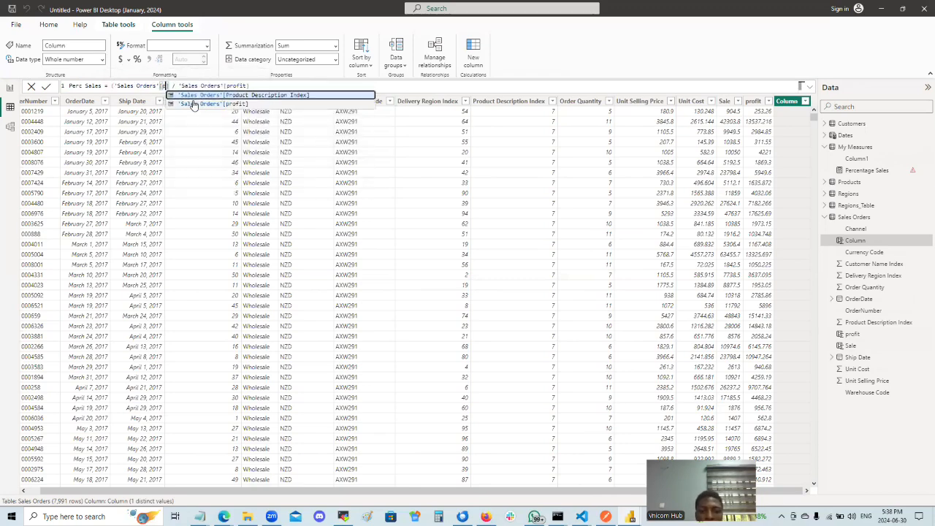
pyautogui.click(250, 88)
pyautogui.doubleClick(250, 85)
pyautogui.write('Sales')
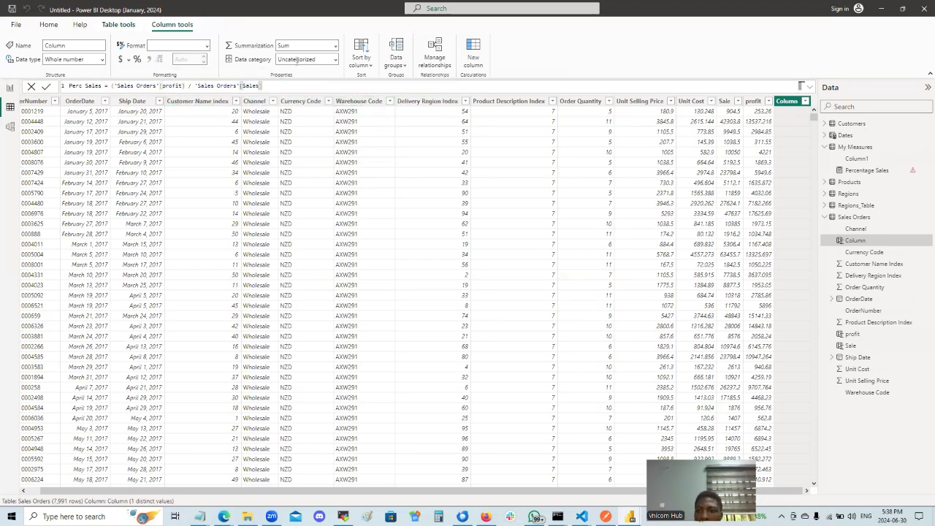
pyautogui.press('BackSpace')
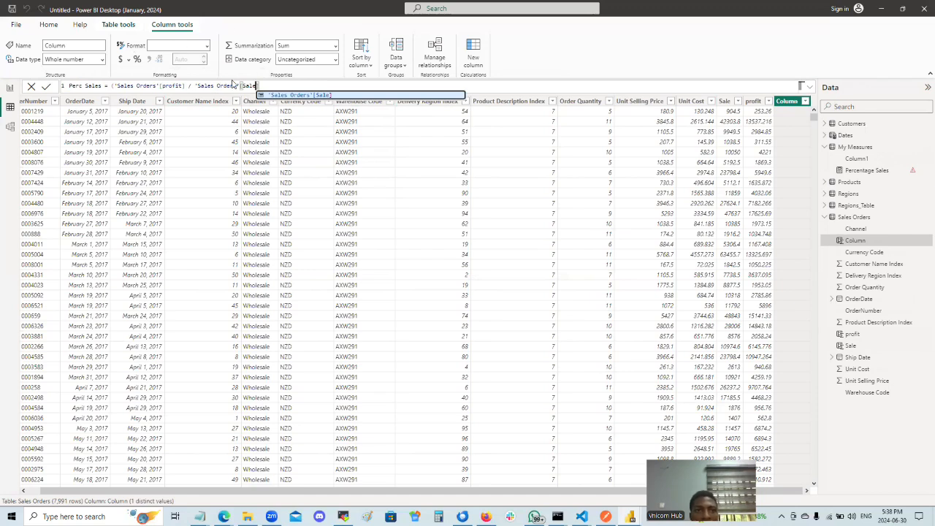
pyautogui.write('])')
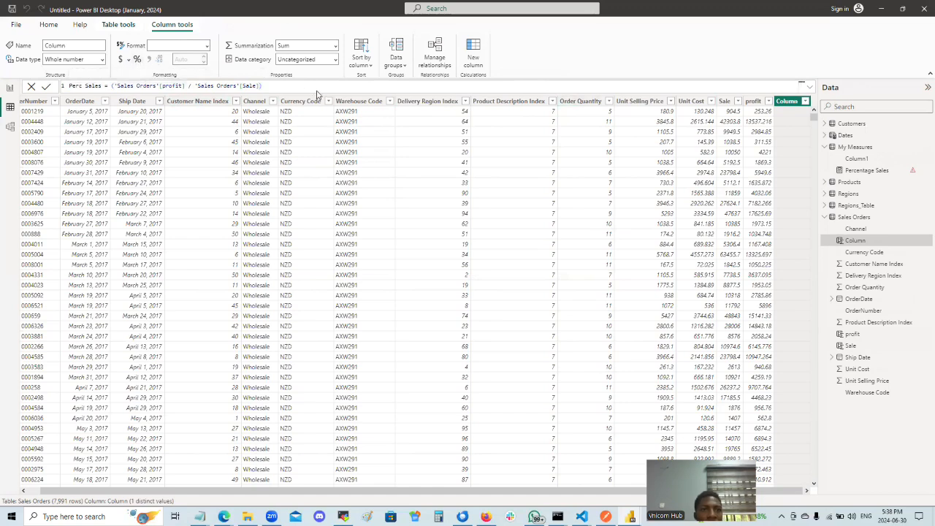
pyautogui.press('Return')
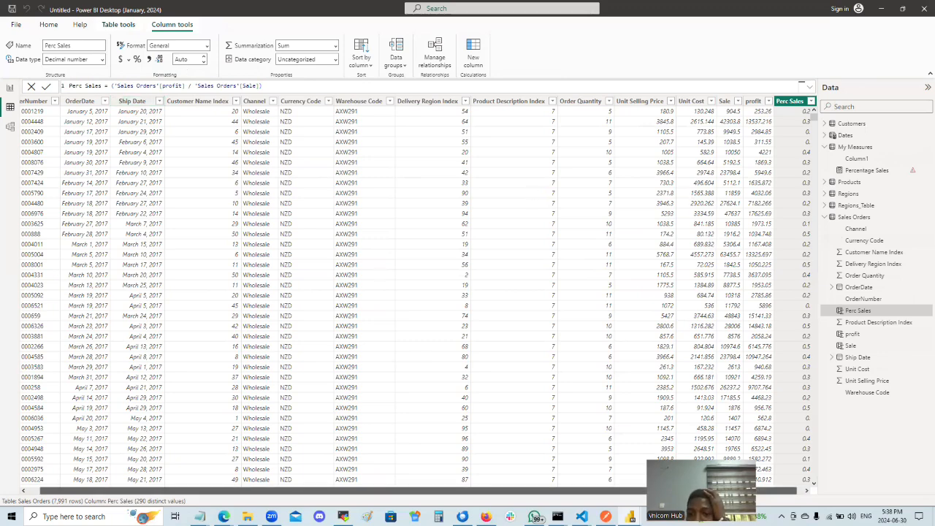
# Format the Perc Sales column as Percentage with 3 decimal places.
pyautogui.moveTo(767, 491); pyautogui.dragTo(773, 490)
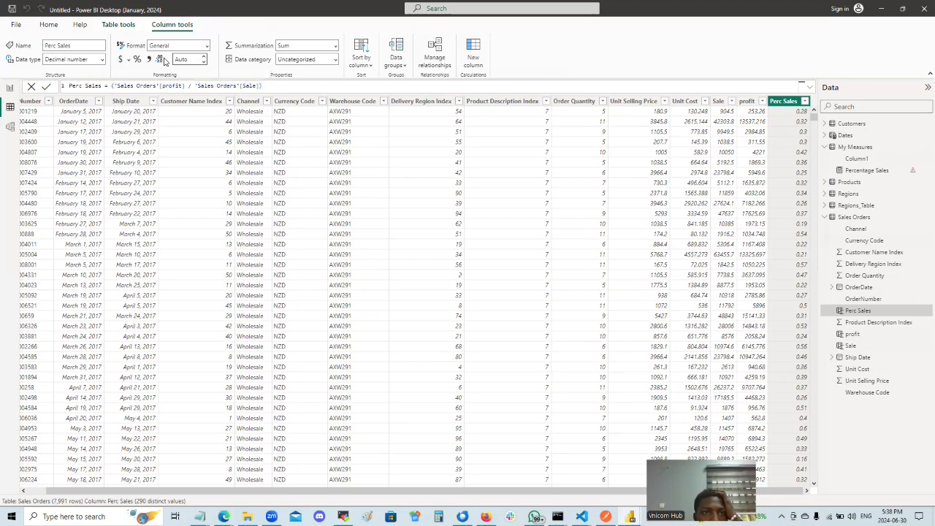
pyautogui.click(206, 47)
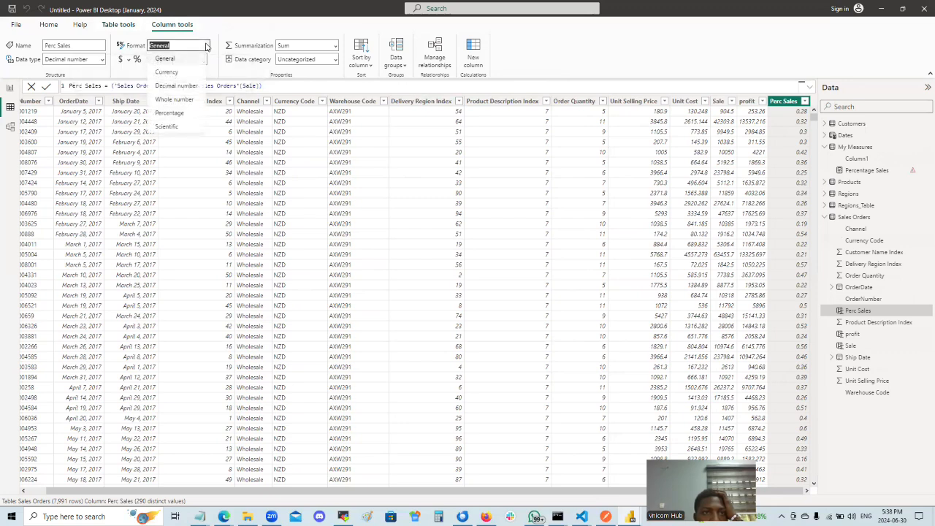
pyautogui.click(169, 113)
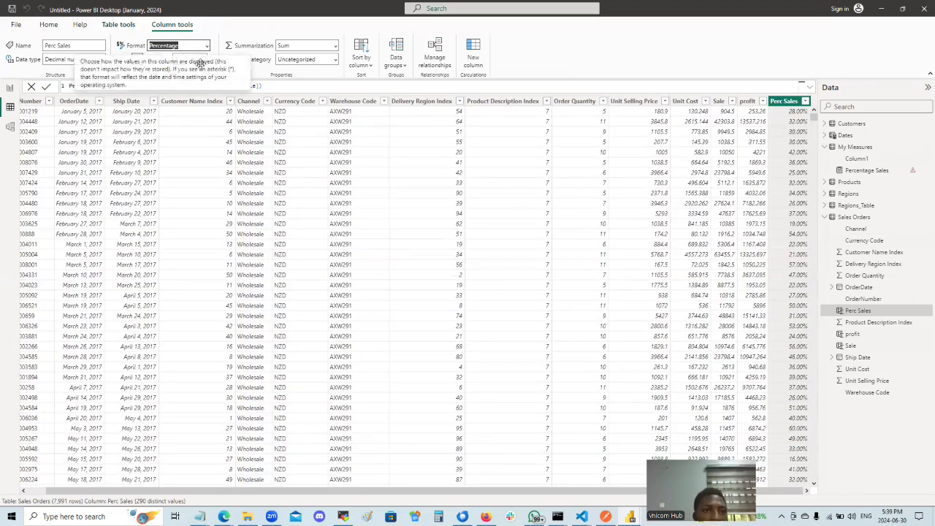
pyautogui.click(203, 62)
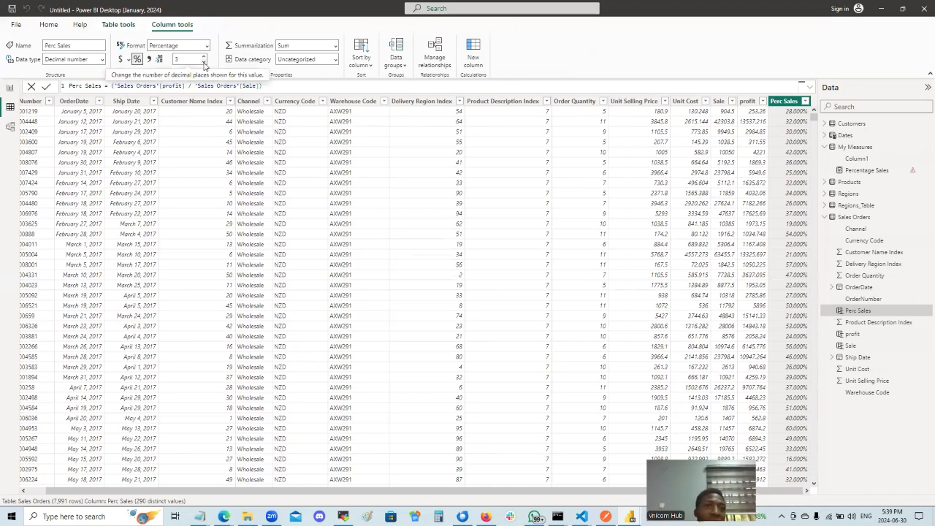
# Reduce the Perc Sales column's percentage format to 1 decimal place.
pyautogui.click(204, 64)
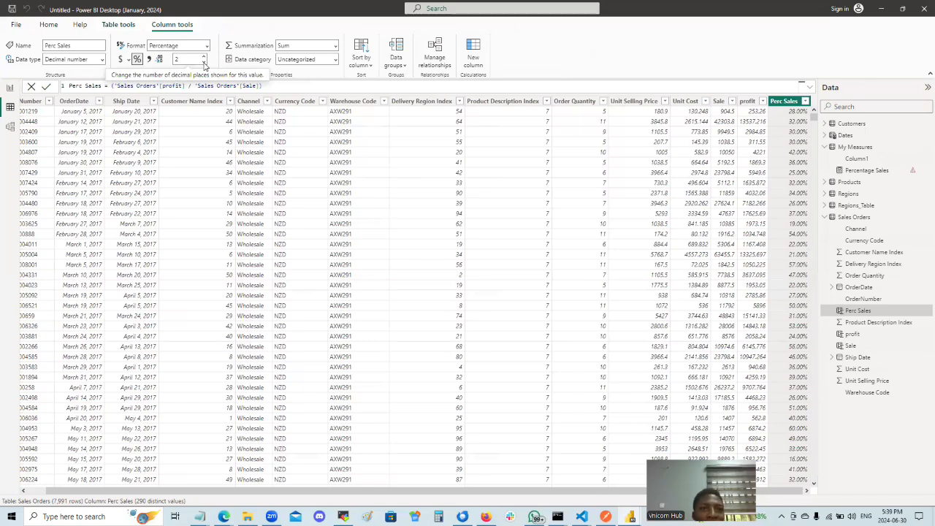
pyautogui.click(204, 63)
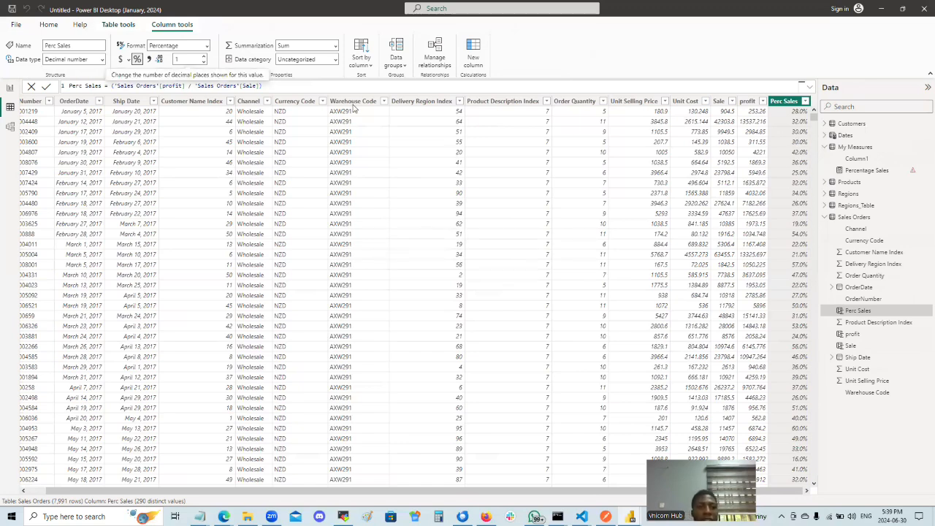
# Clear the profit field from the duplicate Profit card in the report, trying Perc Sales in its place and removing it again.
pyautogui.click(11, 88)
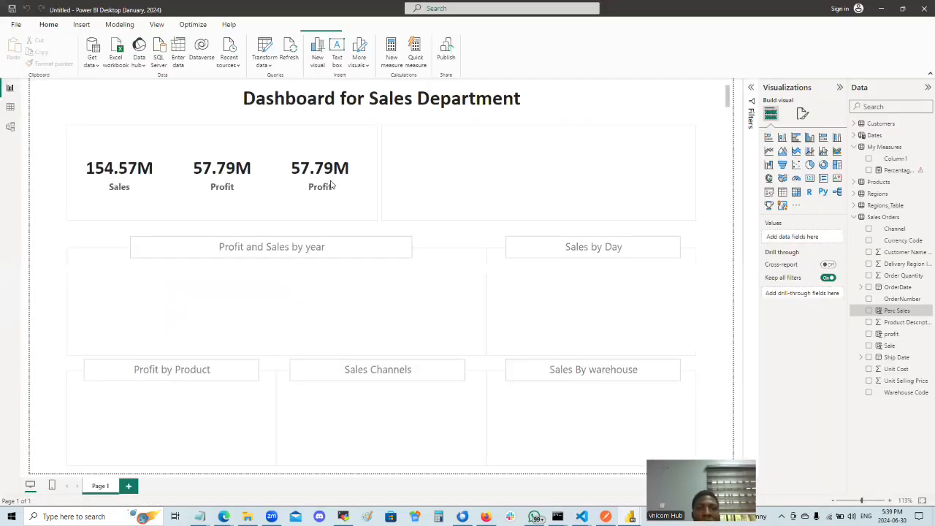
pyautogui.click(331, 175)
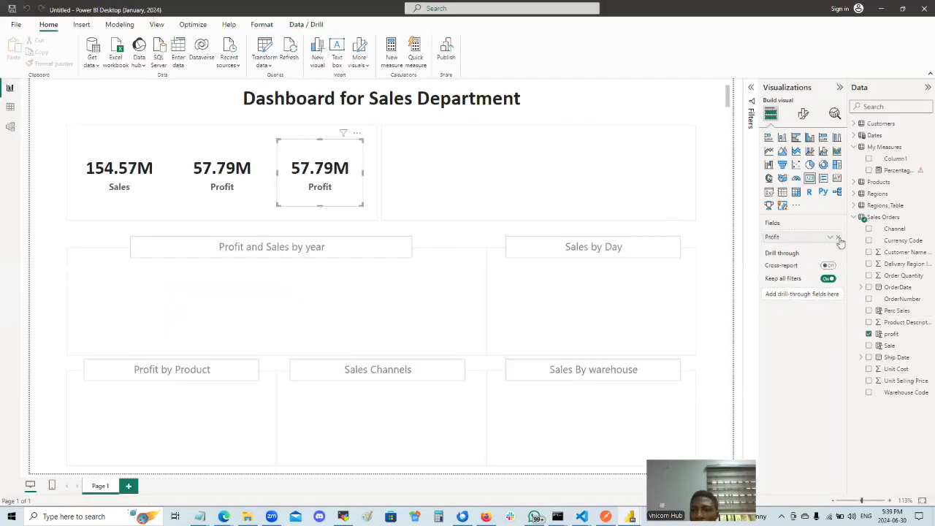
pyautogui.click(868, 334)
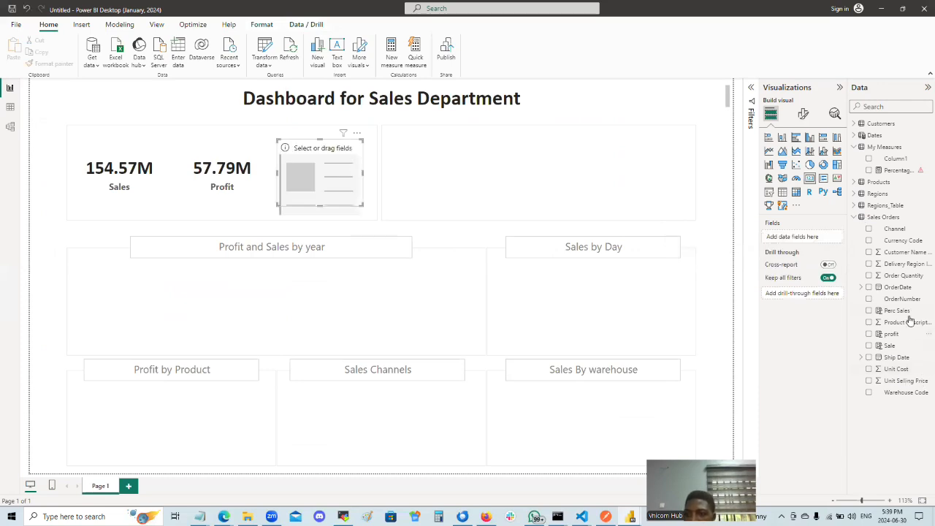
pyautogui.moveTo(906, 312); pyautogui.dragTo(829, 241)
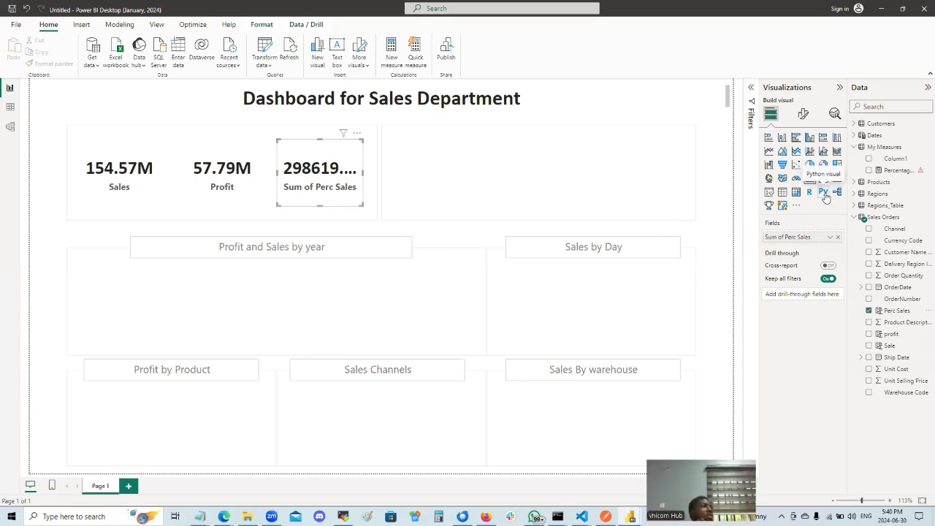
pyautogui.click(838, 237)
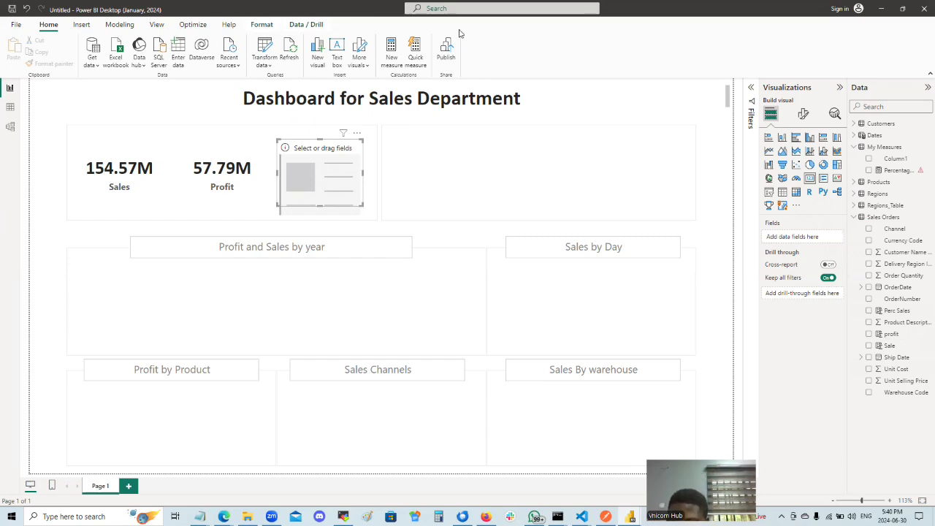
# Replace the DIVIDE() expression in the Percentage Sales measure with SUM('Sales Orders'[profit]).
pyautogui.click(899, 170)
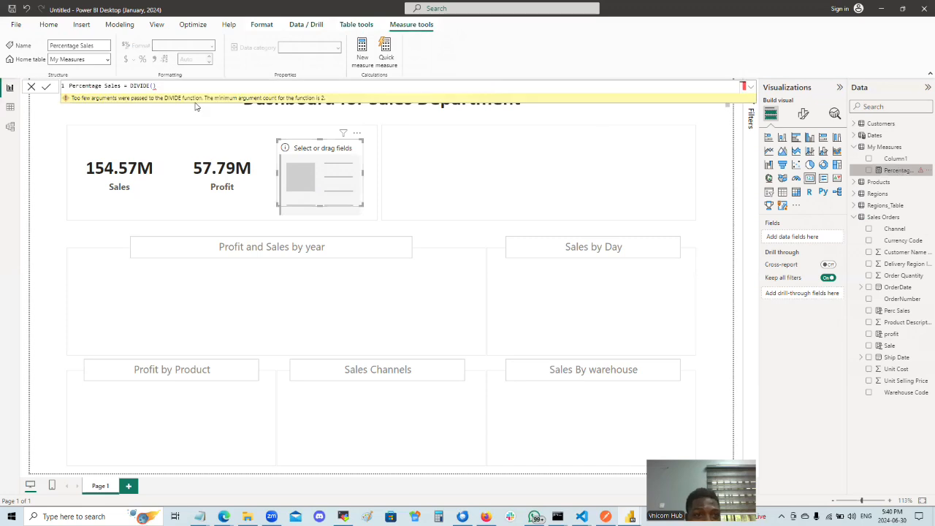
pyautogui.click(166, 87)
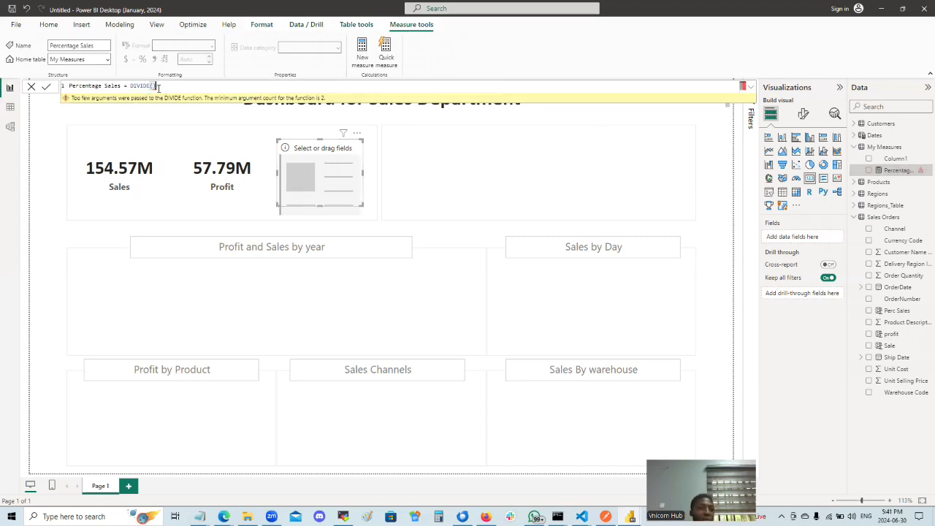
pyautogui.moveTo(157, 86); pyautogui.dragTo(131, 86)
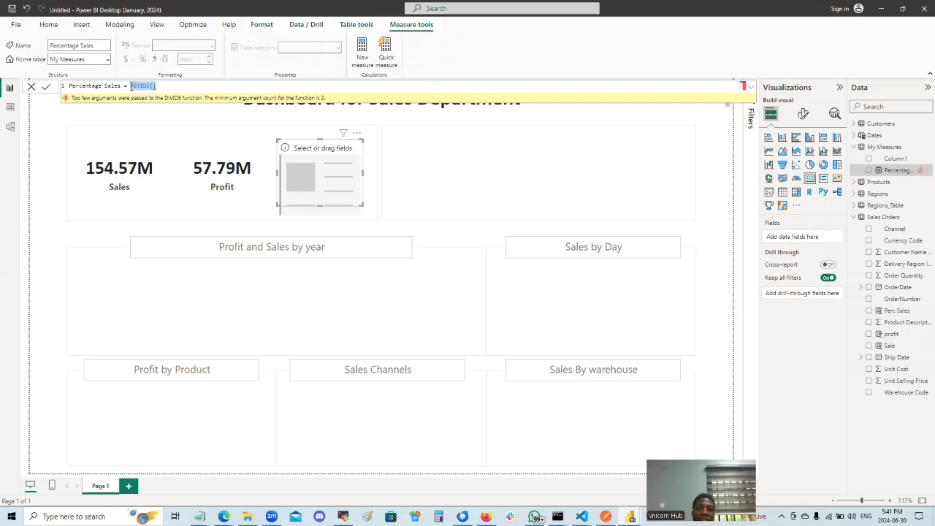
pyautogui.press('BackSpace')
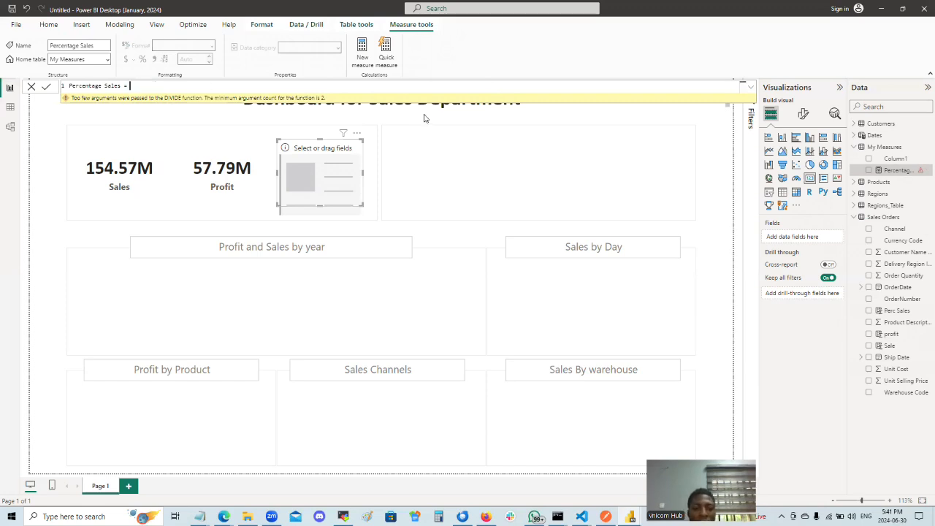
pyautogui.write('SUM()')
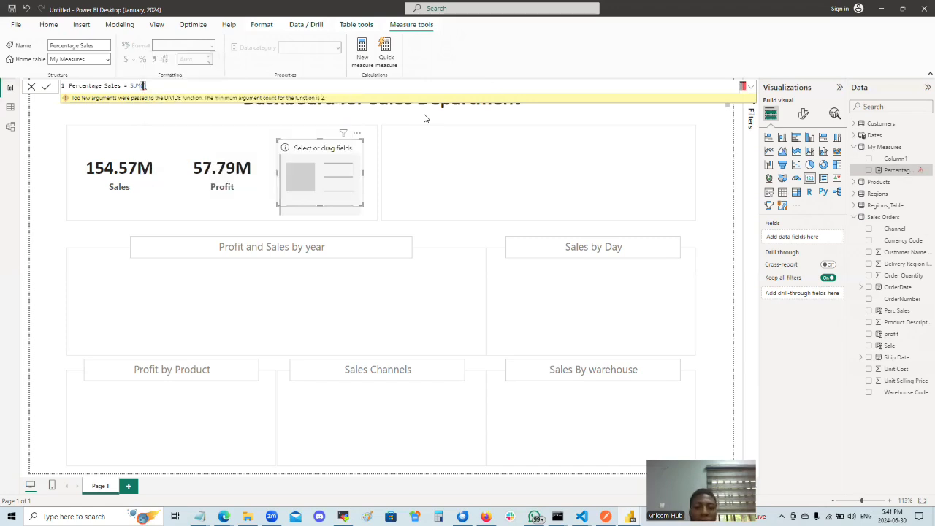
pyautogui.write('sal')
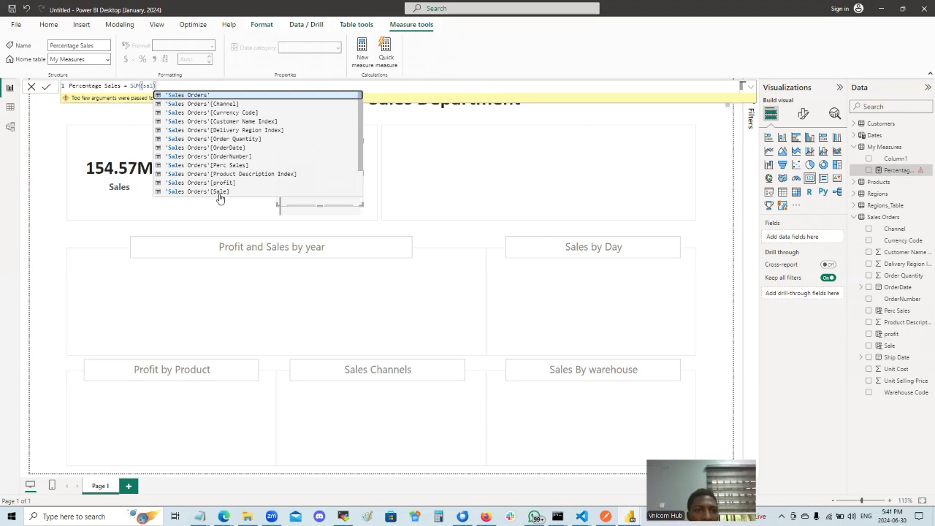
pyautogui.click(225, 183)
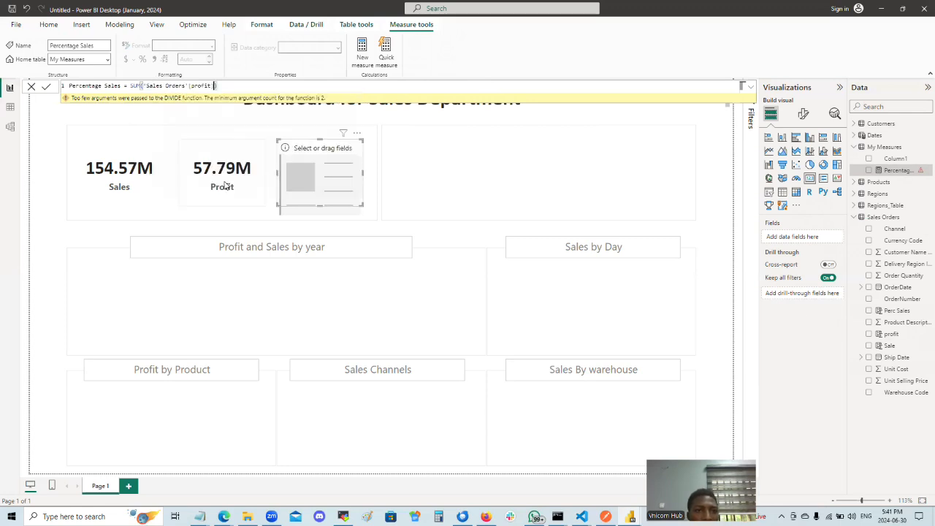
# Divide the measure's profit sum by SUM('Sales Orders'[Sale]) and commit the formula.
pyautogui.write('/ ')
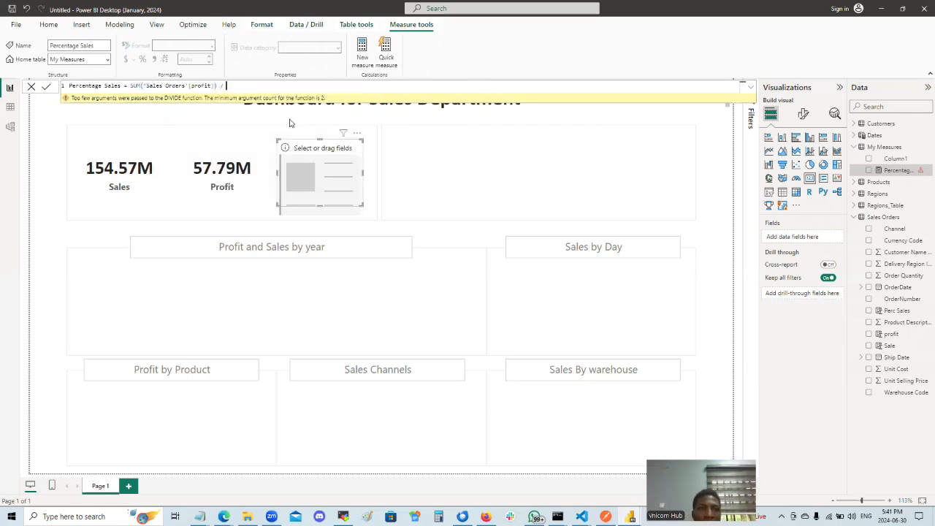
pyautogui.write('SUM')
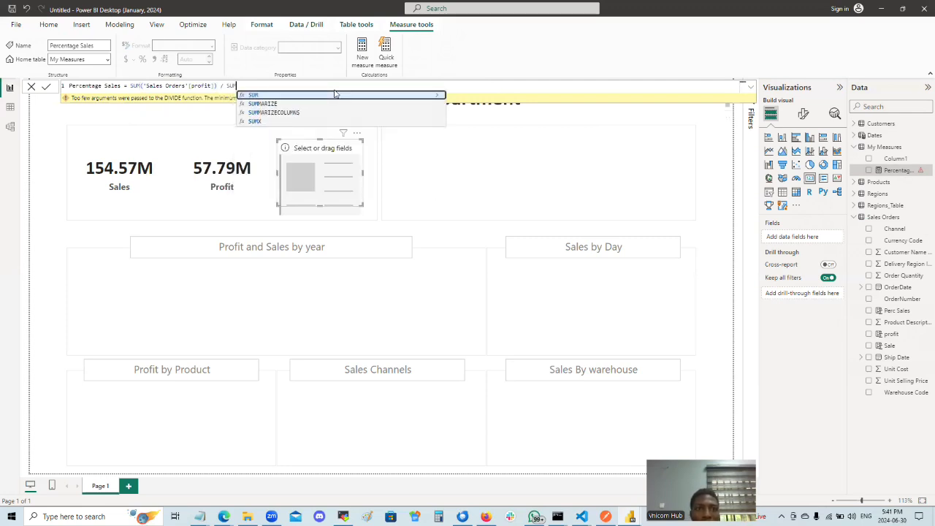
pyautogui.click(298, 96)
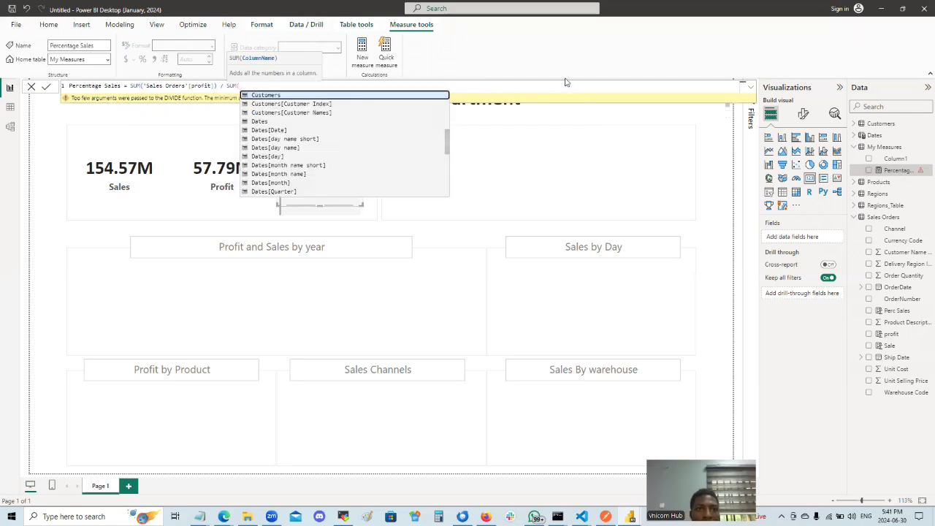
pyautogui.write('sal')
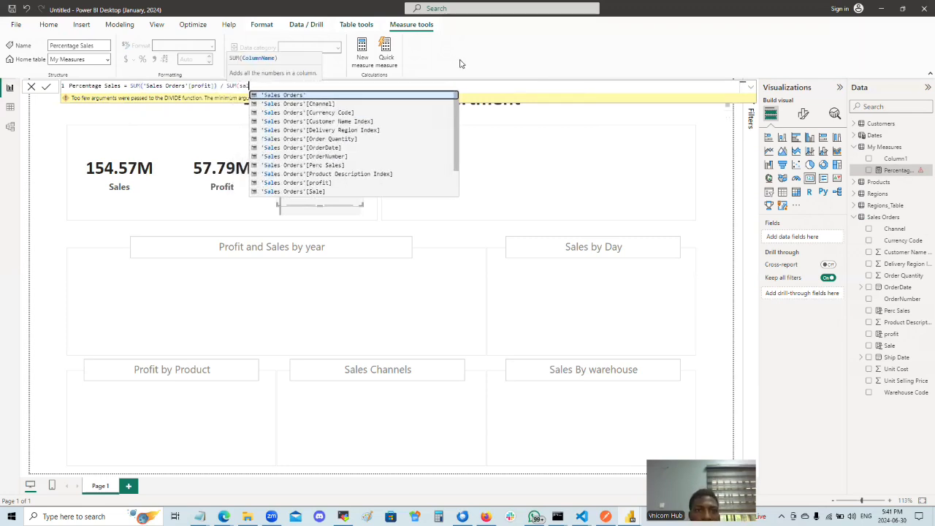
pyautogui.click(299, 192)
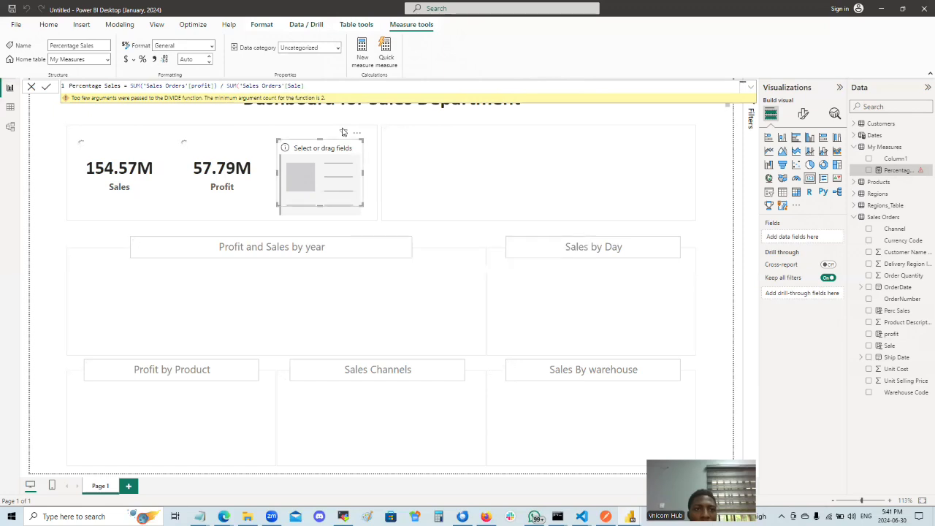
pyautogui.write(')')
pyautogui.press('Return')
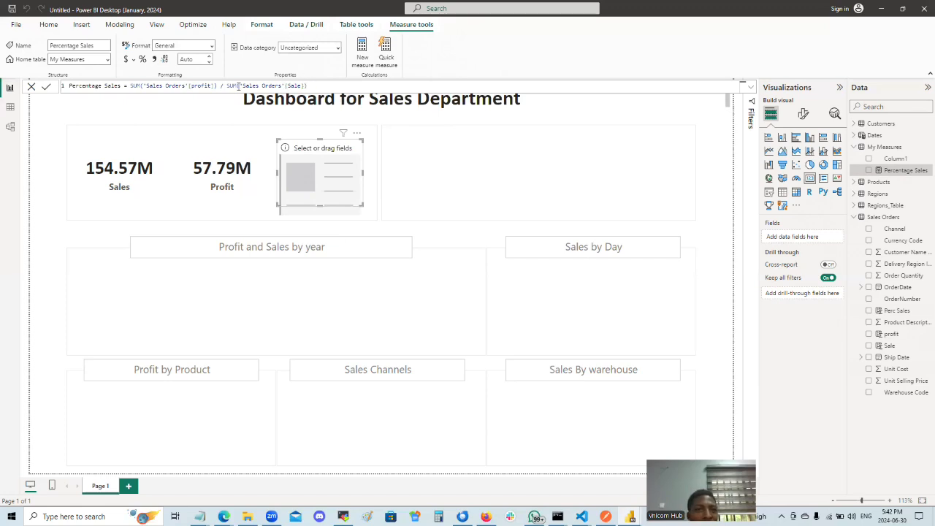
# Format the Percentage Sales measure as Percentage with 1 decimal place and add it to the empty card.
pyautogui.click(212, 46)
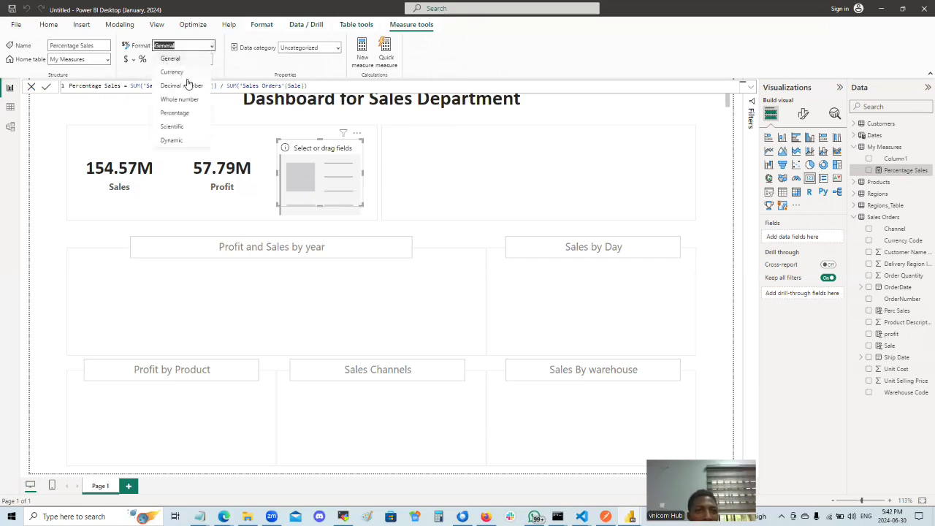
pyautogui.click(181, 115)
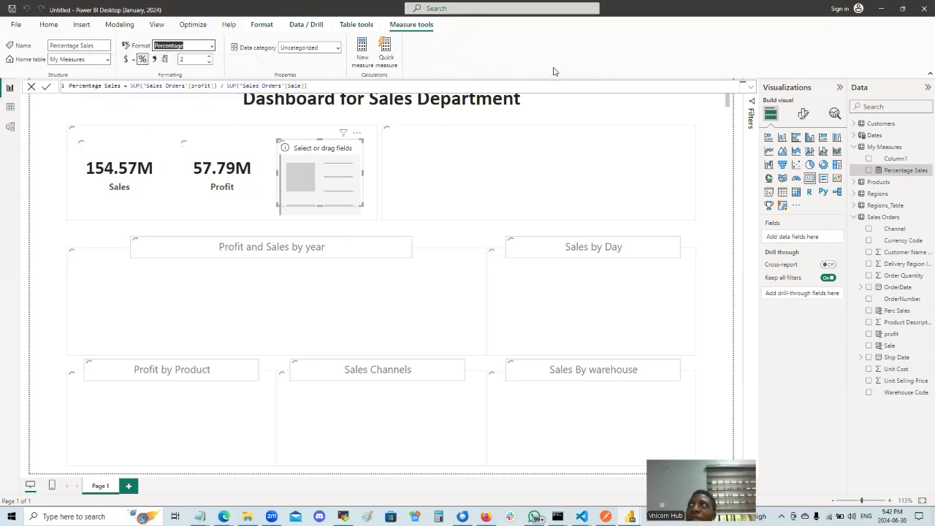
pyautogui.click(210, 62)
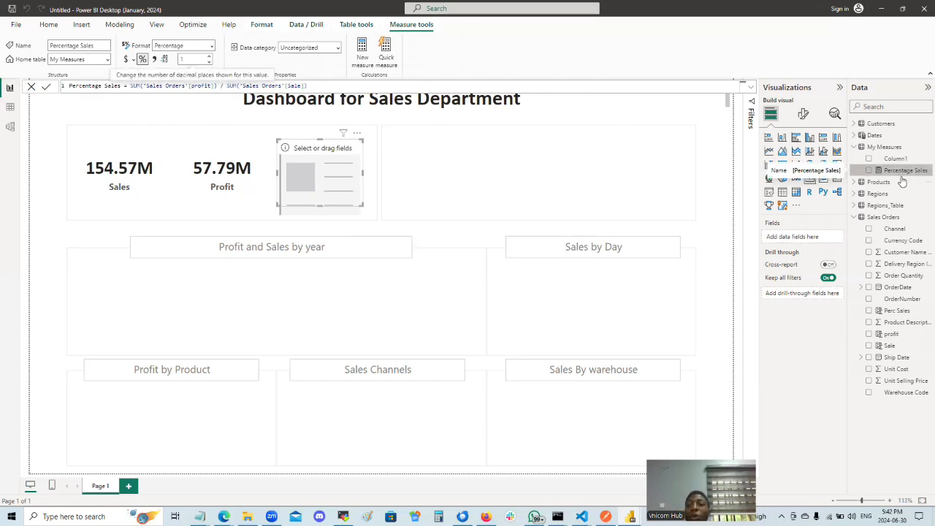
pyautogui.moveTo(906, 179); pyautogui.dragTo(818, 241)
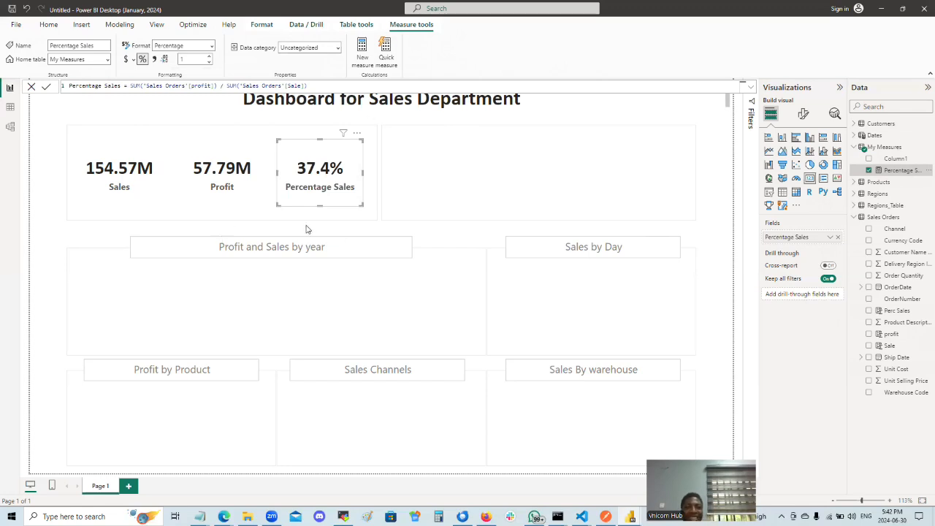
pyautogui.click(67, 236)
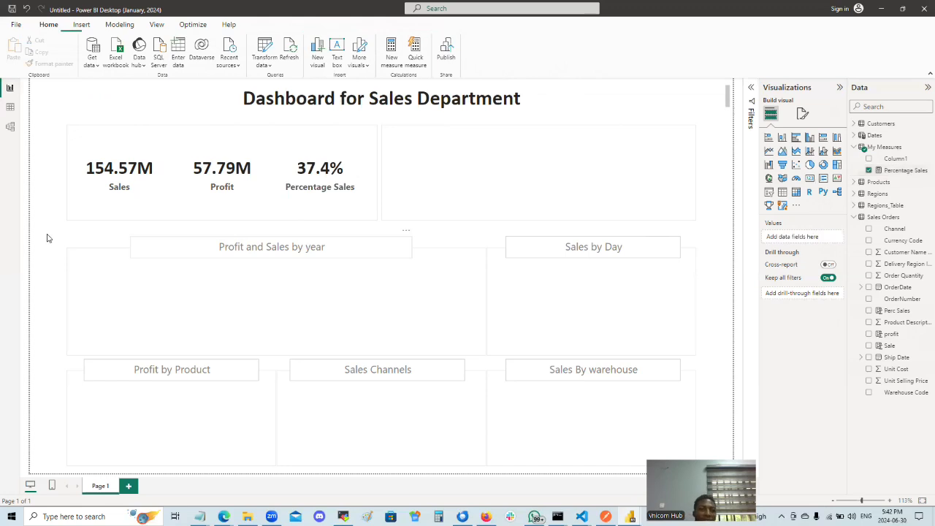
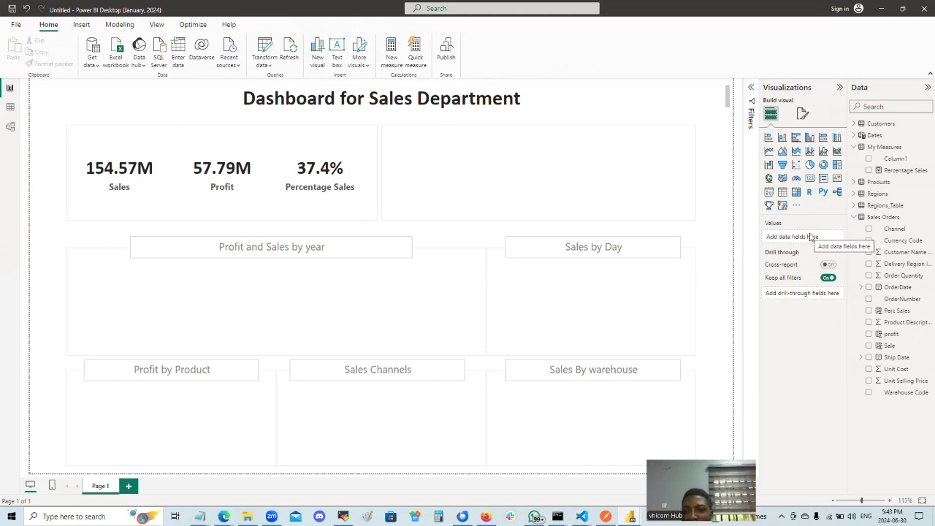
pyautogui.click(337, 179)
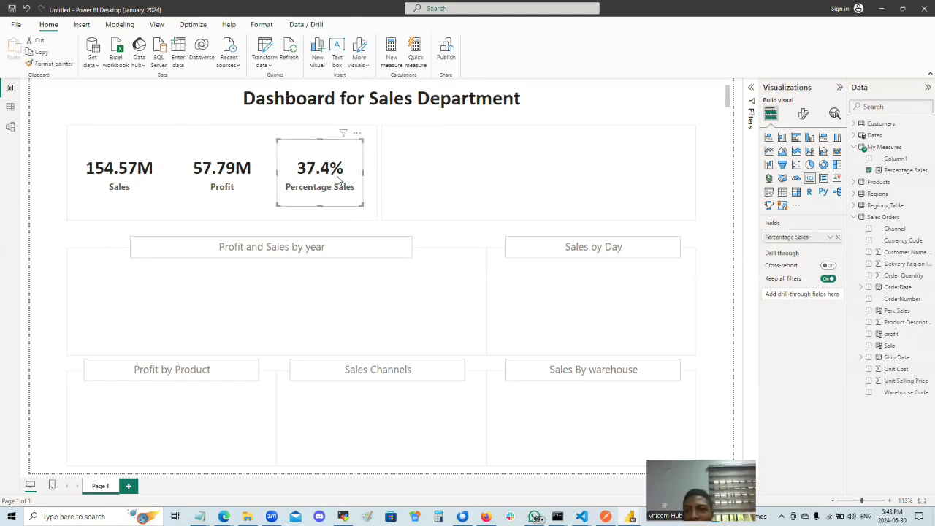
pyautogui.click(829, 239)
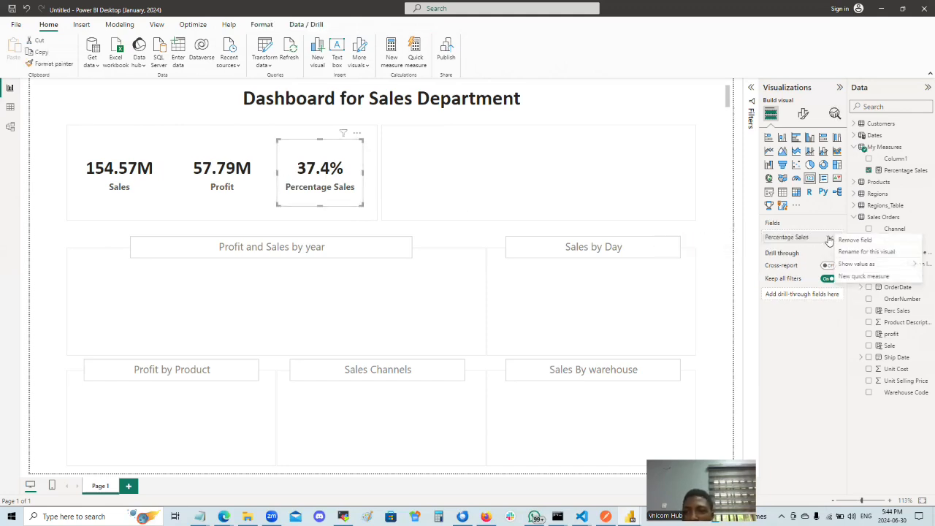
pyautogui.click(873, 252)
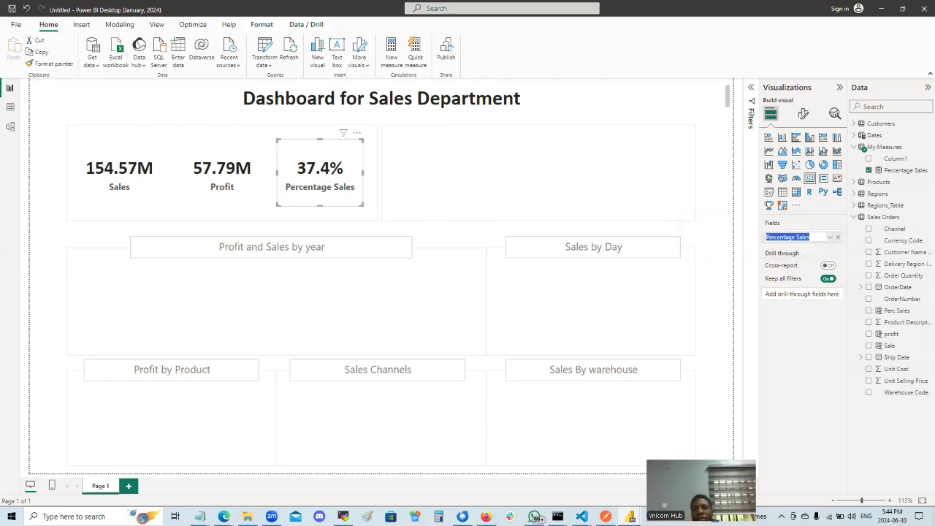
pyautogui.click(494, 341)
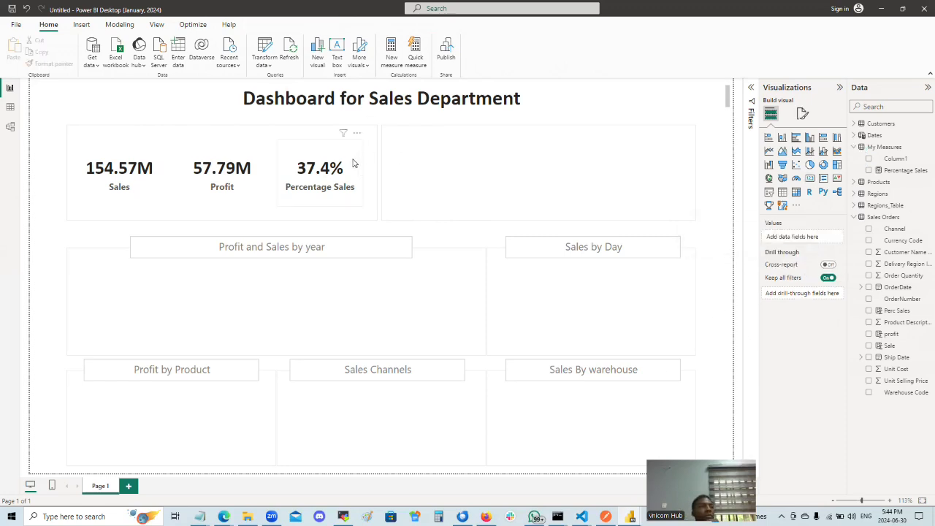
# Rename the Percentage Sales field for the third card only as "% Profit on Sales".
pyautogui.click(334, 200)
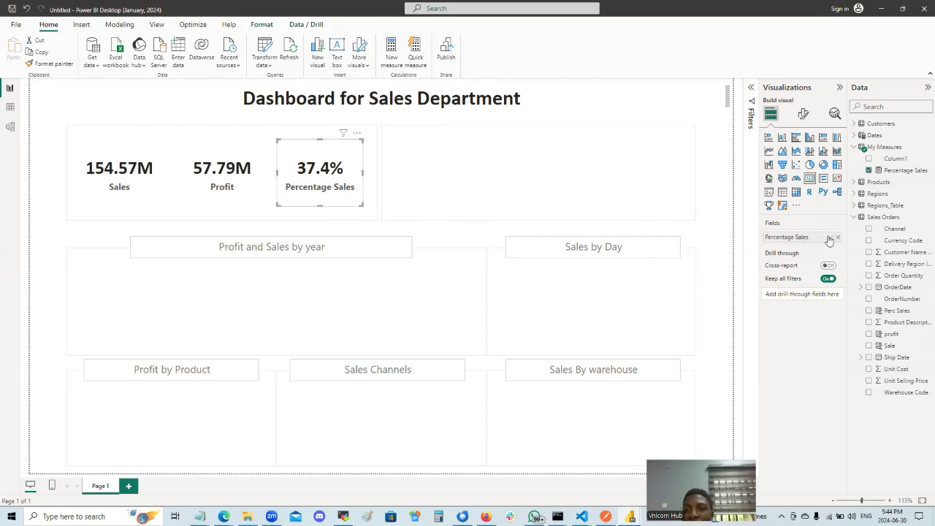
pyautogui.click(829, 237)
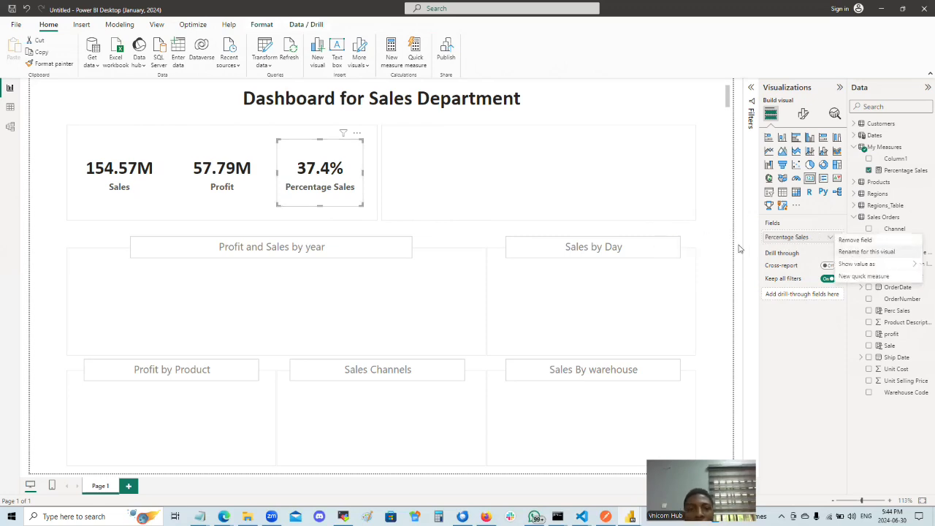
pyautogui.click(856, 253)
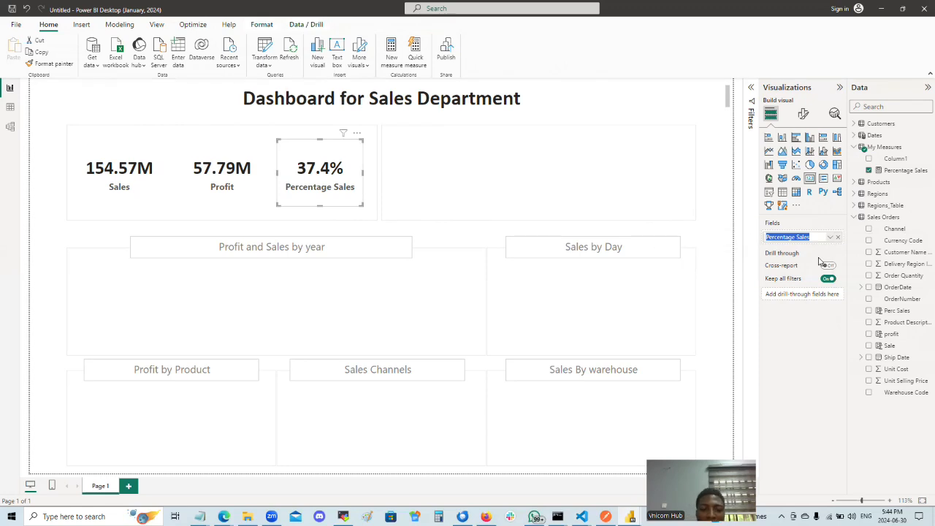
pyautogui.write('% Profit on Sales')
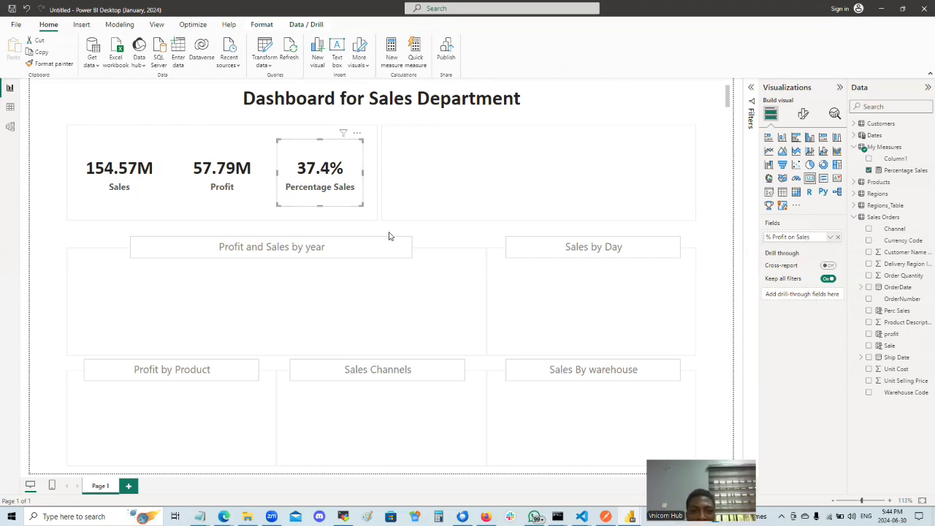
pyautogui.click(683, 196)
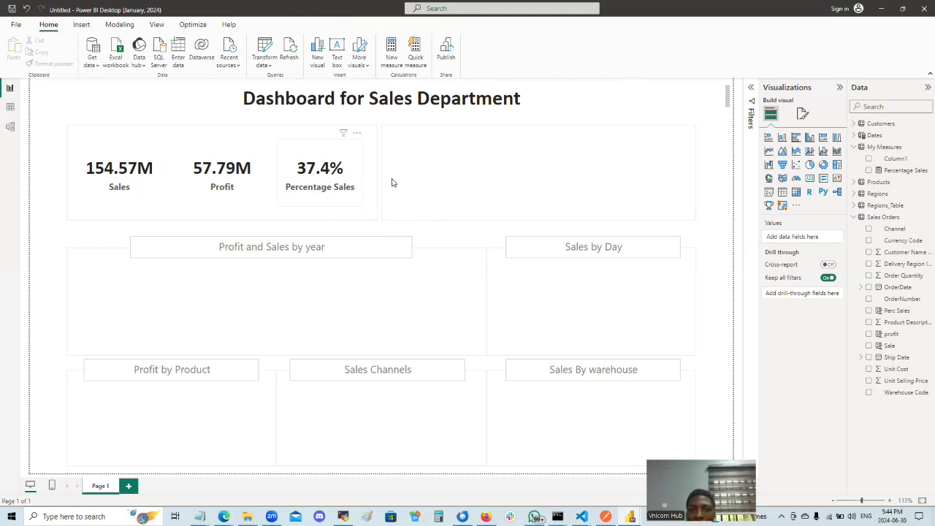
# Try to rename the Percentage Sales field on the third card as "% Profit on Sales" for that visual only.
pyautogui.click(321, 183)
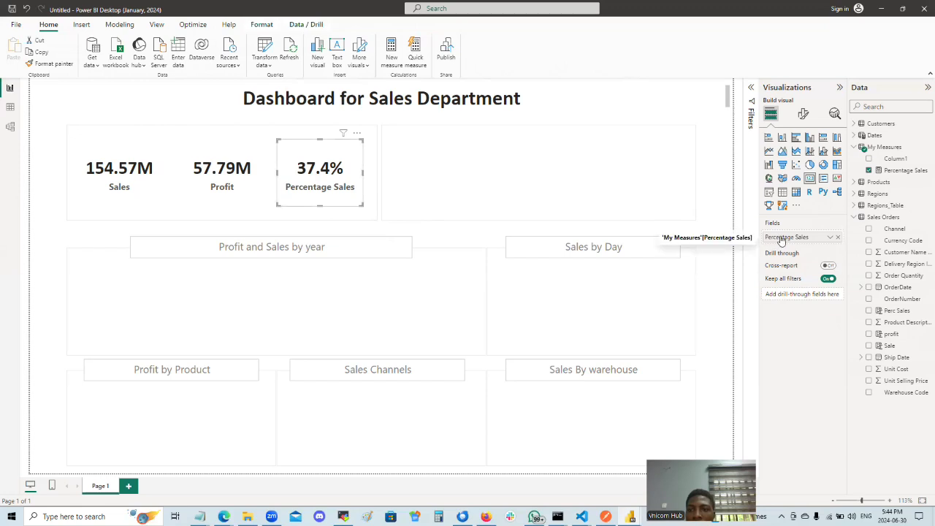
pyautogui.click(830, 237)
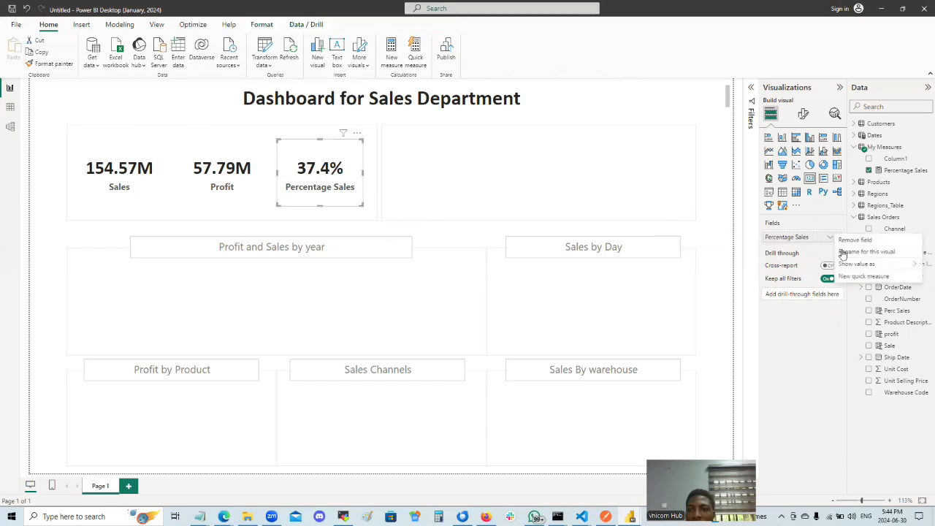
pyautogui.click(845, 252)
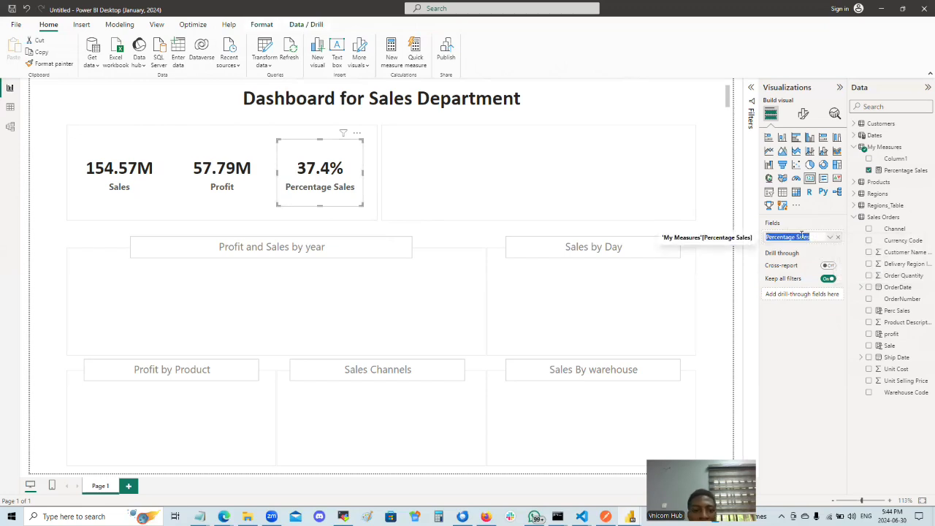
pyautogui.write('%')
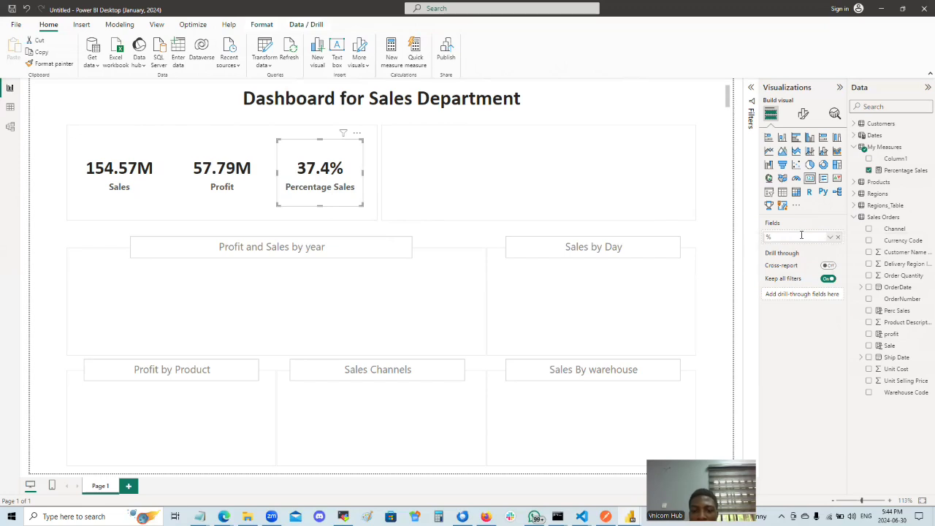
pyautogui.write(' Profit on Sales')
pyautogui.press('Return')
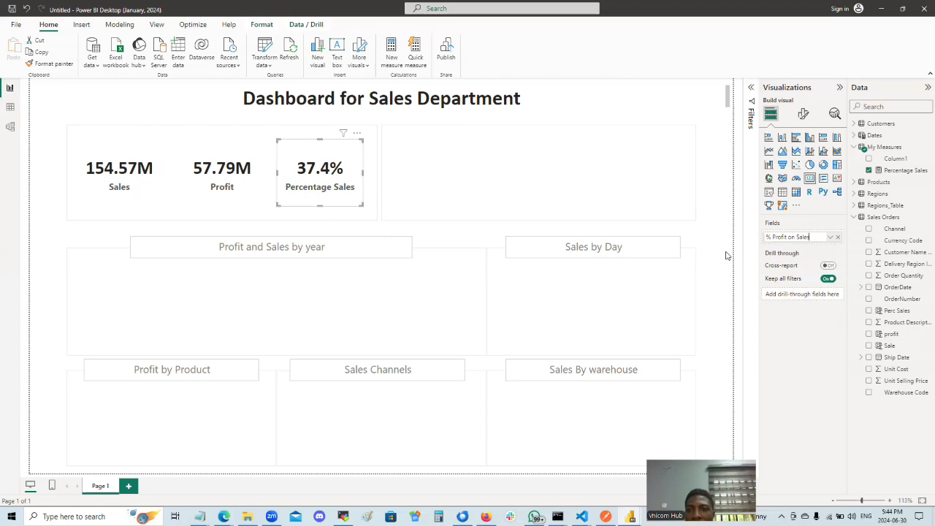
pyautogui.click(722, 257)
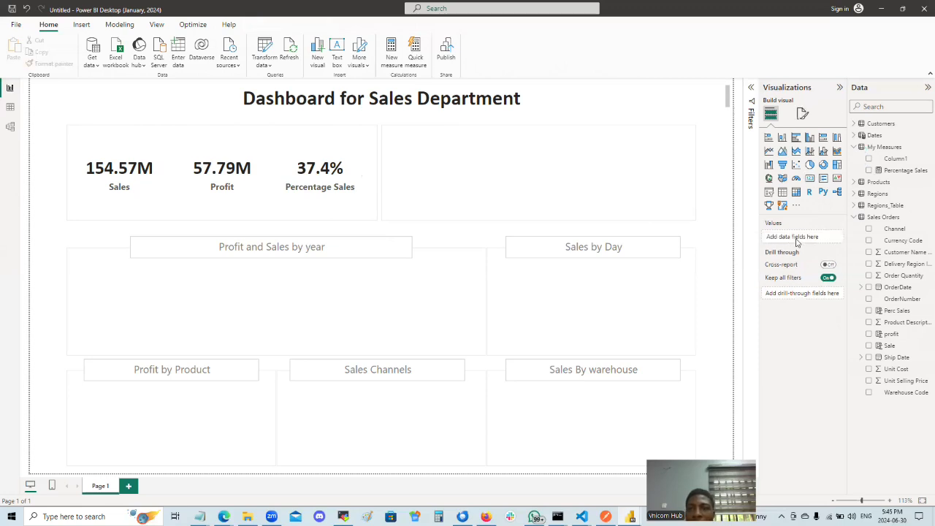
# Try to rename the third card's Percentage Sales field as "Profit Margin" for that visual only.
pyautogui.click(349, 191)
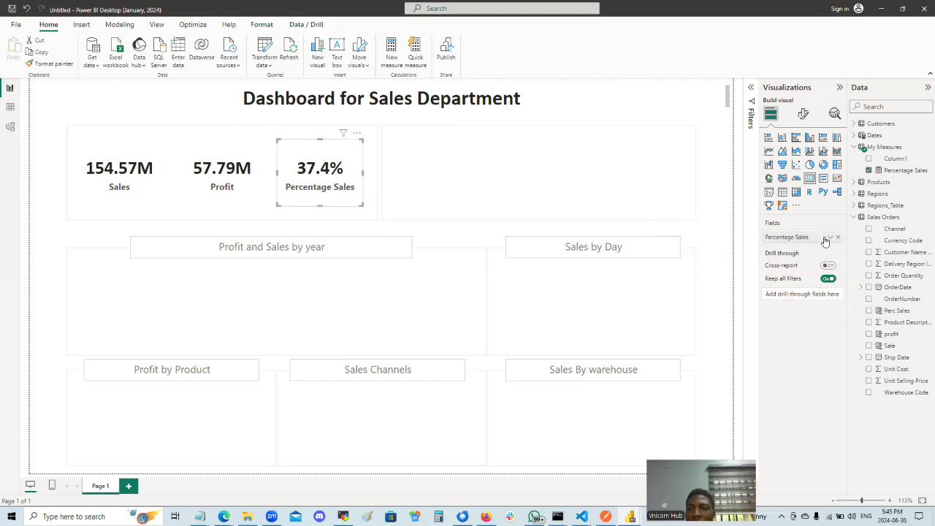
pyautogui.click(829, 237)
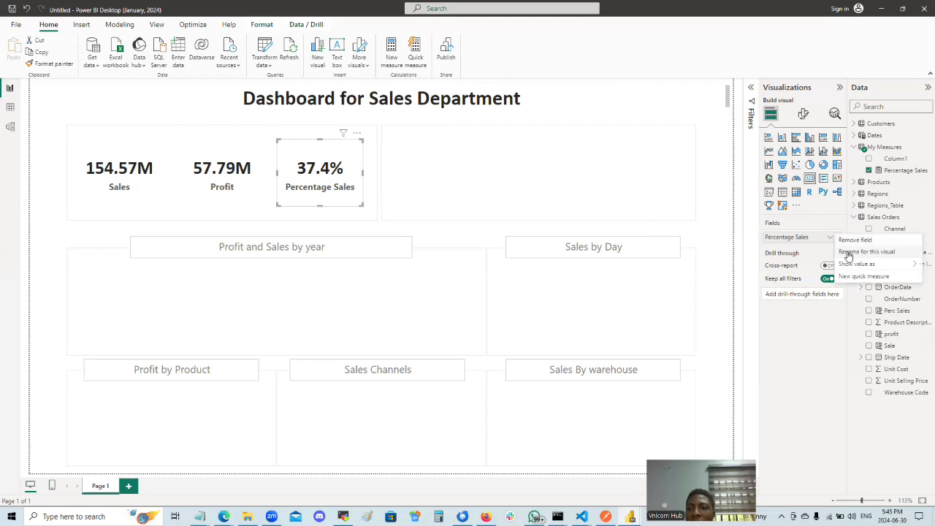
pyautogui.click(845, 251)
pyautogui.write('P')
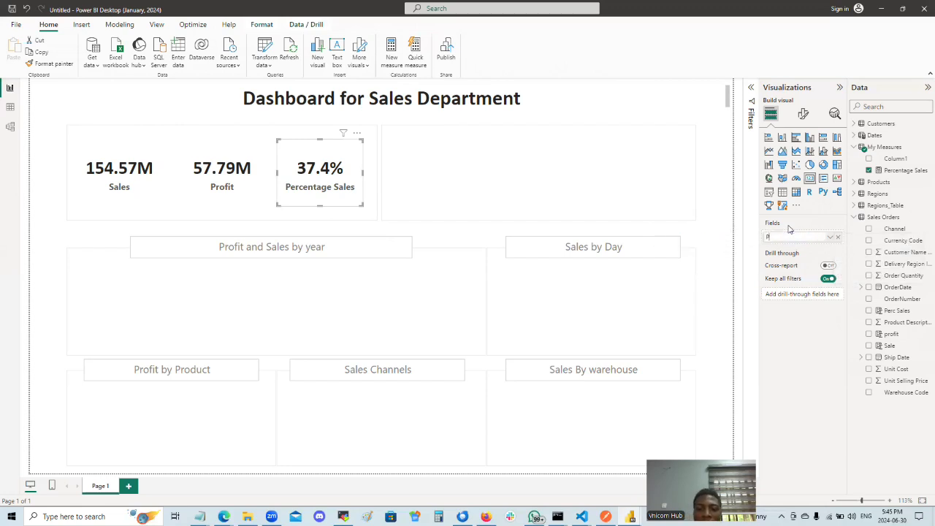
pyautogui.write('rofit Margin')
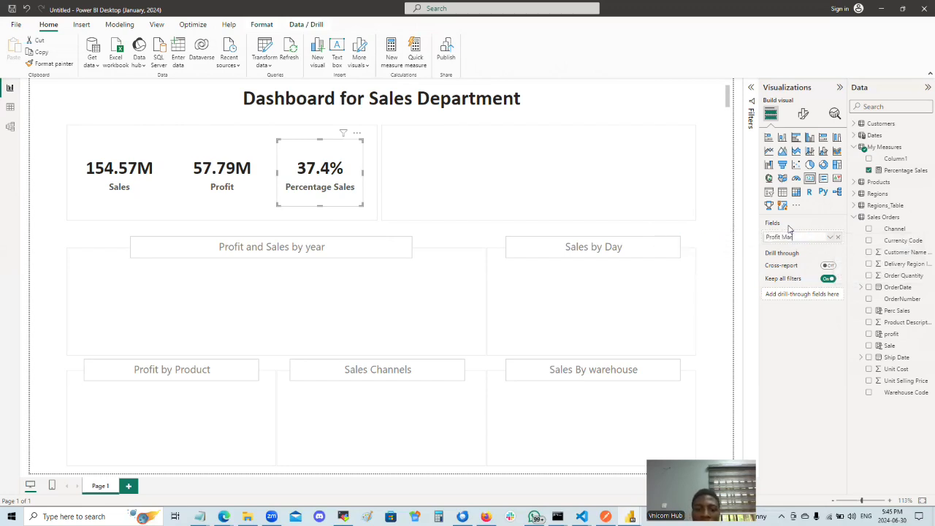
pyautogui.click(712, 309)
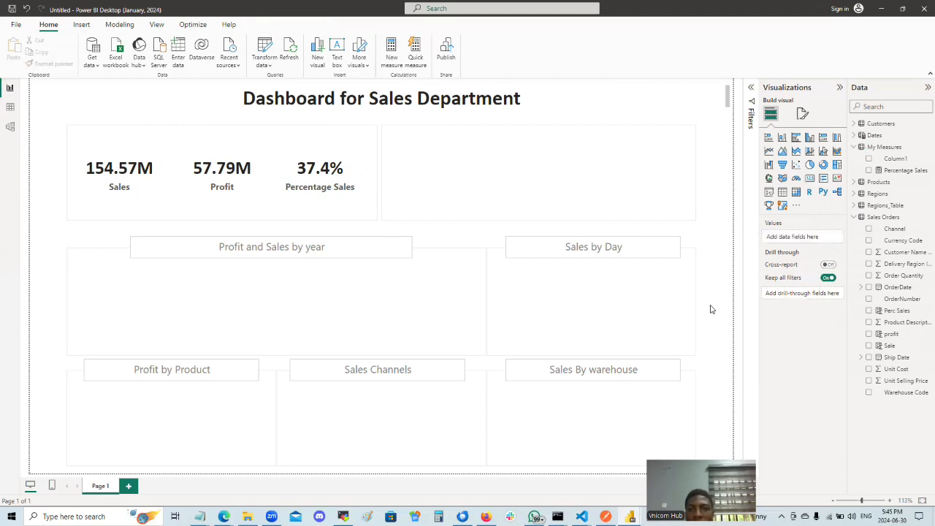
# Rename the Percentage Sales field on the third card as "Profit" for that visual only.
pyautogui.click(332, 173)
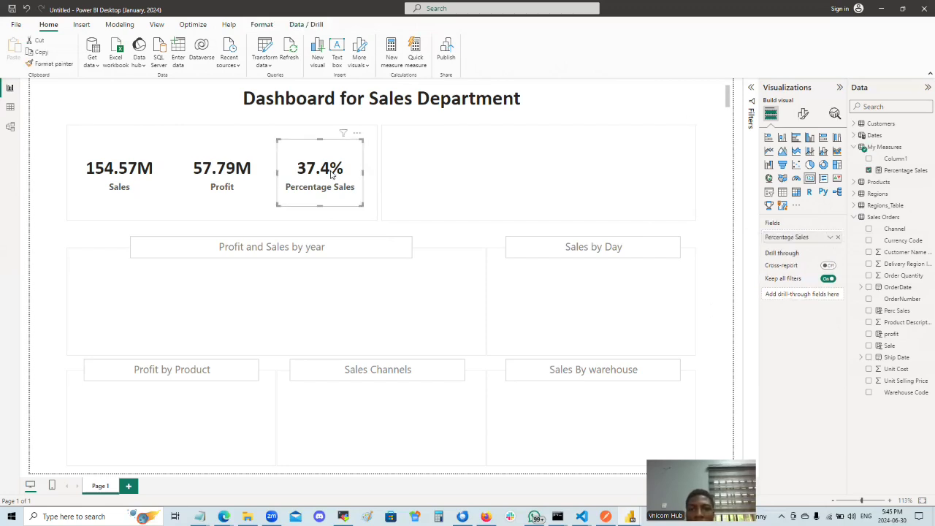
pyautogui.click(829, 237)
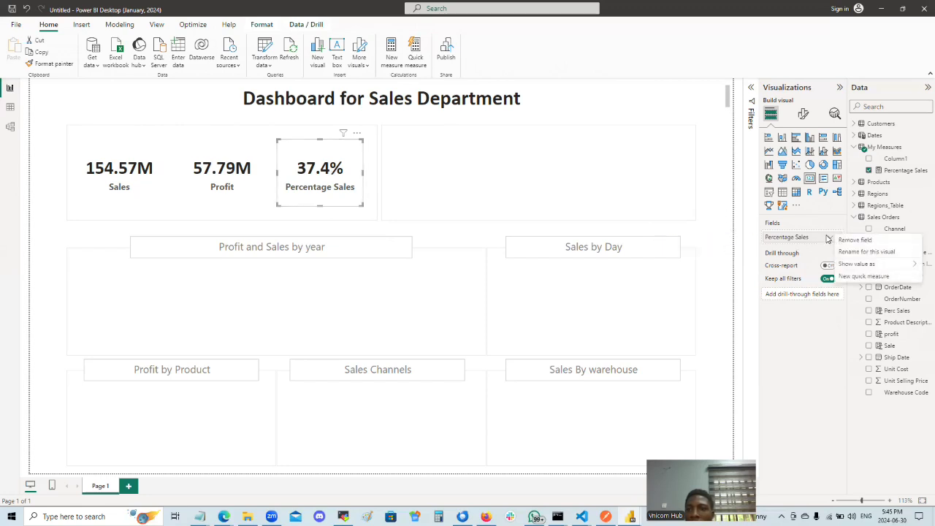
pyautogui.moveTo(866, 264)
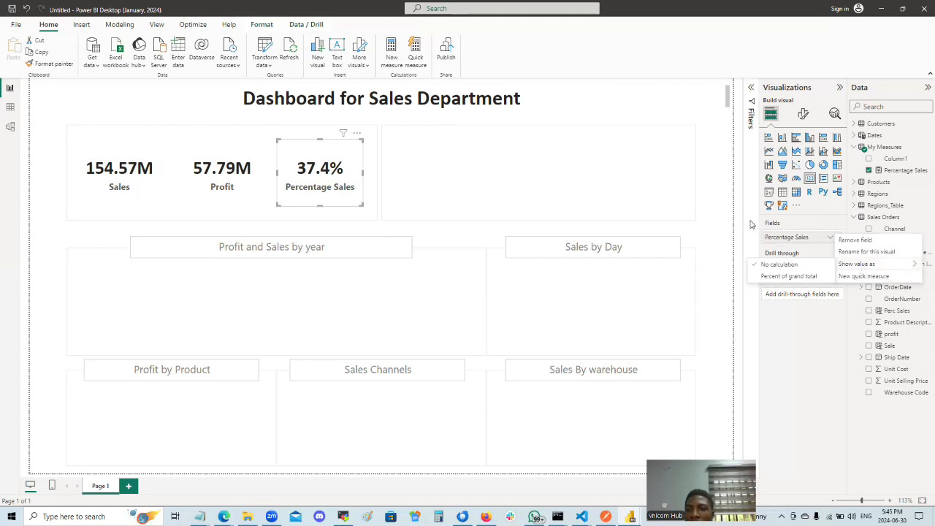
pyautogui.click(794, 239)
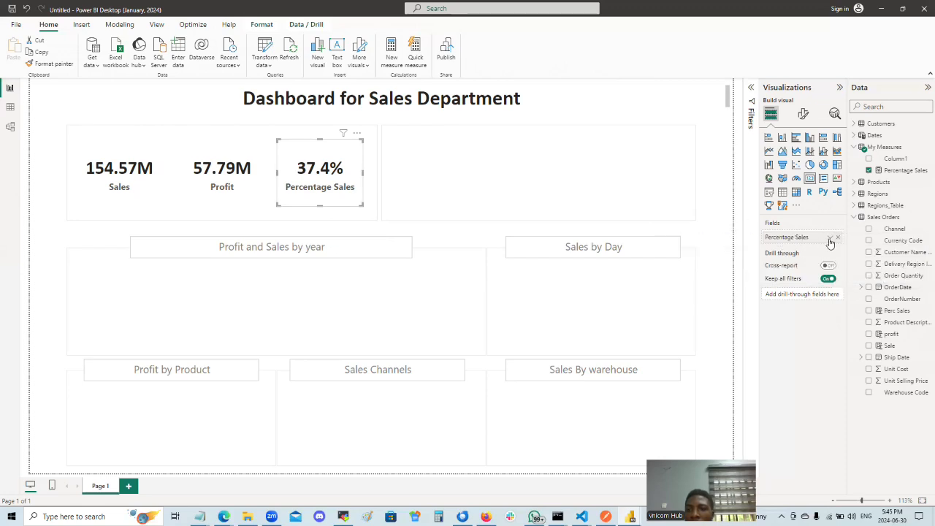
pyautogui.click(829, 239)
pyautogui.click(862, 254)
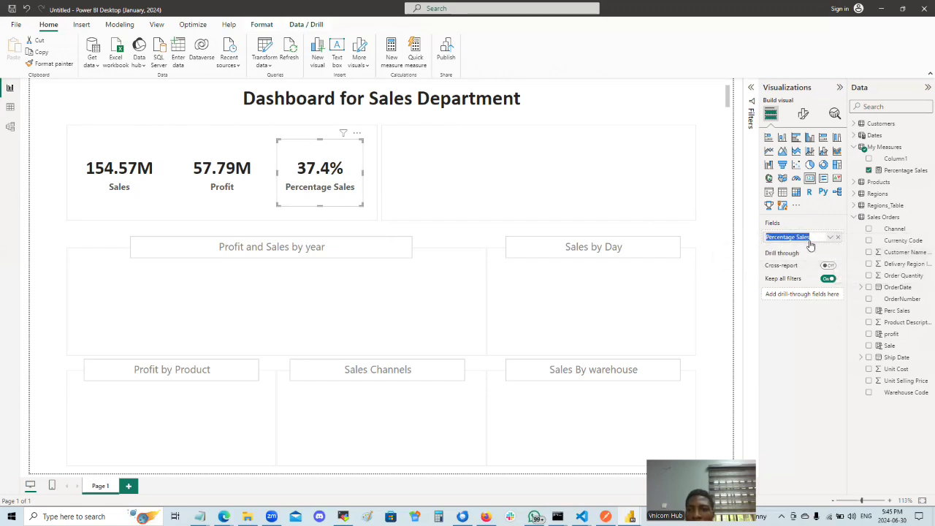
pyautogui.write('Profit')
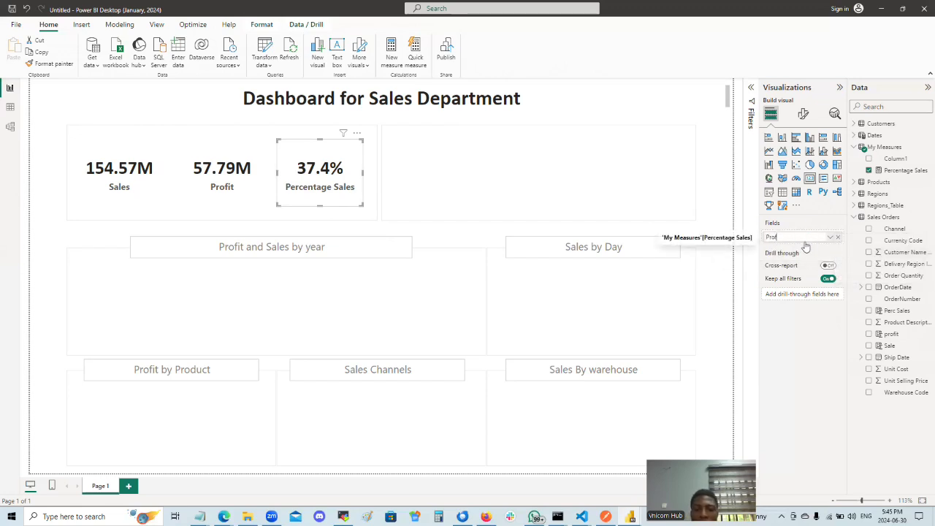
pyautogui.press('Return')
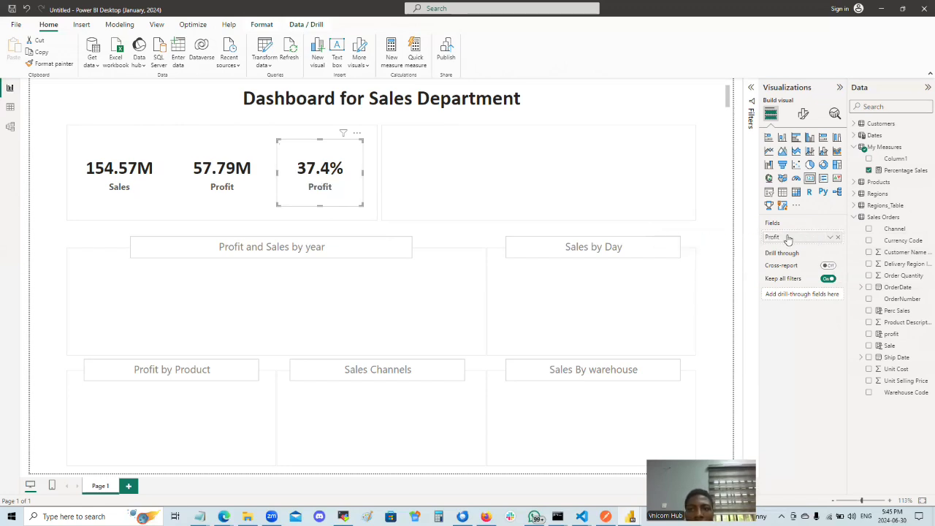
# Change the third card's field name to "Profit Margin" and commit it.
pyautogui.click(829, 238)
pyautogui.click(807, 238)
pyautogui.doubleClick(807, 238)
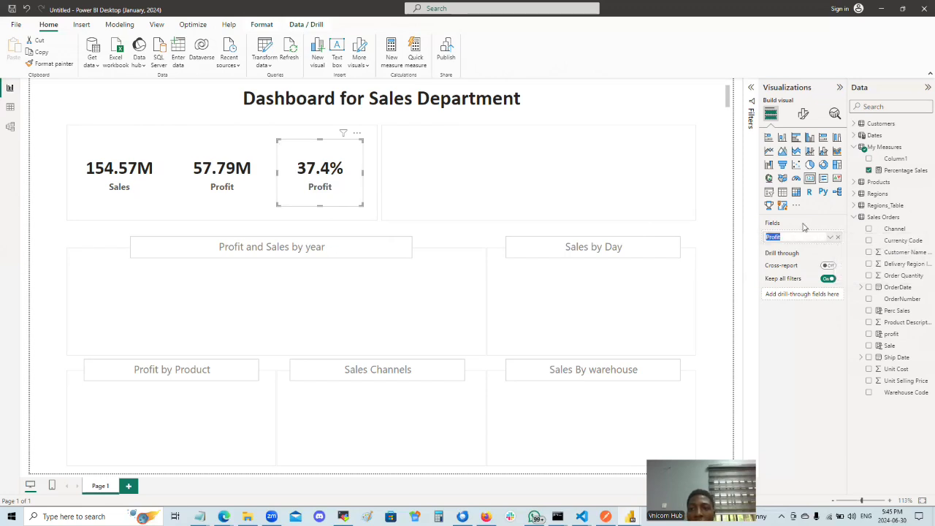
pyautogui.write('M')
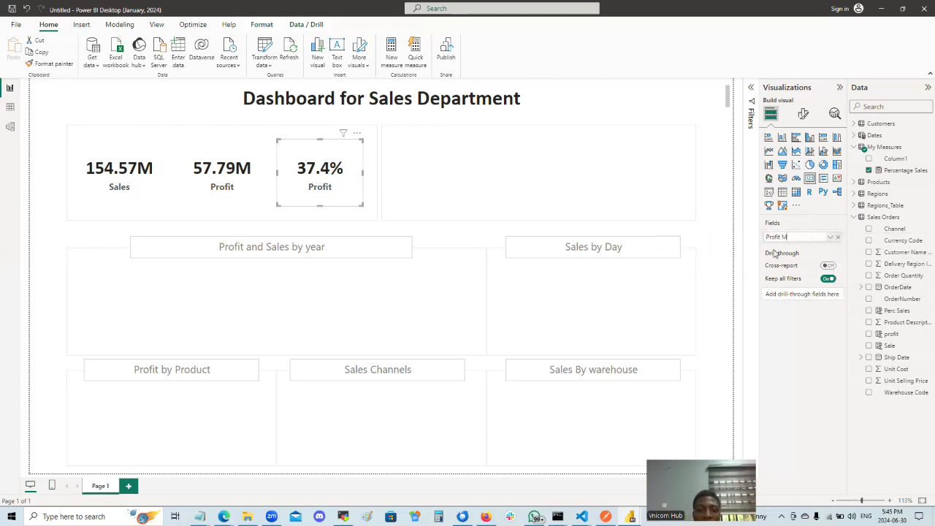
pyautogui.write('argin')
pyautogui.press('Return')
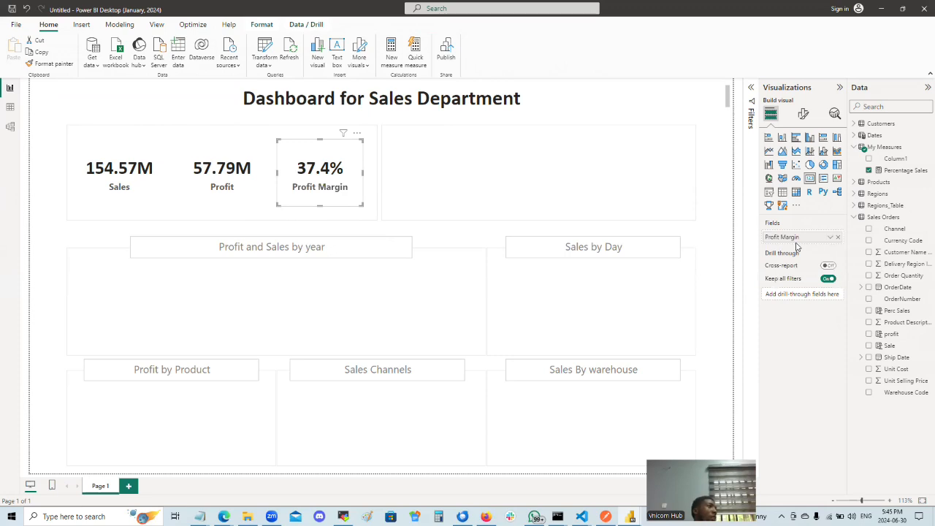
# Insert a stacked column chart and move it into the empty frame beside the summary cards.
pyautogui.click(428, 197)
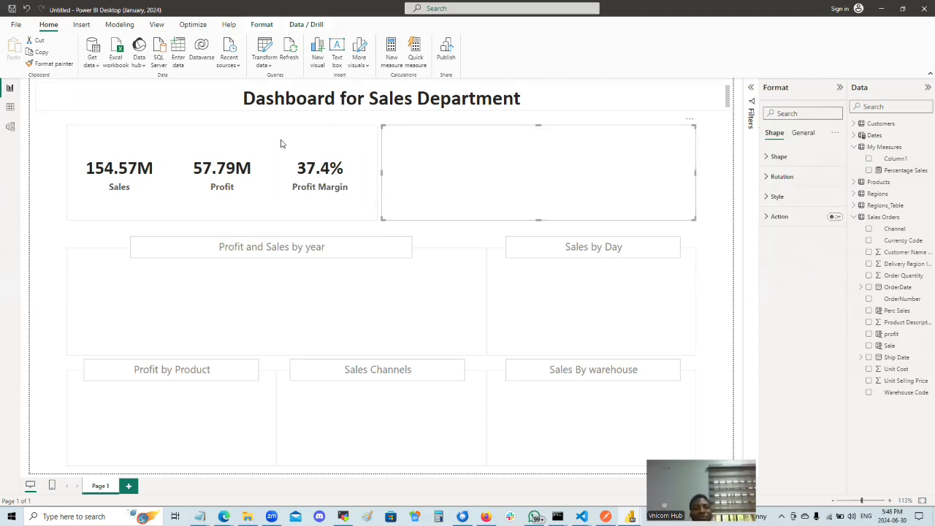
pyautogui.click(43, 162)
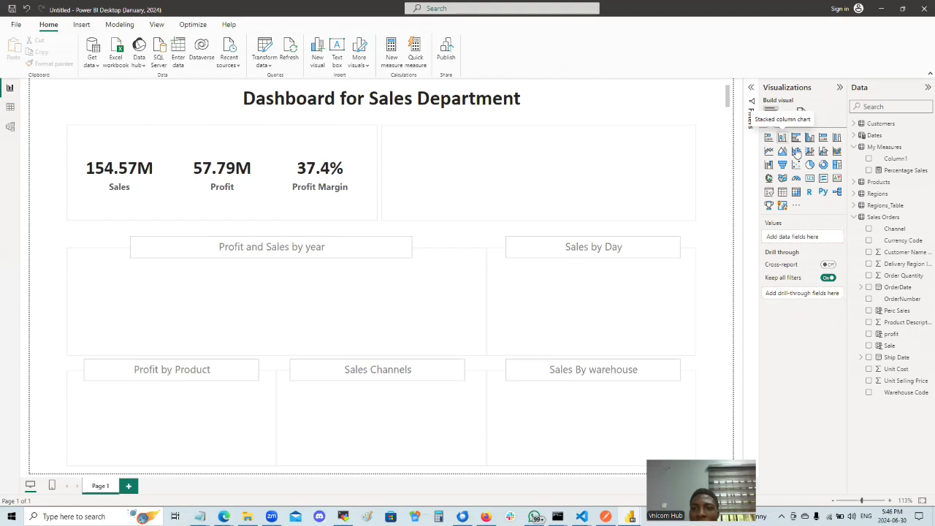
pyautogui.click(781, 137)
pyautogui.moveTo(169, 229); pyautogui.dragTo(475, 178)
pyautogui.moveTo(469, 76); pyautogui.dragTo(482, 159)
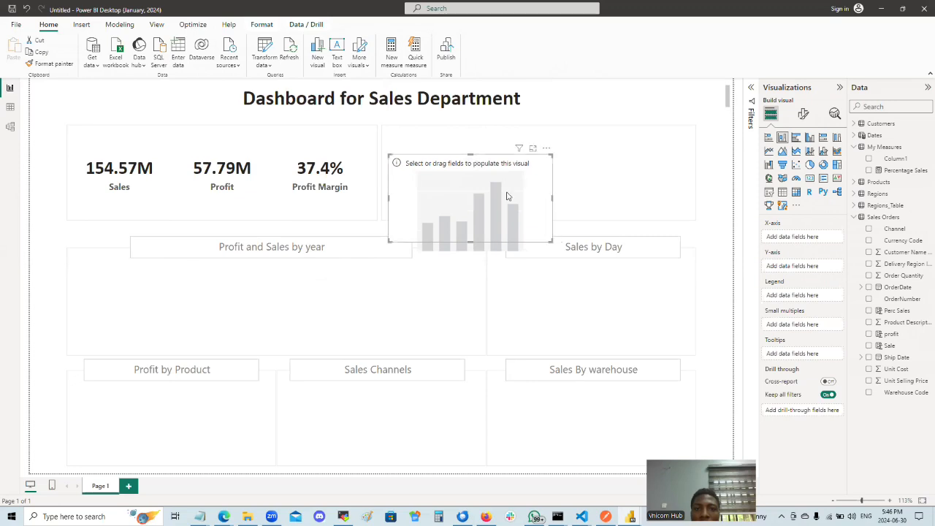
# Widen the empty column chart to span its frame, align it inside, and lower its upper edge slightly.
pyautogui.moveTo(553, 198); pyautogui.dragTo(698, 202)
pyautogui.moveTo(578, 187); pyautogui.dragTo(570, 186)
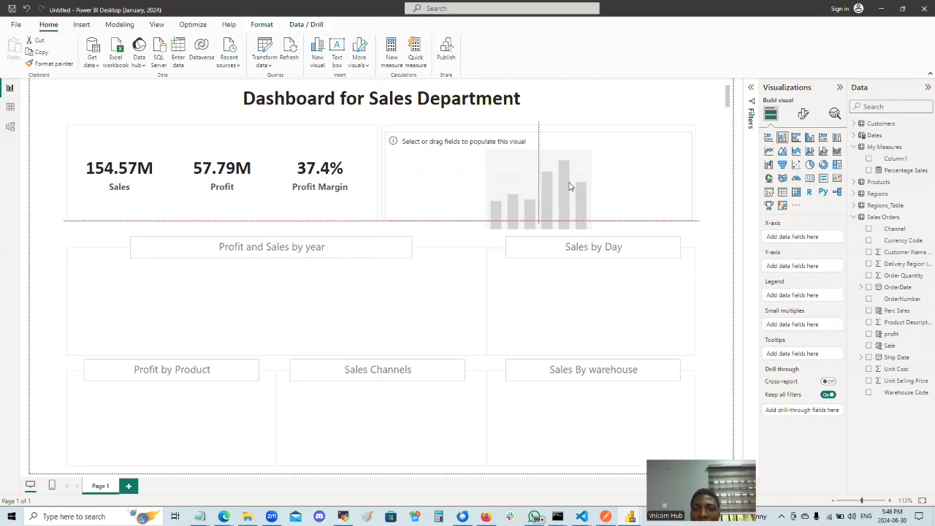
pyautogui.moveTo(539, 132); pyautogui.dragTo(540, 140)
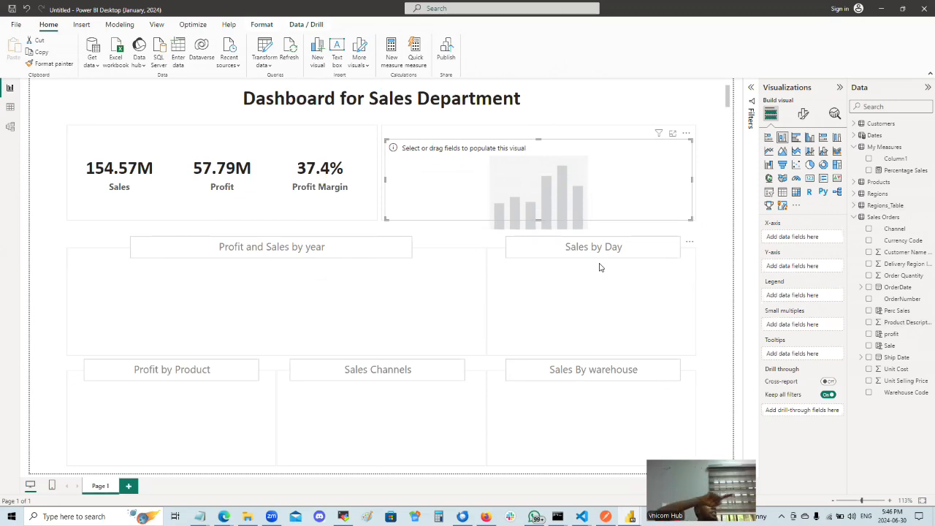
# Plot City from the Regions table on the column chart's X-axis and profit from Sales Orders on its Y-axis.
pyautogui.click(862, 193)
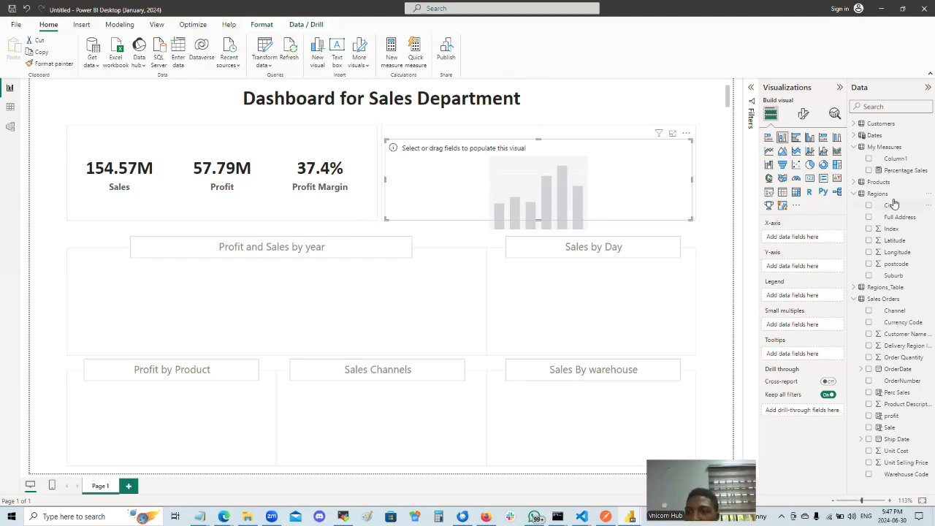
pyautogui.moveTo(893, 206); pyautogui.dragTo(807, 237)
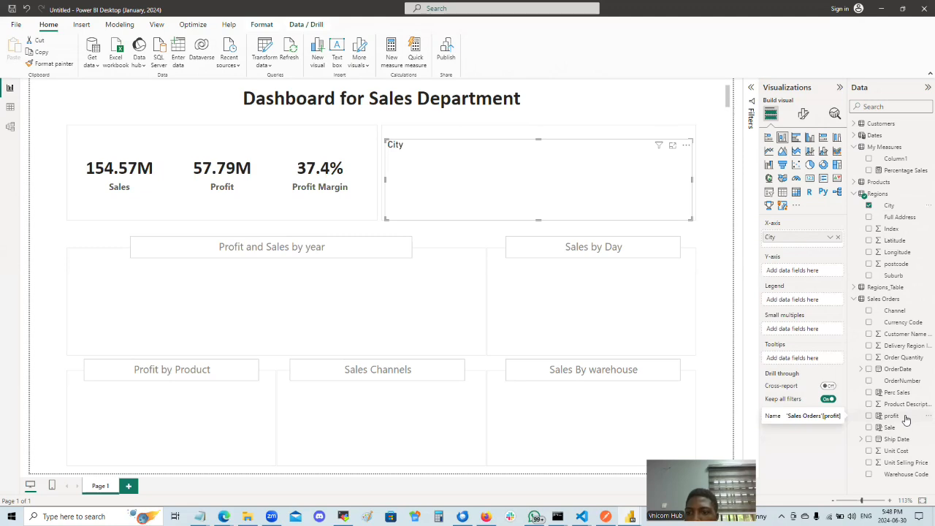
pyautogui.moveTo(905, 418); pyautogui.dragTo(909, 315)
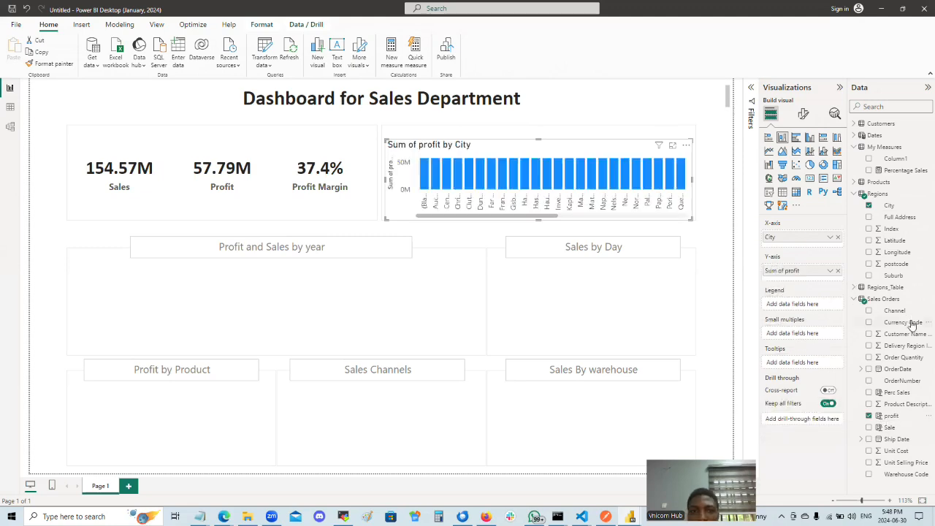
# Examine the profit values across the cities in the column chart and the aggregation options for the profit field.
pyautogui.click(830, 271)
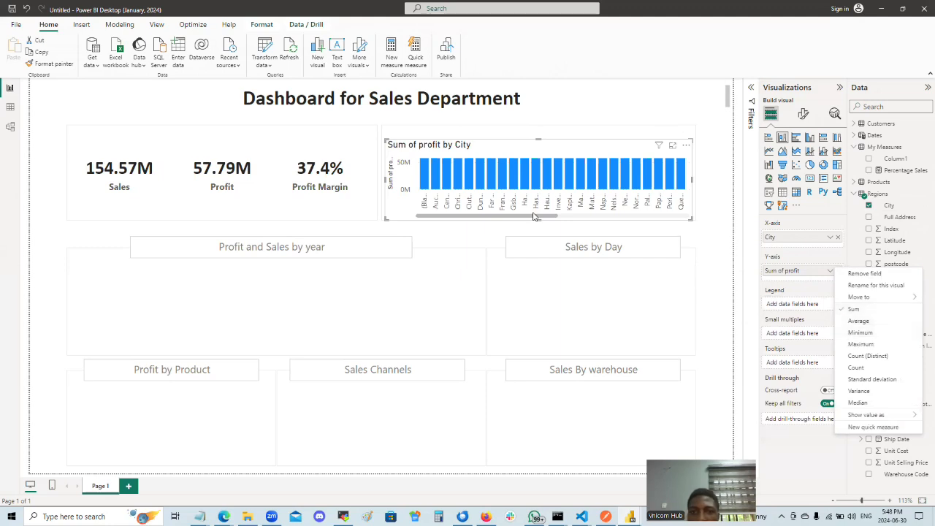
pyautogui.moveTo(552, 217); pyautogui.dragTo(686, 216)
pyautogui.moveTo(617, 224); pyautogui.dragTo(509, 228)
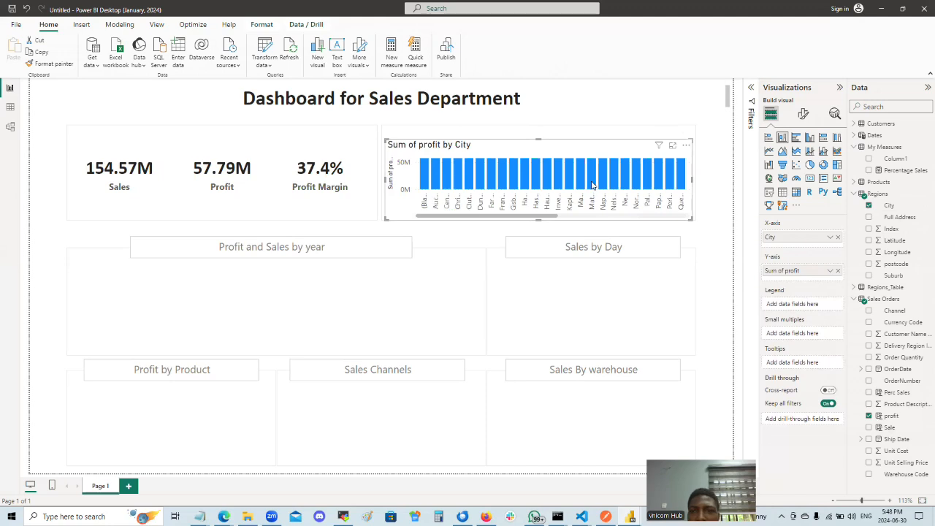
pyautogui.moveTo(646, 172)
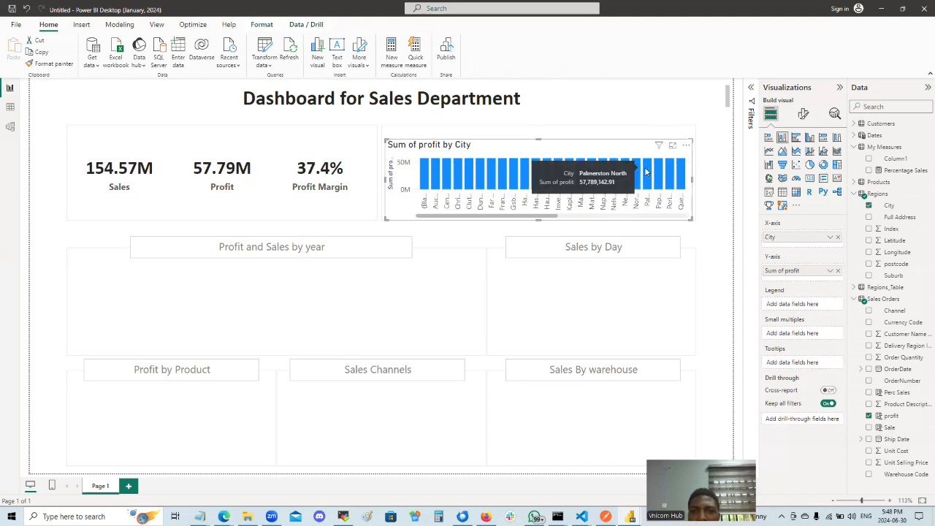
pyautogui.moveTo(593, 176)
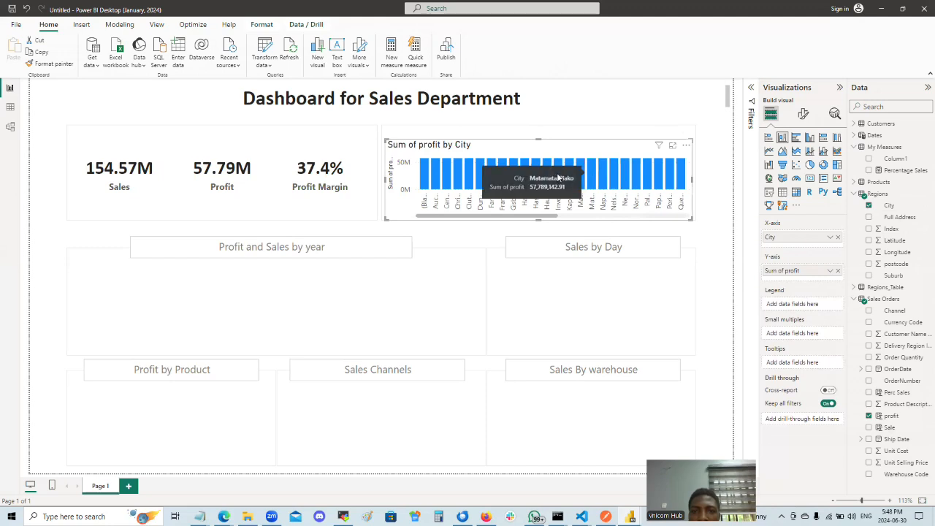
pyautogui.moveTo(536, 174)
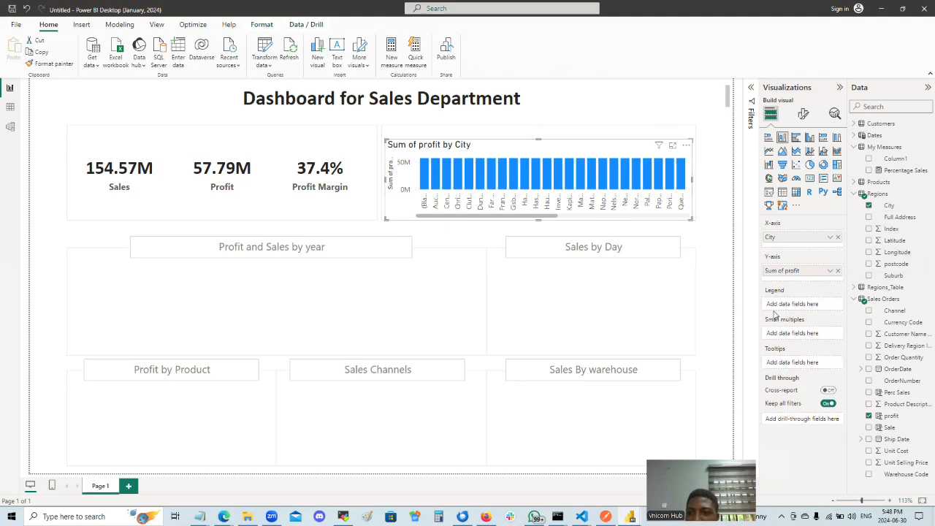
pyautogui.click(831, 271)
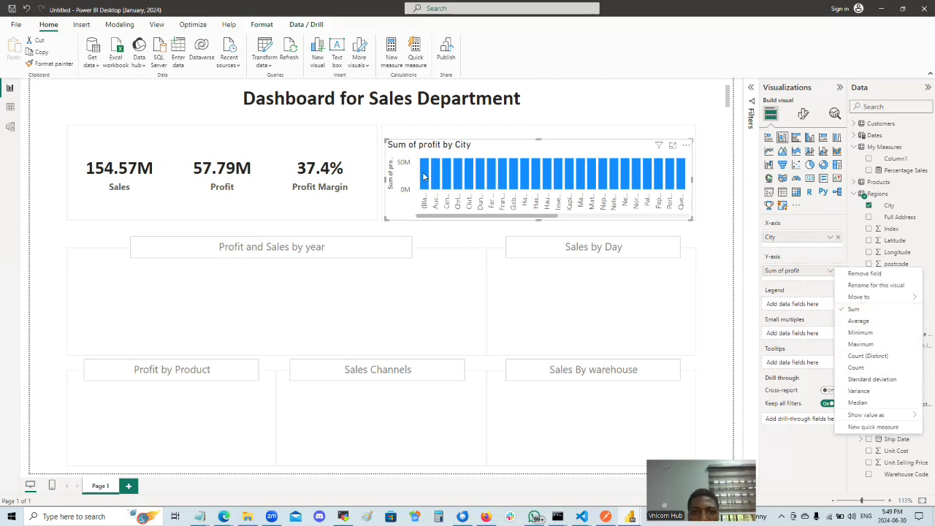
# Cross-filter the summary cards by individual city columns in the profit chart and check the Sales Orders table data.
pyautogui.click(432, 197)
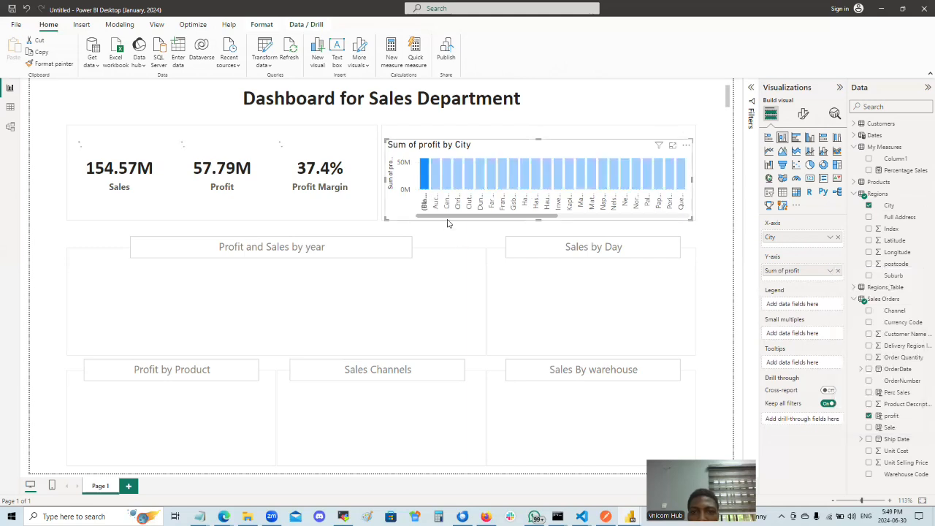
pyautogui.click(438, 174)
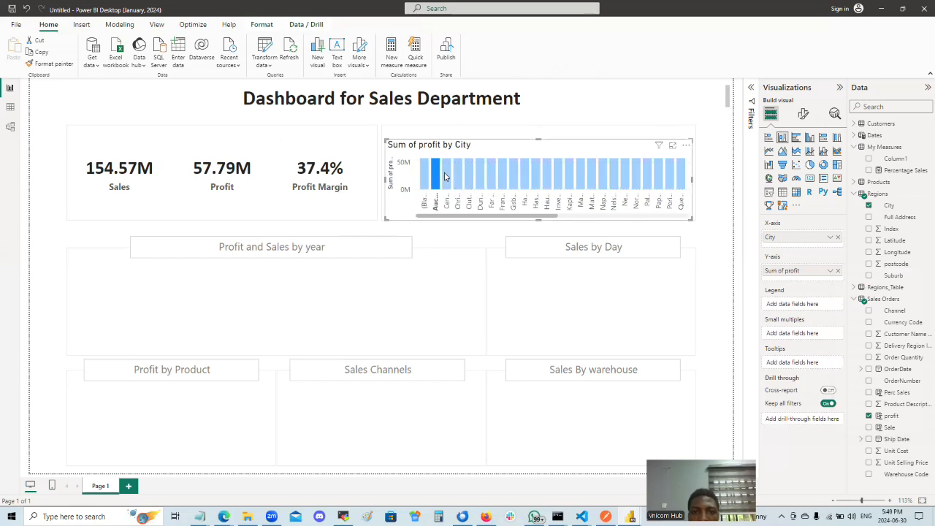
pyautogui.click(446, 176)
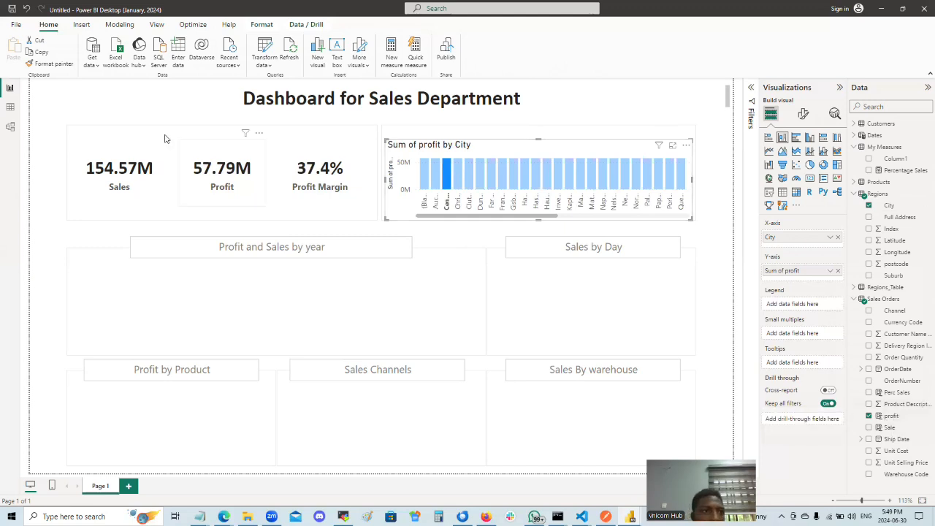
pyautogui.click(11, 108)
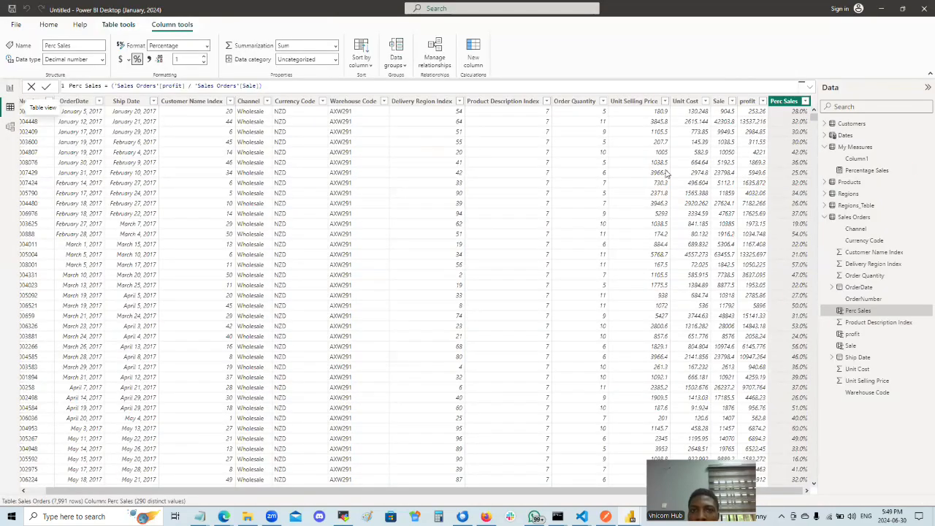
pyautogui.click(9, 89)
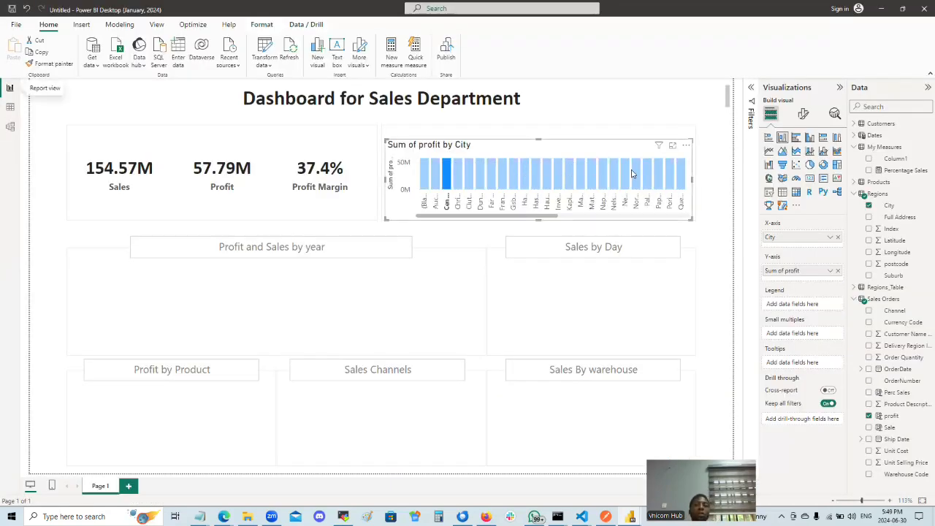
pyautogui.moveTo(579, 168)
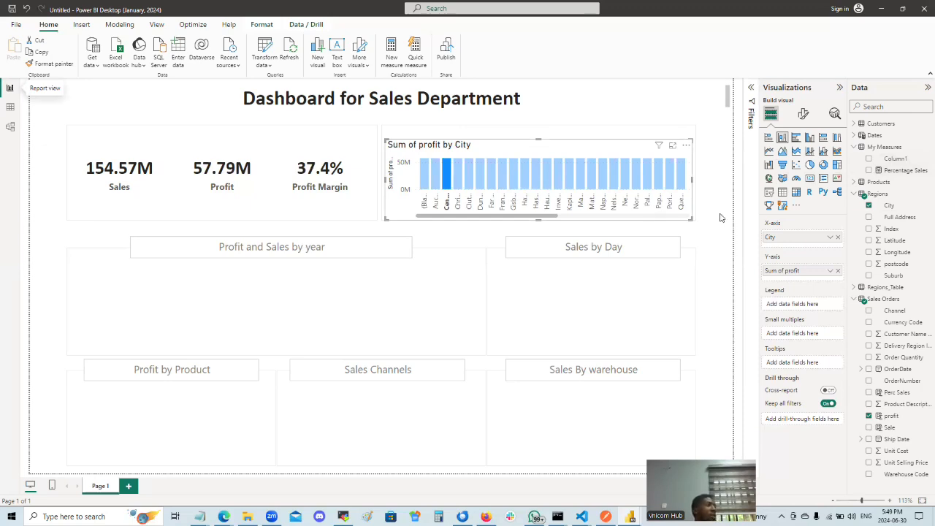
pyautogui.rightClick(882, 147)
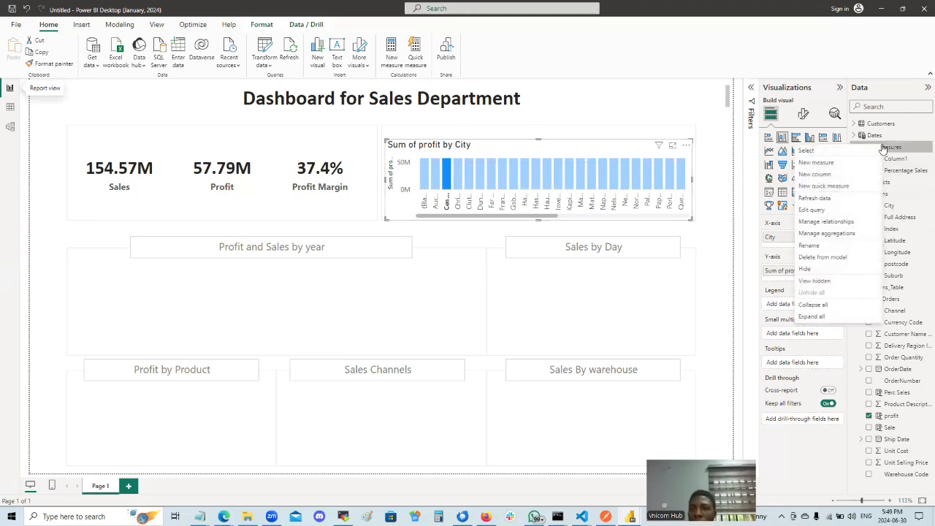
pyautogui.click(576, 178)
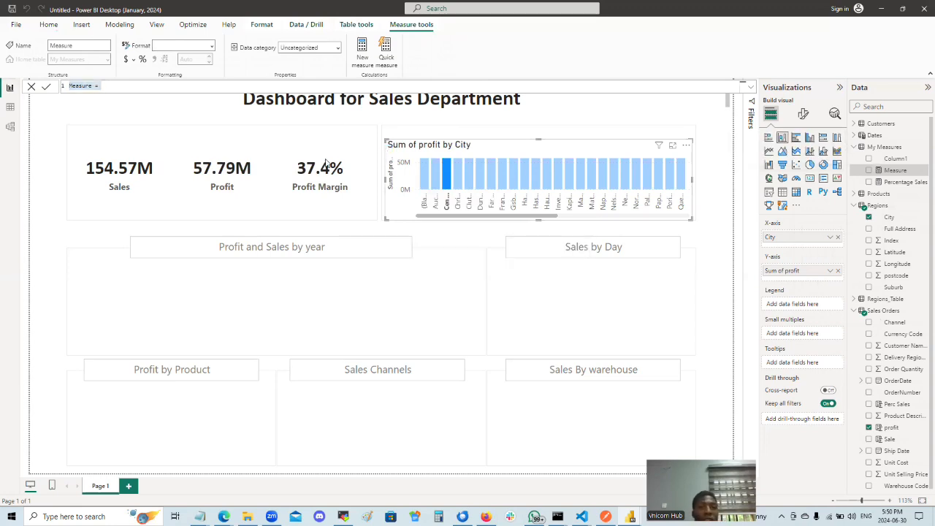
pyautogui.click(9, 130)
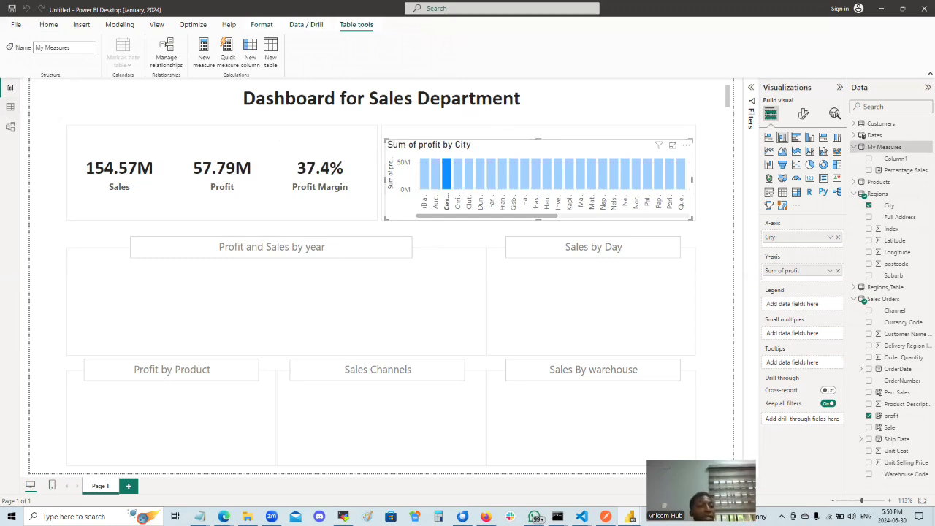
# Delete the duplicate Regions_Table from the data model and apply the pending query changes.
pyautogui.click(11, 132)
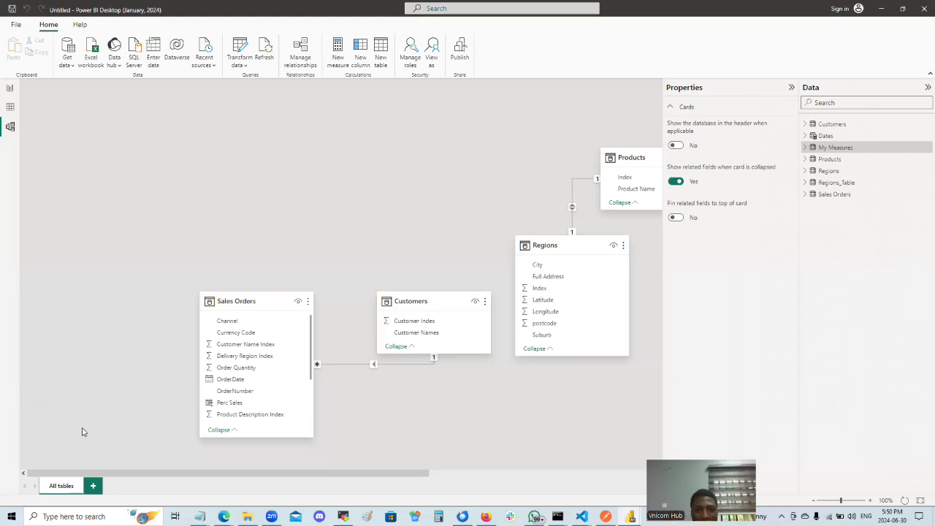
pyautogui.hscroll(3, 237, 480)
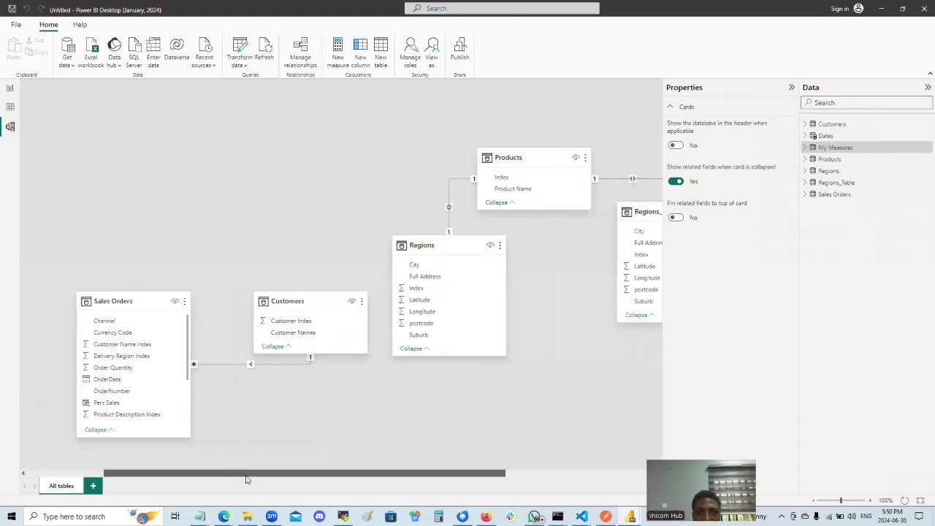
pyautogui.hscroll(1, 248, 480)
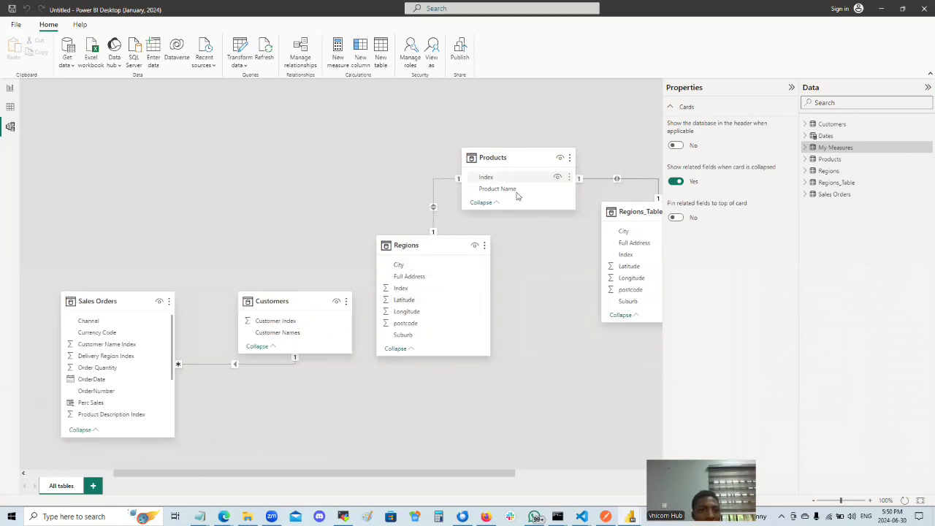
pyautogui.moveTo(451, 477); pyautogui.dragTo(551, 465)
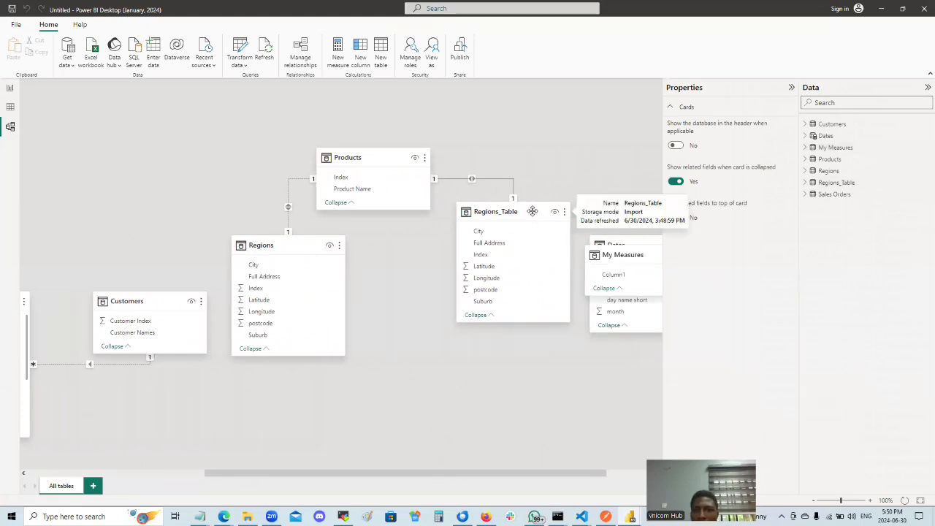
pyautogui.moveTo(857, 184)
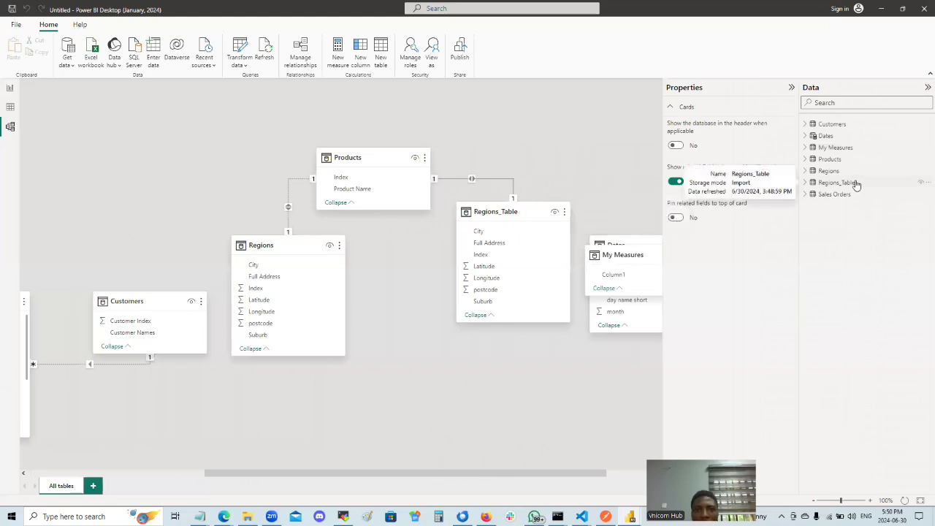
pyautogui.rightClick(857, 184)
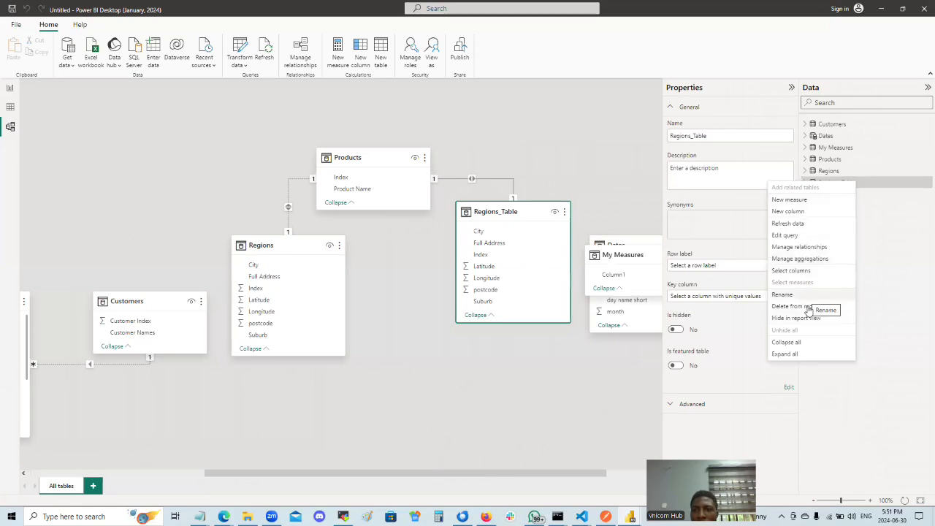
pyautogui.click(807, 306)
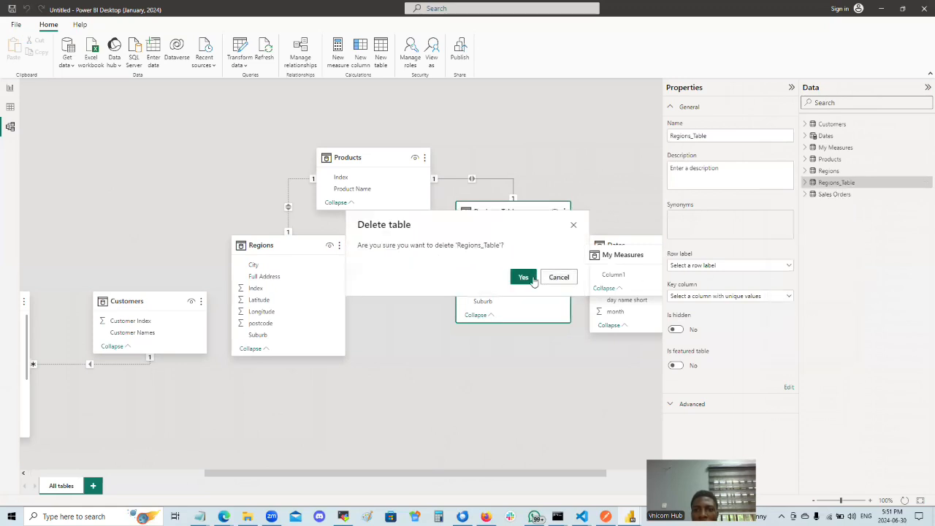
pyautogui.click(522, 277)
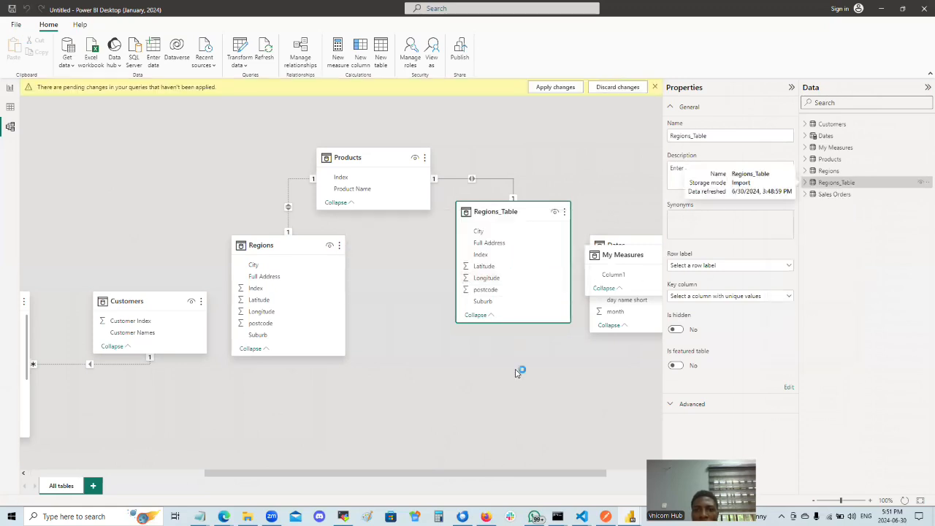
pyautogui.click(545, 88)
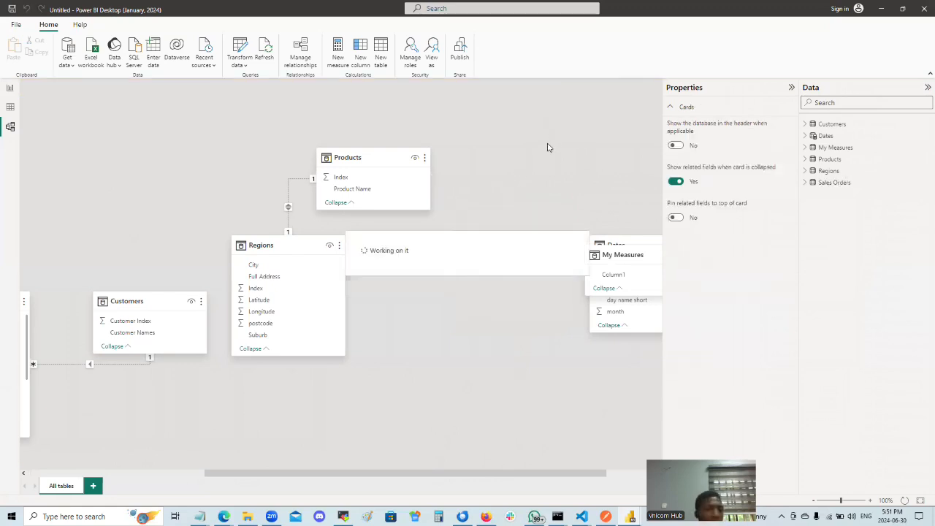
# Move the My Measures table off the Dates table into the empty space above it in the model diagram.
pyautogui.moveTo(419, 473); pyautogui.dragTo(463, 474)
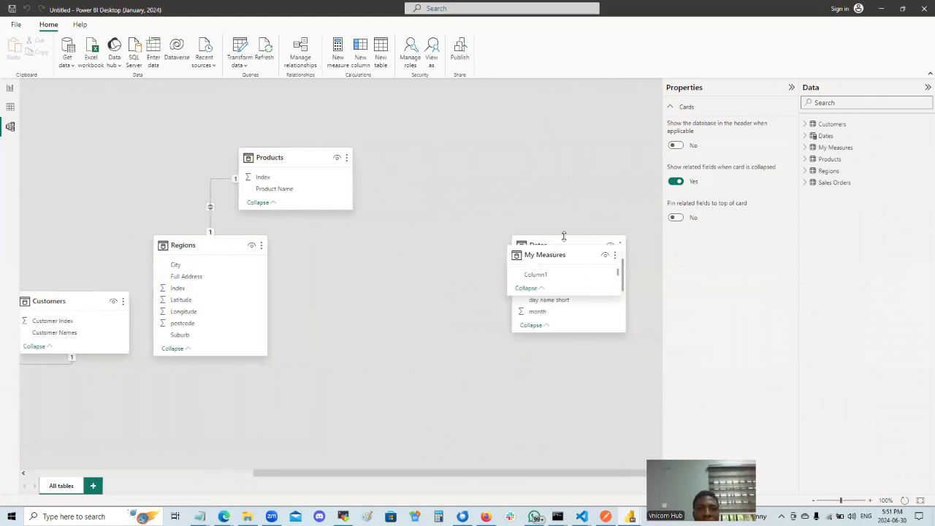
pyautogui.moveTo(555, 151); pyautogui.dragTo(555, 149)
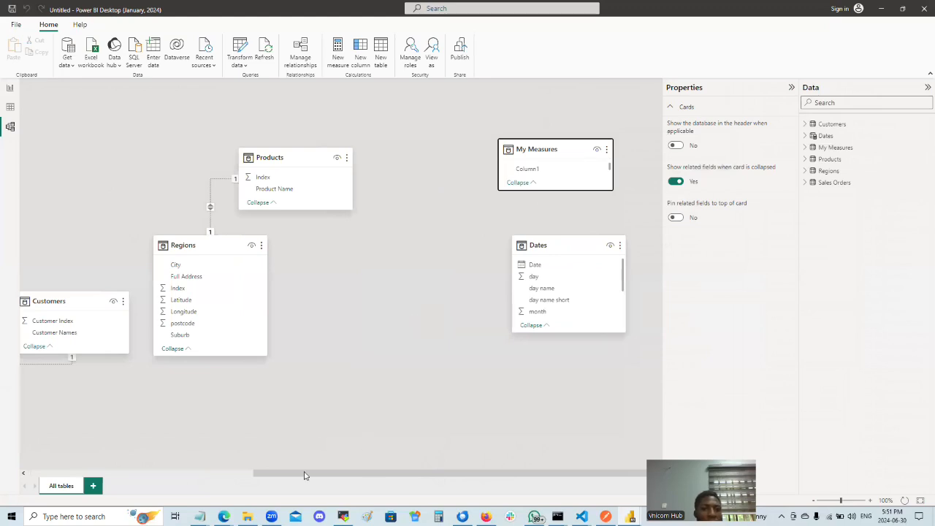
# Create a many-to-one relationship from Delivery Region Index in Sales Orders to Index in Regions.
pyautogui.moveTo(228, 477); pyautogui.dragTo(214, 480)
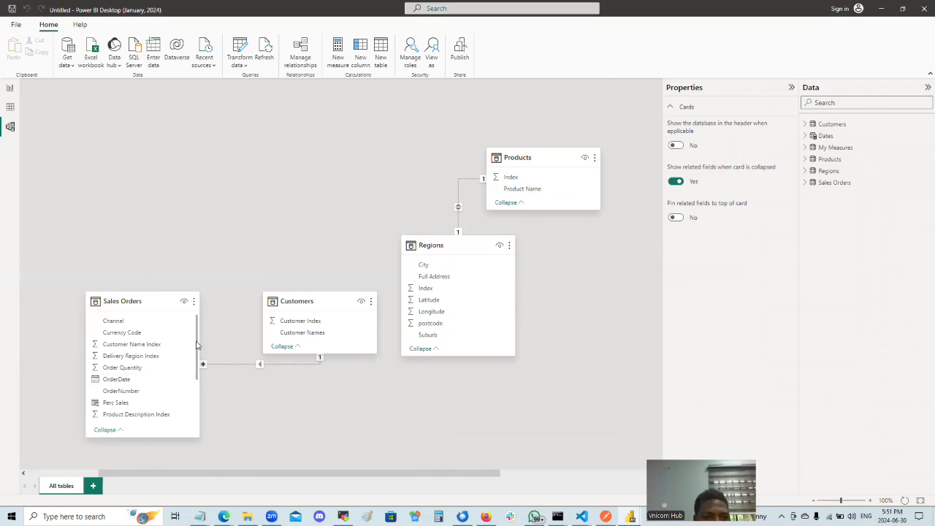
pyautogui.scroll(-1, 199, 364)
pyautogui.scroll(-1, 197, 383)
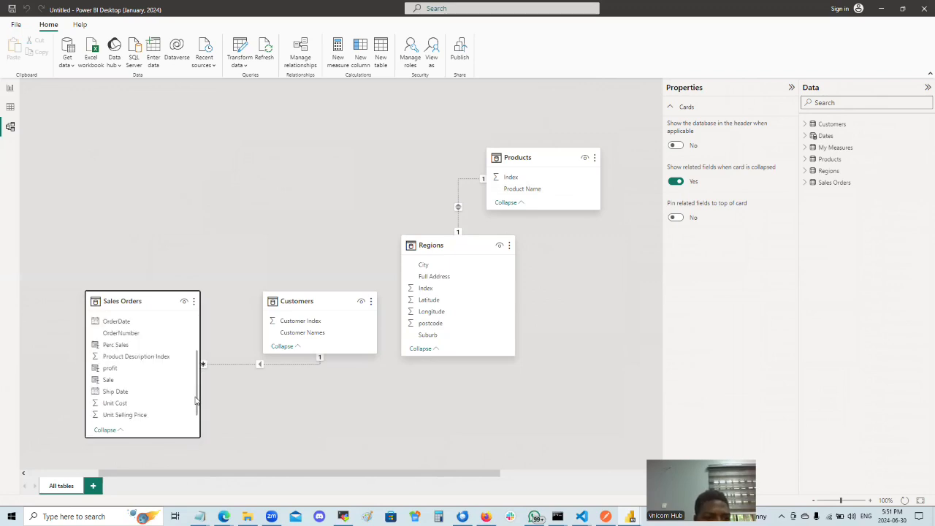
pyautogui.scroll(-1, 201, 373)
pyautogui.scroll(1, 202, 358)
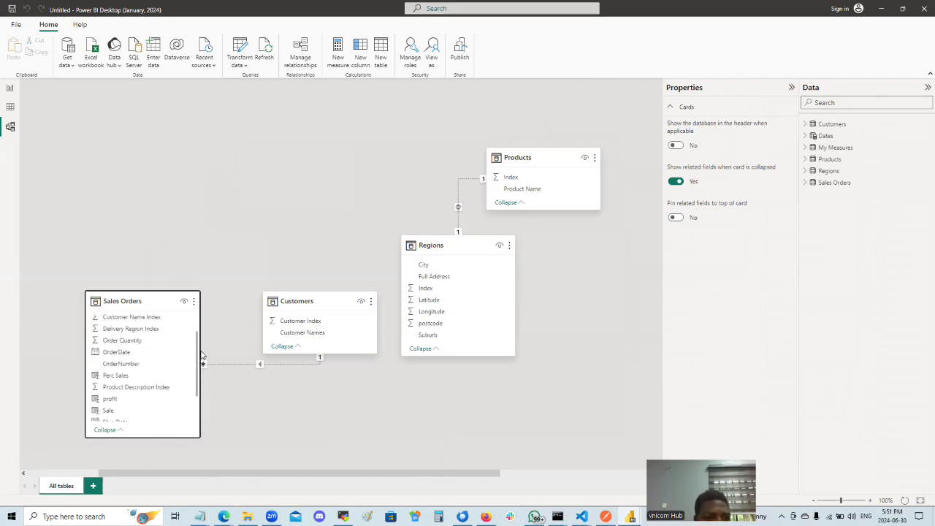
pyautogui.scroll(1, 203, 346)
pyautogui.scroll(1, 150, 361)
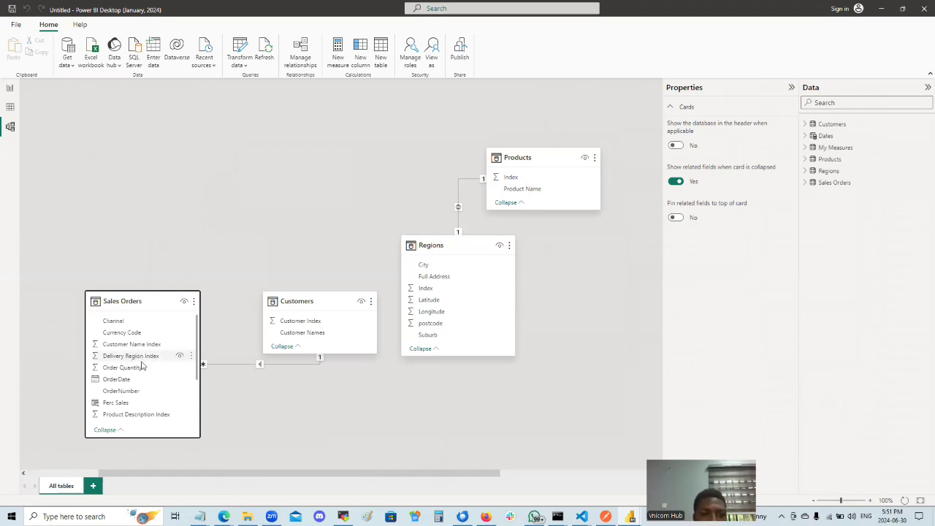
pyautogui.moveTo(140, 360); pyautogui.dragTo(434, 292)
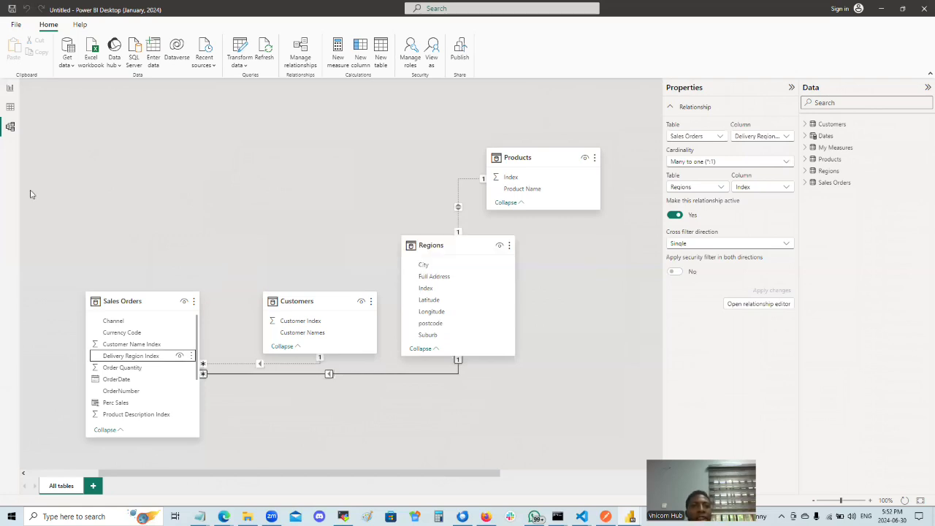
# Return to the report and examine the profit values across all cities in the column chart.
pyautogui.click(10, 89)
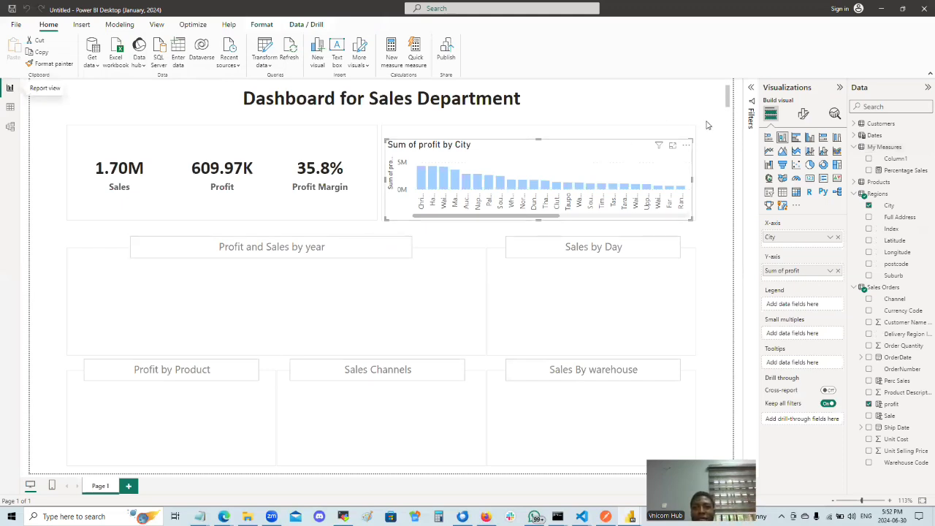
pyautogui.click(561, 220)
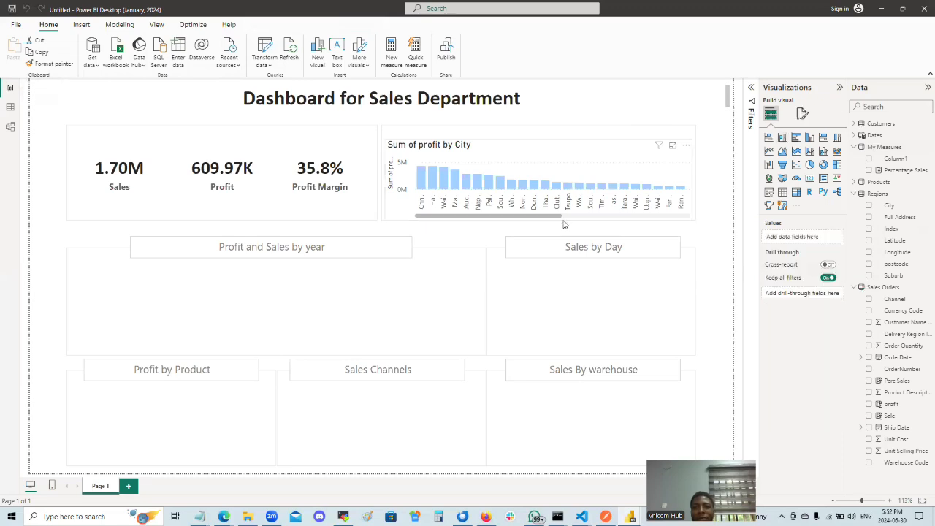
pyautogui.click(686, 219)
pyautogui.moveTo(686, 220); pyautogui.dragTo(494, 228)
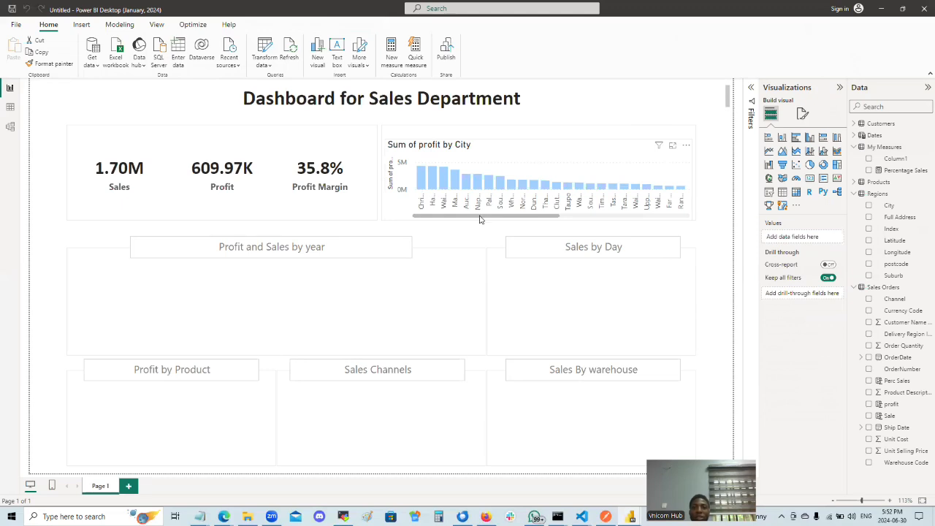
pyautogui.moveTo(543, 216); pyautogui.dragTo(674, 229)
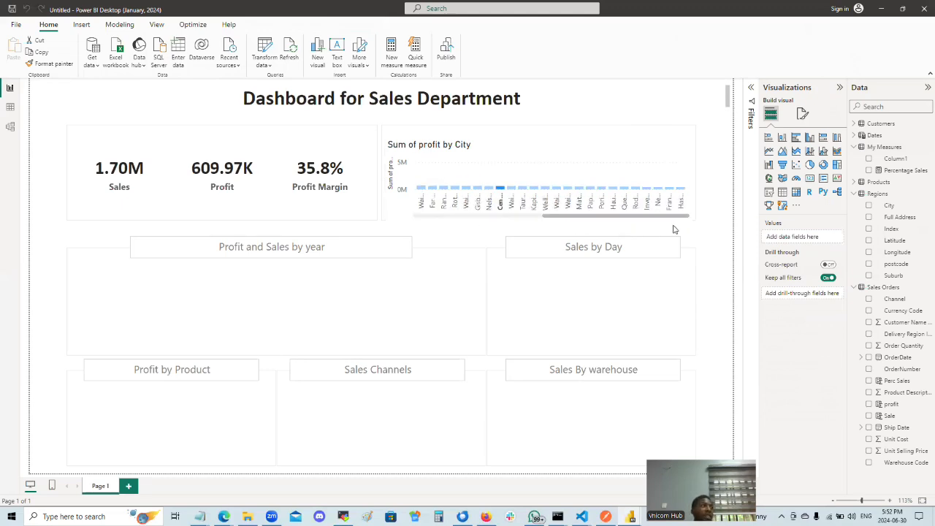
pyautogui.moveTo(566, 231); pyautogui.dragTo(451, 239)
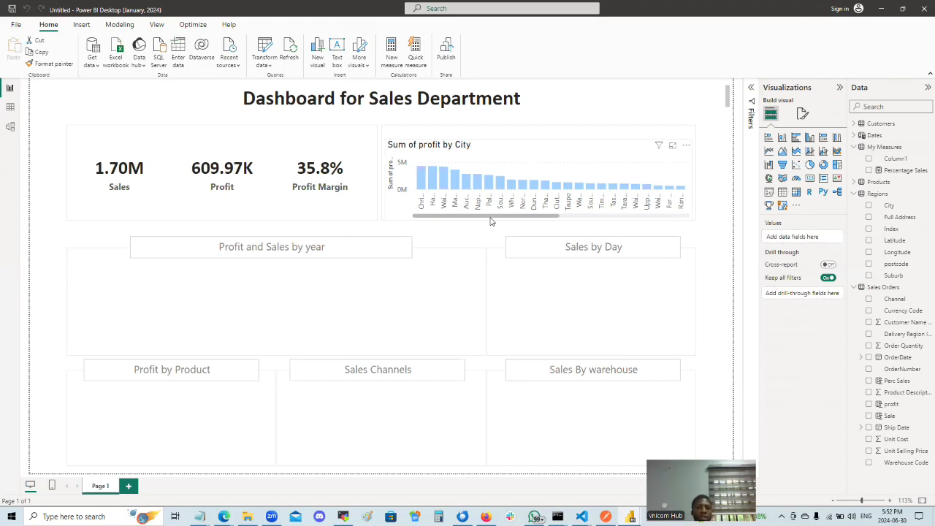
pyautogui.moveTo(507, 217); pyautogui.dragTo(649, 212)
pyautogui.moveTo(544, 217); pyautogui.dragTo(414, 219)
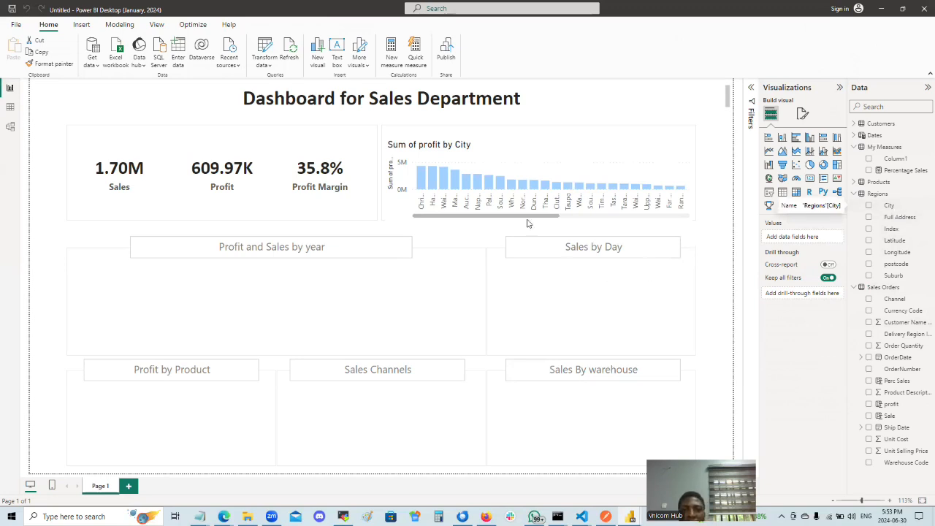
pyautogui.moveTo(530, 217); pyautogui.dragTo(484, 219)
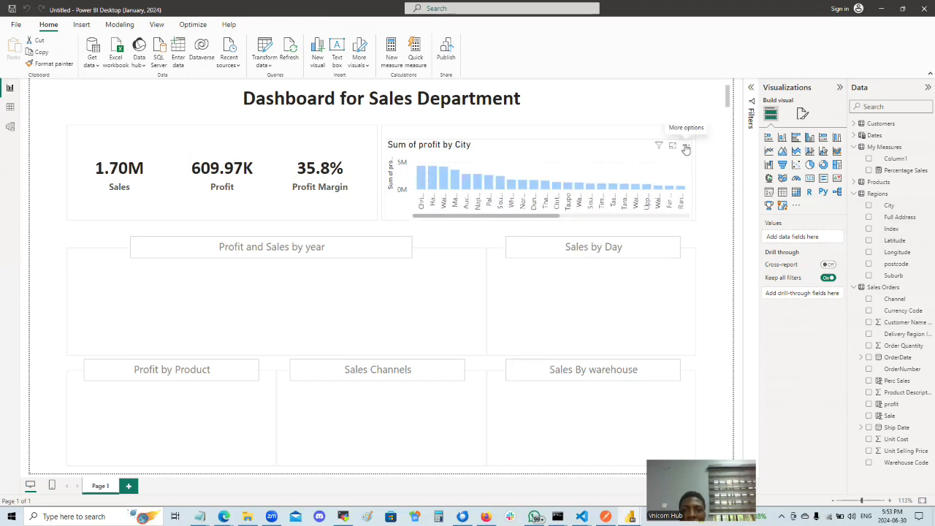
# Clear the highlighted city in the profit chart to remove the cross-filter from the cards, leaving the chart selected.
pyautogui.moveTo(528, 218); pyautogui.dragTo(626, 220)
pyautogui.click(533, 189)
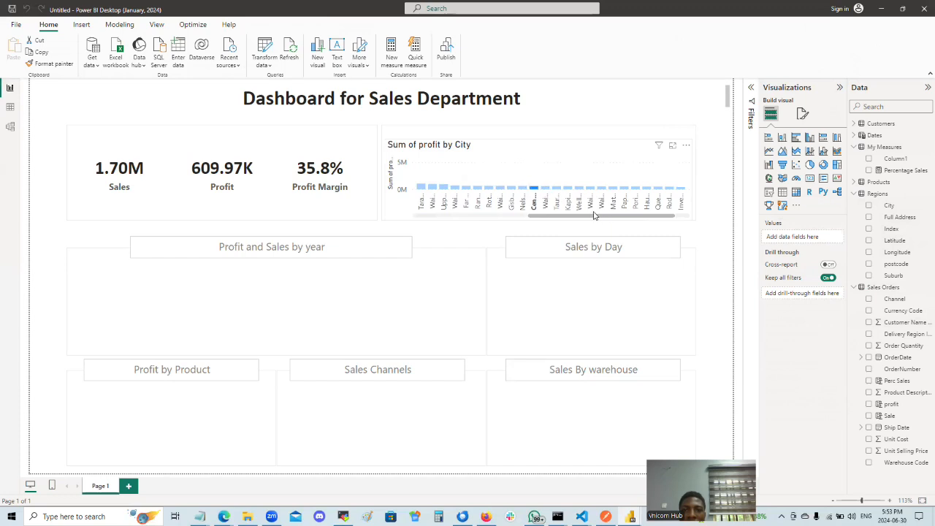
pyautogui.moveTo(563, 221); pyautogui.dragTo(400, 223)
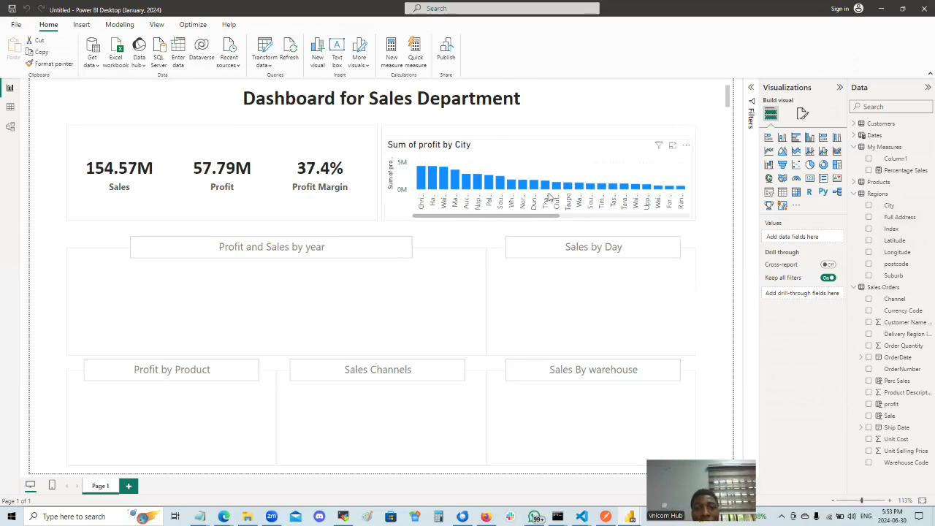
pyautogui.click(509, 203)
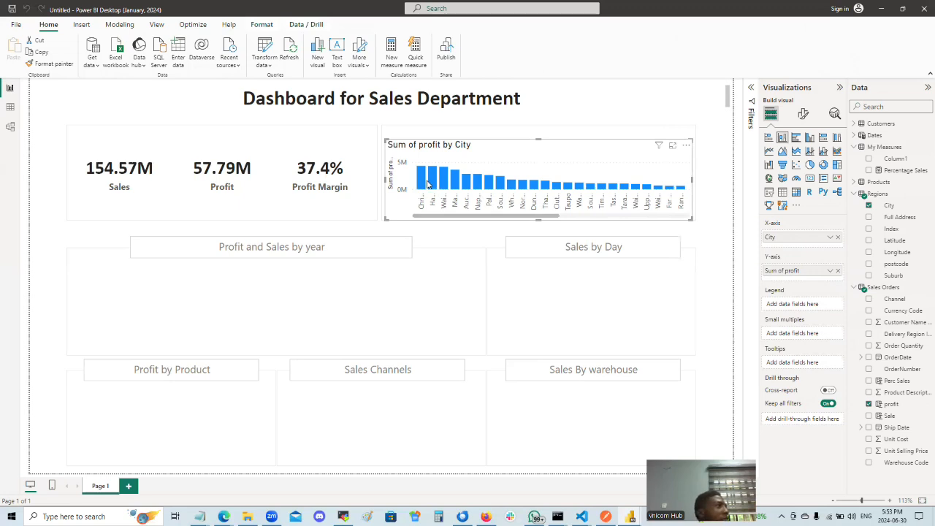
# Turn off the title of the profit-by-city chart and extend the chart slightly upward to fill its panel.
pyautogui.moveTo(420, 181)
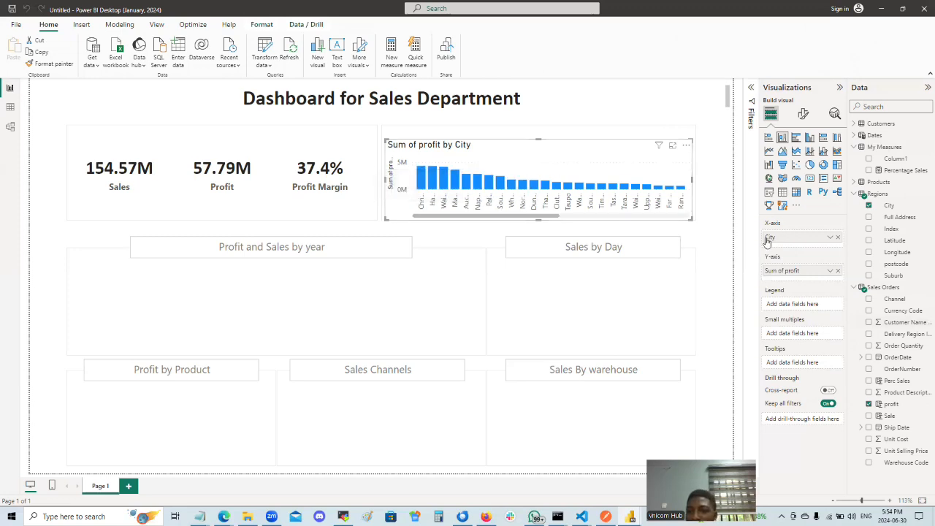
pyautogui.click(803, 113)
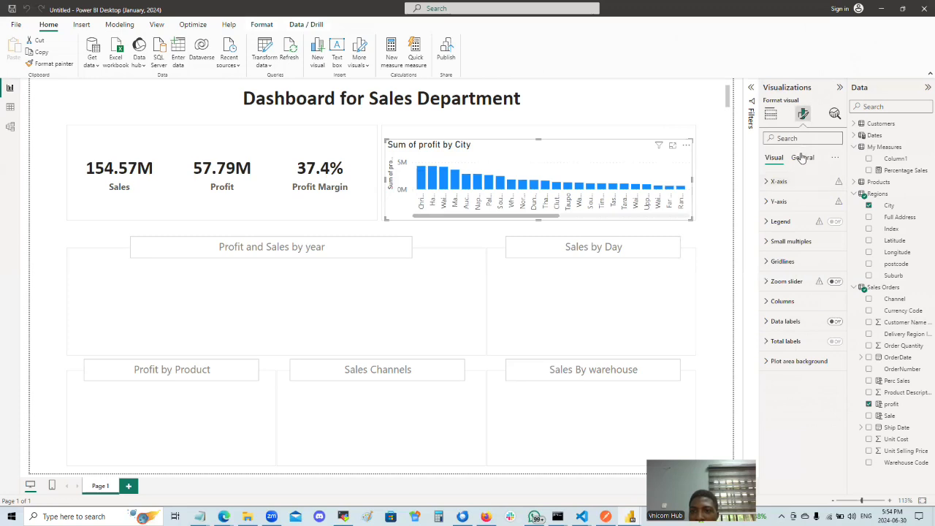
pyautogui.click(802, 157)
pyautogui.click(834, 202)
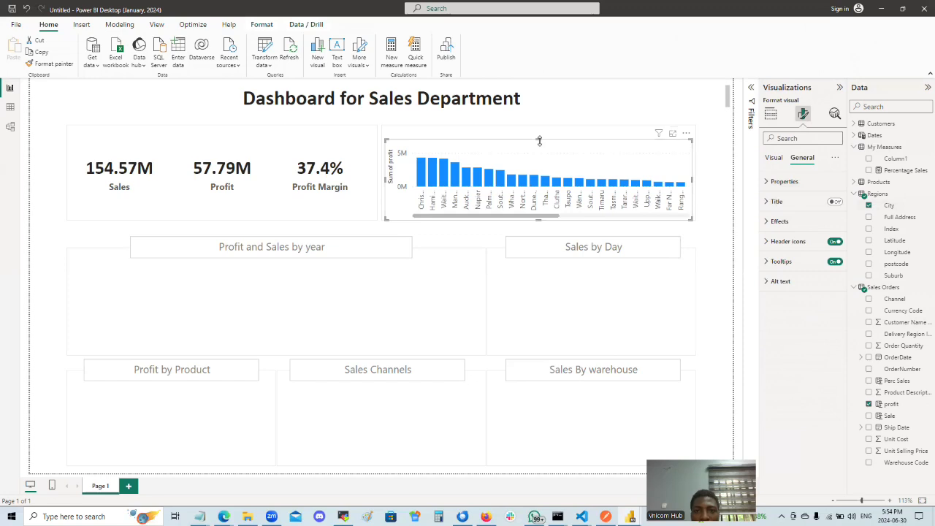
pyautogui.moveTo(539, 139); pyautogui.dragTo(542, 138)
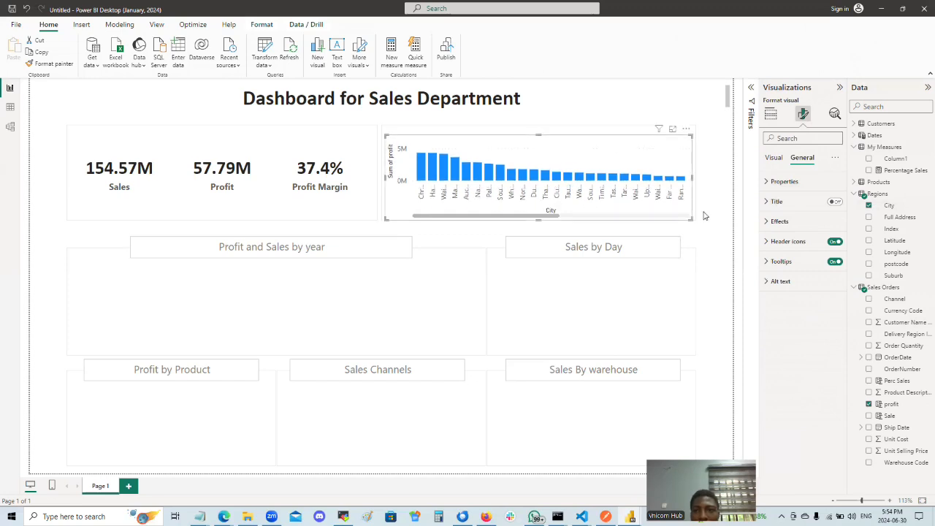
pyautogui.click(726, 216)
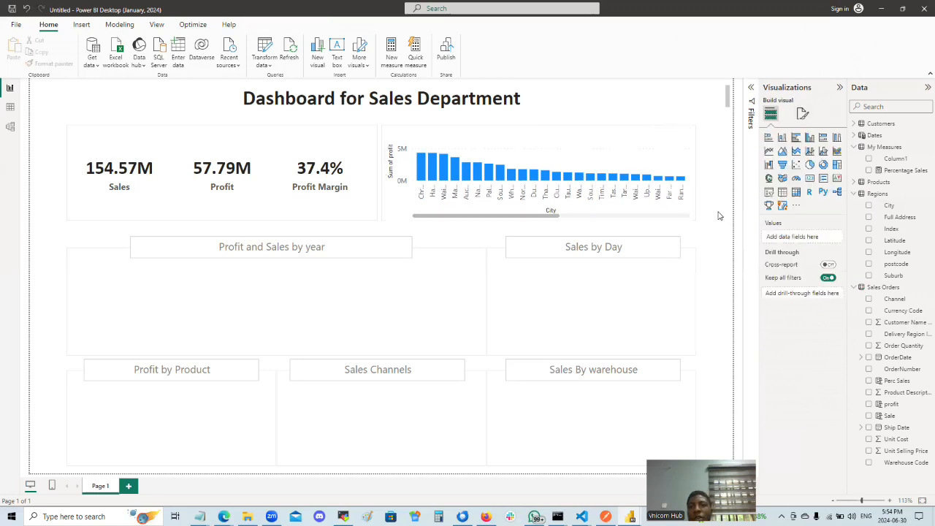
# Convert the profit-by-city column chart into a stacked bar chart.
pyautogui.moveTo(546, 216); pyautogui.dragTo(453, 226)
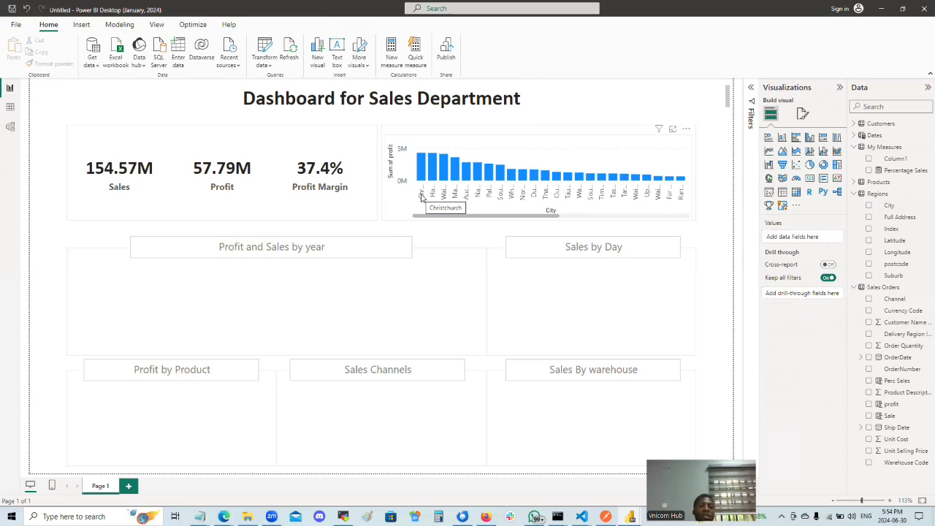
pyautogui.click(561, 155)
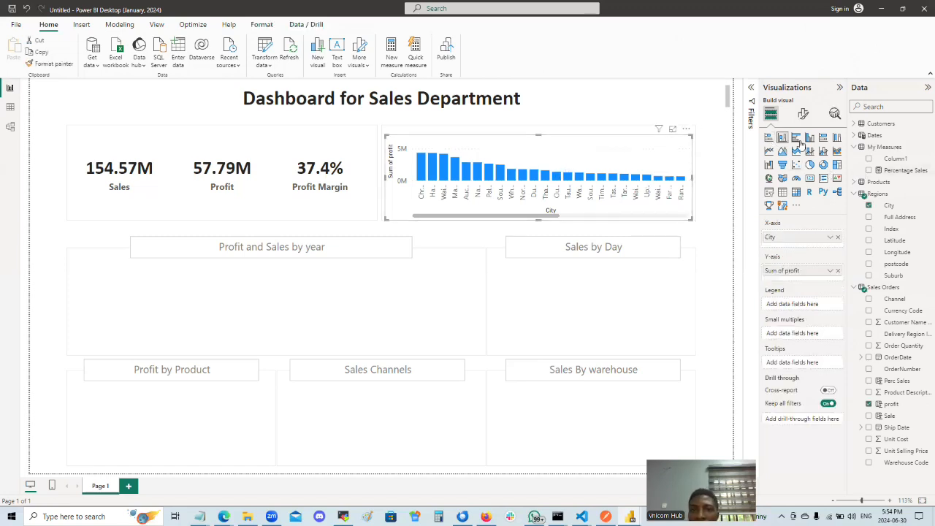
pyautogui.hotkey('ctrl', 'z')
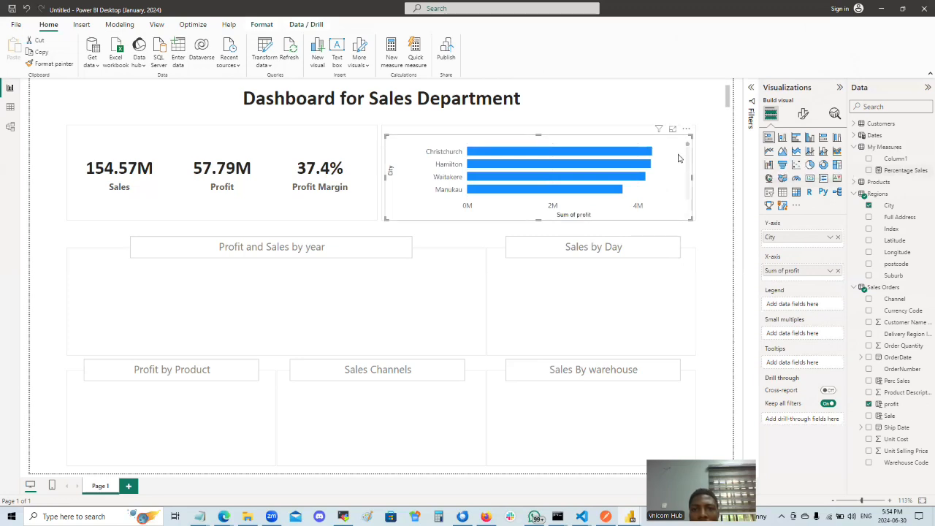
# Examine the profit bars of all cities in the bar chart, from the highest to the lowest, and return to the highest.
pyautogui.scroll(-10, 575, 190)
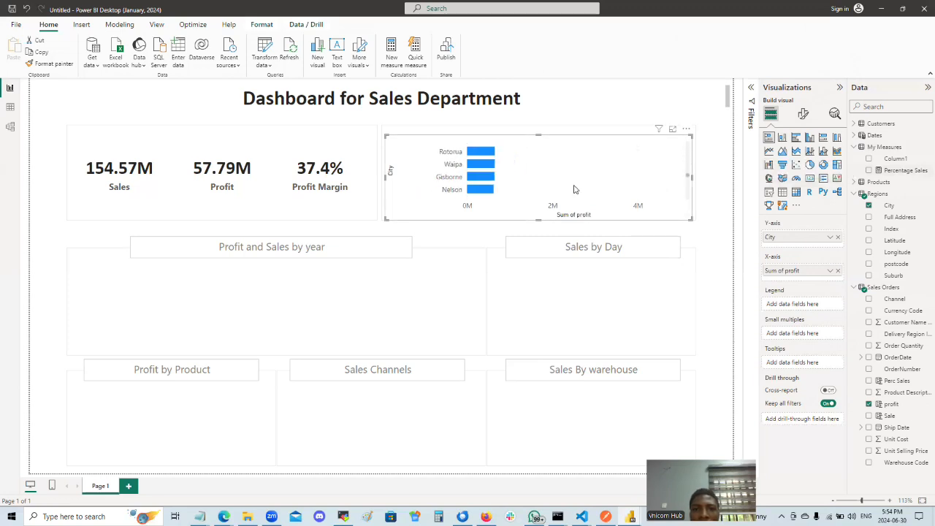
pyautogui.scroll(-3, 574, 189)
pyautogui.scroll(15, 575, 187)
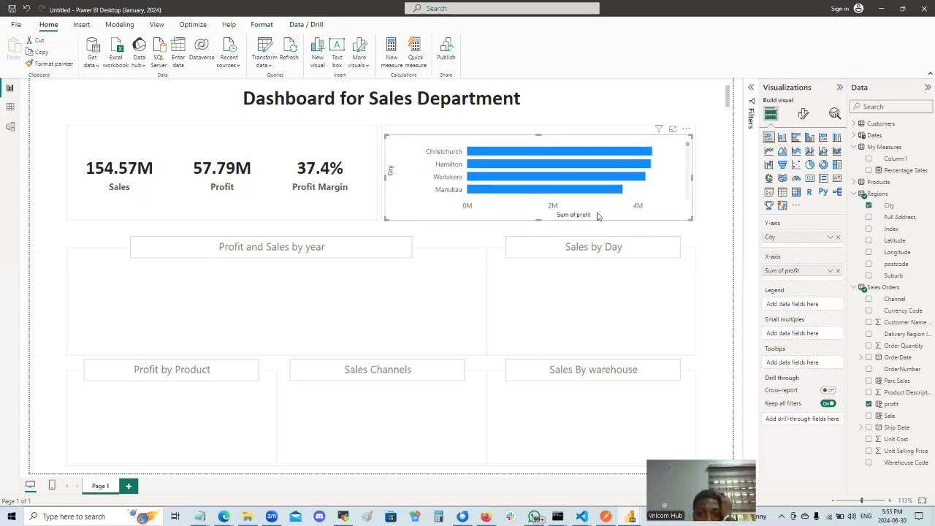
pyautogui.moveTo(550, 193)
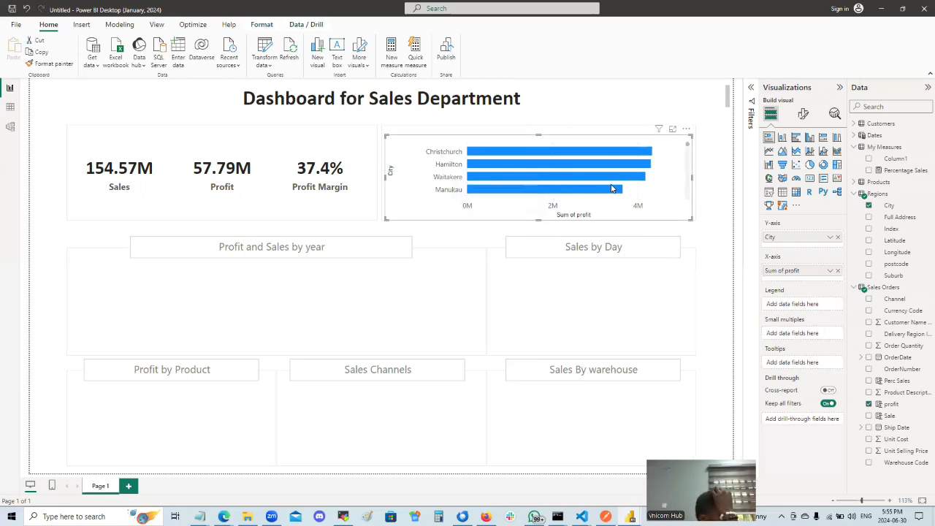
pyautogui.moveTo(613, 189)
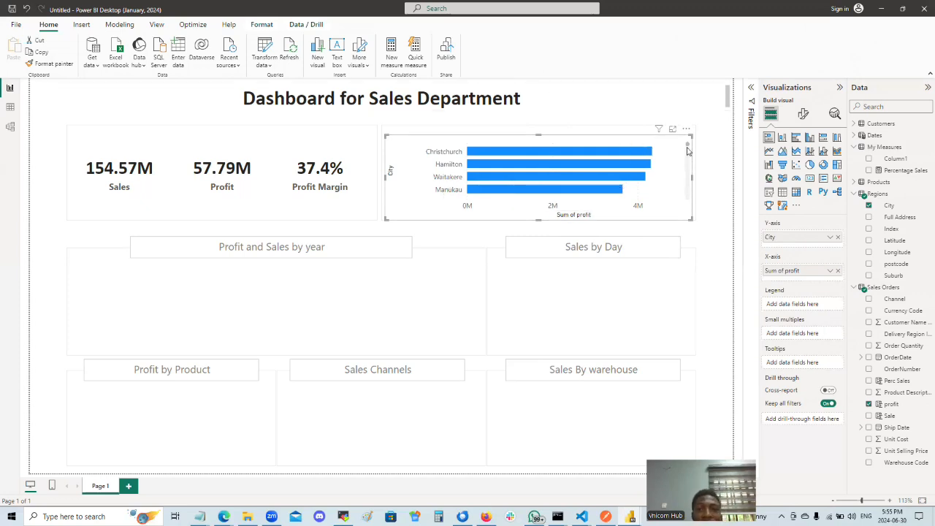
pyautogui.scroll(-3, 614, 205)
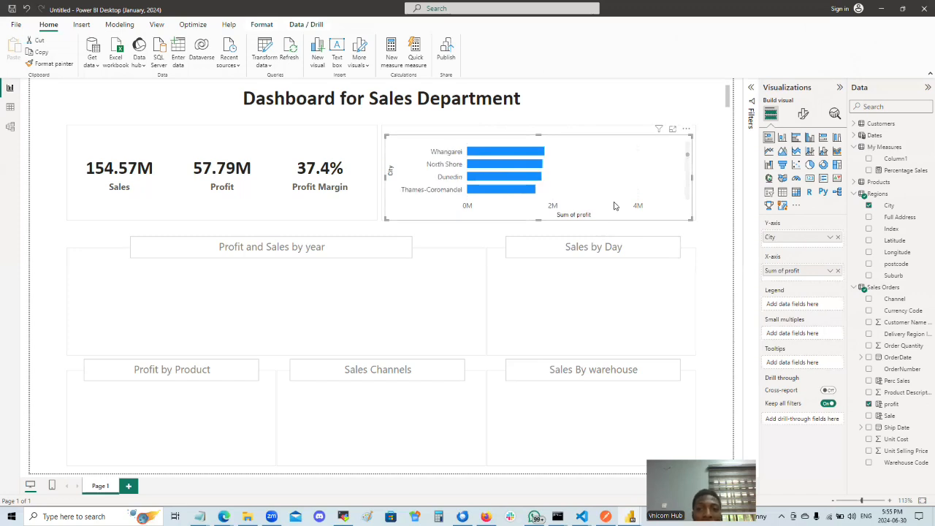
pyautogui.scroll(5, 613, 205)
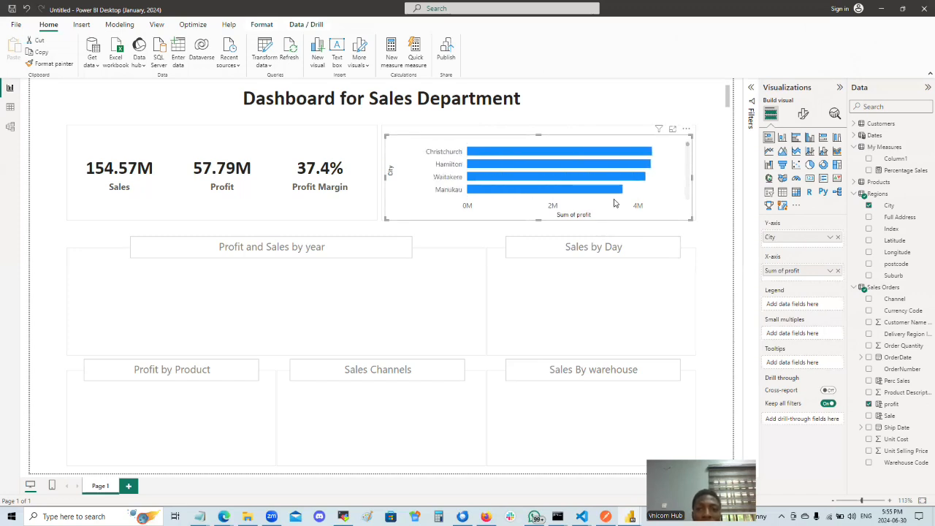
pyautogui.click(698, 167)
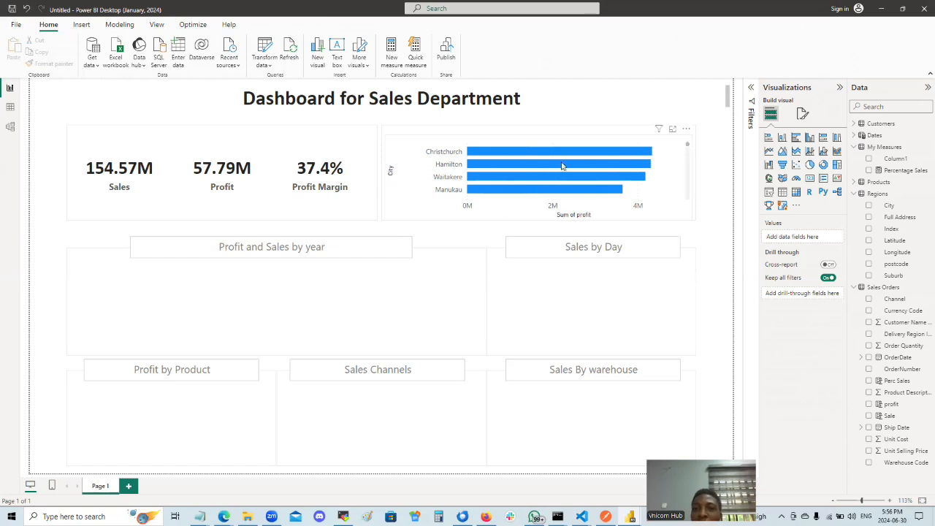
pyautogui.scroll(-5, 566, 167)
pyautogui.scroll(-3, 566, 168)
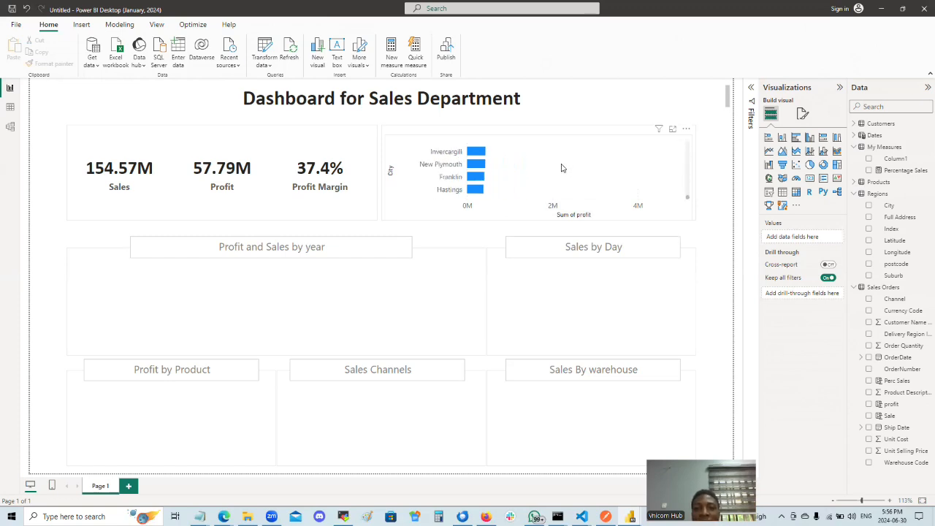
pyautogui.scroll(10, 494, 188)
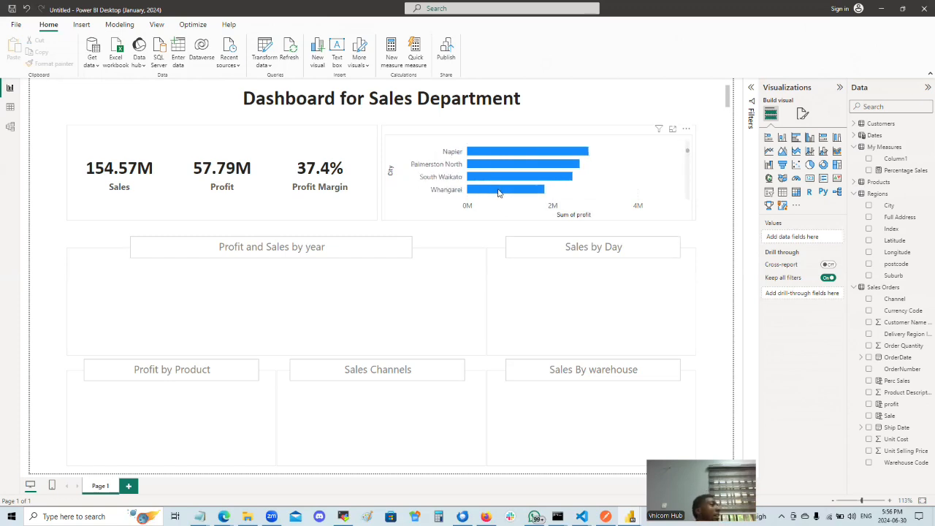
pyautogui.scroll(3, 498, 192)
pyautogui.moveTo(498, 193)
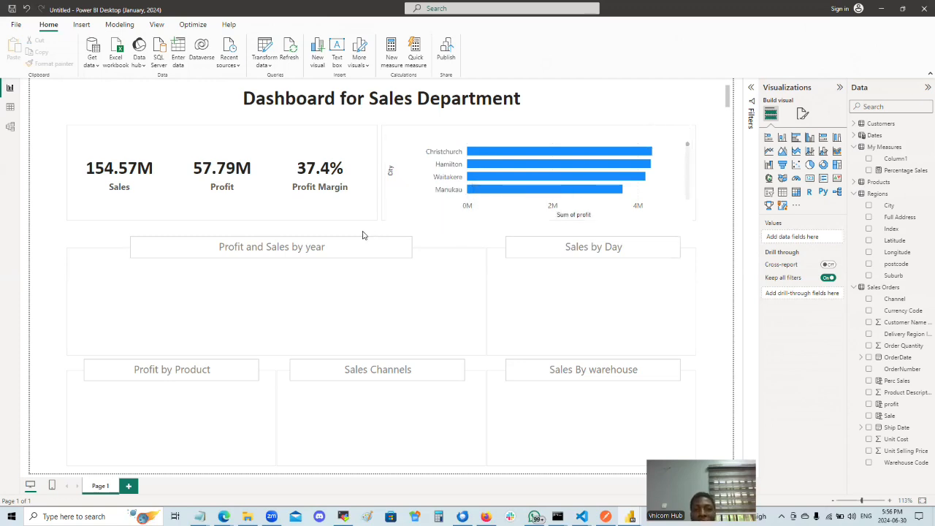
# Set the font size of the Y-axis values in the profit-by-city bar chart to 12.
pyautogui.click(655, 174)
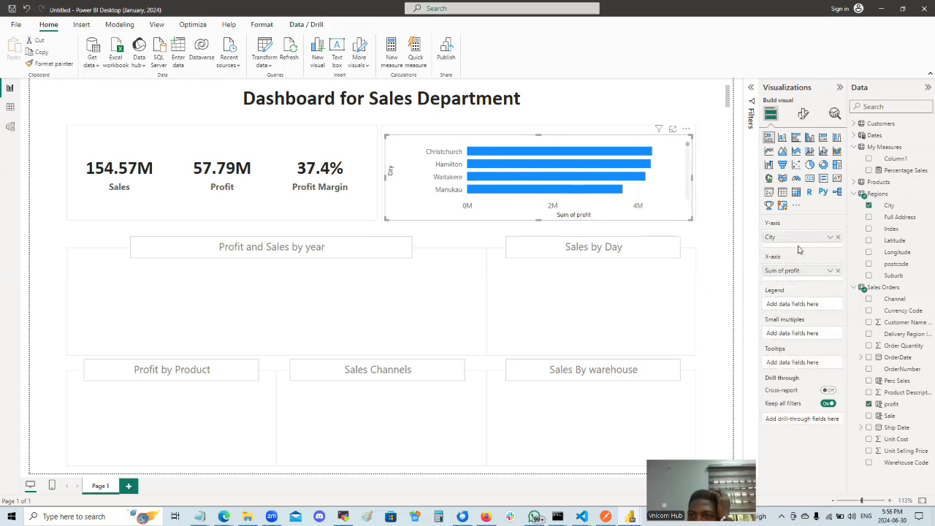
pyautogui.click(803, 117)
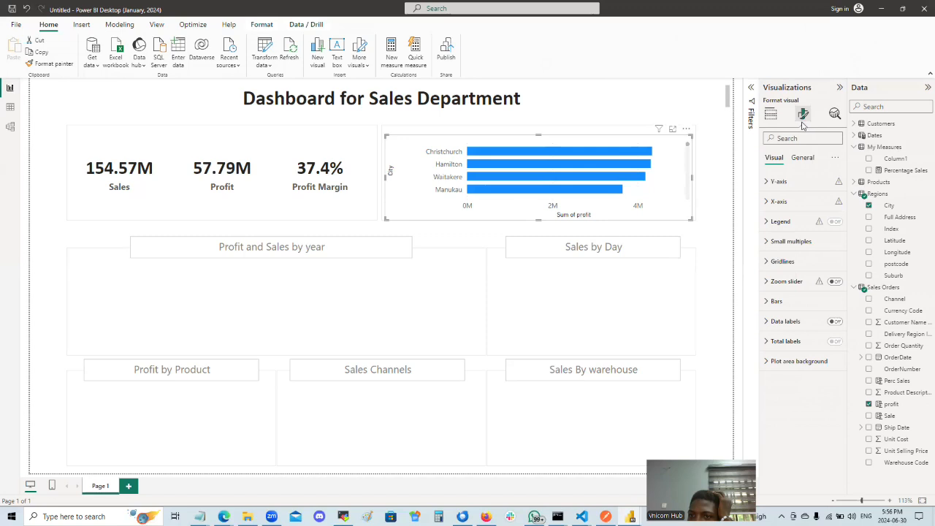
pyautogui.click(767, 182)
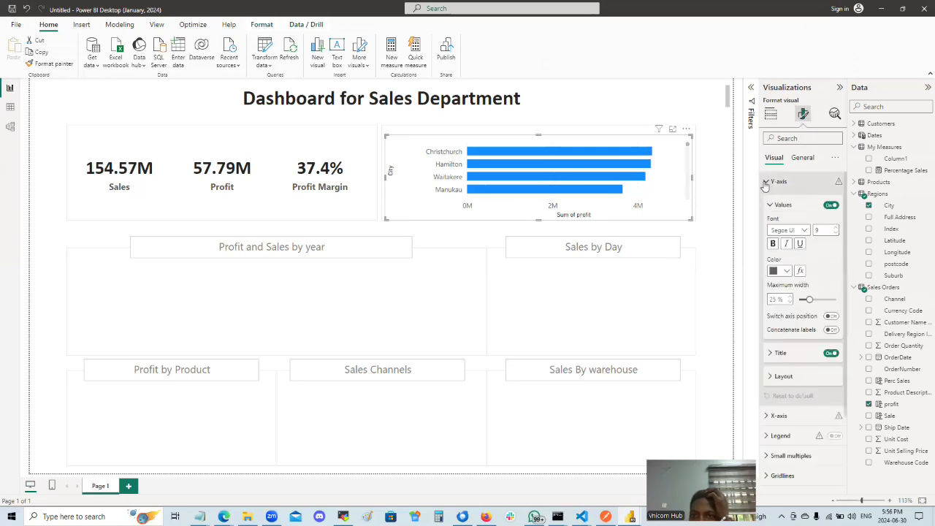
pyautogui.click(835, 228)
pyautogui.click(834, 228)
pyautogui.click(835, 228)
pyautogui.click(834, 228)
pyautogui.click(835, 228)
pyautogui.click(834, 228)
pyautogui.click(835, 227)
pyautogui.click(834, 228)
pyautogui.click(834, 228)
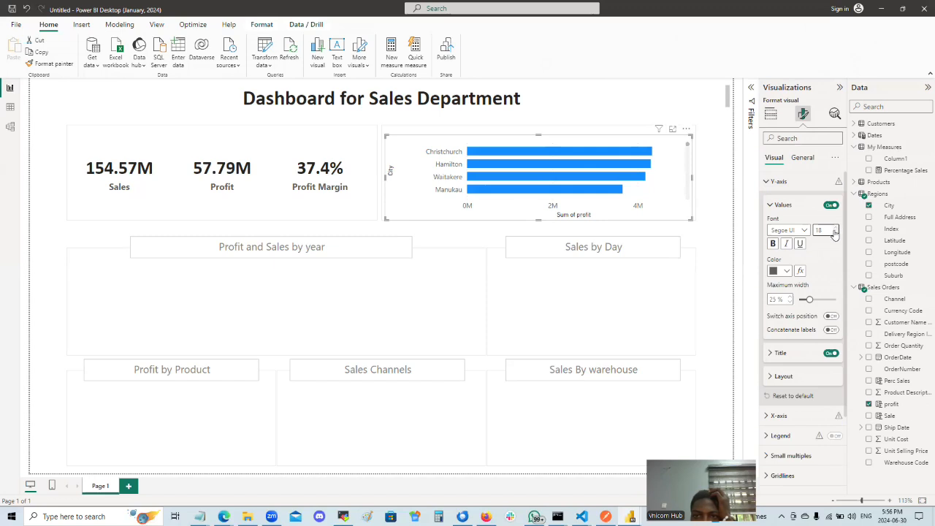
pyautogui.click(836, 228)
pyautogui.click(836, 228)
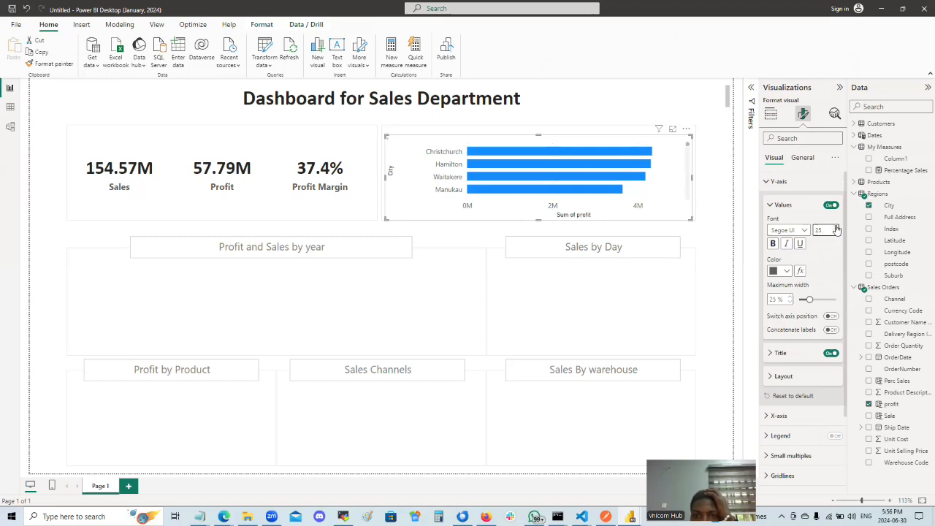
pyautogui.click(835, 228)
pyautogui.click(835, 228)
pyautogui.click(835, 228)
pyautogui.click(836, 233)
pyautogui.click(836, 233)
pyautogui.click(836, 234)
pyautogui.click(836, 234)
pyautogui.click(835, 234)
pyautogui.click(835, 234)
pyautogui.click(835, 233)
pyautogui.click(834, 233)
pyautogui.click(835, 234)
pyautogui.click(835, 233)
pyautogui.click(835, 234)
pyautogui.click(835, 234)
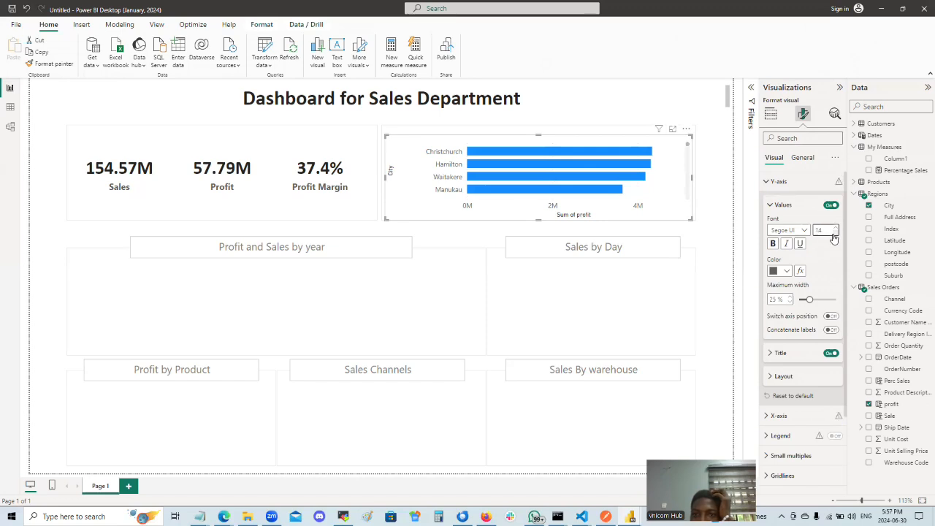
pyautogui.click(834, 234)
pyautogui.click(836, 234)
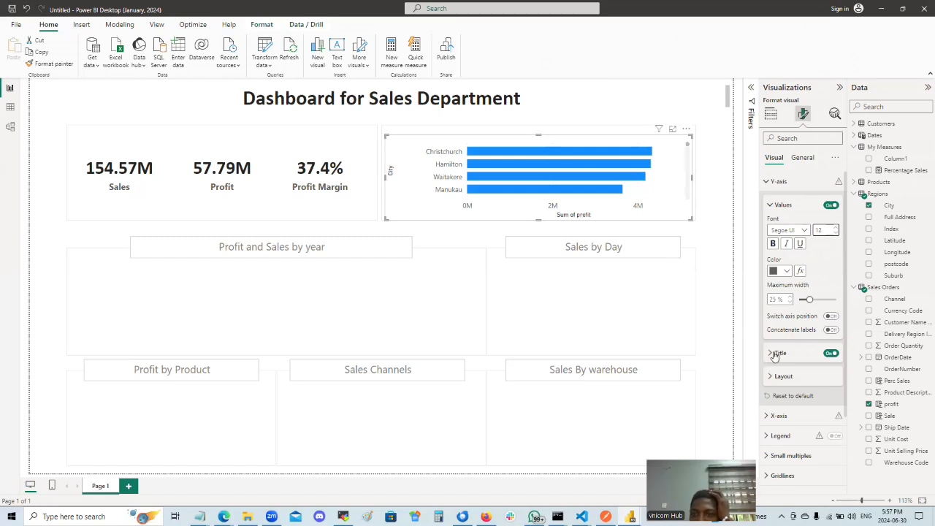
# Turn off the Y-axis title of the profit-by-city bar chart and close the Y-axis settings.
pyautogui.click(831, 352)
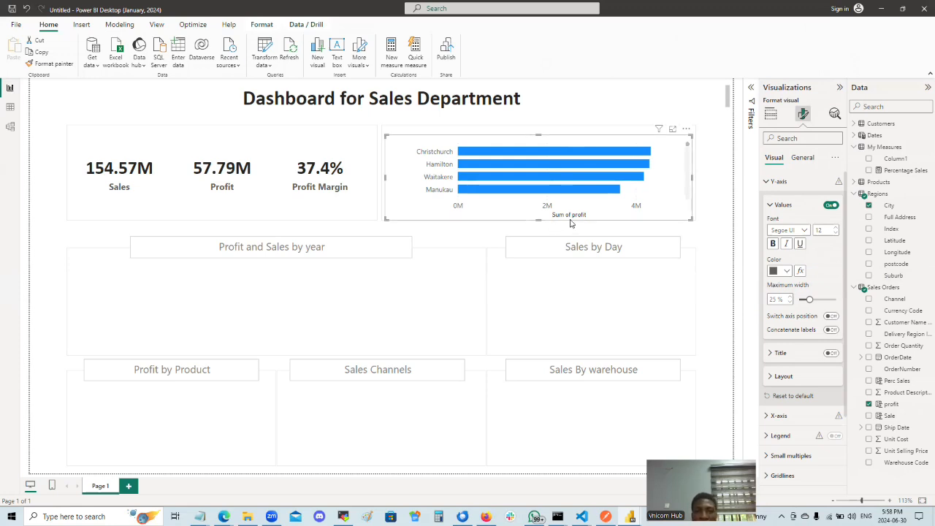
pyautogui.click(769, 205)
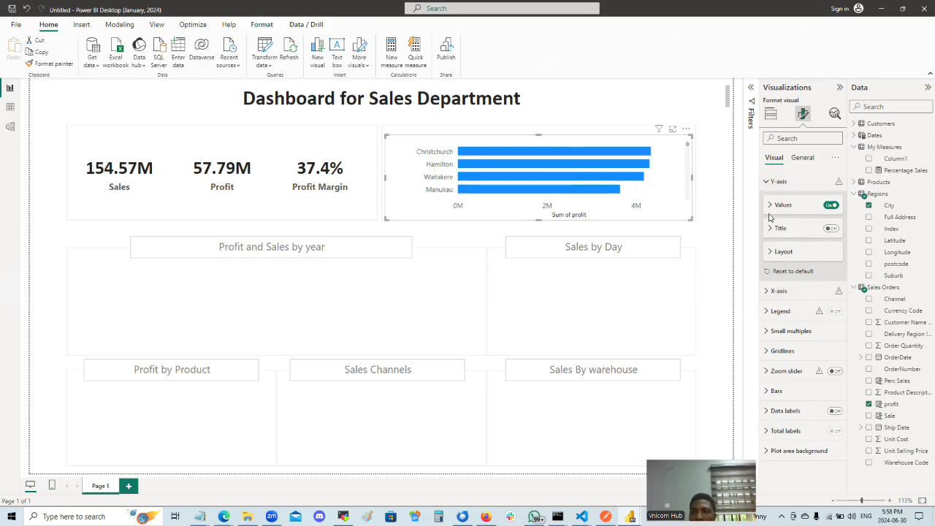
pyautogui.click(768, 182)
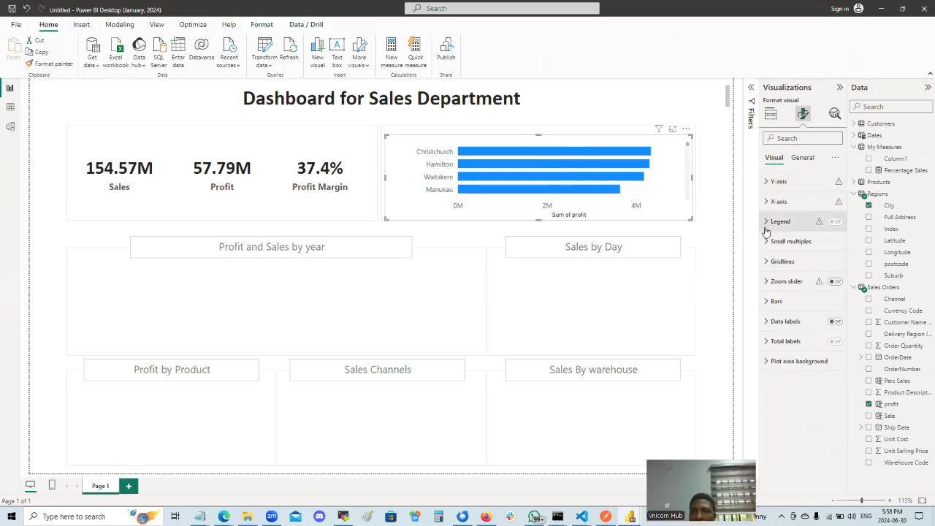
# Review the X-axis title settings of the profit-by-city bar chart.
pyautogui.click(766, 203)
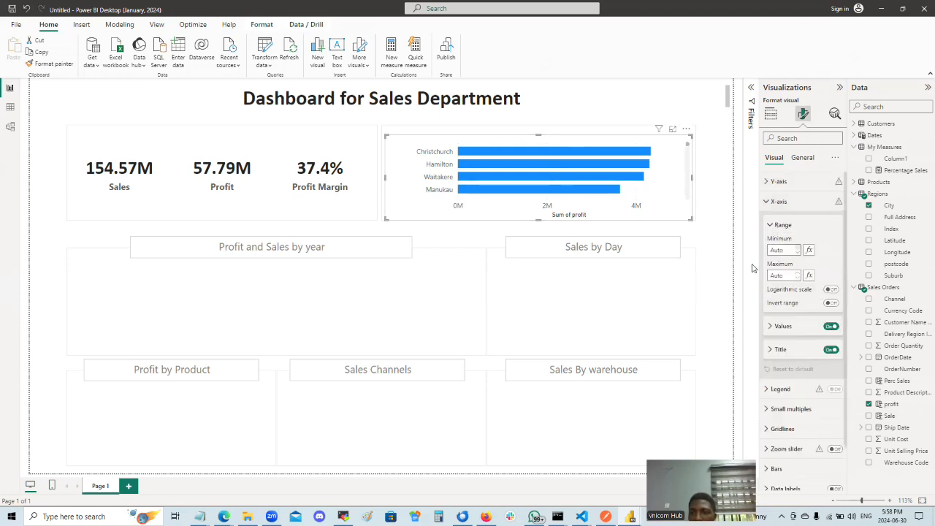
pyautogui.click(771, 350)
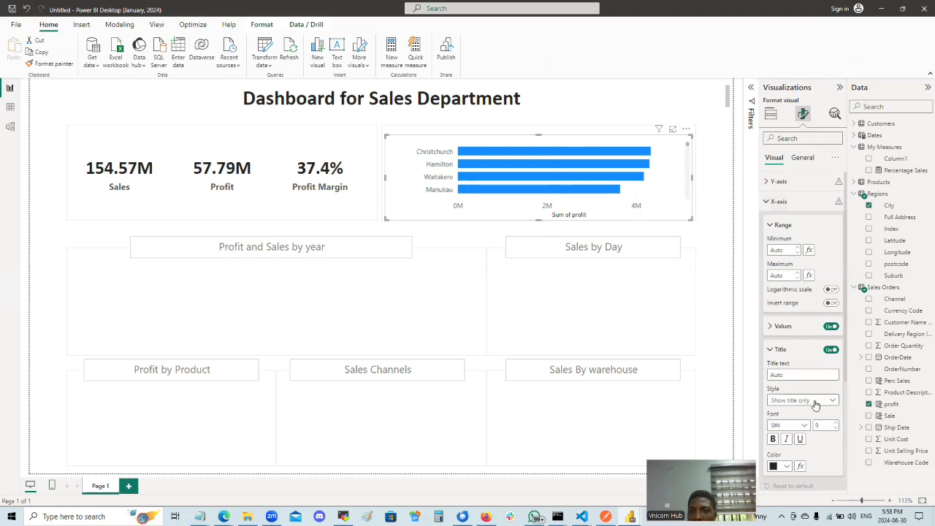
pyautogui.scroll(-3, 816, 401)
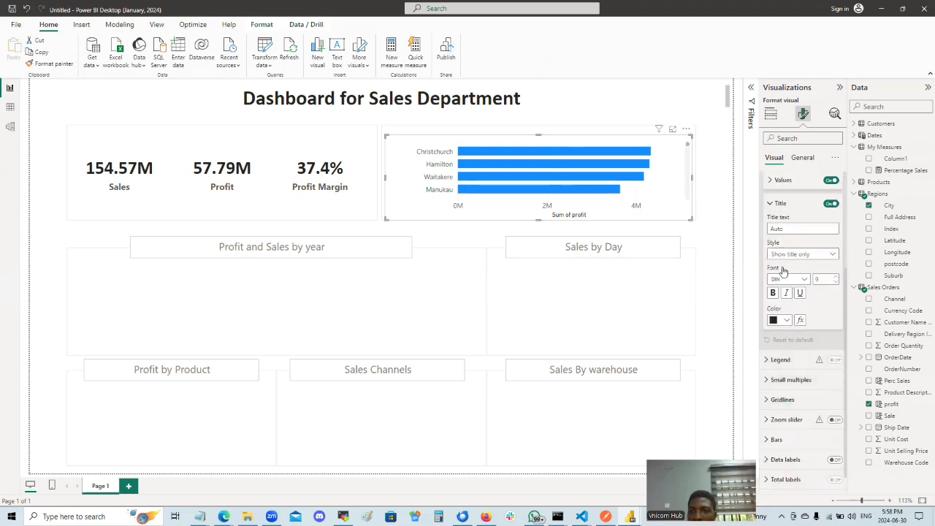
pyautogui.click(769, 204)
pyautogui.scroll(1, 776, 186)
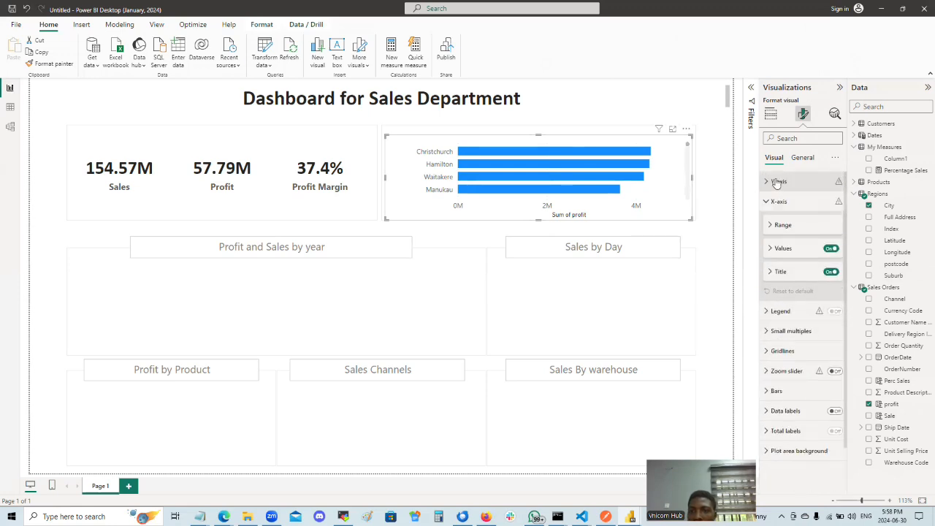
# Rename the X-axis field of the profit-by-city bar chart to "Profit By Region" for this visual.
pyautogui.click(802, 158)
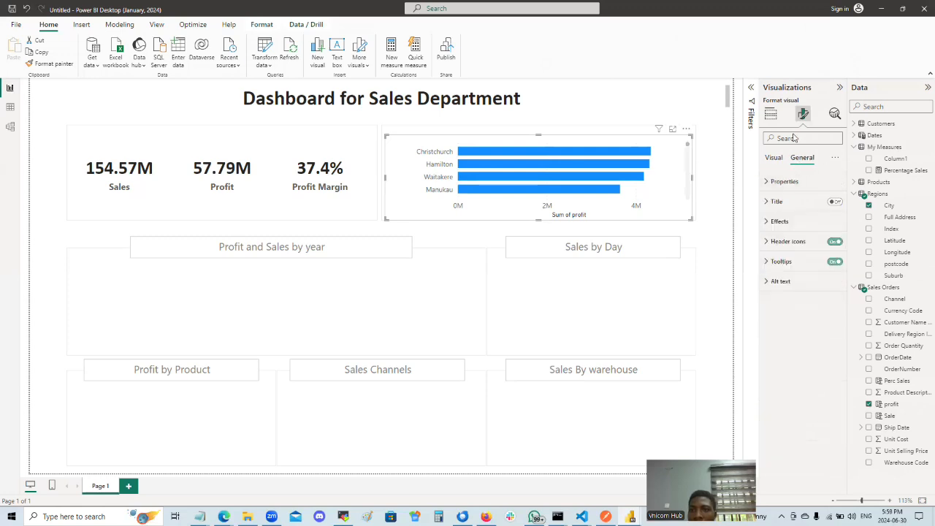
pyautogui.click(771, 114)
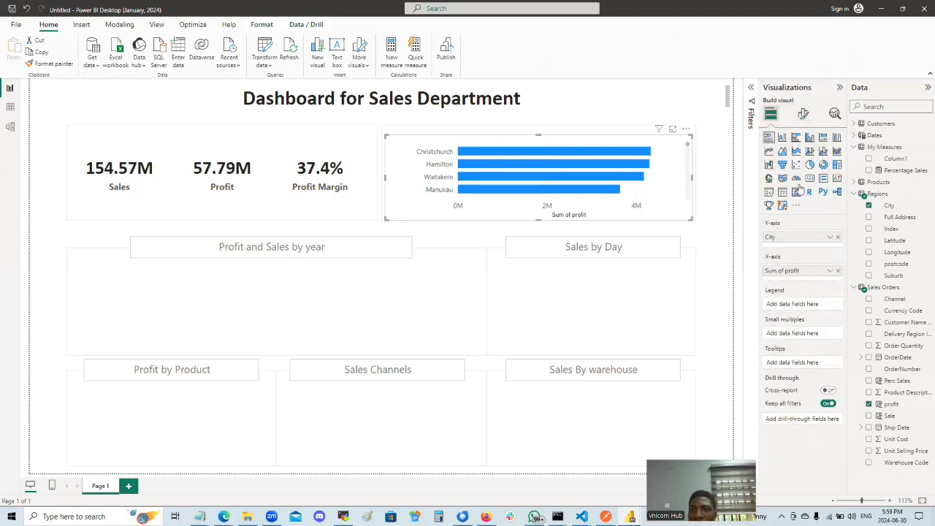
pyautogui.click(829, 271)
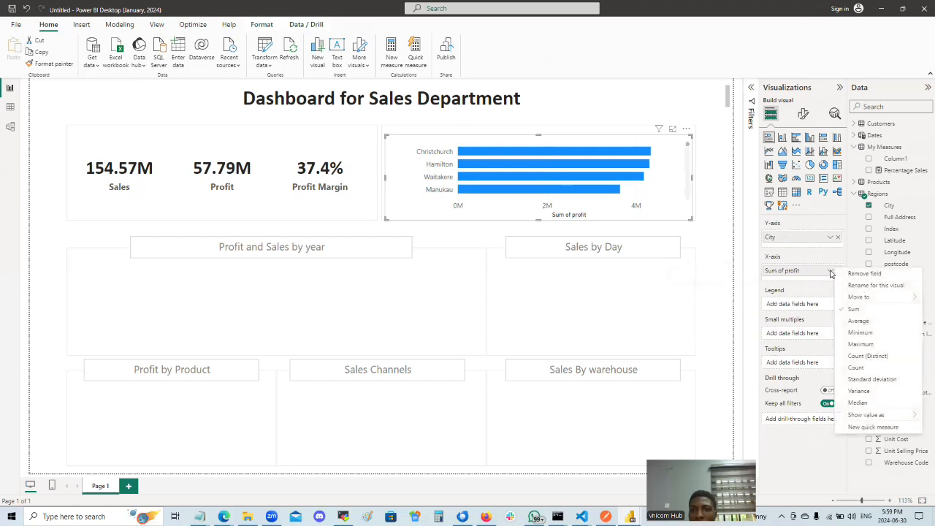
pyautogui.click(900, 287)
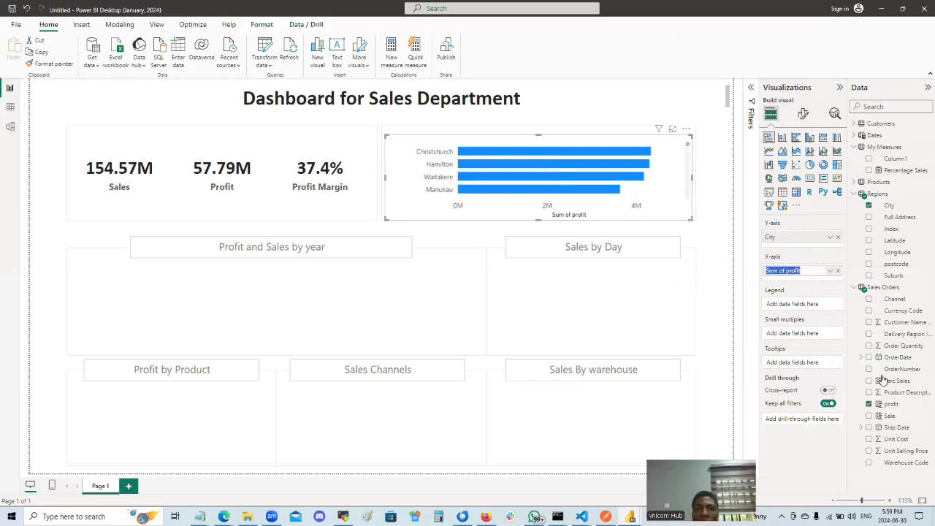
pyautogui.write('Profit')
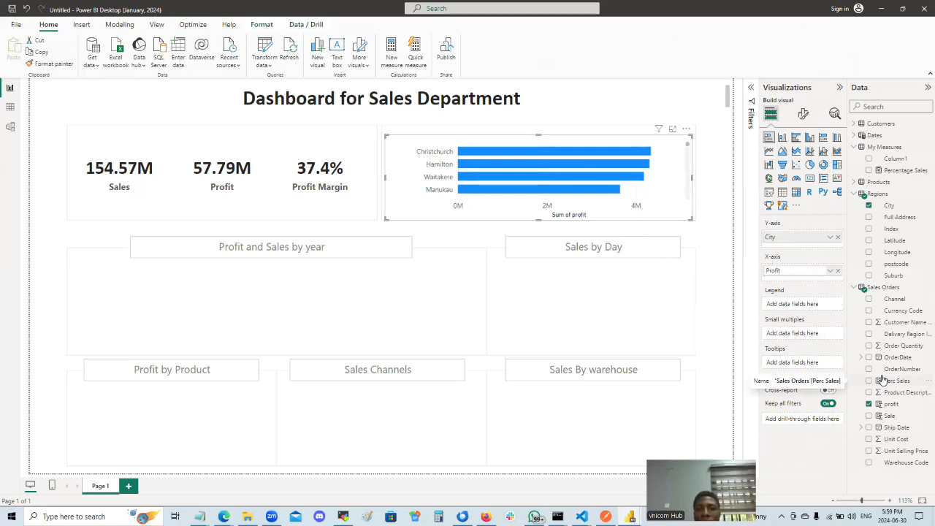
pyautogui.write(' By Region')
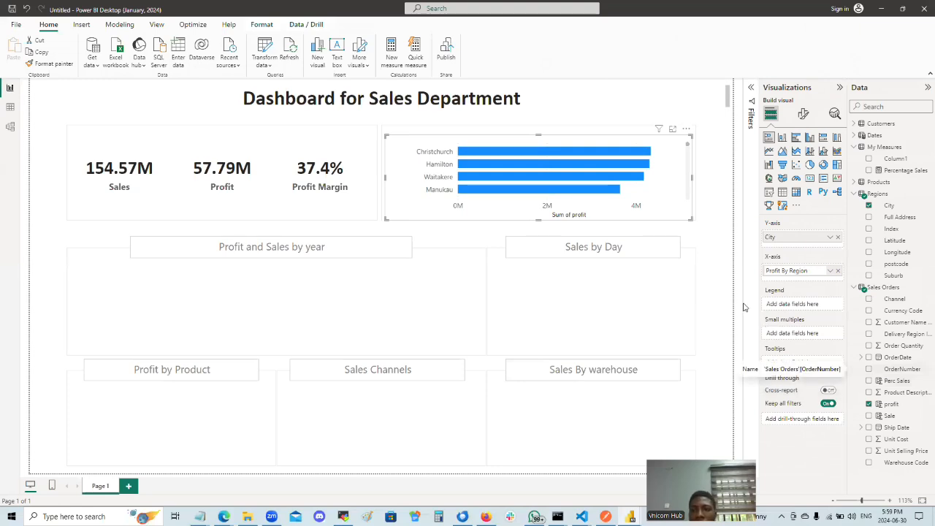
pyautogui.press('Return')
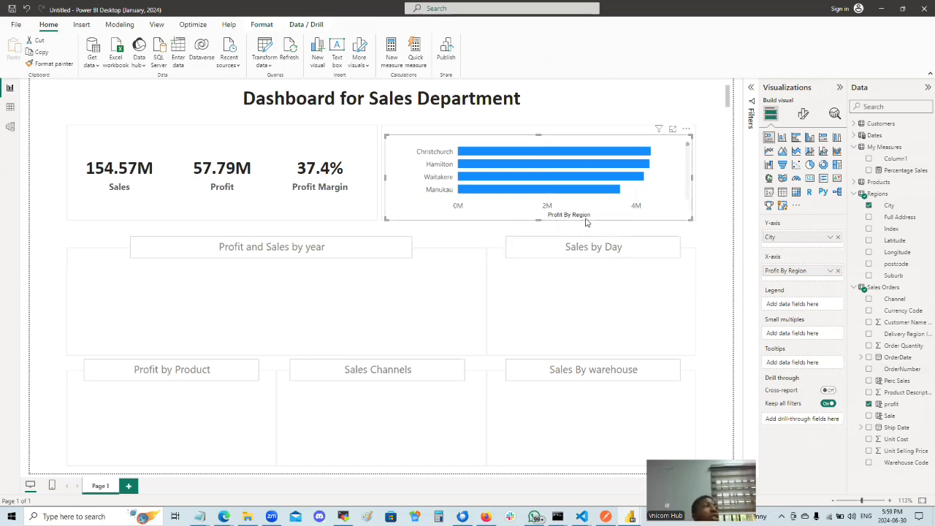
# Increase the font size of the bar chart's X-axis title to 16.
pyautogui.click(803, 117)
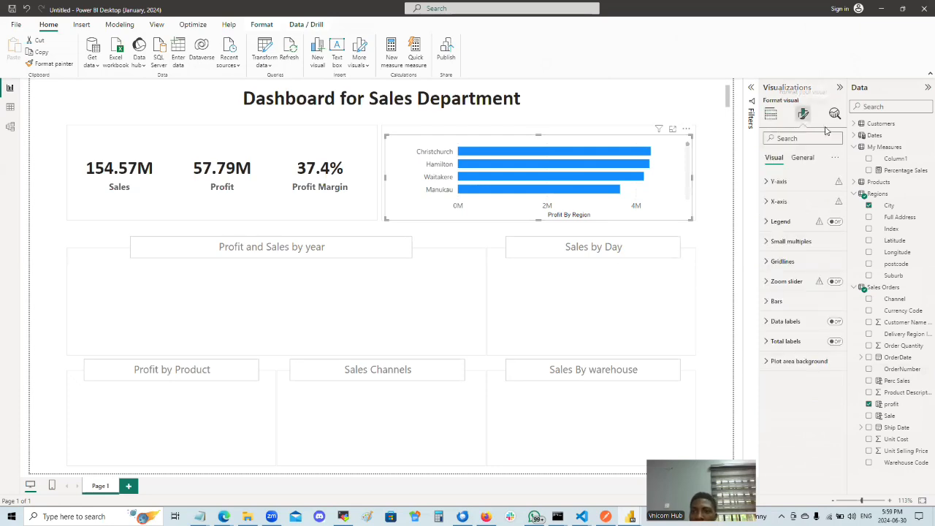
pyautogui.click(766, 203)
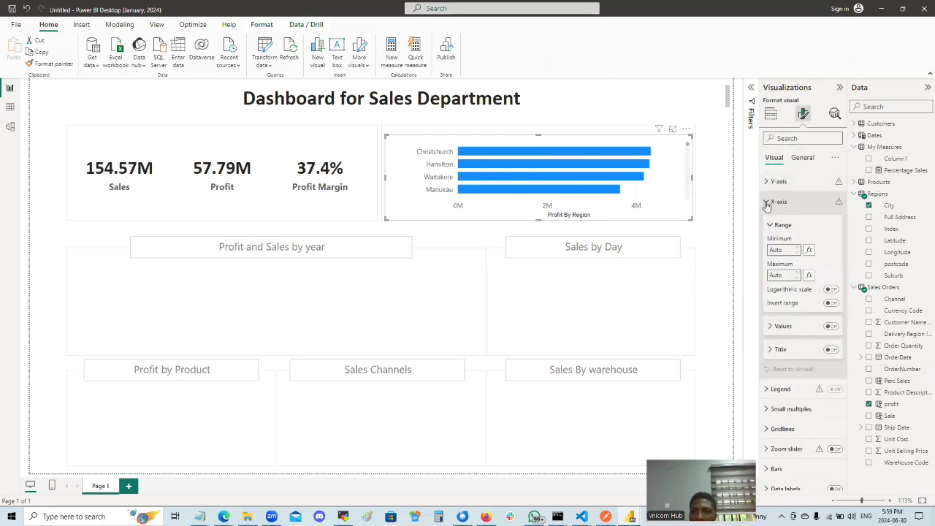
pyautogui.click(774, 350)
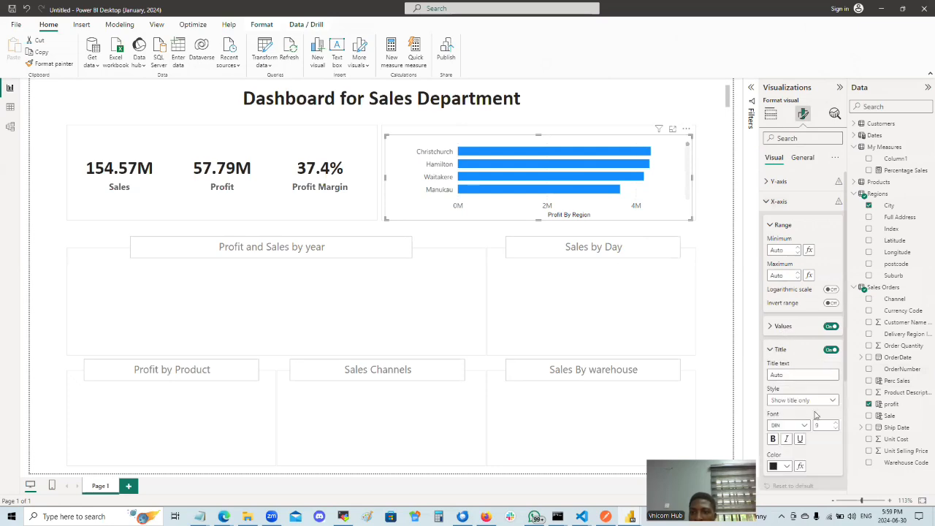
pyautogui.scroll(-3, 812, 412)
pyautogui.click(837, 326)
pyautogui.click(837, 325)
pyautogui.click(837, 326)
pyautogui.click(837, 326)
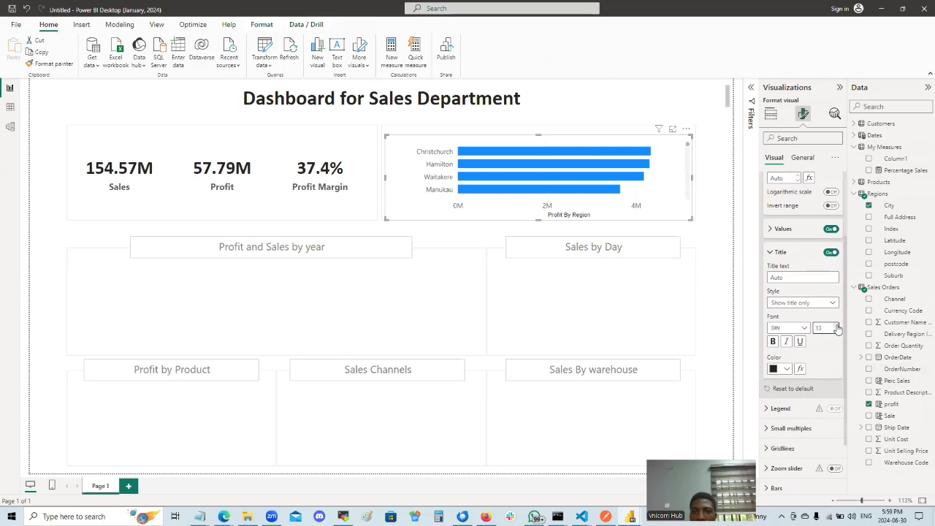
pyautogui.click(837, 326)
pyautogui.moveTo(687, 146)
pyautogui.mouseDown()
pyautogui.moveTo(690, 204)
pyautogui.moveTo(692, 135)
pyautogui.mouseUp()
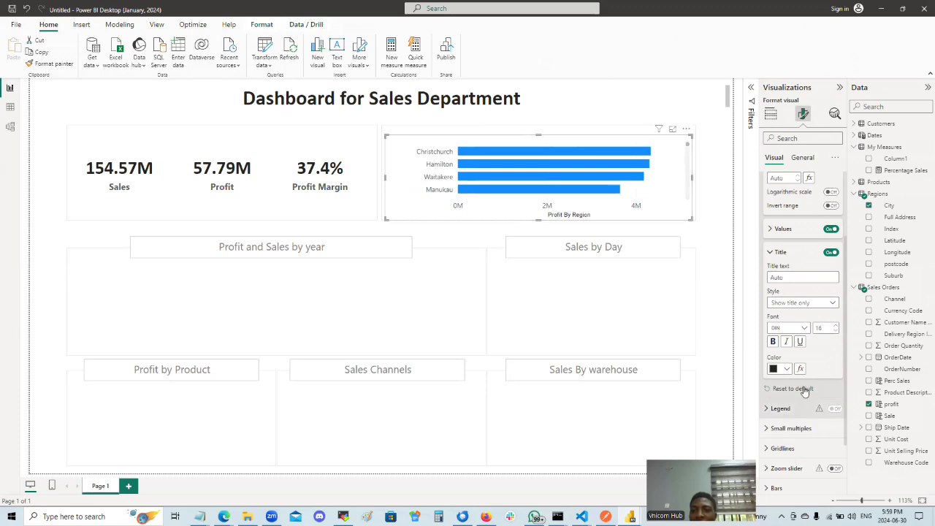
pyautogui.scroll(-2, 804, 395)
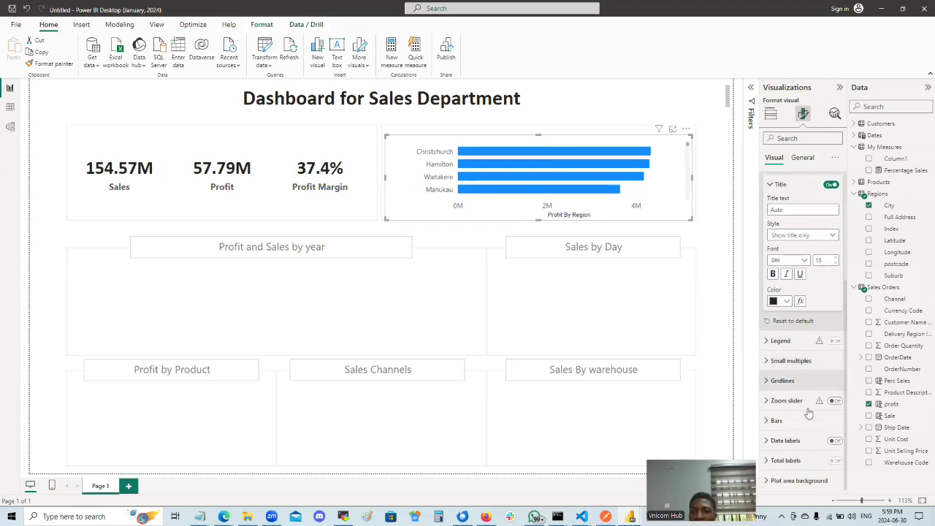
pyautogui.scroll(3, 803, 380)
pyautogui.click(799, 355)
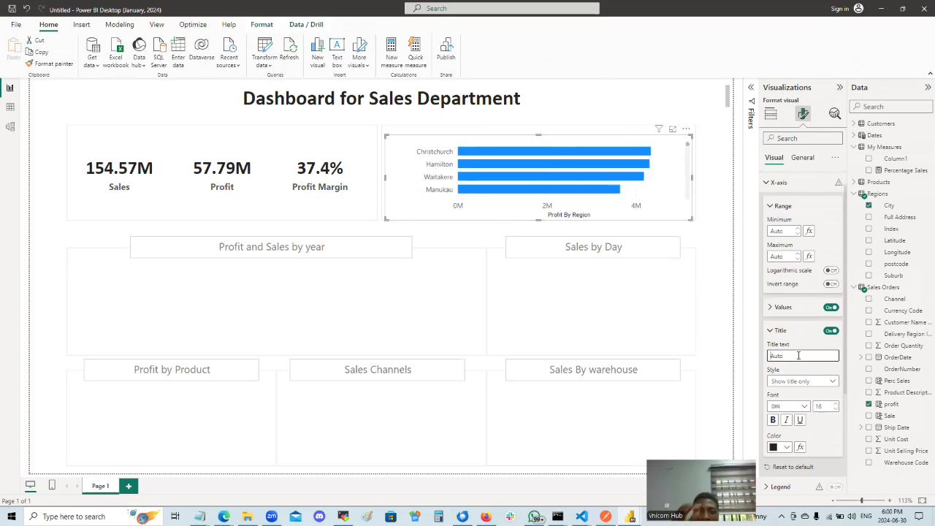
pyautogui.write('Th')
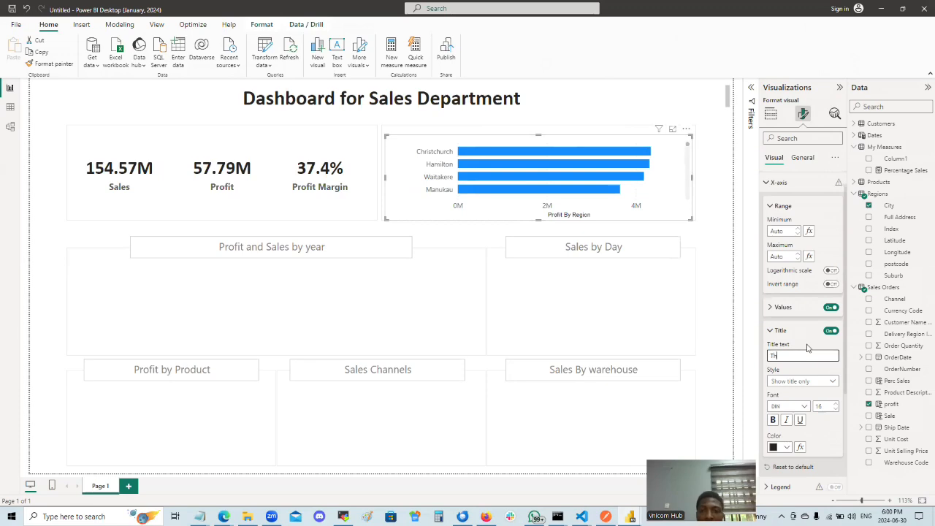
pyautogui.write('is ius')
pyautogui.press('BackSpace')
pyautogui.press('BackSpace')
pyautogui.write('s is')
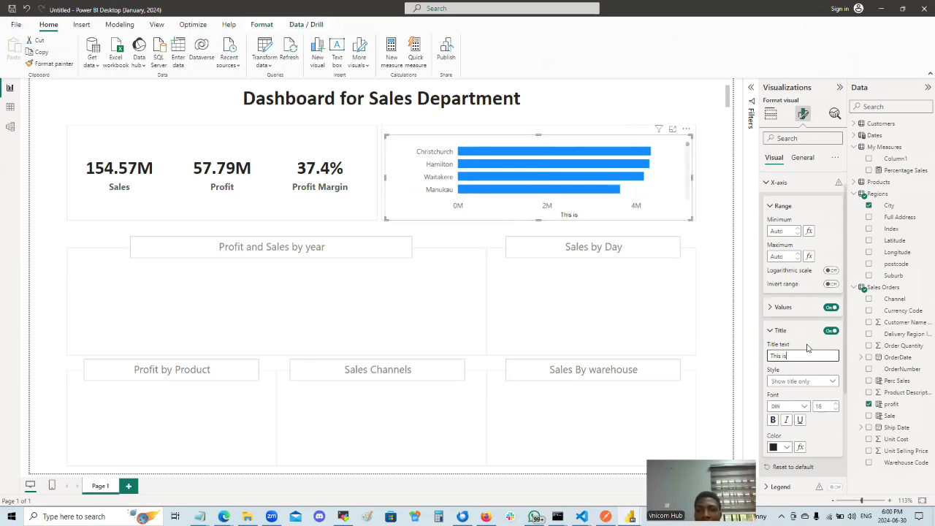
pyautogui.press('BackSpace')
pyautogui.press('BackSpace')
pyautogui.press('BackSpace')
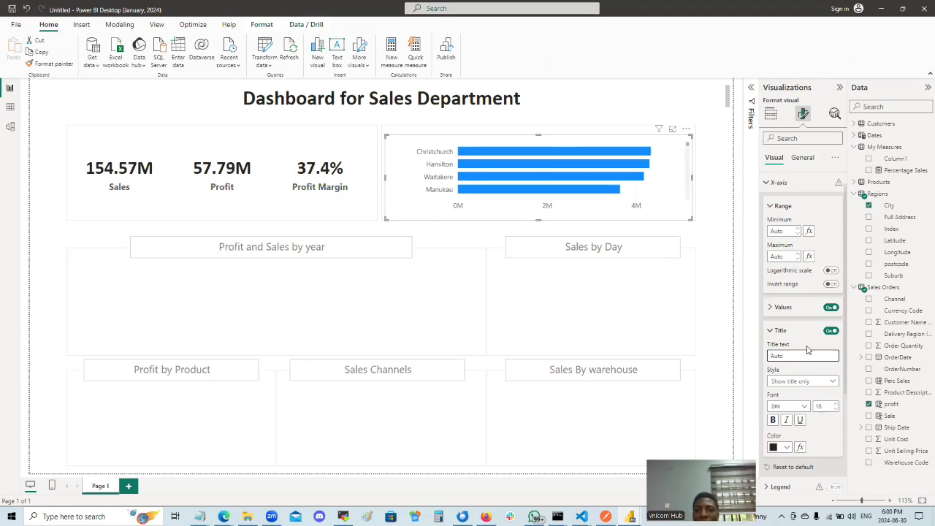
# Set the title text of the bar chart's X-axis to "Profit by Region".
pyautogui.write('Sales by')
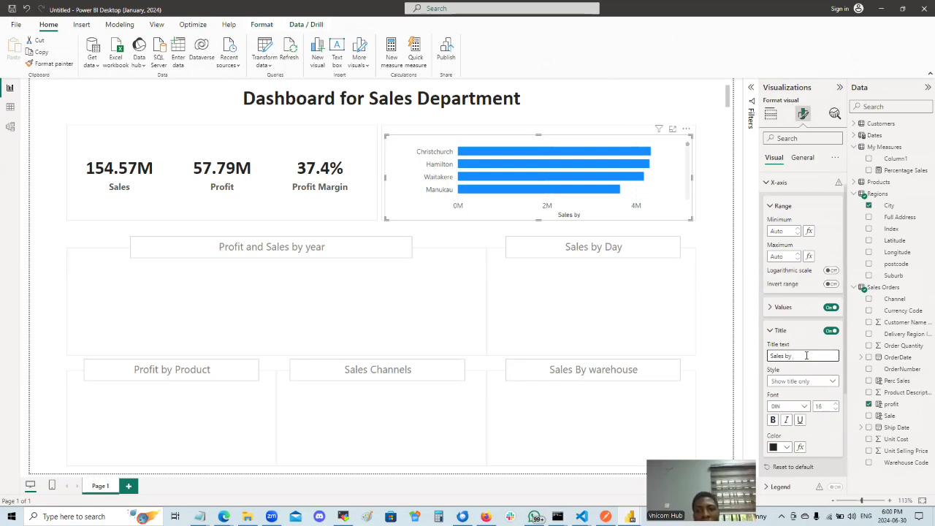
pyautogui.press('BackSpace')
pyautogui.write('Profit by Region')
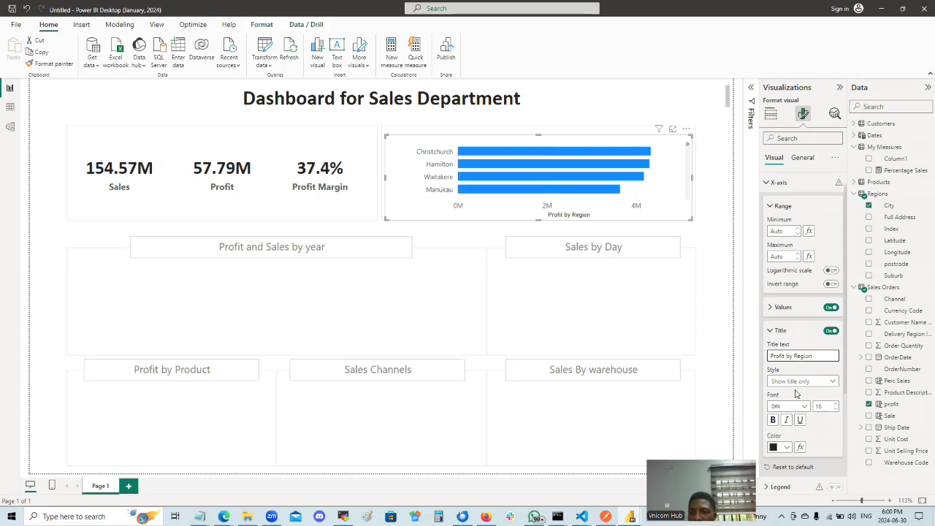
# Set the font size of the bar chart's X-axis title to 12 and deselect the chart.
pyautogui.click(836, 406)
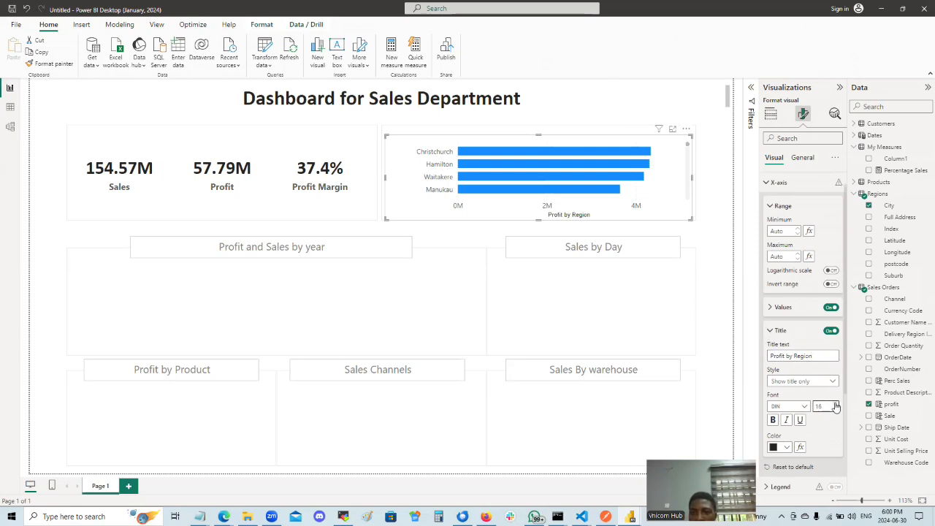
pyautogui.click(836, 404)
pyautogui.click(836, 404)
pyautogui.click(837, 411)
pyautogui.click(836, 412)
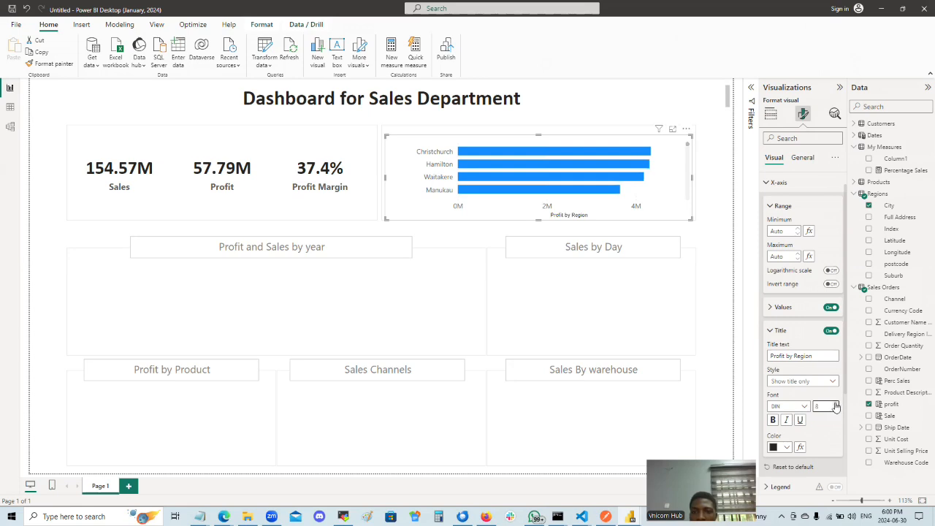
pyautogui.click(836, 406)
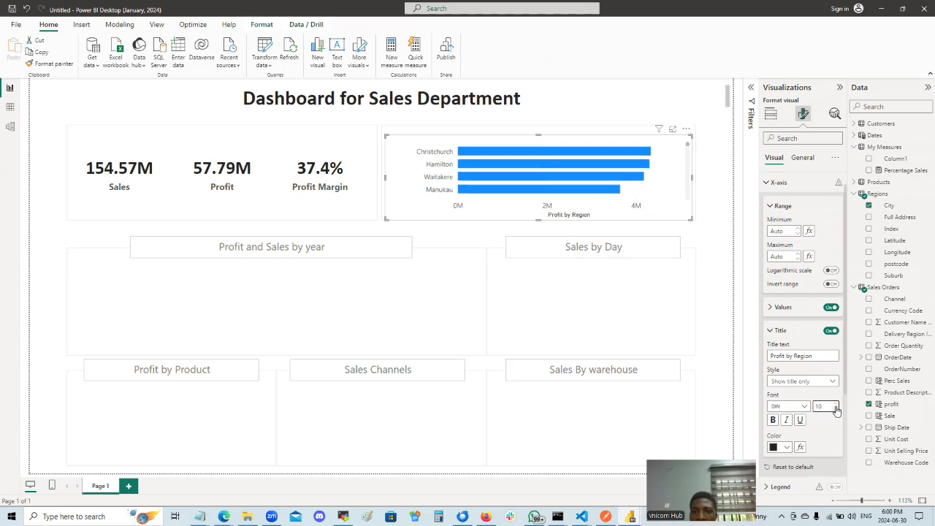
pyautogui.click(836, 404)
pyautogui.scroll(-1, 773, 436)
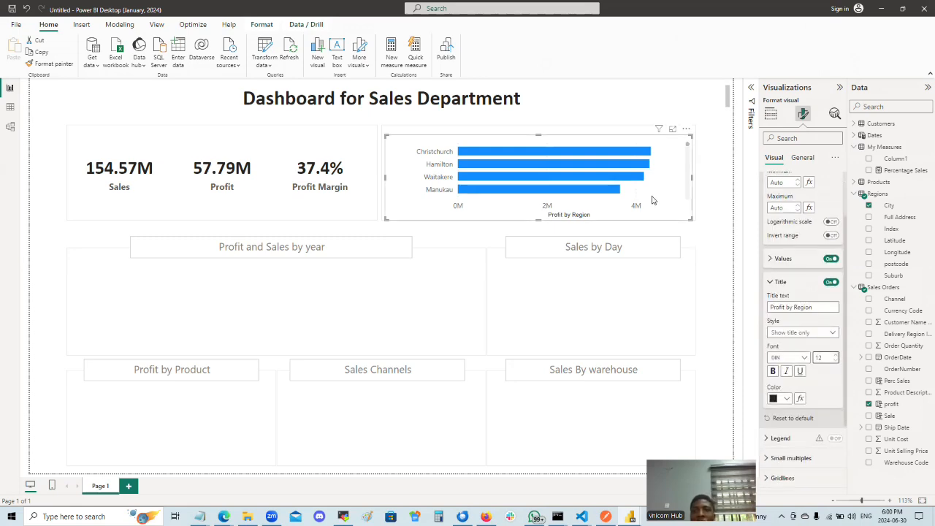
pyautogui.click(713, 149)
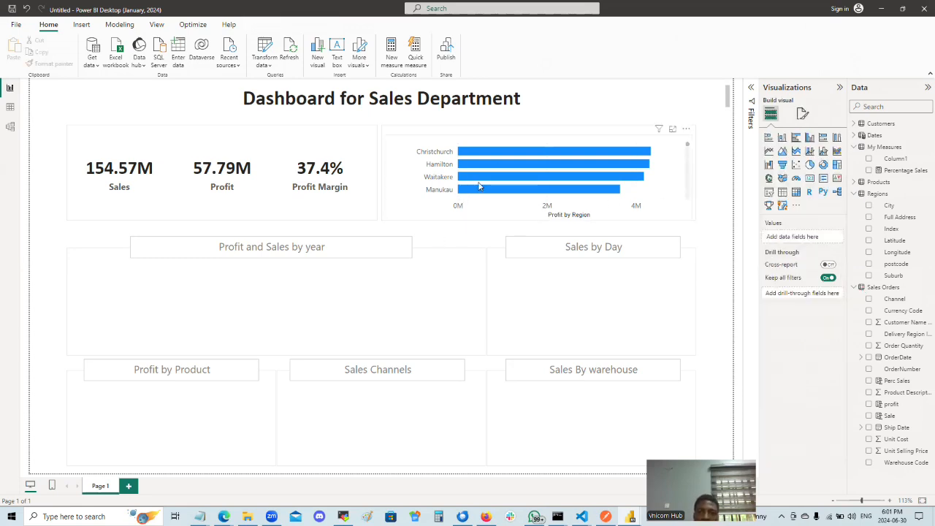
pyautogui.moveTo(482, 188)
pyautogui.moveTo(544, 178)
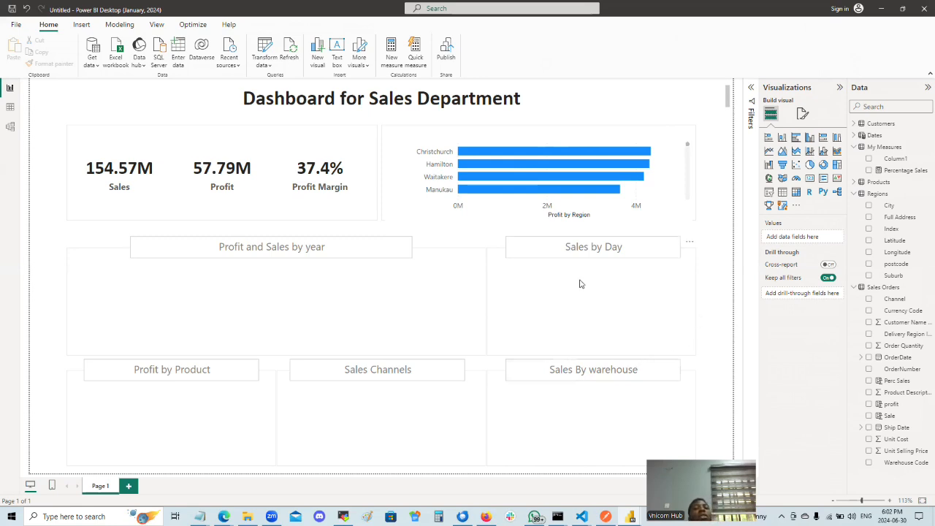
pyautogui.moveTo(552, 178)
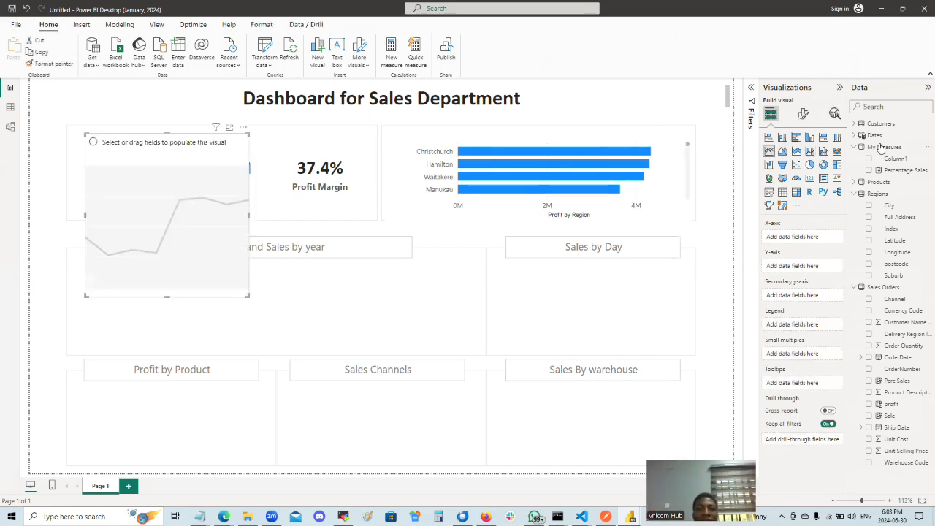
# Move the empty line chart below the "Profit and Sales by year" heading and resize it to fit that box.
pyautogui.moveTo(202, 205); pyautogui.dragTo(197, 288)
pyautogui.moveTo(353, 310); pyautogui.dragTo(486, 300)
pyautogui.moveTo(281, 225); pyautogui.dragTo(286, 265)
pyautogui.moveTo(281, 393); pyautogui.dragTo(285, 353)
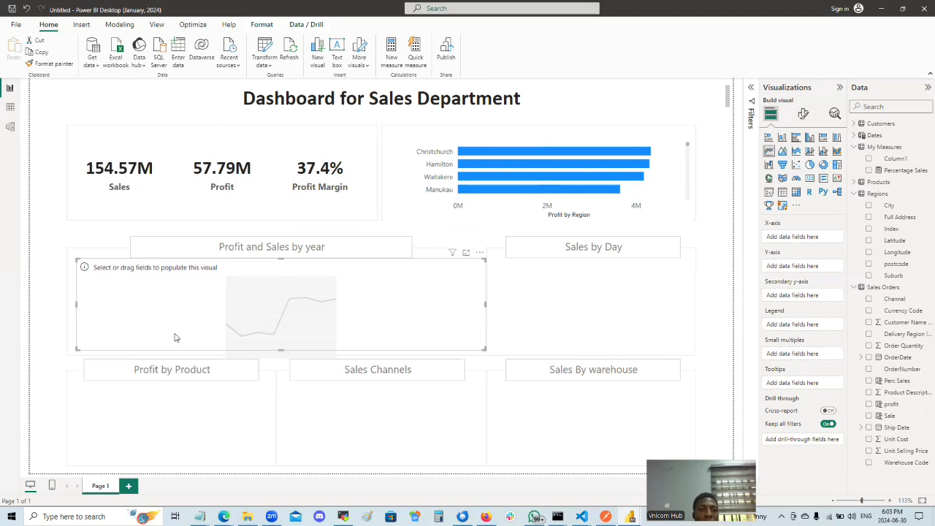
pyautogui.click(73, 308)
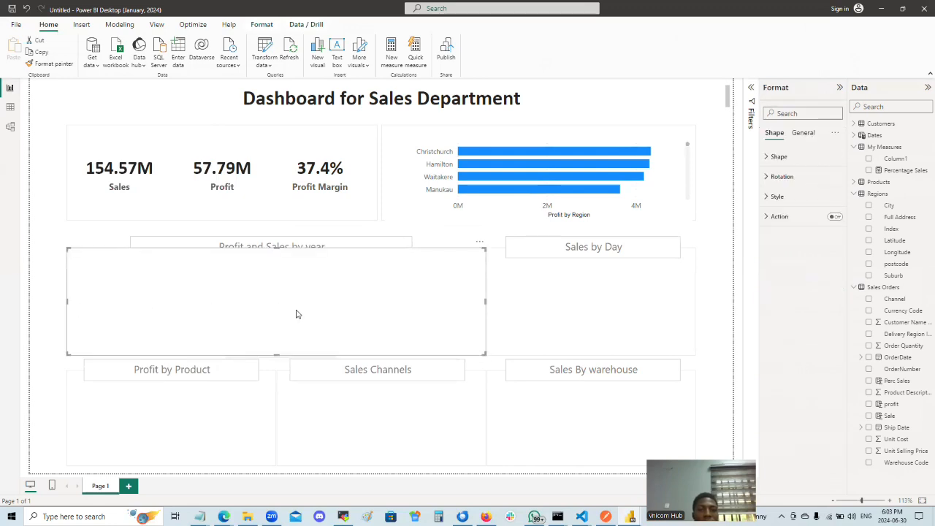
pyautogui.click(166, 311)
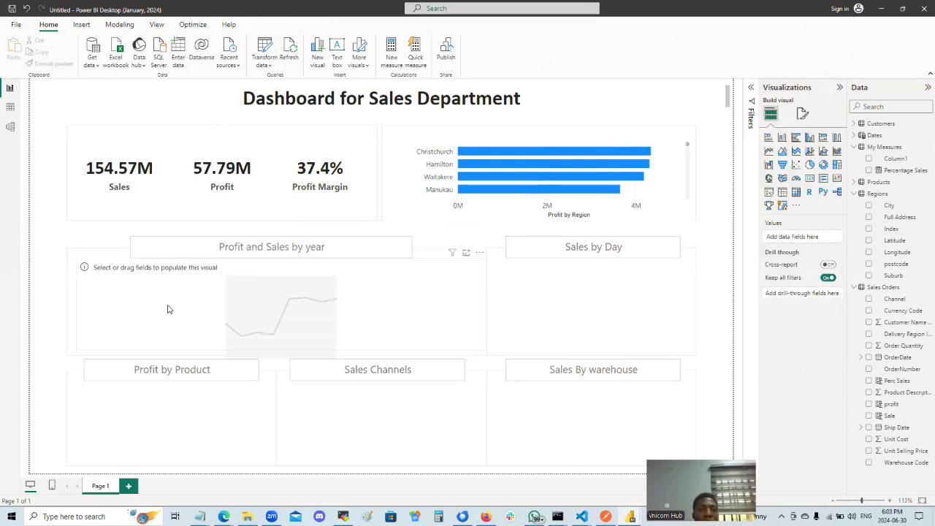
pyautogui.click(79, 305)
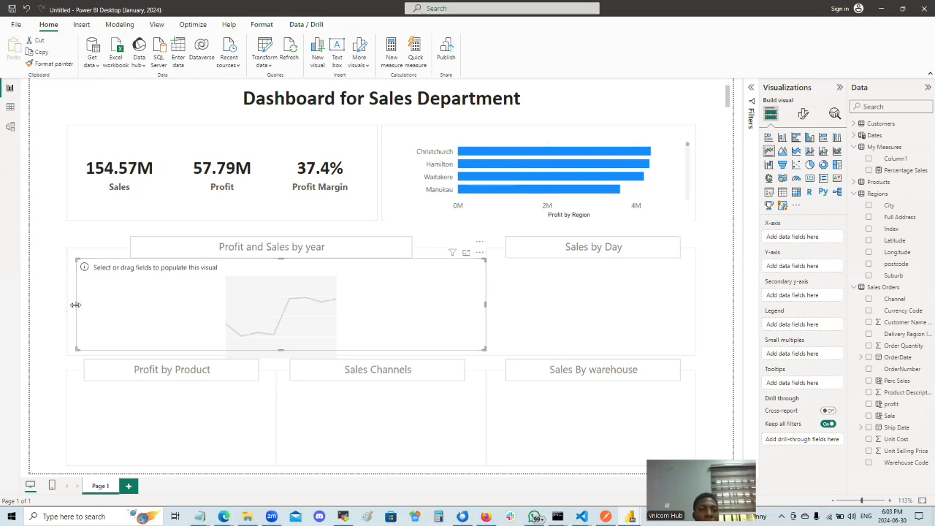
pyautogui.moveTo(77, 304); pyautogui.dragTo(72, 311)
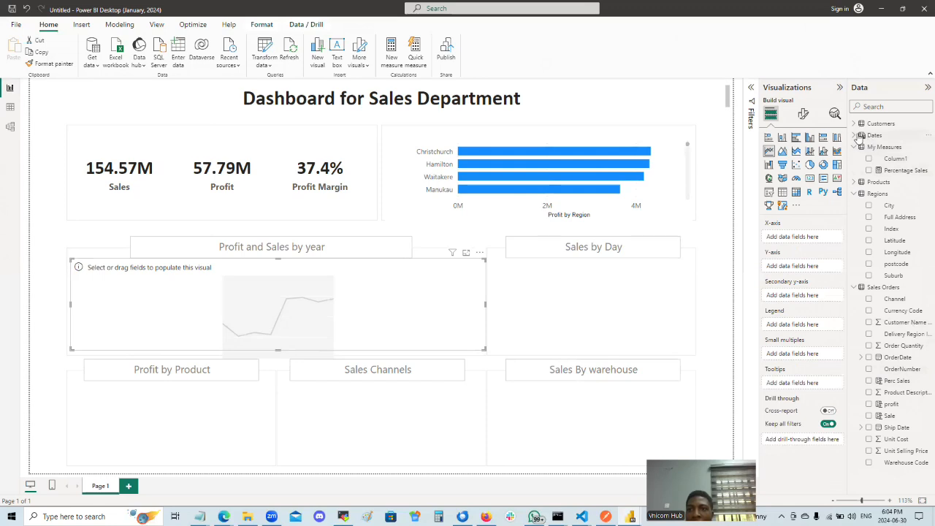
# Assign month name from the Dates table to the line chart's X-axis and profit from Sales Orders to its Y-axis.
pyautogui.click(856, 135)
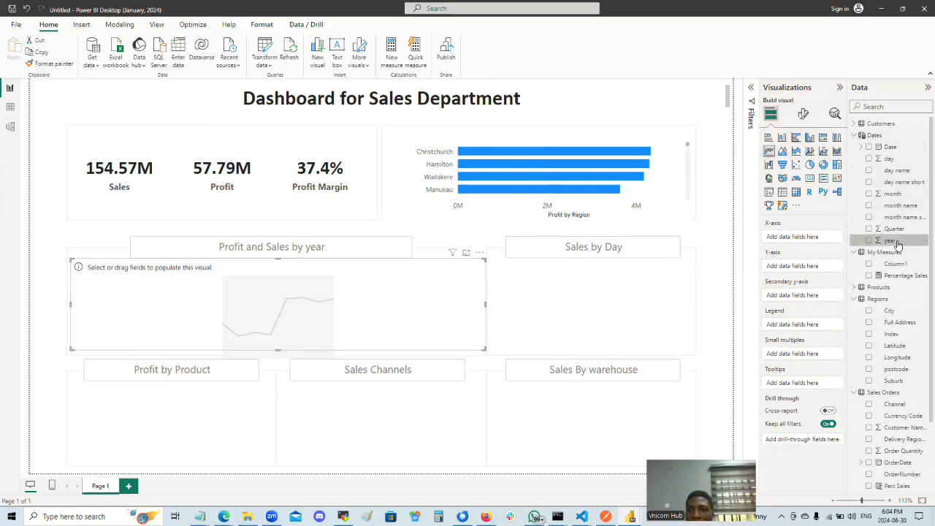
pyautogui.moveTo(898, 245); pyautogui.dragTo(917, 232)
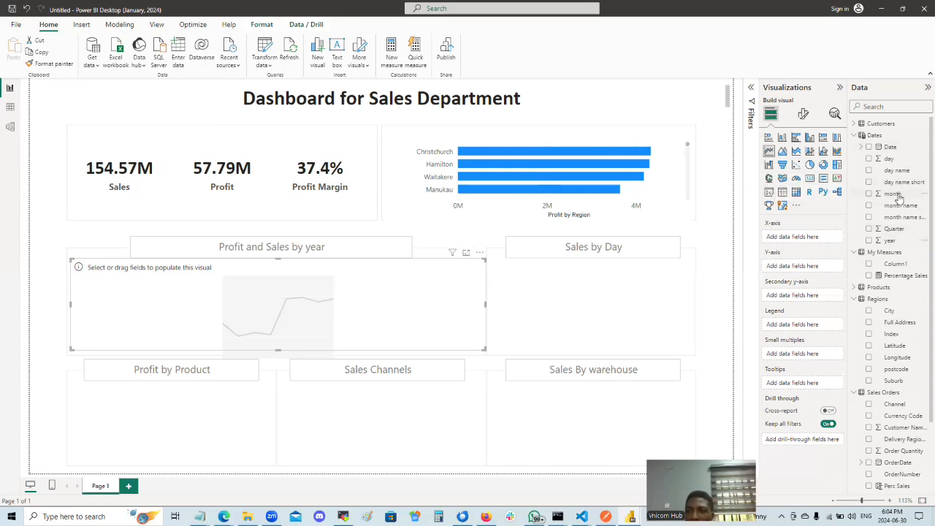
pyautogui.moveTo(903, 208); pyautogui.dragTo(793, 236)
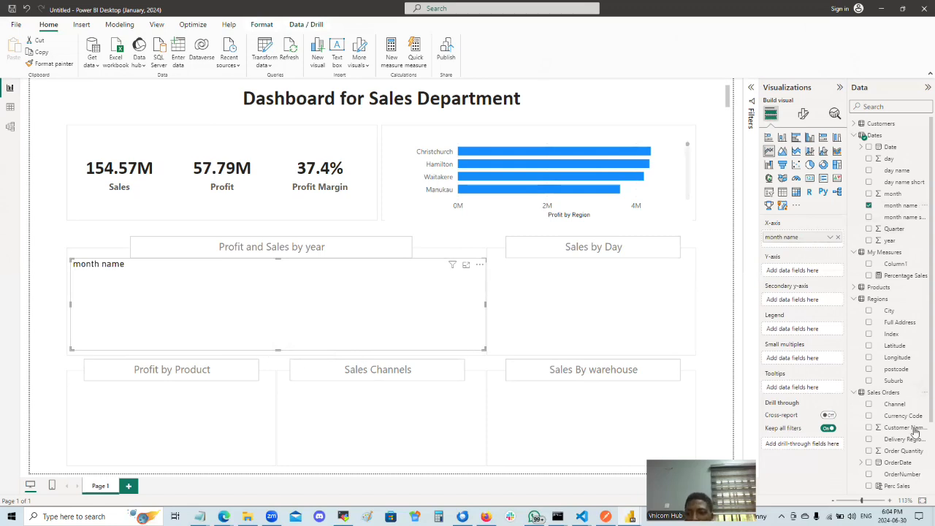
pyautogui.scroll(-1, 922, 385)
pyautogui.scroll(-1, 919, 401)
pyautogui.moveTo(893, 427); pyautogui.dragTo(812, 270)
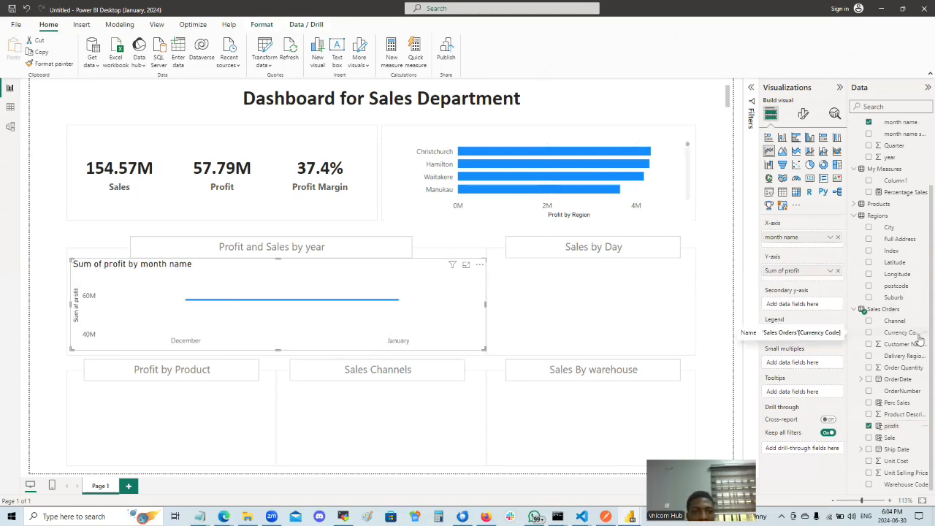
# Move the Dates table below Customers and Regions in the model diagram, close to Sales Orders.
pyautogui.click(10, 129)
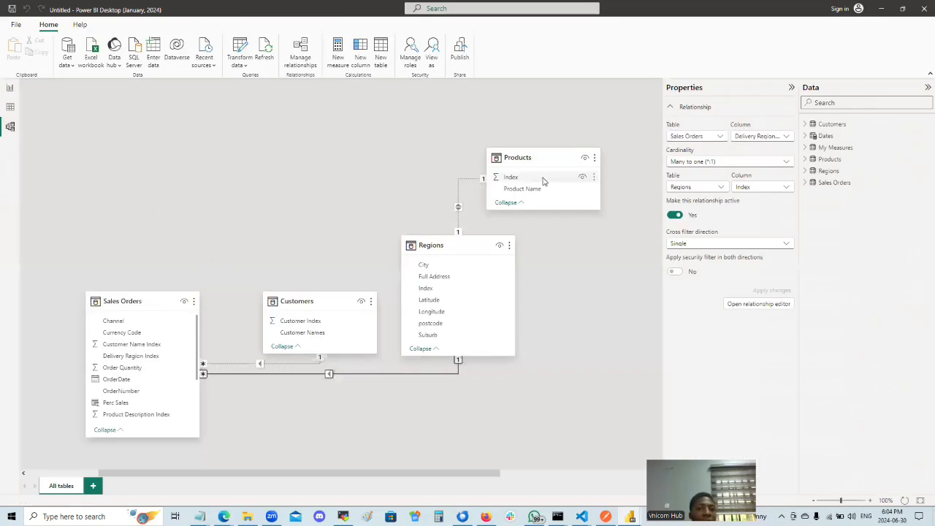
pyautogui.moveTo(395, 476); pyautogui.dragTo(577, 448)
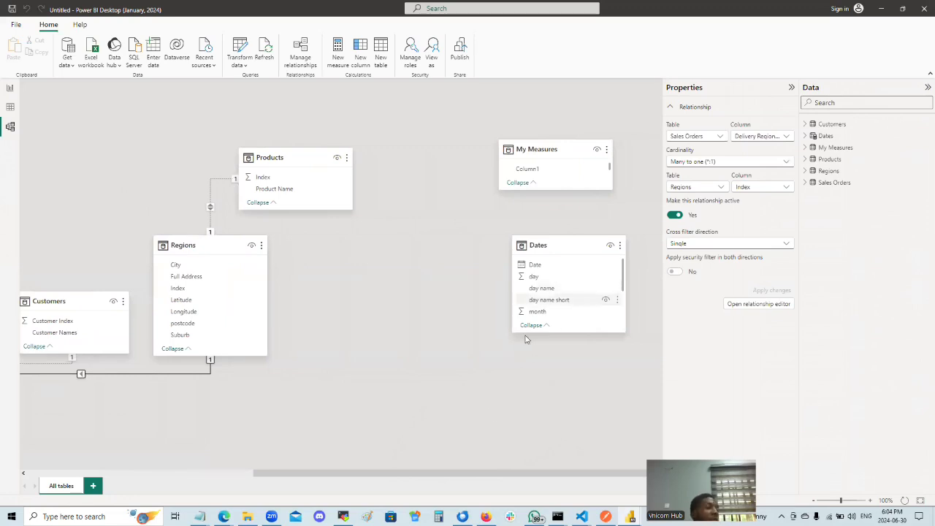
pyautogui.moveTo(463, 480); pyautogui.dragTo(511, 461)
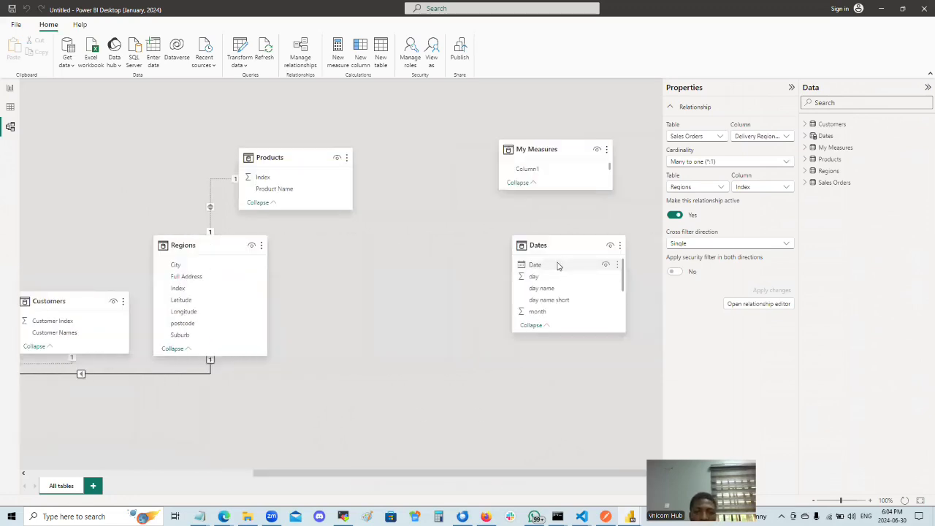
pyautogui.moveTo(557, 267); pyautogui.dragTo(216, 425)
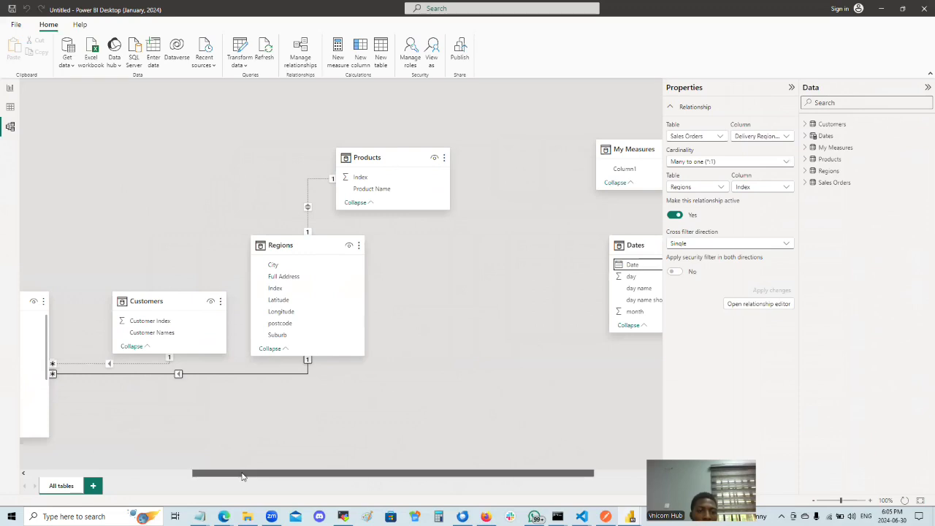
pyautogui.moveTo(245, 472); pyautogui.dragTo(229, 472)
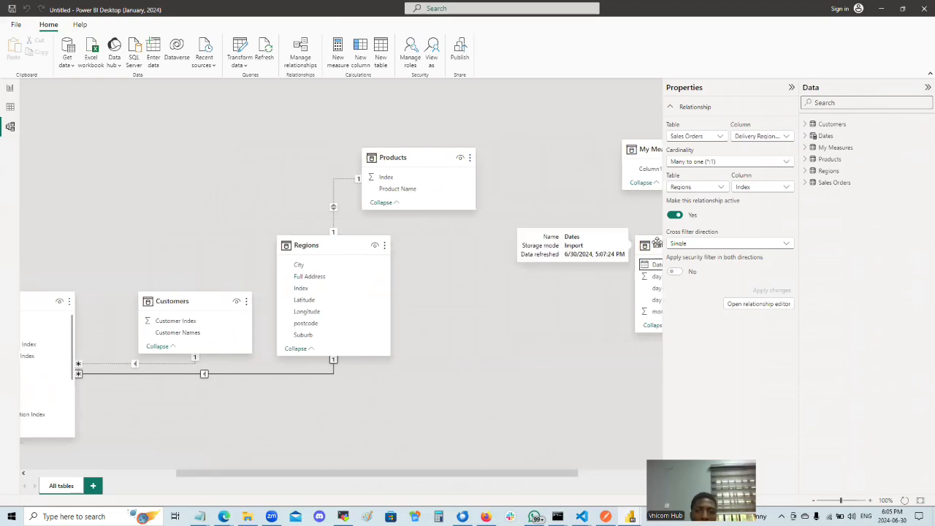
pyautogui.moveTo(652, 247); pyautogui.dragTo(250, 407)
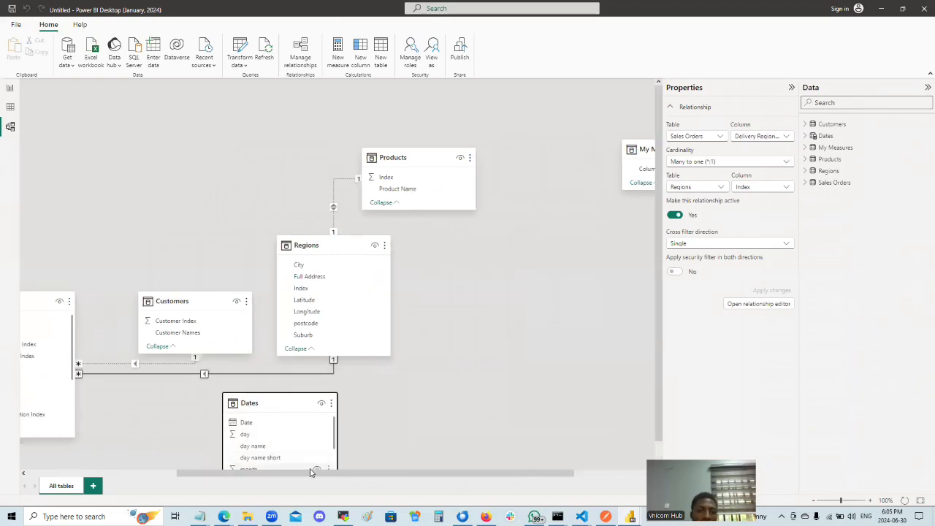
# Relate Date in the Dates table to OrderDate in Sales Orders, and return to the report page.
pyautogui.moveTo(292, 473); pyautogui.dragTo(193, 491)
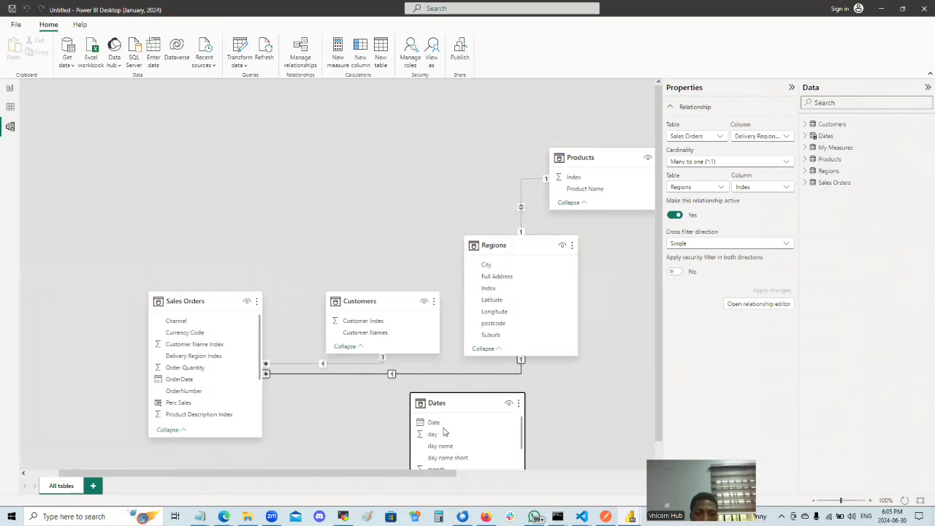
pyautogui.moveTo(436, 423); pyautogui.dragTo(201, 381)
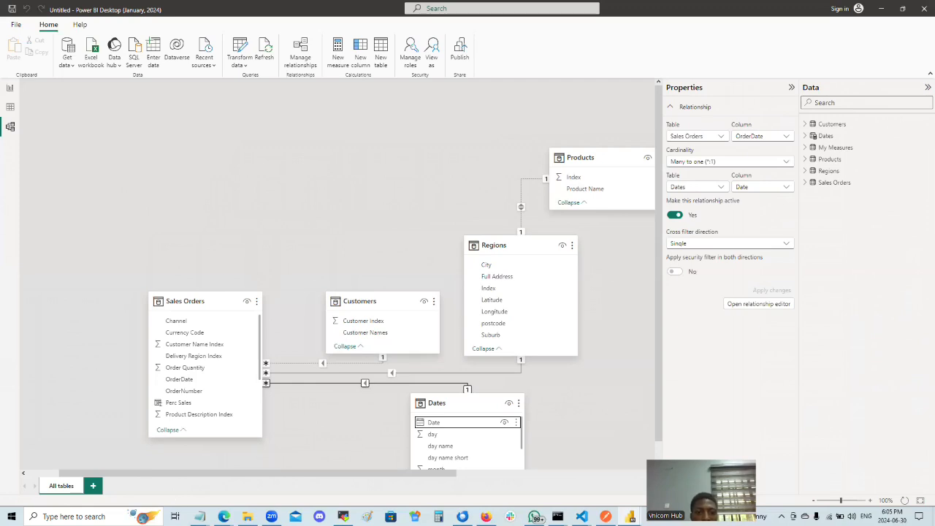
pyautogui.click(310, 176)
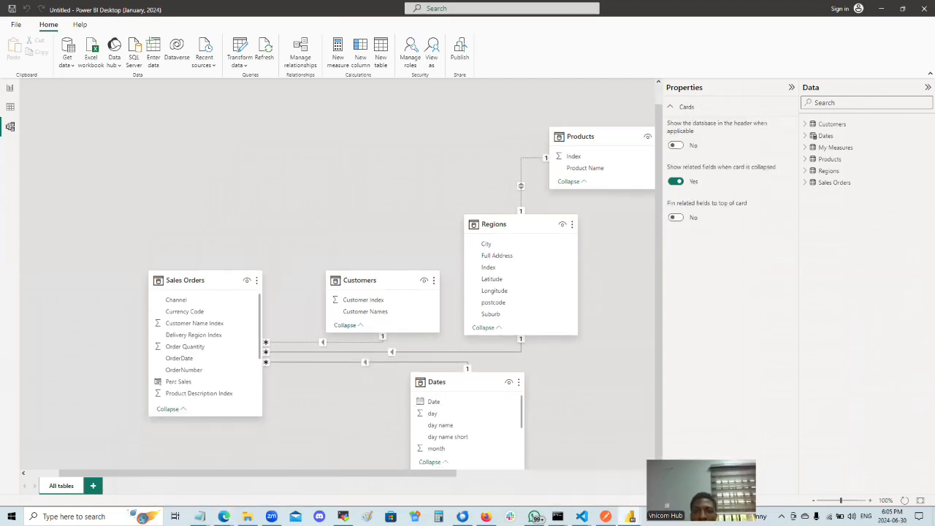
pyautogui.click(10, 88)
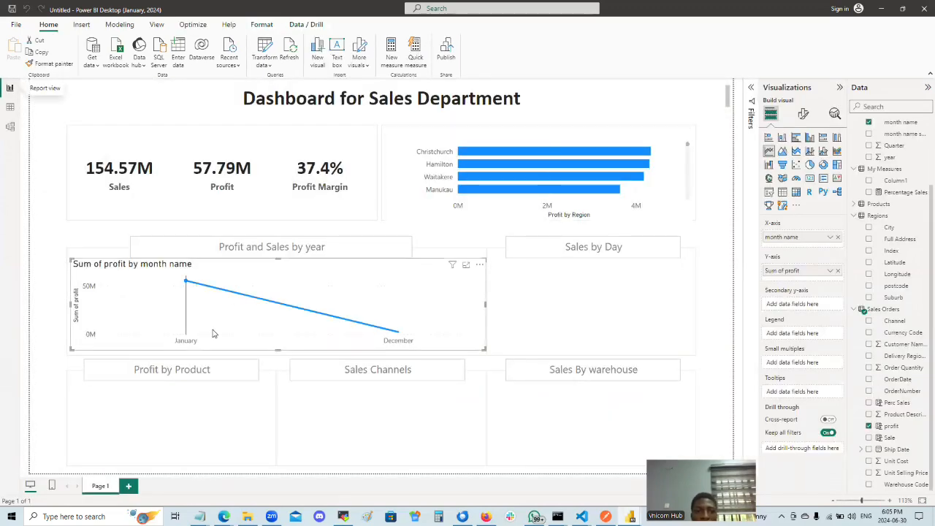
pyautogui.moveTo(256, 301)
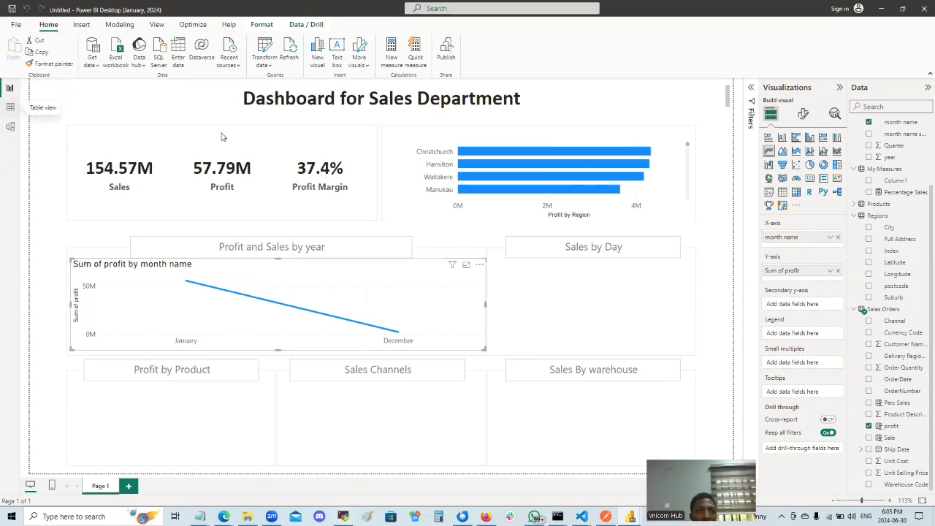
# Examine the month name values across the rows of the Dates table.
pyautogui.click(10, 107)
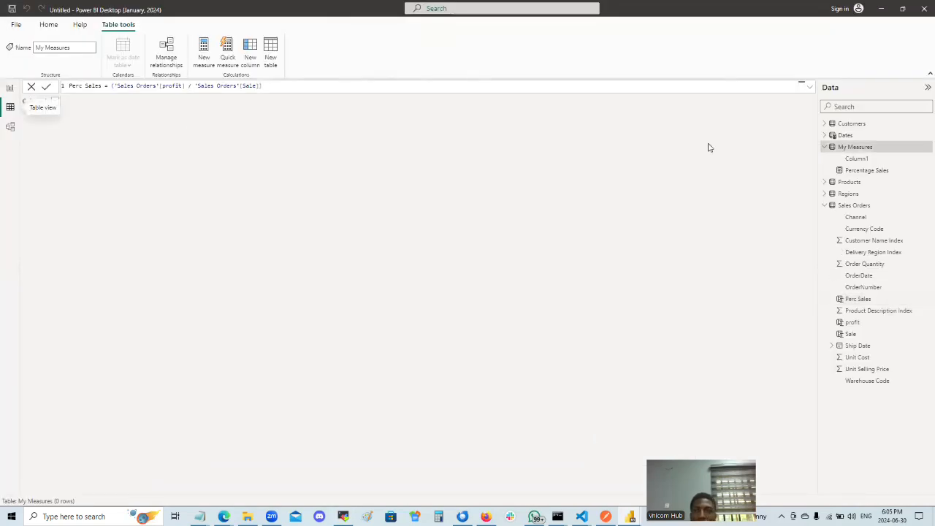
pyautogui.click(849, 136)
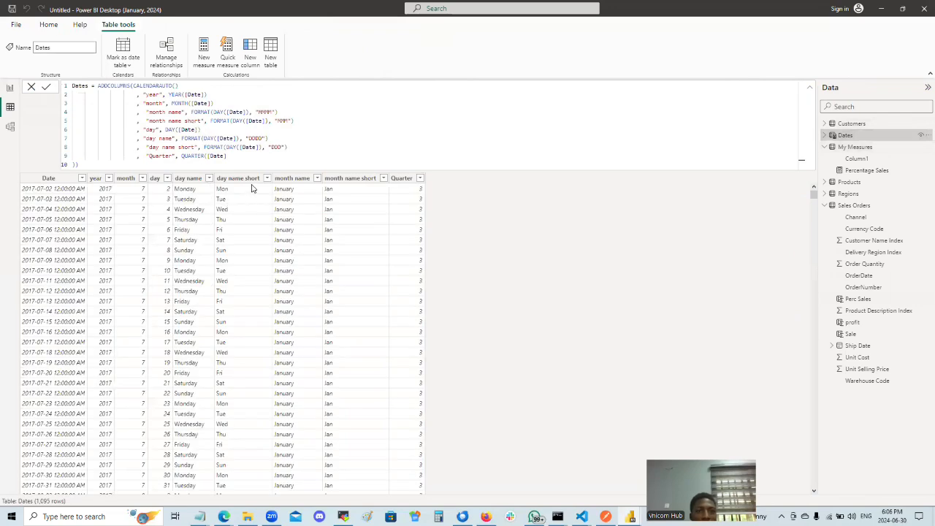
pyautogui.scroll(-15, 313, 219)
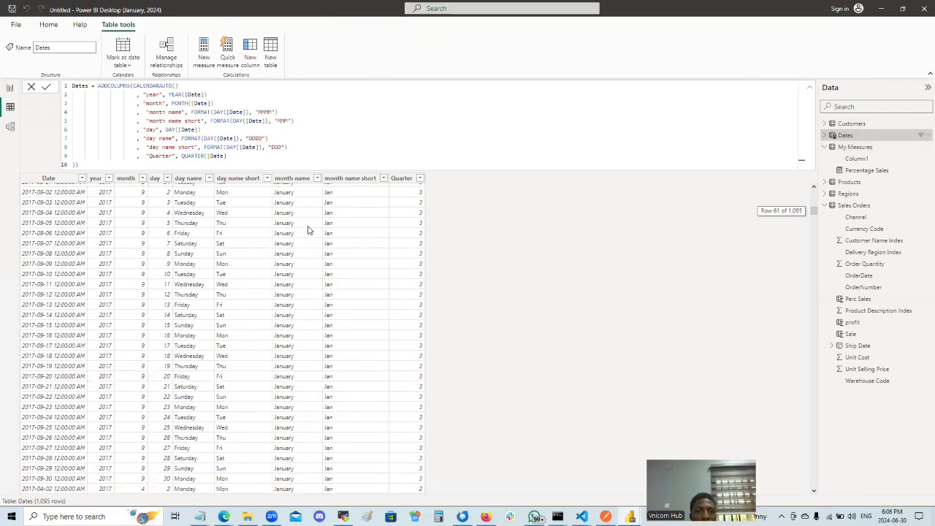
pyautogui.scroll(-20, 307, 233)
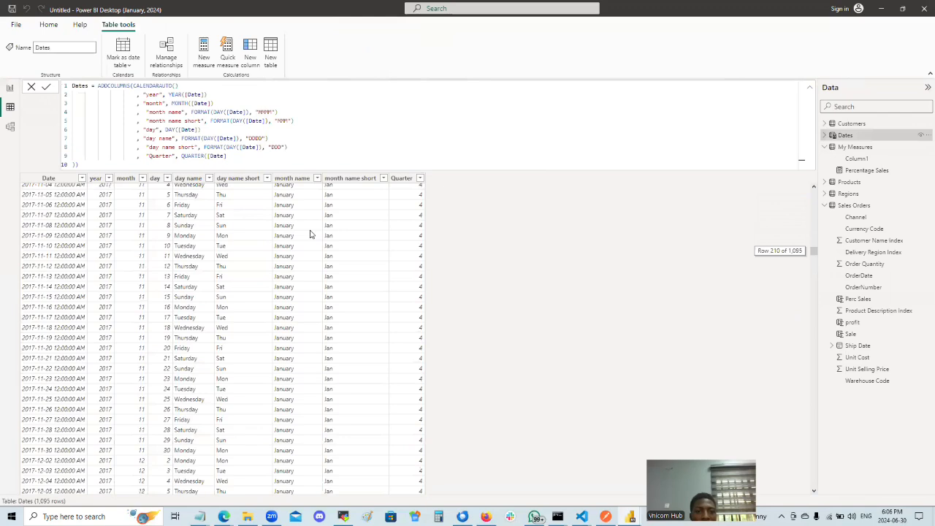
pyautogui.scroll(-20, 310, 233)
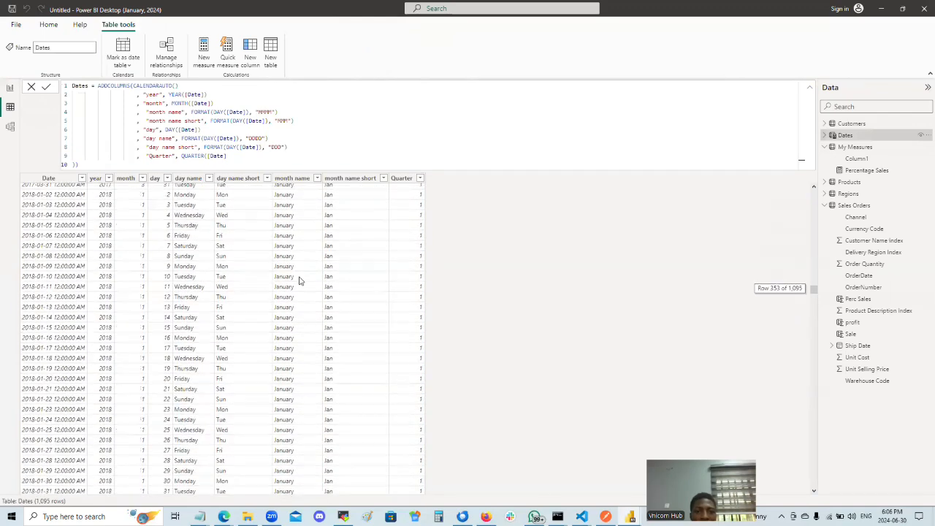
pyautogui.moveTo(813, 301); pyautogui.dragTo(557, 192)
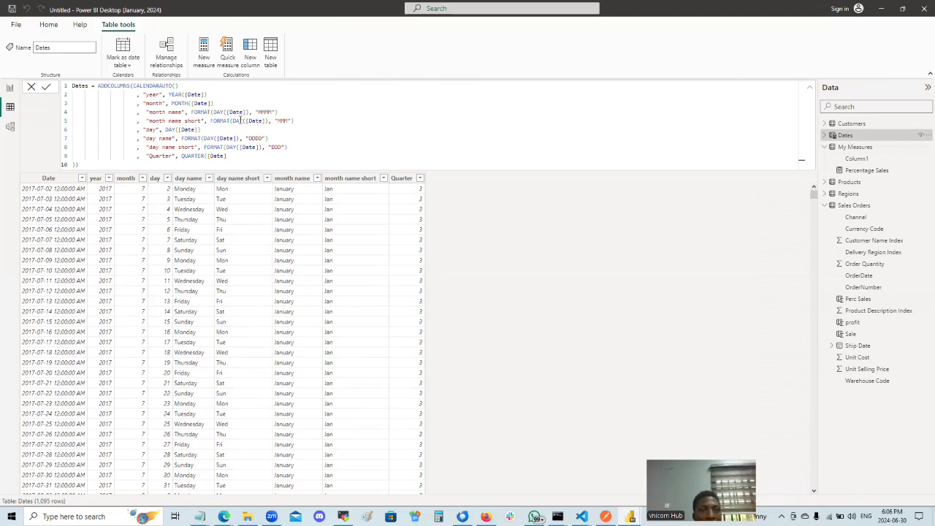
pyautogui.moveTo(250, 112); pyautogui.dragTo(216, 115)
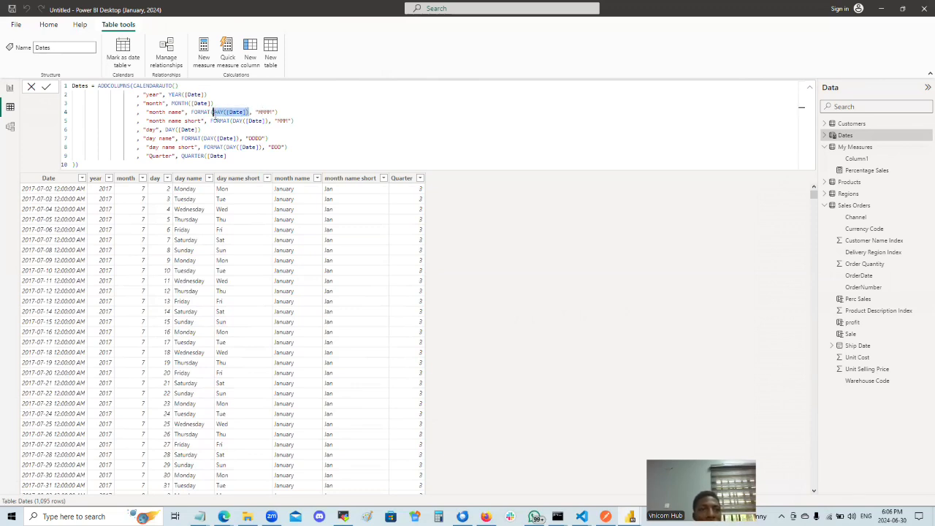
pyautogui.write('[month')
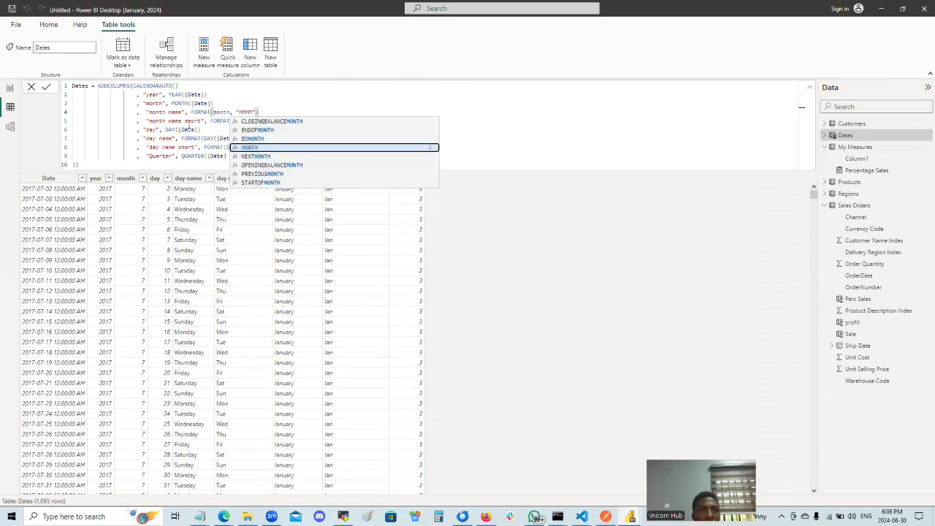
pyautogui.click(217, 131)
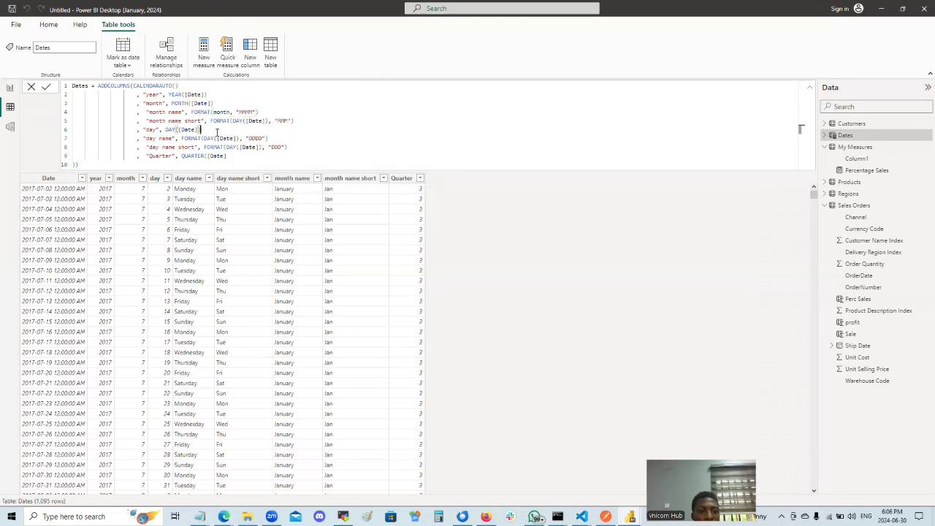
pyautogui.hotkey('ctrl', 'z')
pyautogui.hotkey('ctrl', 'z')
pyautogui.hotkey('ctrl', 'z')
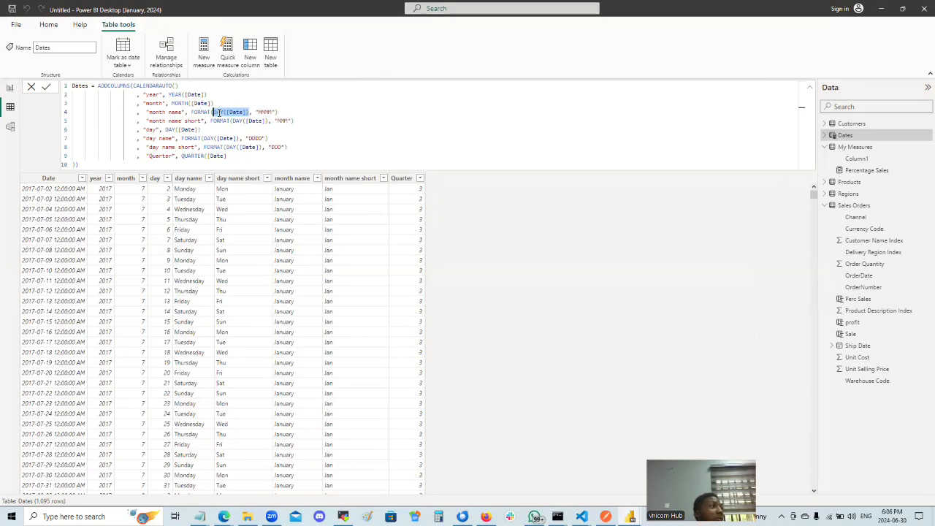
# Replace DAY with MONTH in the "month name" line of the Dates table formula.
pyautogui.doubleClick(219, 111)
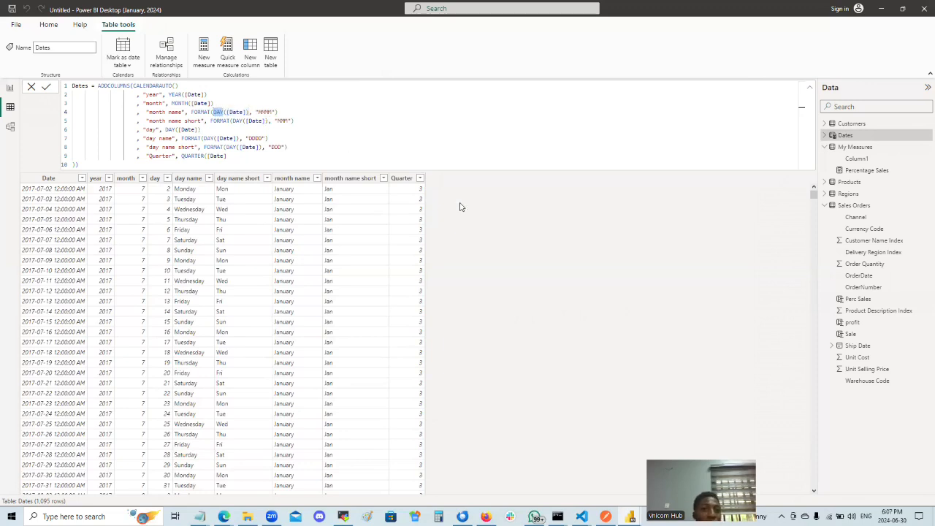
pyautogui.write('MO')
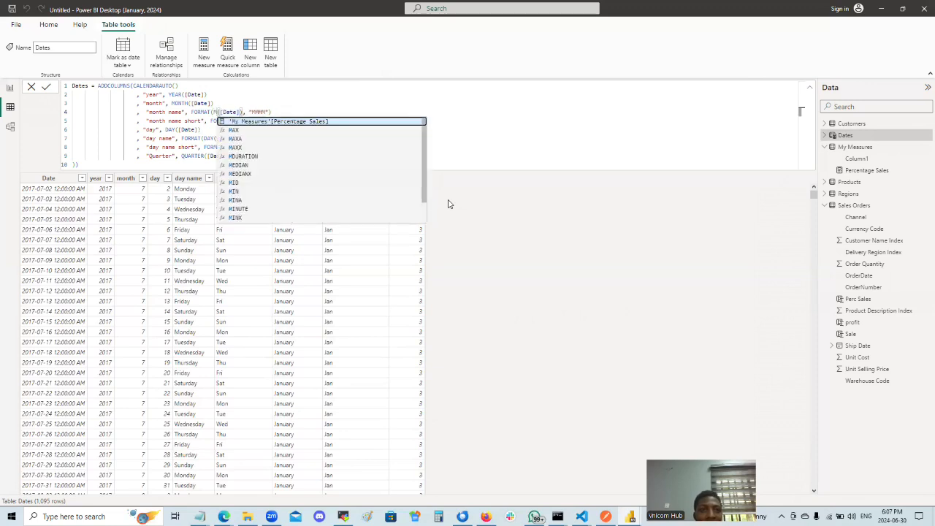
pyautogui.write('NT')
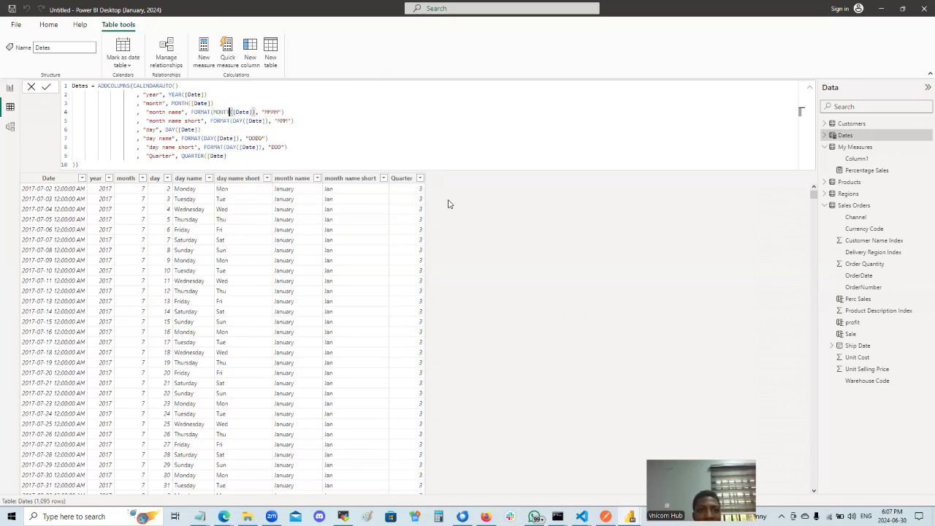
pyautogui.write('H')
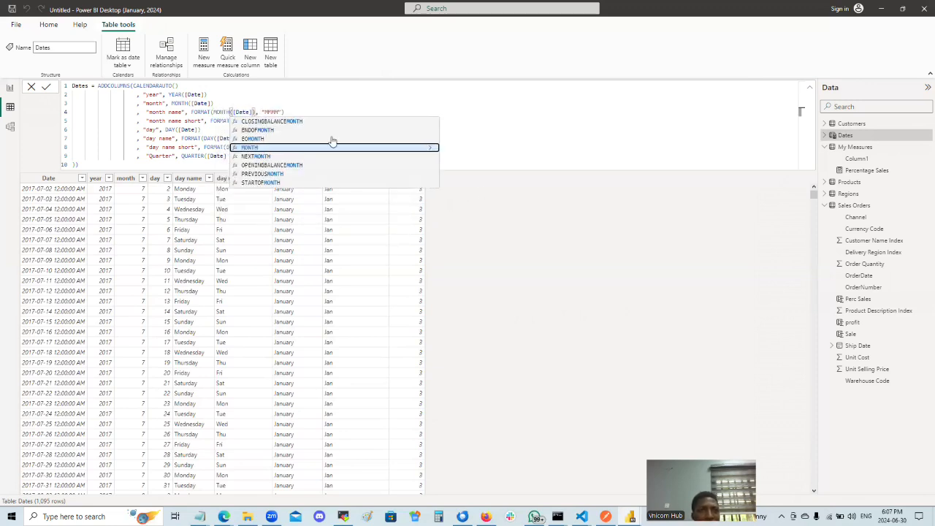
pyautogui.doubleClick(181, 154)
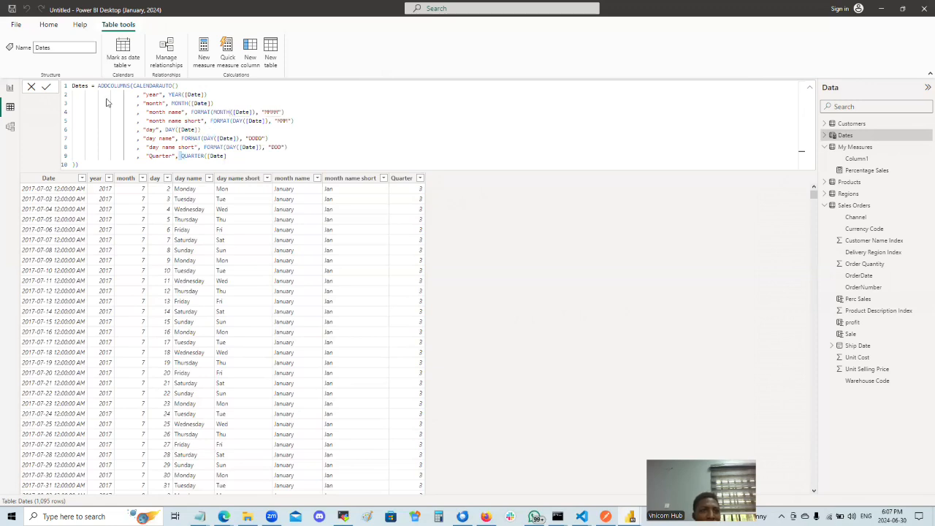
pyautogui.hotkey('ctrl', 's')
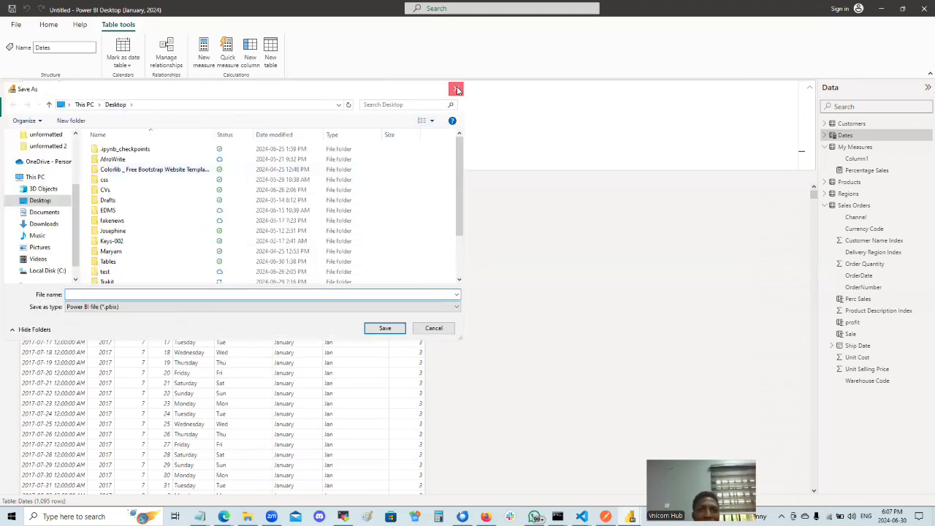
pyautogui.click(456, 88)
pyautogui.click(451, 182)
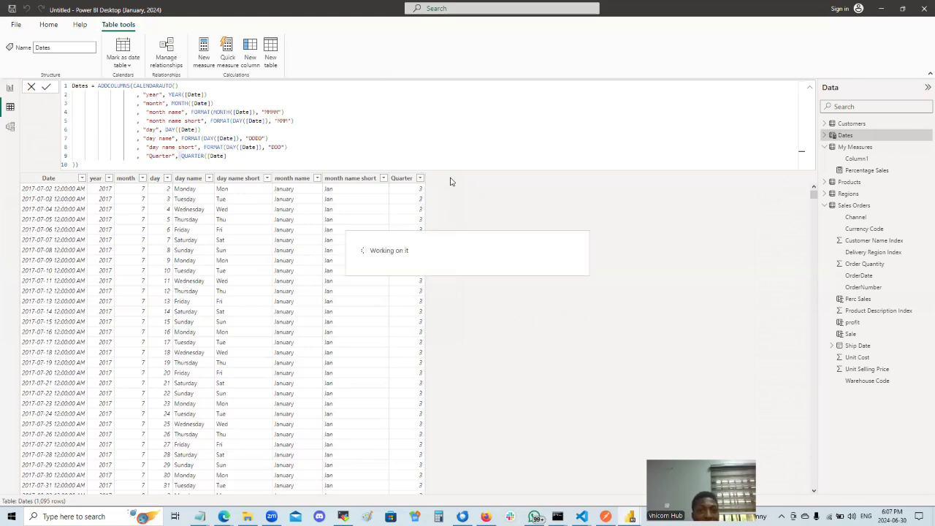
# Check the month name column of the Dates table against the edited formula.
pyautogui.scroll(-9, 333, 292)
pyautogui.scroll(-15, 330, 295)
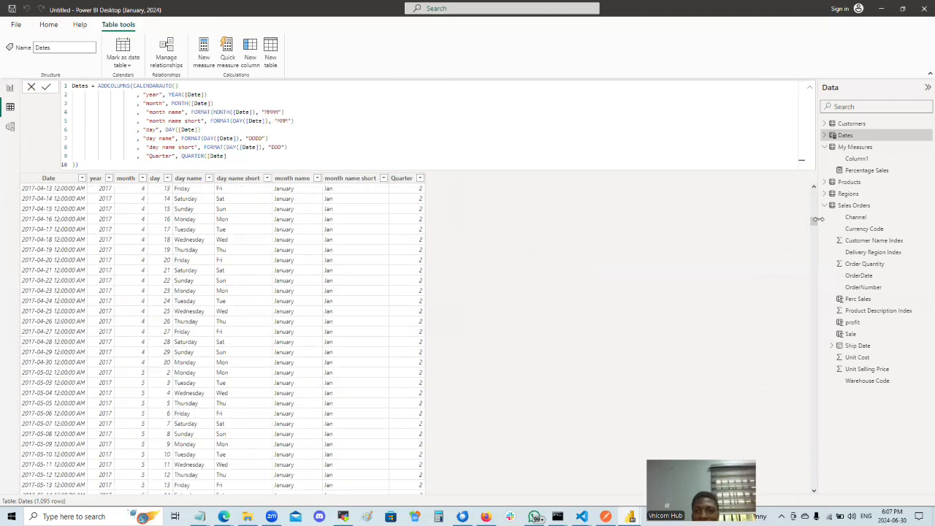
pyautogui.moveTo(813, 224); pyautogui.dragTo(796, 196)
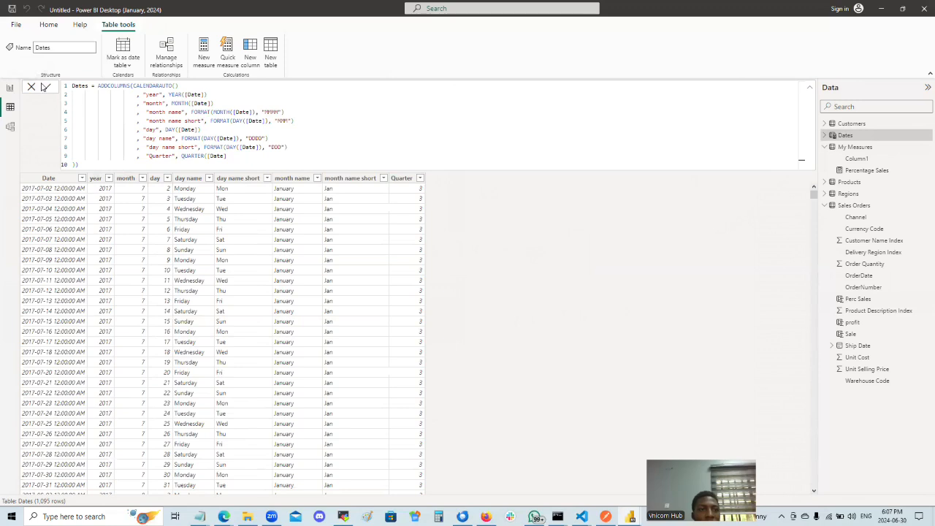
# Copy the whole Dates table formula and paste it into a Copilot chat message in Microsoft Edge.
pyautogui.click(240, 156)
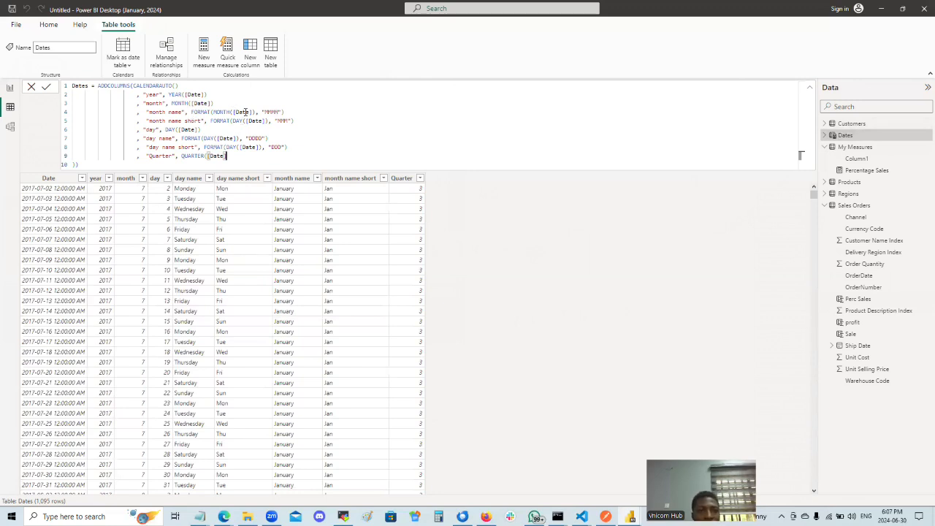
pyautogui.hotkey('ctrl', 'a')
pyautogui.hotkey('ctrl', 'c')
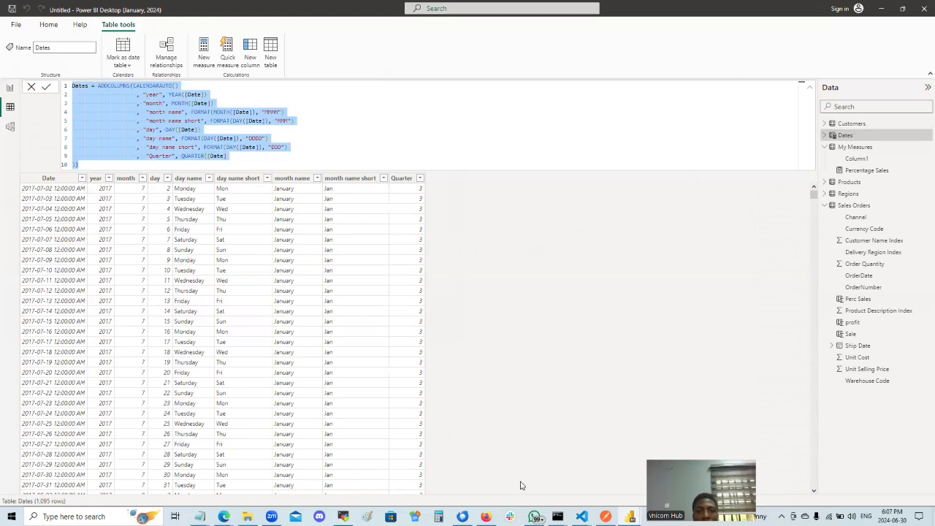
pyautogui.click(224, 516)
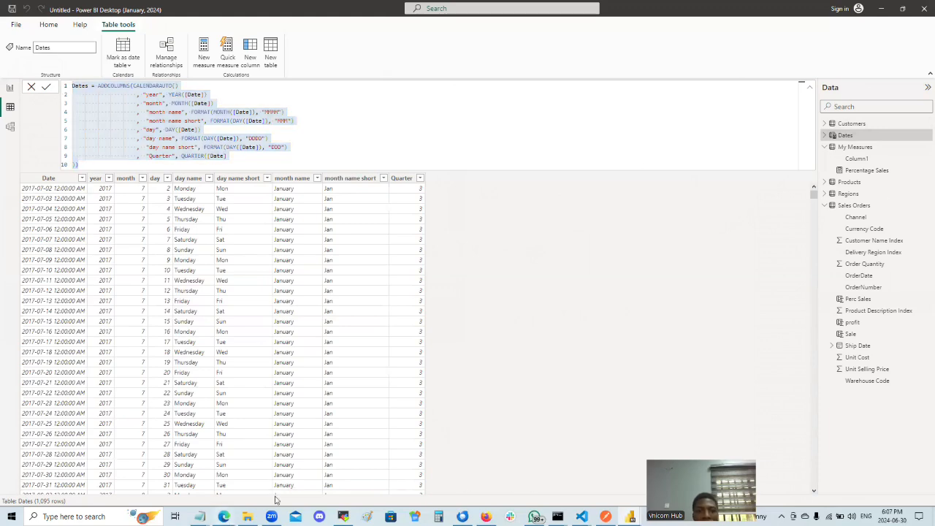
pyautogui.click(209, 469)
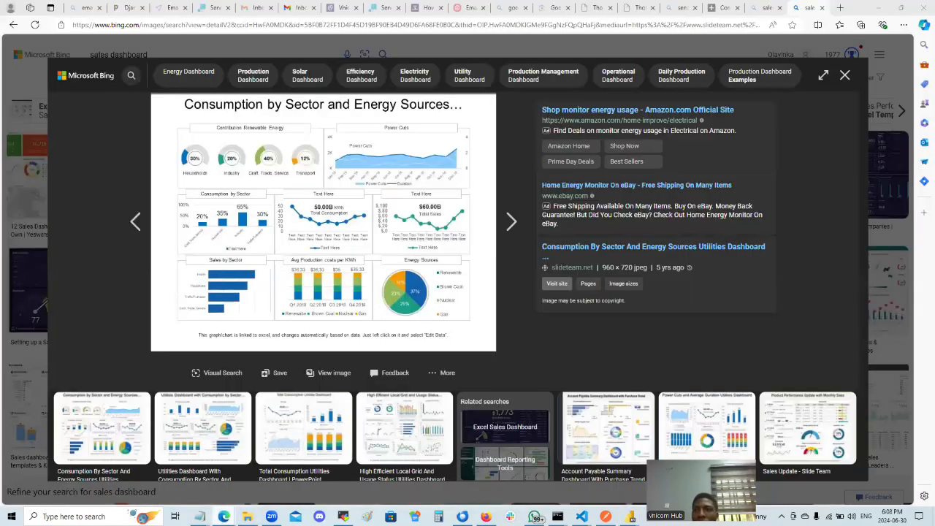
pyautogui.click(919, 89)
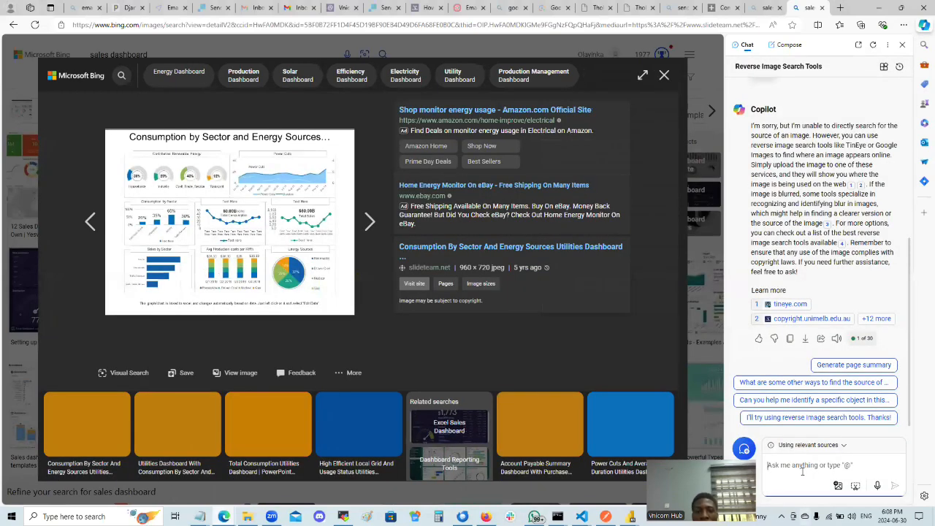
pyautogui.click(802, 467)
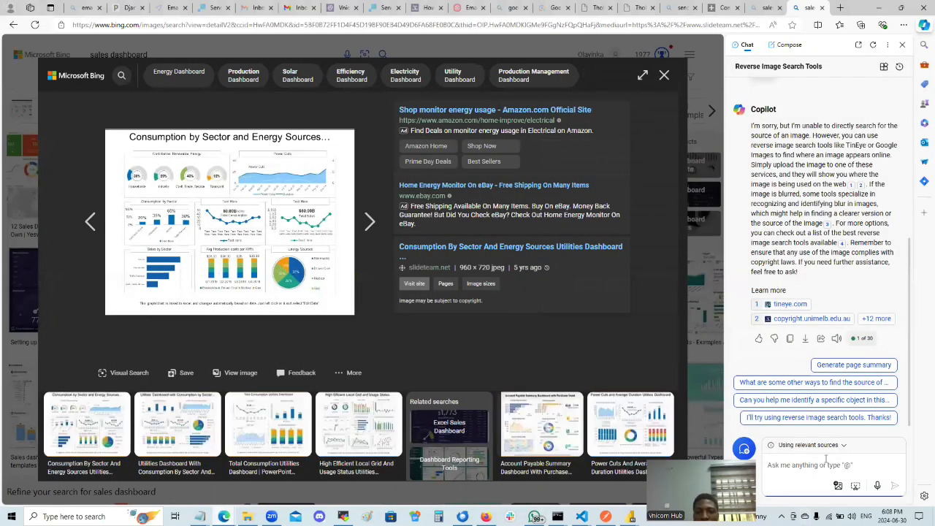
pyautogui.hotkey('ctrl', 'v')
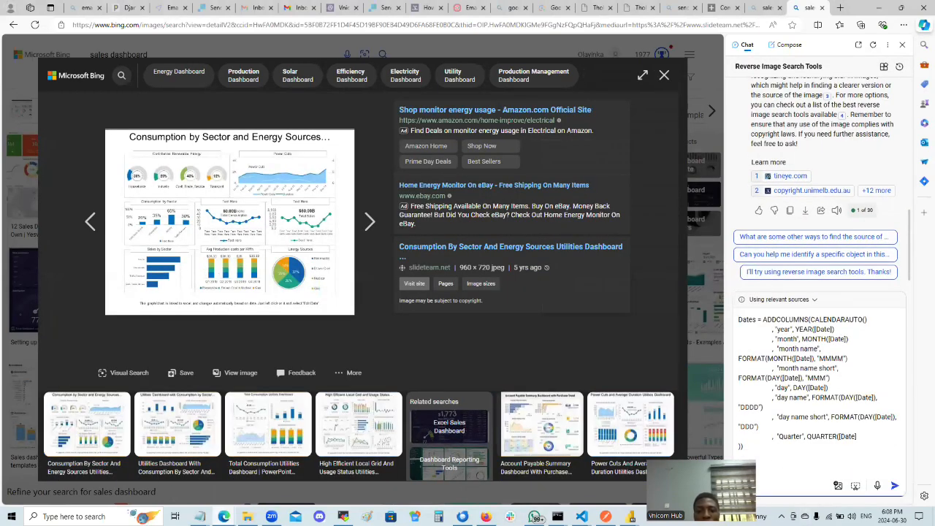
# Start describing the problem below the pasted formula with the words "result for month name is ret".
pyautogui.write('esxult')
pyautogui.write('ult for ')
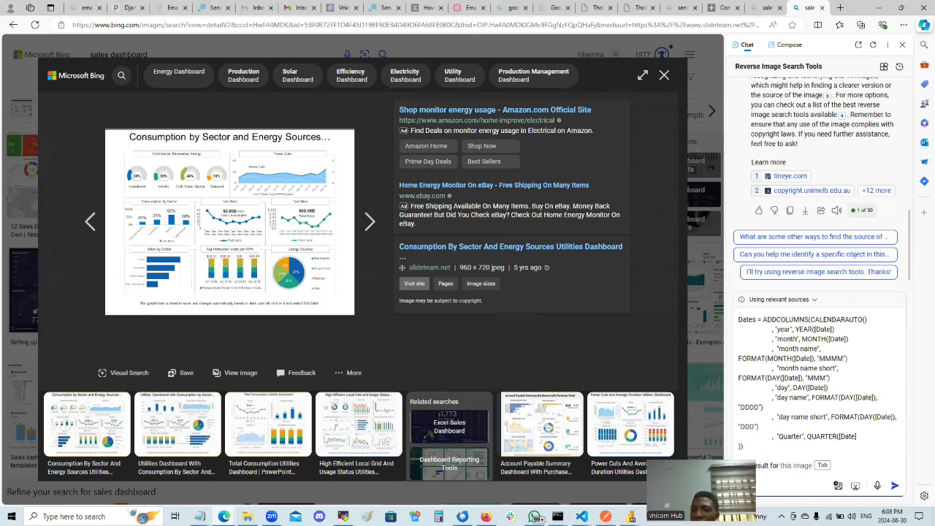
pyautogui.write('month name is')
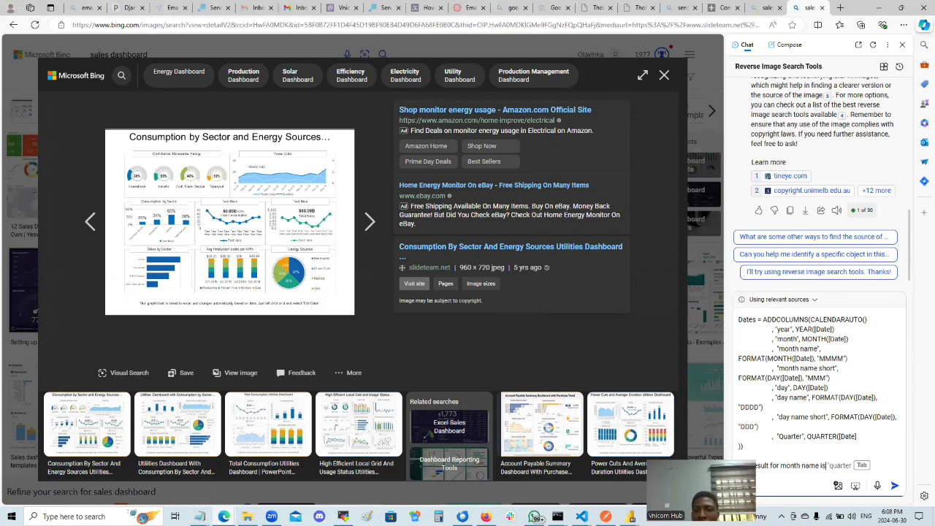
pyautogui.write(' ret')
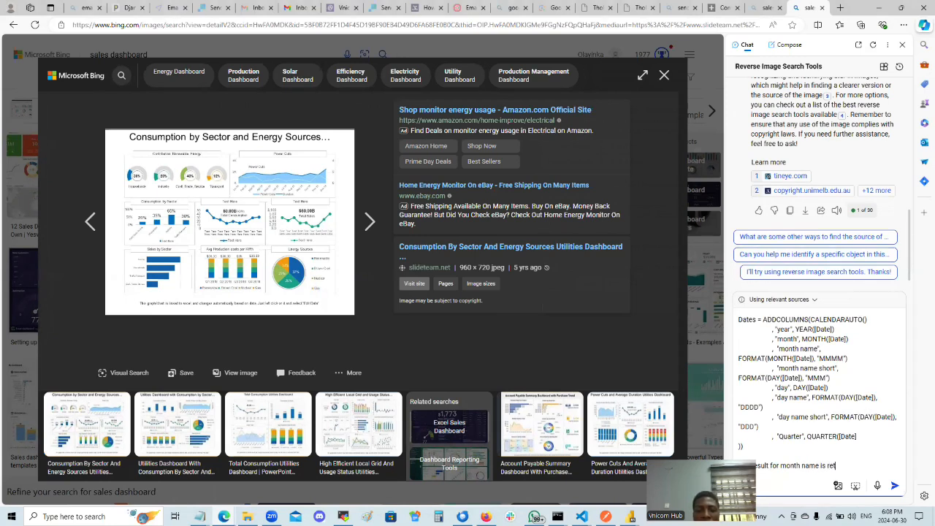
# Finish and send the chat prompt saying month name is returning just january and december and asking to adjust the code to return all months.
pyautogui.write('urning just j')
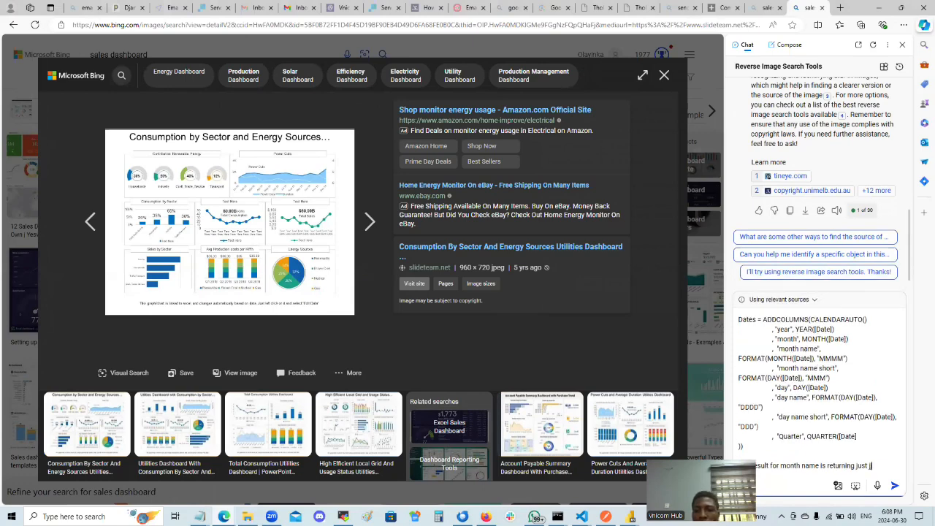
pyautogui.write('anuary')
pyautogui.write('ec')
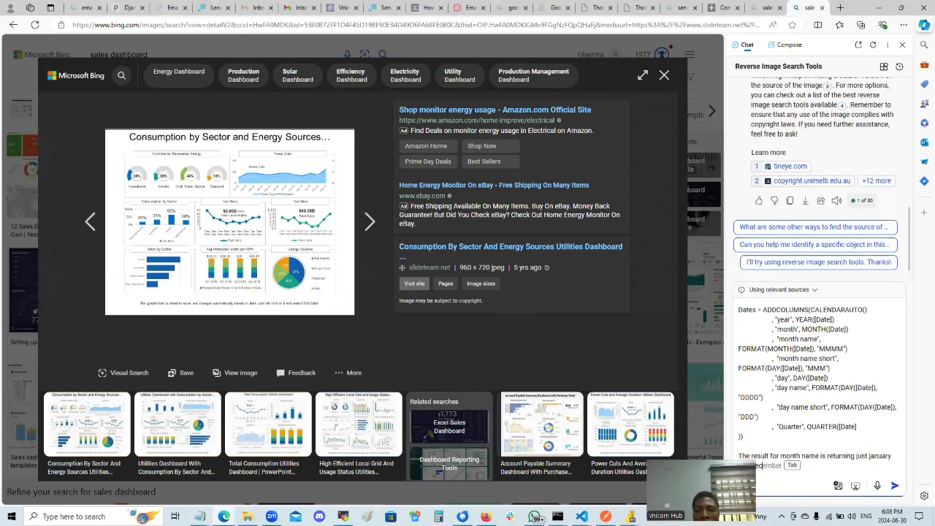
pyautogui.write('ember')
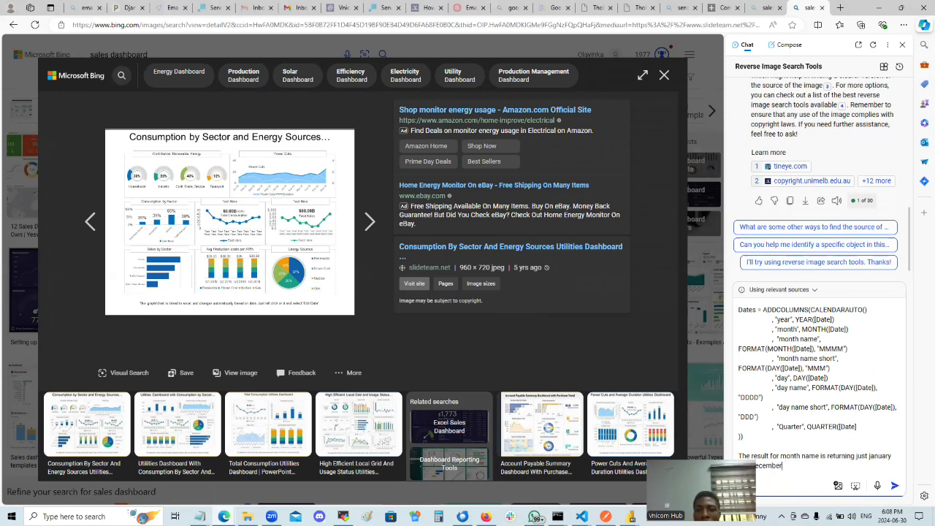
pyautogui.write('. Add')
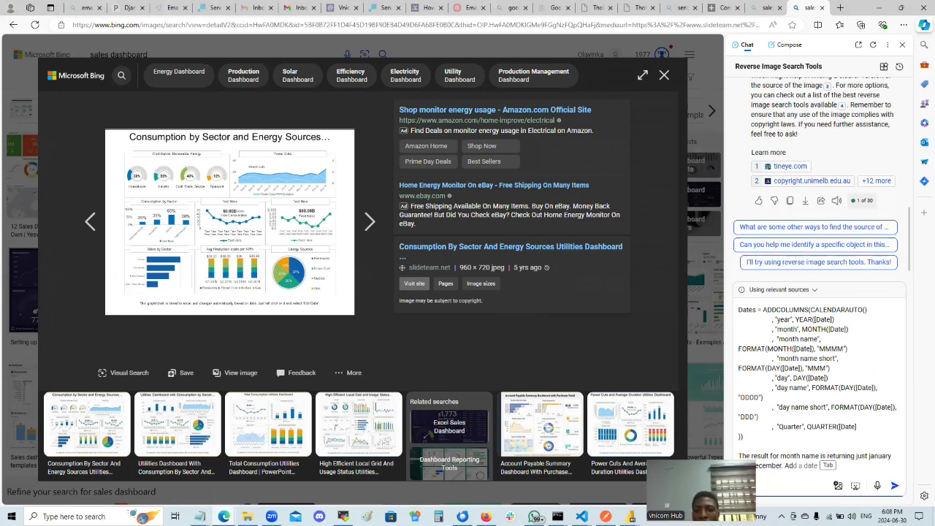
pyautogui.press('BackSpace')
pyautogui.write('just the')
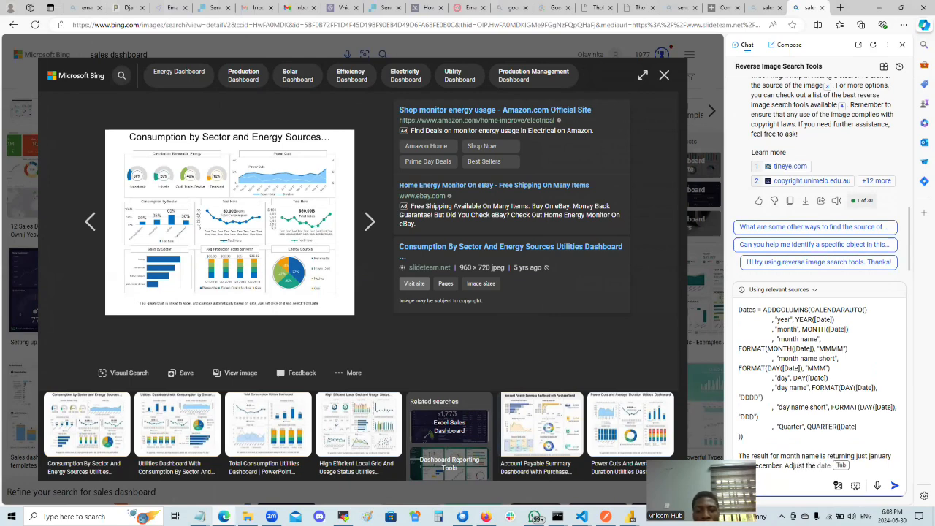
pyautogui.write(' code to return')
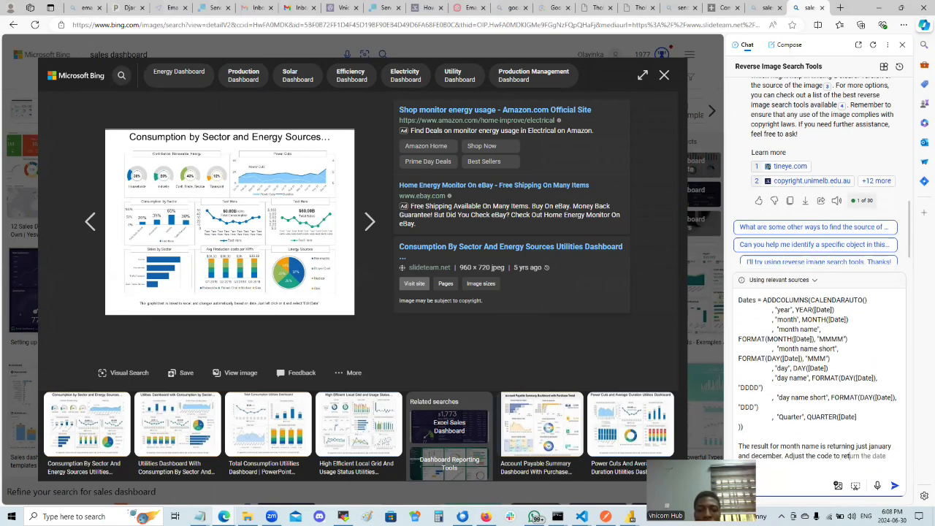
pyautogui.write(' all months')
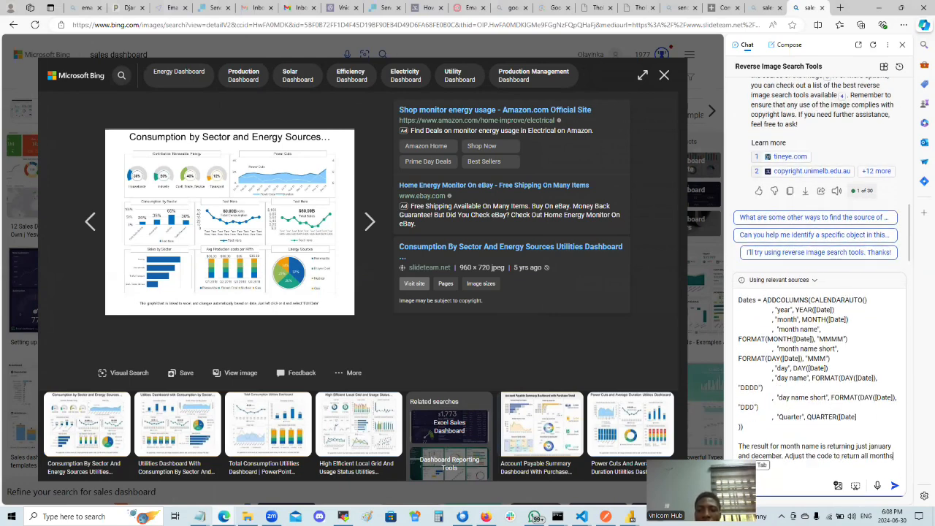
pyautogui.press('Return')
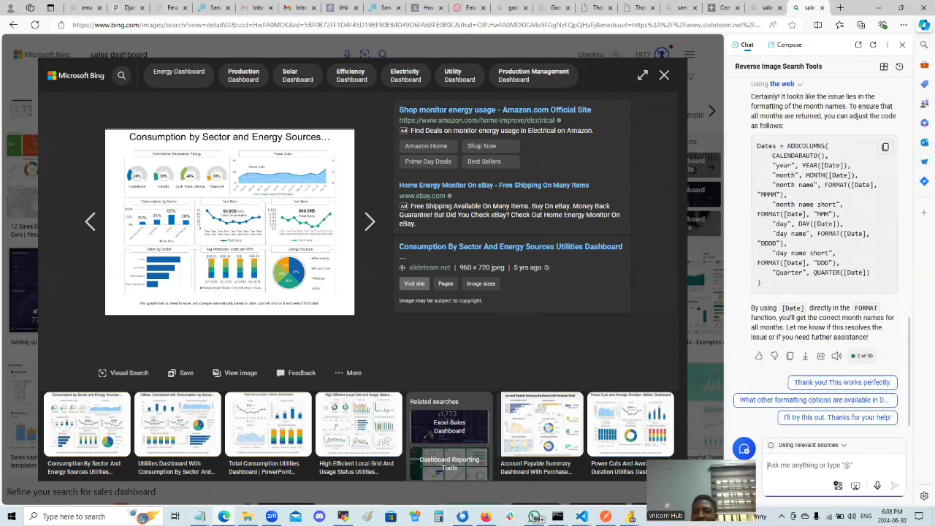
# Copy the corrected Dates code from the chat reply and replace the Dates table formula with it in Power BI Desktop.
pyautogui.click(886, 148)
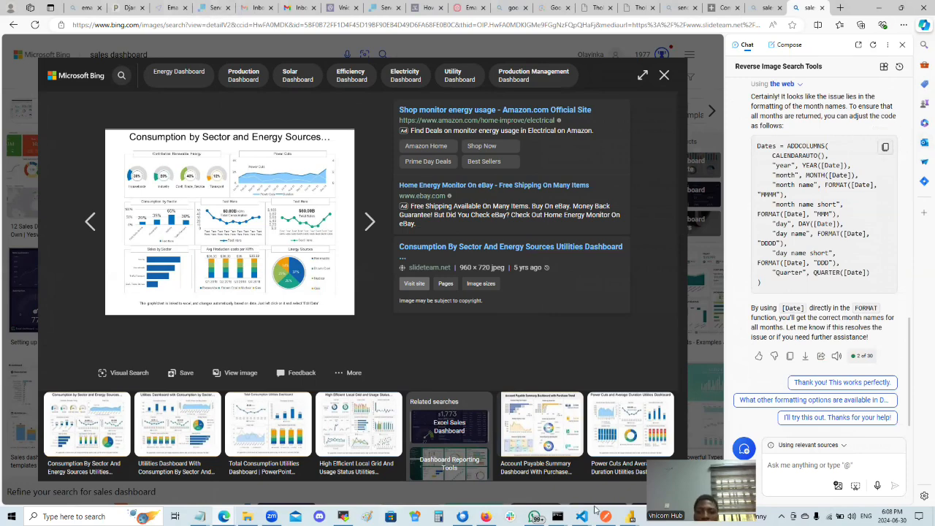
pyautogui.click(630, 517)
pyautogui.click(676, 471)
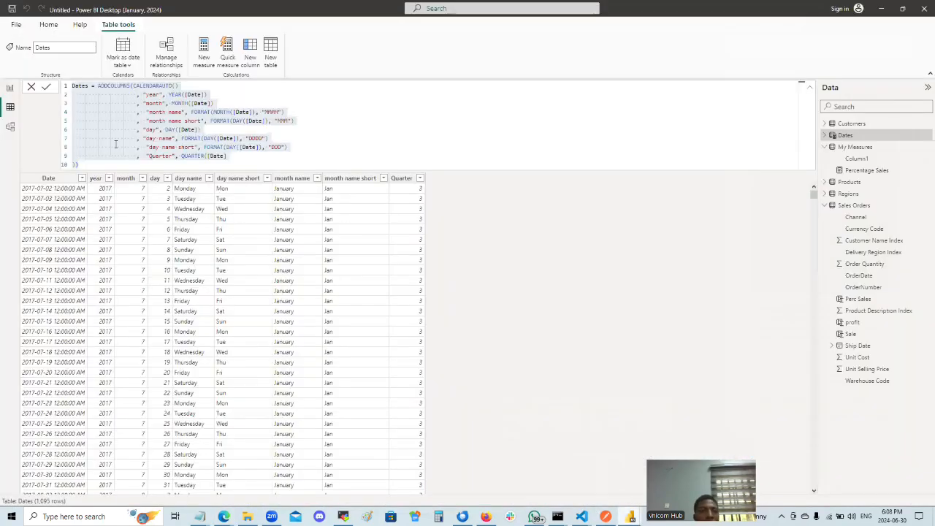
pyautogui.hotkey('ctrl', 'v')
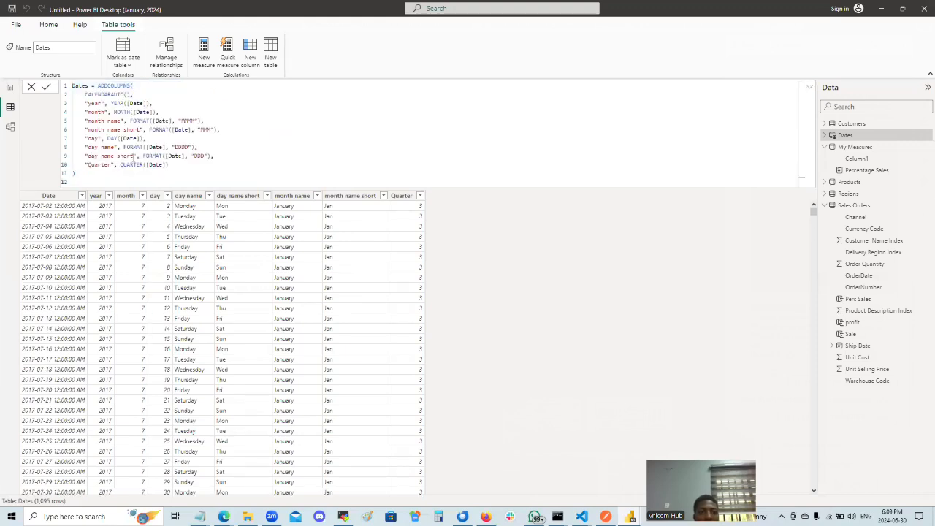
pyautogui.hotkey('ctrl', 'z')
pyautogui.hotkey('ctrl', 'v')
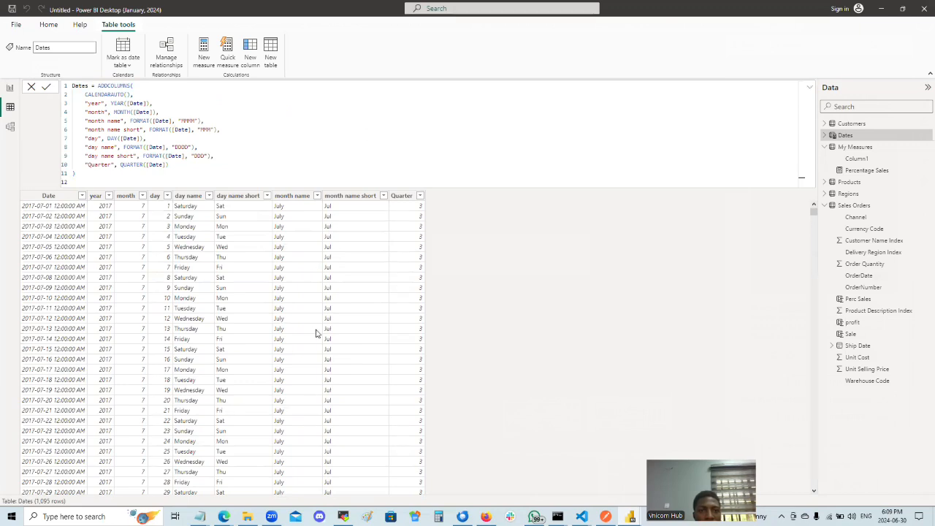
# Examine the month name columns down the Dates table and the [Date] argument in the month name FORMAT expression.
pyautogui.scroll(-15, 329, 282)
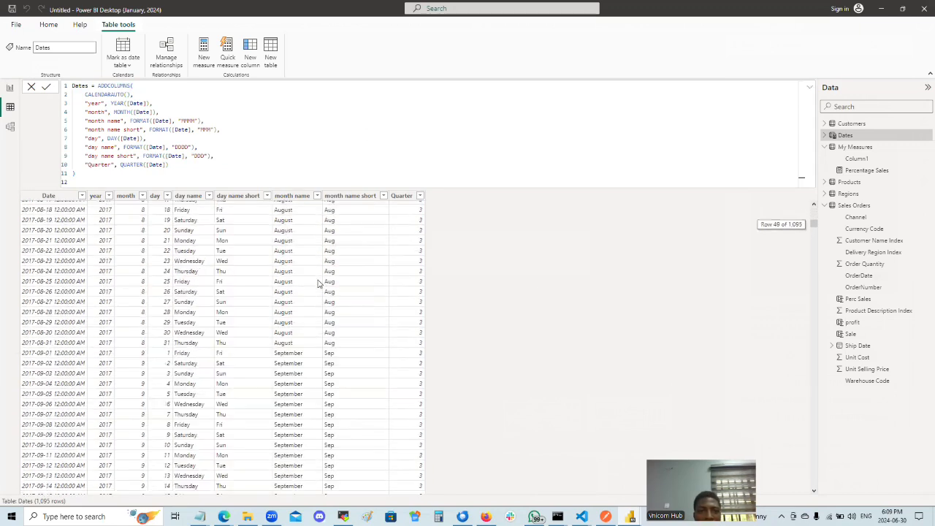
pyautogui.scroll(-11, 320, 286)
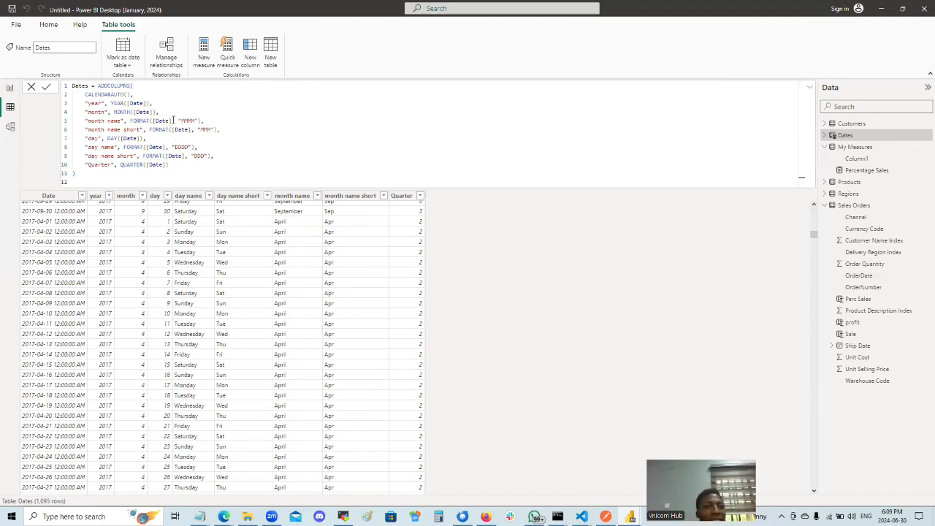
pyautogui.moveTo(172, 120); pyautogui.dragTo(153, 123)
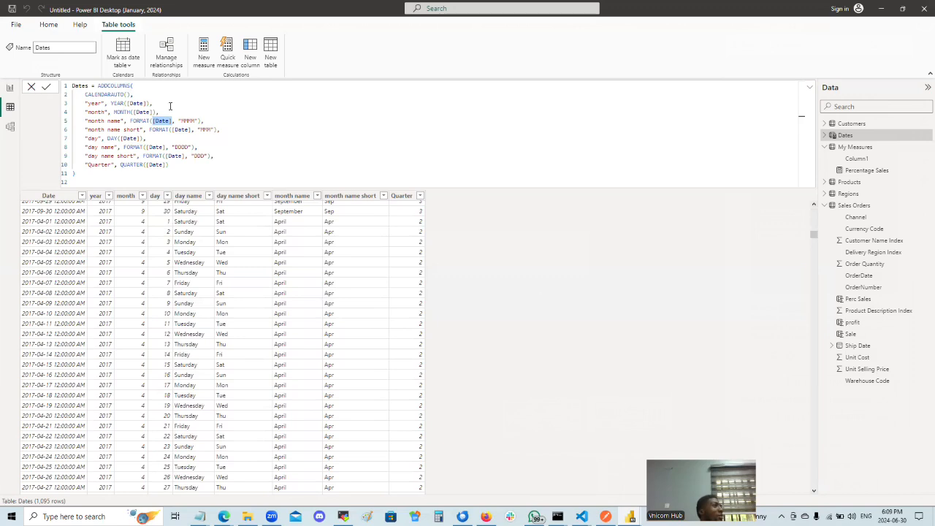
pyautogui.click(131, 176)
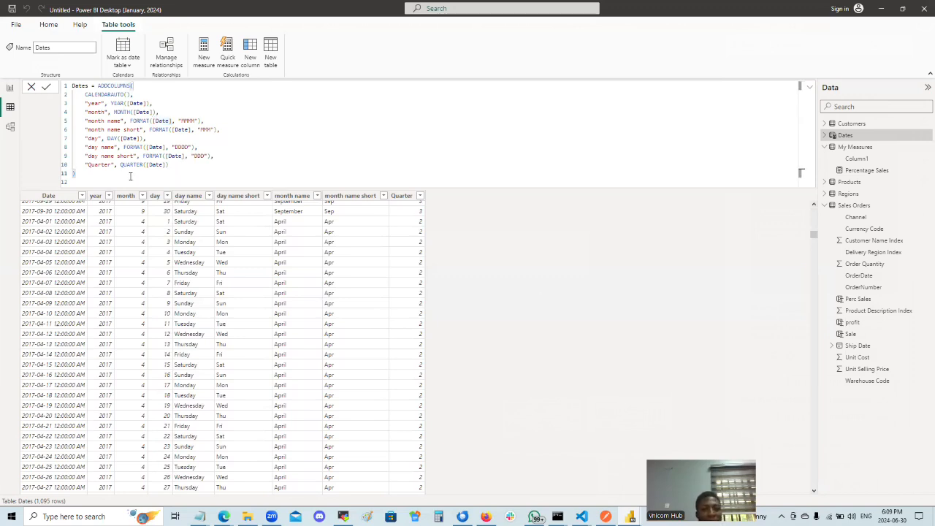
# Commit the Dates table formula and return to the report page with the profit line chart.
pyautogui.hotkey('ctrl', 's')
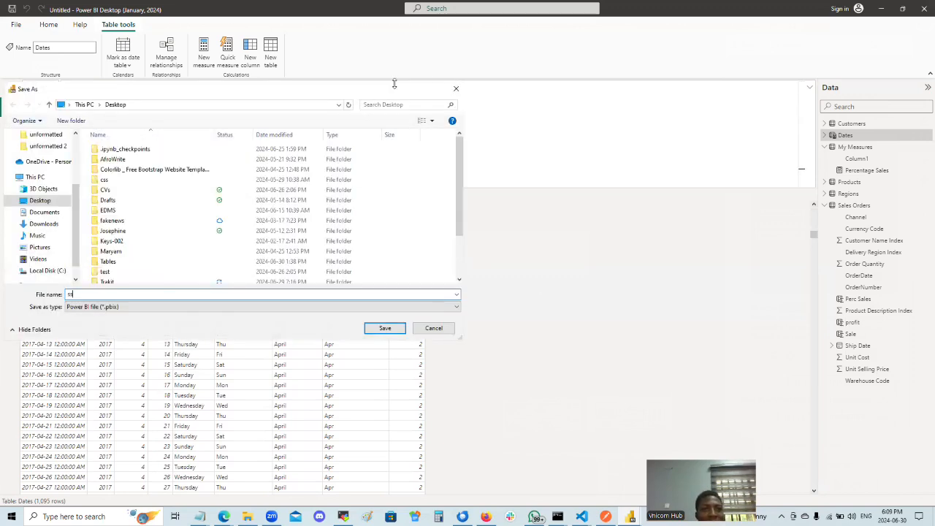
pyautogui.click(455, 89)
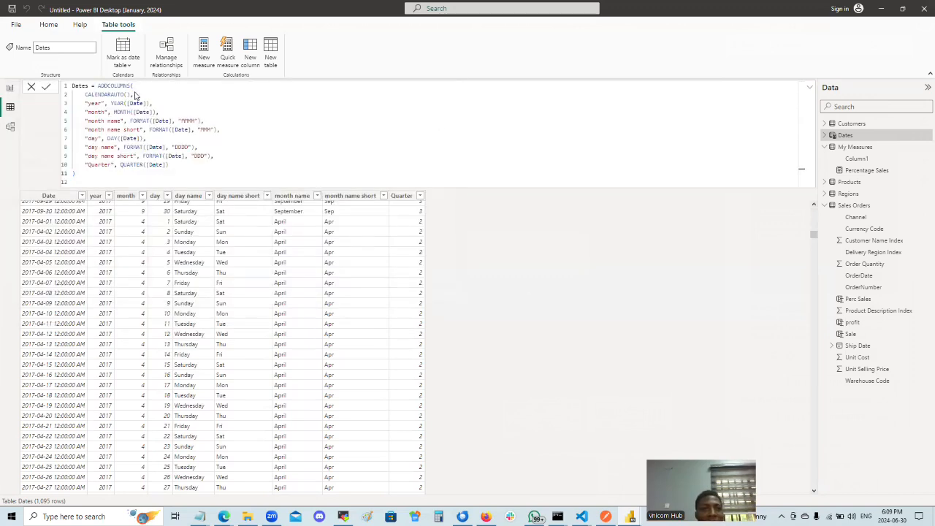
pyautogui.click(48, 87)
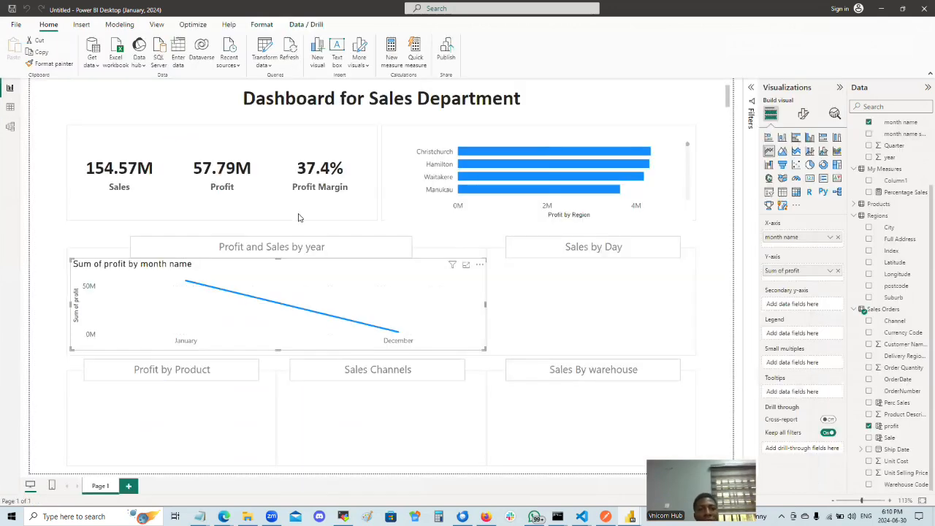
pyautogui.click(11, 88)
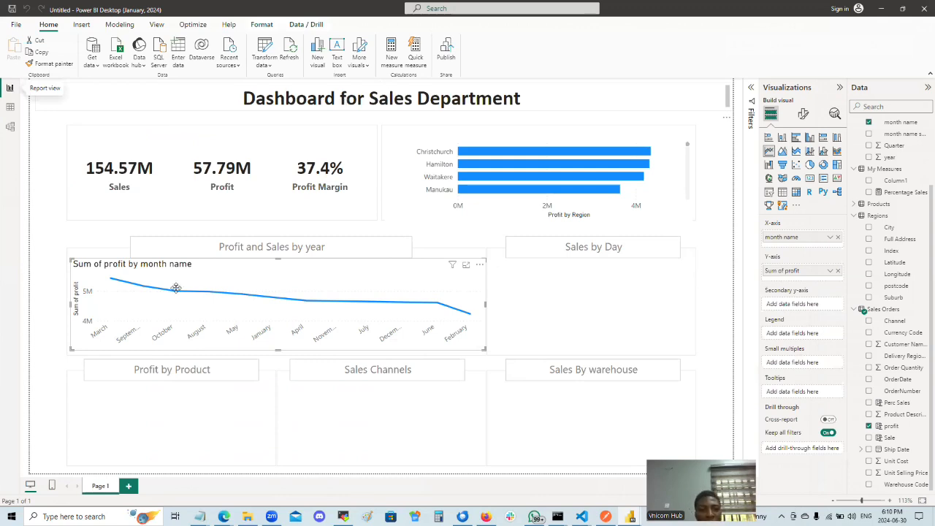
# Turn off the title of the profit by month name line chart and deselect the chart.
pyautogui.moveTo(177, 293)
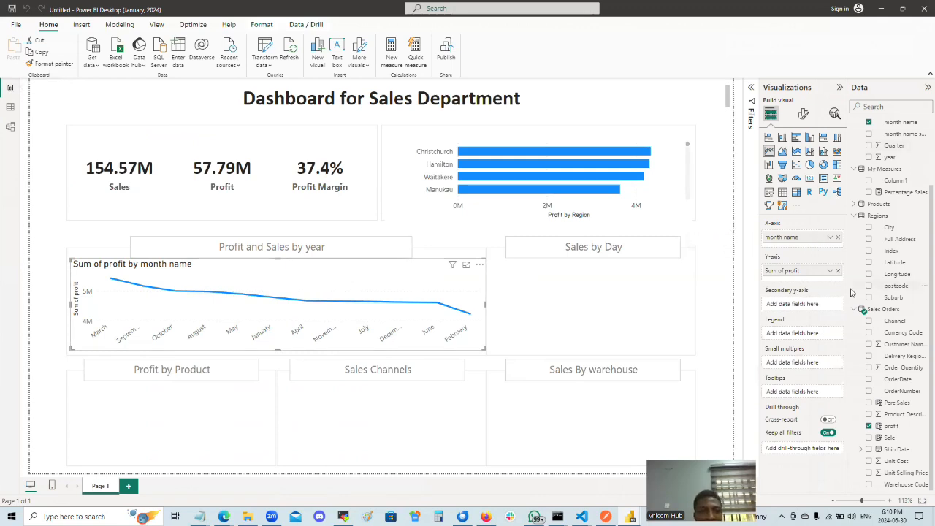
pyautogui.click(803, 114)
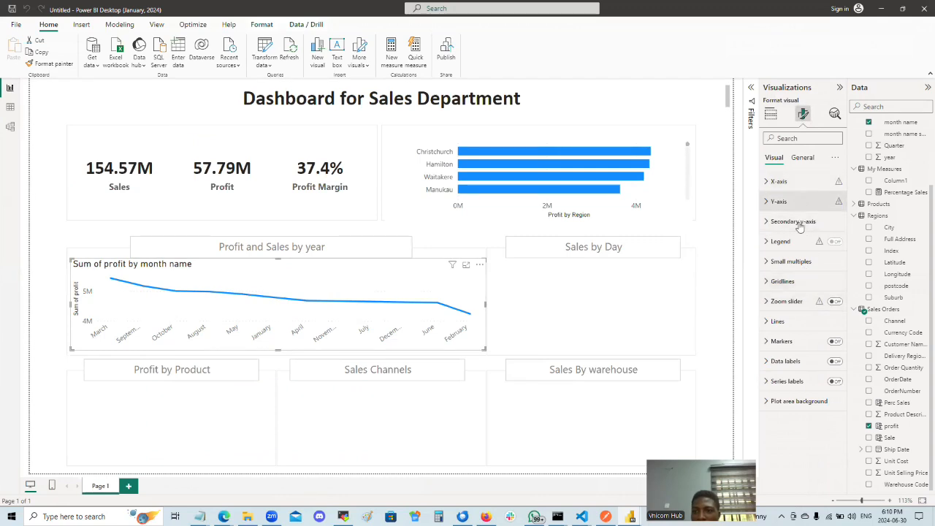
pyautogui.click(802, 157)
pyautogui.click(835, 201)
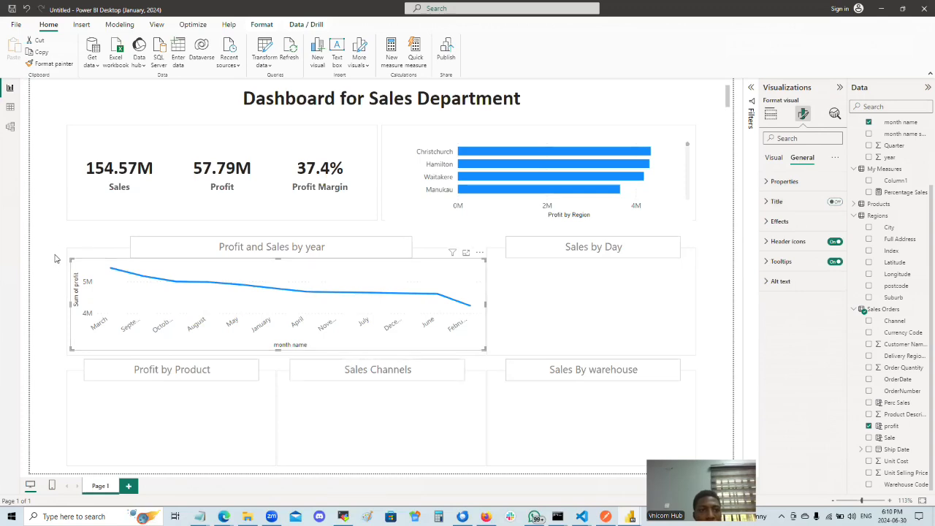
pyautogui.click(585, 301)
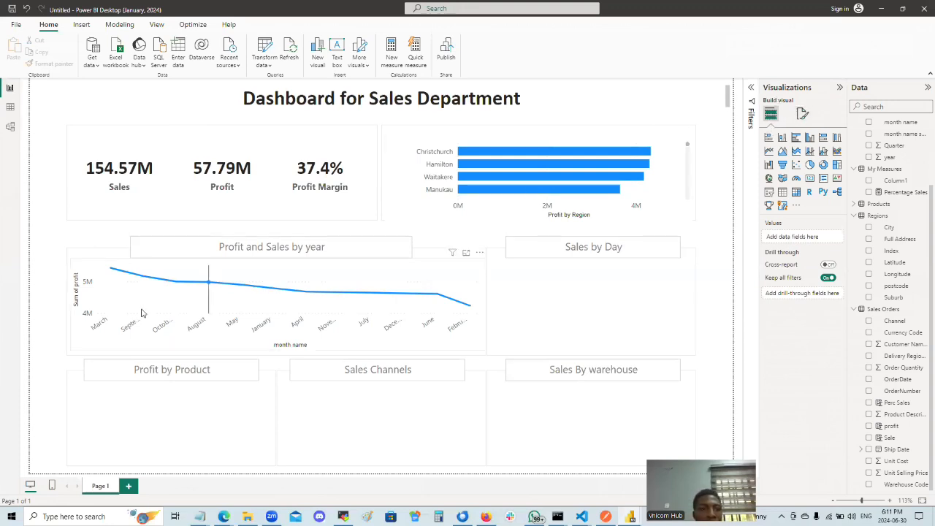
# Add the Sale field from Sales Orders to the profit line chart's Y-axis.
pyautogui.click(305, 299)
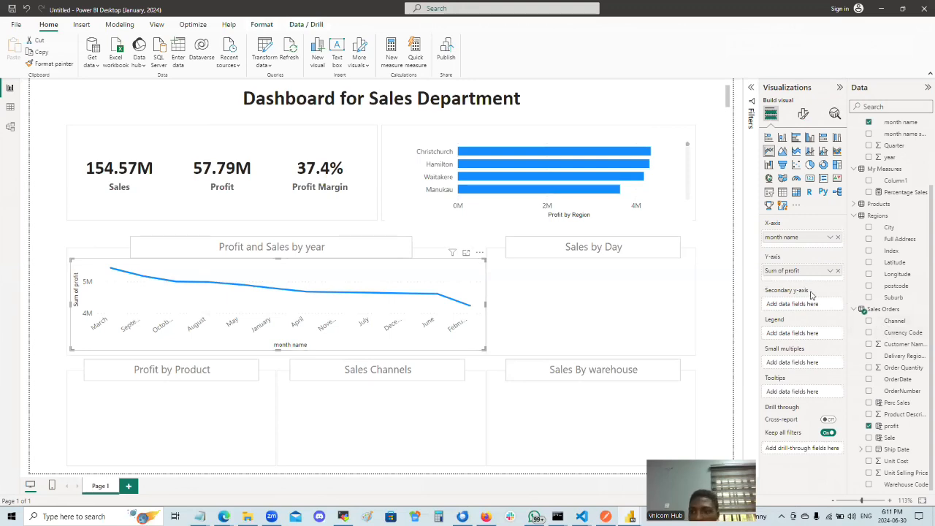
pyautogui.moveTo(890, 437); pyautogui.dragTo(812, 282)
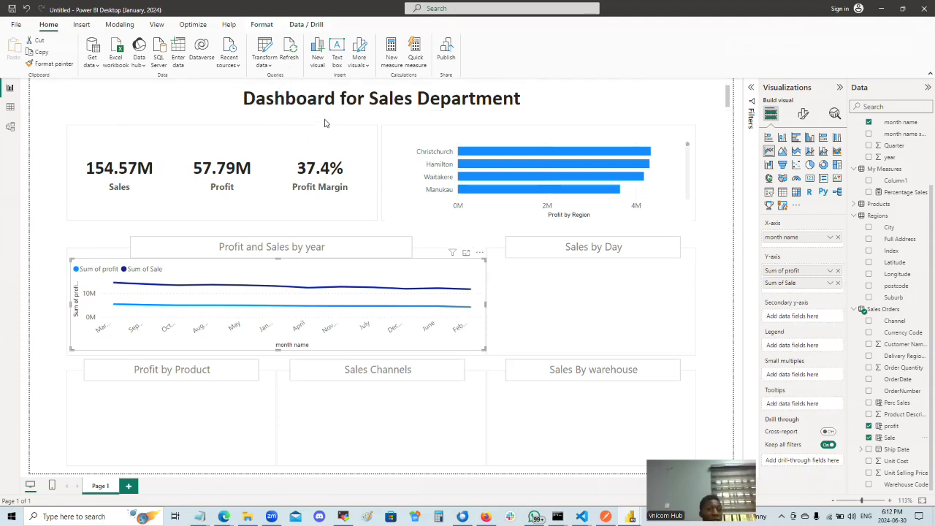
pyautogui.click(346, 102)
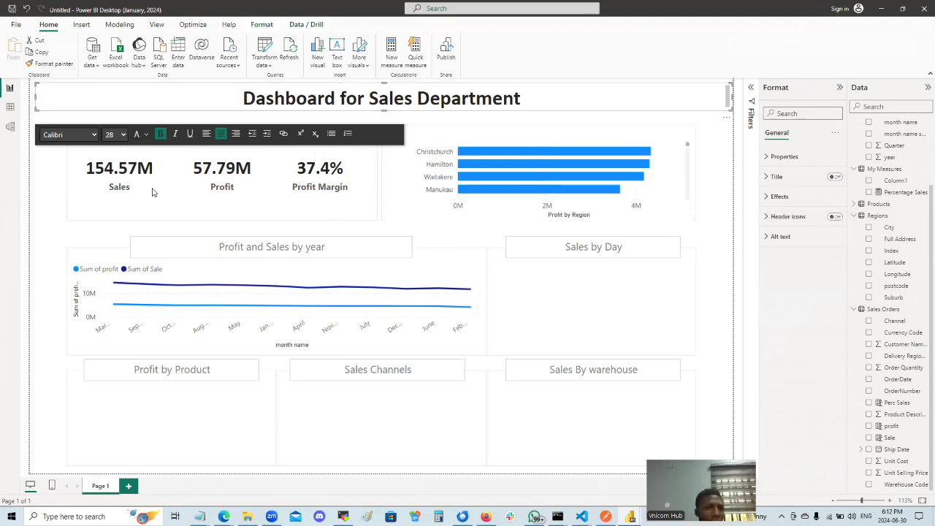
pyautogui.click(125, 204)
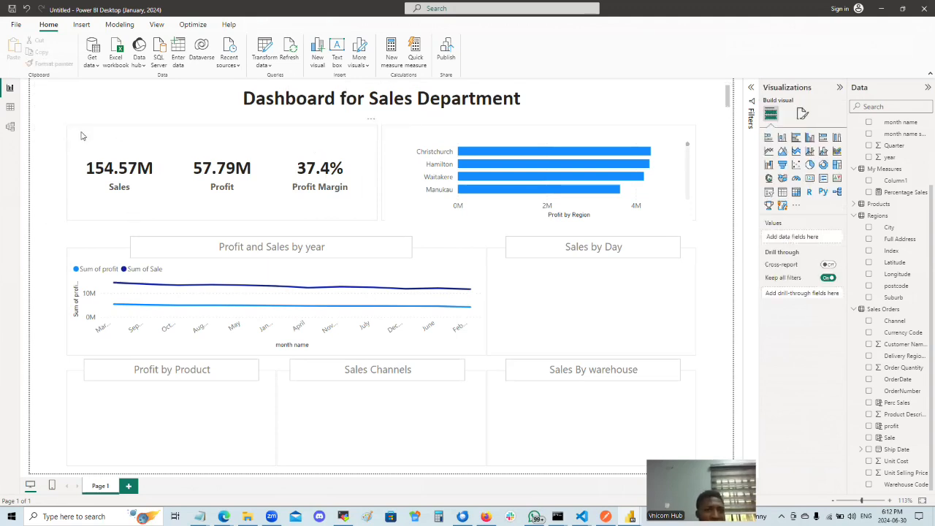
pyautogui.click(174, 141)
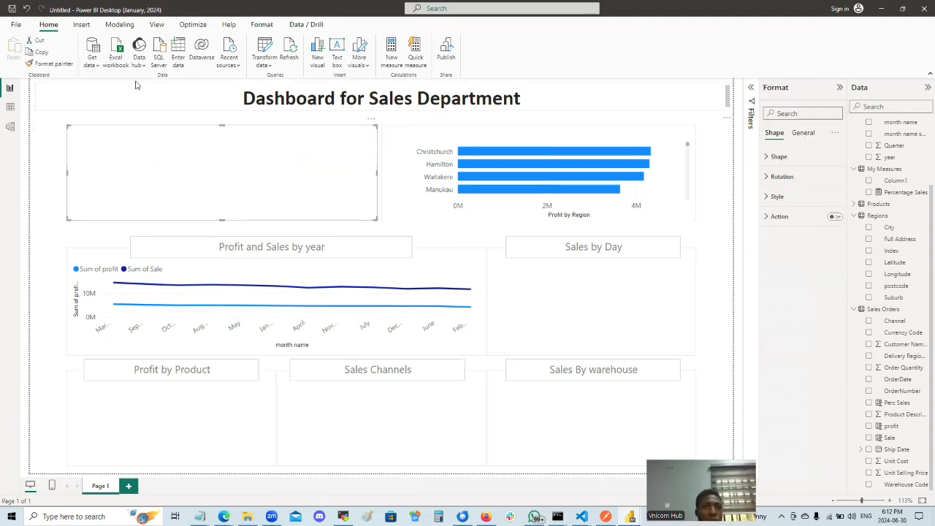
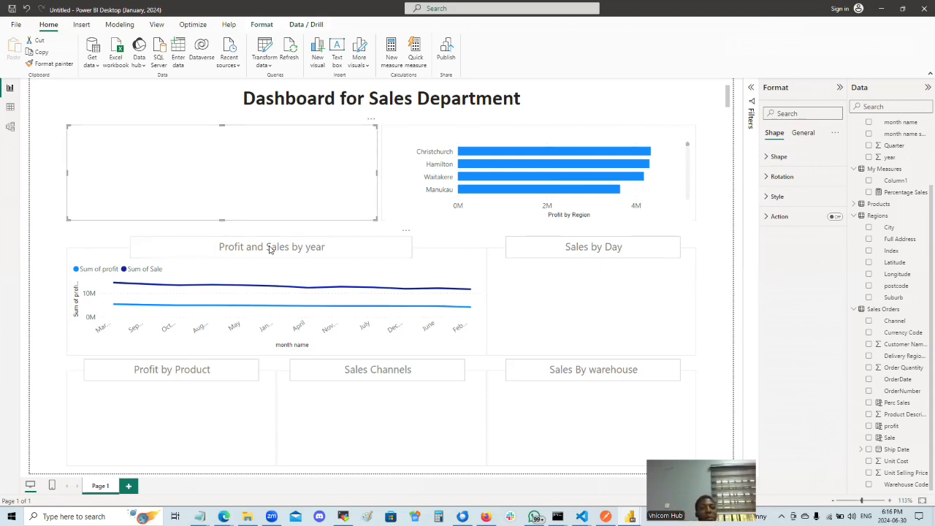
# Set the report page's canvas type to Custom with a height of 900 px.
pyautogui.click(802, 132)
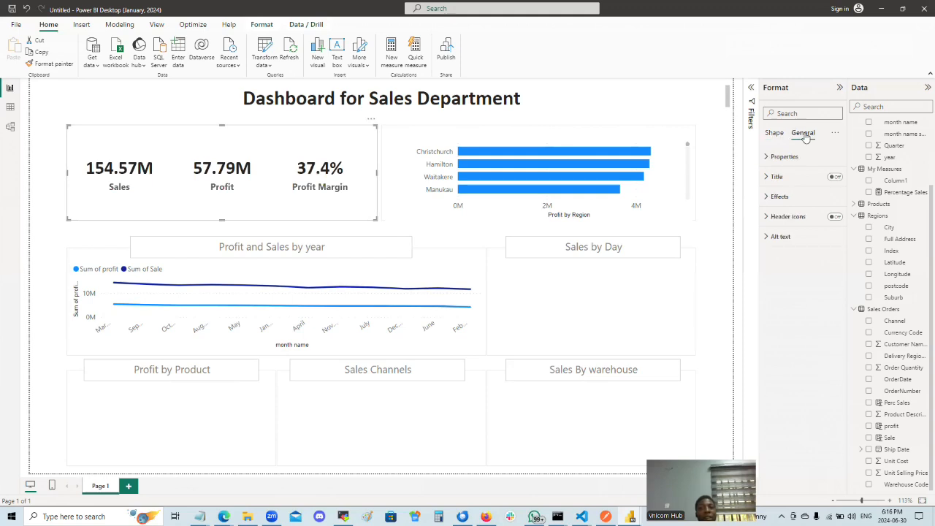
pyautogui.click(725, 148)
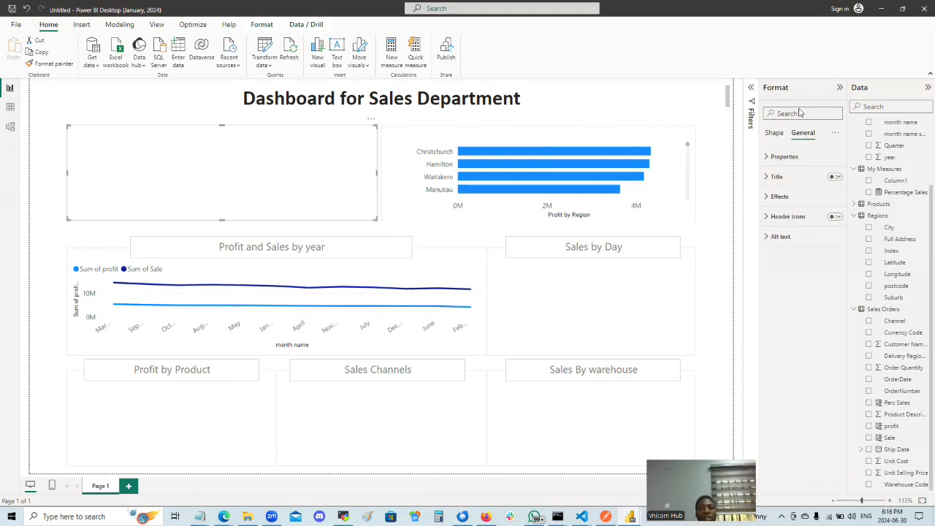
pyautogui.click(803, 115)
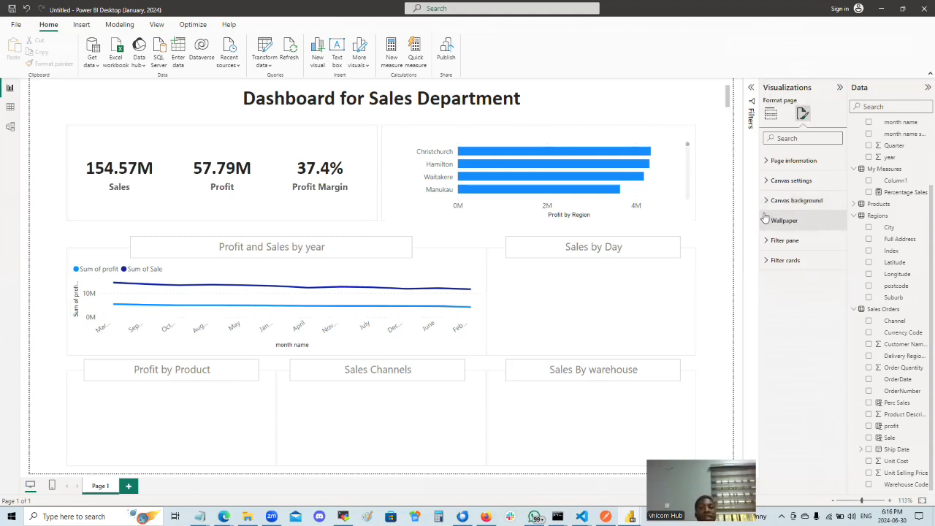
pyautogui.click(768, 180)
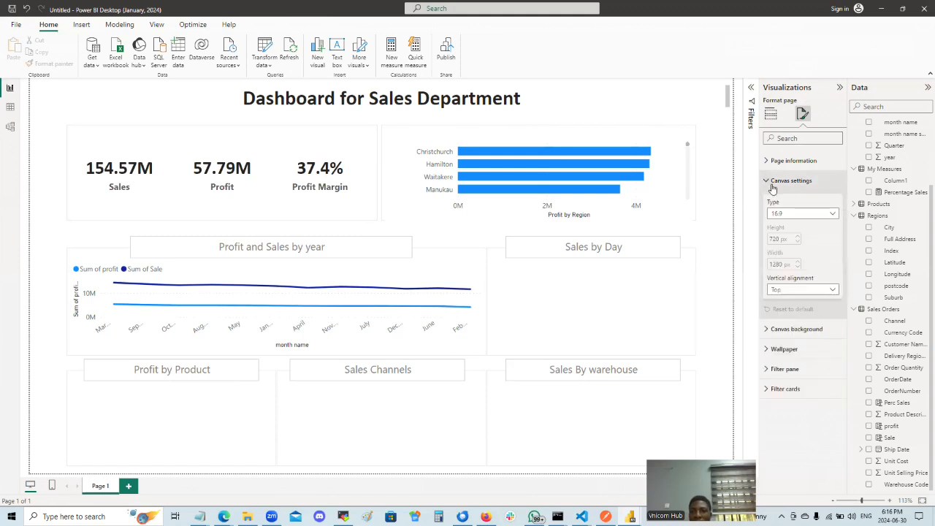
pyautogui.click(832, 215)
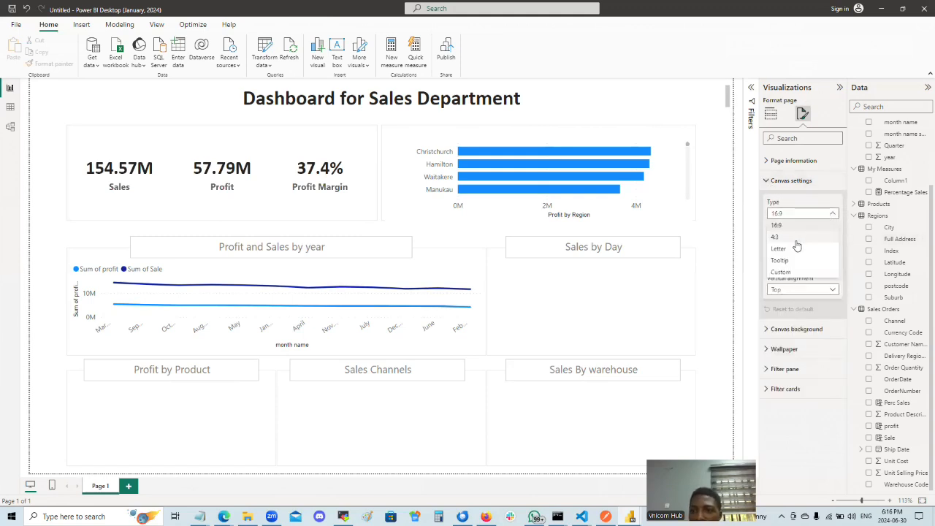
pyautogui.click(807, 410)
pyautogui.click(834, 214)
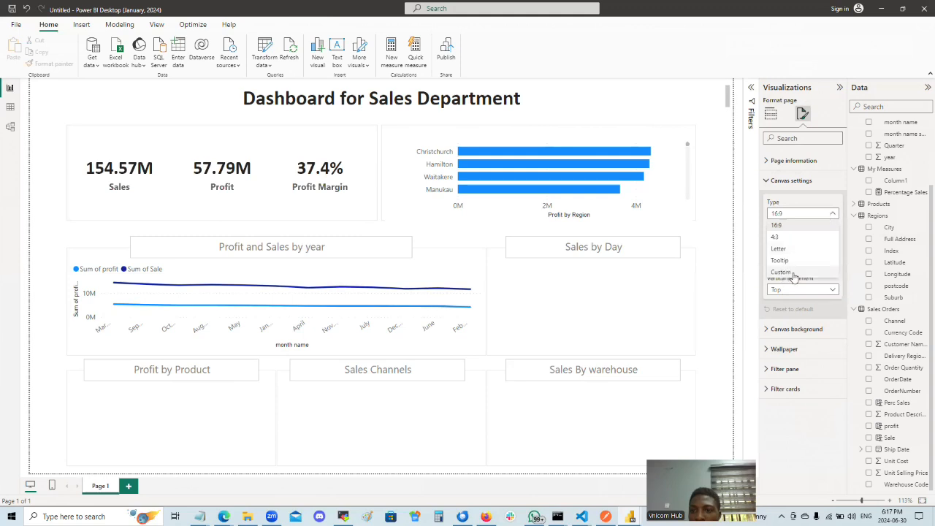
pyautogui.click(782, 275)
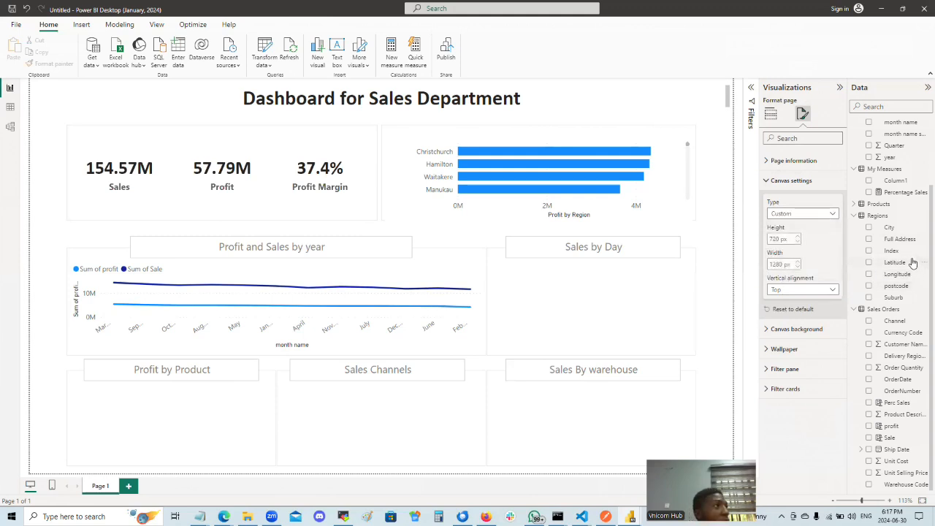
pyautogui.doubleClick(772, 239)
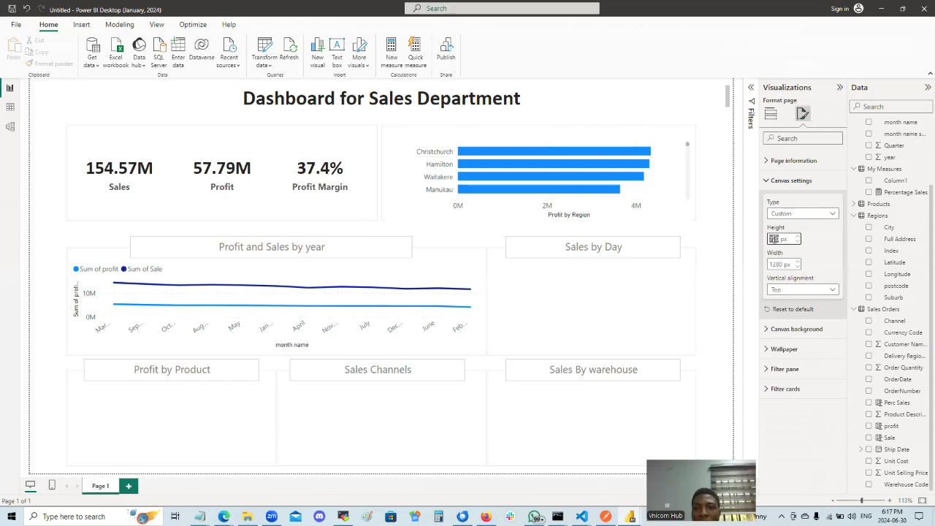
pyautogui.write('900')
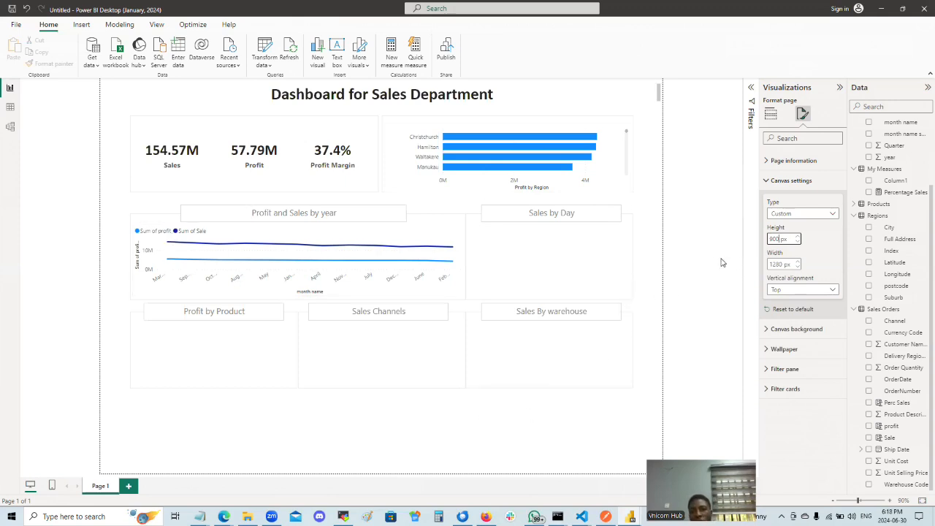
# Switch the report page's canvas type back to 16:9.
pyautogui.click(832, 213)
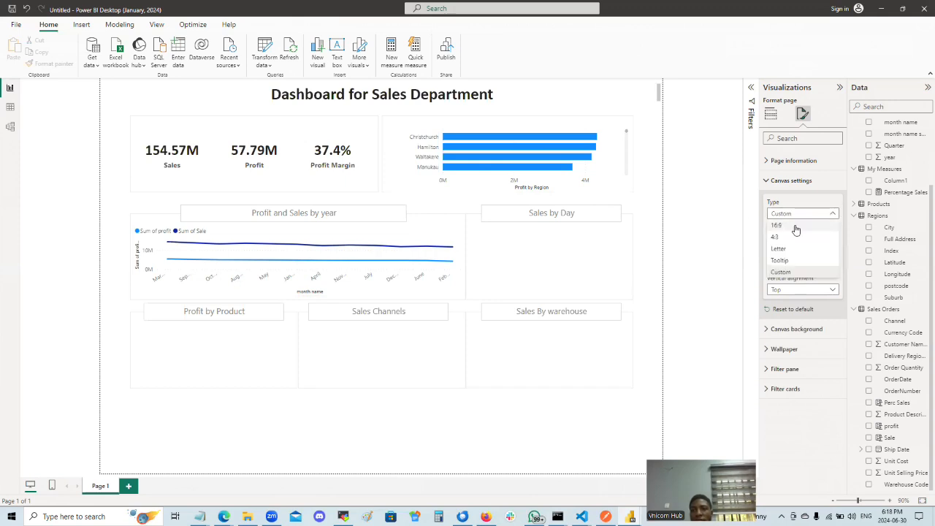
pyautogui.click(801, 226)
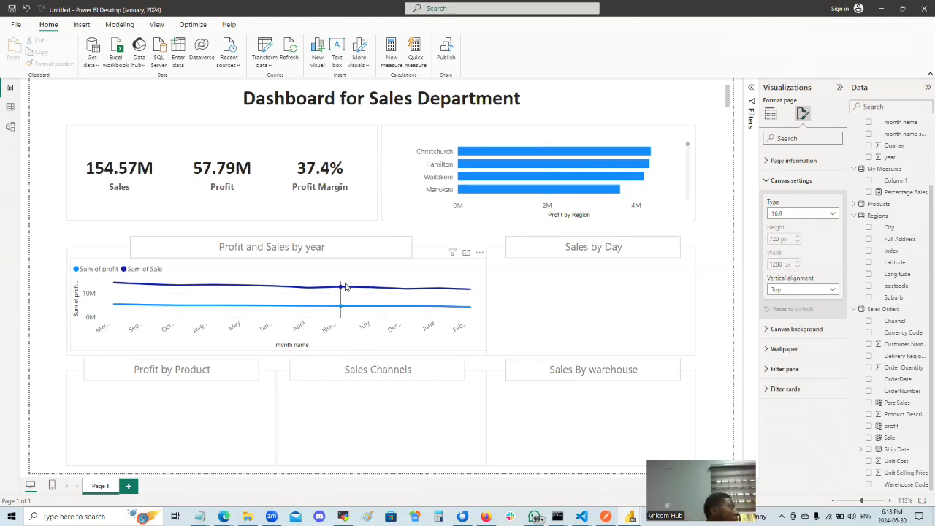
# Enlarge the profit and sales line chart down the page to inspect its monthly values, and undo the resize.
pyautogui.moveTo(345, 287)
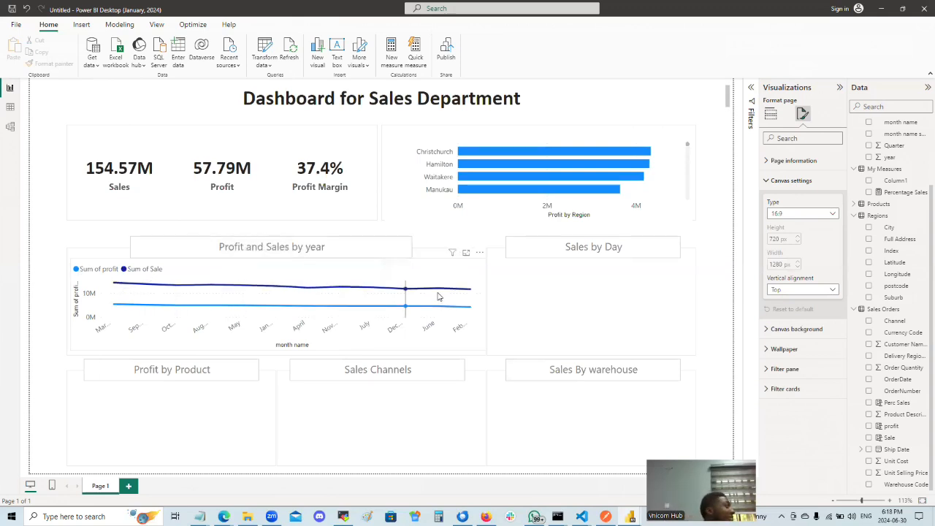
pyautogui.moveTo(439, 295)
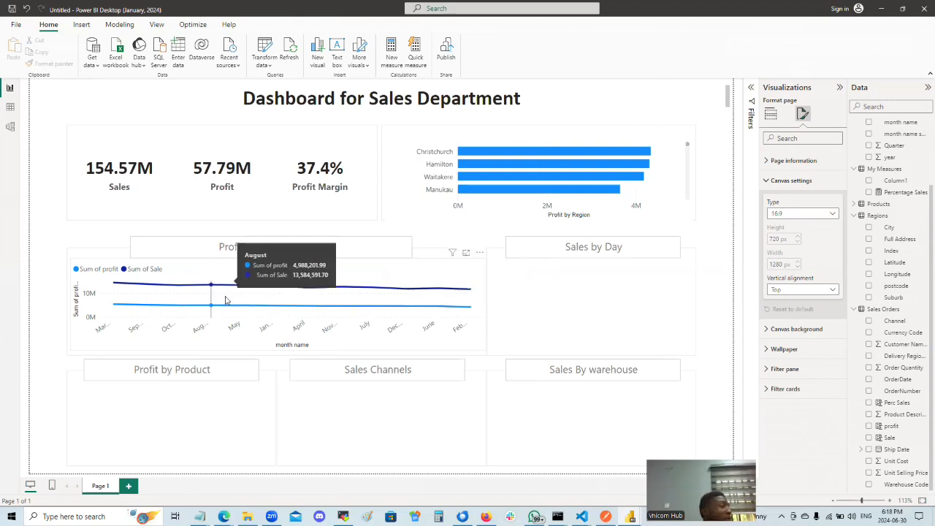
pyautogui.click(277, 350)
pyautogui.moveTo(278, 348); pyautogui.dragTo(276, 468)
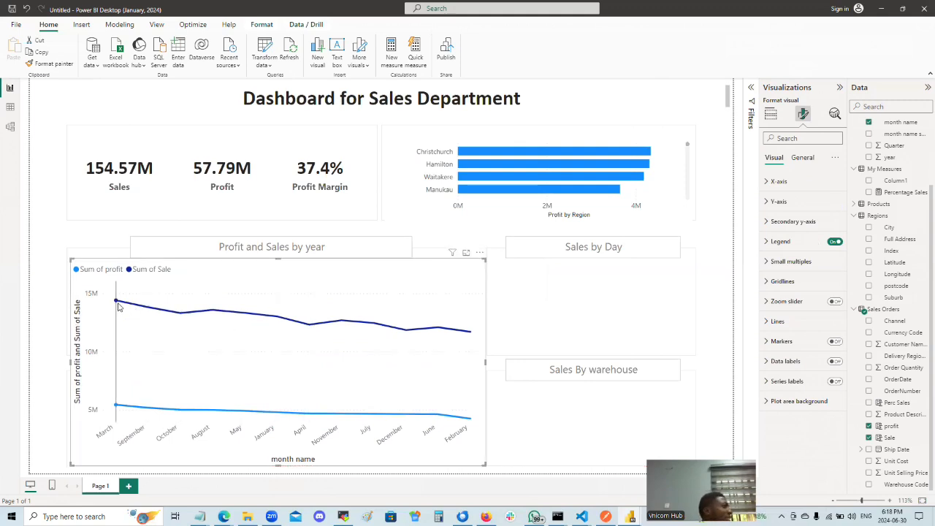
pyautogui.moveTo(120, 307)
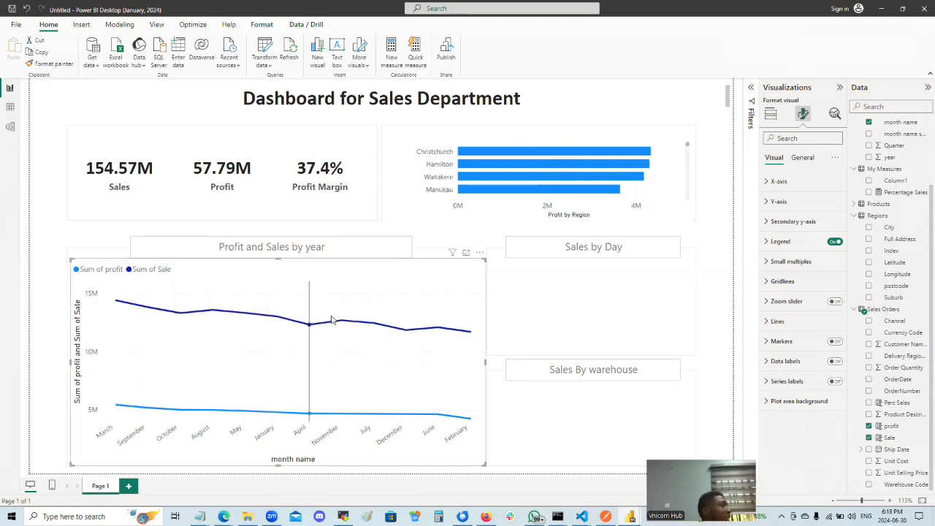
pyautogui.moveTo(201, 295)
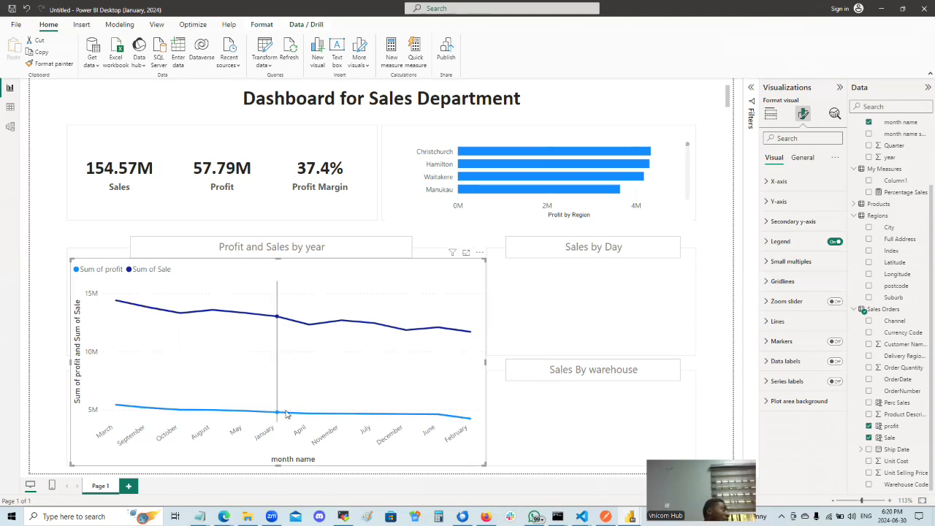
pyautogui.moveTo(249, 405)
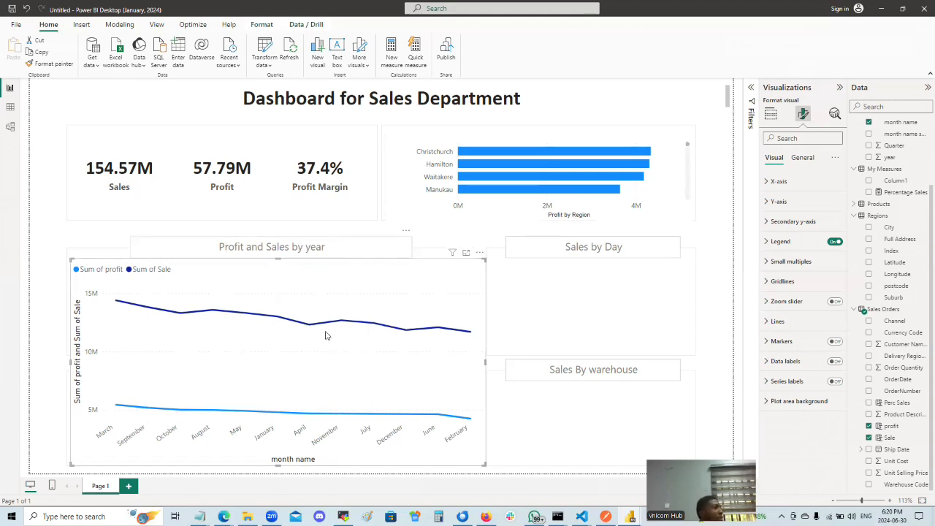
pyautogui.moveTo(314, 305)
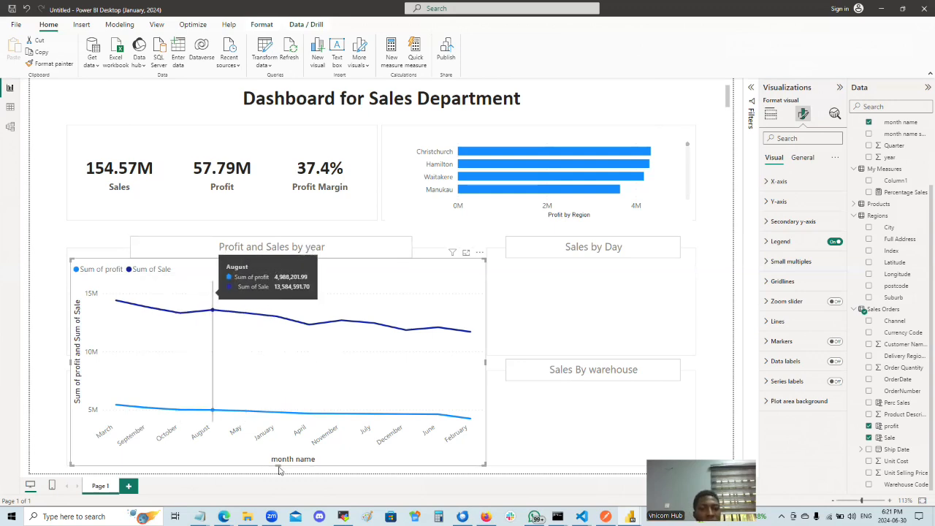
pyautogui.hotkey('ctrl', 'z')
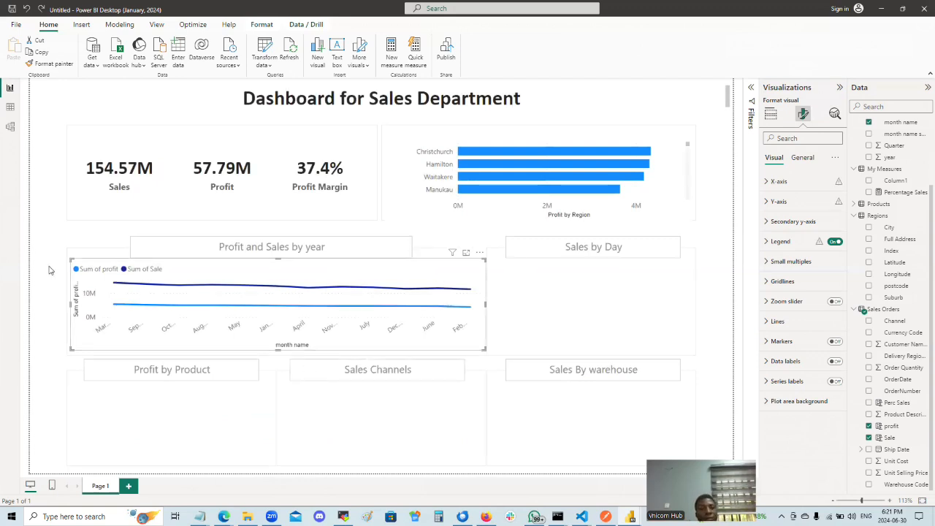
# Insert a stacked column chart and fit it into the empty panel under the Sales by Day heading.
pyautogui.click(494, 272)
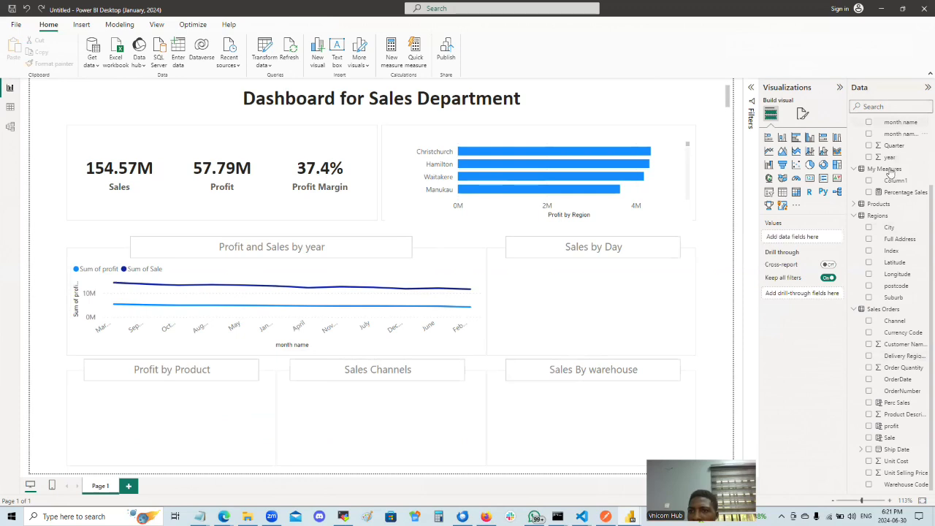
pyautogui.scroll(2, 889, 146)
pyautogui.scroll(1, 890, 149)
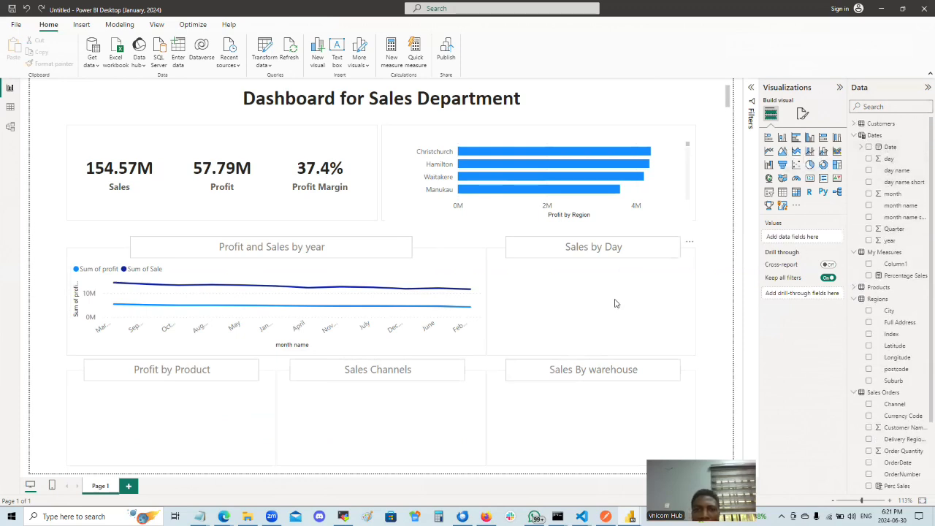
pyautogui.click(782, 137)
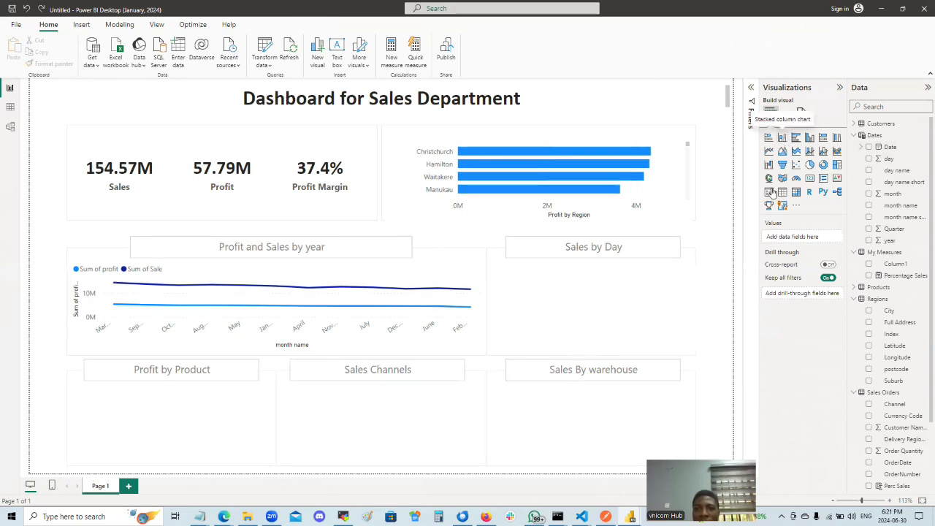
pyautogui.moveTo(427, 287); pyautogui.dragTo(597, 346)
pyautogui.moveTo(591, 220); pyautogui.dragTo(592, 268)
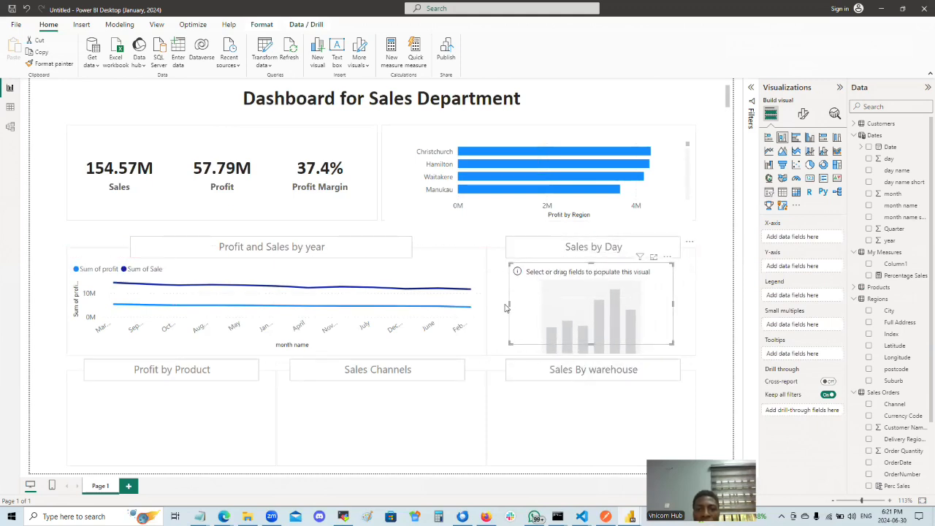
pyautogui.moveTo(510, 303); pyautogui.dragTo(492, 311)
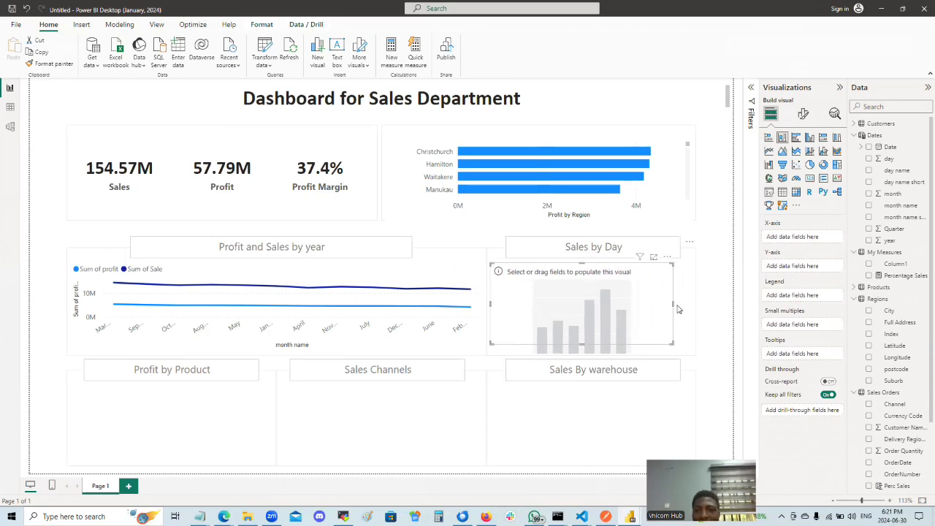
pyautogui.moveTo(672, 304); pyautogui.dragTo(691, 312)
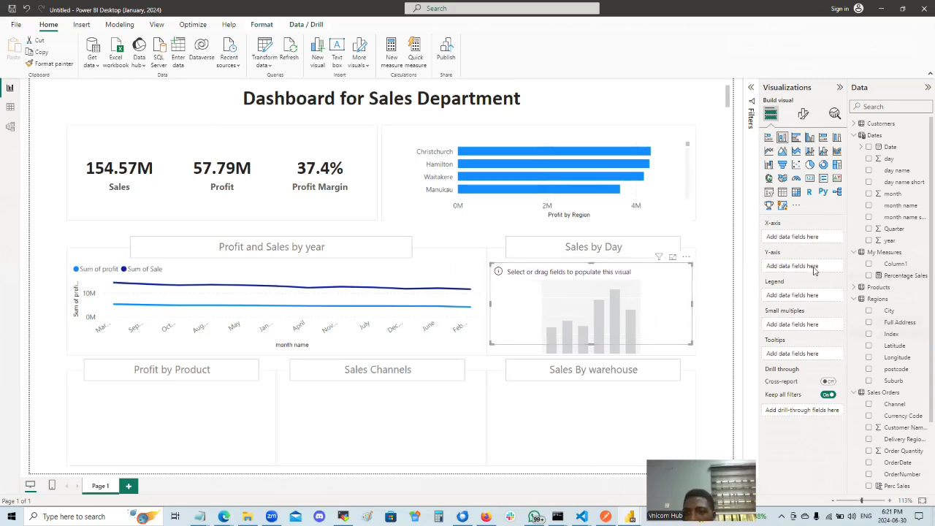
# Plot Sale from Sales Orders on the new column chart's Y-axis against day name from Dates on its X-axis.
pyautogui.moveTo(904, 172); pyautogui.dragTo(821, 243)
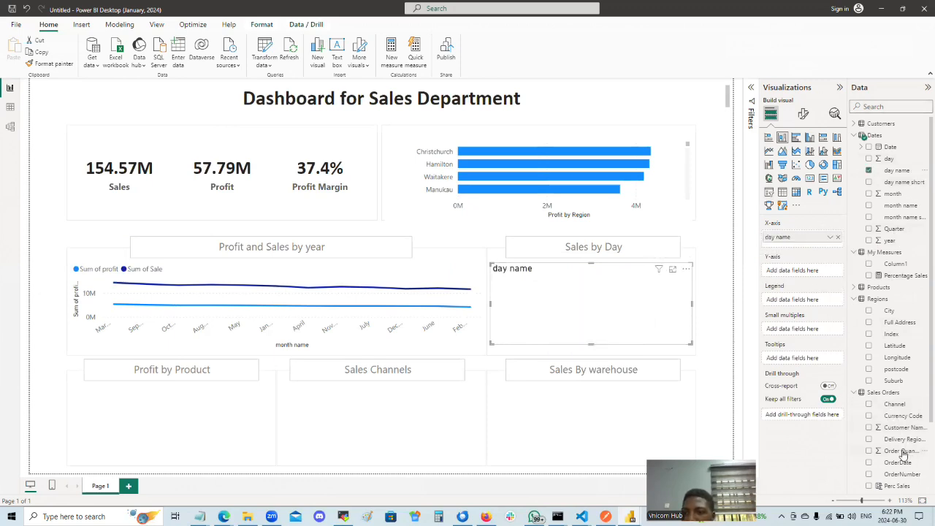
pyautogui.scroll(-2, 909, 456)
pyautogui.moveTo(900, 428); pyautogui.dragTo(822, 361)
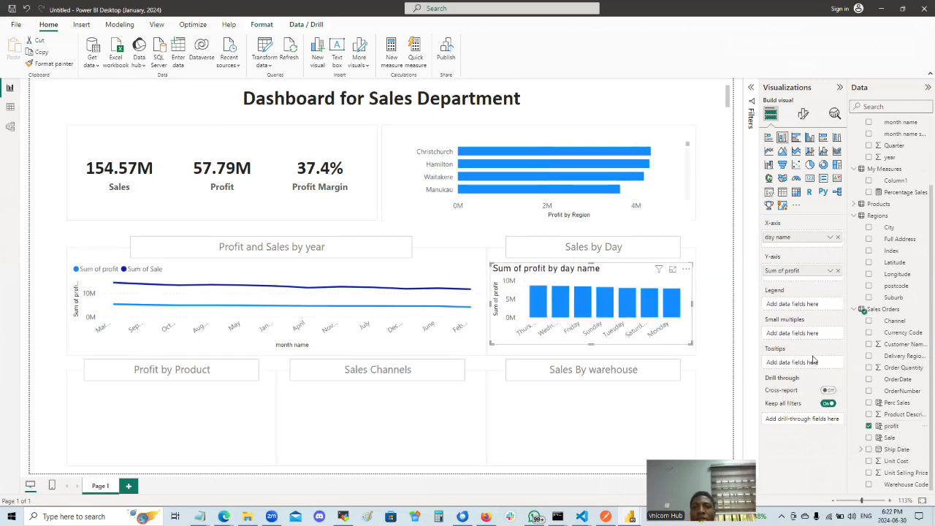
pyautogui.click(838, 271)
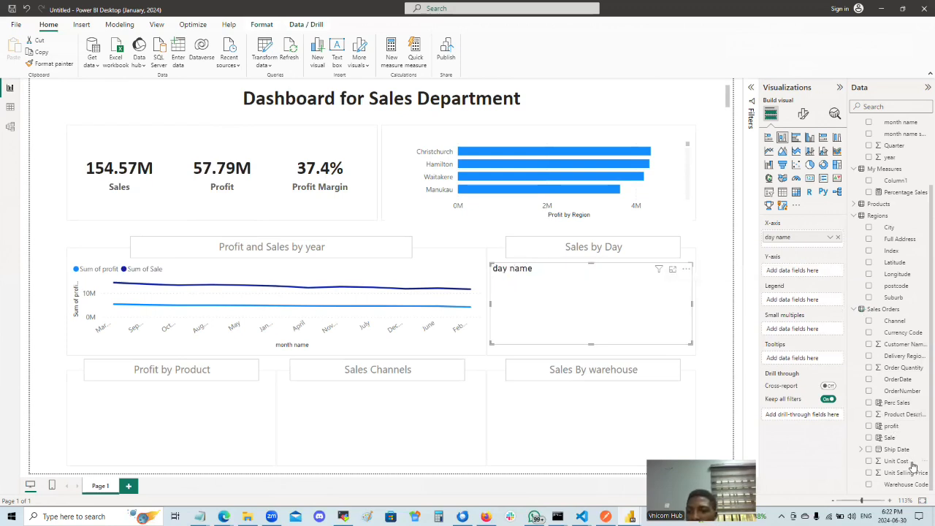
pyautogui.moveTo(892, 437); pyautogui.dragTo(586, 304)
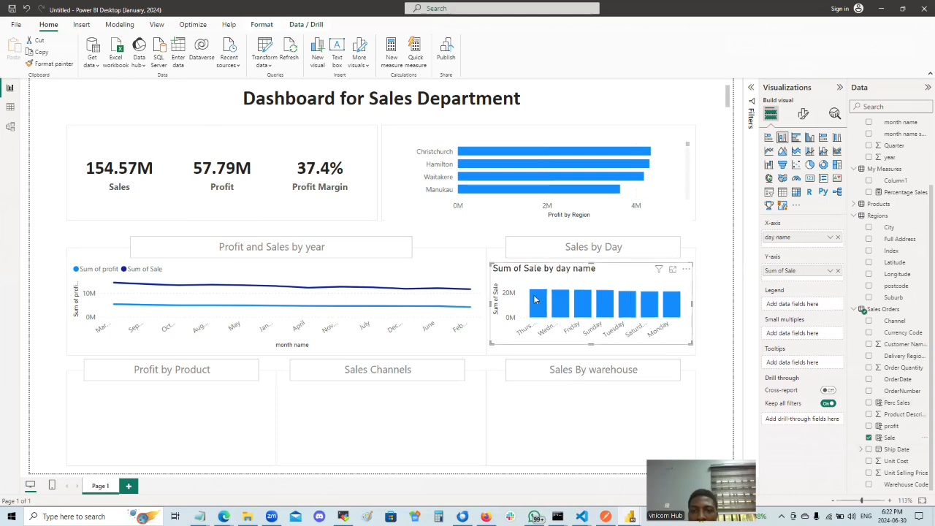
# Enlarge the sales by day name column chart to inspect its daily values, and undo the resize.
pyautogui.moveTo(534, 299)
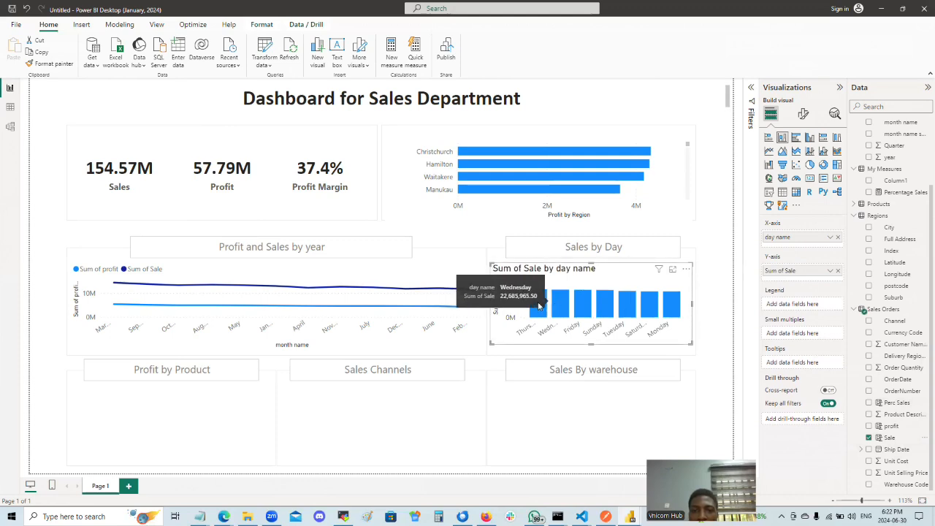
pyautogui.moveTo(589, 343); pyautogui.dragTo(585, 472)
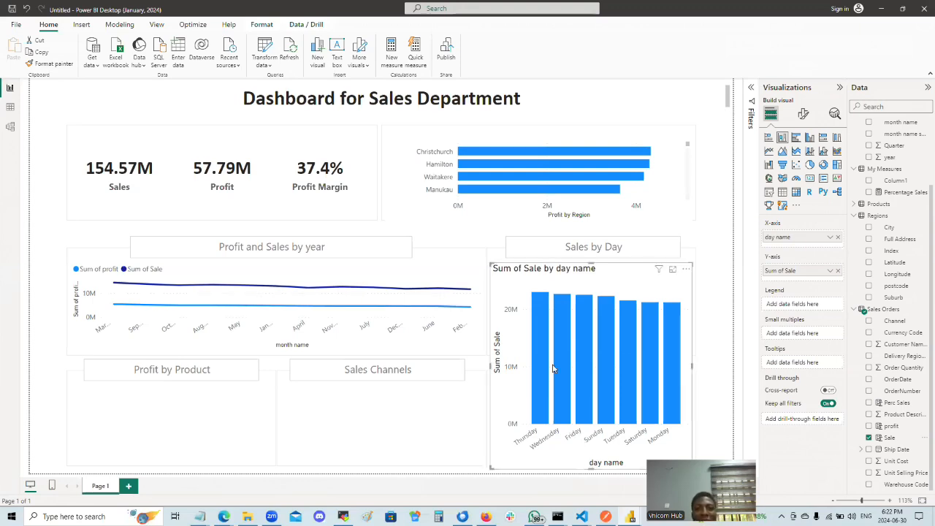
pyautogui.moveTo(540, 318)
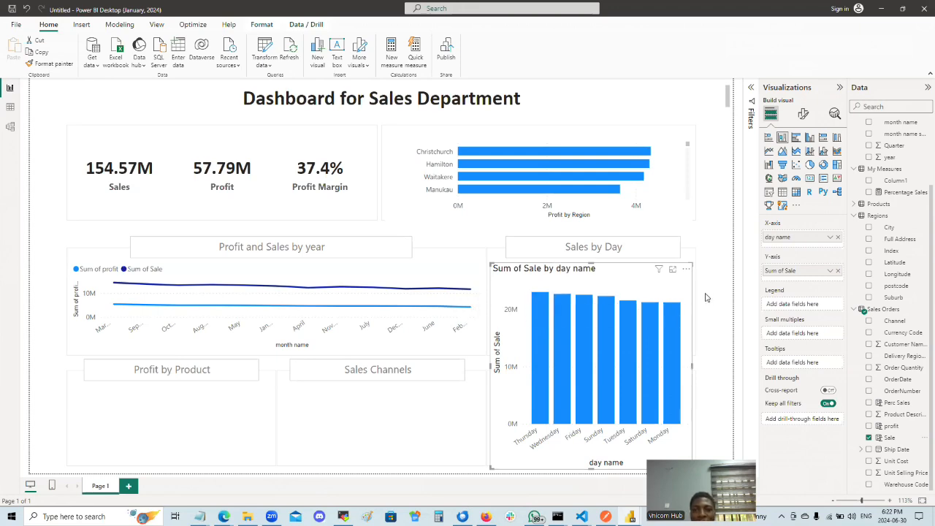
pyautogui.hotkey('ctrl', 'z')
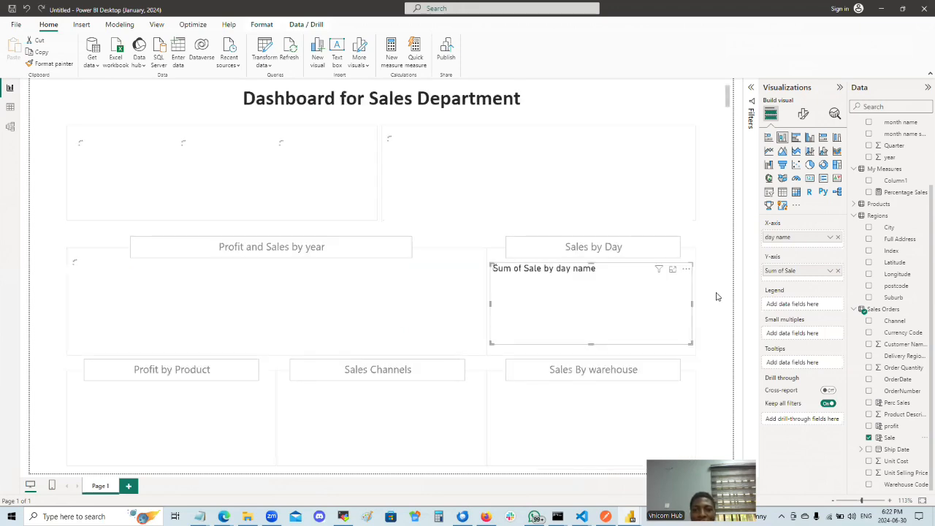
pyautogui.click(721, 284)
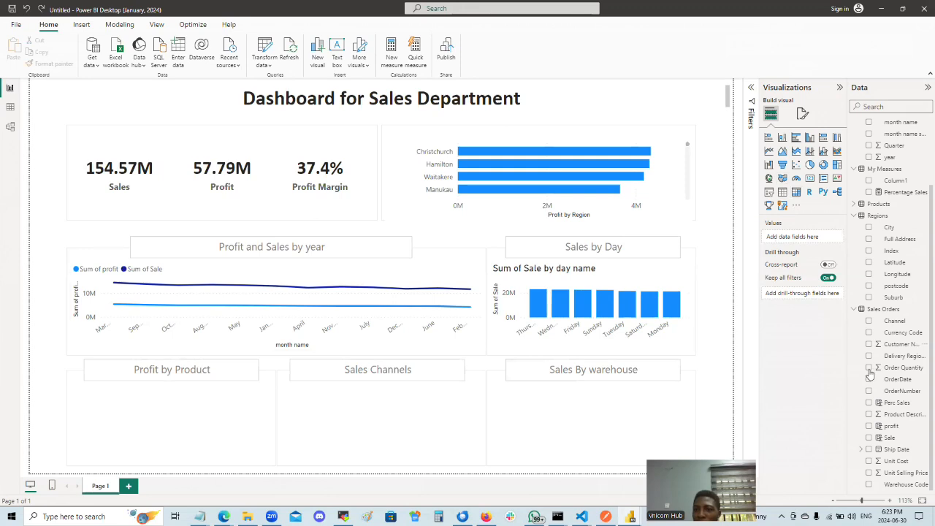
pyautogui.click(134, 431)
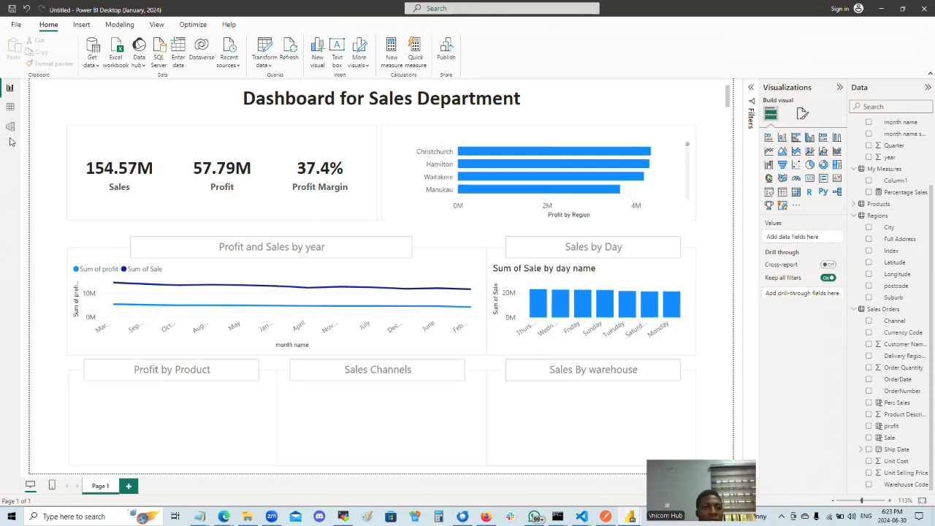
# Check the Products table's index and product name rows in the data view, and return to the report.
pyautogui.click(11, 106)
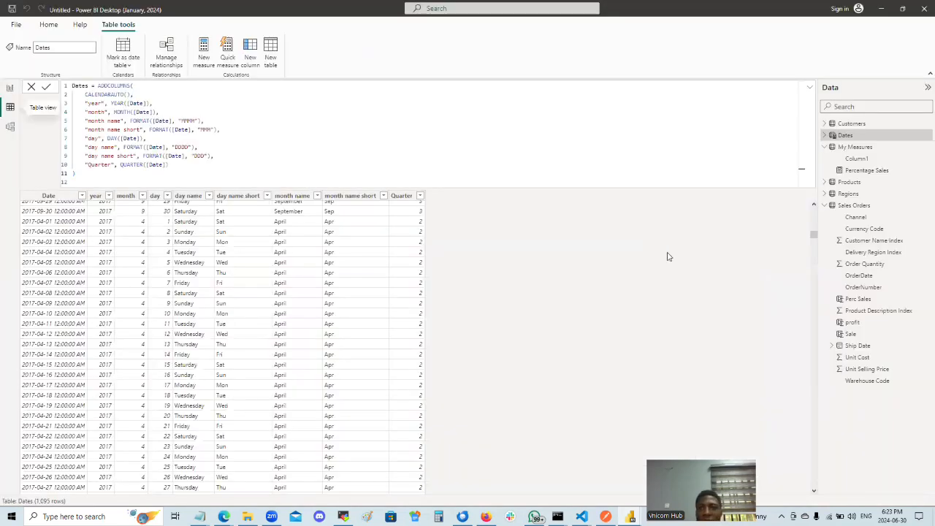
pyautogui.click(850, 182)
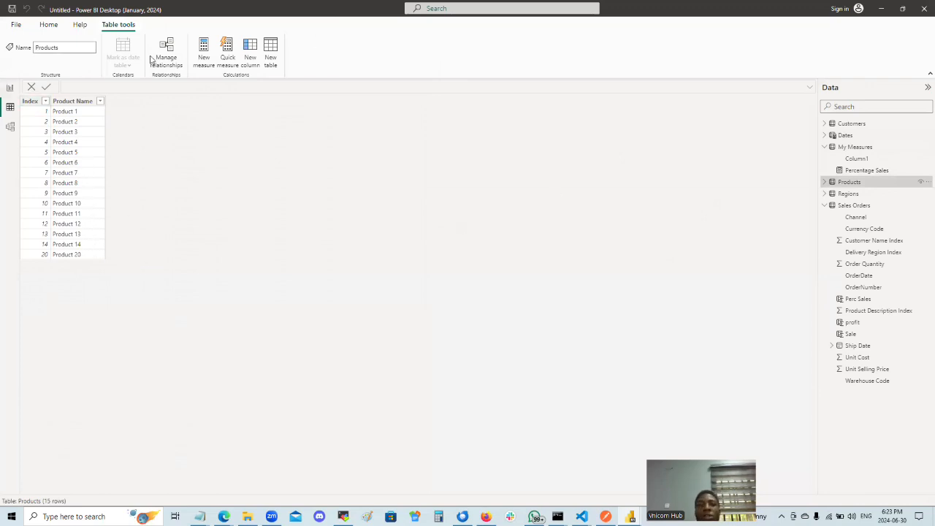
pyautogui.click(10, 88)
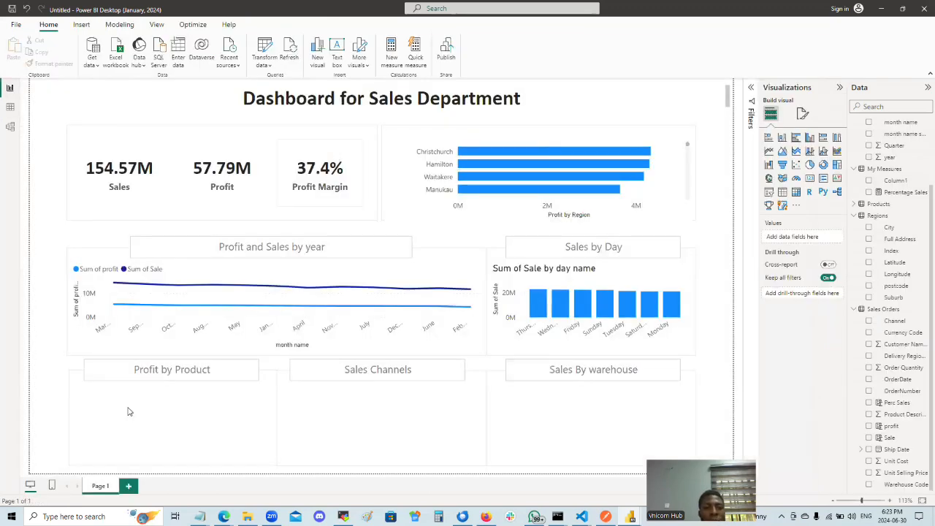
# Insert a table visual and fit it into the empty panel under the Profit by Product heading.
pyautogui.click(194, 416)
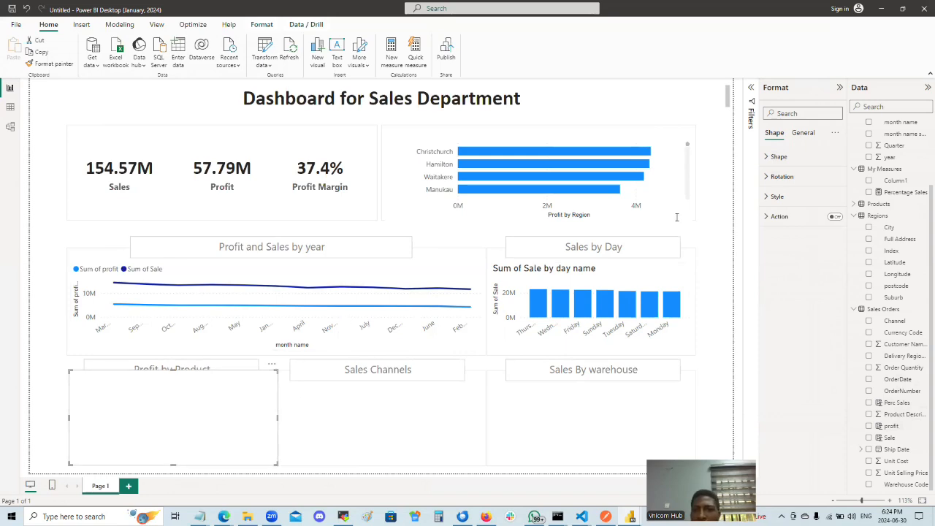
pyautogui.click(709, 360)
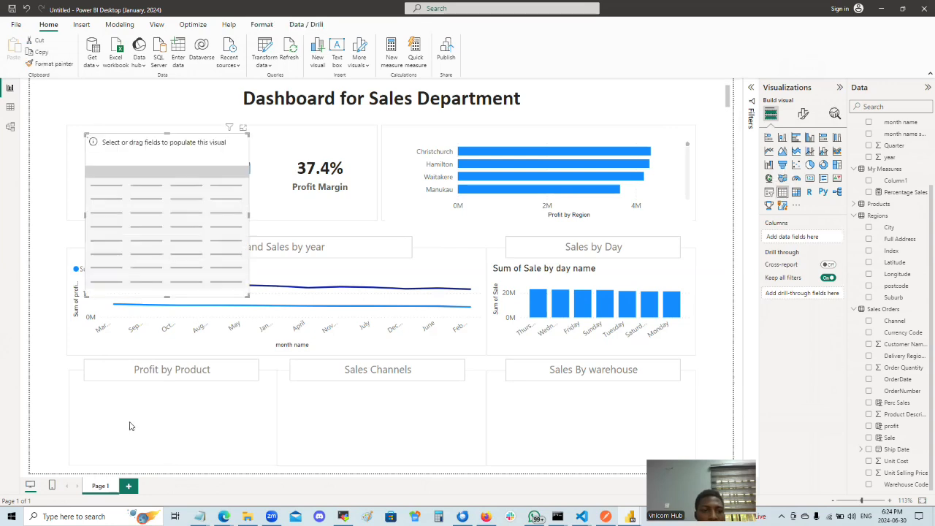
pyautogui.moveTo(164, 333); pyautogui.dragTo(186, 403)
pyautogui.moveTo(168, 310); pyautogui.dragTo(155, 393)
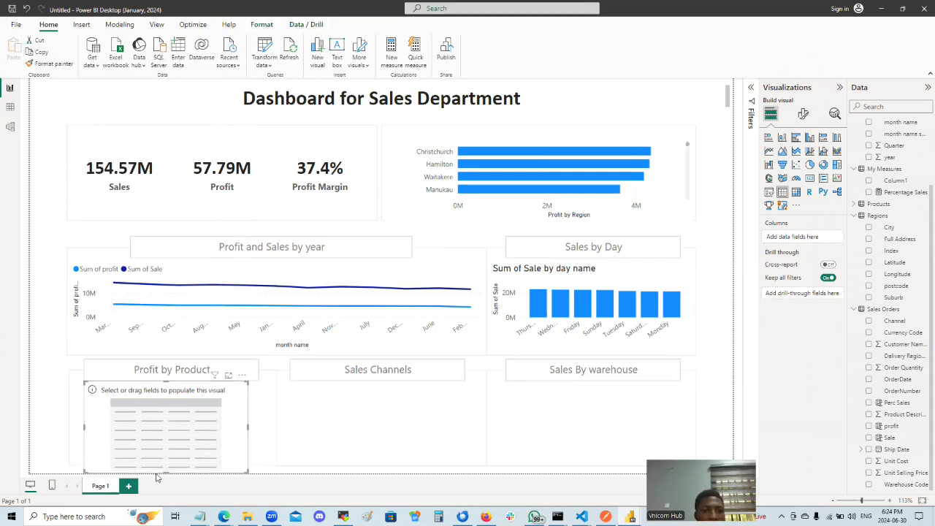
pyautogui.moveTo(167, 473); pyautogui.dragTo(173, 455)
pyautogui.moveTo(74, 423); pyautogui.dragTo(70, 422)
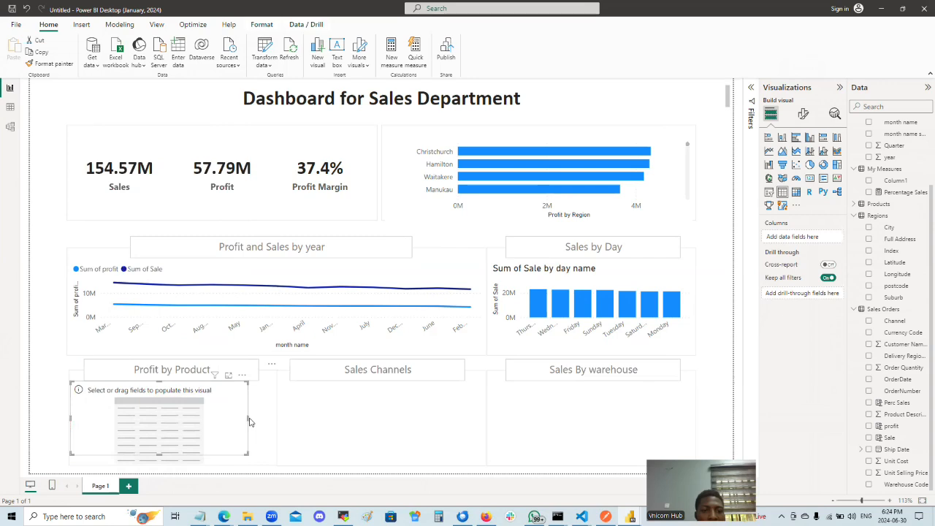
pyautogui.click(250, 421)
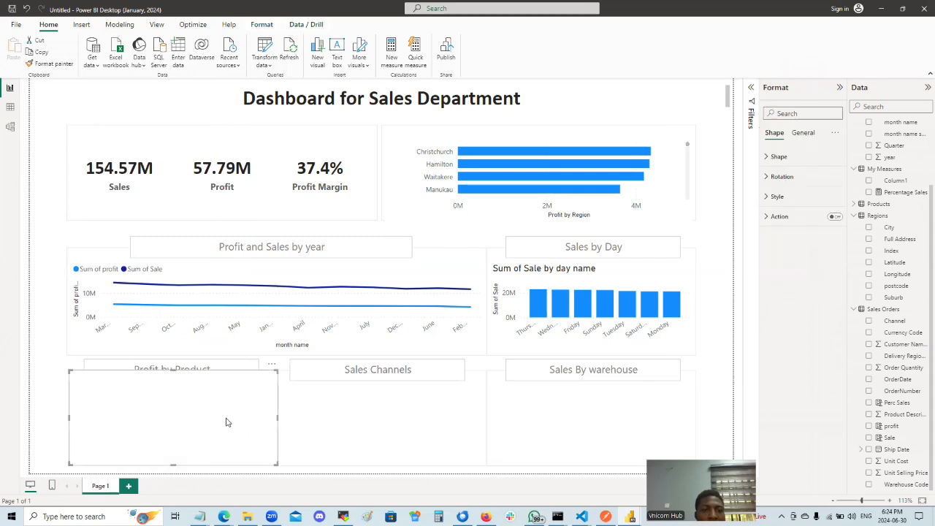
pyautogui.click(157, 424)
pyautogui.moveTo(247, 418); pyautogui.dragTo(275, 426)
pyautogui.moveTo(274, 426); pyautogui.dragTo(276, 426)
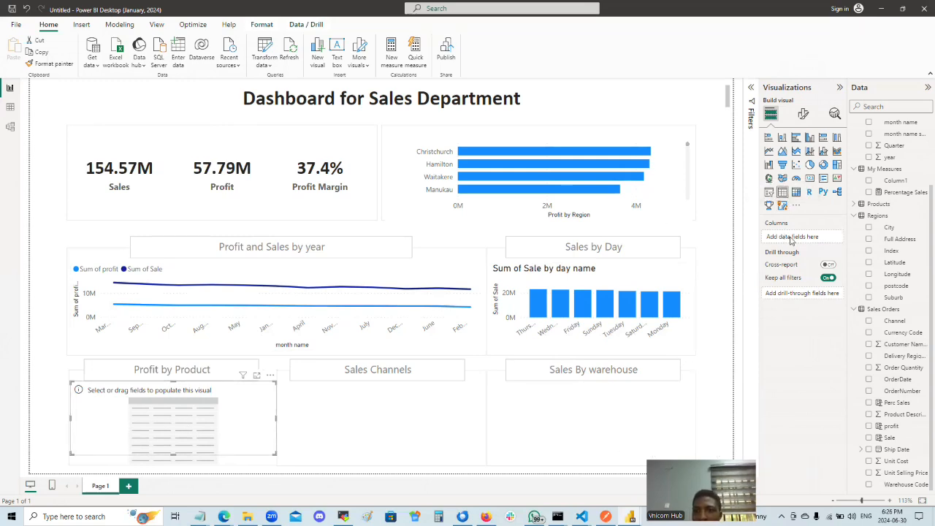
# Fill the new table with profit from Sales Orders and Product Name from Products, and narrow it to fit its two columns.
pyautogui.moveTo(902, 428); pyautogui.dragTo(820, 244)
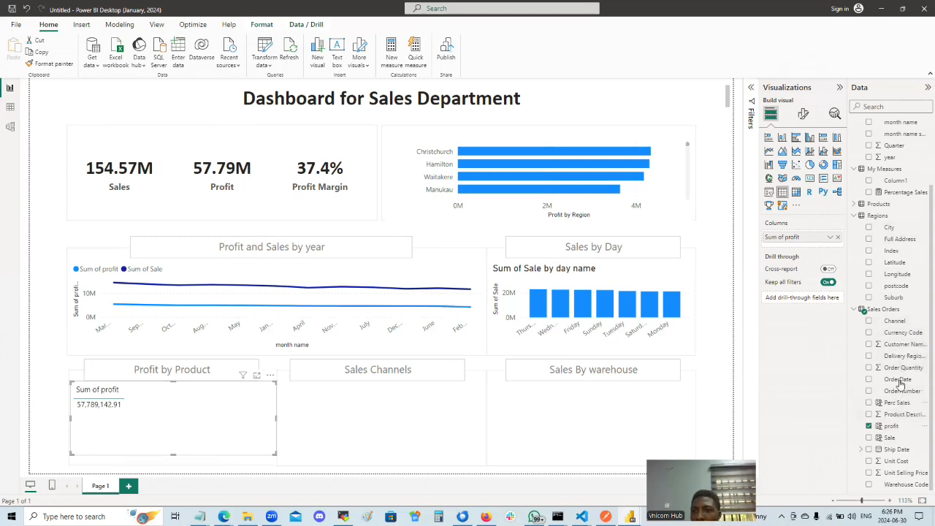
pyautogui.click(855, 205)
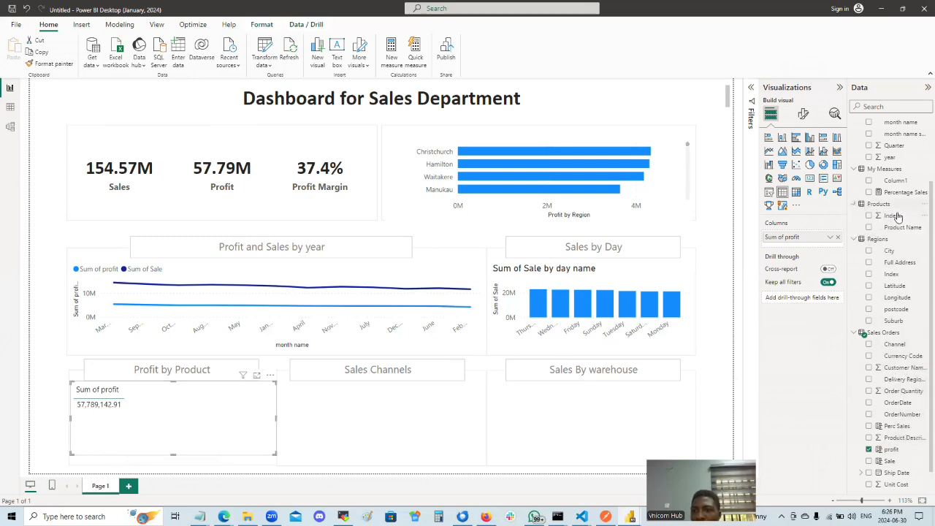
pyautogui.moveTo(906, 228); pyautogui.dragTo(824, 247)
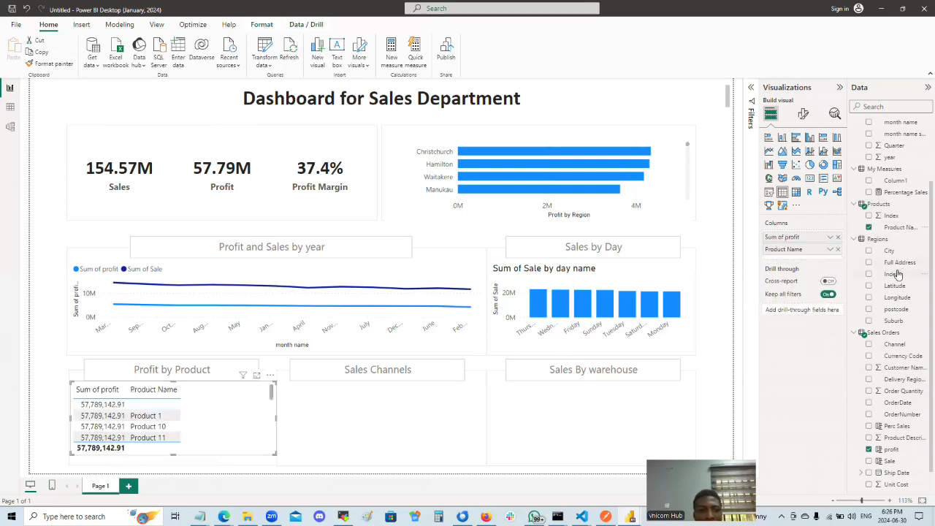
pyautogui.scroll(-1, 166, 419)
pyautogui.scroll(-5, 166, 420)
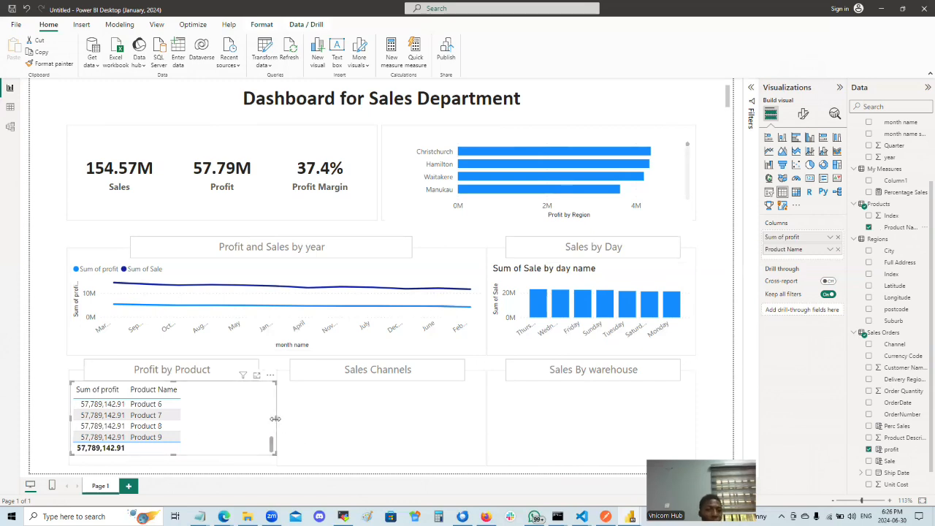
pyautogui.moveTo(270, 424); pyautogui.dragTo(184, 432)
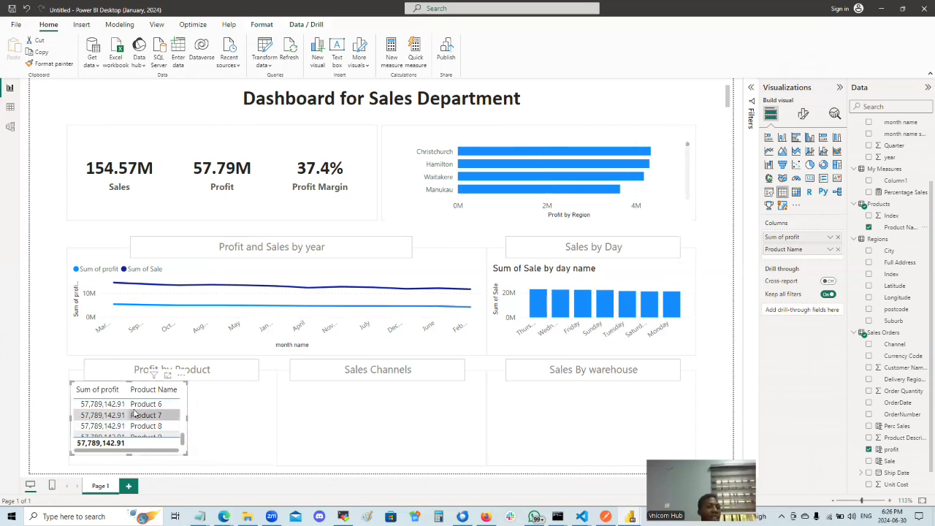
pyautogui.scroll(5, 134, 416)
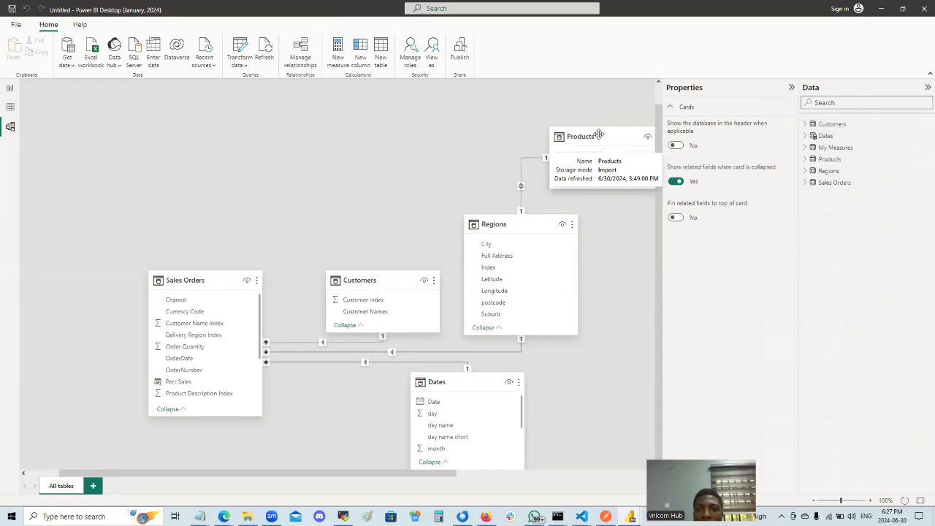
# Move the Products table above Sales Orders in the model and relate Product Description Index in Sales Orders to Index in Products.
pyautogui.moveTo(598, 135); pyautogui.dragTo(256, 129)
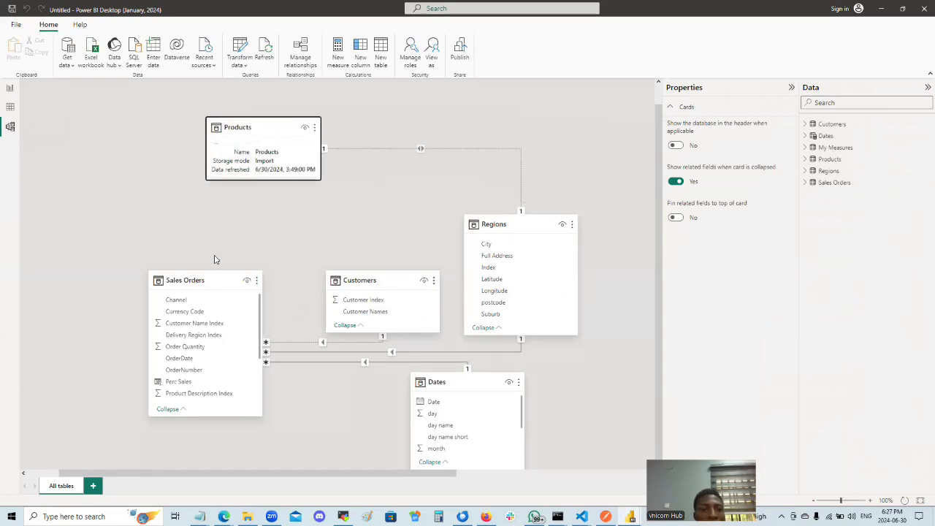
pyautogui.scroll(-4, 213, 327)
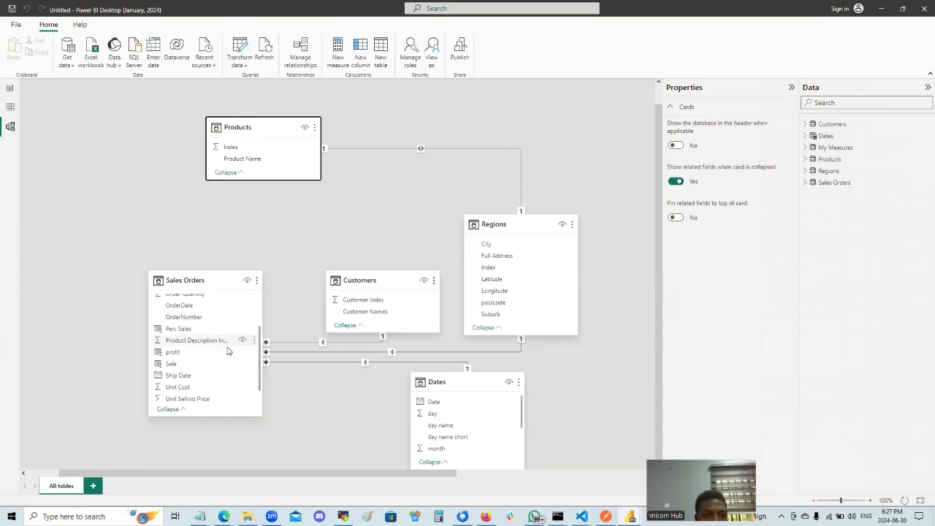
pyautogui.scroll(5, 219, 350)
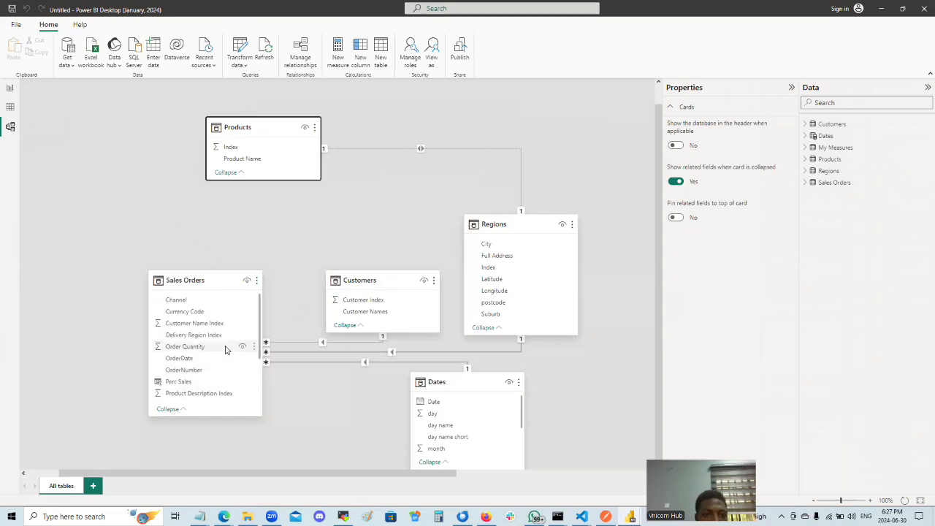
pyautogui.scroll(-3, 211, 353)
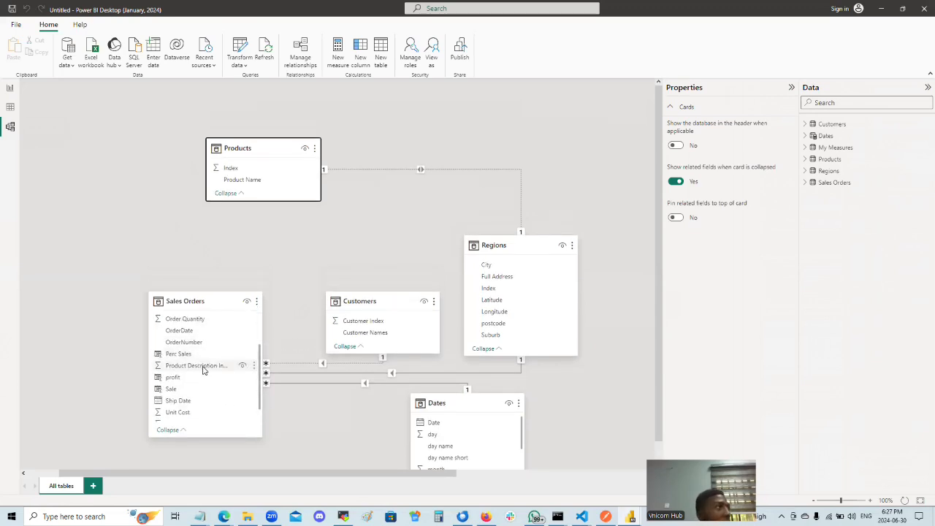
pyautogui.moveTo(203, 369); pyautogui.dragTo(232, 168)
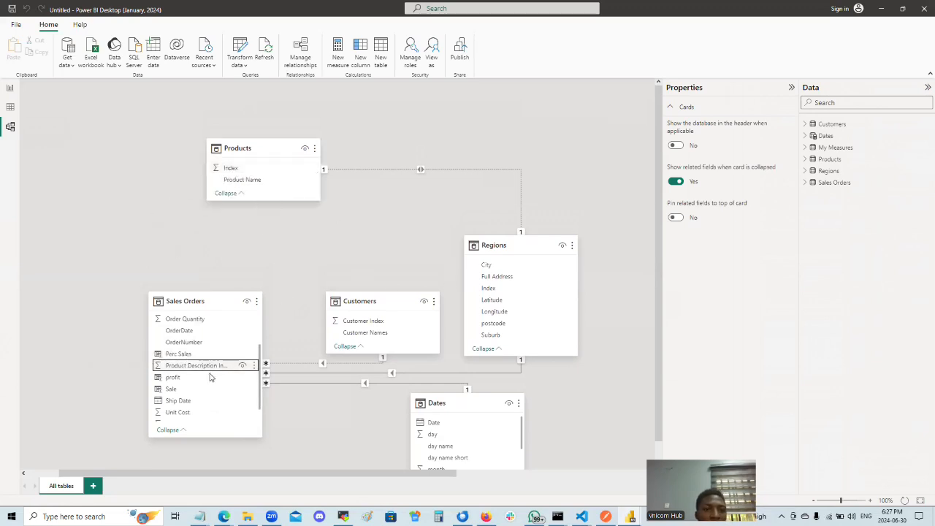
pyautogui.moveTo(211, 368); pyautogui.dragTo(153, 344)
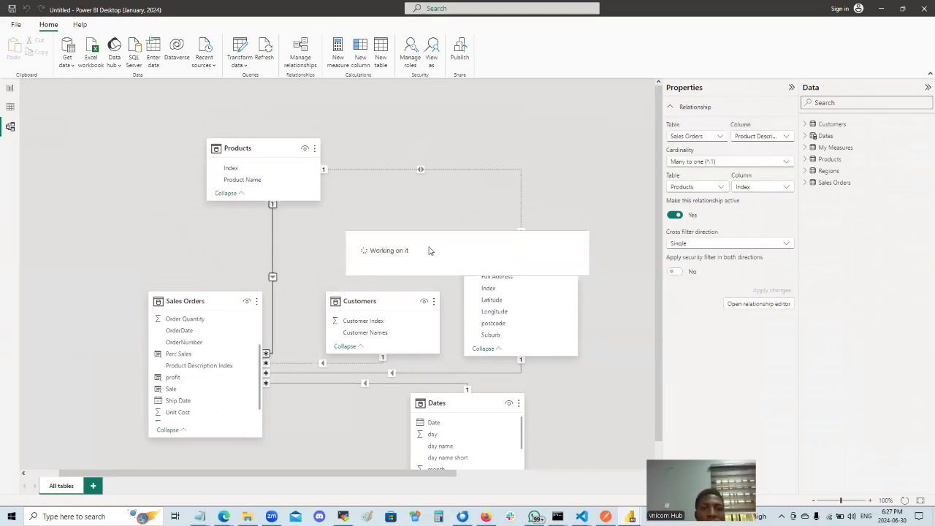
# Return to the report and review the profit of each product in the Profit by Product table.
pyautogui.click(8, 89)
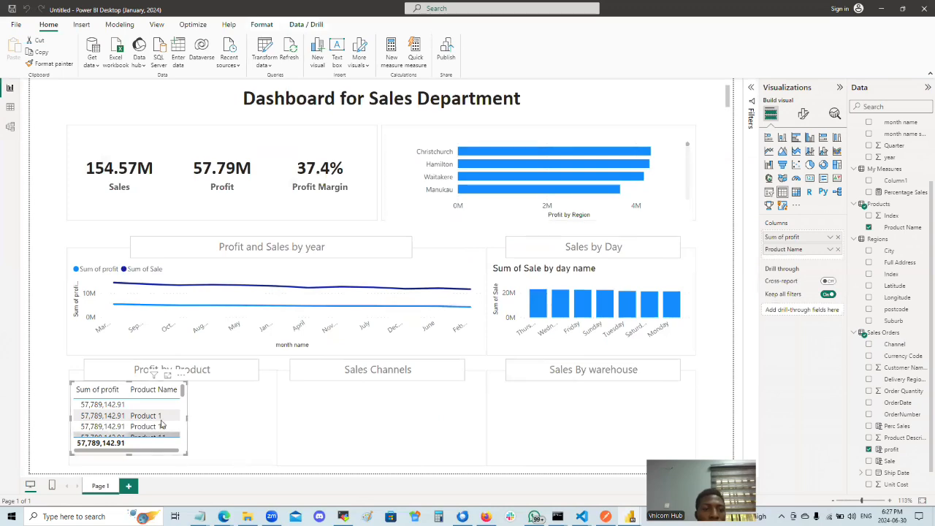
pyautogui.scroll(-10, 162, 425)
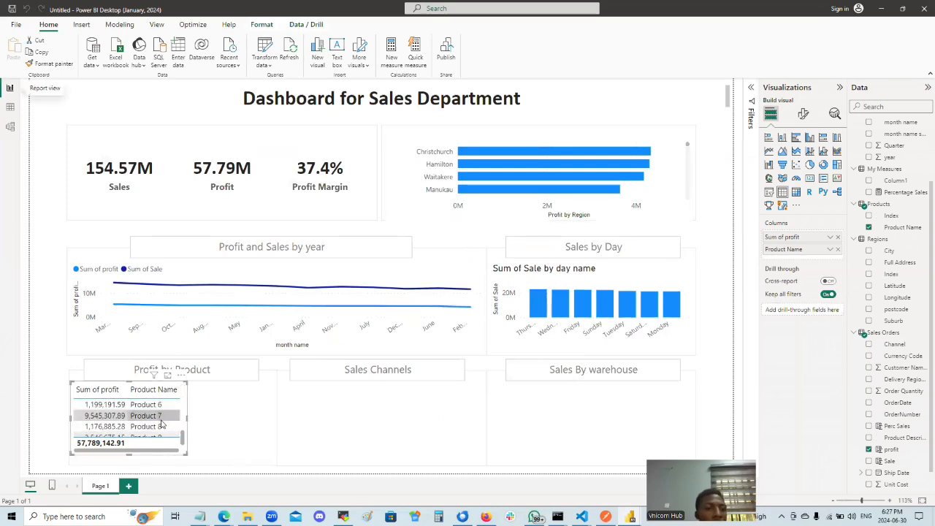
pyautogui.scroll(-2, 164, 425)
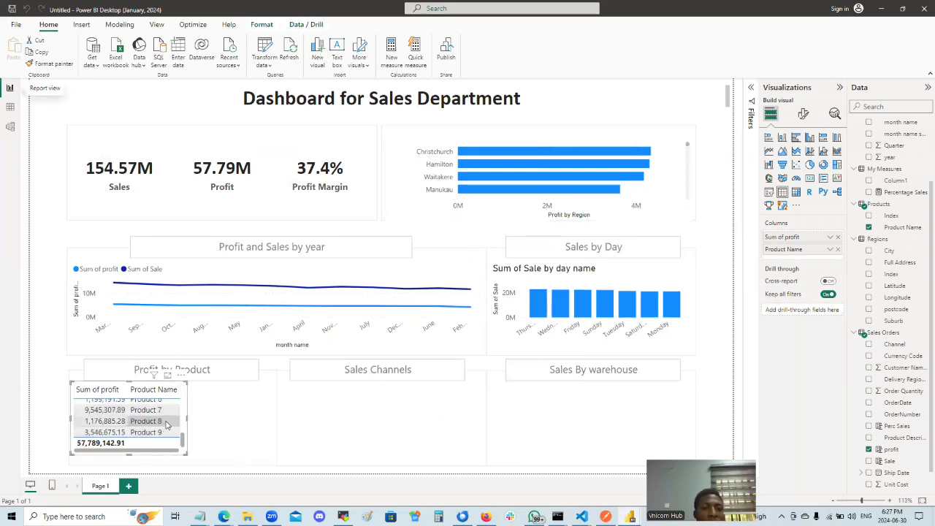
pyautogui.scroll(10, 166, 423)
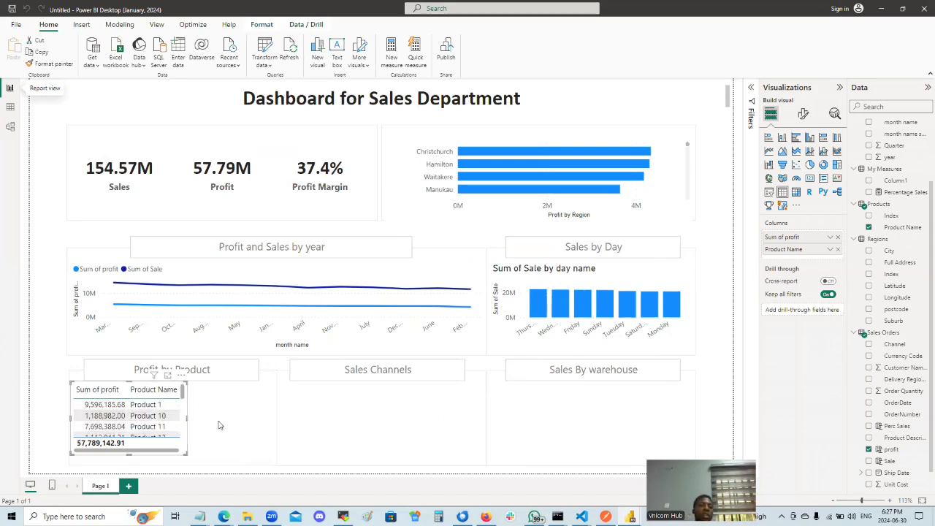
# Resize the profit table and move it toward the middle of the panel under the Profit by Product heading.
pyautogui.moveTo(187, 423); pyautogui.dragTo(256, 425)
pyautogui.moveTo(153, 419); pyautogui.dragTo(207, 423)
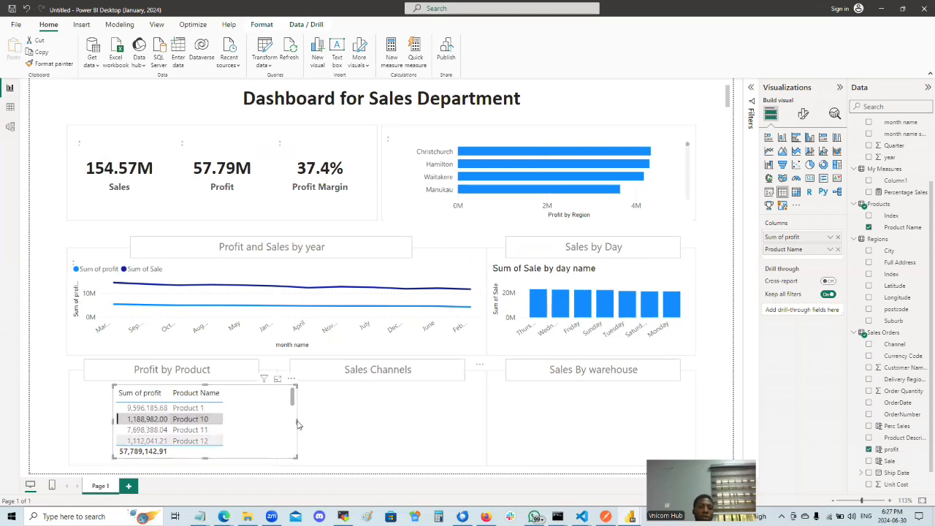
pyautogui.moveTo(297, 424); pyautogui.dragTo(231, 436)
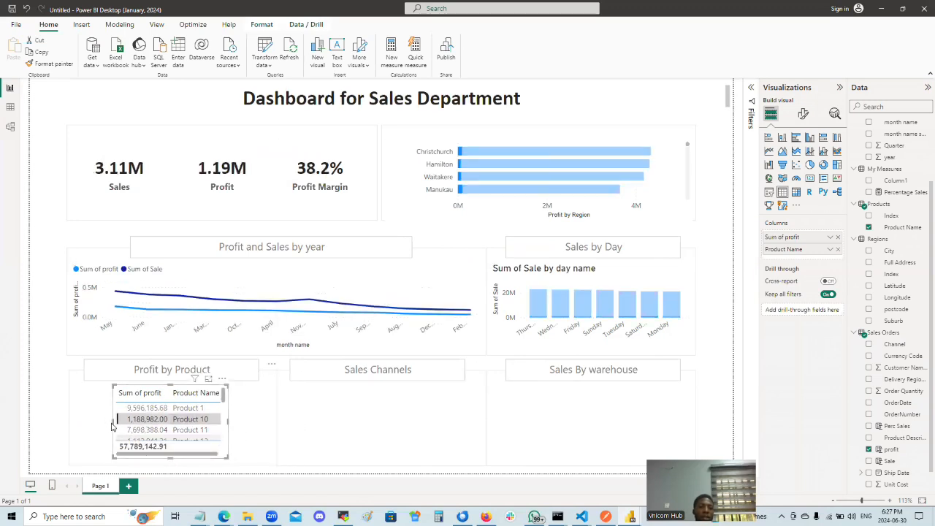
pyautogui.moveTo(107, 426); pyautogui.dragTo(104, 426)
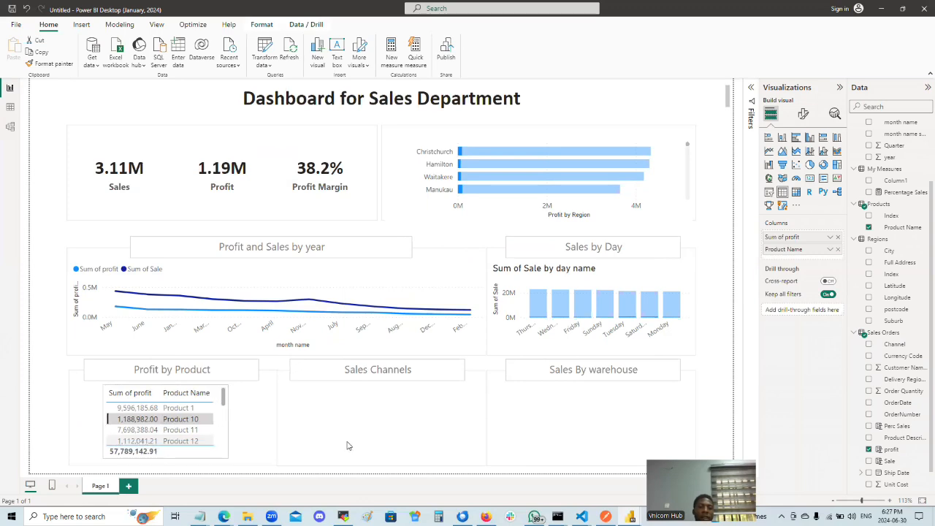
pyautogui.click(262, 423)
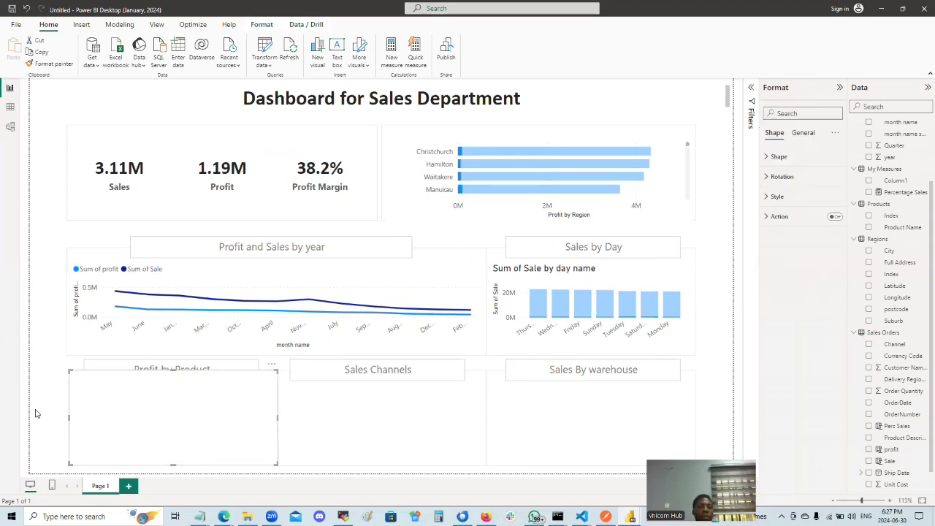
pyautogui.click(215, 421)
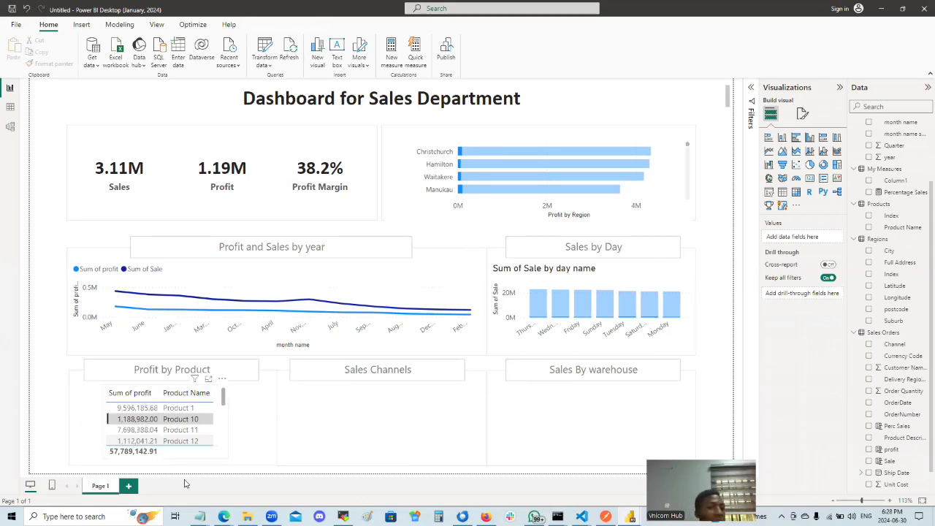
# Insert a pie chart, reduce its height and center it in the panel under the Sales Channels heading.
pyautogui.click(381, 419)
pyautogui.click(712, 406)
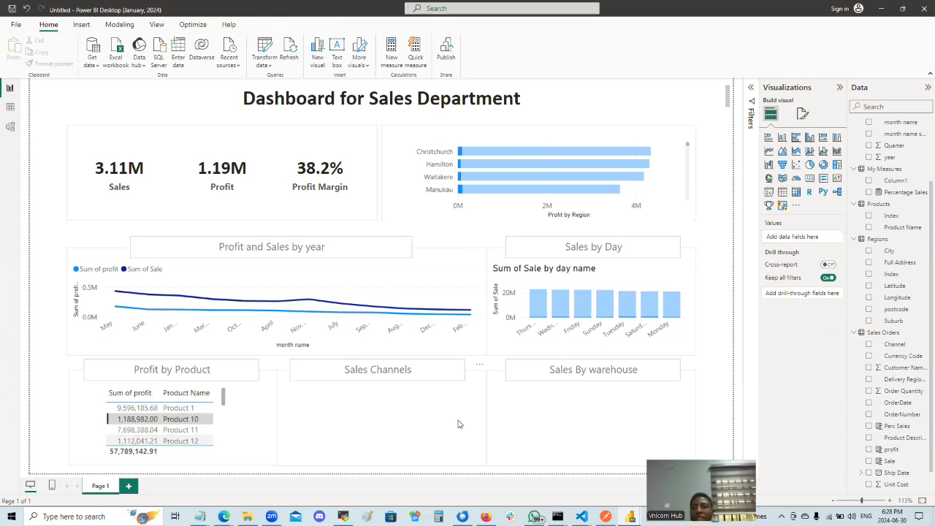
pyautogui.click(809, 166)
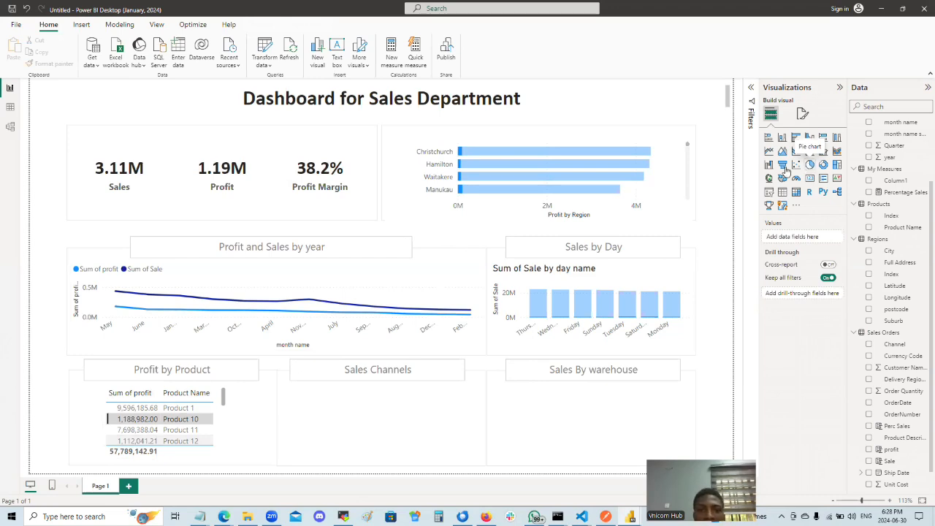
pyautogui.moveTo(197, 248); pyautogui.dragTo(427, 434)
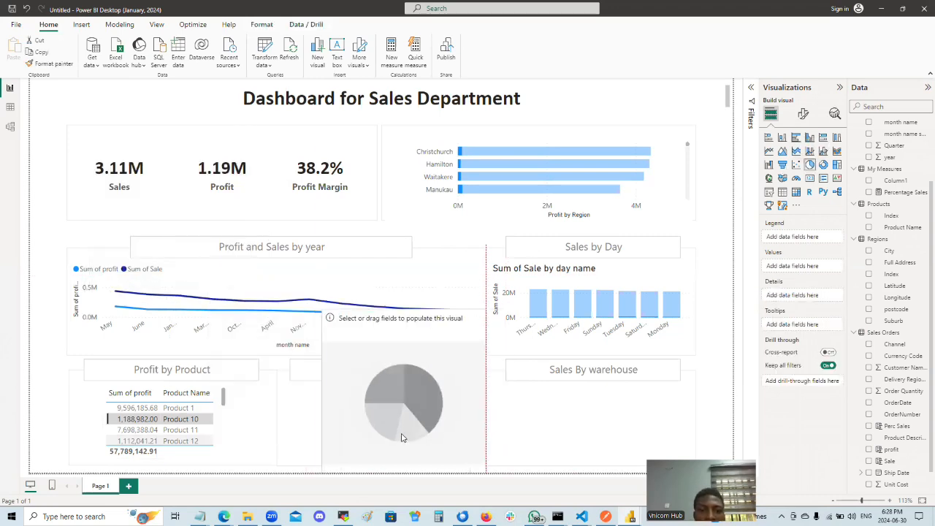
pyautogui.moveTo(395, 311); pyautogui.dragTo(377, 391)
pyautogui.moveTo(377, 388); pyautogui.dragTo(378, 388)
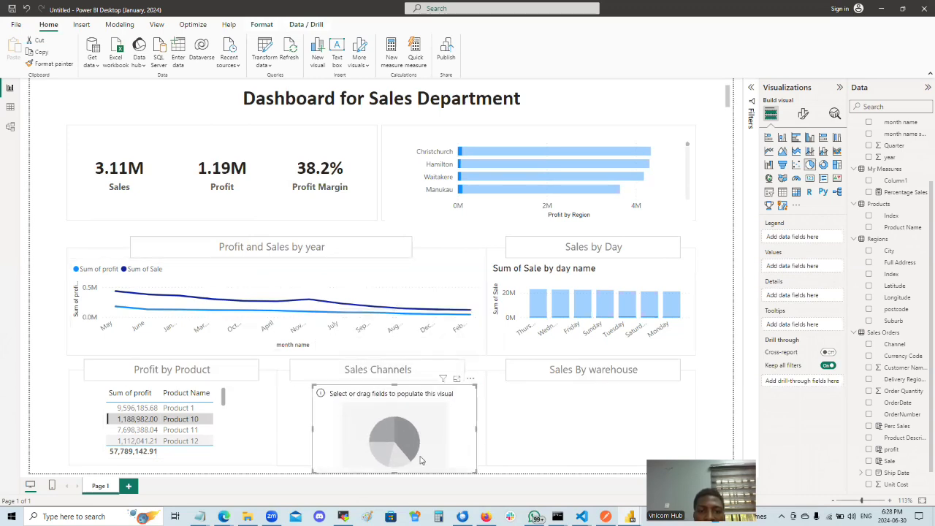
pyautogui.moveTo(411, 458); pyautogui.dragTo(394, 458)
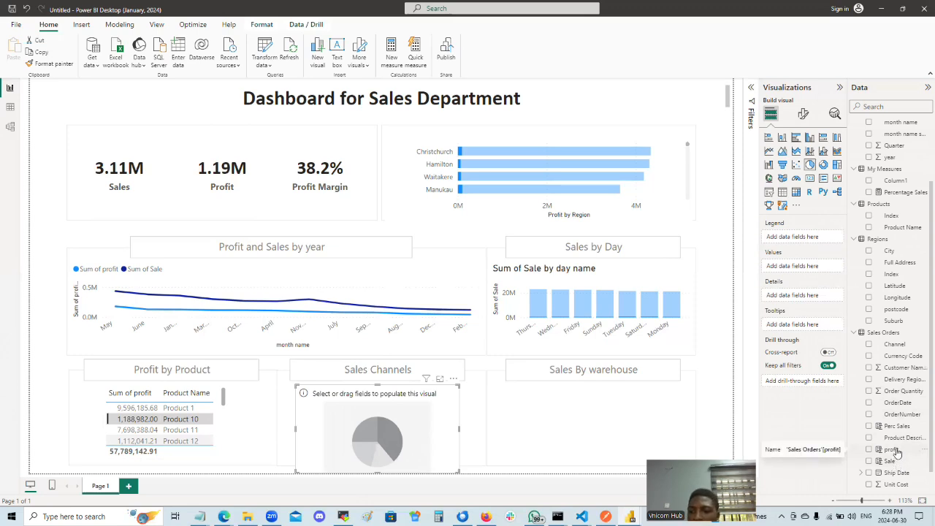
pyautogui.moveTo(897, 452); pyautogui.dragTo(801, 266)
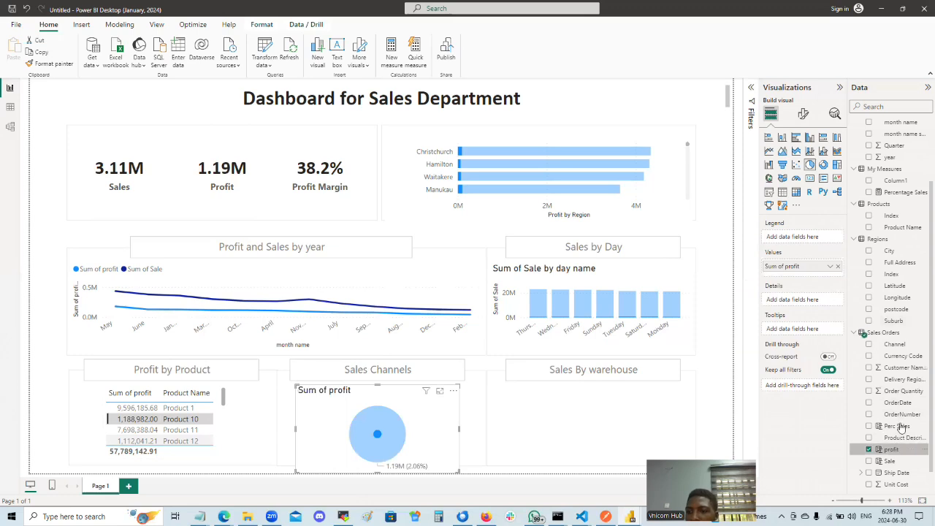
pyautogui.scroll(2, 902, 449)
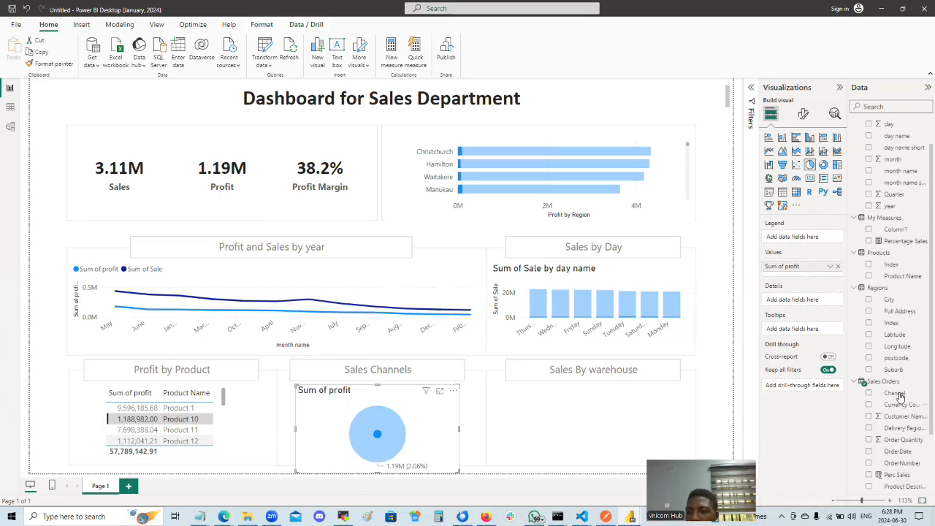
pyautogui.moveTo(899, 395); pyautogui.dragTo(814, 276)
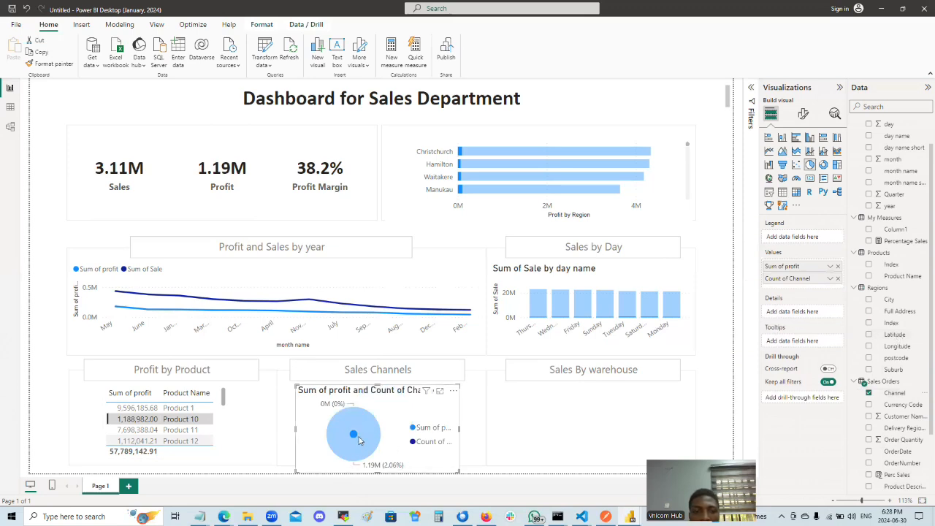
pyautogui.moveTo(355, 436)
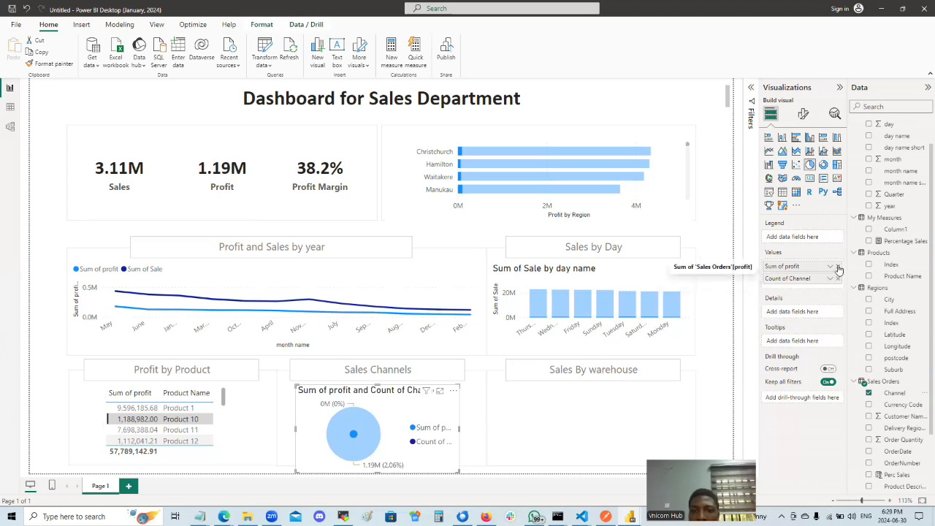
pyautogui.click(837, 267)
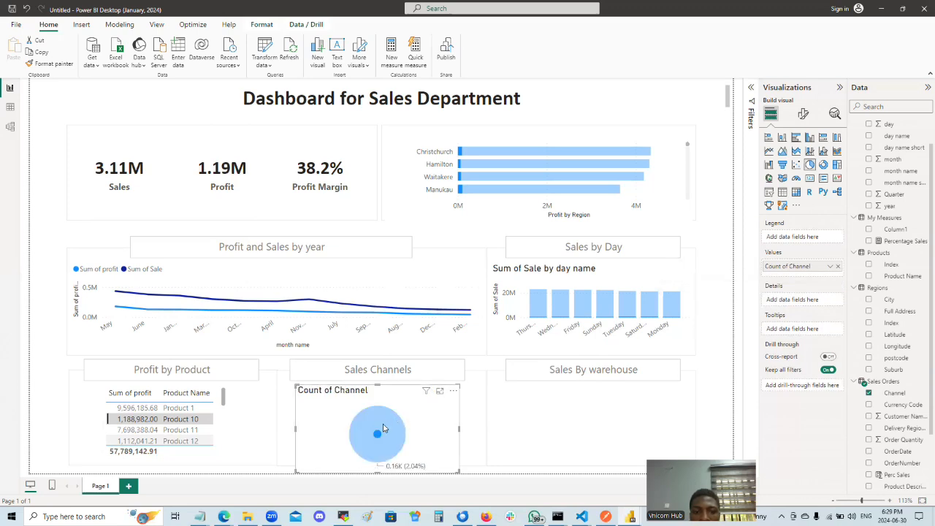
pyautogui.click(837, 266)
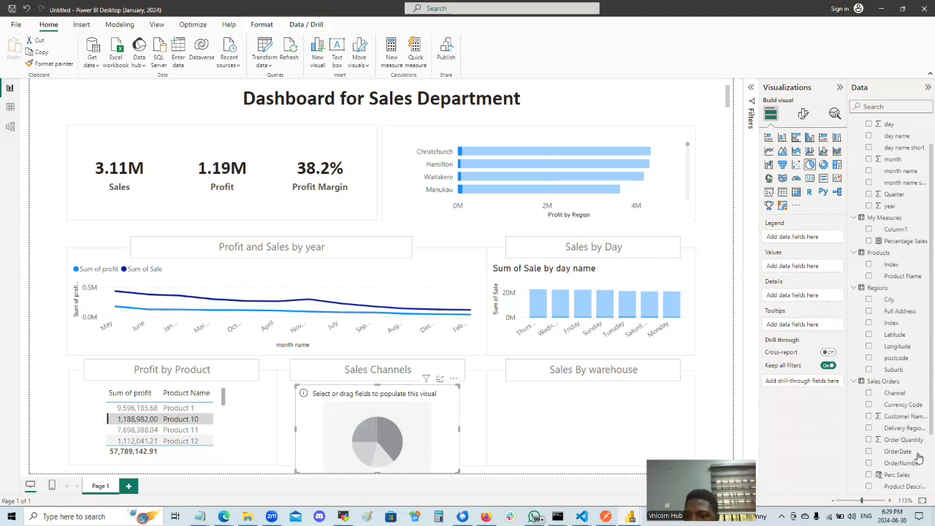
# Populate the Sales Channels pie chart with Channel as its legend and Sale from Sales Orders as its values.
pyautogui.moveTo(901, 395); pyautogui.dragTo(813, 239)
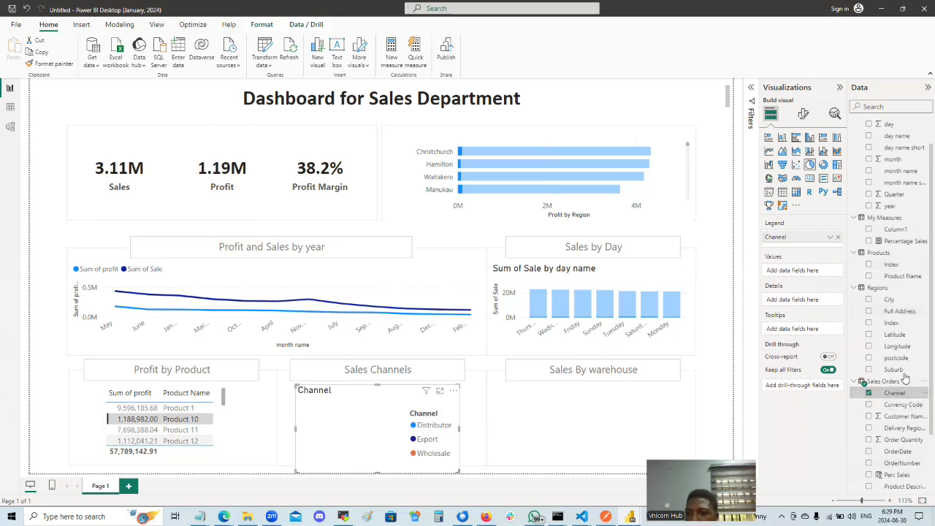
pyautogui.scroll(-2, 905, 459)
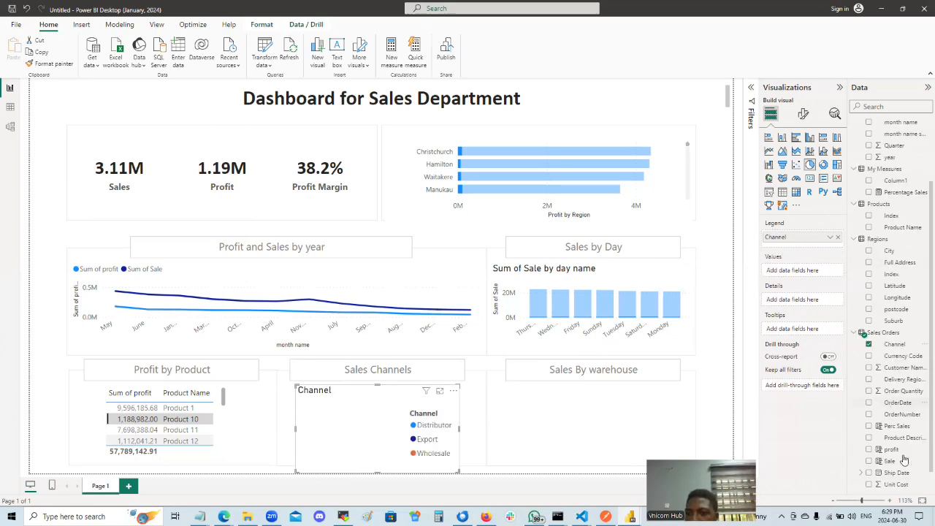
pyautogui.moveTo(892, 462); pyautogui.dragTo(824, 289)
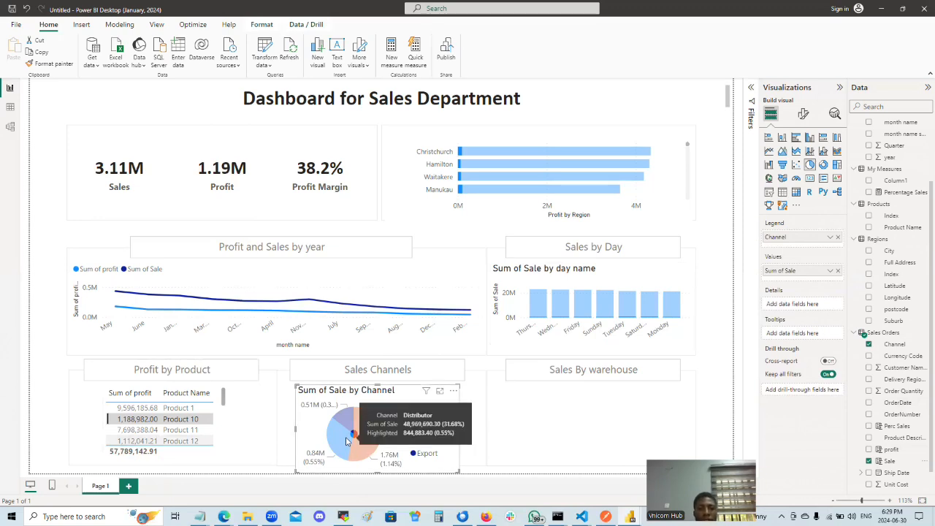
pyautogui.moveTo(343, 419)
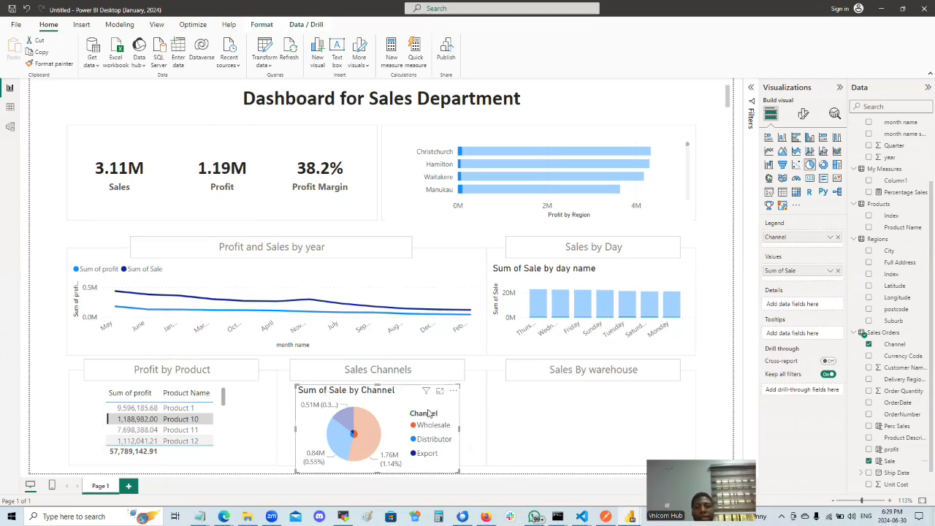
# Turn off both the legend title and the chart title of the Sales Channels pie chart.
pyautogui.click(803, 114)
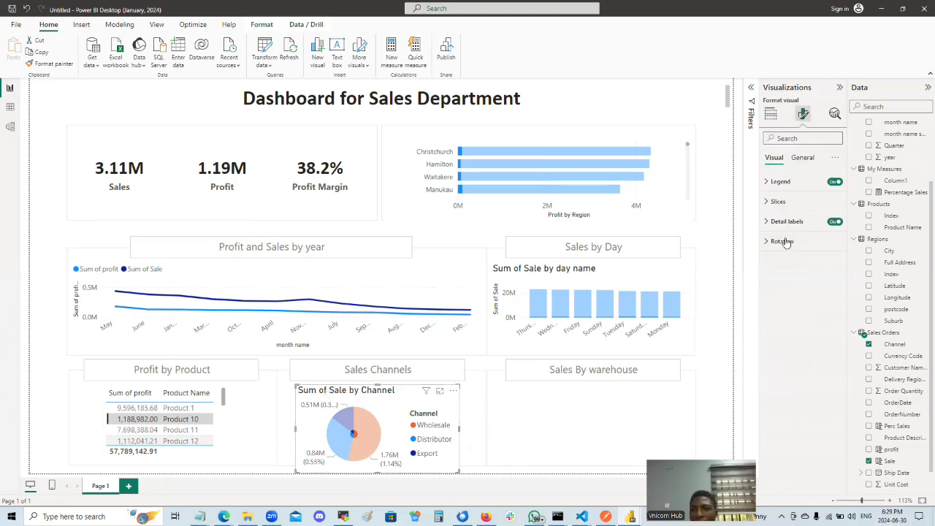
pyautogui.click(767, 183)
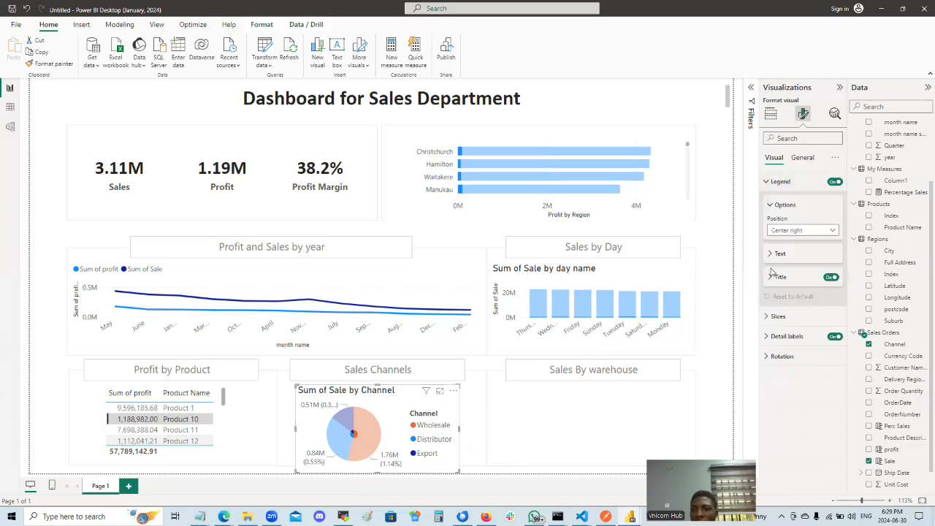
pyautogui.click(830, 278)
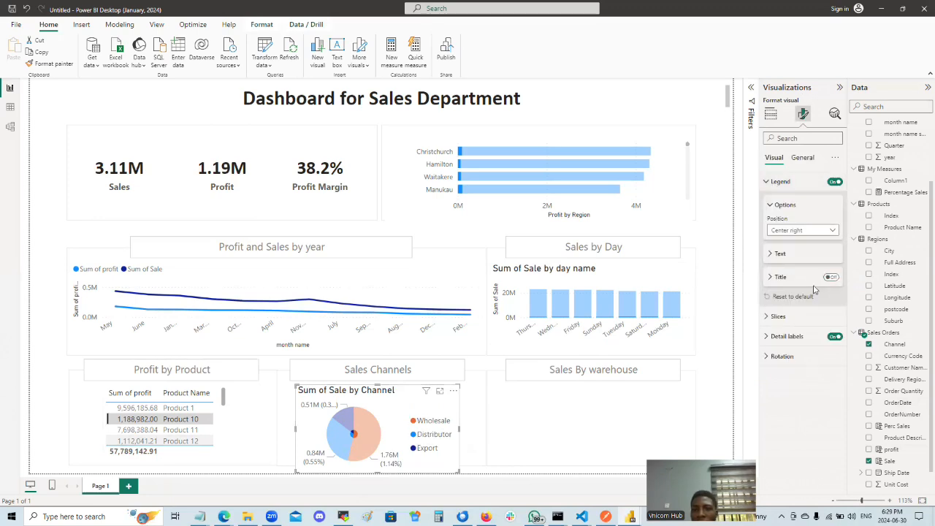
pyautogui.click(769, 182)
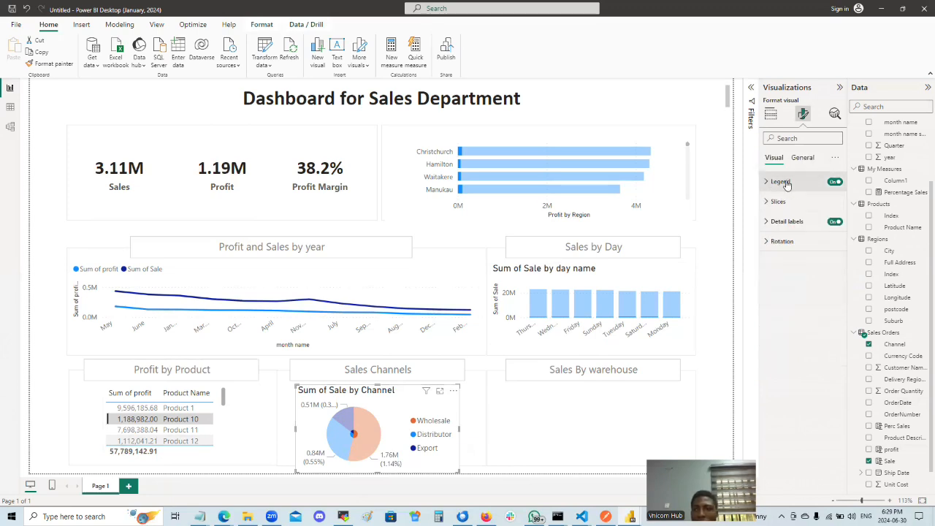
pyautogui.click(808, 160)
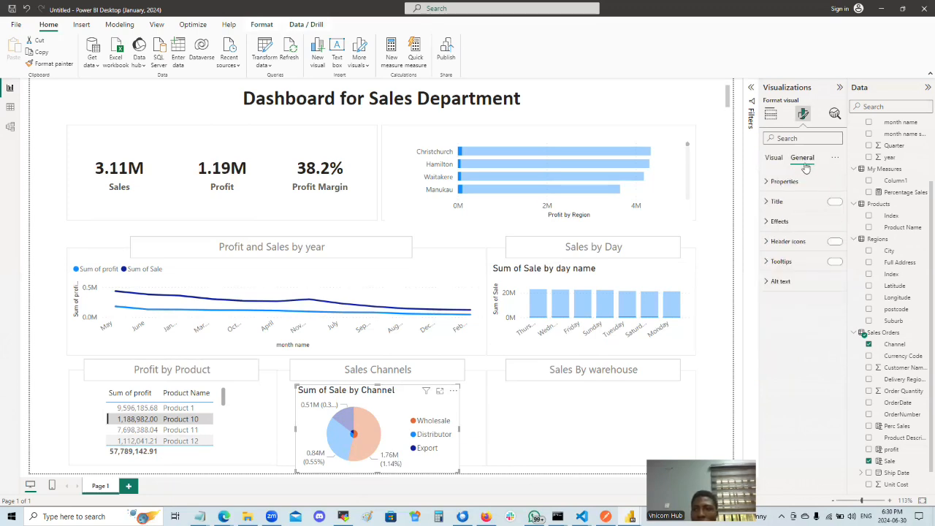
pyautogui.click(834, 202)
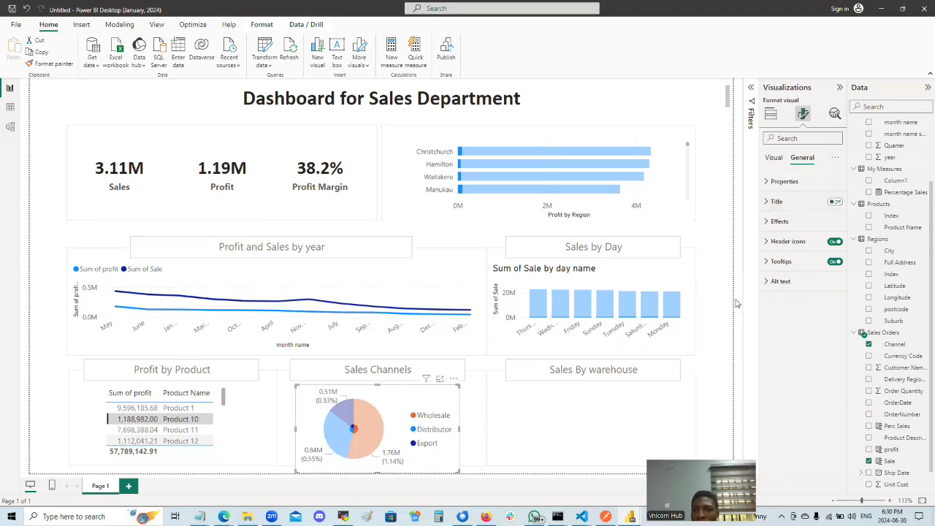
# Set the legend text size of the Sales Channels pie chart to 8.
pyautogui.click(773, 159)
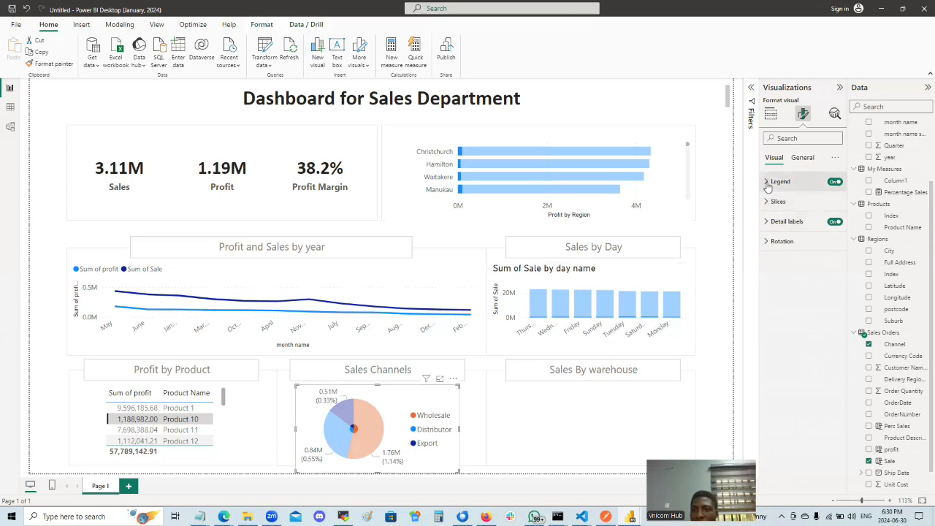
pyautogui.click(768, 182)
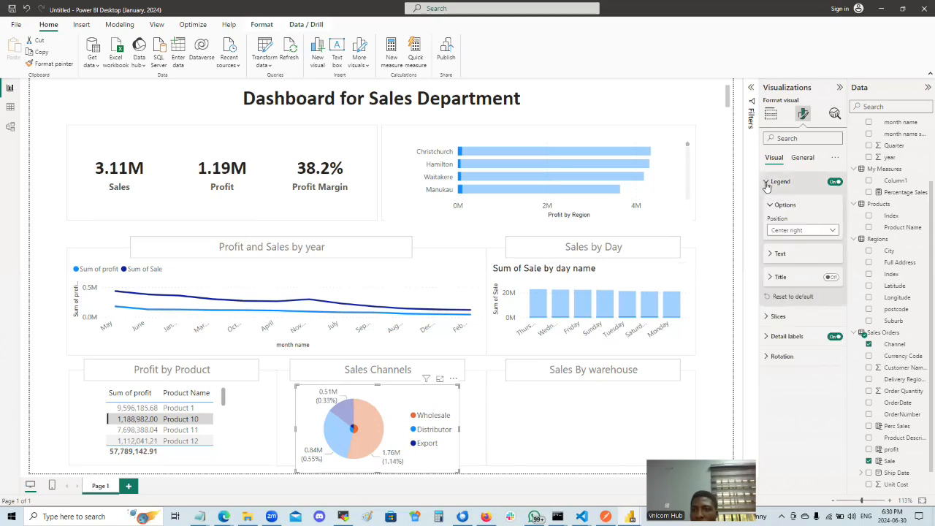
pyautogui.click(776, 255)
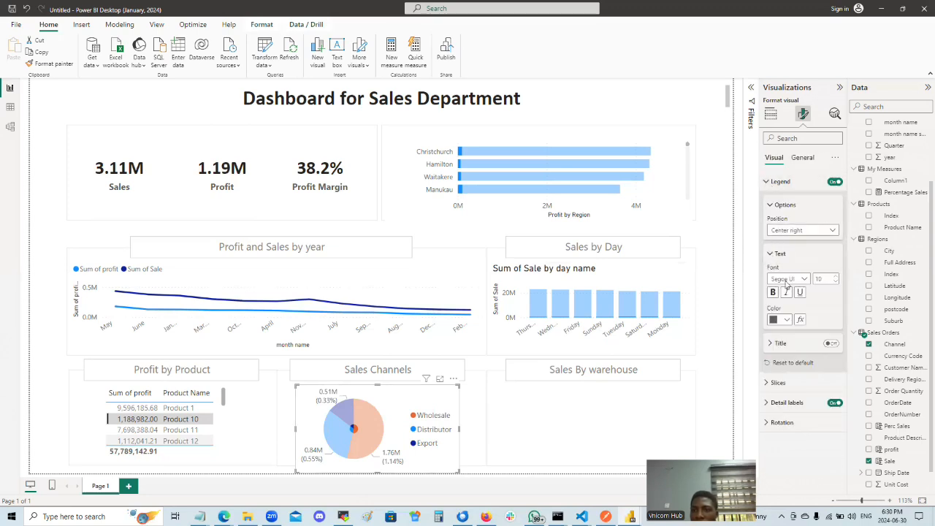
pyautogui.click(836, 283)
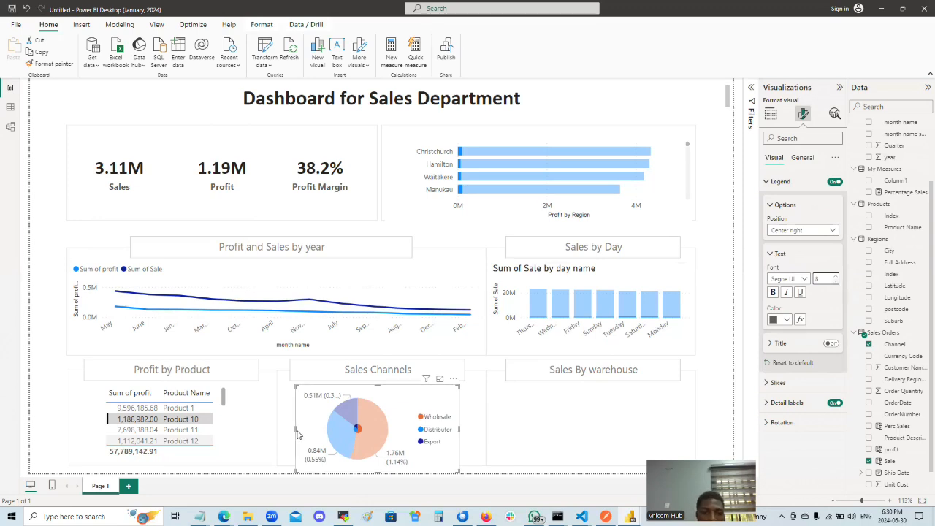
# Widen the pie chart to fill the Sales Channels panel and lower its upper edge slightly below the heading.
pyautogui.moveTo(291, 432); pyautogui.dragTo(284, 433)
pyautogui.moveTo(395, 410); pyautogui.dragTo(403, 403)
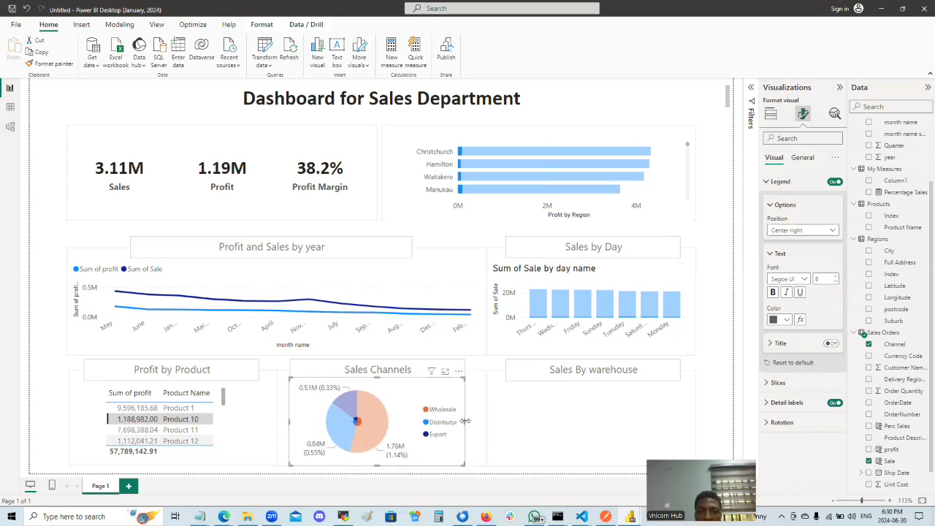
pyautogui.moveTo(476, 426); pyautogui.dragTo(481, 426)
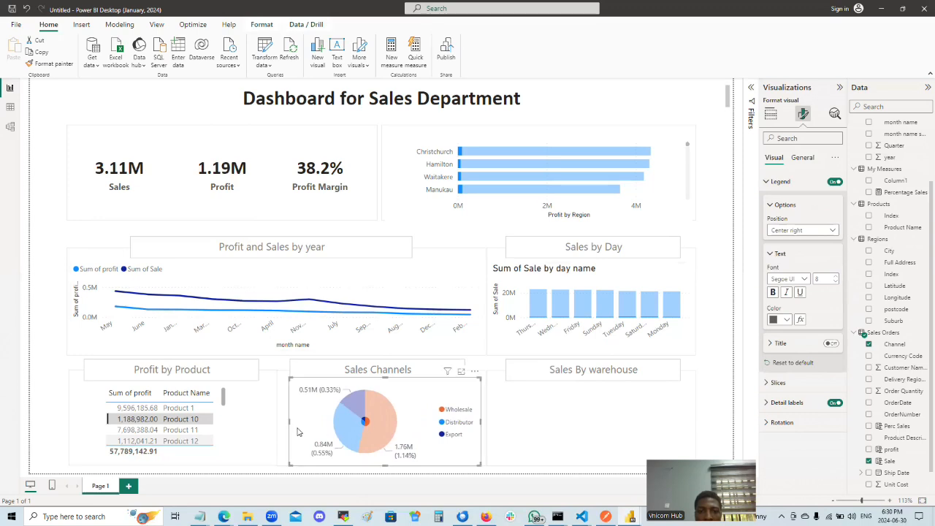
pyautogui.moveTo(288, 421); pyautogui.dragTo(279, 425)
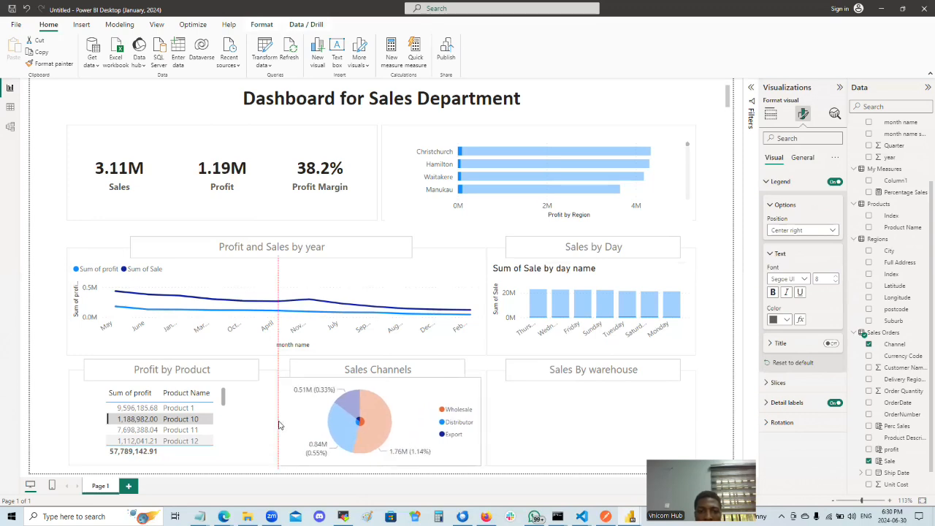
pyautogui.click(588, 450)
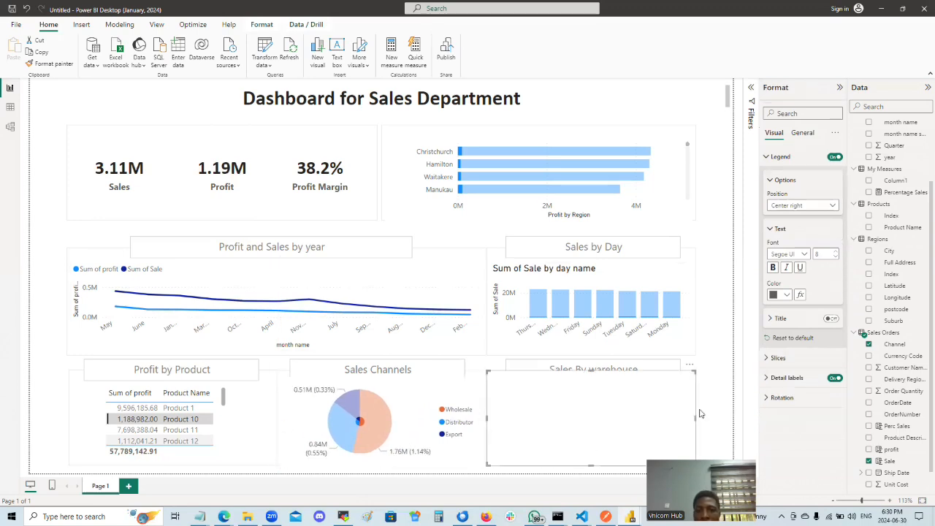
pyautogui.click(404, 385)
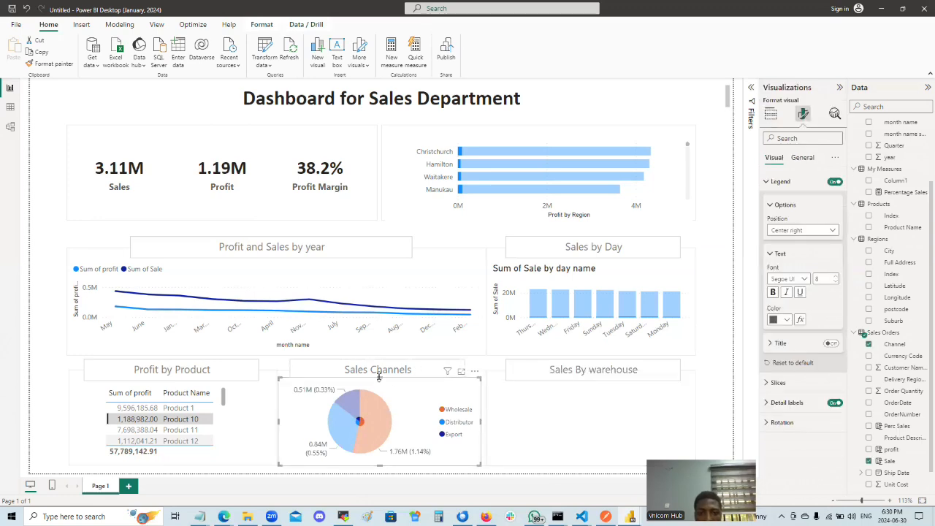
pyautogui.moveTo(378, 386); pyautogui.dragTo(381, 389)
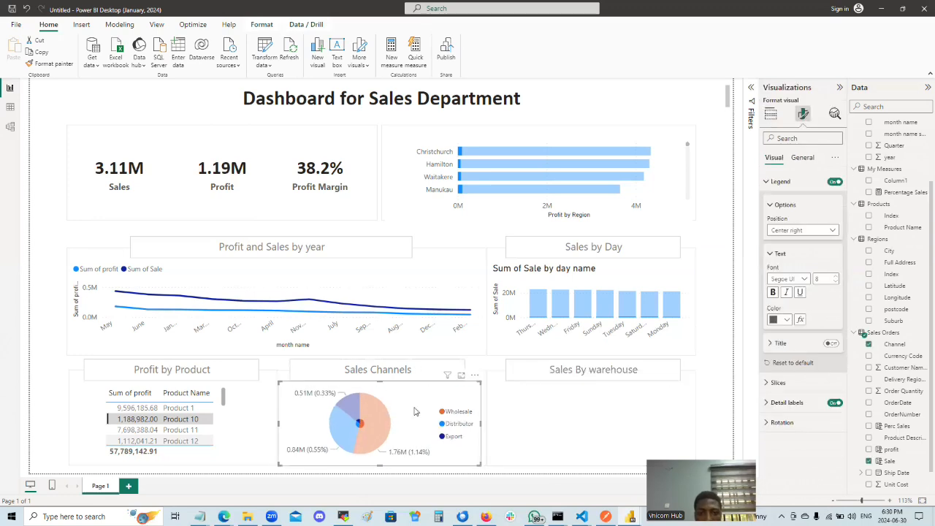
pyautogui.click(722, 352)
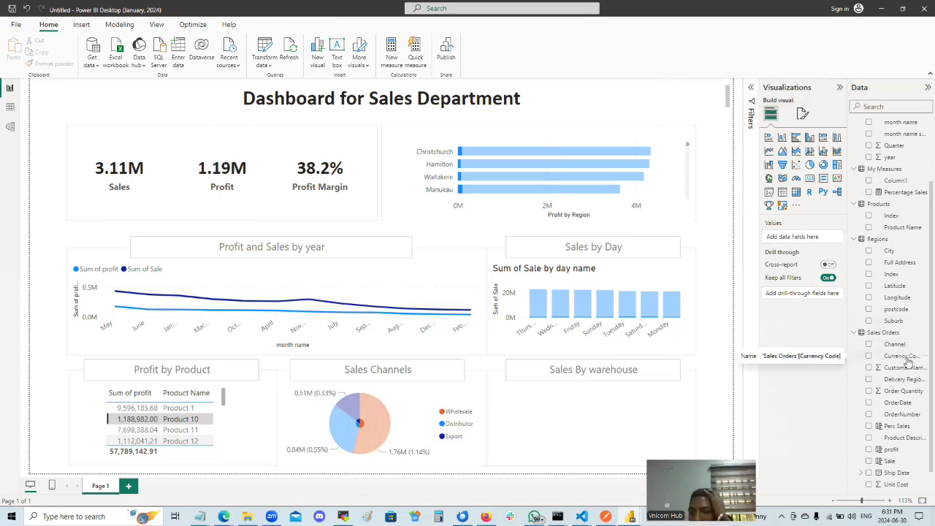
# Add Warehouse Code as a column to the Profit by Product table and widen the table so all three columns fit.
pyautogui.scroll(-2, 905, 365)
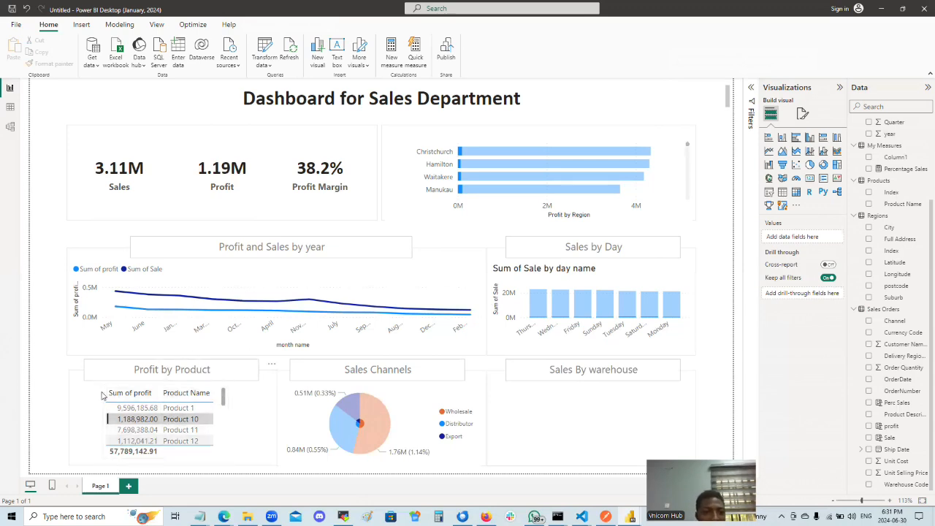
pyautogui.click(174, 395)
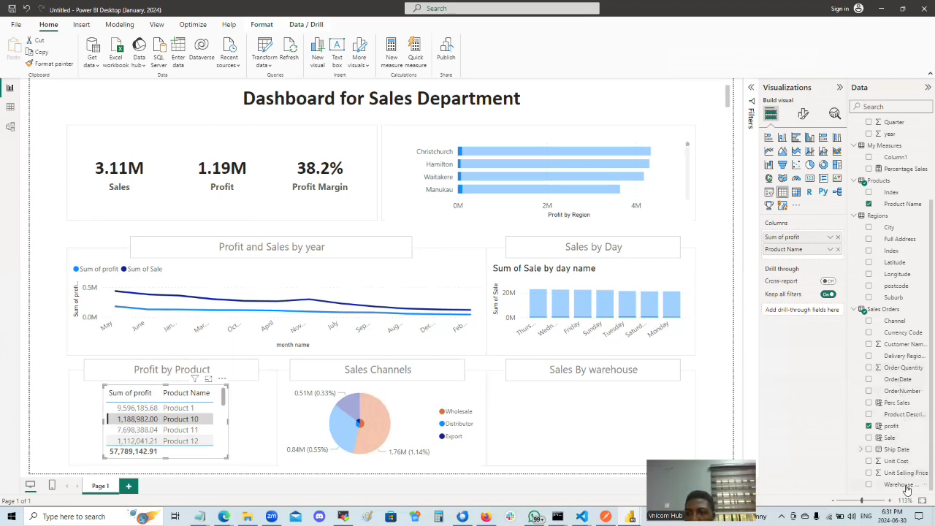
pyautogui.moveTo(907, 488); pyautogui.dragTo(814, 265)
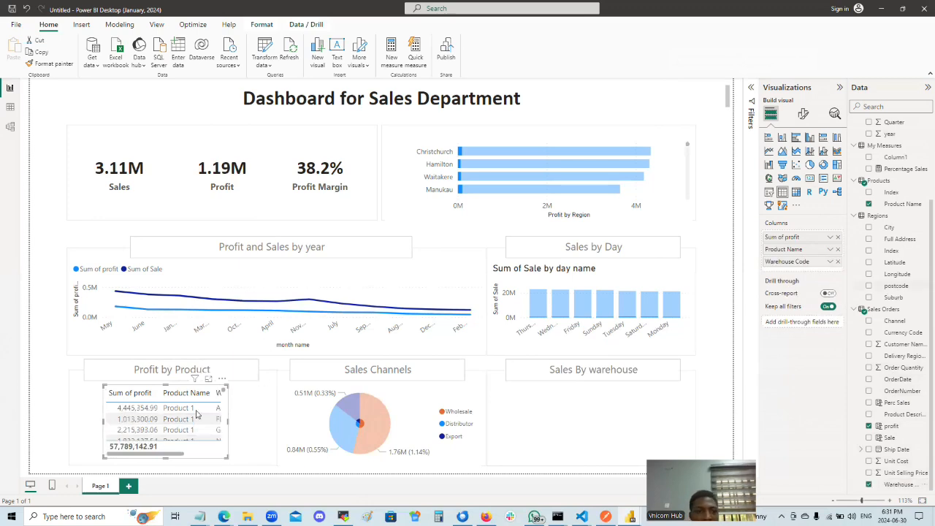
pyautogui.moveTo(95, 423); pyautogui.dragTo(73, 425)
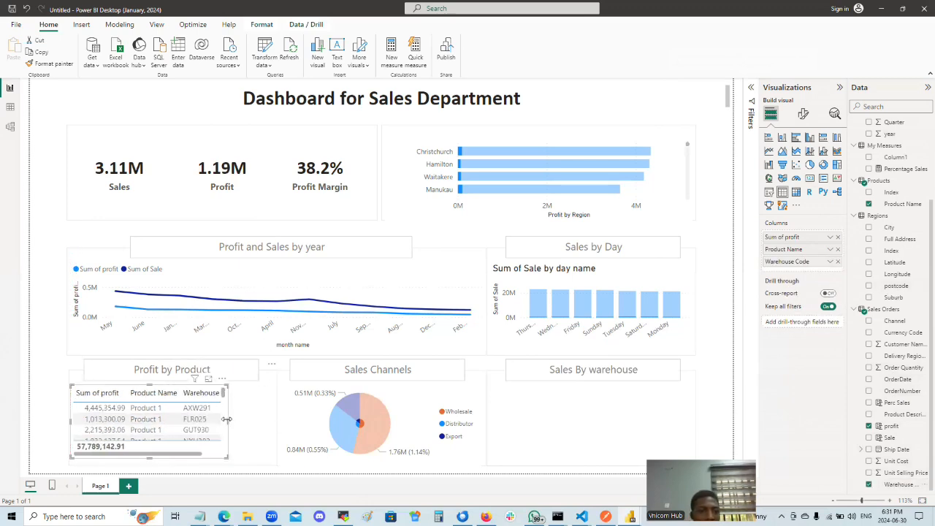
pyautogui.moveTo(229, 422); pyautogui.dragTo(270, 425)
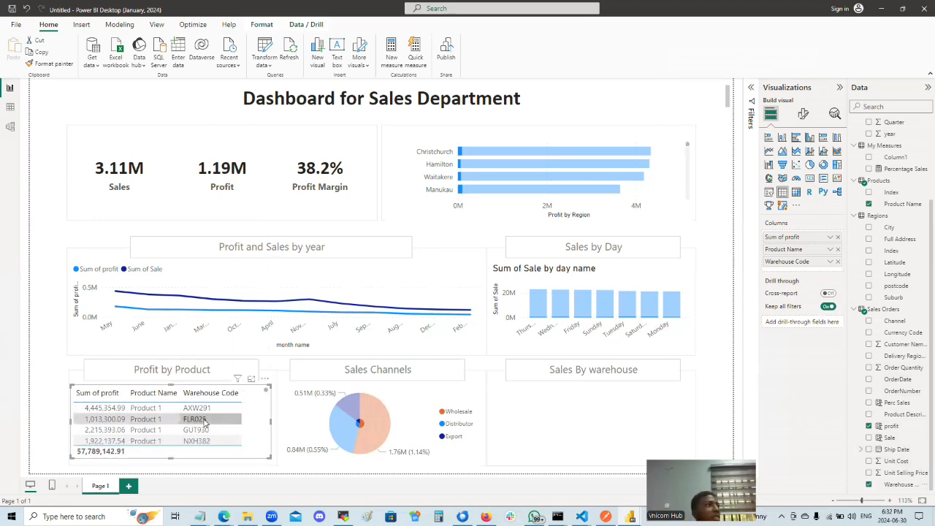
pyautogui.scroll(-5, 208, 417)
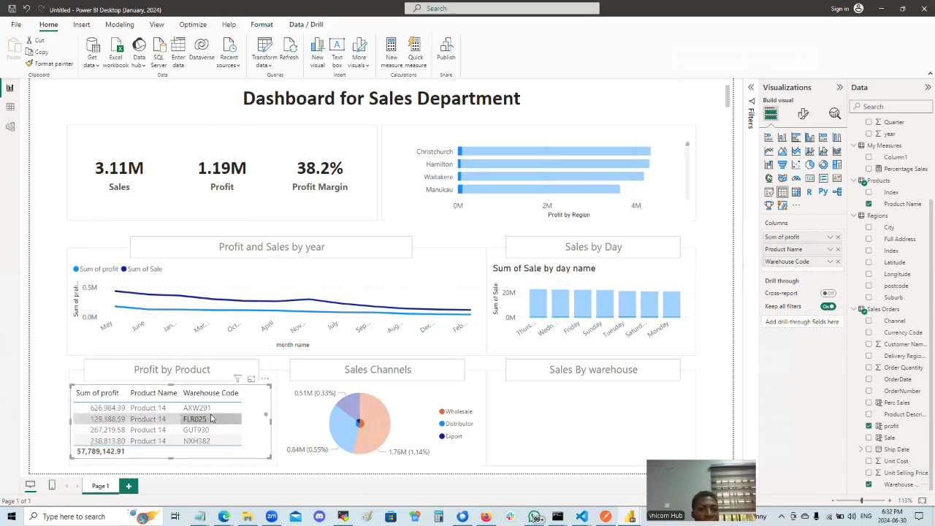
pyautogui.scroll(3, 211, 420)
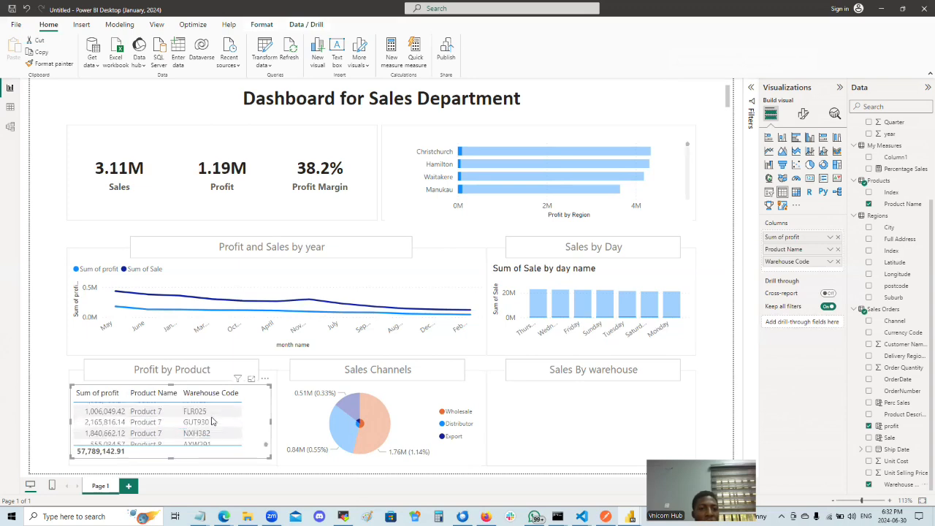
pyautogui.scroll(5, 212, 421)
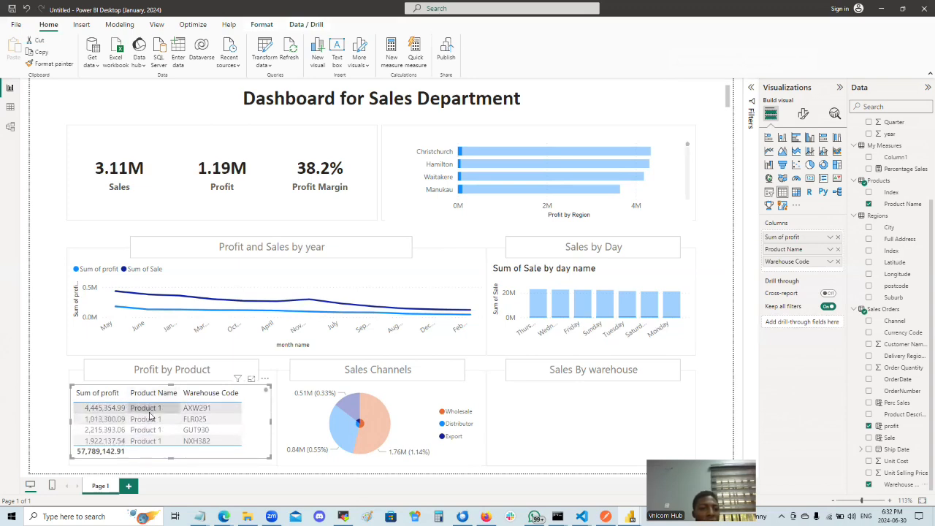
# Examine the product rows and their warehouse codes throughout the Profit by Product table.
pyautogui.scroll(-5, 159, 429)
pyautogui.scroll(-2, 163, 430)
pyautogui.scroll(-4, 165, 430)
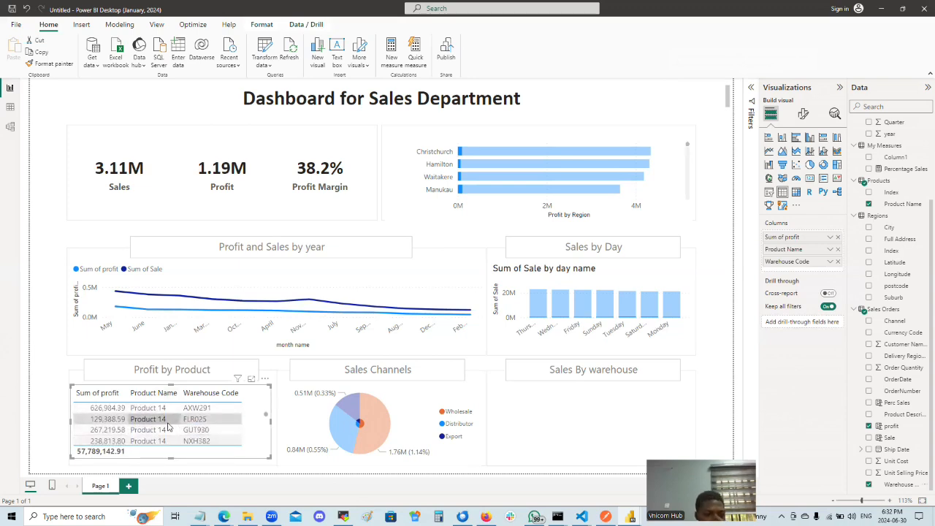
pyautogui.scroll(4, 167, 424)
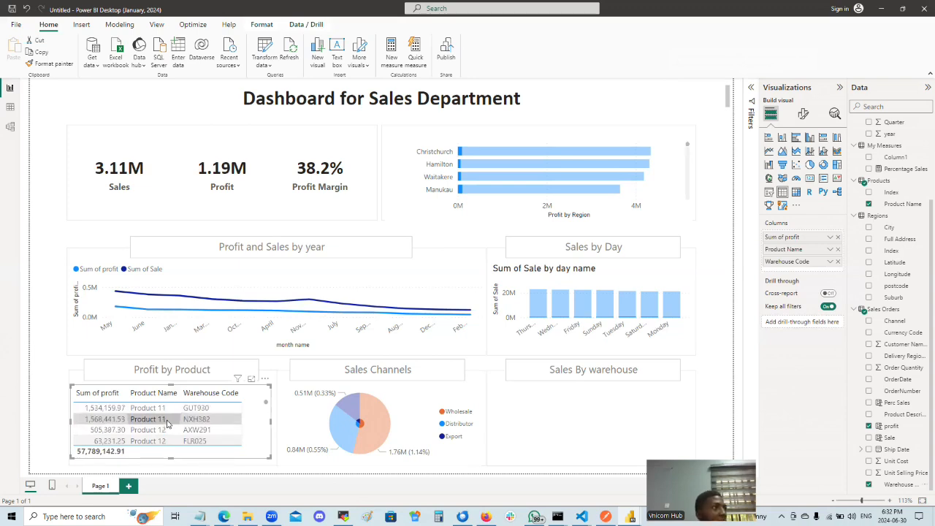
pyautogui.scroll(2, 167, 424)
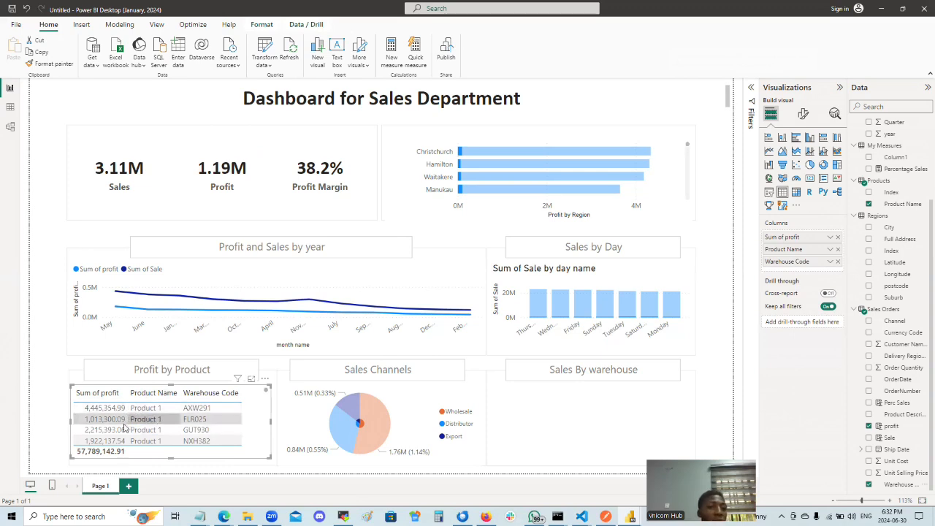
pyautogui.scroll(-5, 124, 429)
pyautogui.scroll(-3, 143, 430)
pyautogui.scroll(2, 144, 430)
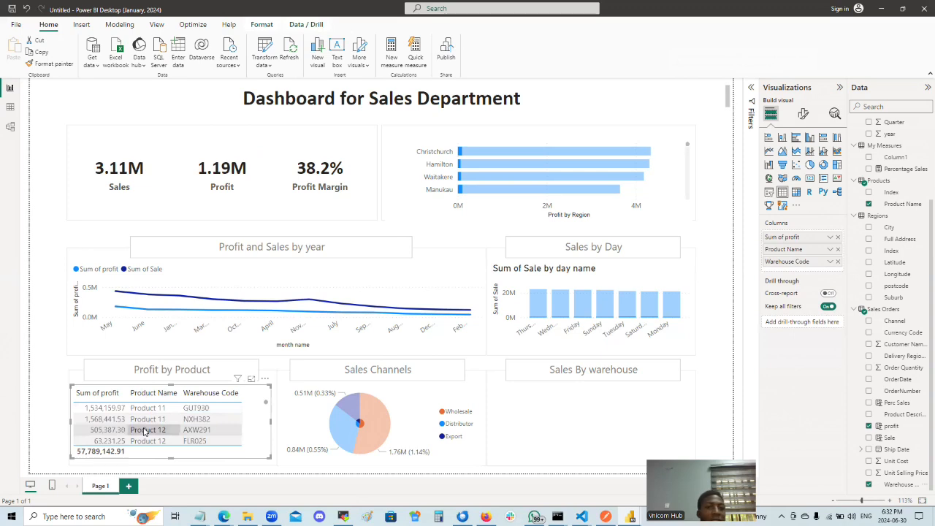
pyautogui.scroll(4, 144, 430)
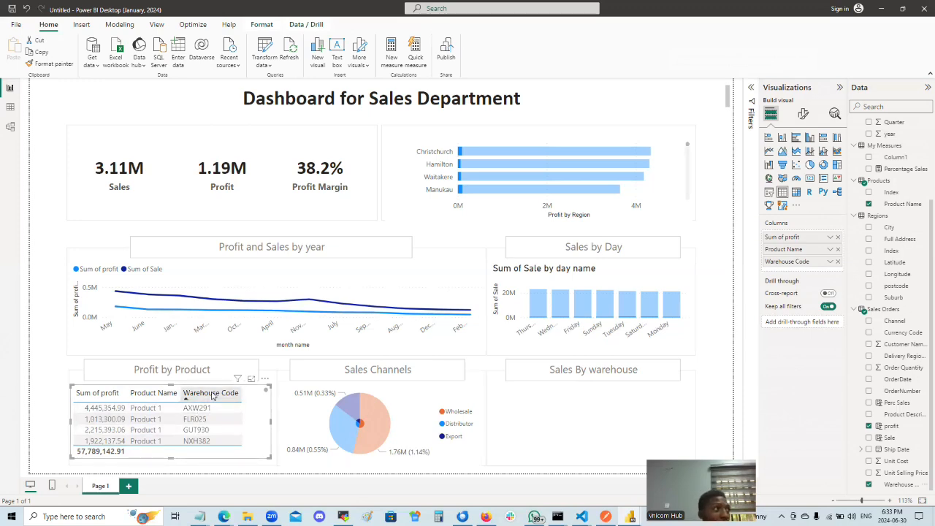
# Remove Warehouse Code from the Profit by Product table, narrow the table to its two remaining columns and centre it beneath the heading.
pyautogui.click(839, 262)
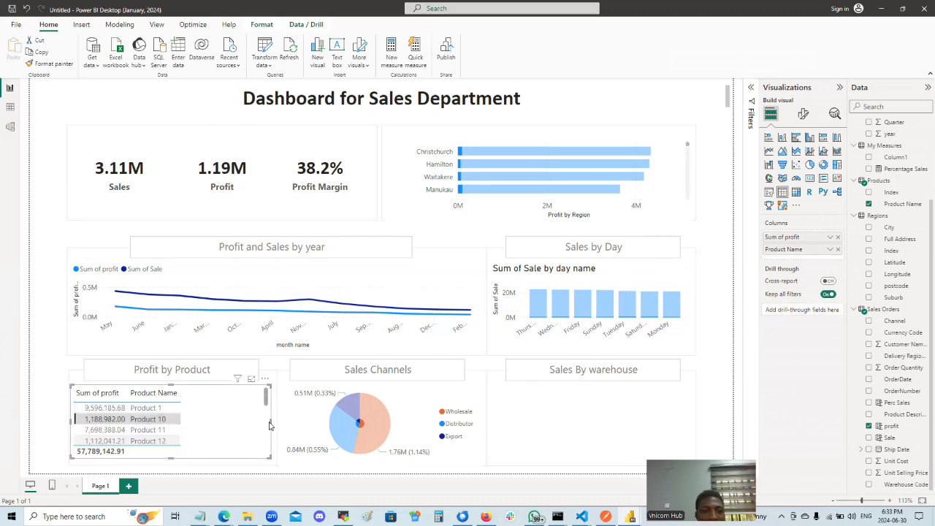
pyautogui.moveTo(266, 426); pyautogui.dragTo(207, 427)
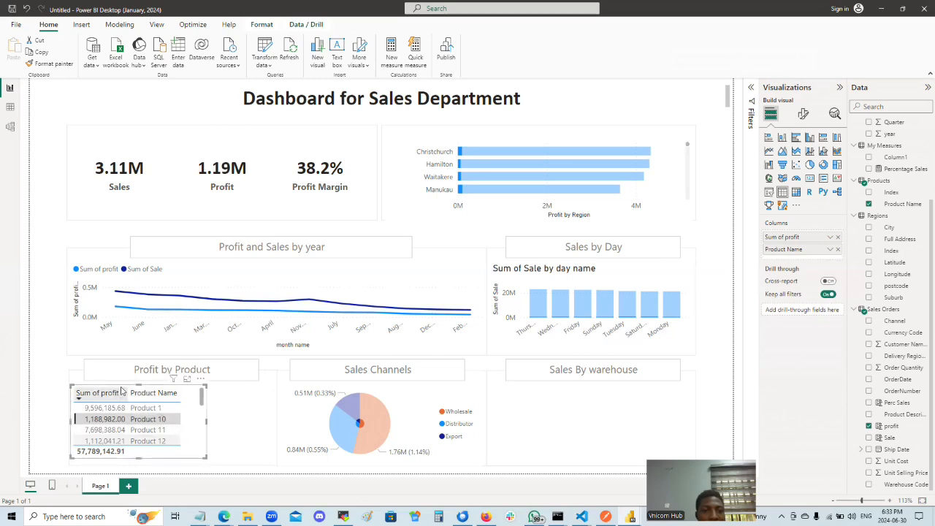
pyautogui.moveTo(120, 394); pyautogui.dragTo(155, 392)
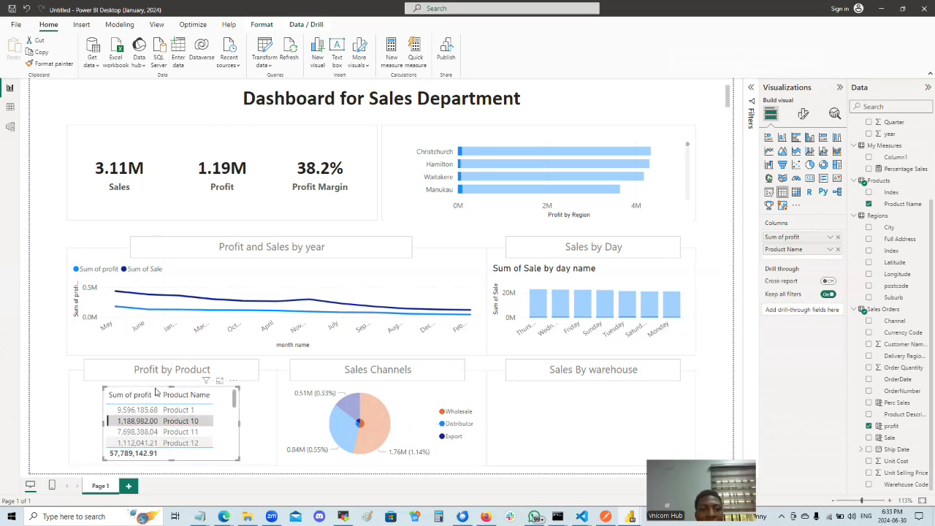
pyautogui.click(719, 424)
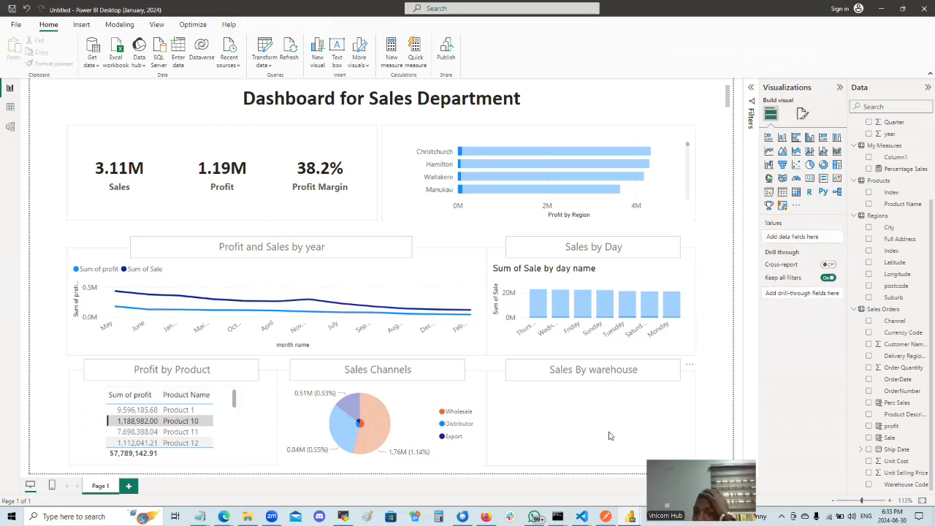
pyautogui.click(824, 166)
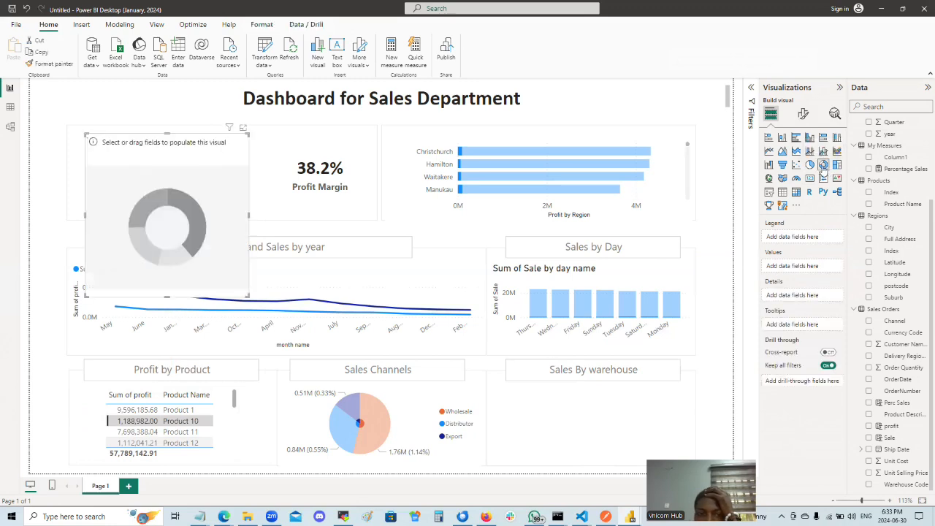
pyautogui.moveTo(180, 257); pyautogui.dragTo(601, 432)
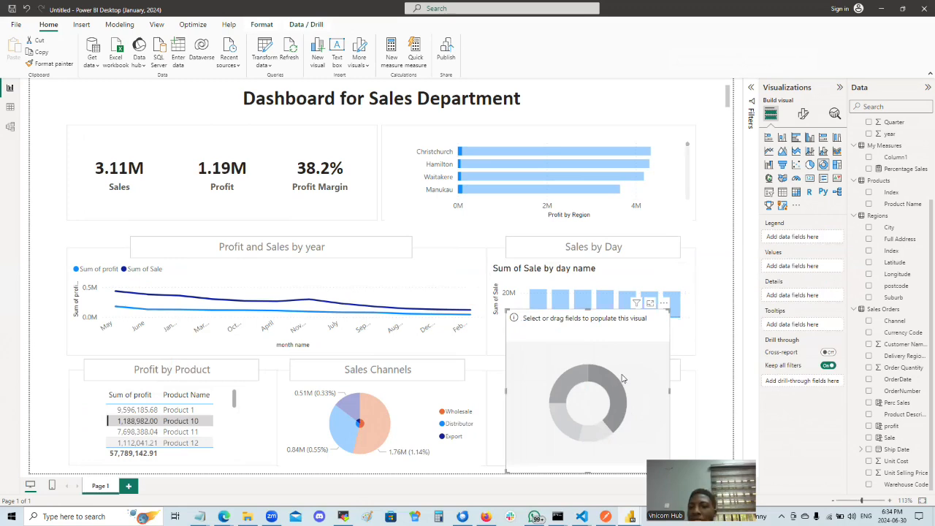
pyautogui.press('Delete')
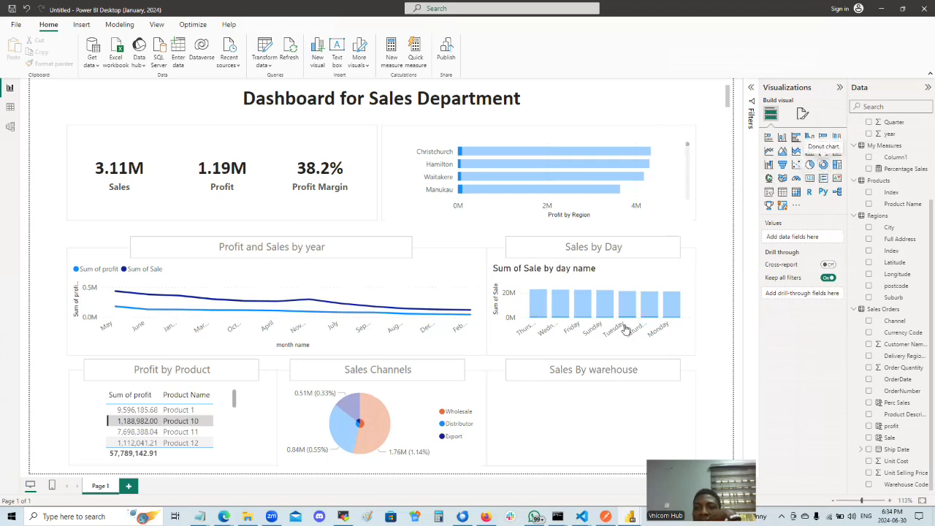
# Add a donut chart over the Sales By warehouse panel with Warehouse Code as legend and Sale as values.
pyautogui.moveTo(205, 209); pyautogui.dragTo(640, 395)
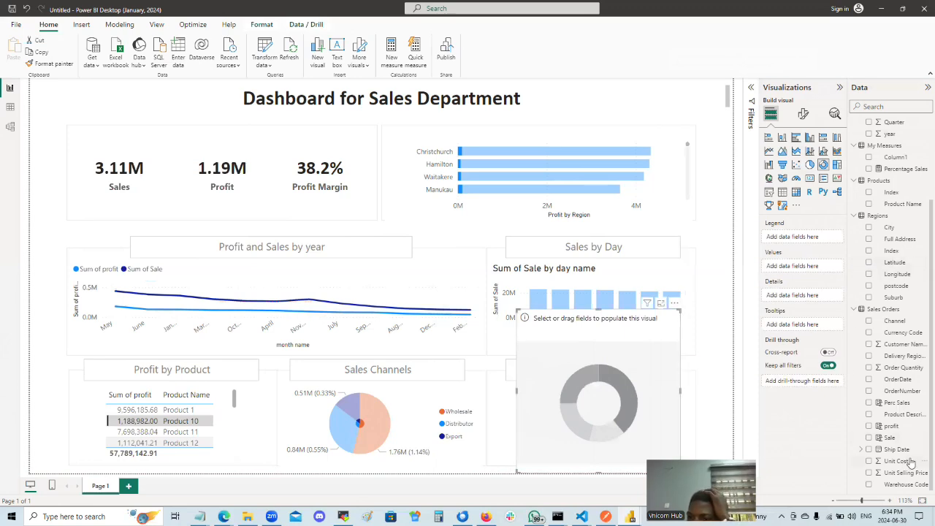
pyautogui.moveTo(905, 485); pyautogui.dragTo(823, 241)
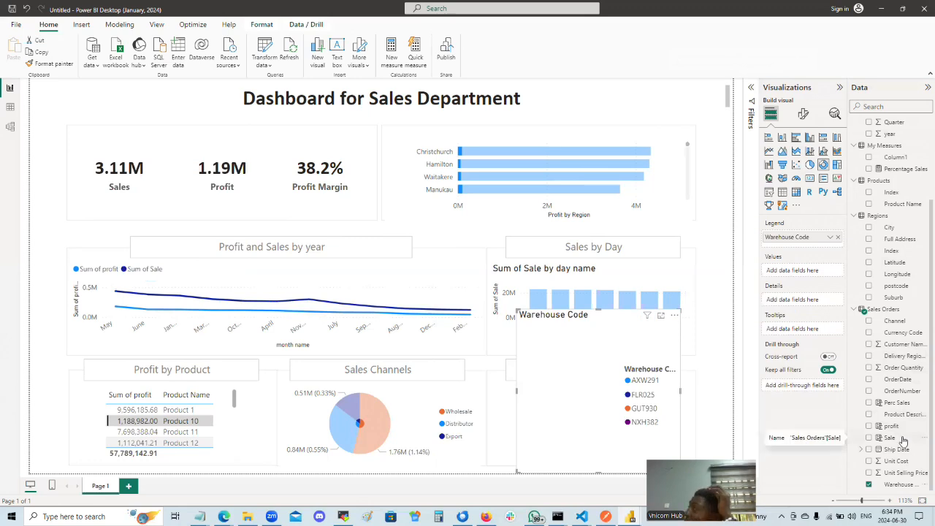
pyautogui.moveTo(903, 438); pyautogui.dragTo(814, 272)
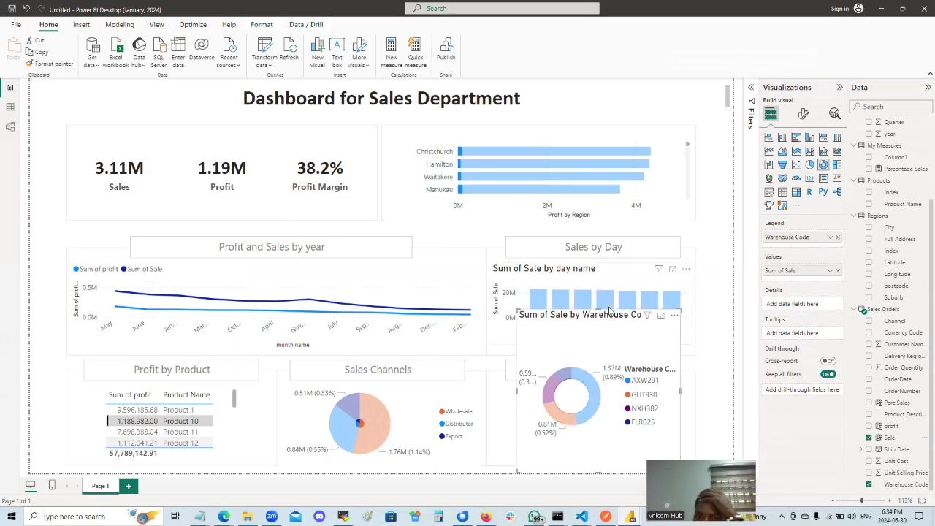
# Resize the warehouse donut chart so it sits below the Sales By warehouse heading and fills the panel's width and height.
pyautogui.moveTo(608, 312); pyautogui.dragTo(577, 398)
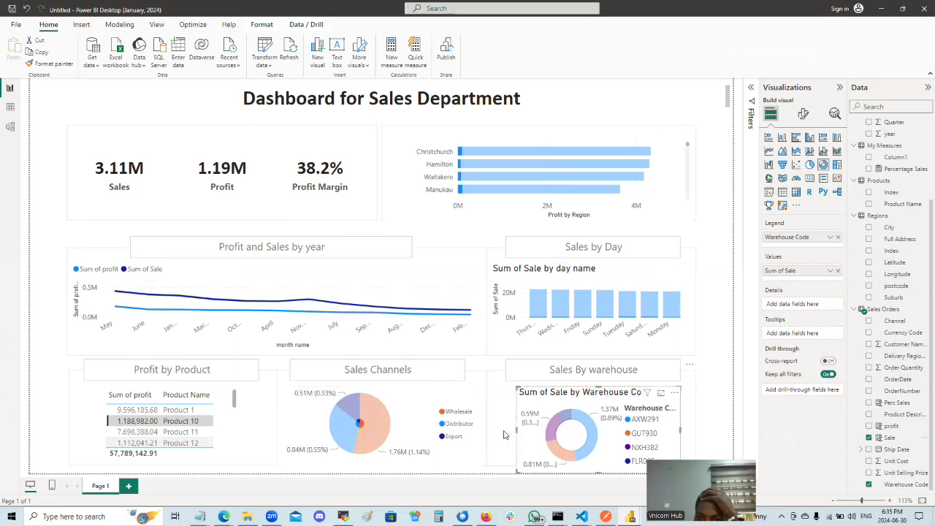
pyautogui.moveTo(503, 435); pyautogui.dragTo(500, 434)
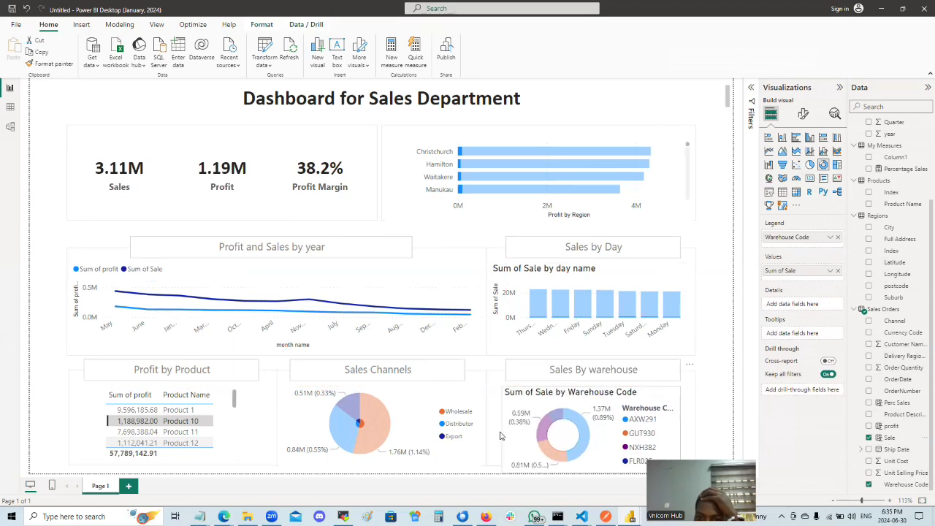
pyautogui.click(679, 434)
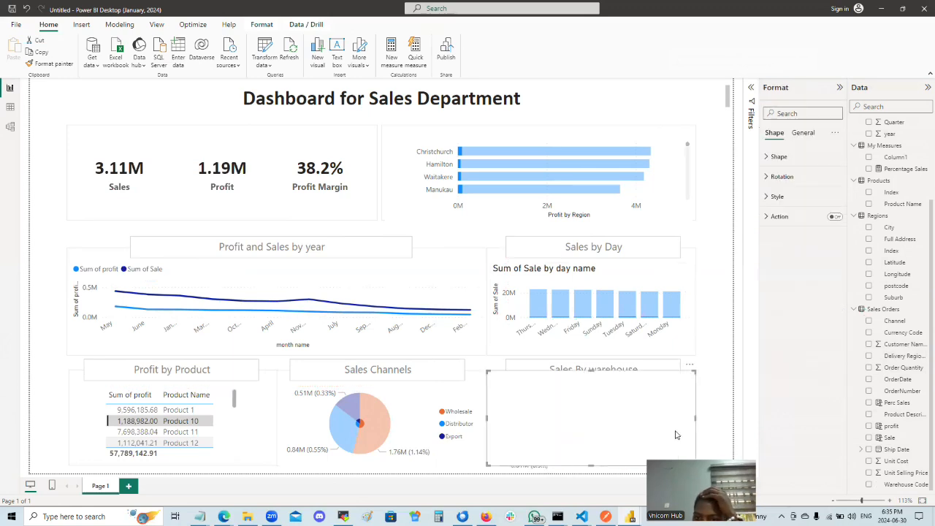
pyautogui.click(610, 468)
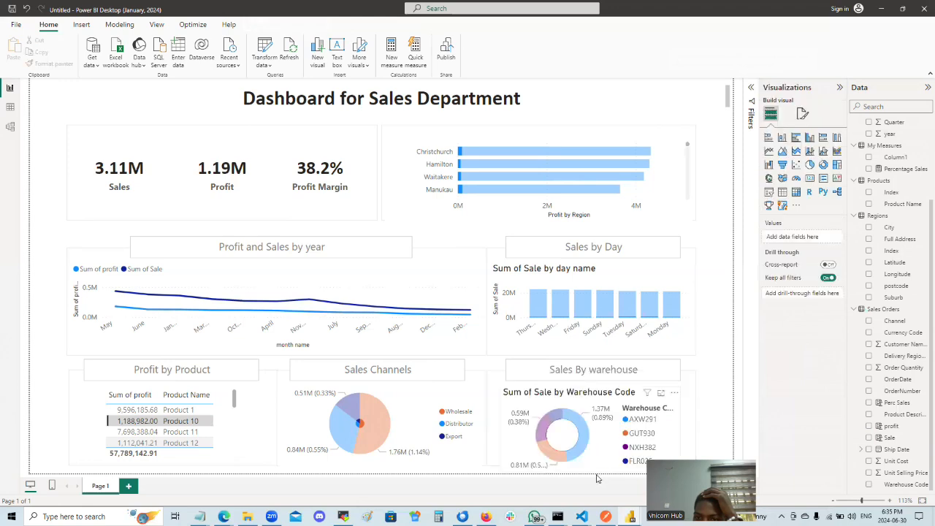
pyautogui.click(598, 467)
pyautogui.moveTo(595, 461); pyautogui.dragTo(599, 466)
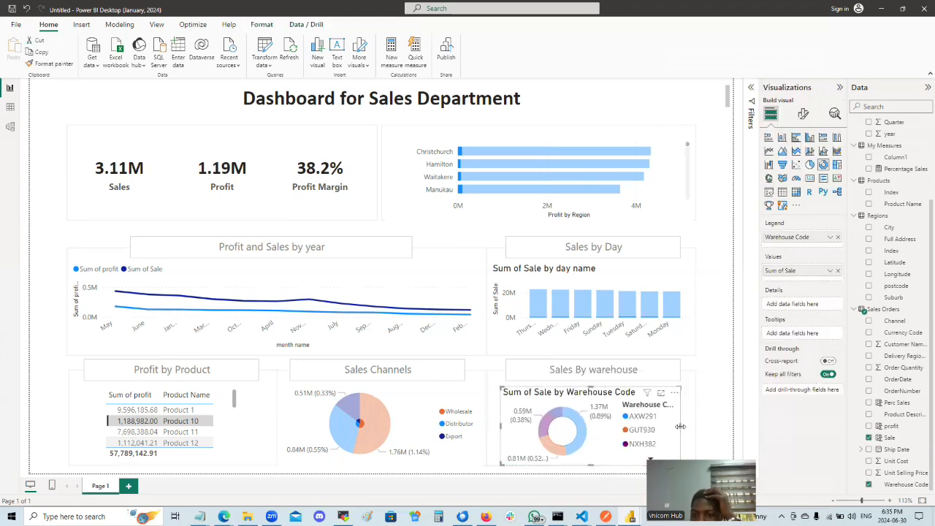
pyautogui.moveTo(681, 430); pyautogui.dragTo(685, 431)
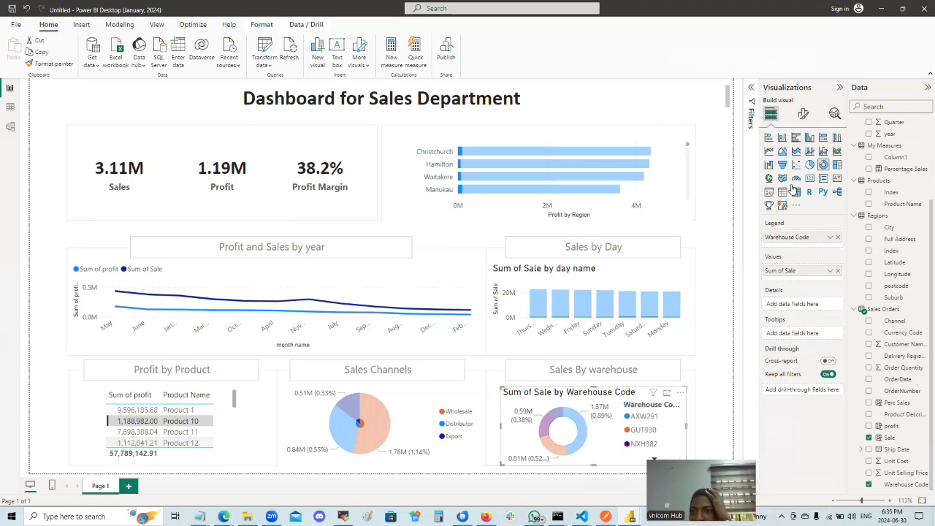
# Turn off the legend title of the warehouse donut chart and set its legend text size to 8.
pyautogui.click(803, 113)
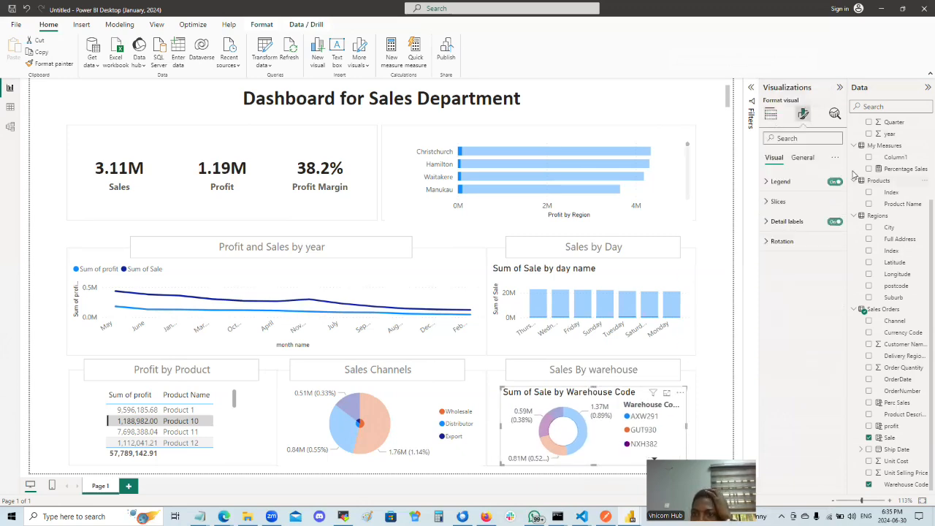
pyautogui.click(767, 181)
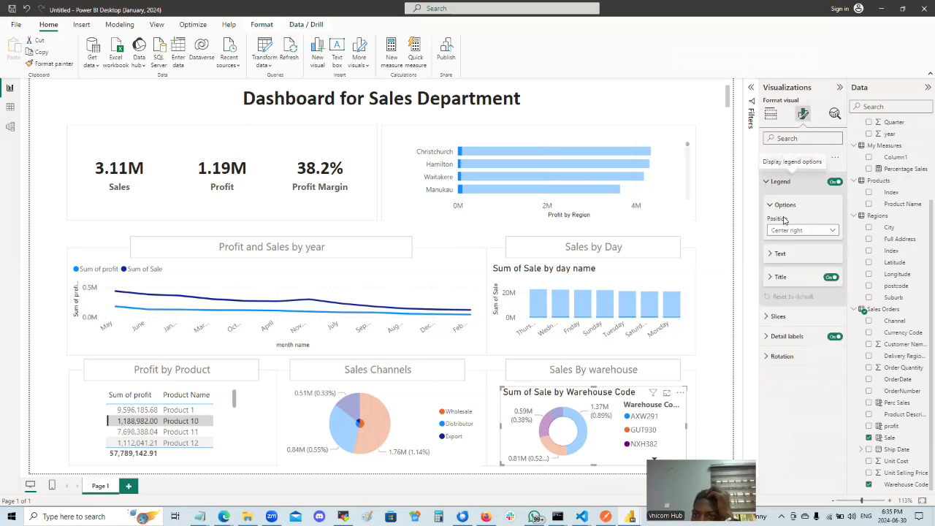
pyautogui.click(804, 255)
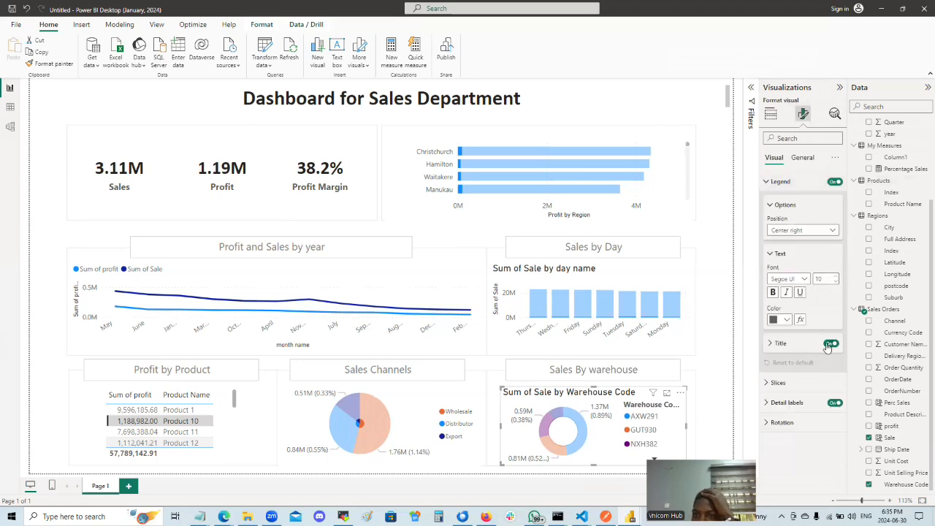
pyautogui.click(836, 278)
pyautogui.click(837, 279)
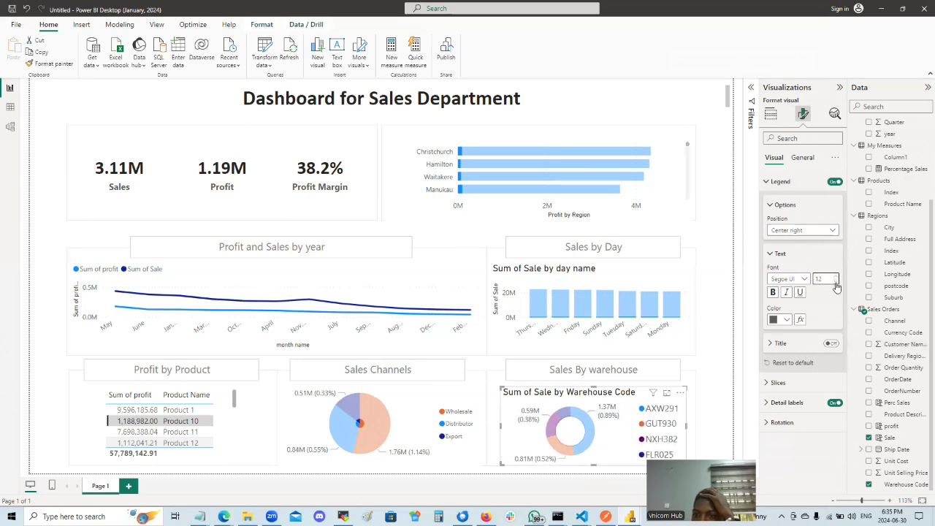
pyautogui.click(837, 282)
pyautogui.click(836, 282)
pyautogui.click(837, 282)
pyautogui.click(837, 281)
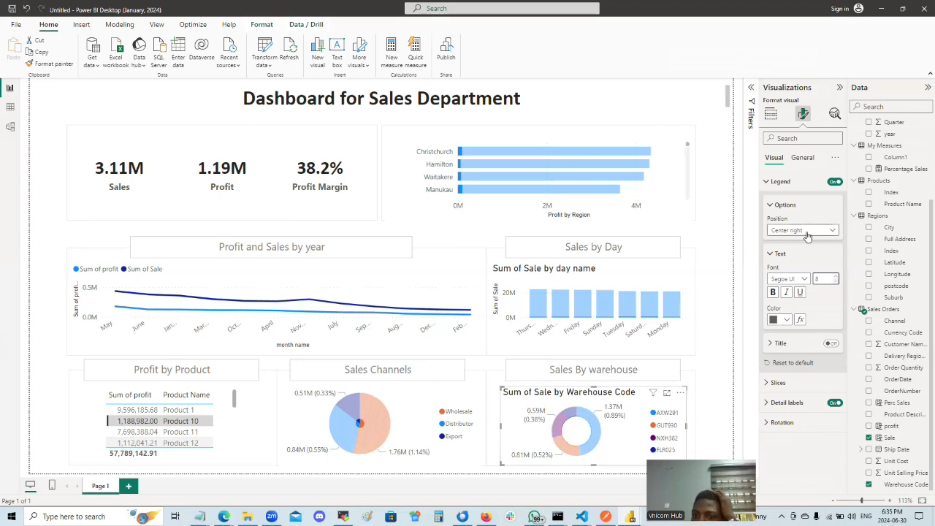
pyautogui.click(771, 205)
pyautogui.click(767, 183)
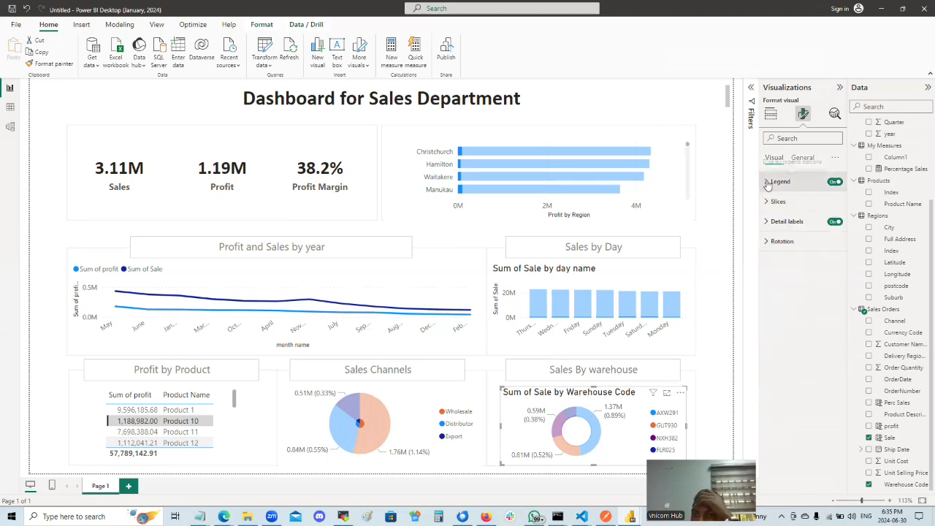
pyautogui.click(768, 203)
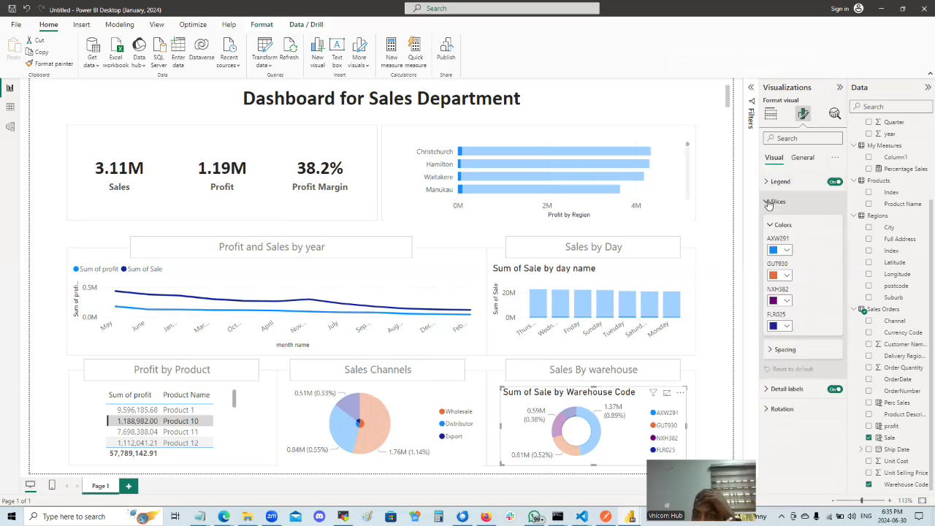
pyautogui.click(768, 203)
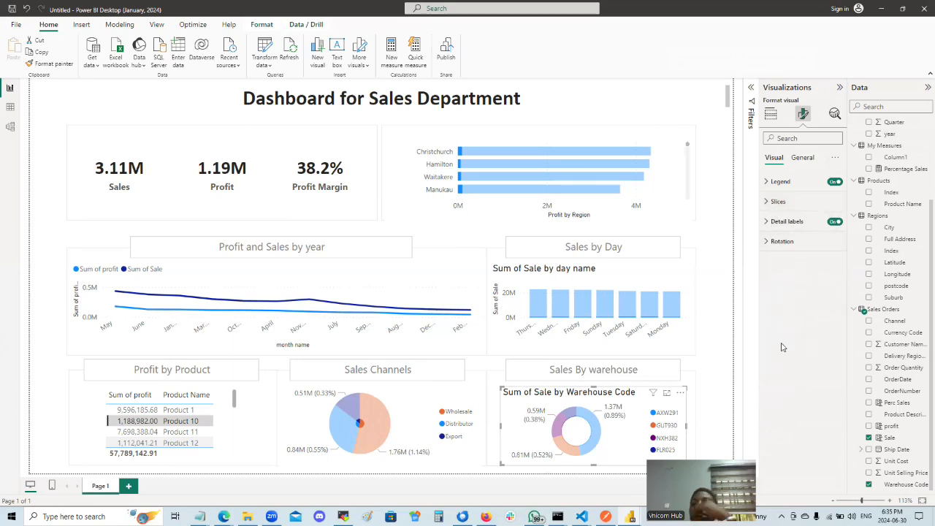
pyautogui.click(722, 372)
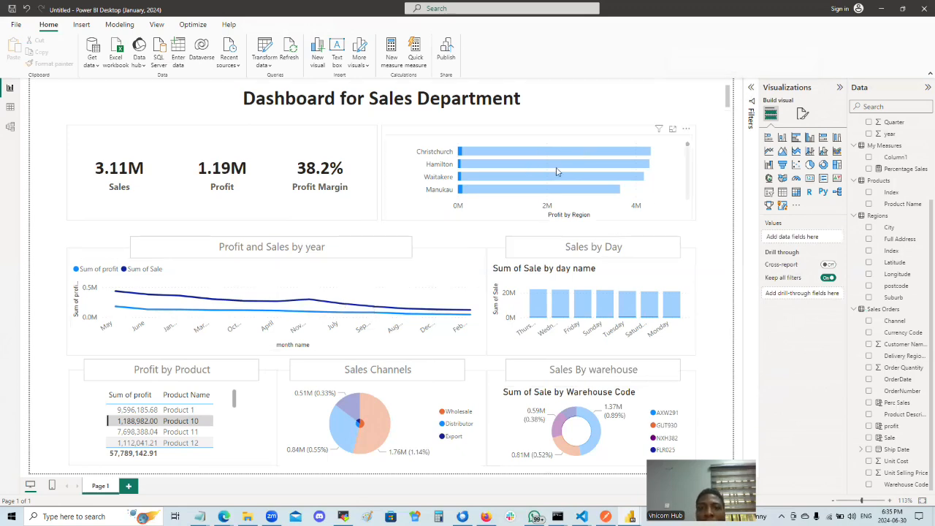
pyautogui.click(750, 89)
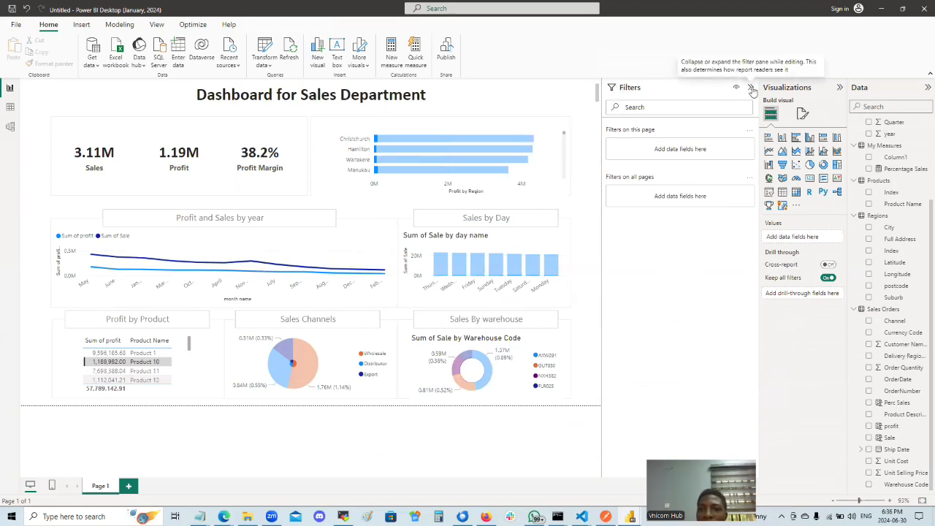
pyautogui.click(751, 88)
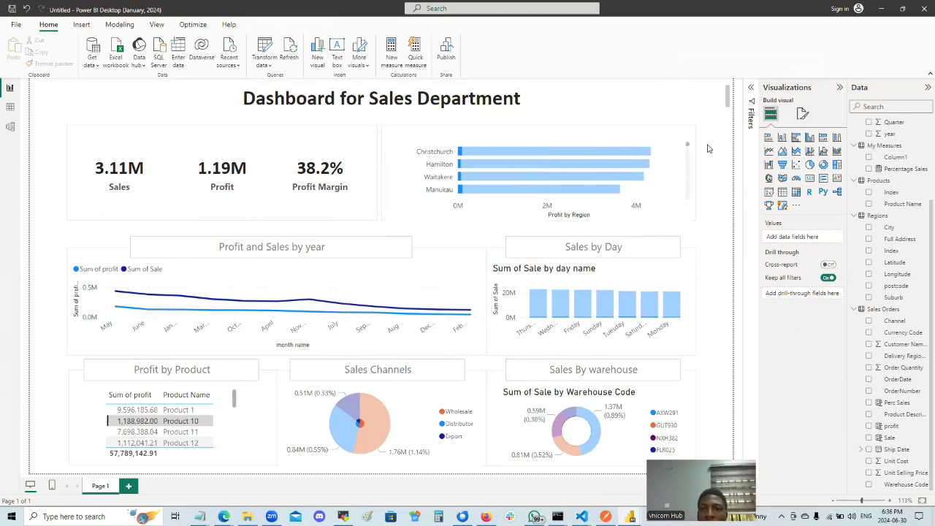
pyautogui.rightClick(687, 134)
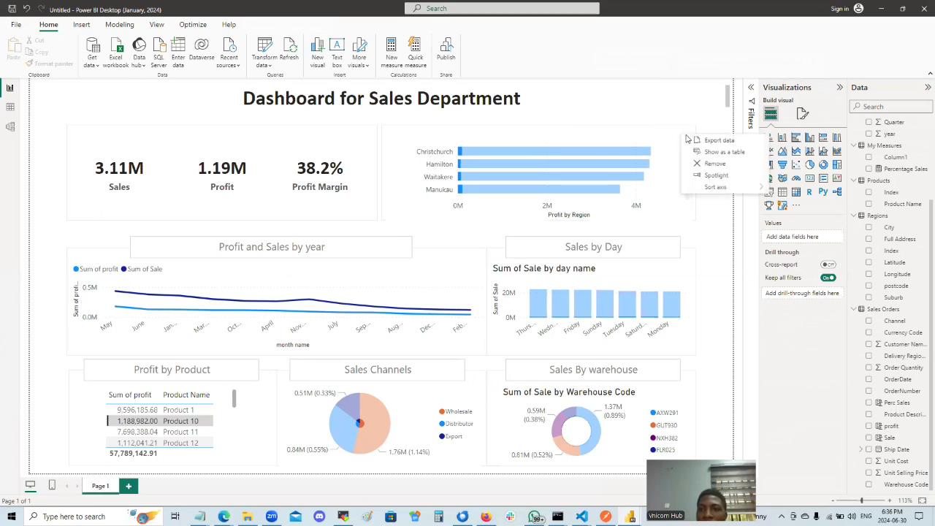
pyautogui.click(723, 266)
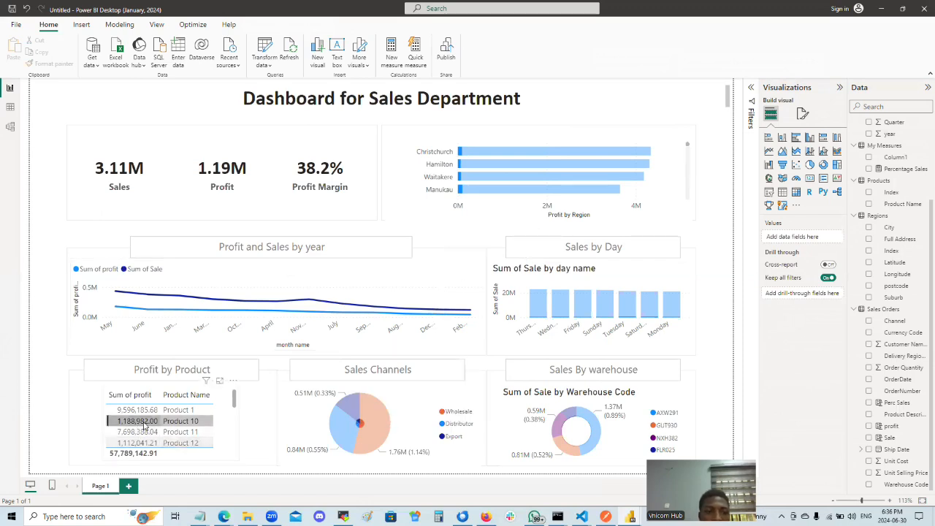
# Clear the Product 10 row selection in the Profit by Product table to remove its cross-filter from the dashboard.
pyautogui.click(229, 415)
pyautogui.click(231, 416)
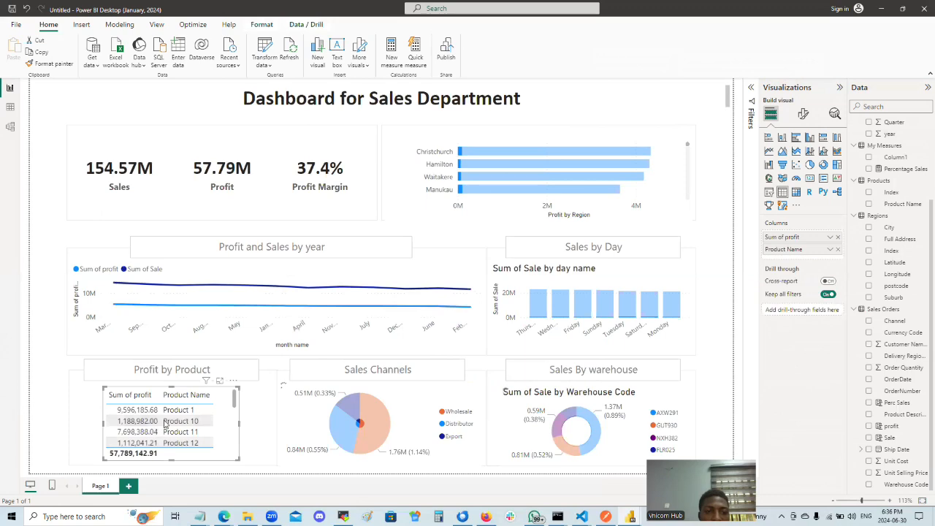
# Cross-filter the dashboard by the Product 10 row of the Profit by Product table, and clear that selection.
pyautogui.moveTo(369, 412)
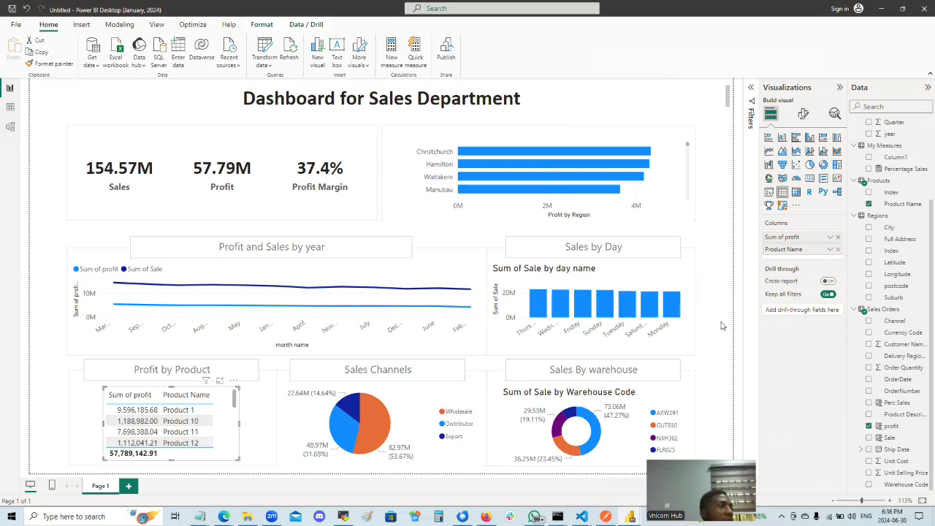
pyautogui.click(124, 421)
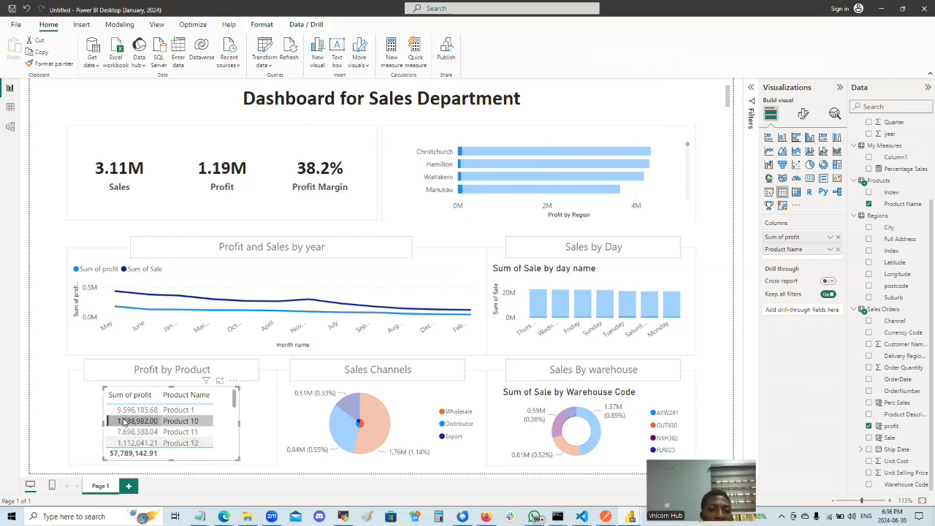
pyautogui.click(646, 355)
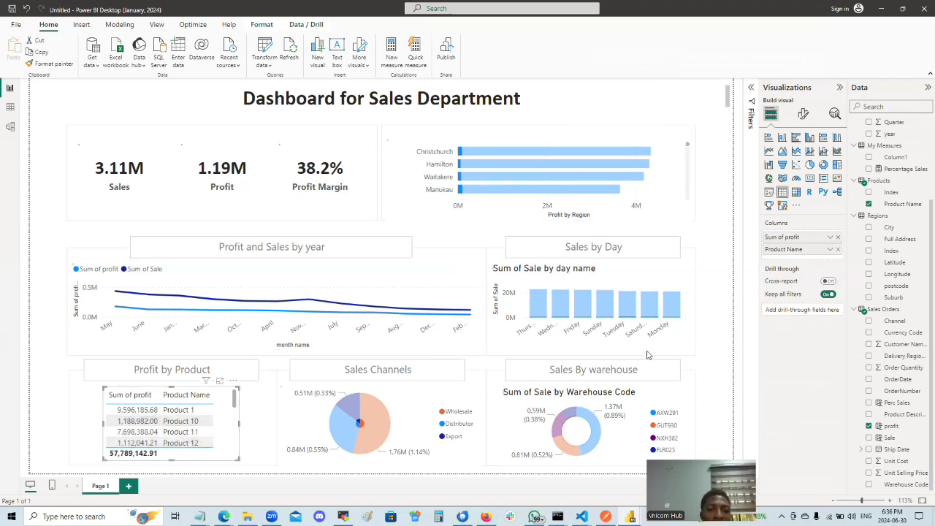
pyautogui.click(727, 325)
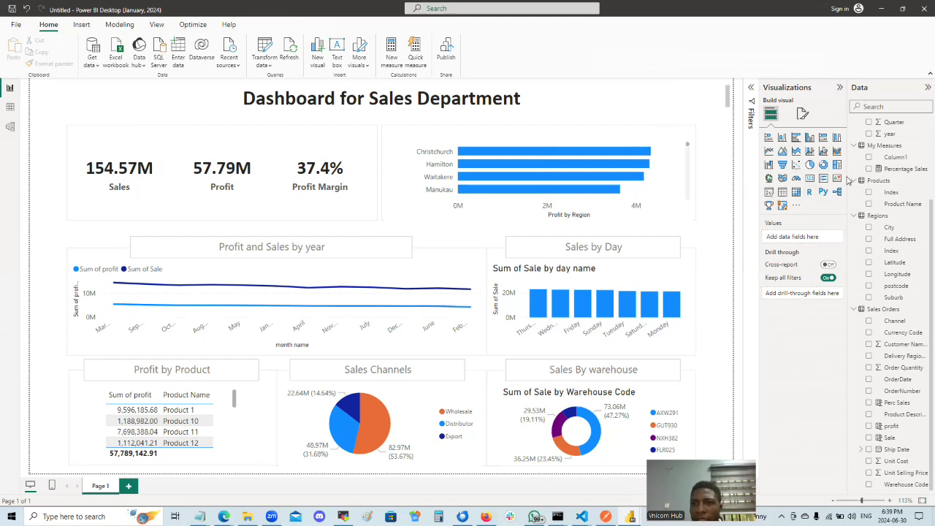
# Add a slicer with year, Quarter, month name short and day name short as fields, in that order, and reduce its height.
pyautogui.click(769, 193)
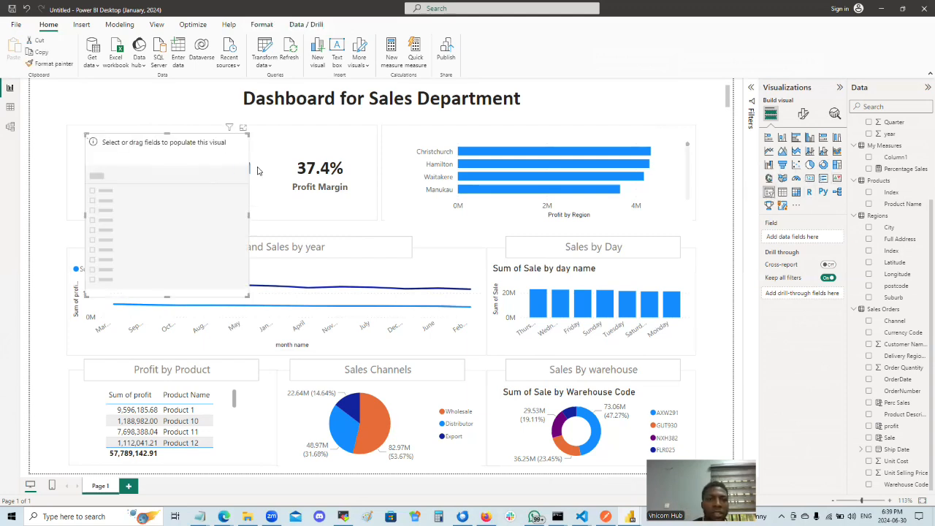
pyautogui.moveTo(167, 297); pyautogui.dragTo(177, 179)
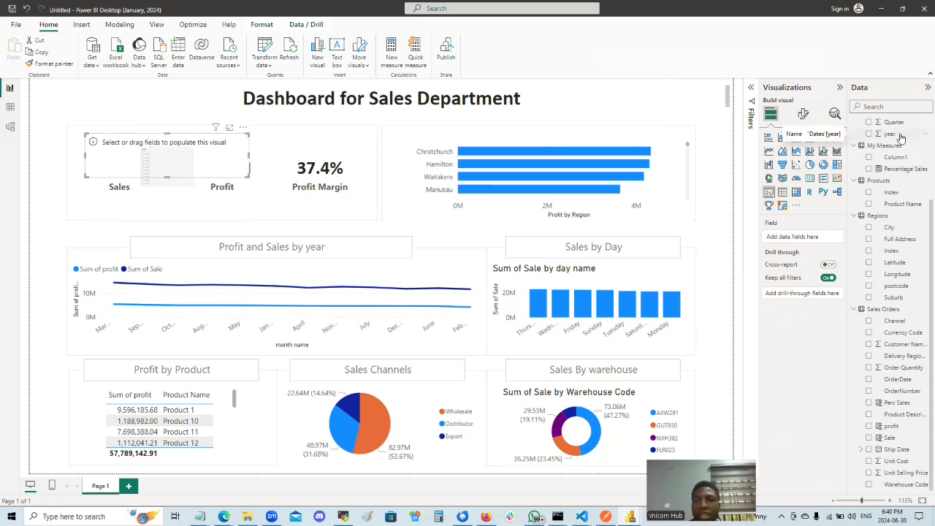
pyautogui.moveTo(901, 138); pyautogui.dragTo(813, 239)
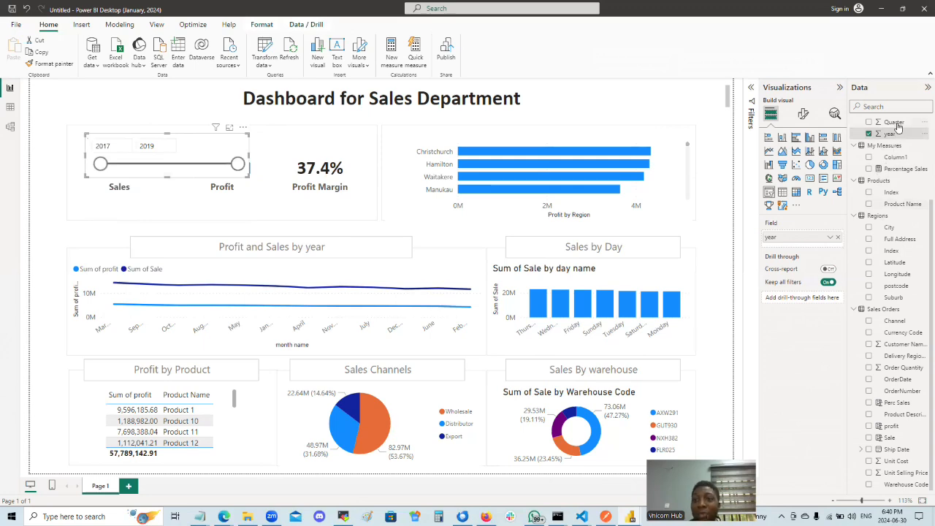
pyautogui.moveTo(887, 133); pyautogui.dragTo(818, 246)
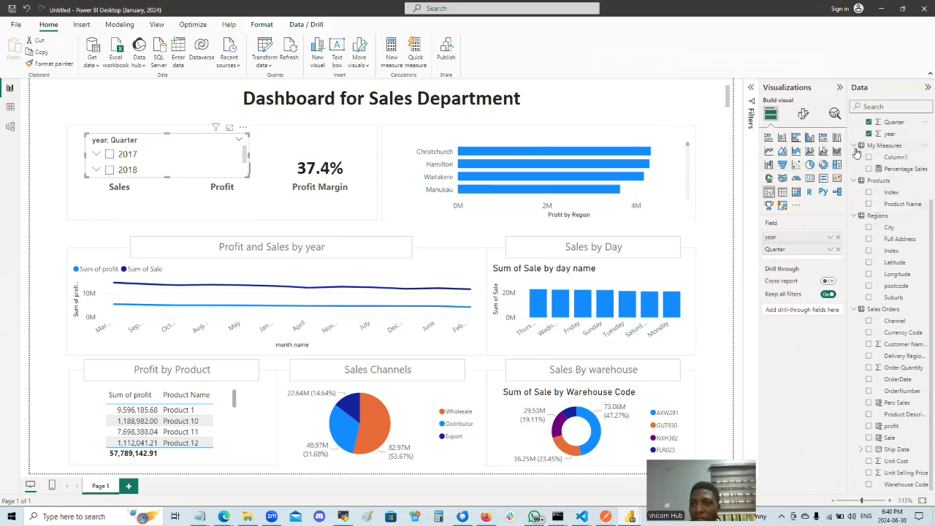
pyautogui.scroll(3, 874, 150)
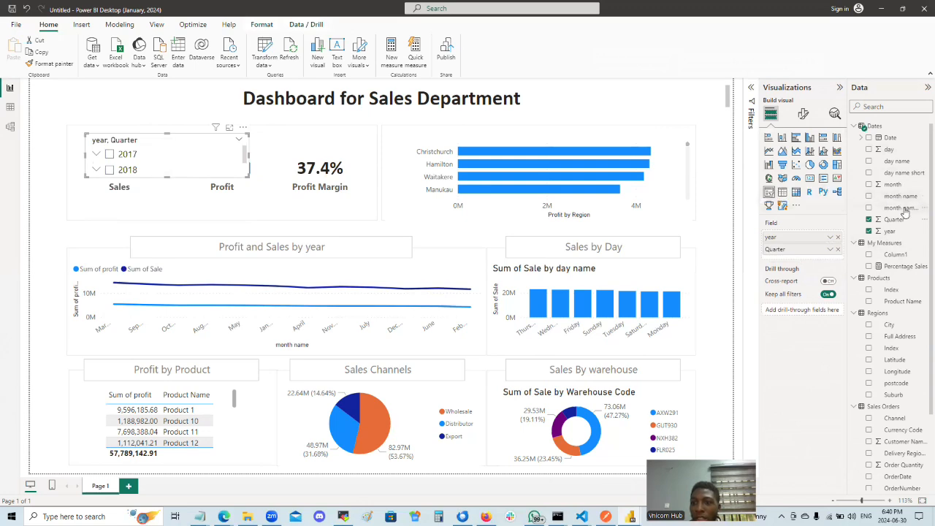
pyautogui.moveTo(905, 211); pyautogui.dragTo(820, 254)
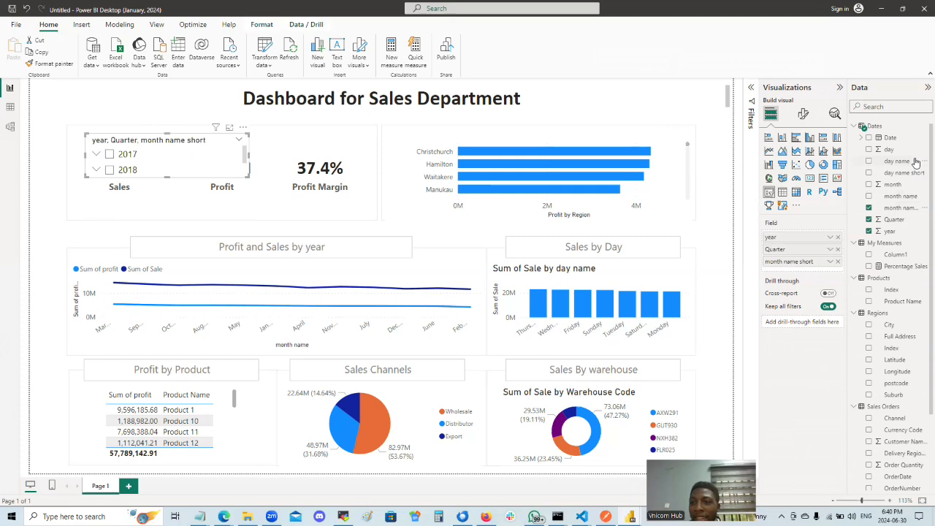
pyautogui.moveTo(894, 173); pyautogui.dragTo(823, 272)
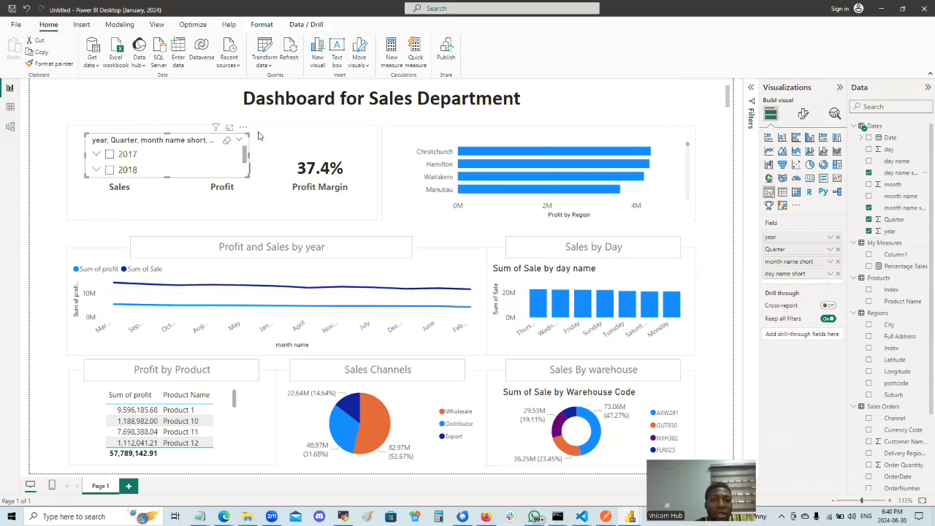
# Set the date slicer's style to Dropdown and move it just below the dashboard title, above the Sales and Profit cards.
pyautogui.click(803, 114)
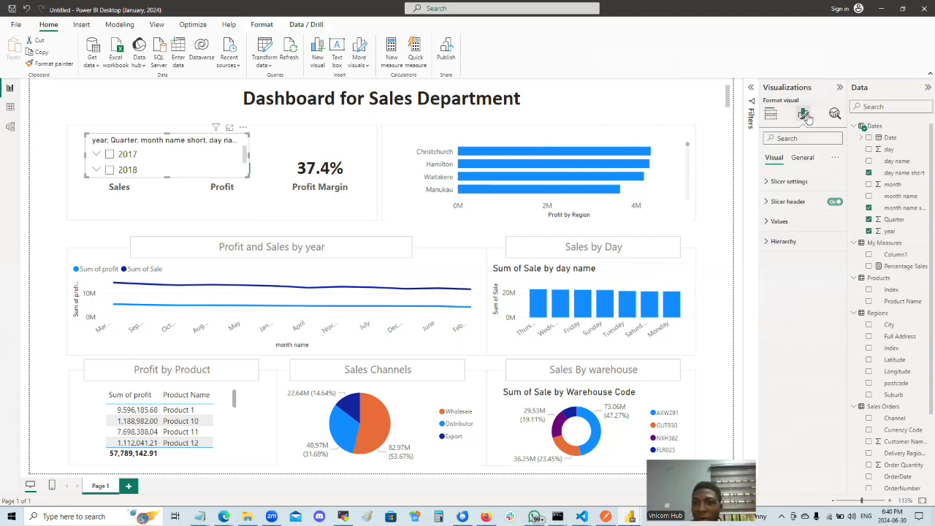
pyautogui.click(771, 186)
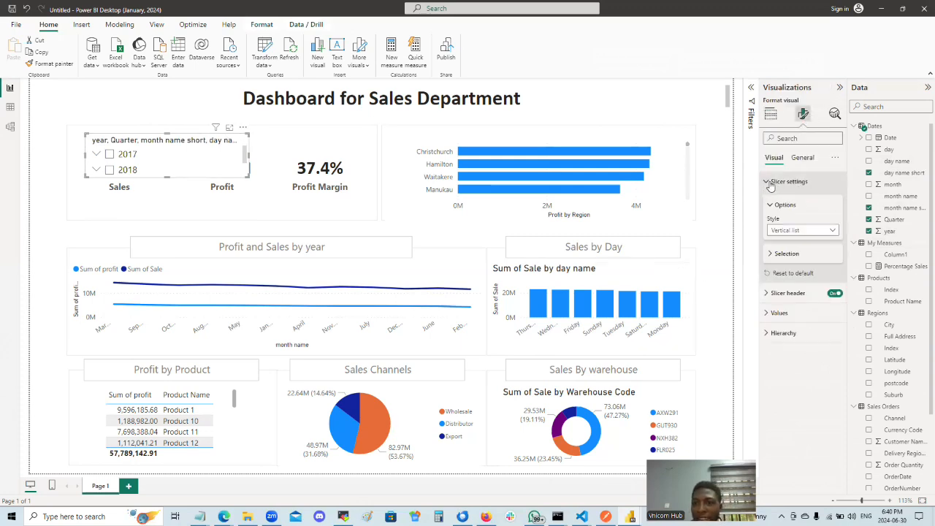
pyautogui.click(832, 232)
pyautogui.click(800, 253)
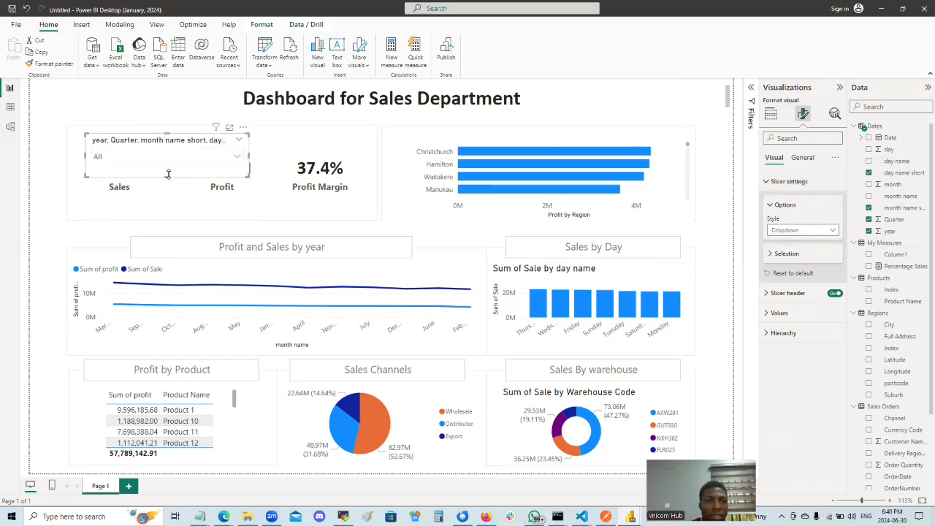
pyautogui.moveTo(168, 174); pyautogui.dragTo(230, 122)
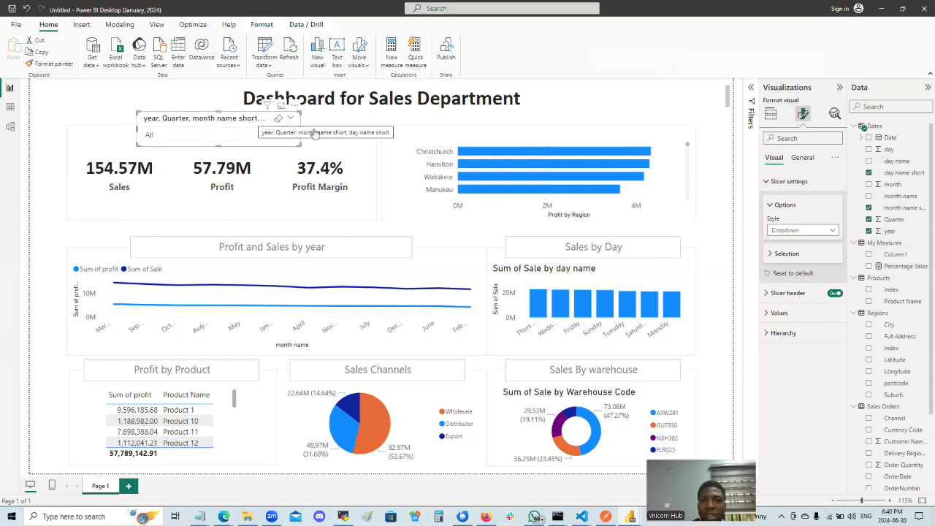
pyautogui.click(801, 158)
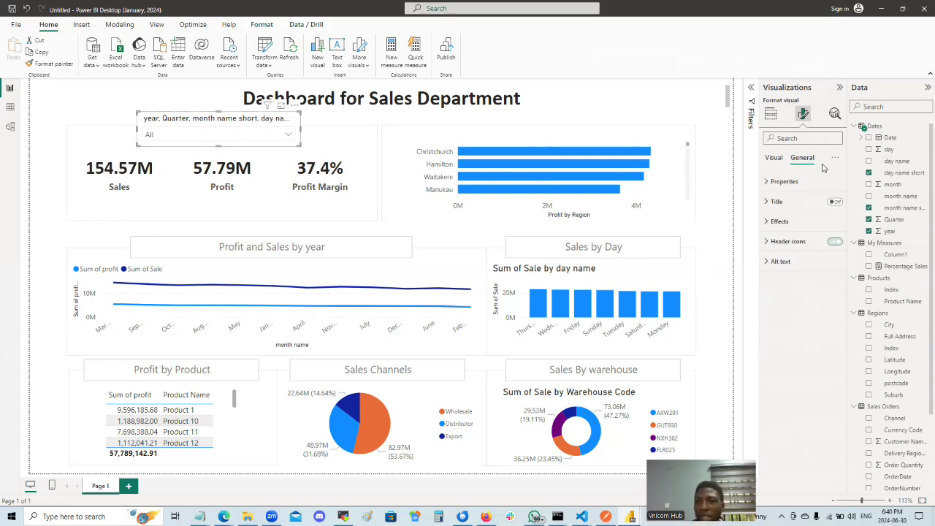
pyautogui.click(766, 202)
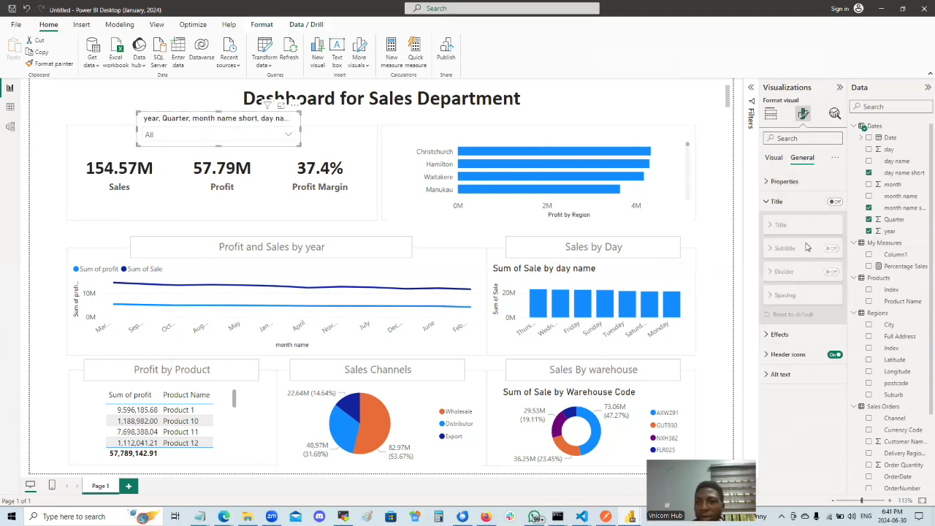
pyautogui.click(834, 202)
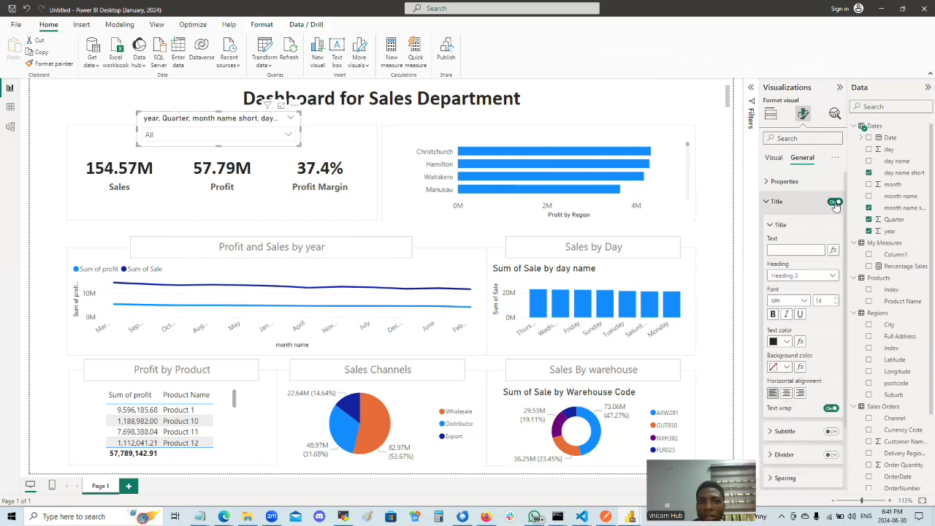
pyautogui.click(834, 204)
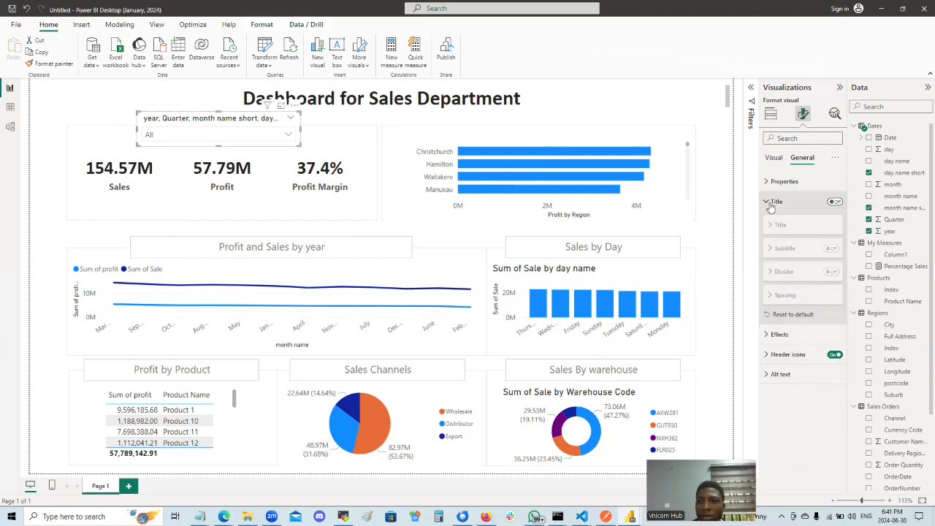
# Turn off the date slicer's header and shorten the slicer to fit its dropdown box.
pyautogui.click(774, 157)
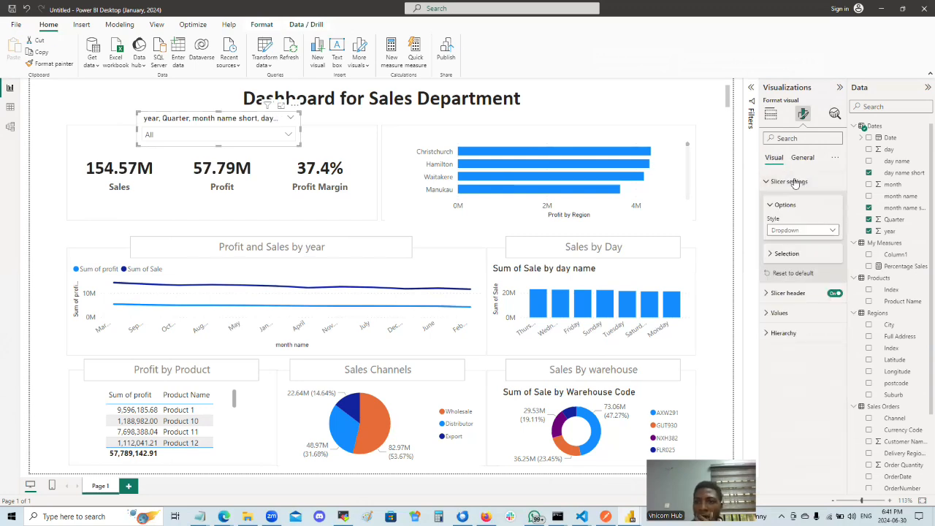
pyautogui.click(774, 182)
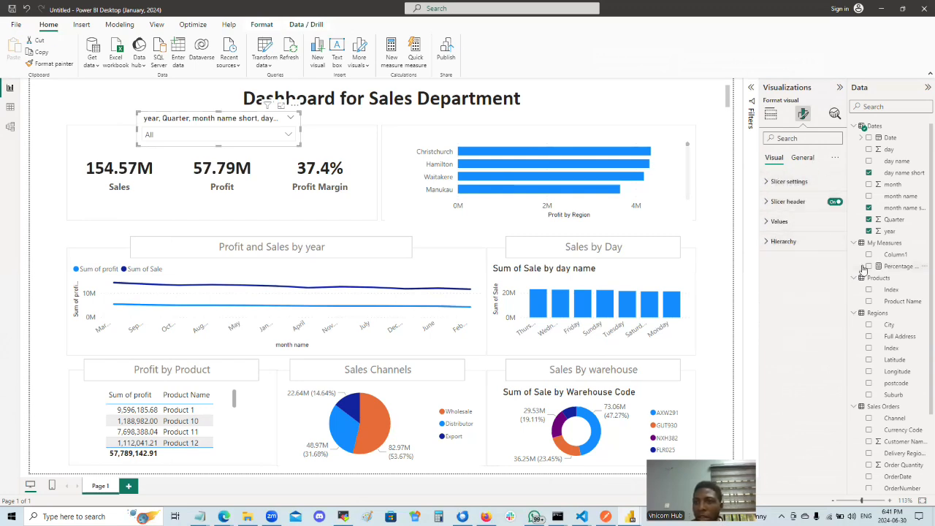
pyautogui.click(833, 202)
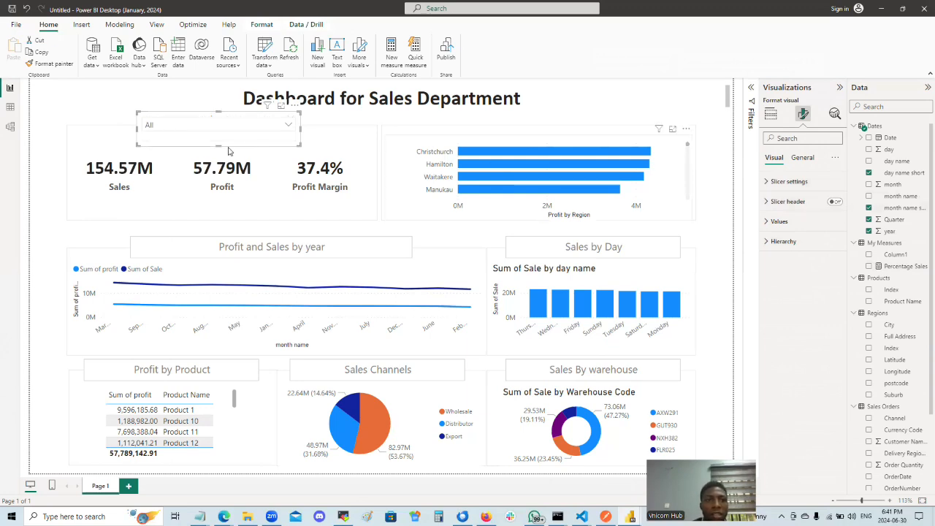
pyautogui.moveTo(219, 145); pyautogui.dragTo(255, 146)
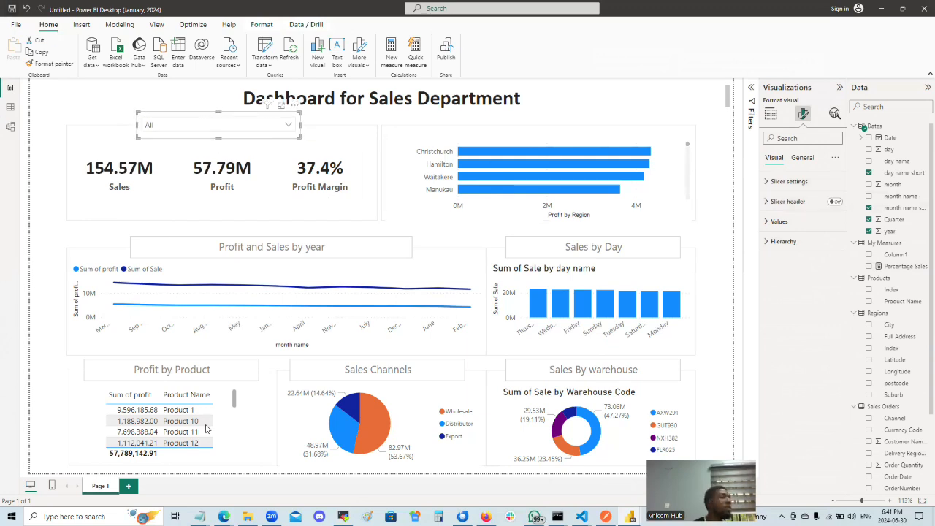
# Filter the dashboard to 2017 with the date slicer and close its list.
pyautogui.click(288, 128)
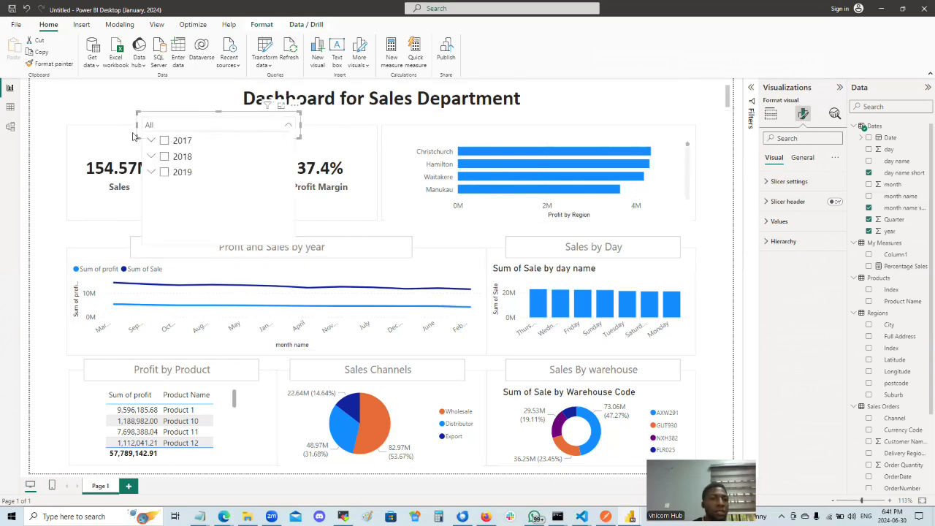
pyautogui.click(165, 141)
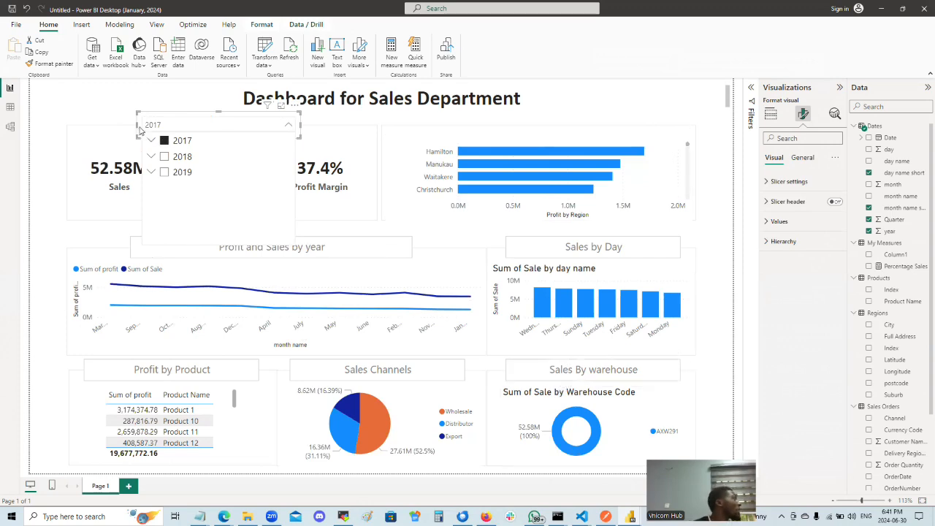
pyautogui.click(97, 183)
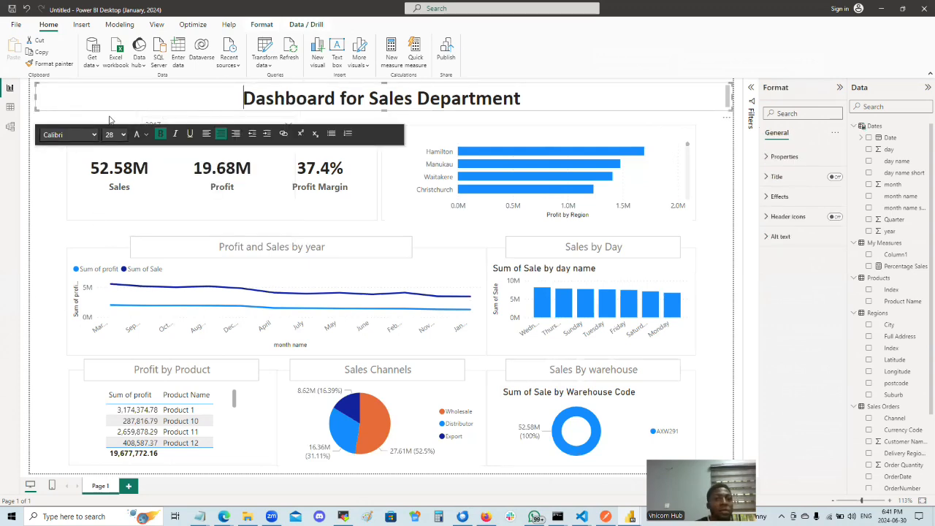
pyautogui.click(49, 209)
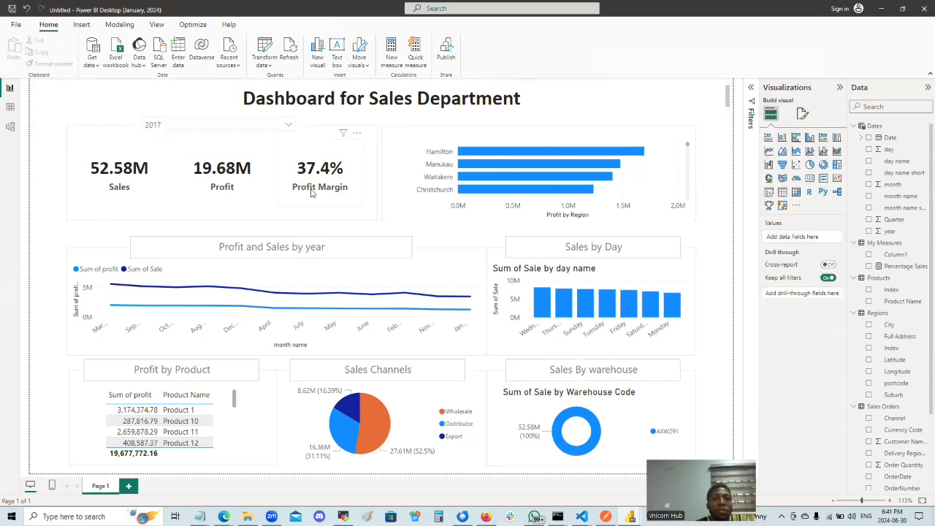
# Filter the dashboard to 2018 with the date slicer, replace that selection with 2019, and close the list.
pyautogui.click(288, 125)
pyautogui.click(165, 142)
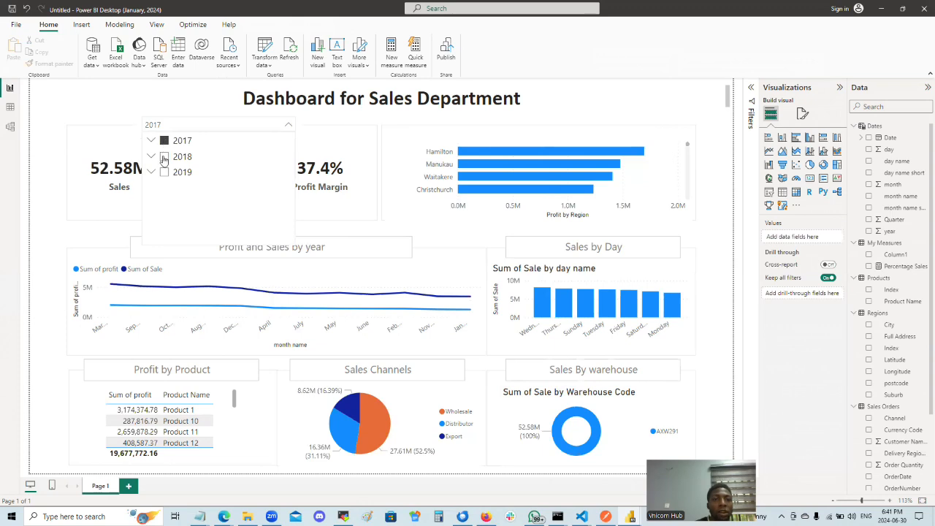
pyautogui.click(165, 157)
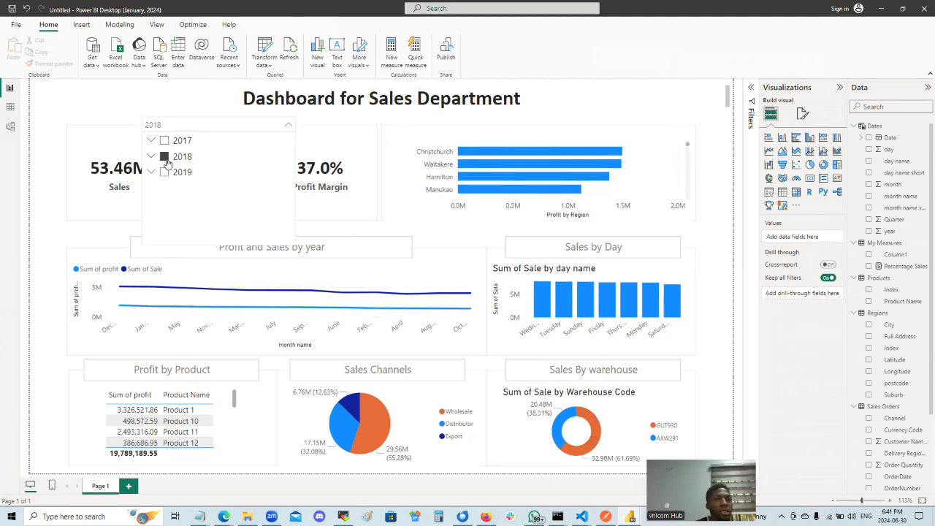
pyautogui.click(167, 158)
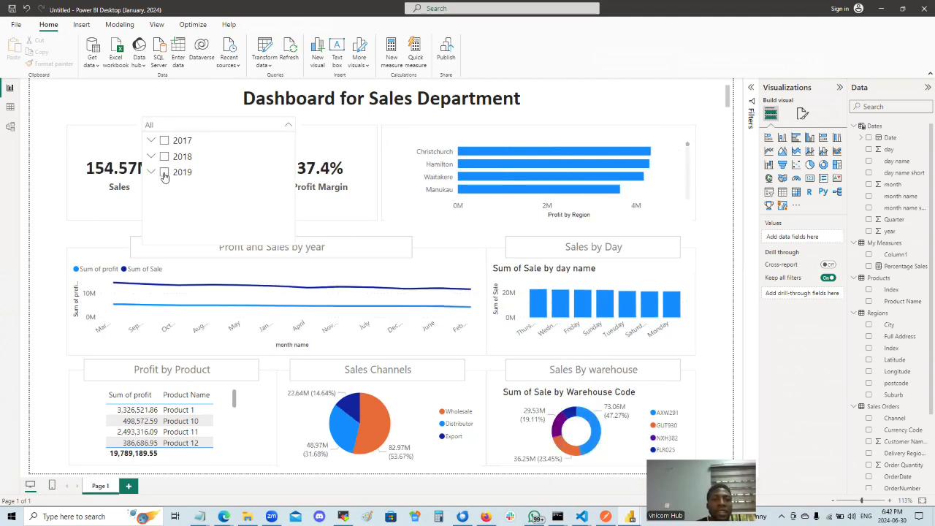
pyautogui.click(165, 173)
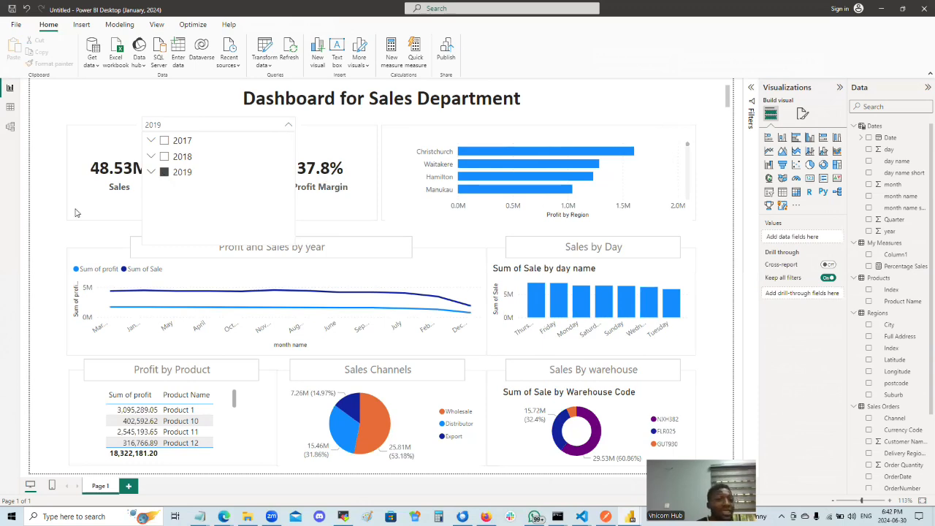
pyautogui.click(314, 192)
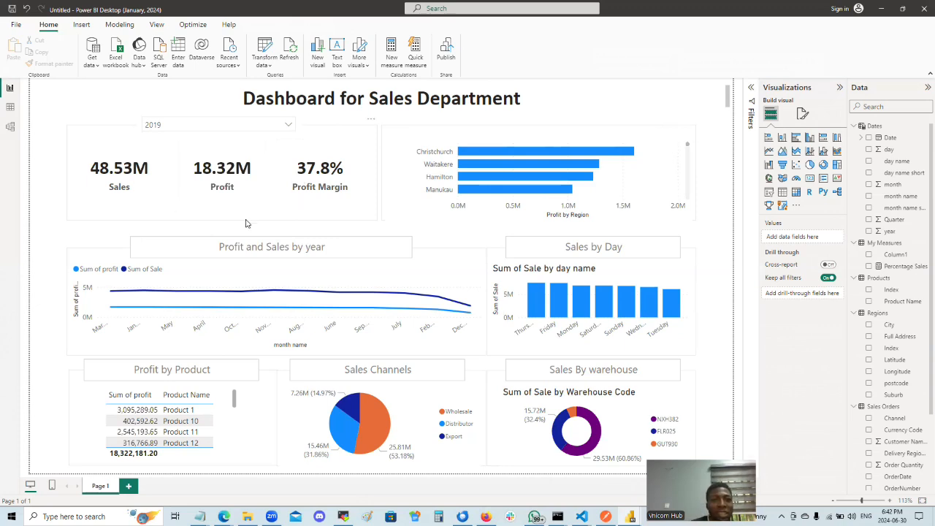
# Examine the date slicer's hierarchy by expanding 2017, quarter 1 and Feb, and collapse the levels again.
pyautogui.click(290, 127)
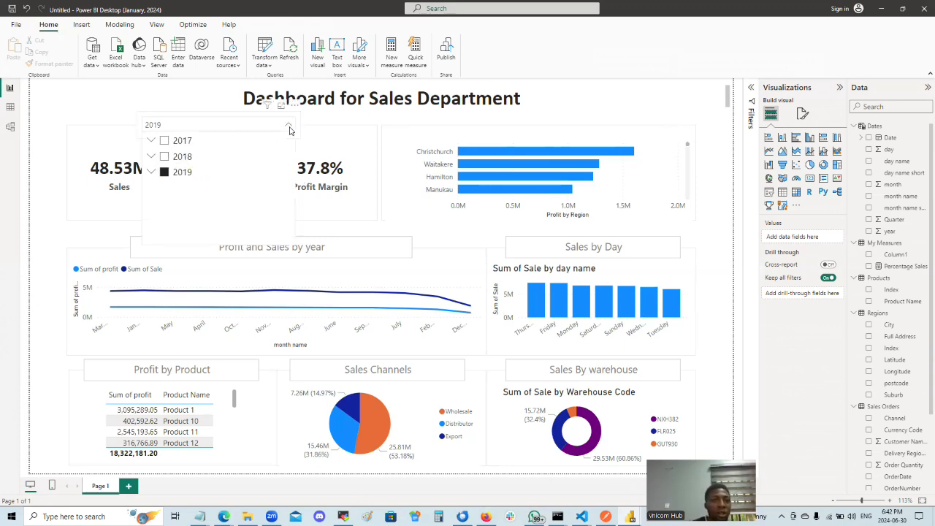
pyautogui.click(151, 141)
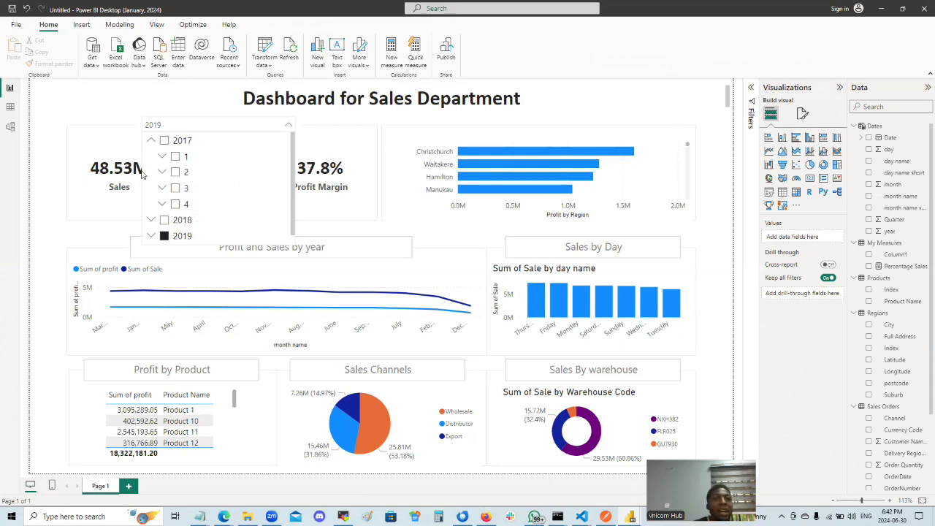
pyautogui.click(163, 158)
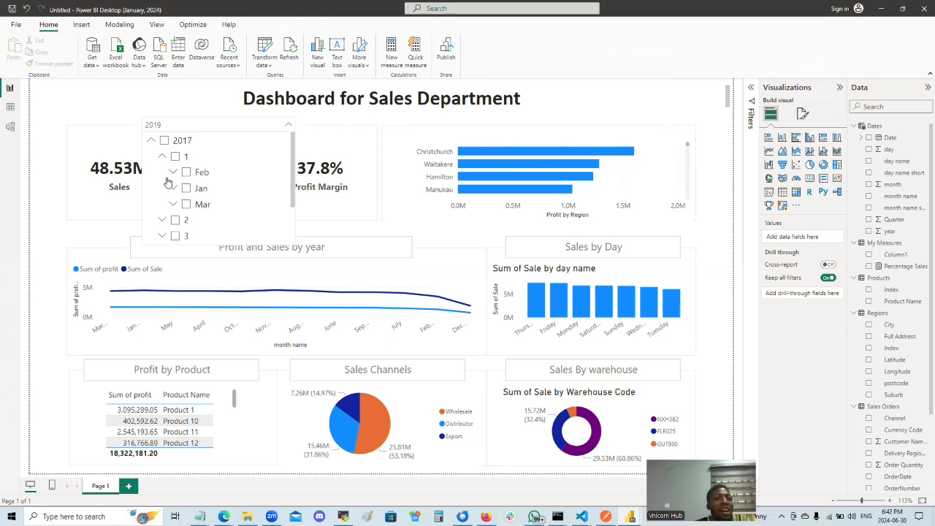
pyautogui.click(173, 173)
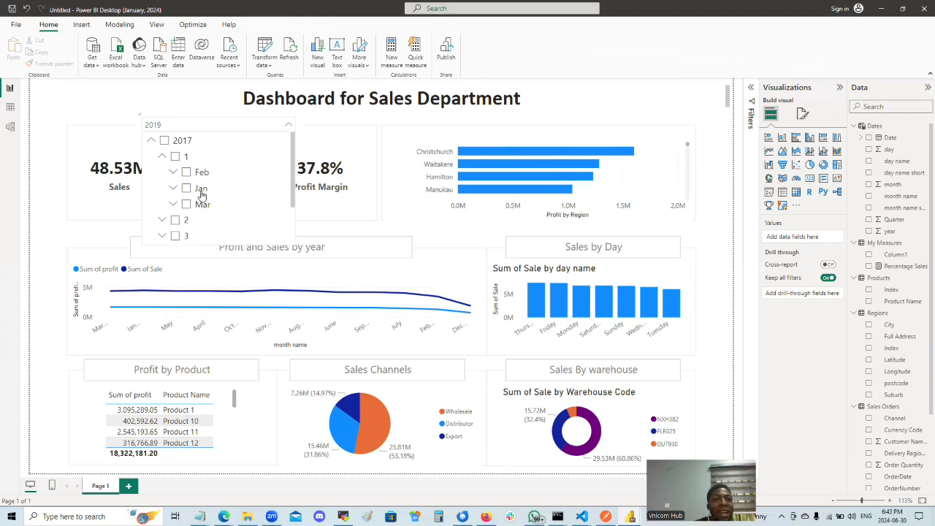
pyautogui.scroll(-3, 221, 207)
pyautogui.scroll(3, 223, 208)
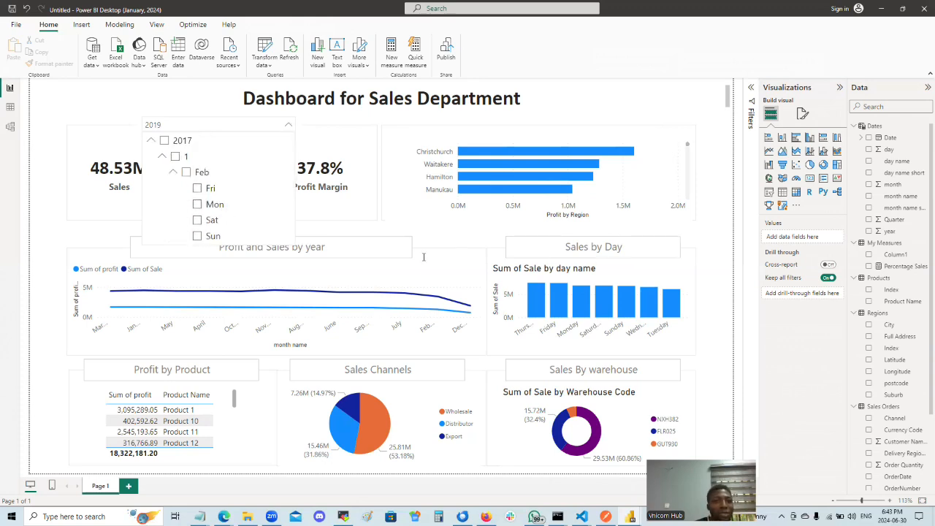
pyautogui.click(174, 172)
pyautogui.click(161, 157)
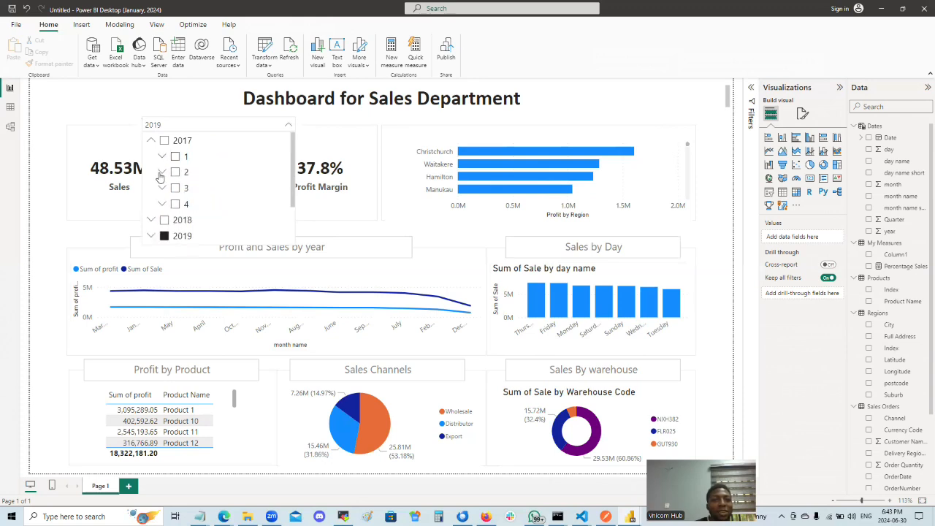
pyautogui.click(150, 142)
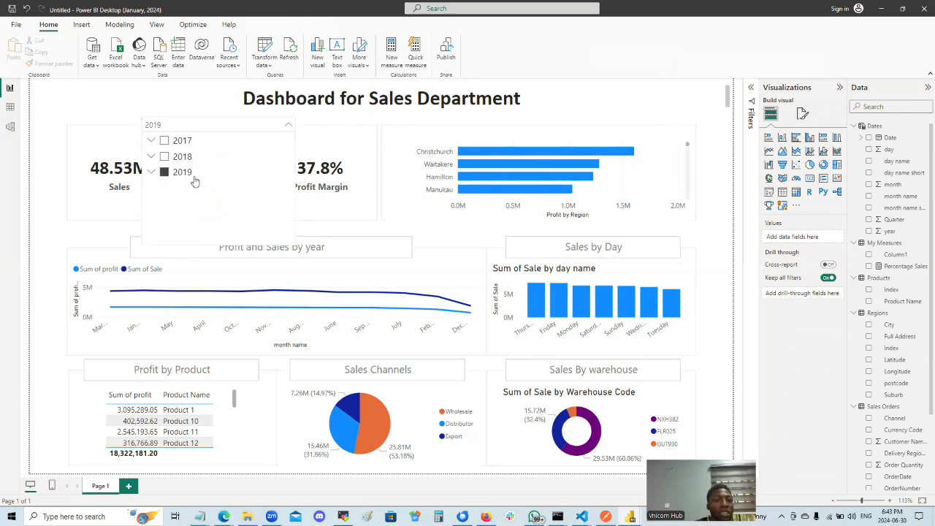
# Clear the 2019 selection in the date slicer and filter the dashboard to quarter 1 of 2017.
pyautogui.click(178, 176)
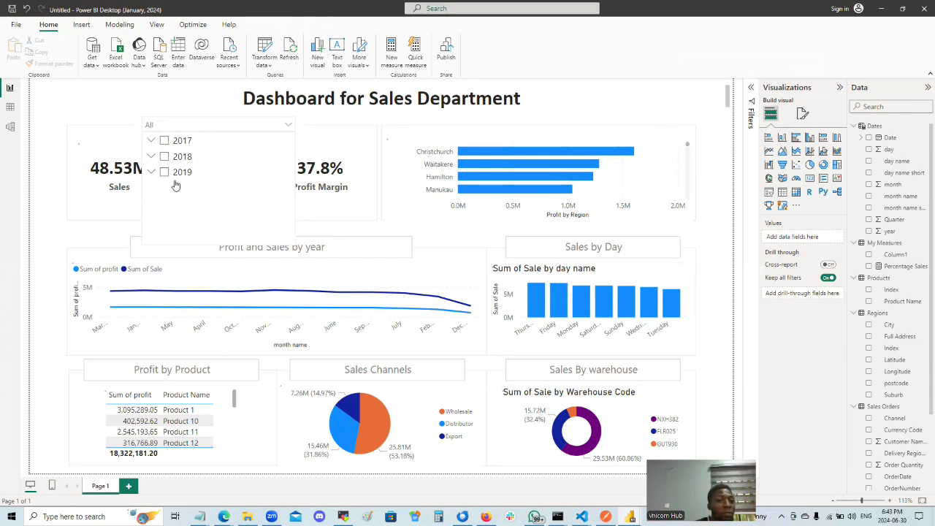
pyautogui.click(150, 142)
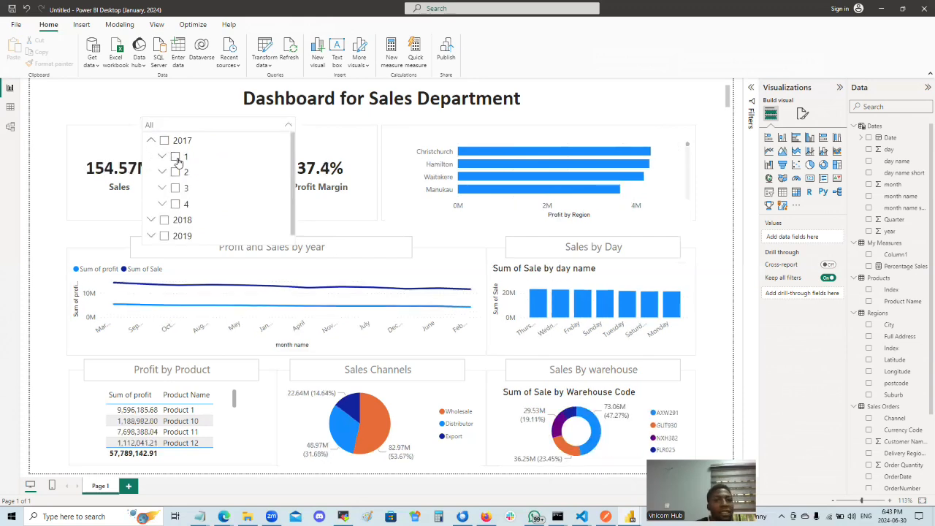
pyautogui.click(176, 158)
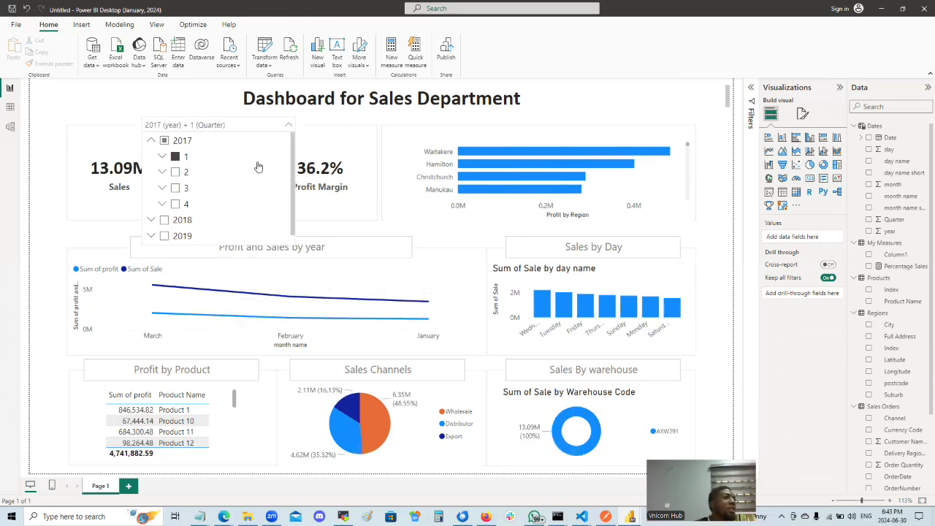
pyautogui.click(176, 158)
pyautogui.click(177, 157)
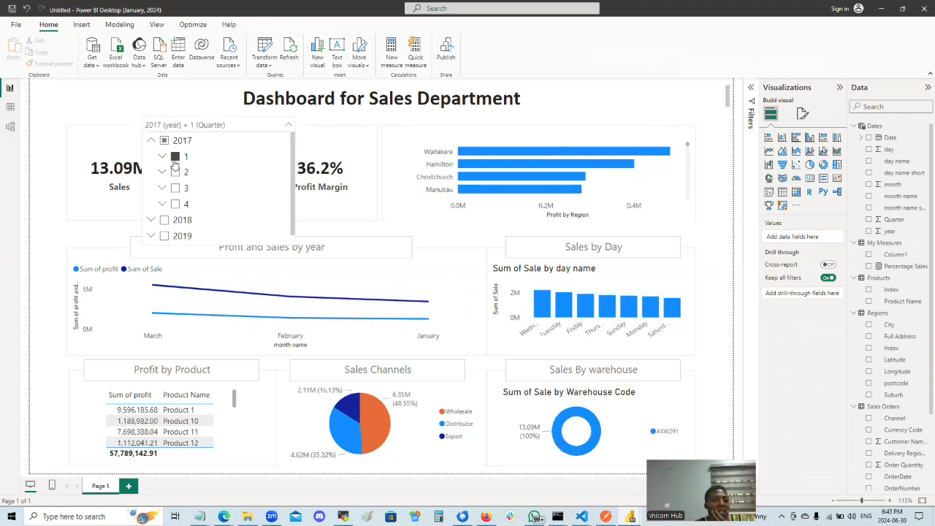
# Switch the date slicer to quarter 2 of 2017, replace it with quarters 1, 2 and 3 together, and close the list.
pyautogui.click(227, 175)
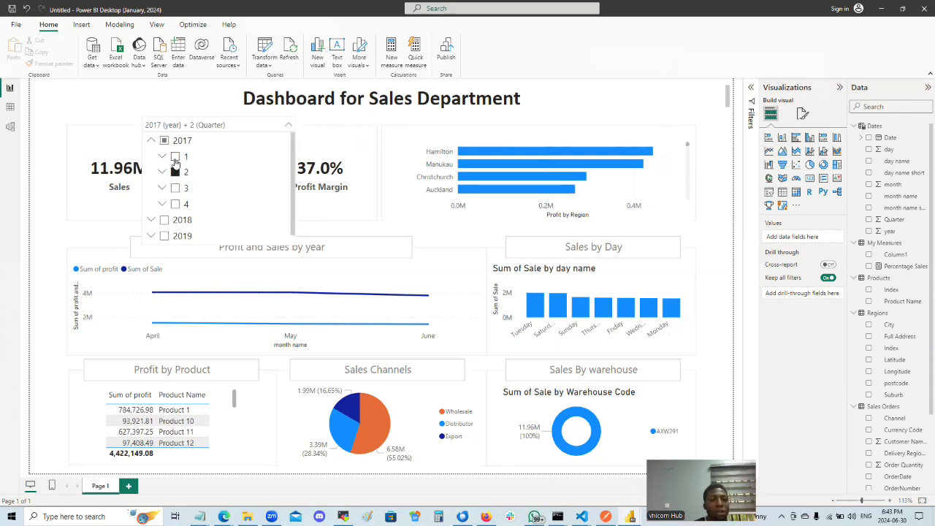
pyautogui.click(256, 160)
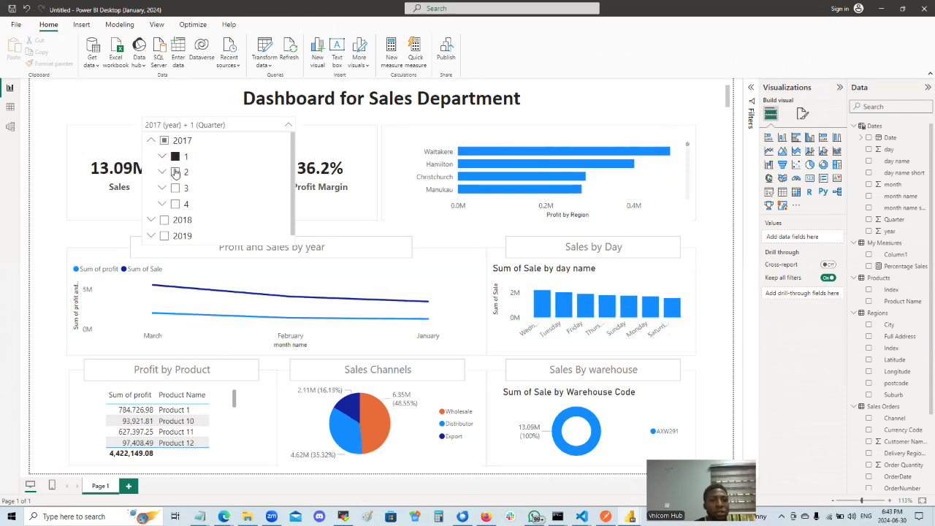
pyautogui.keyDown('ctrl'); pyautogui.click(237, 176); pyautogui.keyUp('ctrl')
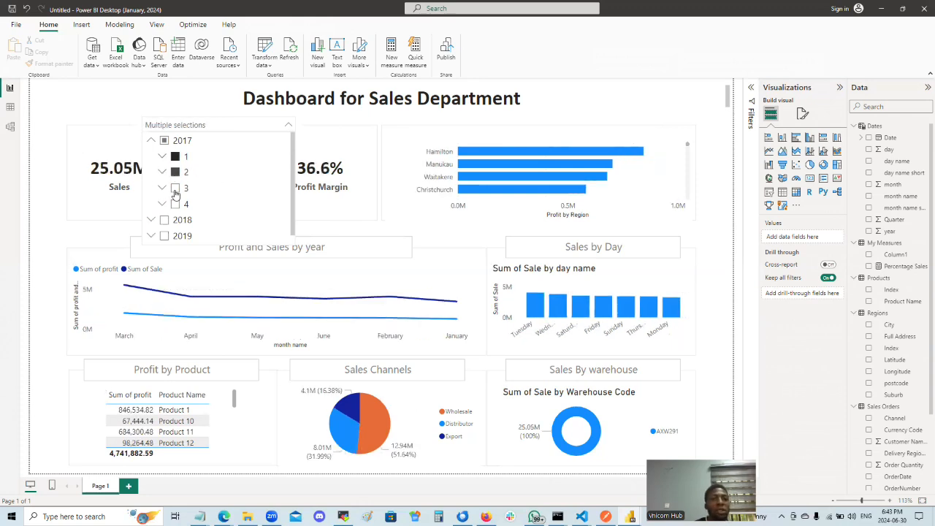
pyautogui.keyDown('ctrl'); pyautogui.click(229, 193); pyautogui.keyUp('ctrl')
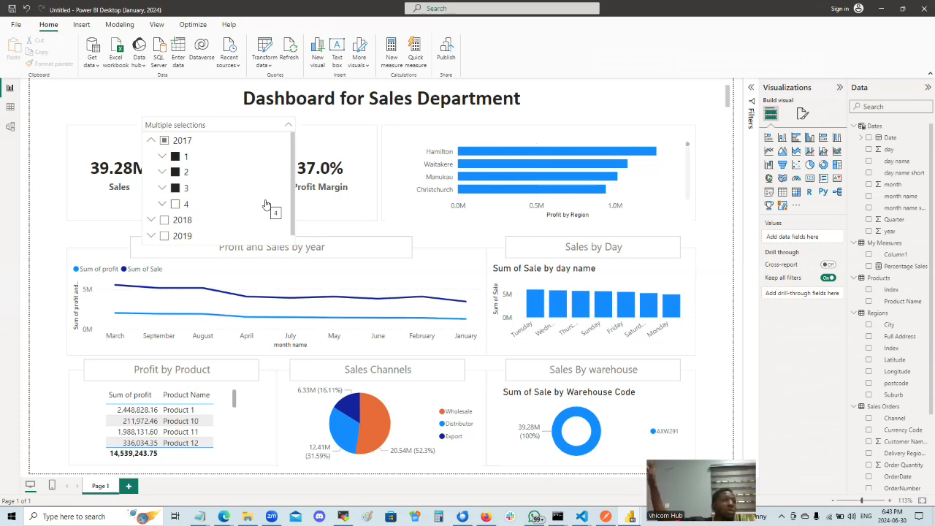
pyautogui.click(42, 166)
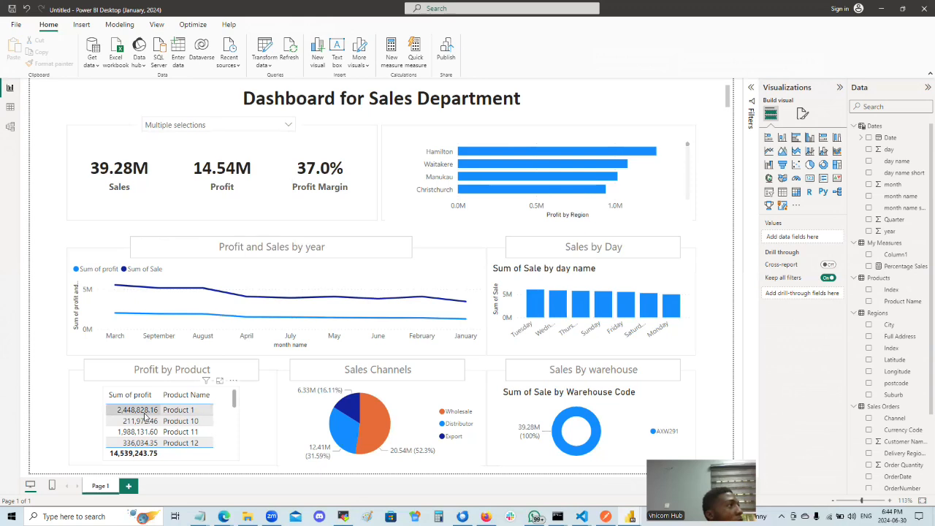
# Look through the rows of the Profit by Product table and check its format settings and column fields.
pyautogui.scroll(-3, 146, 416)
pyautogui.scroll(-3, 150, 424)
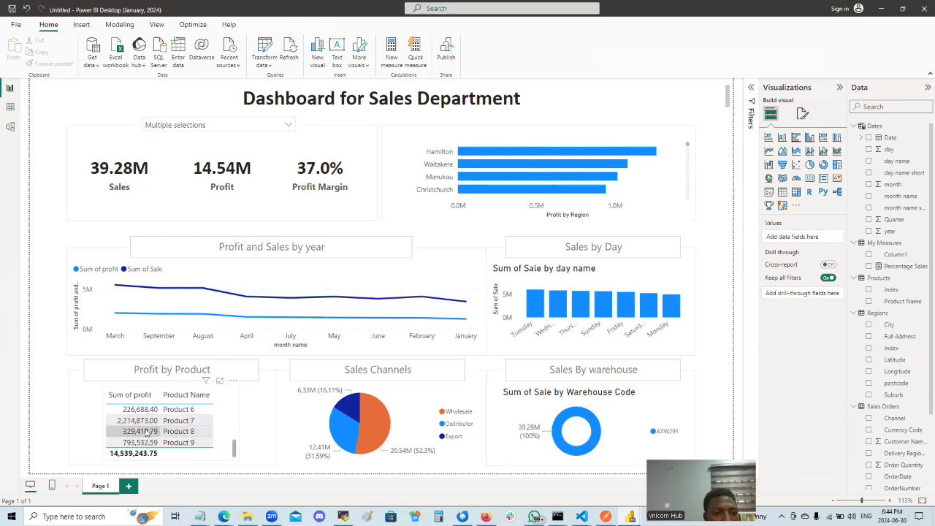
pyautogui.scroll(3, 147, 431)
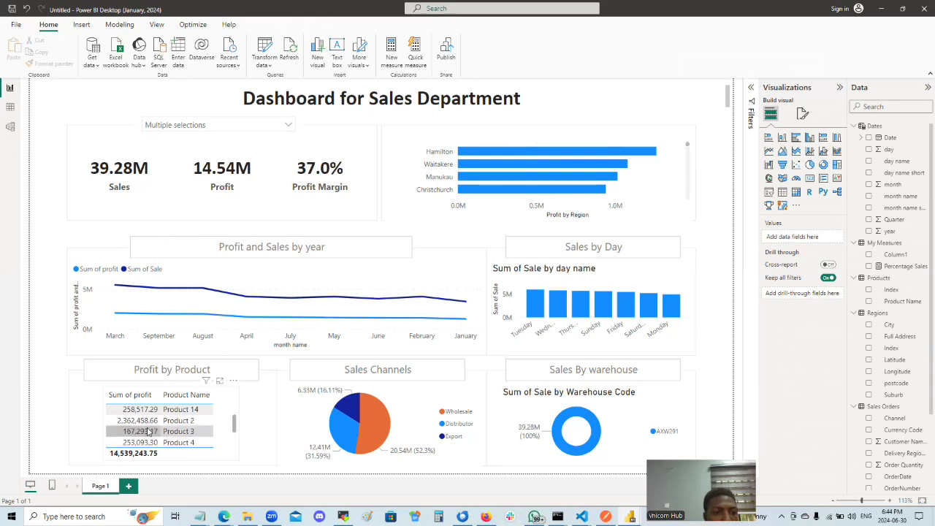
pyautogui.scroll(3, 148, 432)
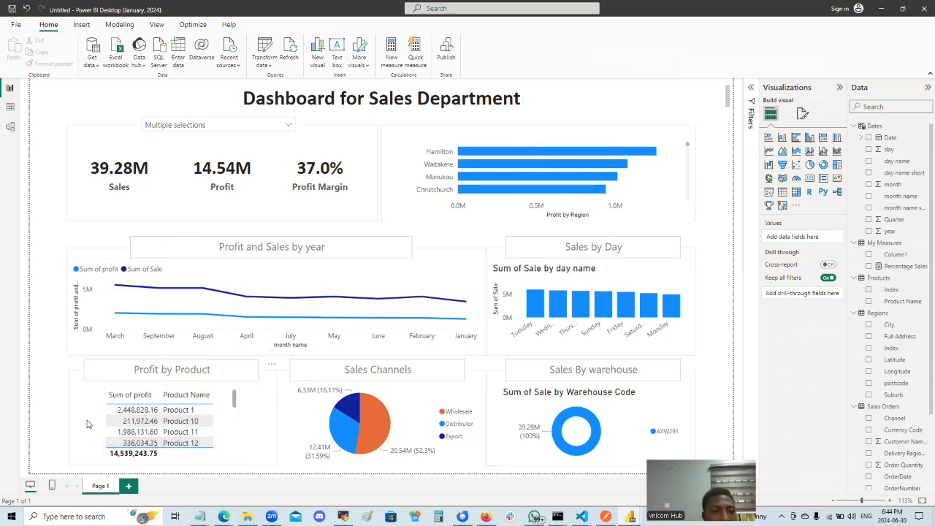
pyautogui.click(211, 431)
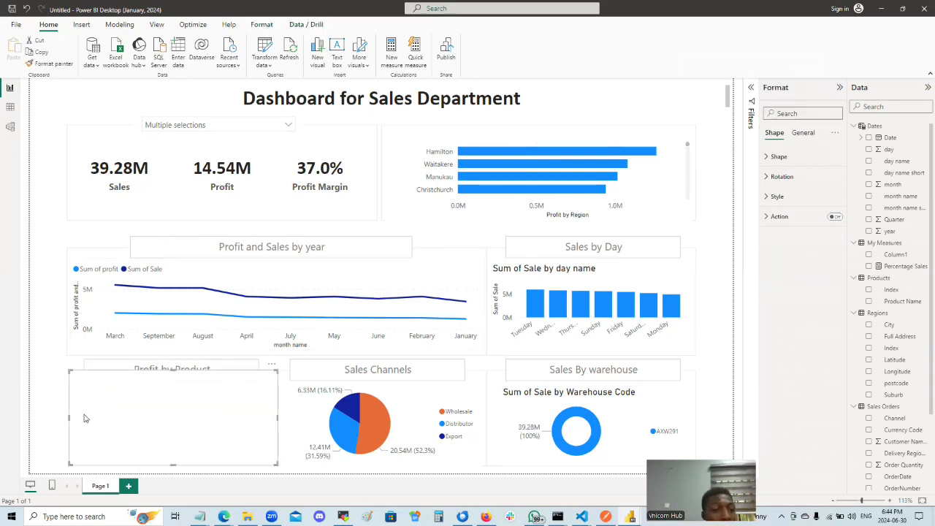
pyautogui.click(148, 428)
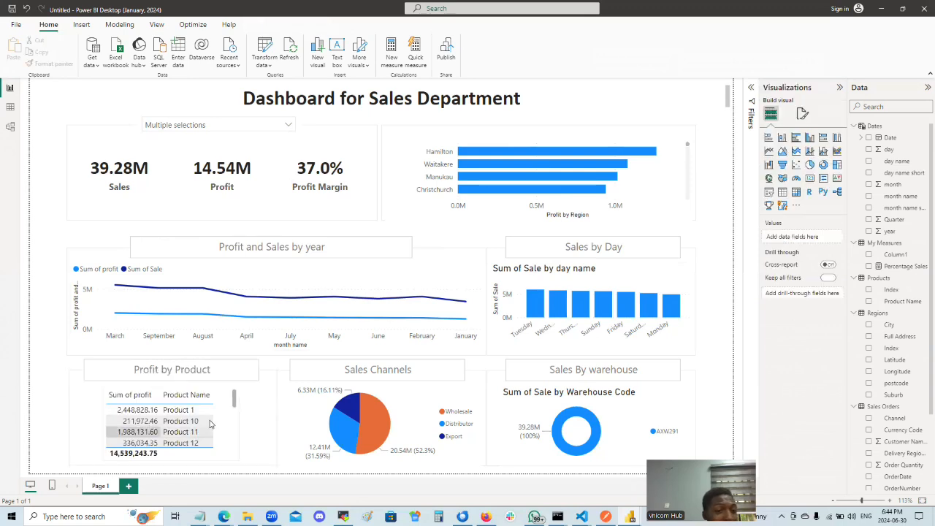
pyautogui.click(173, 396)
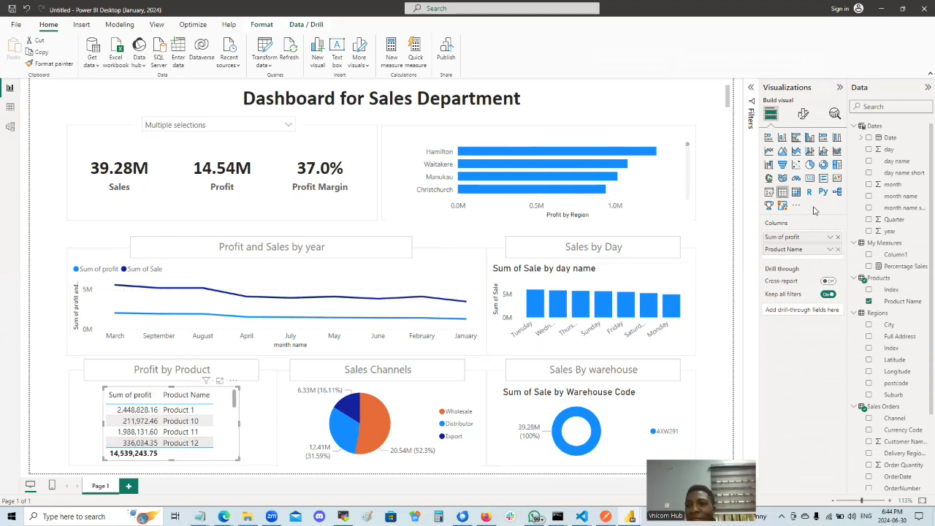
pyautogui.click(802, 116)
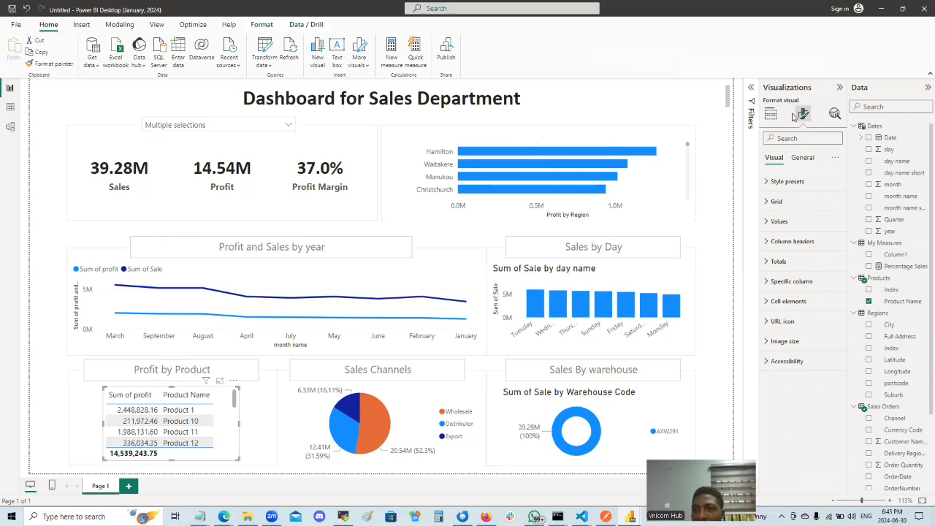
pyautogui.click(777, 118)
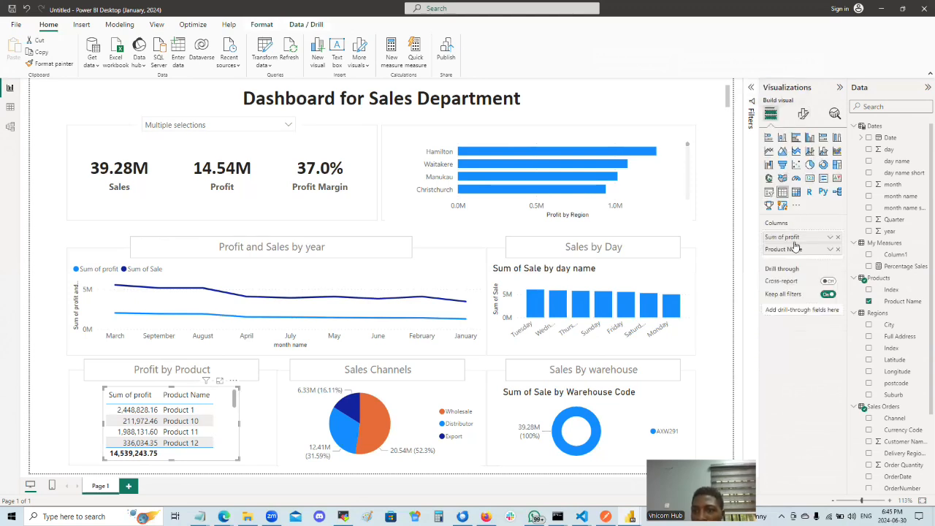
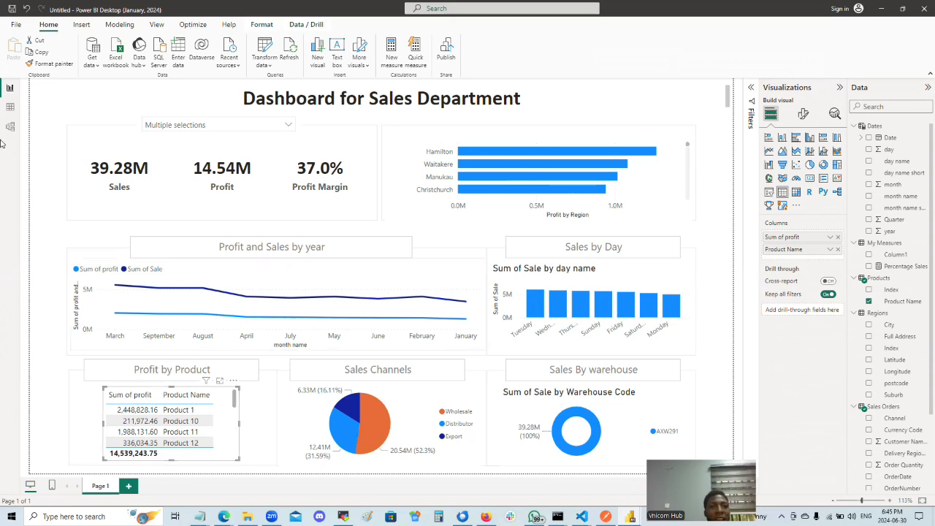
# Sort the profit column of the Sales Orders table in descending order in Table view and return to the report.
pyautogui.click(11, 109)
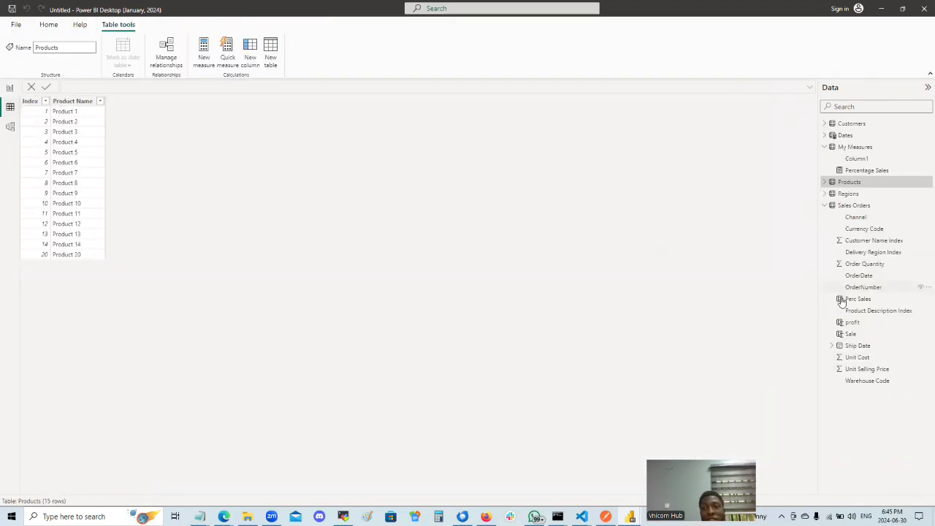
pyautogui.click(849, 321)
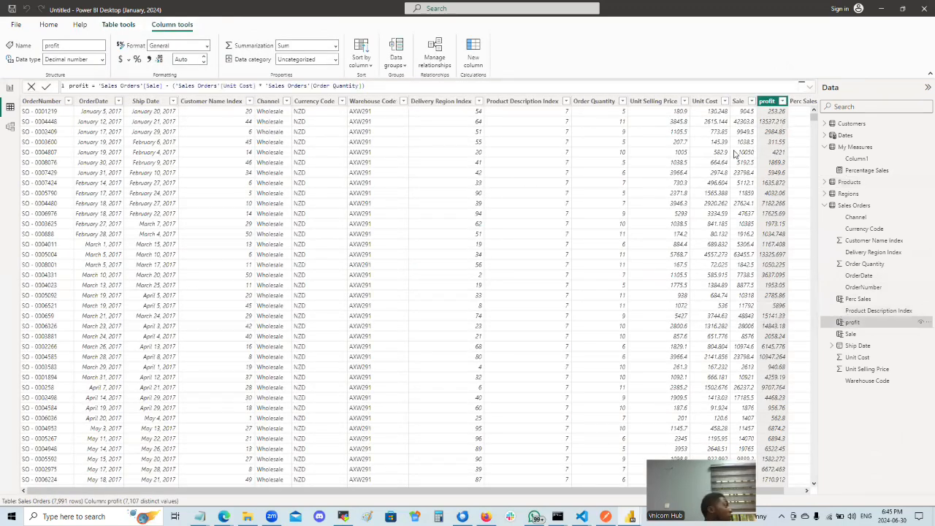
pyautogui.rightClick(767, 103)
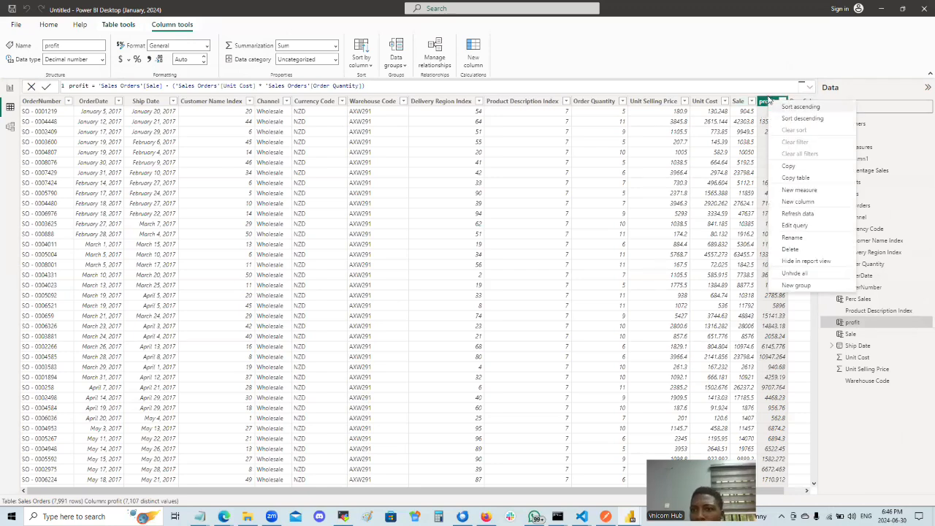
pyautogui.click(802, 118)
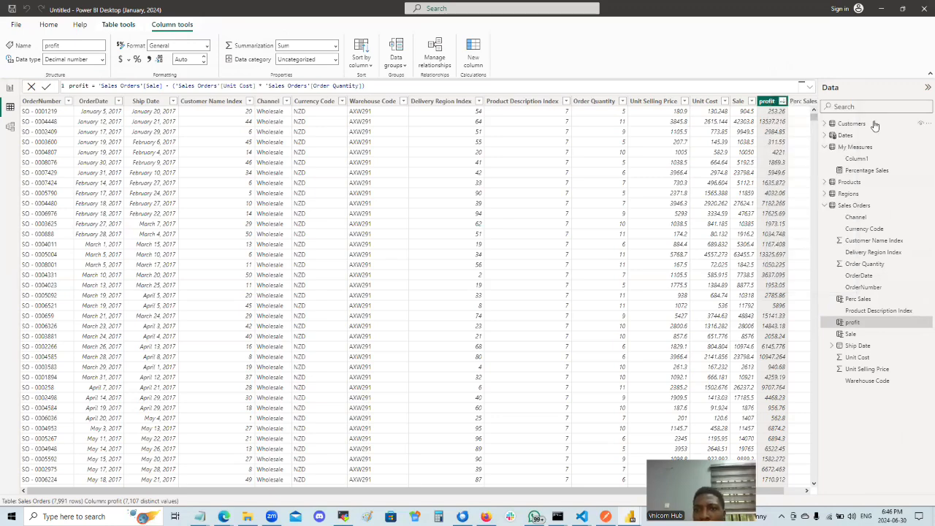
pyautogui.click(10, 88)
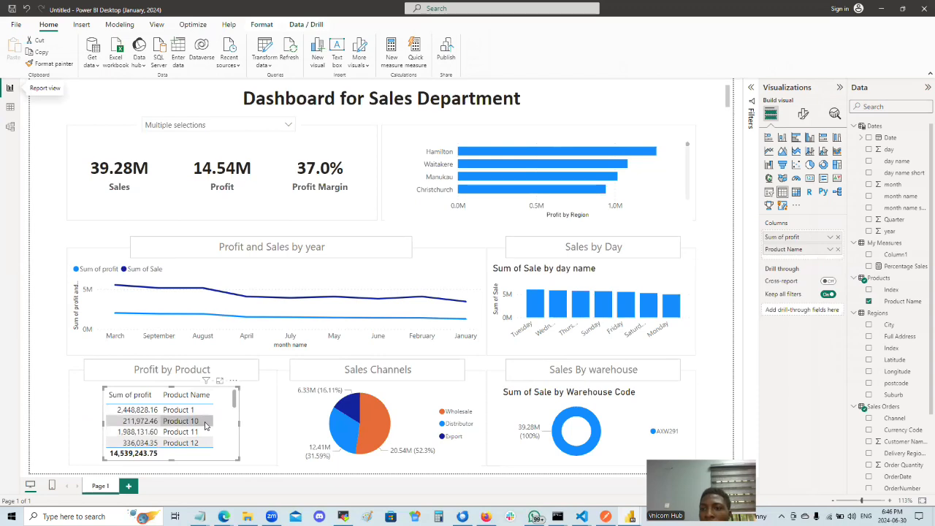
pyautogui.click(831, 238)
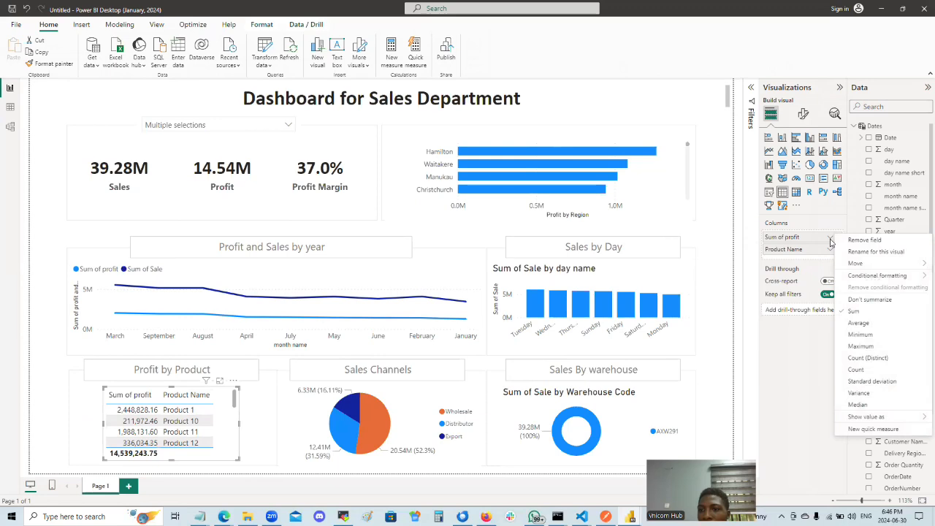
pyautogui.moveTo(854, 263)
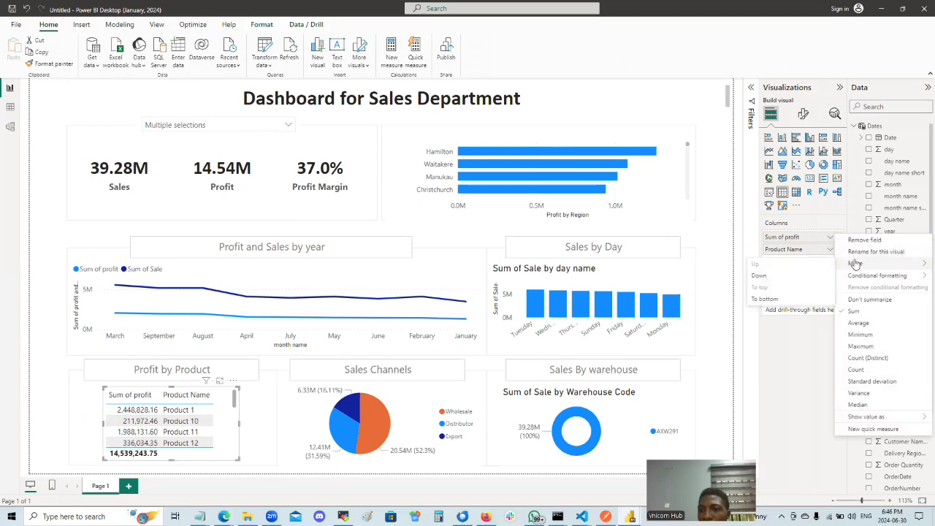
pyautogui.moveTo(858, 280)
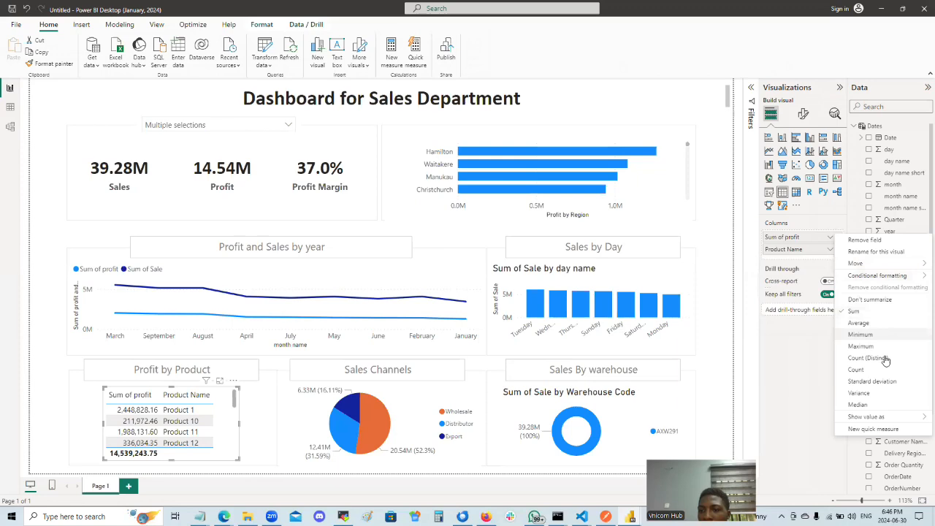
pyautogui.moveTo(891, 421)
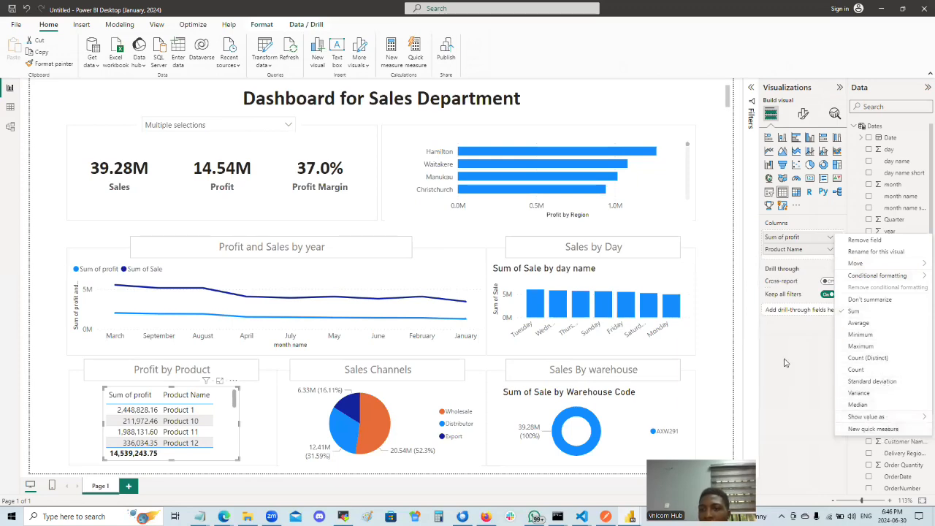
pyautogui.click(794, 263)
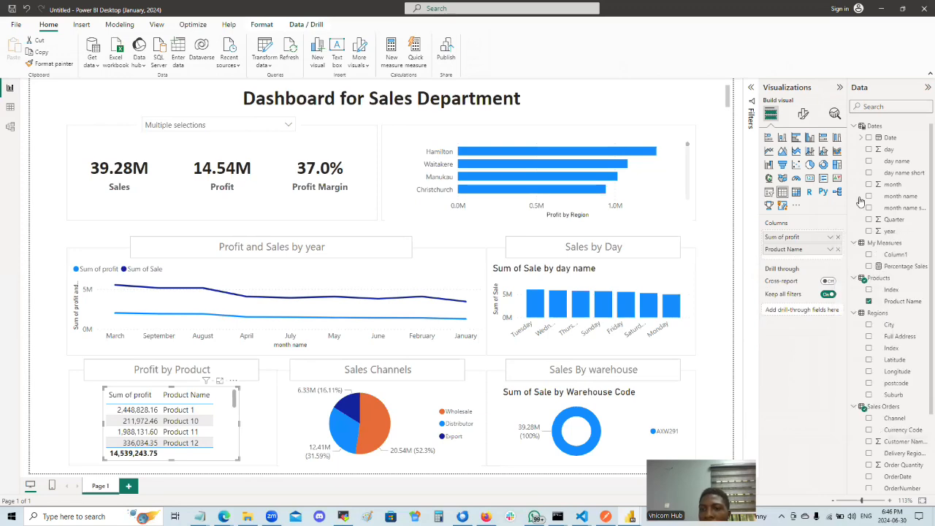
pyautogui.click(834, 115)
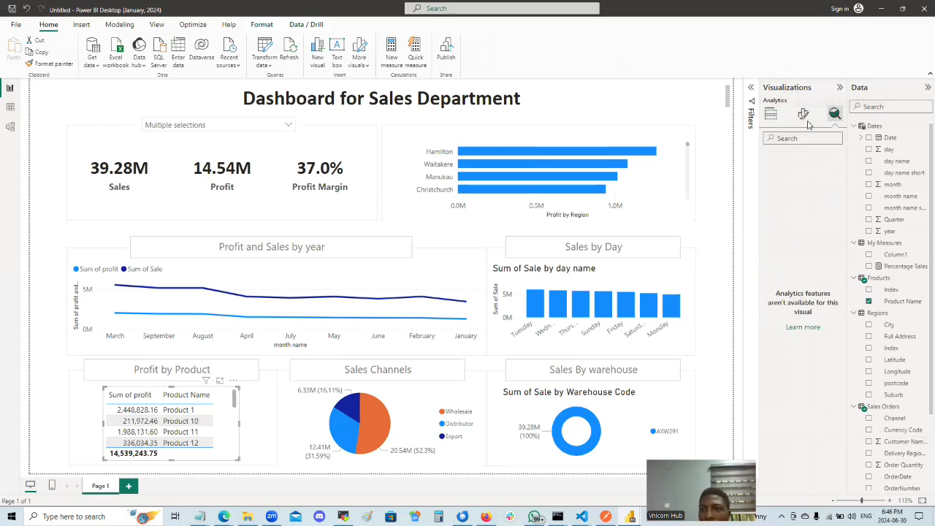
pyautogui.click(804, 116)
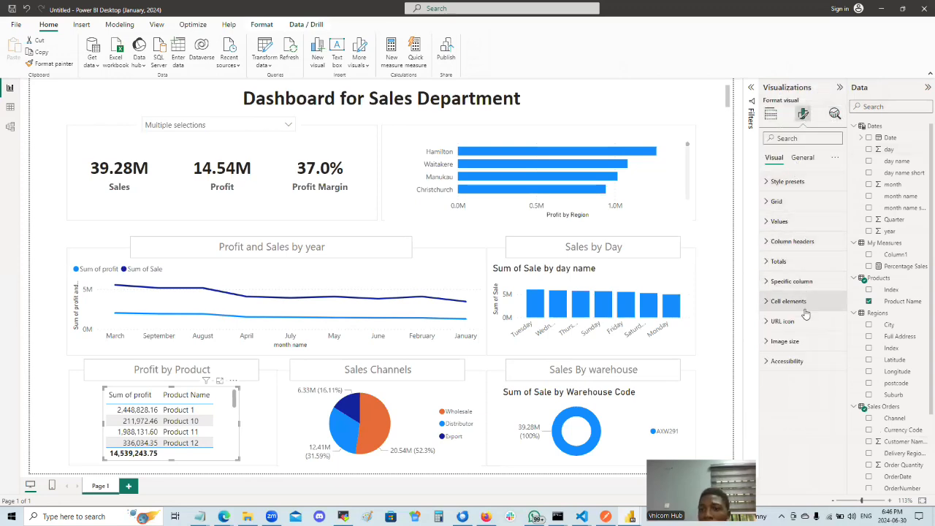
pyautogui.click(802, 158)
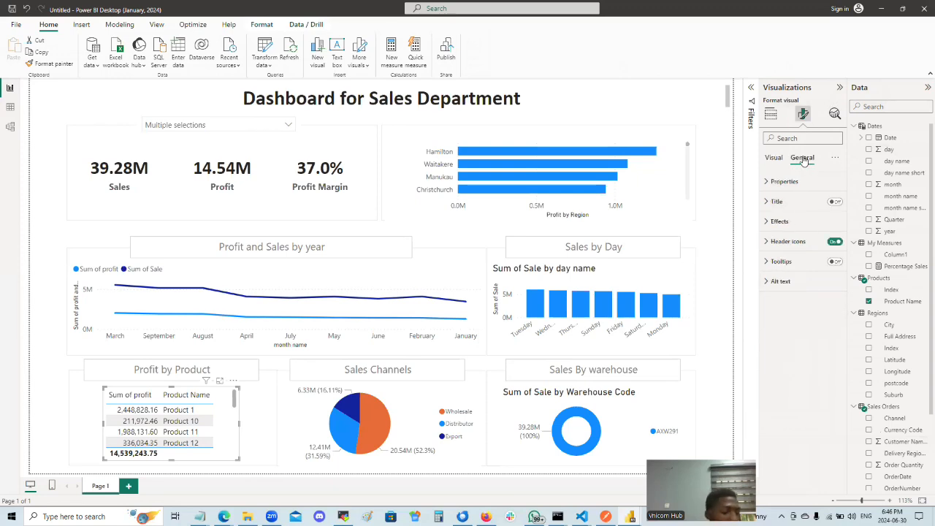
pyautogui.click(765, 184)
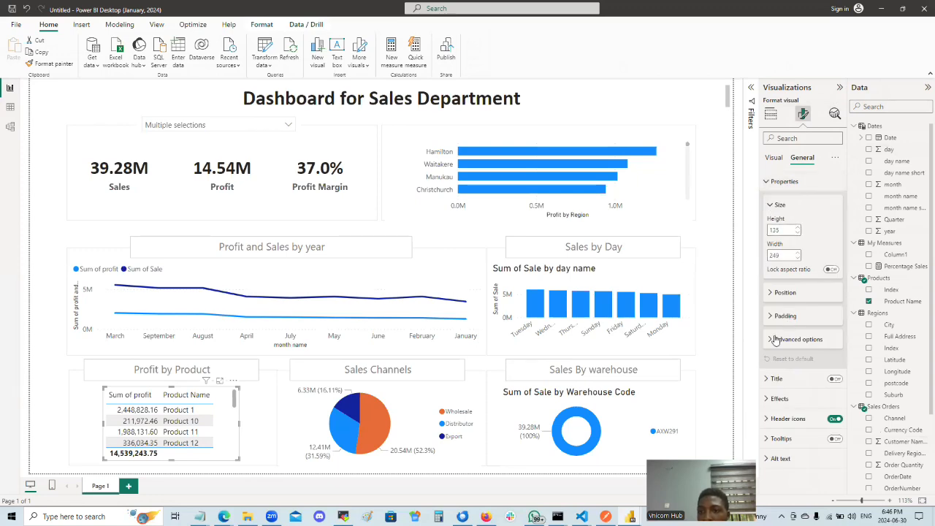
pyautogui.click(770, 183)
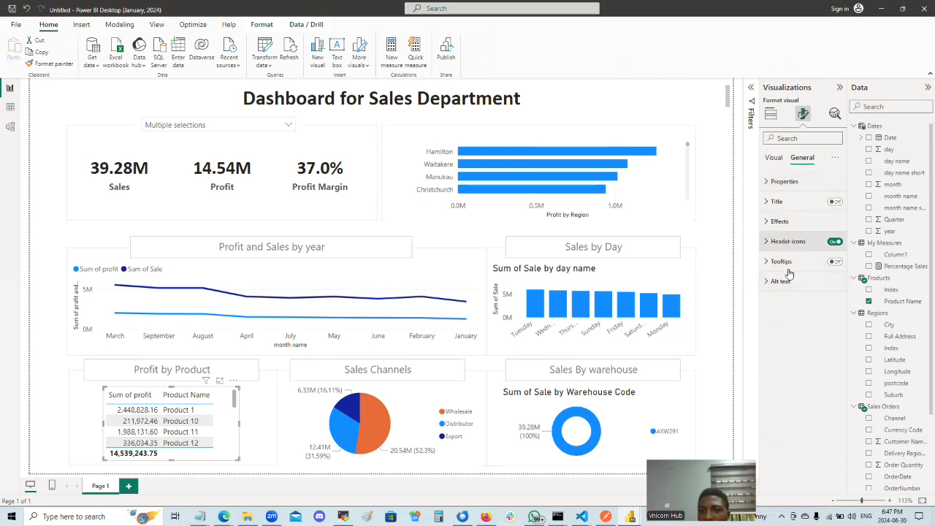
# Sort the Profit by Product table by Sum of profit.
pyautogui.click(233, 380)
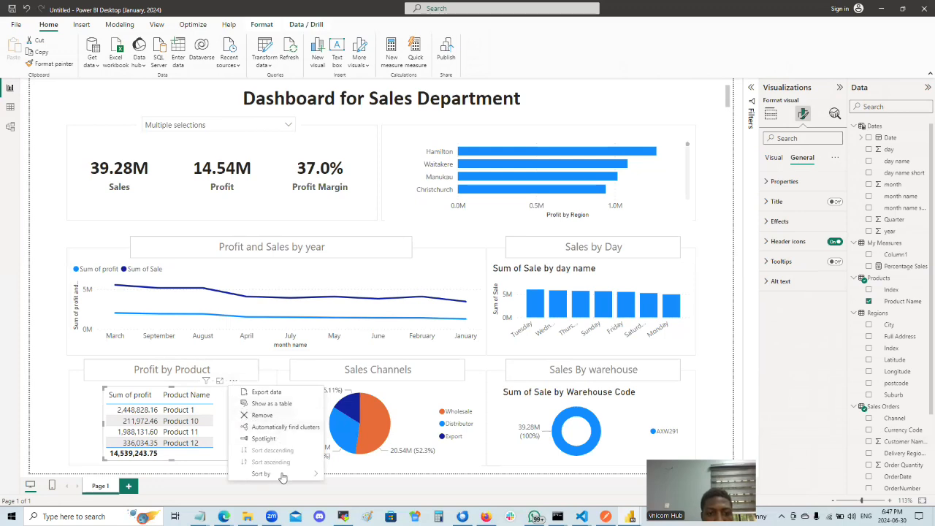
pyautogui.moveTo(284, 476)
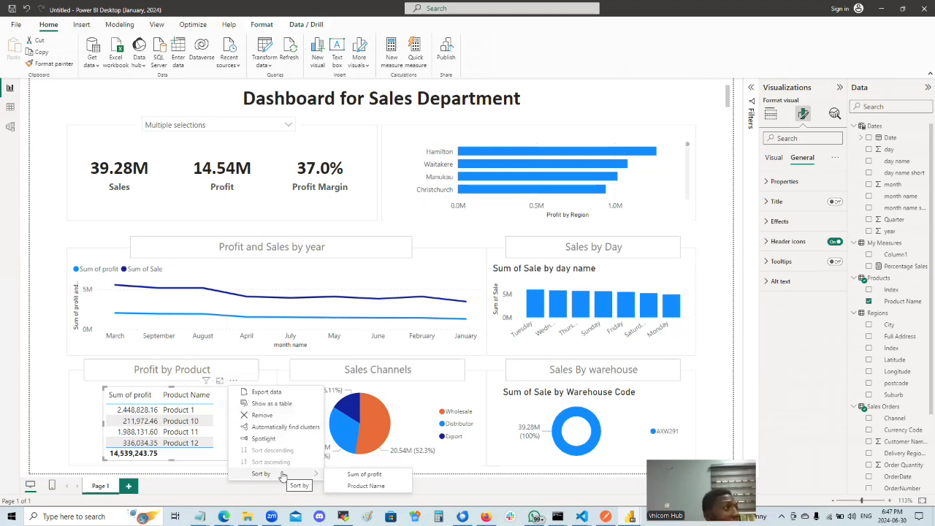
pyautogui.click(365, 474)
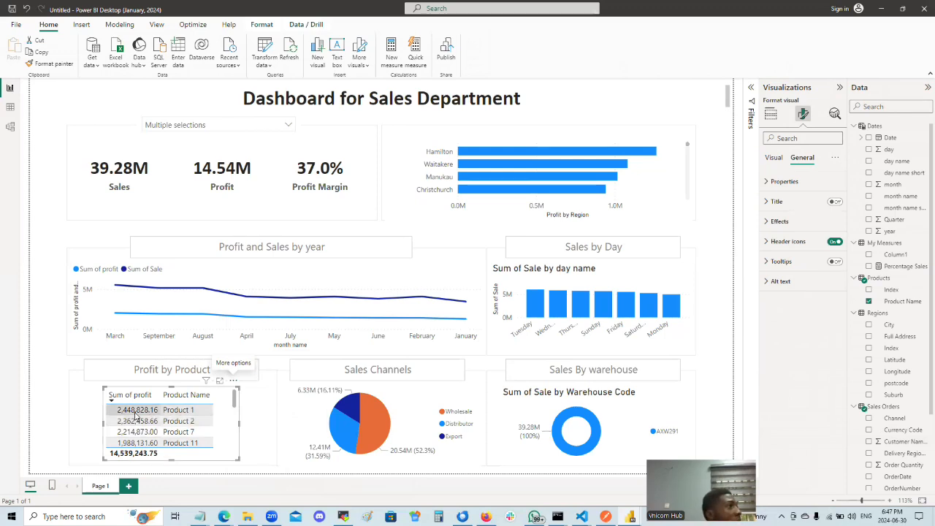
# Sort the axis of the Profit and Sales by year line chart by month name and recheck its sort options.
pyautogui.click(479, 243)
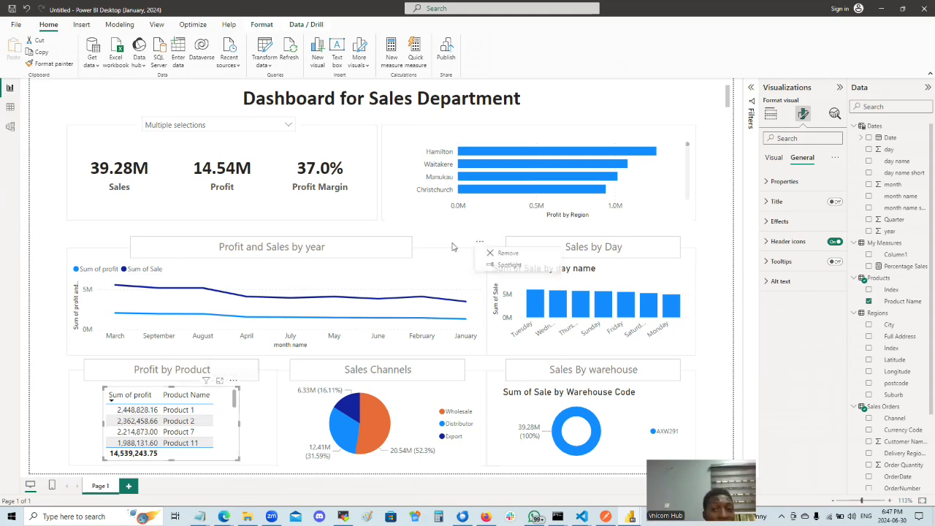
pyautogui.click(428, 298)
pyautogui.click(480, 254)
pyautogui.click(479, 253)
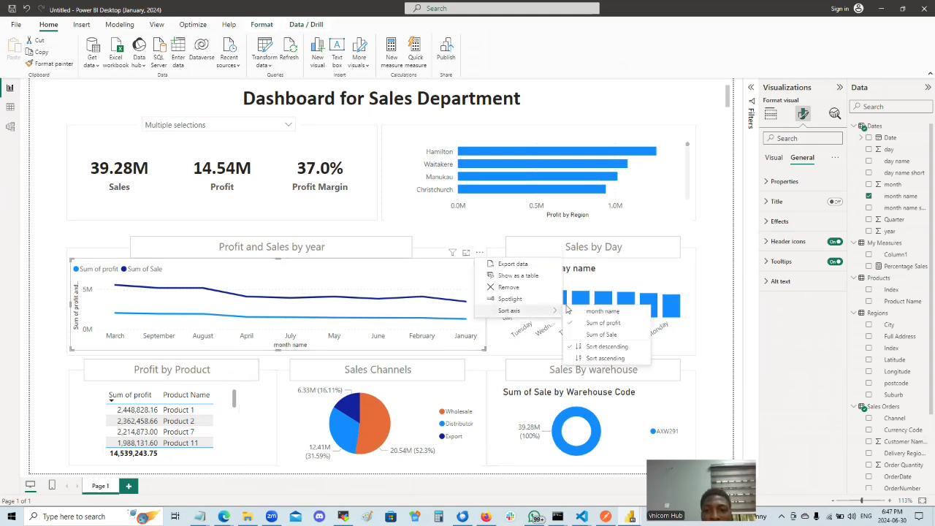
pyautogui.moveTo(553, 311)
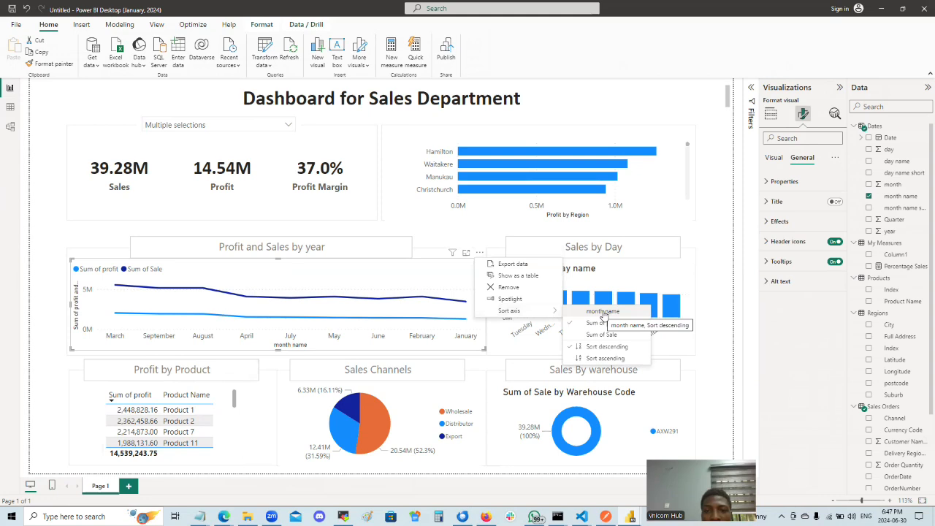
pyautogui.click(612, 313)
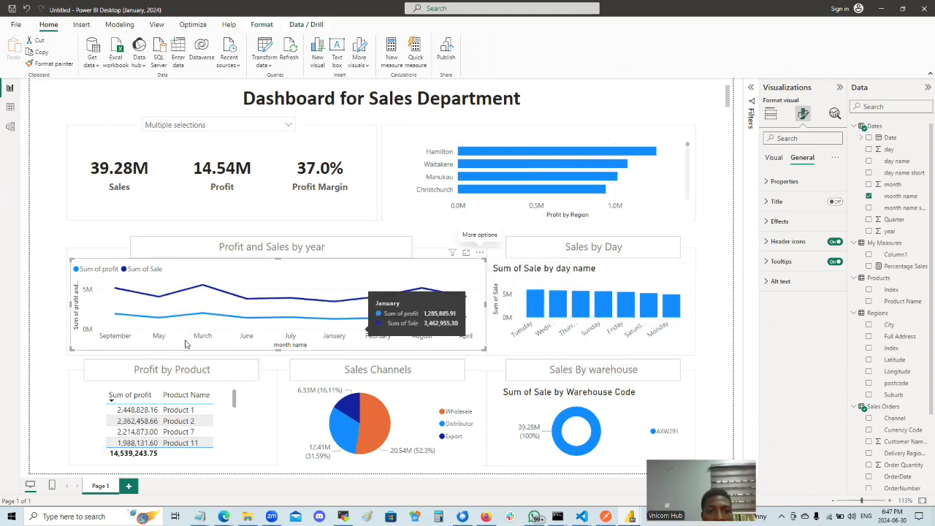
pyautogui.click(480, 253)
pyautogui.moveTo(518, 310)
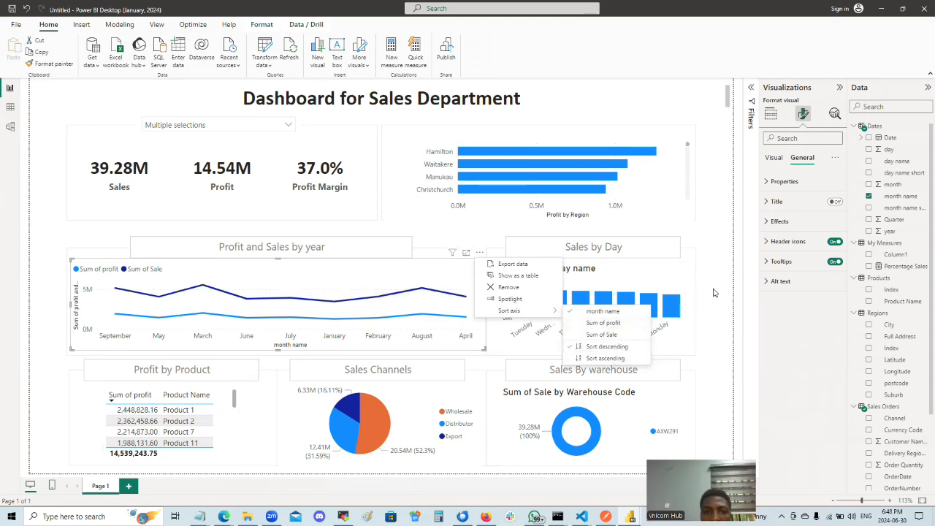
pyautogui.click(104, 346)
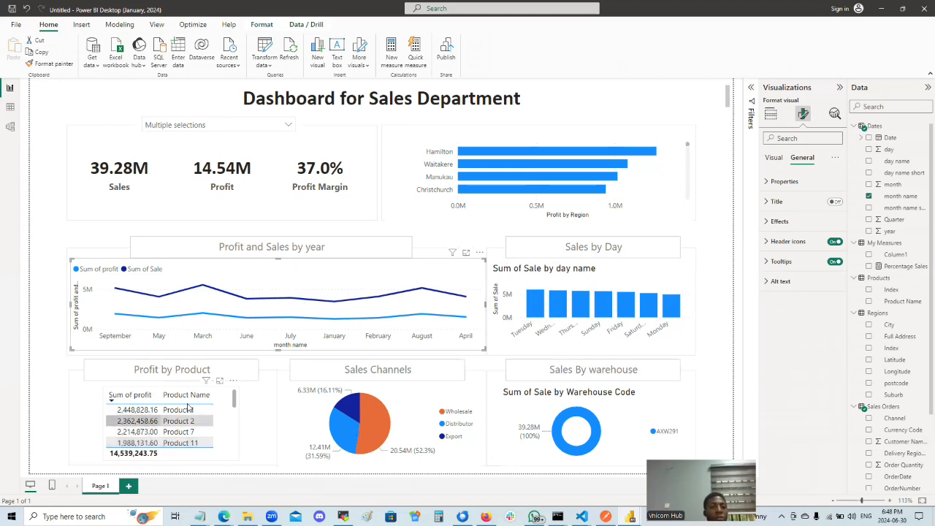
# Look through the sorted Profit by Product table from its first to its last row.
pyautogui.scroll(-5, 179, 428)
pyautogui.scroll(5, 181, 431)
pyautogui.scroll(-5, 182, 432)
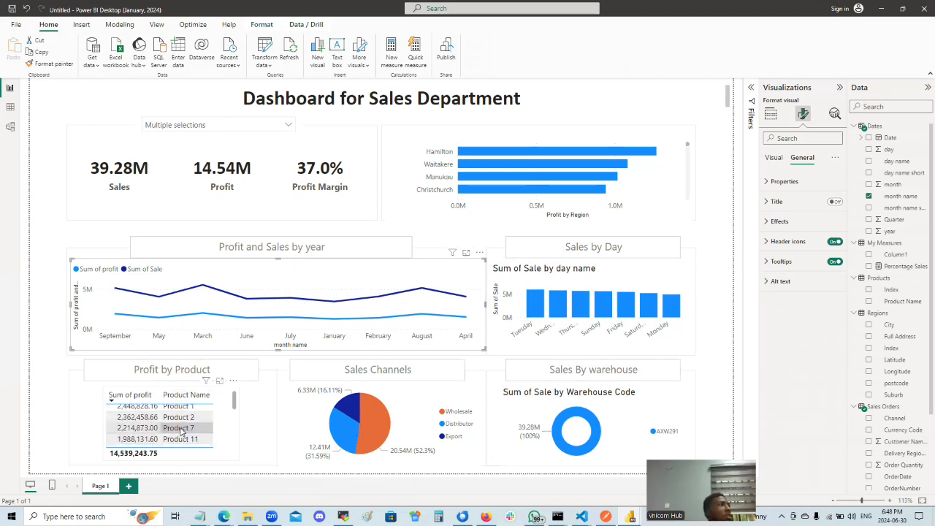
pyautogui.scroll(5, 181, 432)
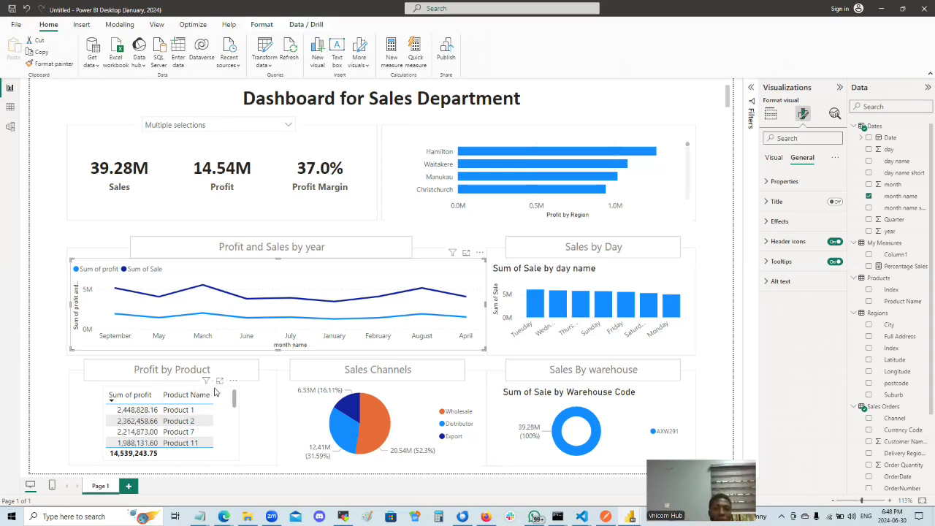
pyautogui.scroll(-5, 155, 424)
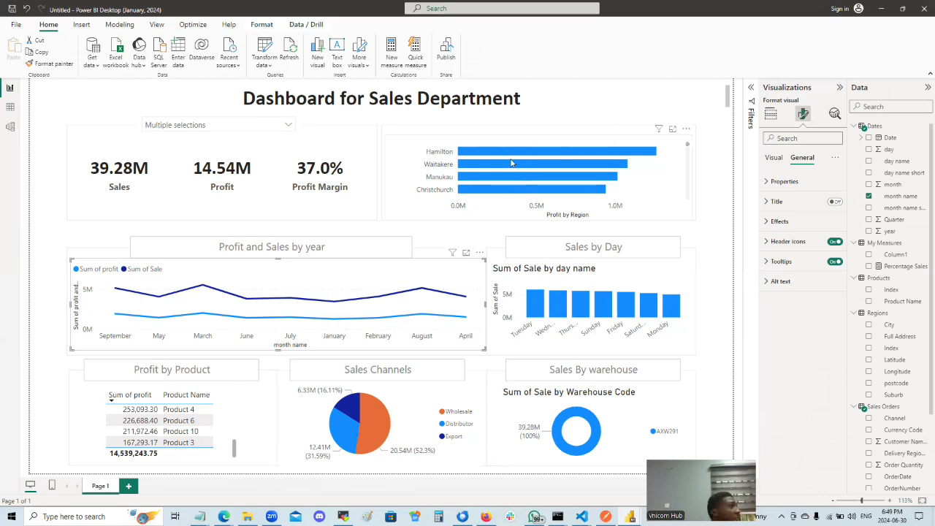
# Cross-filter the dashboard by Hamilton in the Profit by Region chart, review the product profits, and clear the selection.
pyautogui.moveTo(488, 152)
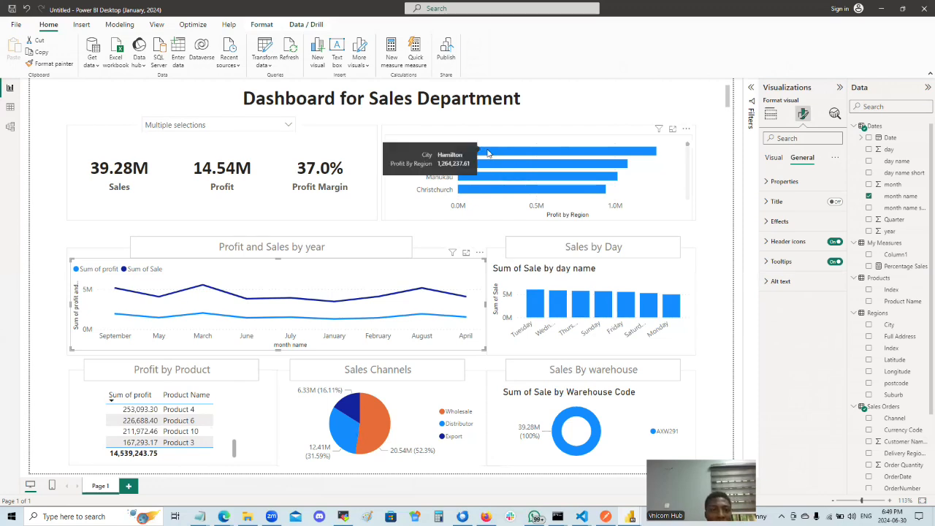
pyautogui.click(488, 152)
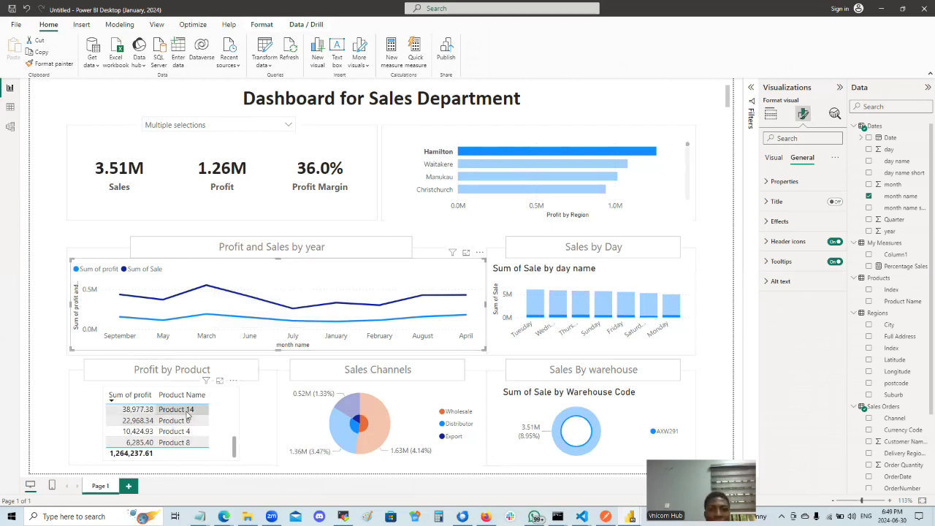
pyautogui.scroll(5, 211, 431)
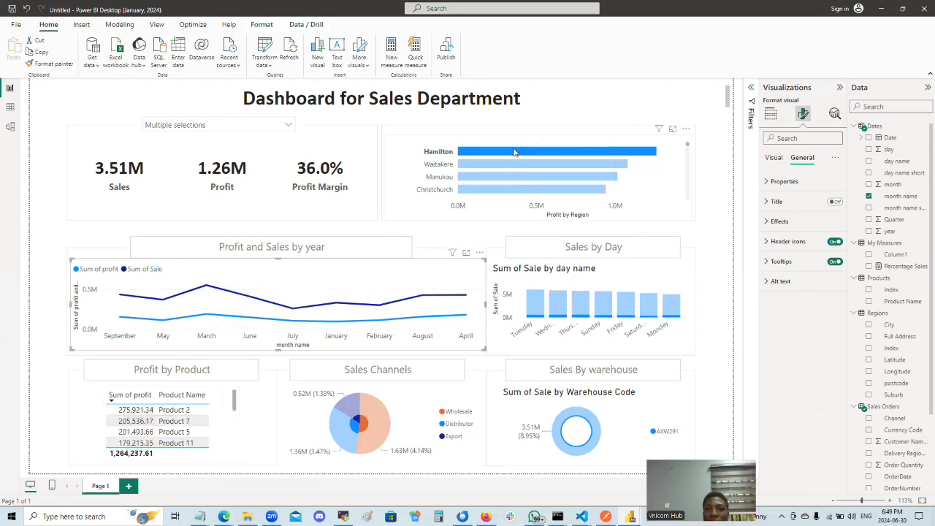
pyautogui.click(466, 182)
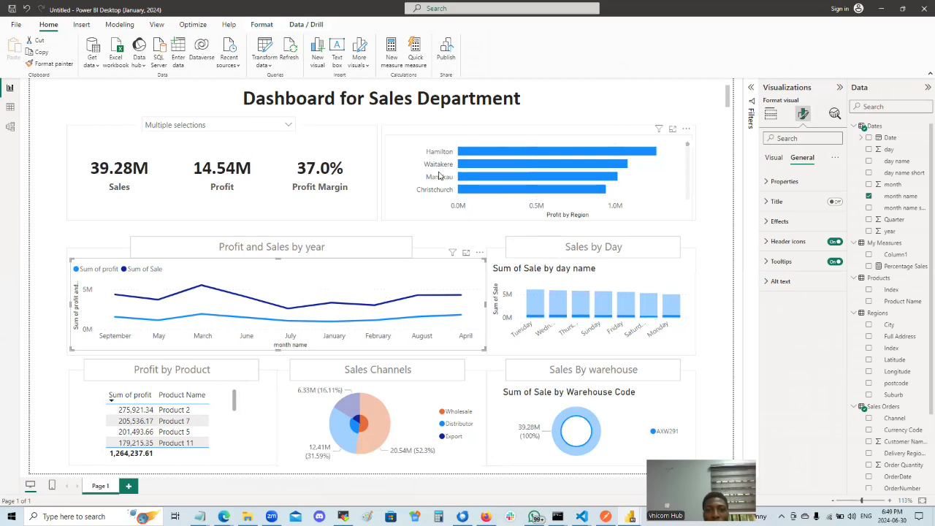
# Cross-filter the dashboard by Waitakere and by Christchurch in turn to compare the product profits, and clear the selection.
pyautogui.click(494, 165)
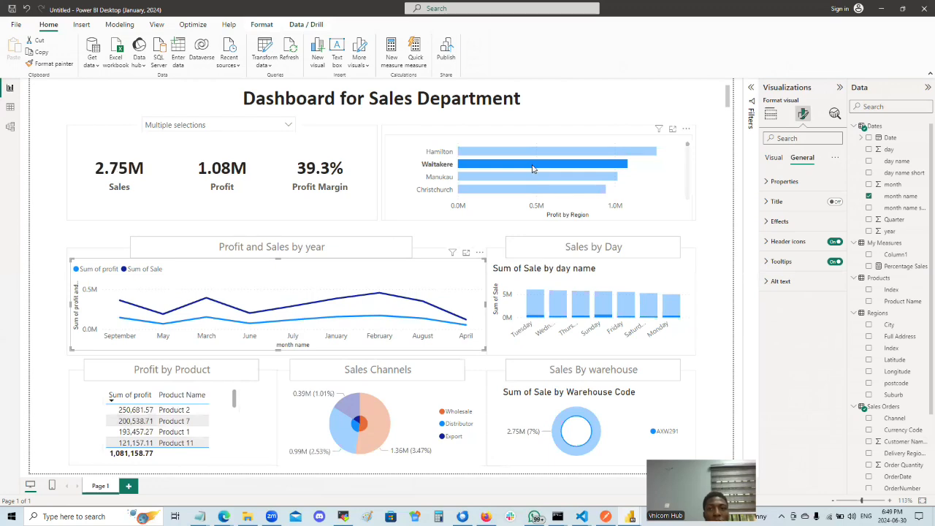
pyautogui.click(494, 195)
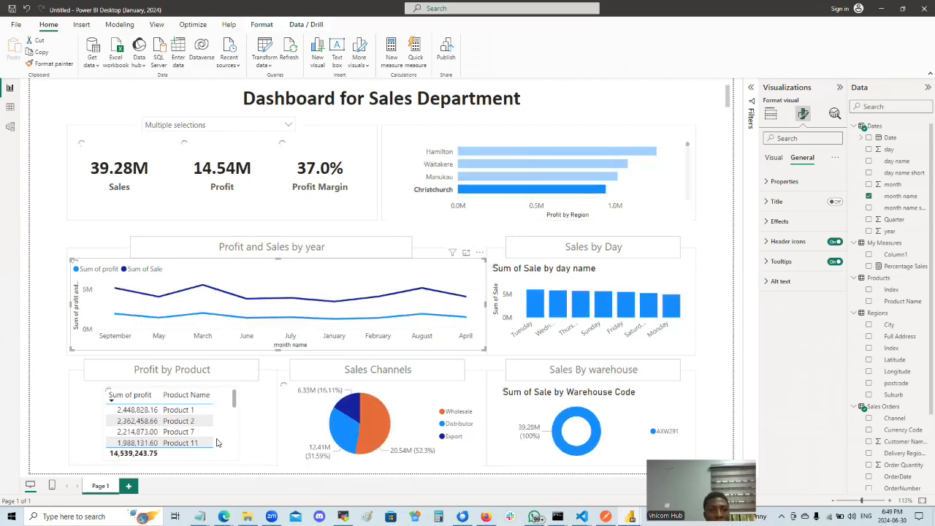
pyautogui.scroll(-3, 215, 424)
pyautogui.scroll(3, 216, 424)
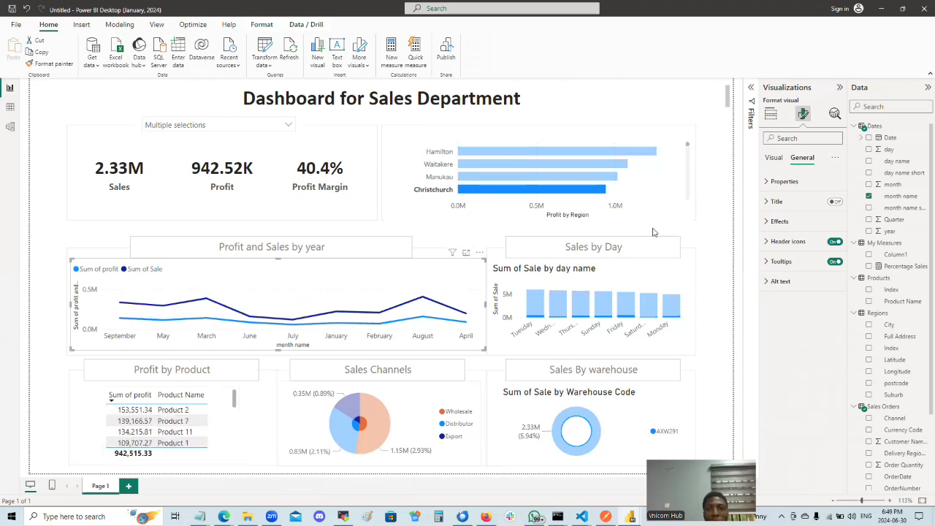
pyautogui.click(637, 178)
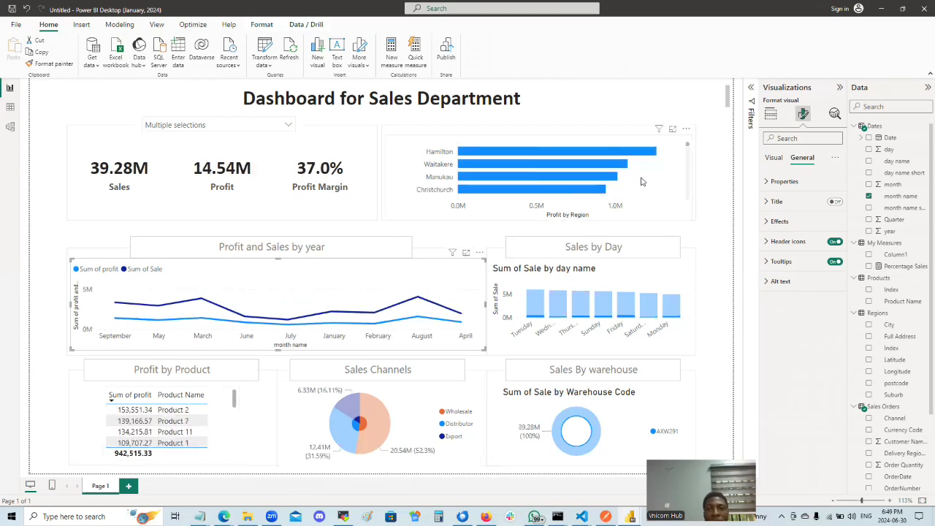
# Cross-filter the dashboard by Taupo in the Profit by Region chart and clear the selection.
pyautogui.scroll(-3, 643, 181)
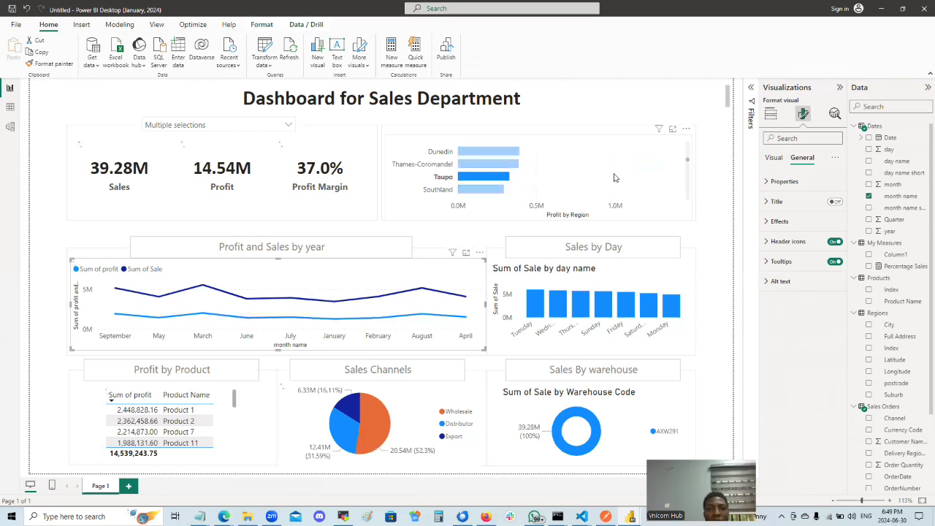
pyautogui.click(489, 177)
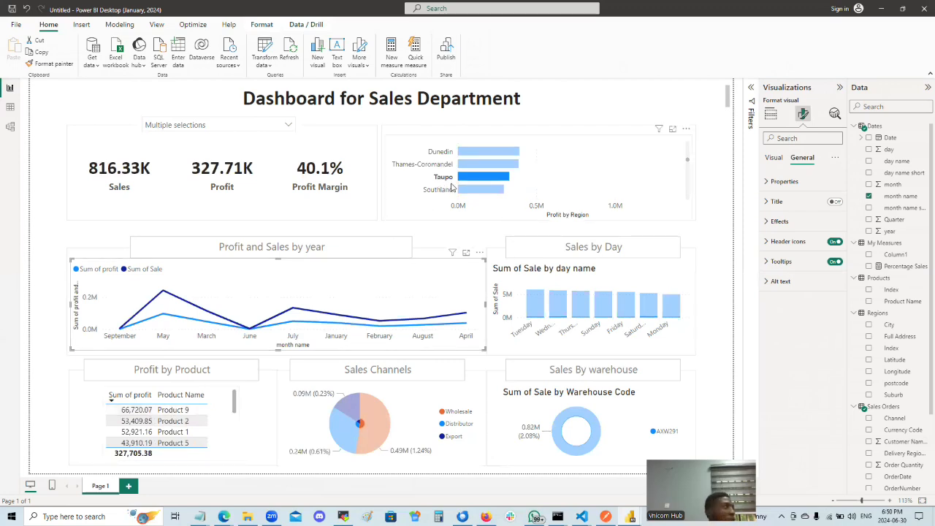
pyautogui.click(530, 183)
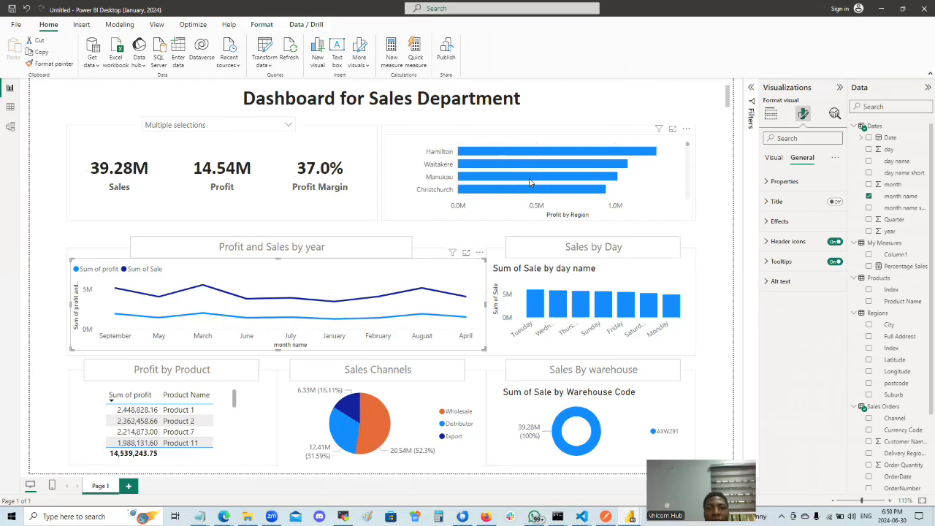
# Cross-filter the dashboard by Hamilton, Waitakere and Manukau one after another to compare each region's figures.
pyautogui.click(493, 152)
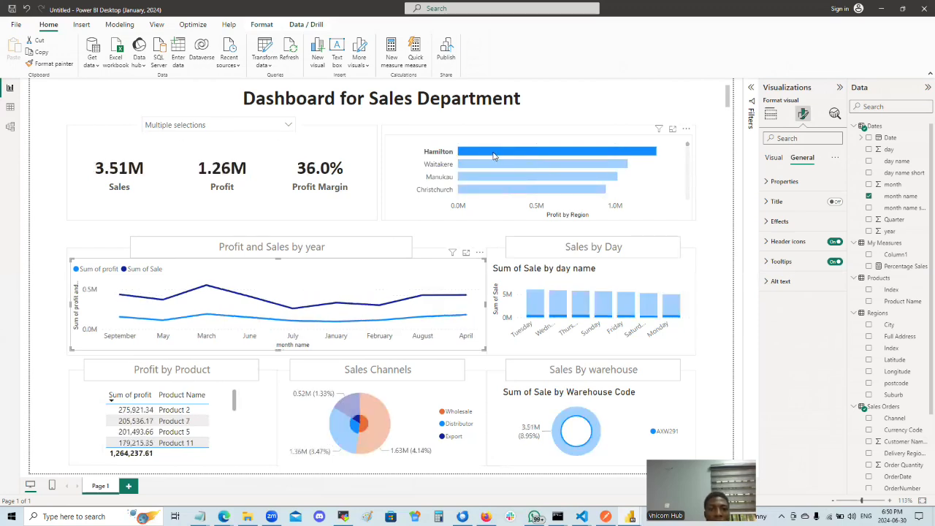
pyautogui.click(489, 165)
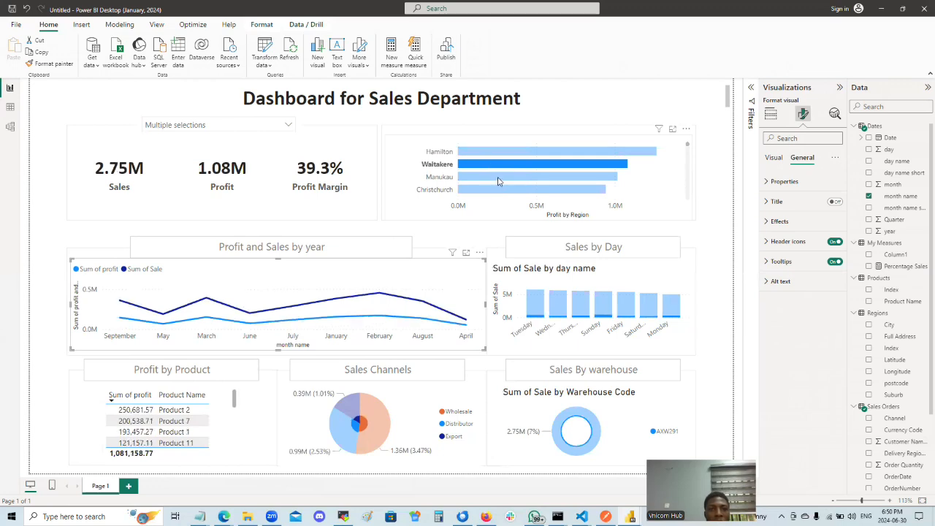
pyautogui.click(498, 181)
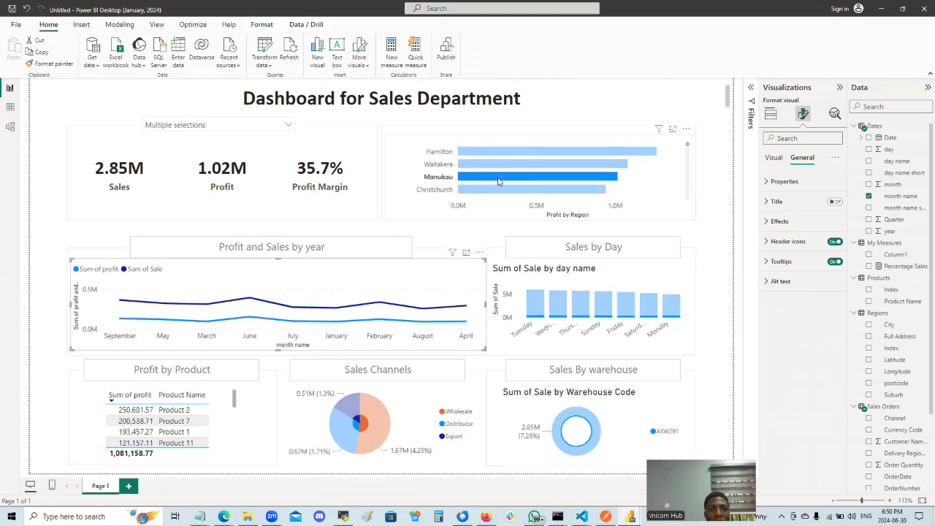
pyautogui.moveTo(529, 179)
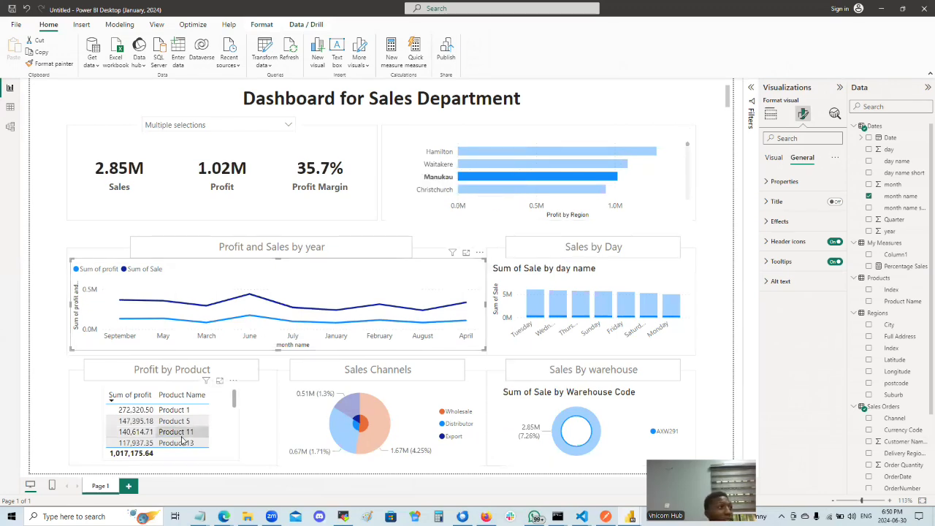
# Switch the region cross-filter from Manukau to Hamilton and look through that region's rows in the Profit by Product table.
pyautogui.click(557, 151)
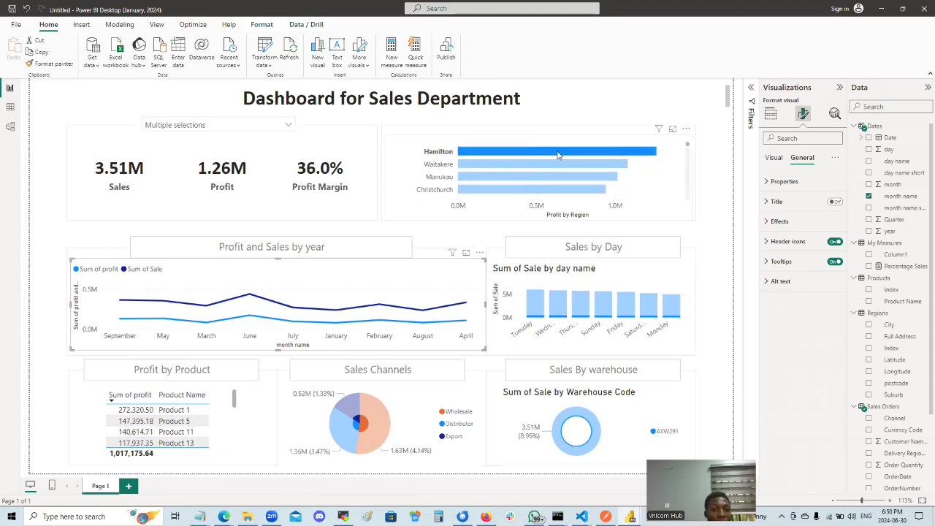
pyautogui.scroll(-1, 173, 416)
pyautogui.scroll(-8, 173, 416)
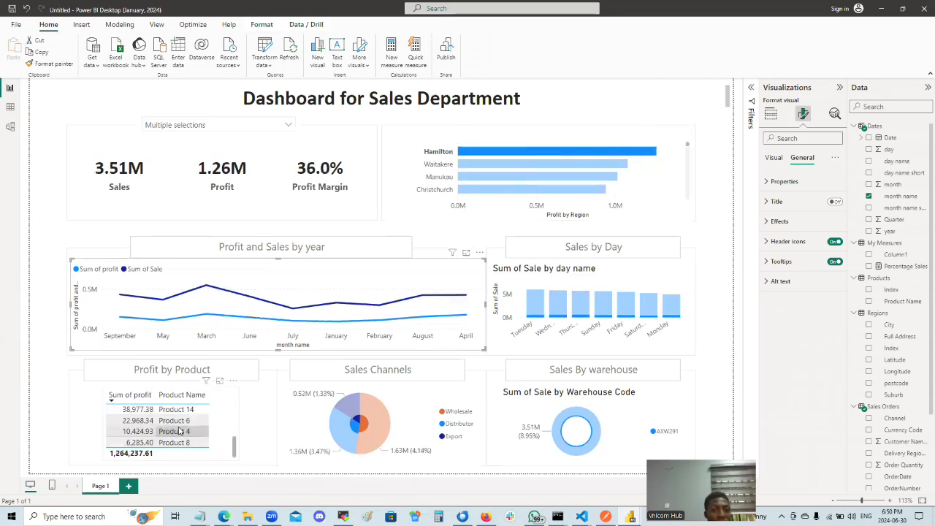
pyautogui.scroll(5, 182, 432)
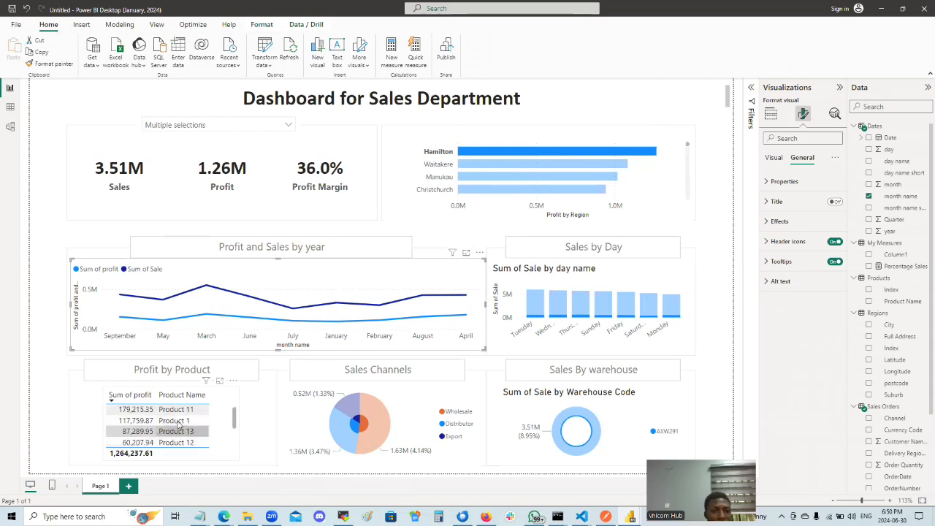
# Clear the Hamilton cross-filter and briefly cross-filter the dashboard by Tuesday in the Sales by Day chart.
pyautogui.scroll(3, 178, 423)
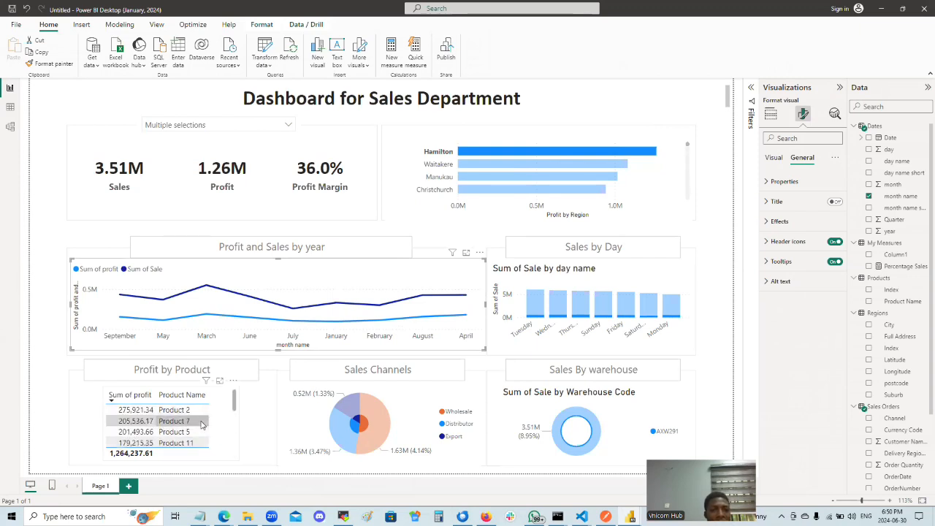
pyautogui.click(588, 154)
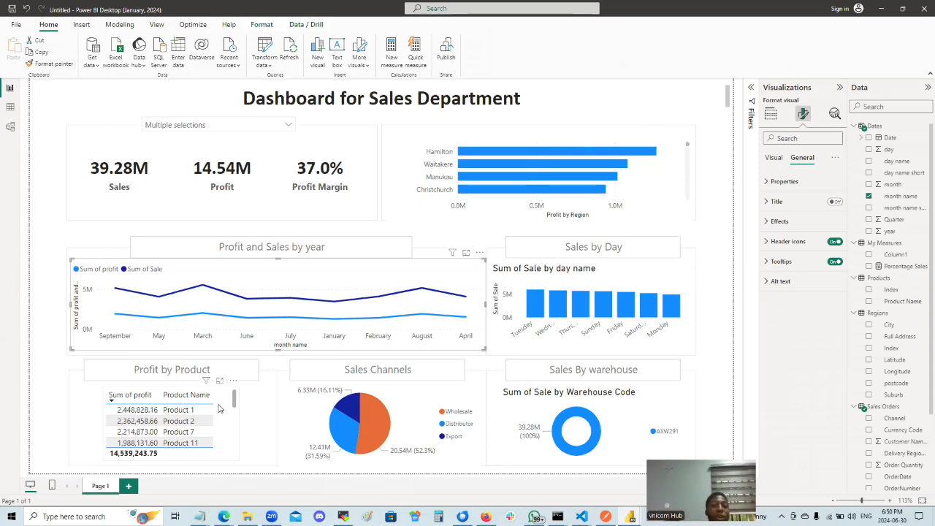
pyautogui.click(537, 307)
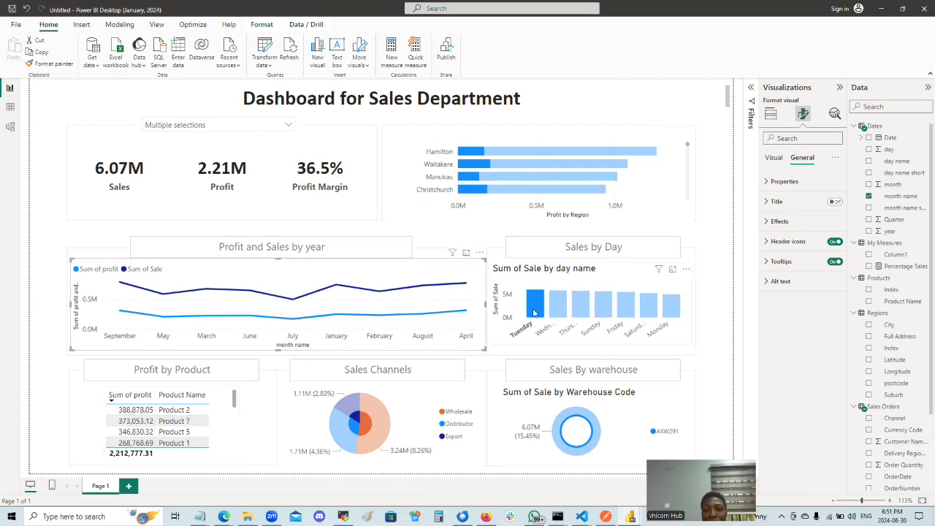
pyautogui.click(585, 323)
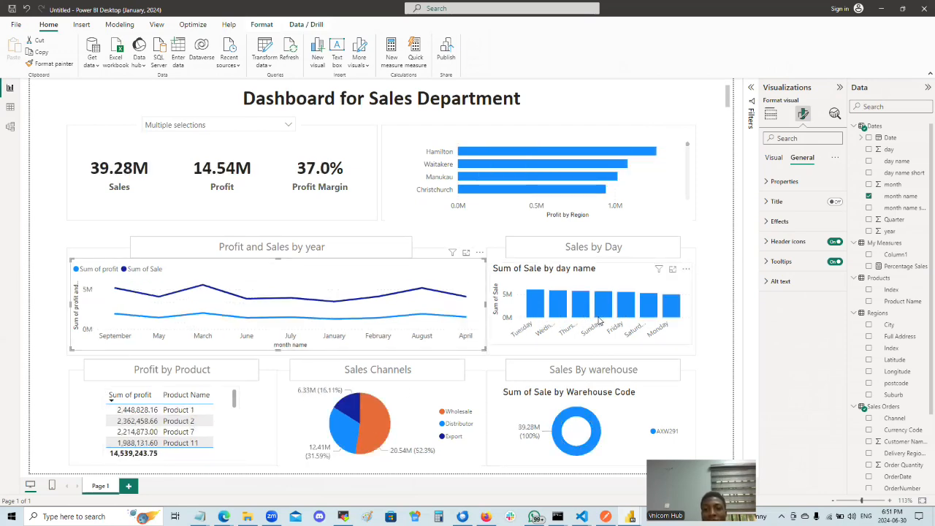
# Cross-filter the dashboard by Sunday and by Wednesday in turn and examine the monthly values in the Profit and Sales line chart.
pyautogui.moveTo(602, 310)
pyautogui.click(602, 311)
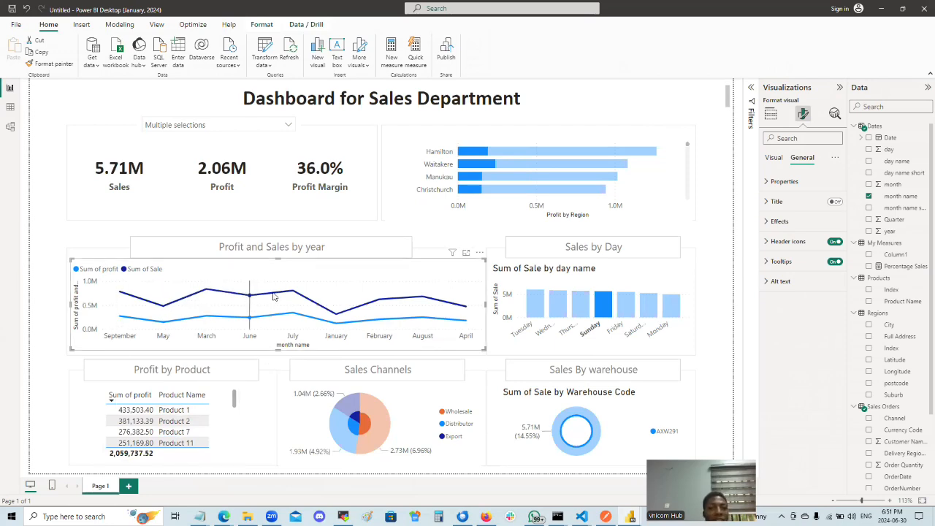
pyautogui.moveTo(417, 305)
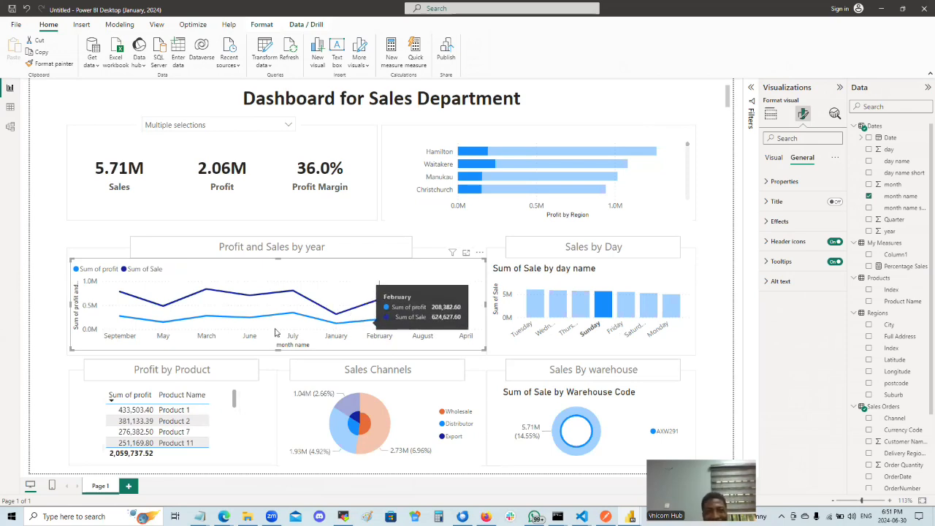
pyautogui.click(556, 307)
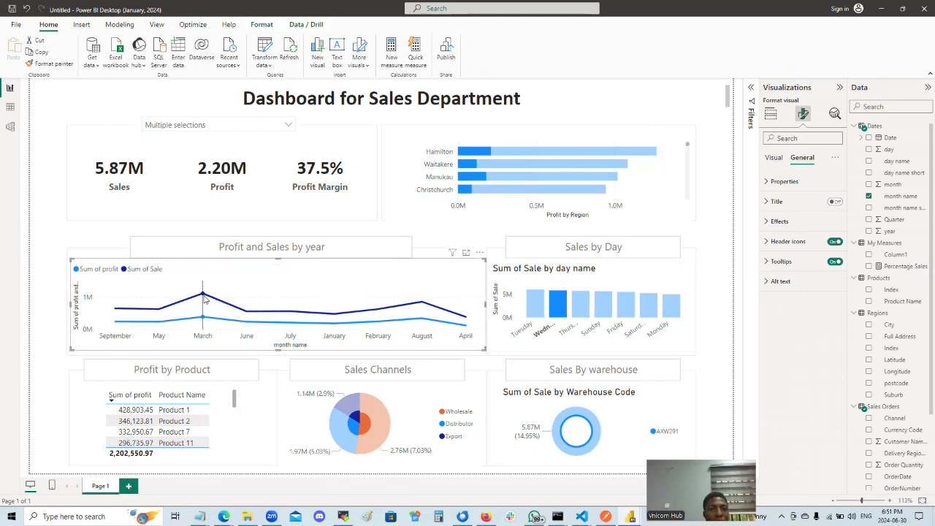
pyautogui.moveTo(205, 300)
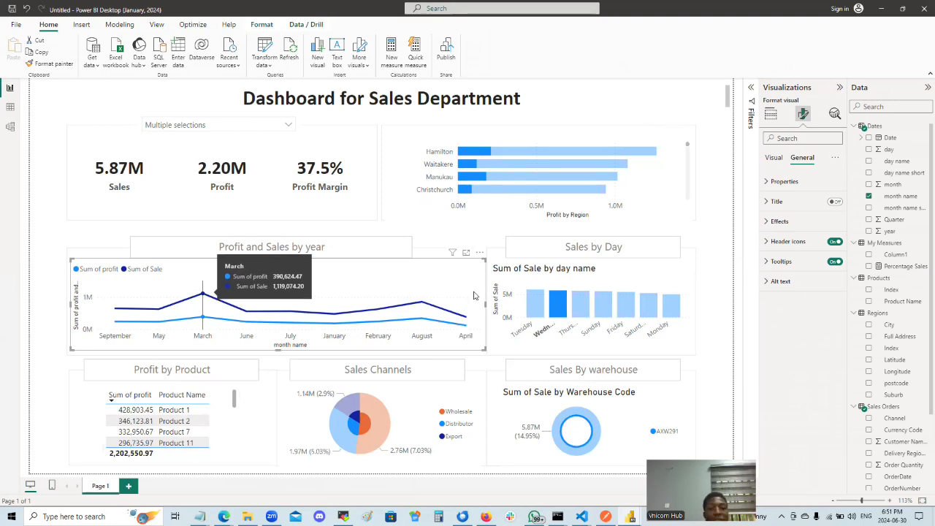
# Replace the Wednesday cross-filter with Thursday to review the line chart, and clear the day selection.
pyautogui.click(592, 314)
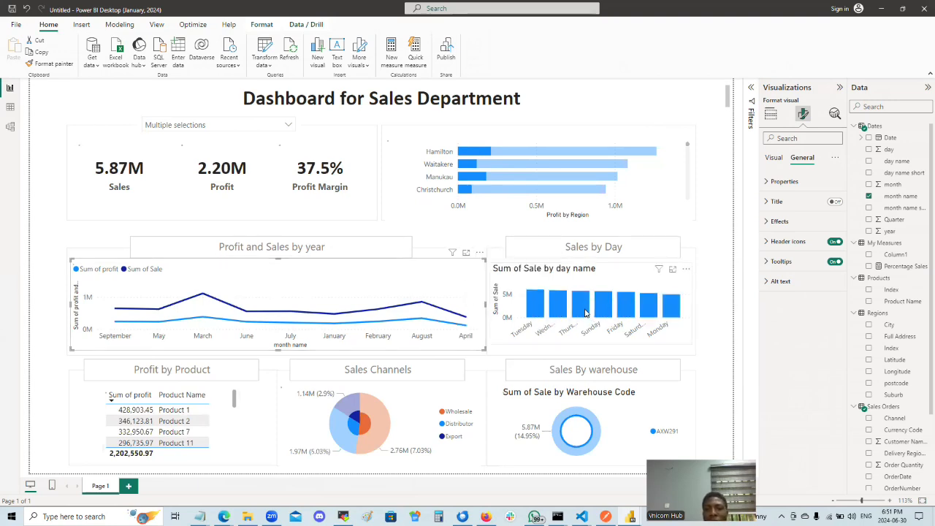
pyautogui.click(585, 313)
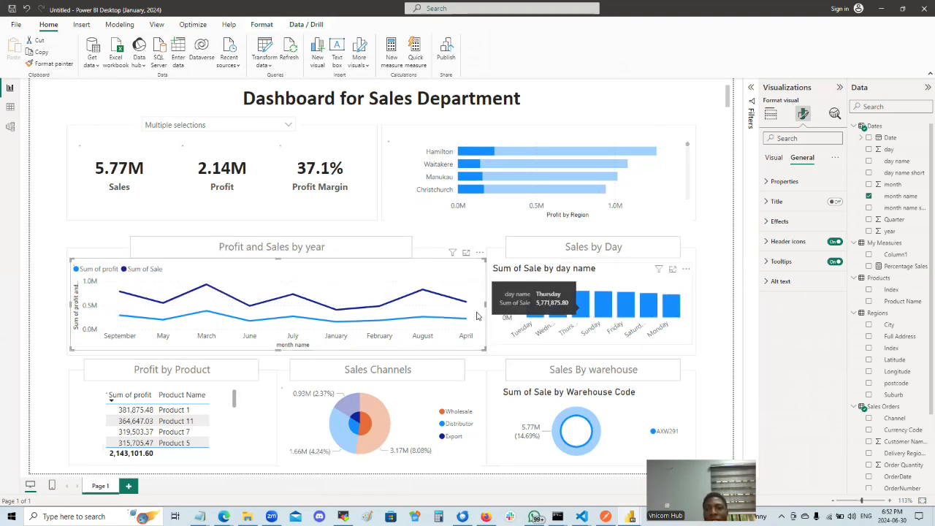
pyautogui.click(402, 323)
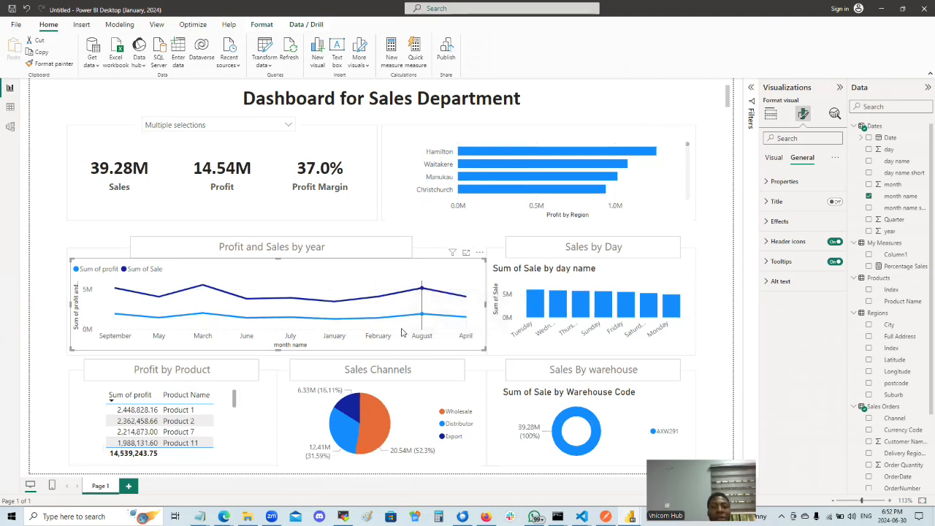
pyautogui.moveTo(403, 332)
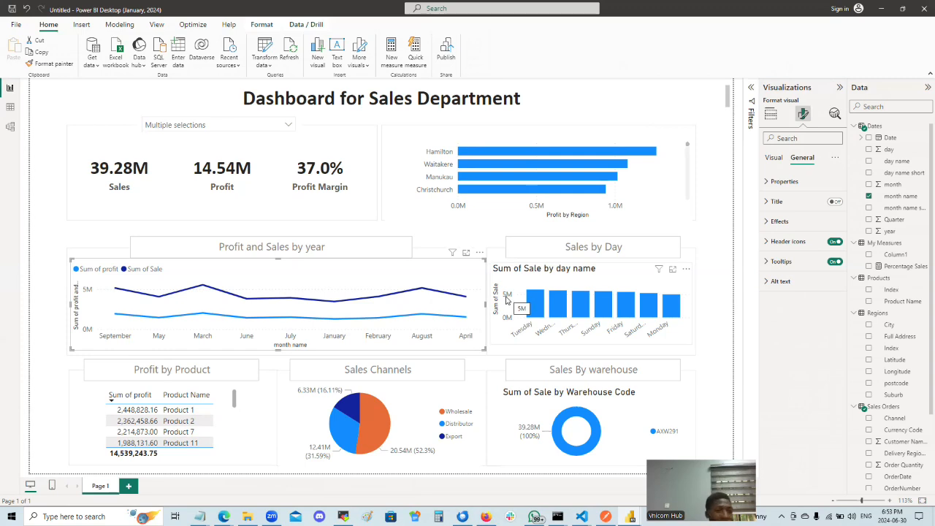
# Cross-filter the dashboard by Product 1 and look through its share of every region in the Profit by Region chart.
pyautogui.click(147, 413)
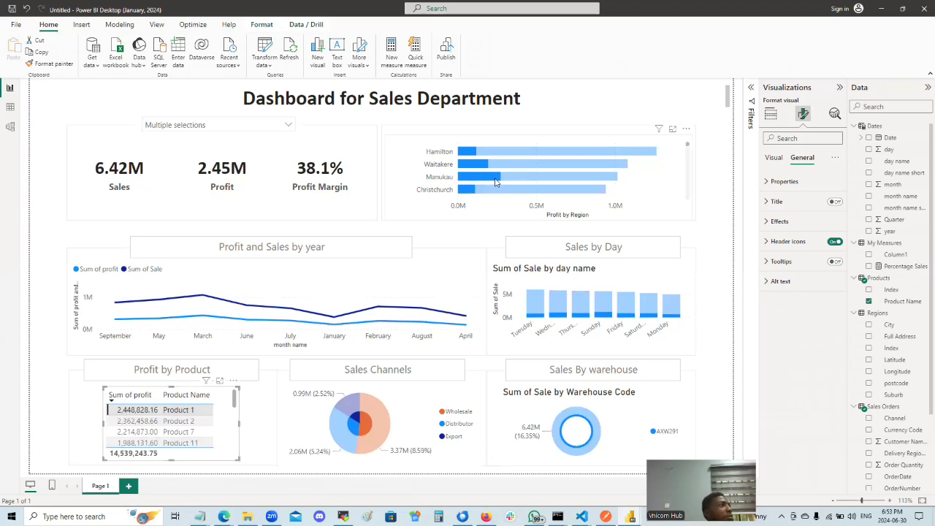
pyautogui.moveTo(491, 182)
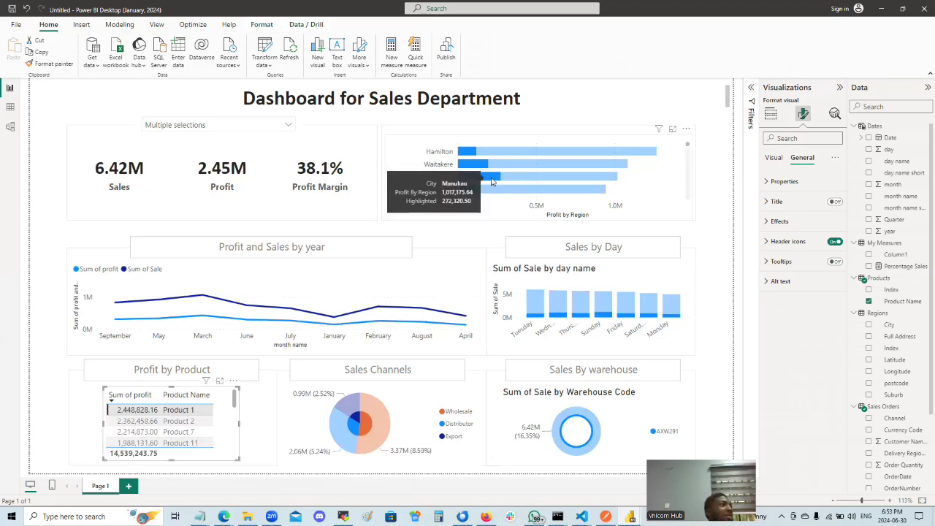
pyautogui.scroll(-5, 563, 186)
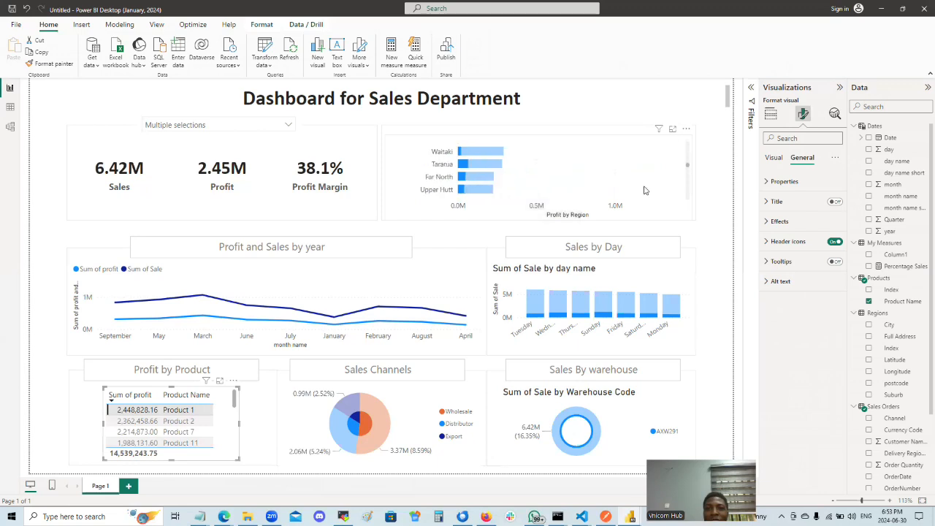
pyautogui.scroll(-5, 644, 190)
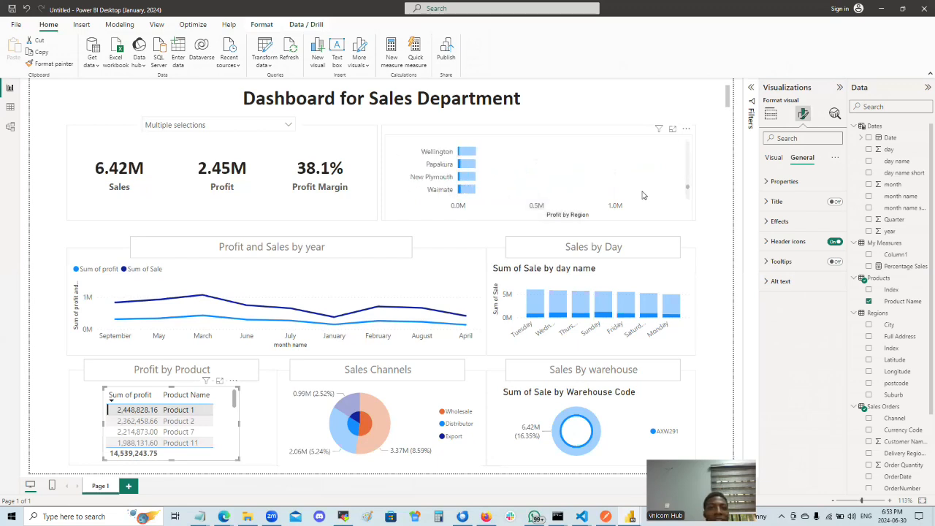
pyautogui.scroll(10, 642, 195)
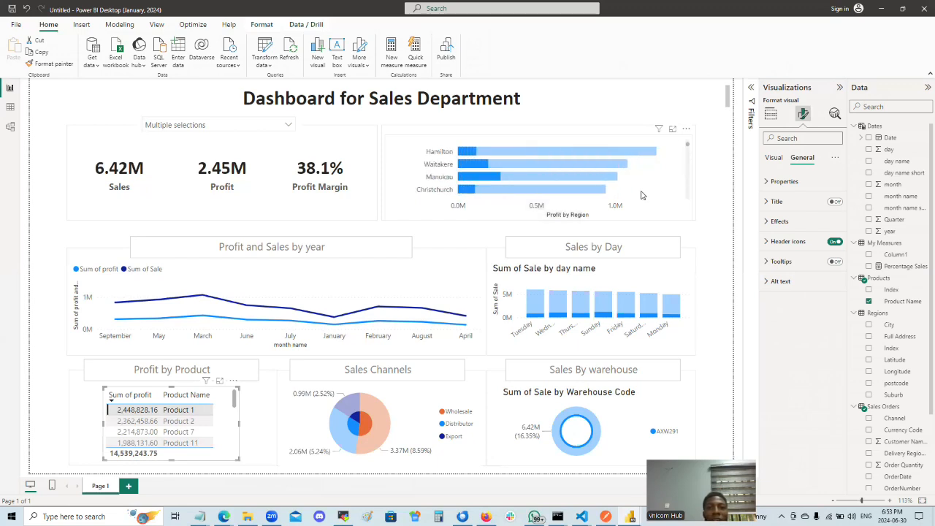
# Sort the Profit by Region chart in descending order, check Waitakere's highlighted profit and clear the Product 1 selection.
pyautogui.rightClick(685, 133)
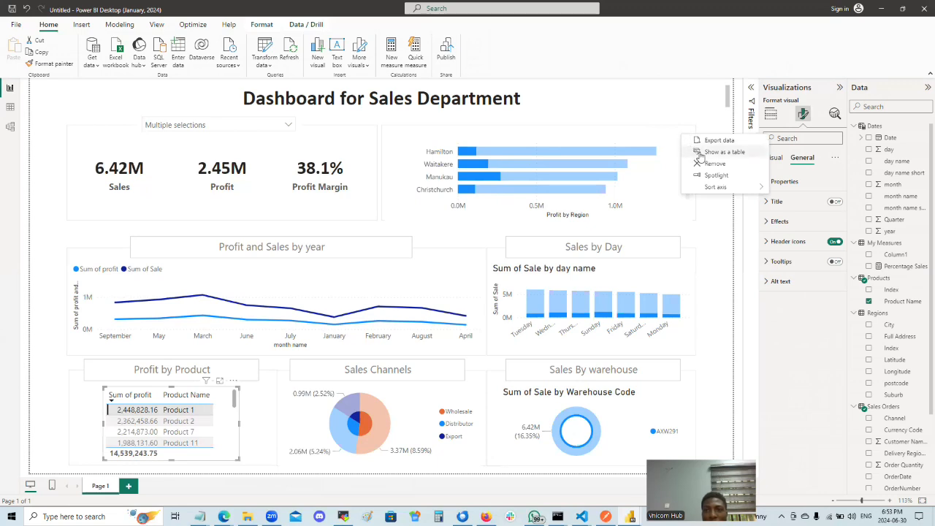
pyautogui.moveTo(717, 188)
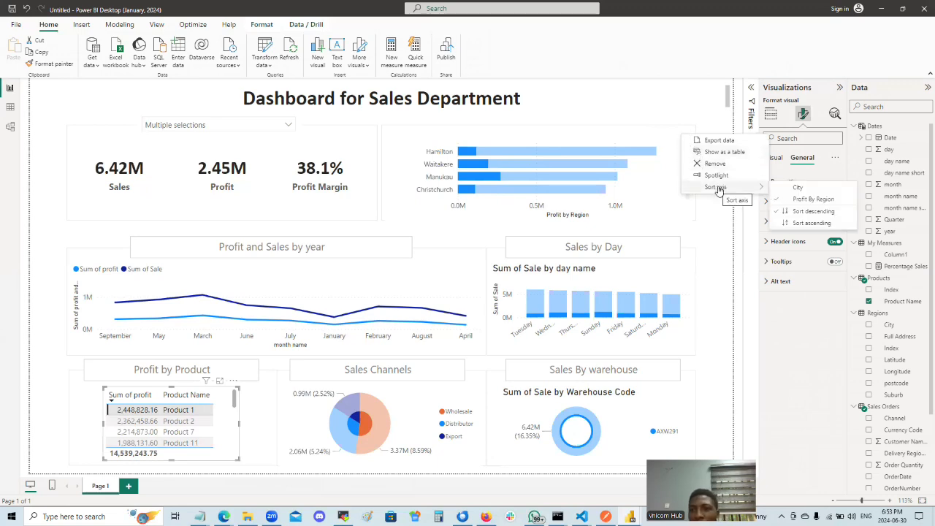
pyautogui.click(830, 212)
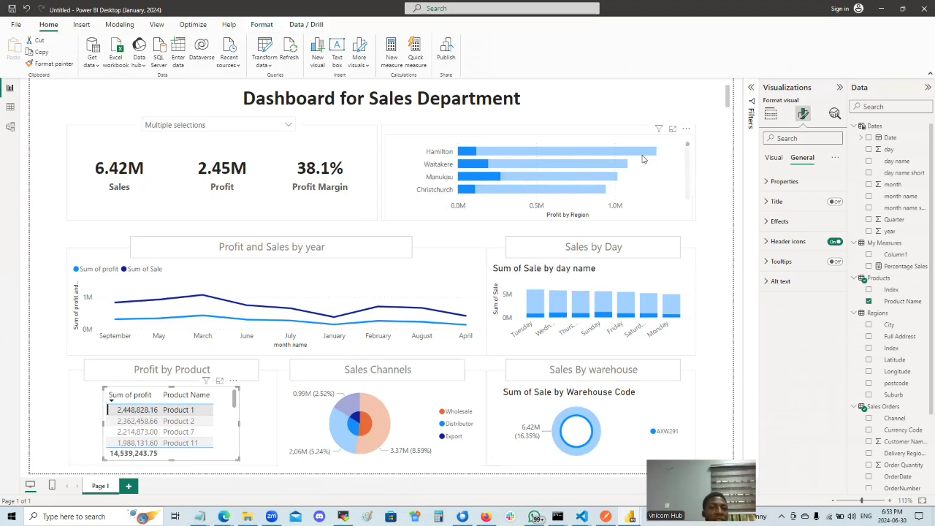
pyautogui.moveTo(605, 164)
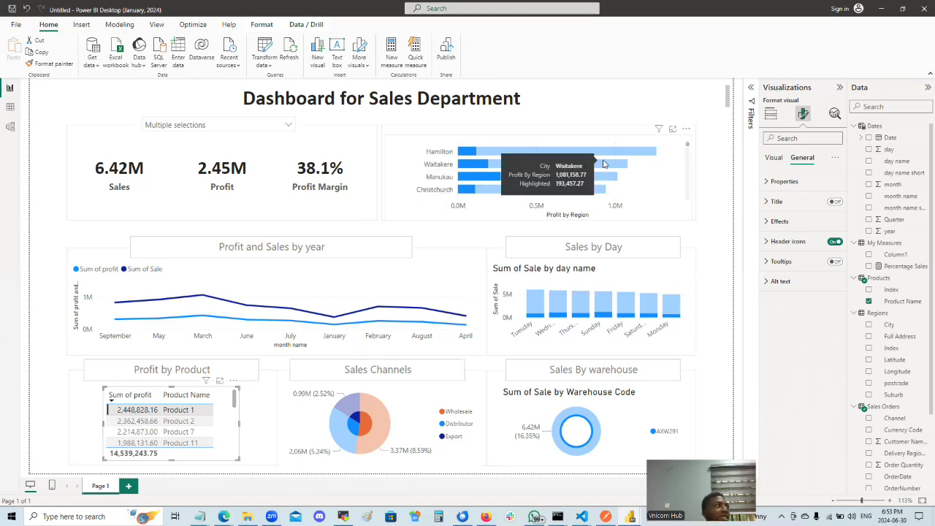
pyautogui.click(134, 413)
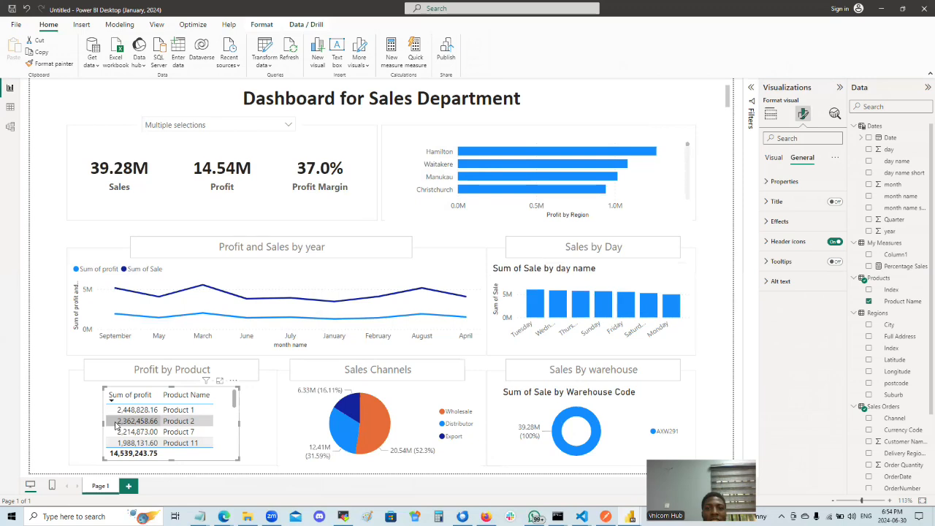
# Cross-filter the dashboard by Product 2 and look through its share of each region in the Profit by Region chart.
pyautogui.click(116, 423)
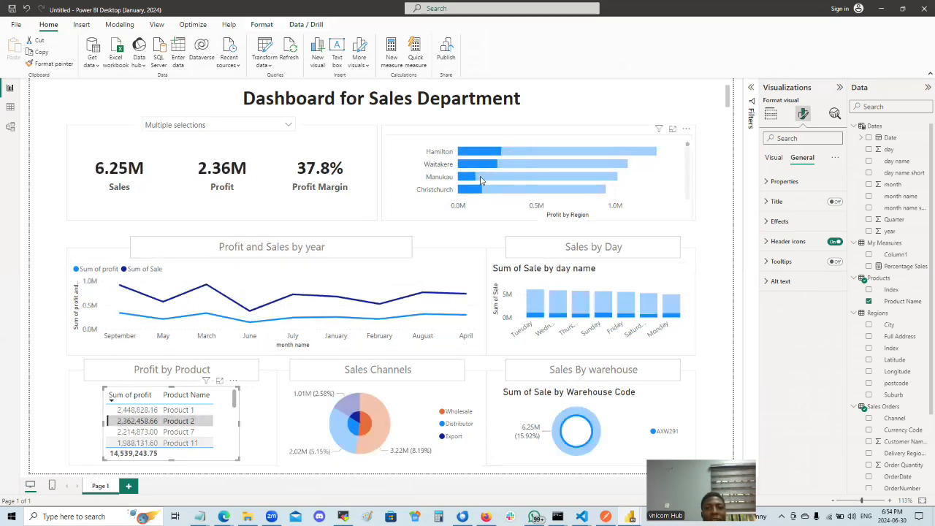
pyautogui.scroll(-2, 521, 187)
pyautogui.scroll(-2, 521, 187)
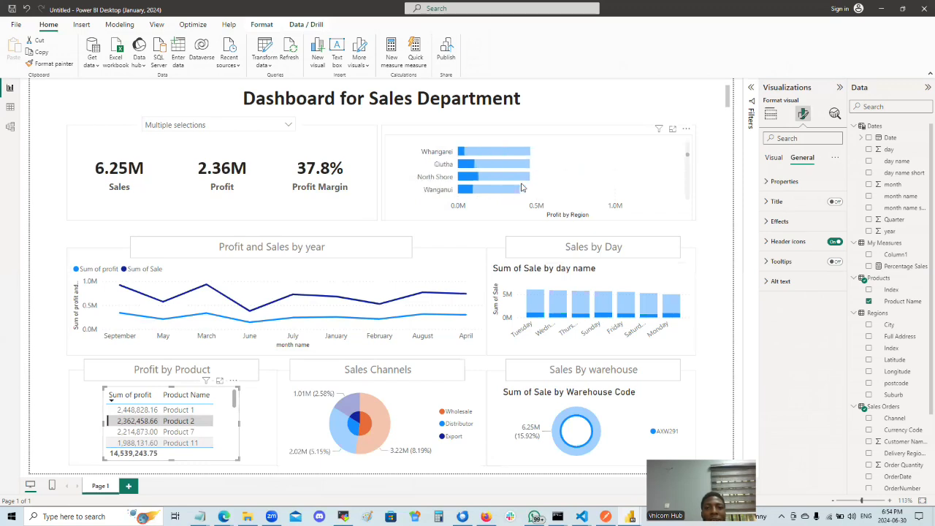
pyautogui.scroll(6, 521, 187)
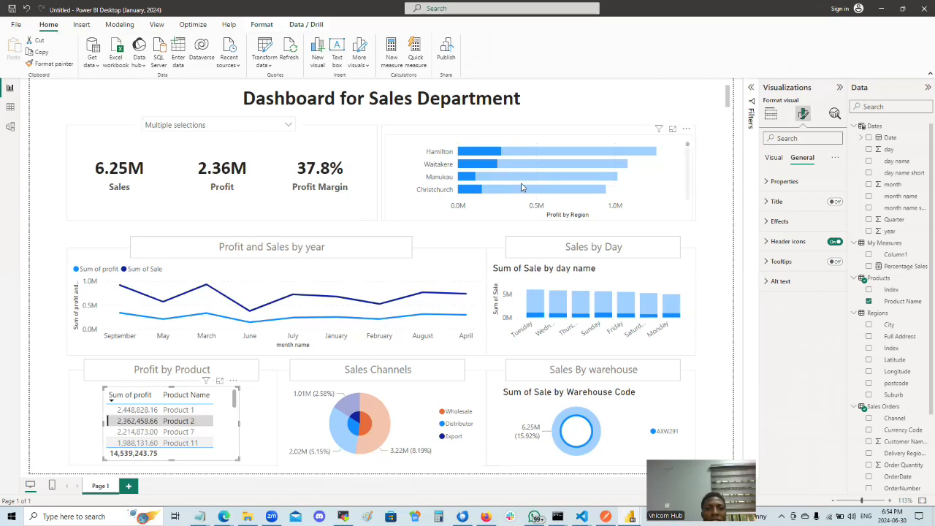
pyautogui.scroll(-2, 522, 187)
pyautogui.scroll(2, 522, 188)
# Switch the product cross-filter to Product 1, look through all regions down to the lowest profits, and clear the selection.
pyautogui.click(141, 414)
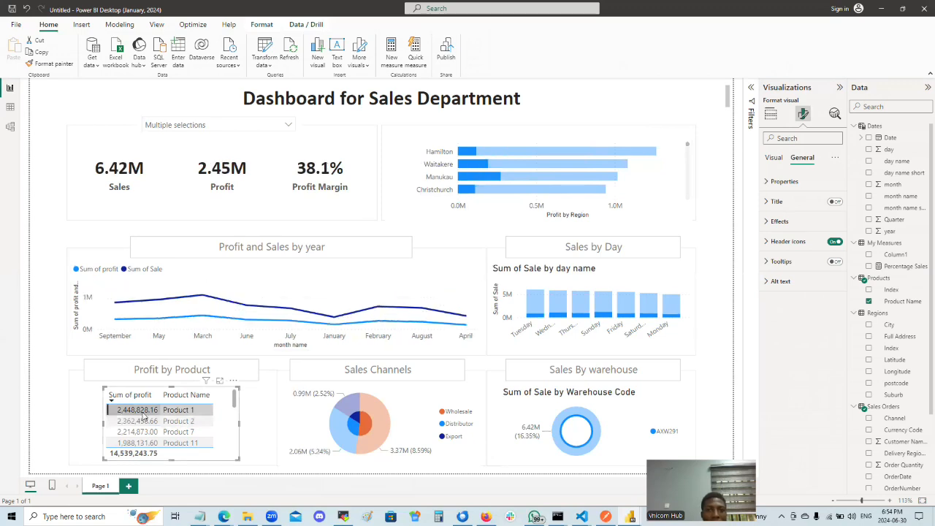
pyautogui.scroll(-2, 508, 186)
pyautogui.scroll(-4, 508, 185)
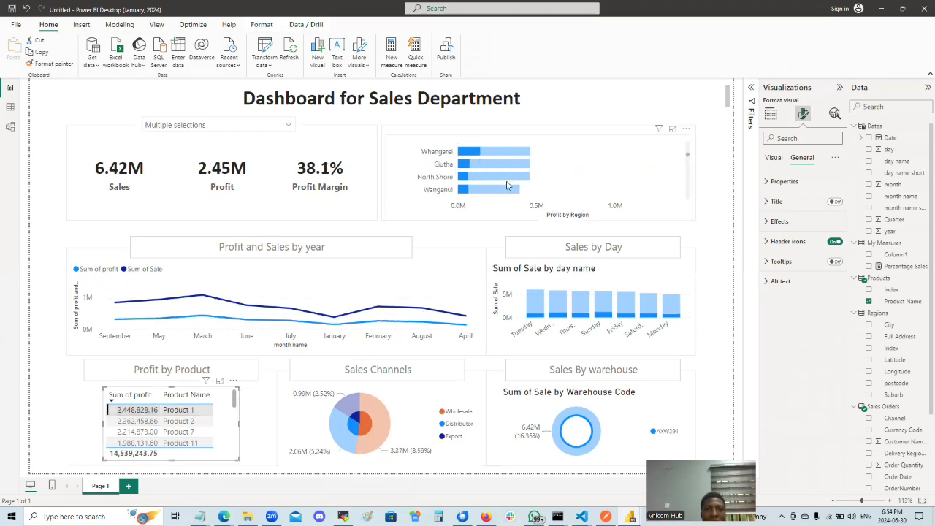
pyautogui.scroll(-4, 508, 187)
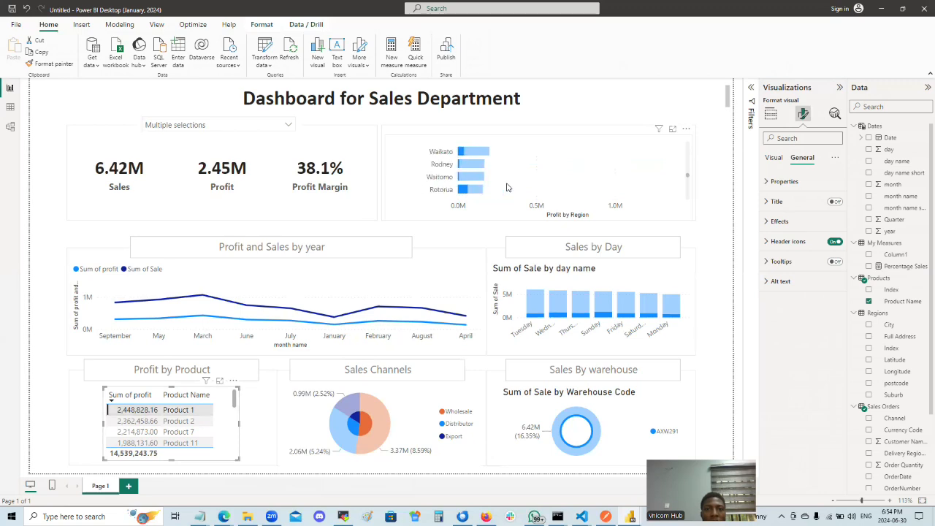
pyautogui.scroll(-6, 508, 189)
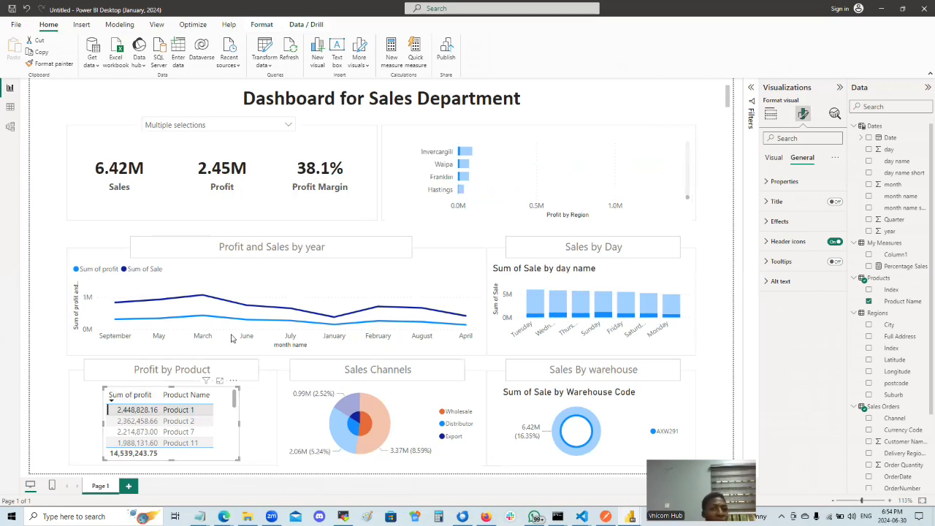
pyautogui.click(156, 413)
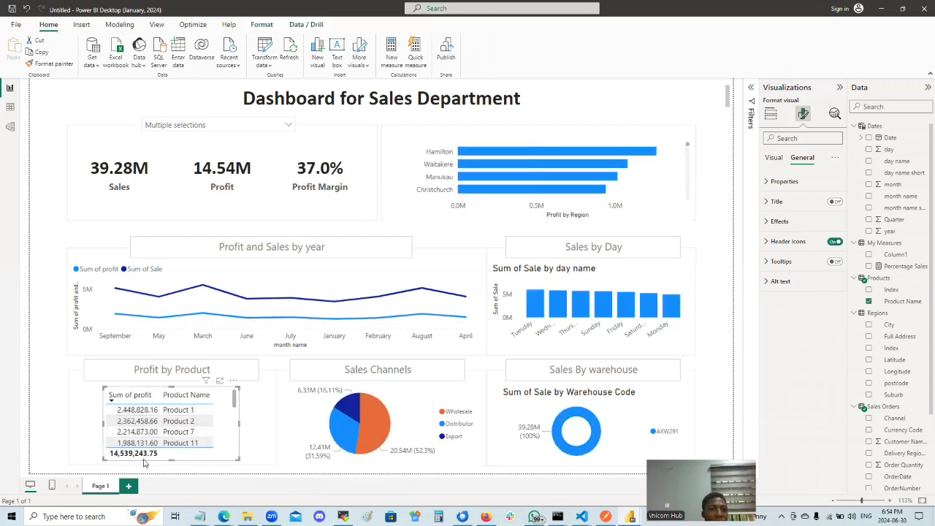
# Cross-filter the dashboard alternately by Product 1 and Product 2 to compare their sales, profit, margin and monthly trends.
pyautogui.click(144, 411)
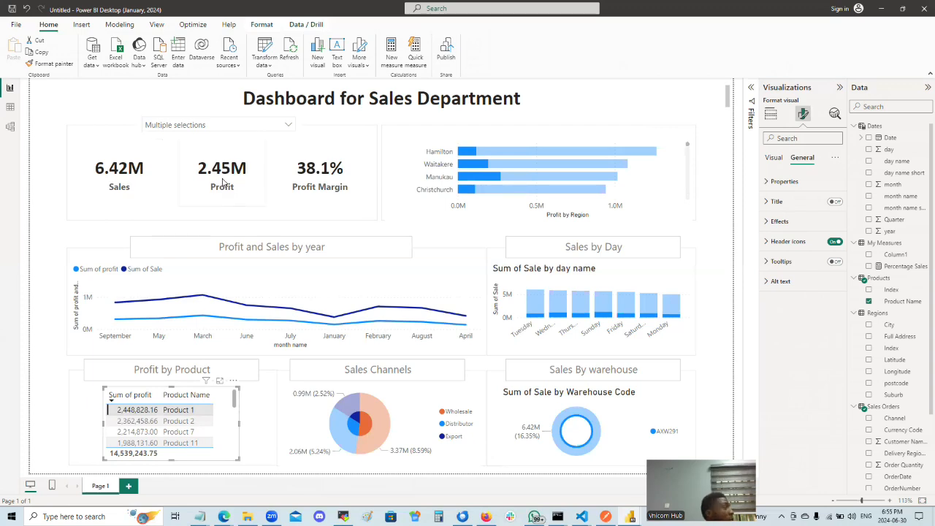
pyautogui.click(138, 423)
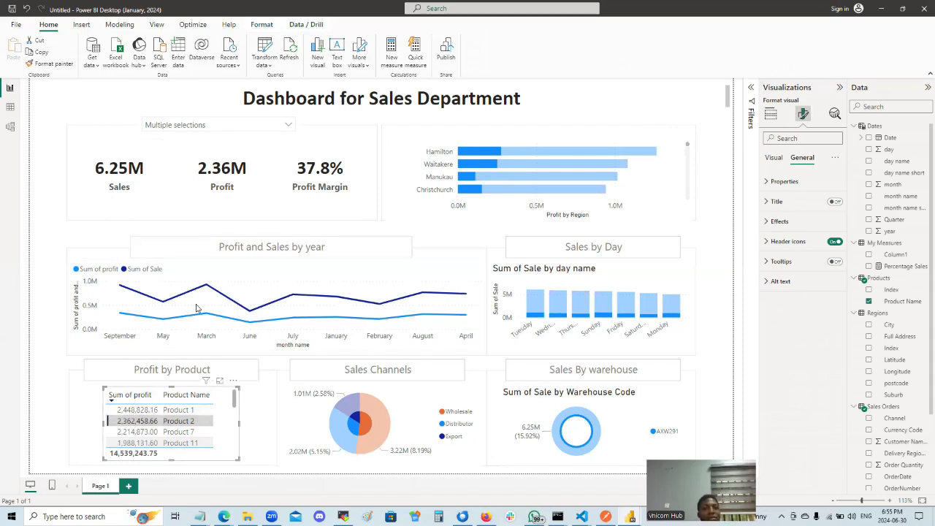
pyautogui.click(181, 411)
pyautogui.click(174, 424)
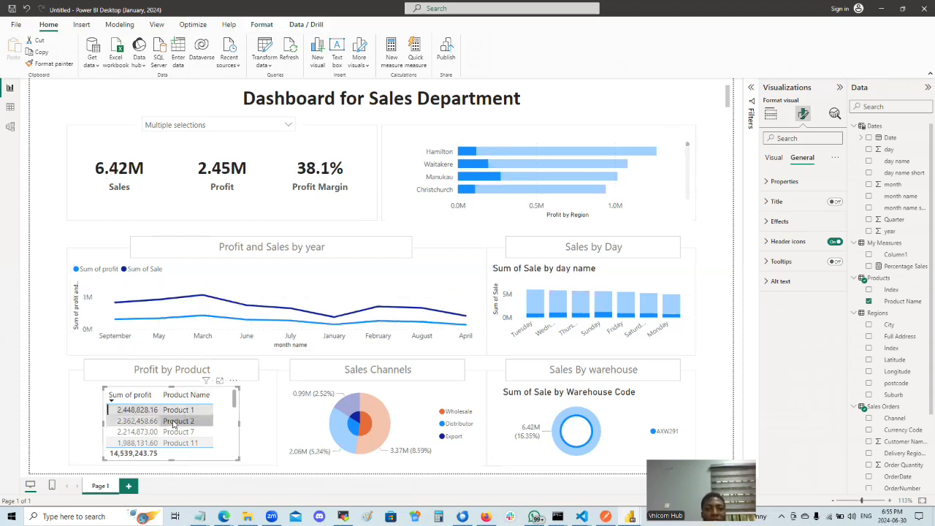
pyautogui.click(174, 424)
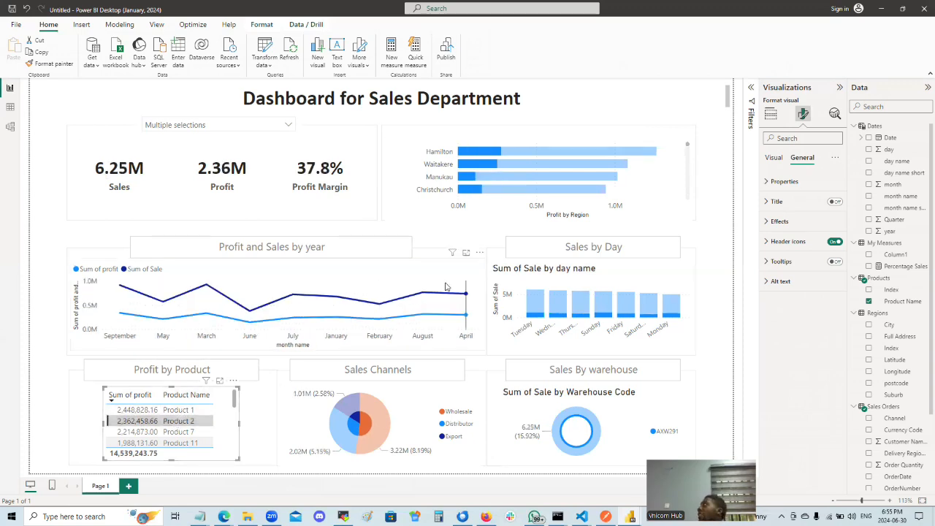
pyautogui.moveTo(436, 287)
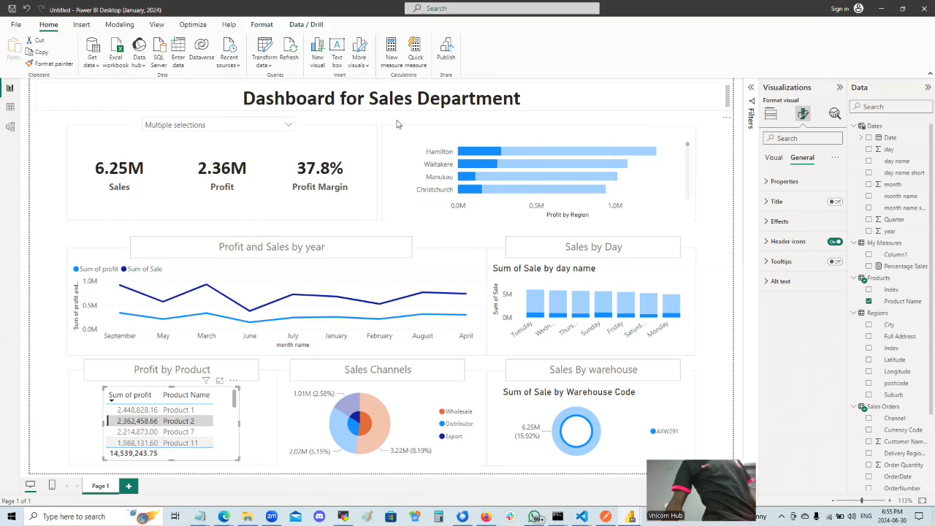
pyautogui.click(173, 422)
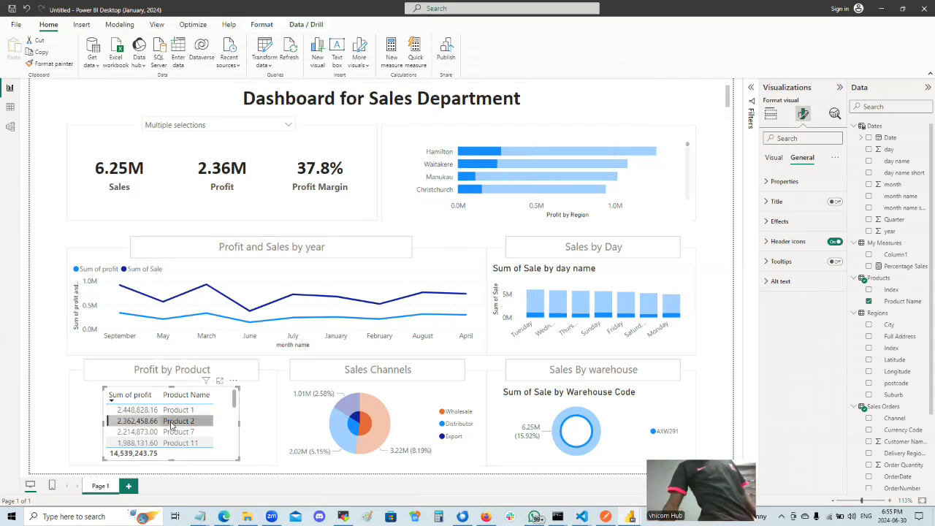